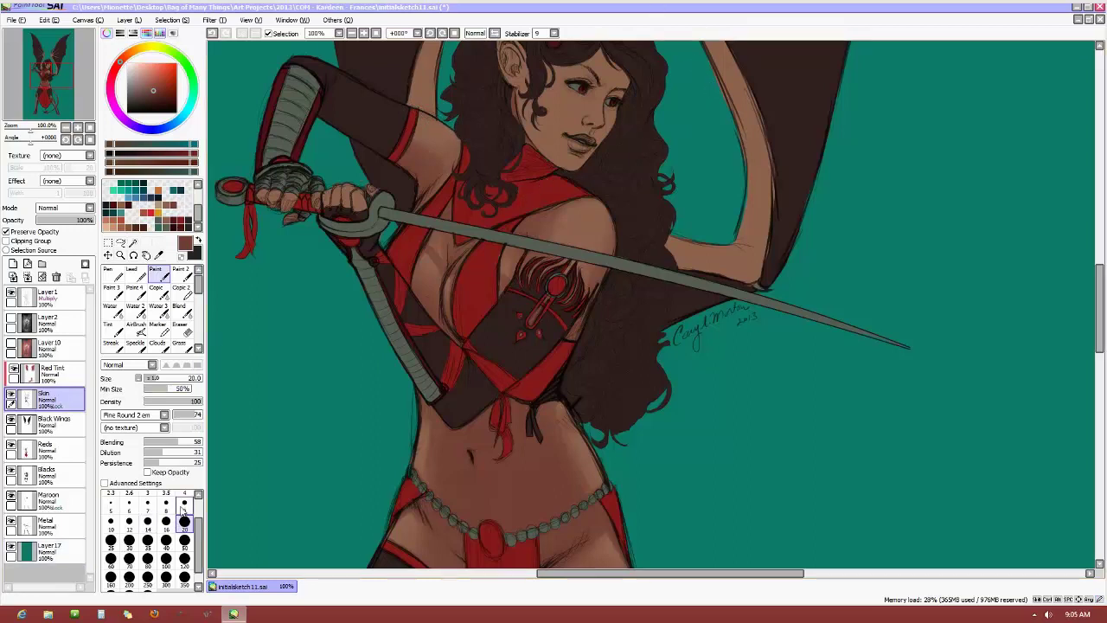
Shade the chest skin with a size 9 brush and the lower arm bones of both wings at size 35
{"action": "left_click", "coordinate": [184, 502]}
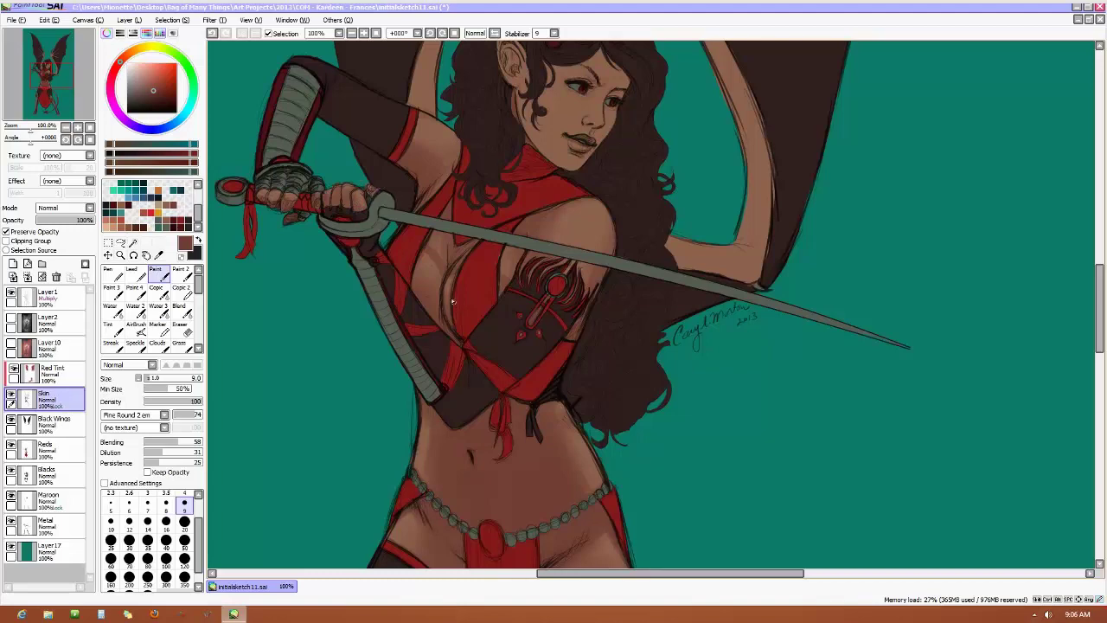
{"action": "scroll", "coordinate": [1066, 280], "scroll_direction": "up", "scroll_amount": 5}
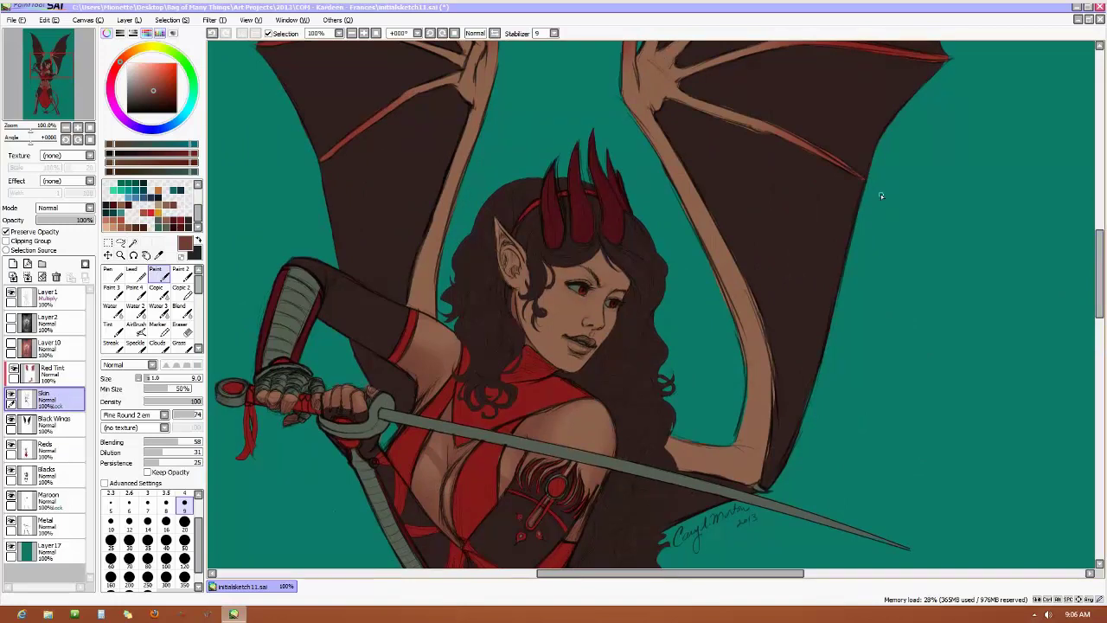
{"action": "left_click", "coordinate": [184, 540]}
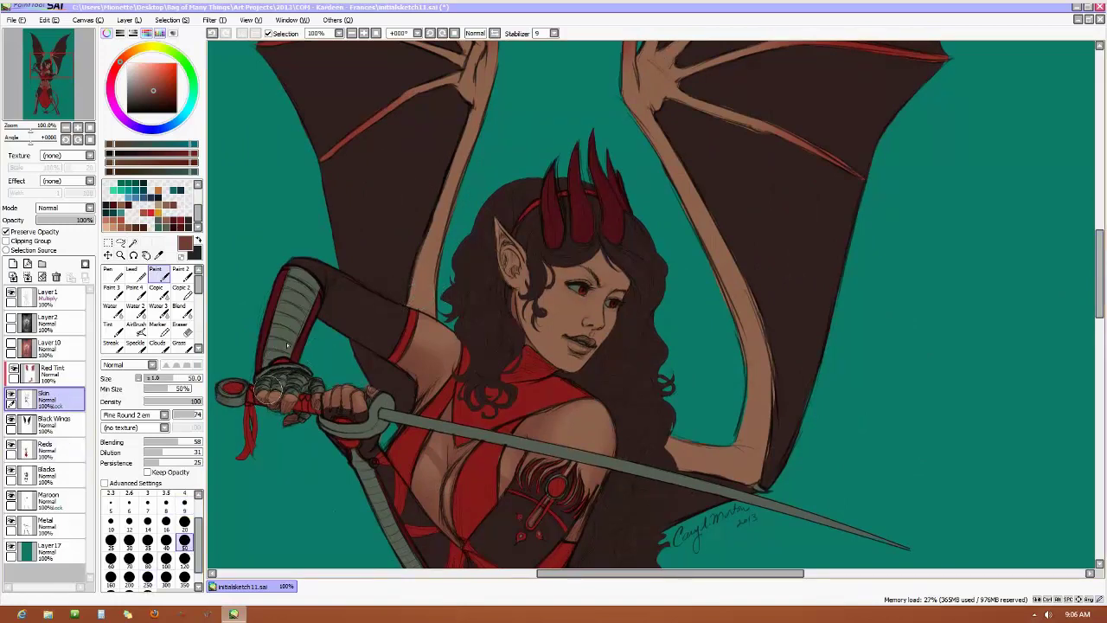
{"action": "left_click", "coordinate": [147, 540]}
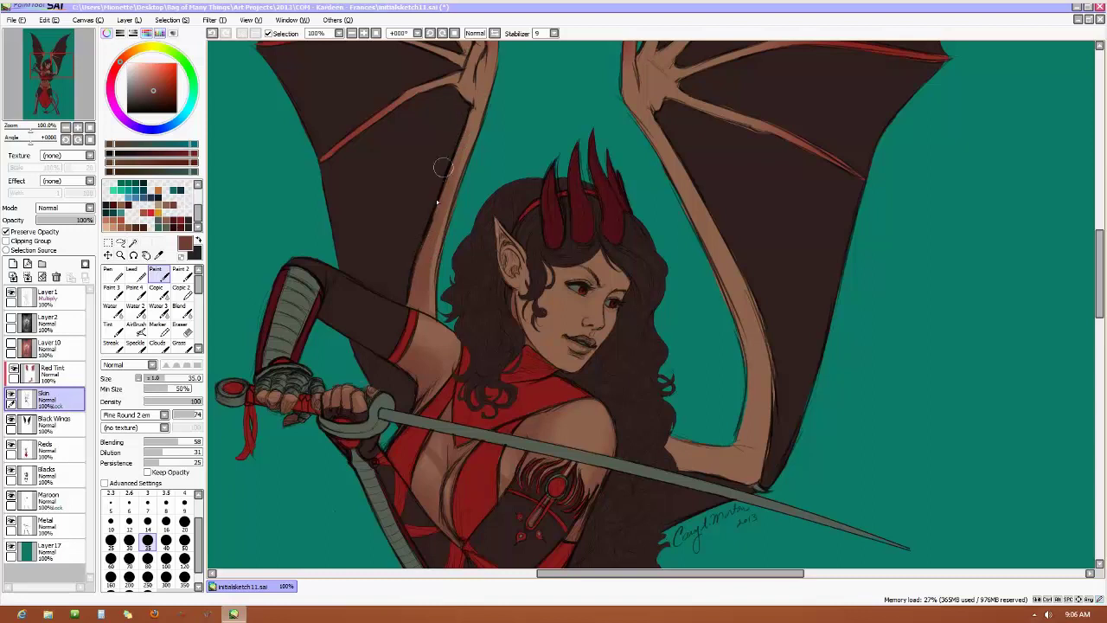
{"action": "left_click_drag", "start_coordinate": [463, 164], "coordinate": [474, 121]}
{"action": "left_click_drag", "start_coordinate": [670, 139], "coordinate": [654, 110]}
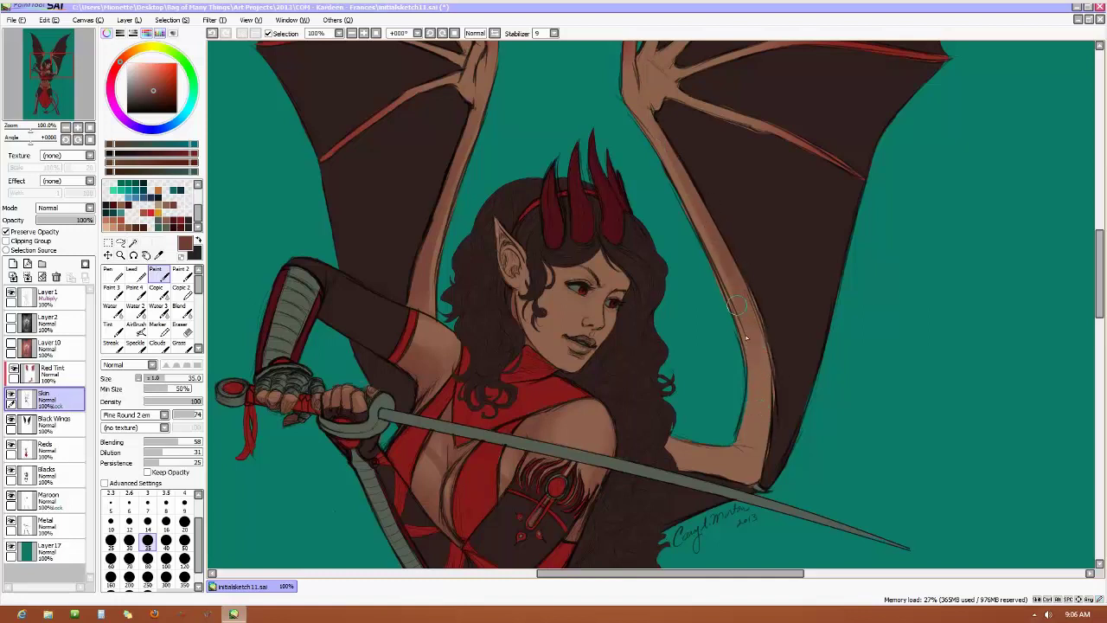
{"action": "left_click_drag", "start_coordinate": [757, 322], "coordinate": [766, 399]}
{"action": "left_click_drag", "start_coordinate": [761, 310], "coordinate": [764, 410]}
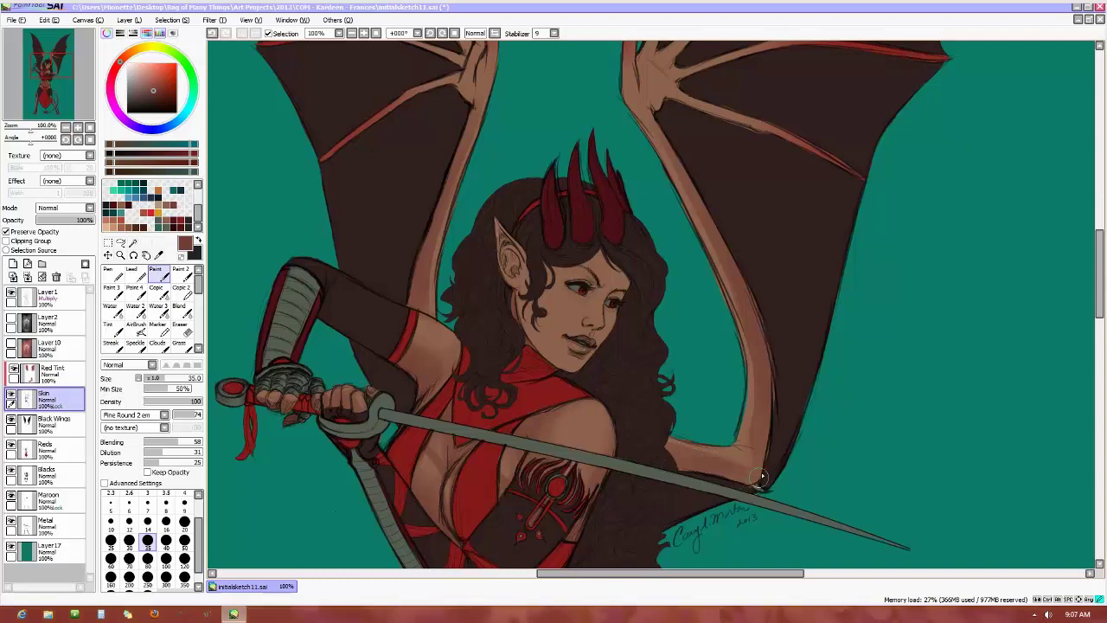
Refine the shadow along the curved arm bone of the right wing with a size 9 brush
{"action": "left_click", "coordinate": [184, 506]}
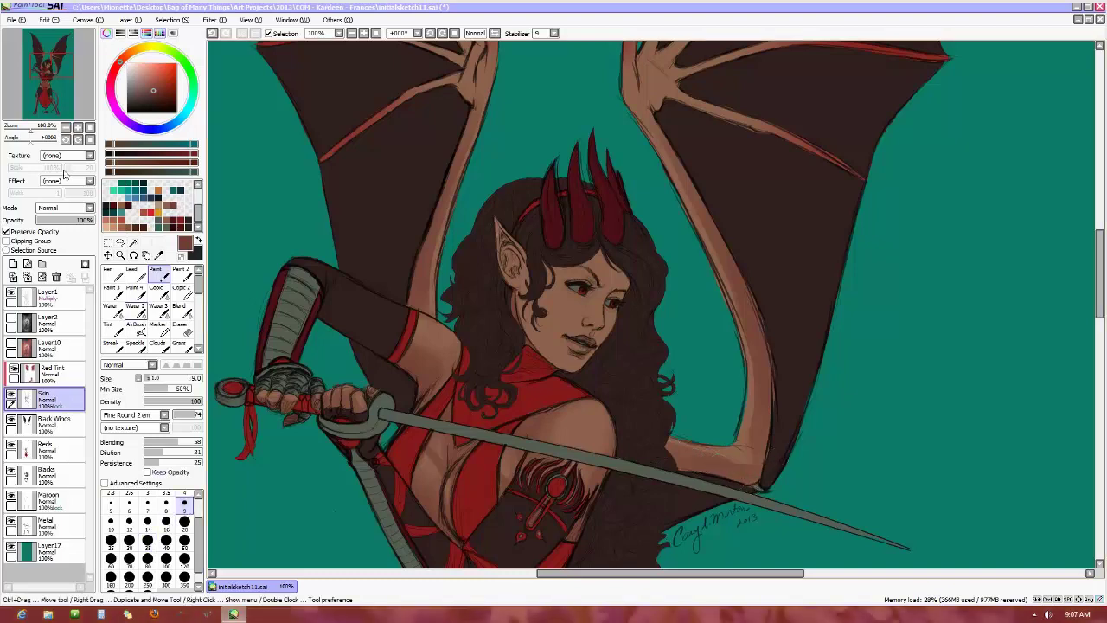
{"action": "left_click_drag", "start_coordinate": [38, 137], "coordinate": [19, 137]}
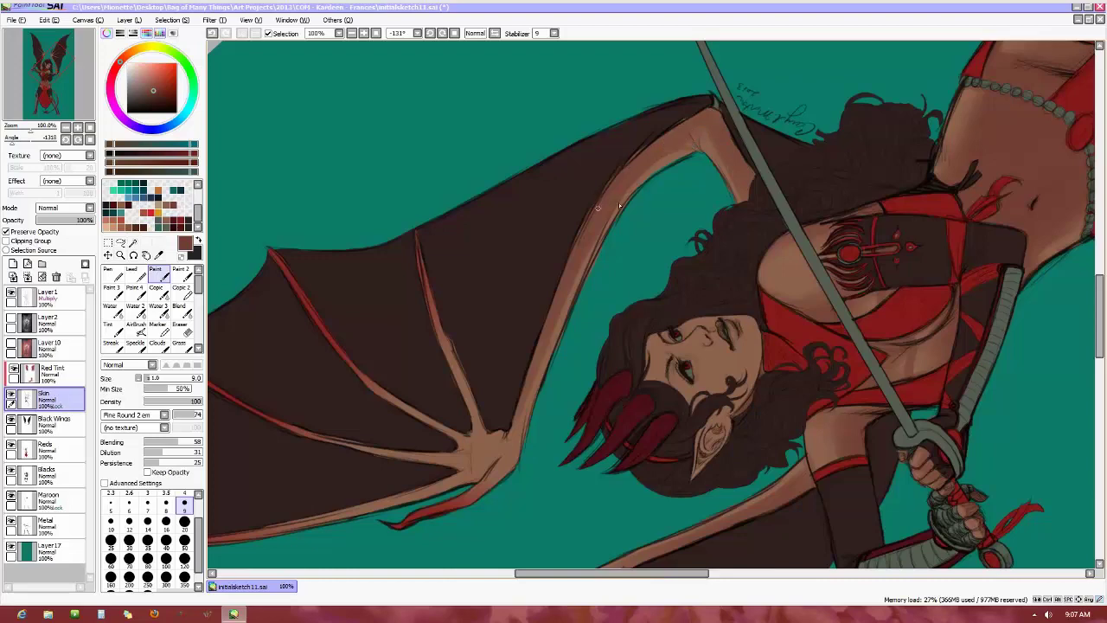
{"action": "key", "text": "Home"}
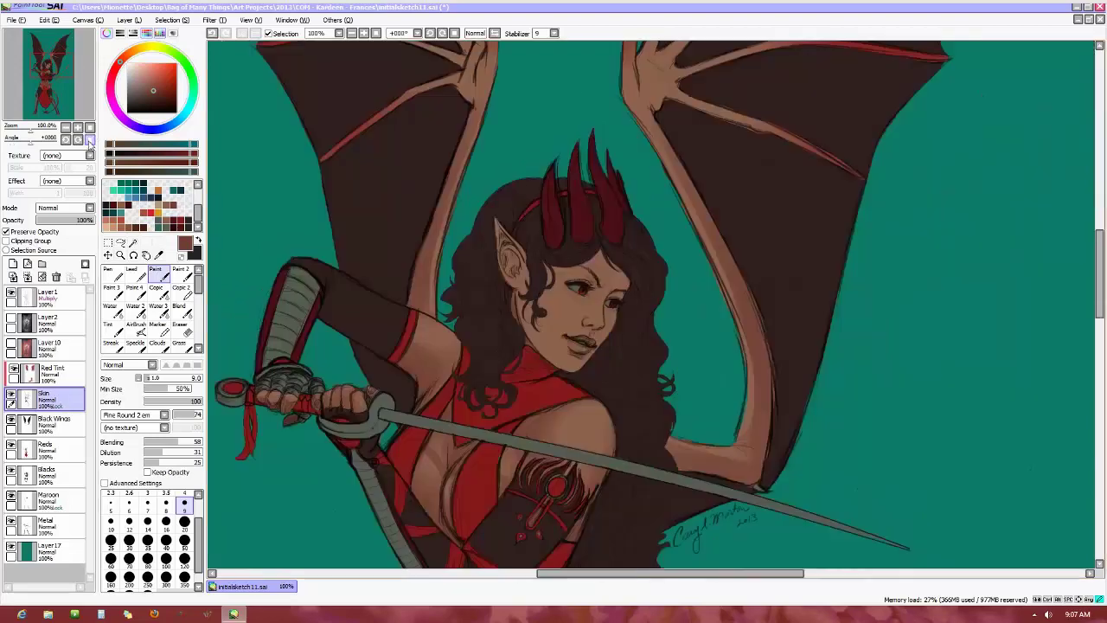
Shade the thumb claw, joint and finger bones of the left wing with the size 9 brush
{"action": "left_click_drag", "start_coordinate": [714, 571], "coordinate": [665, 572]}
{"action": "left_click_drag", "start_coordinate": [1102, 294], "coordinate": [1103, 246]}
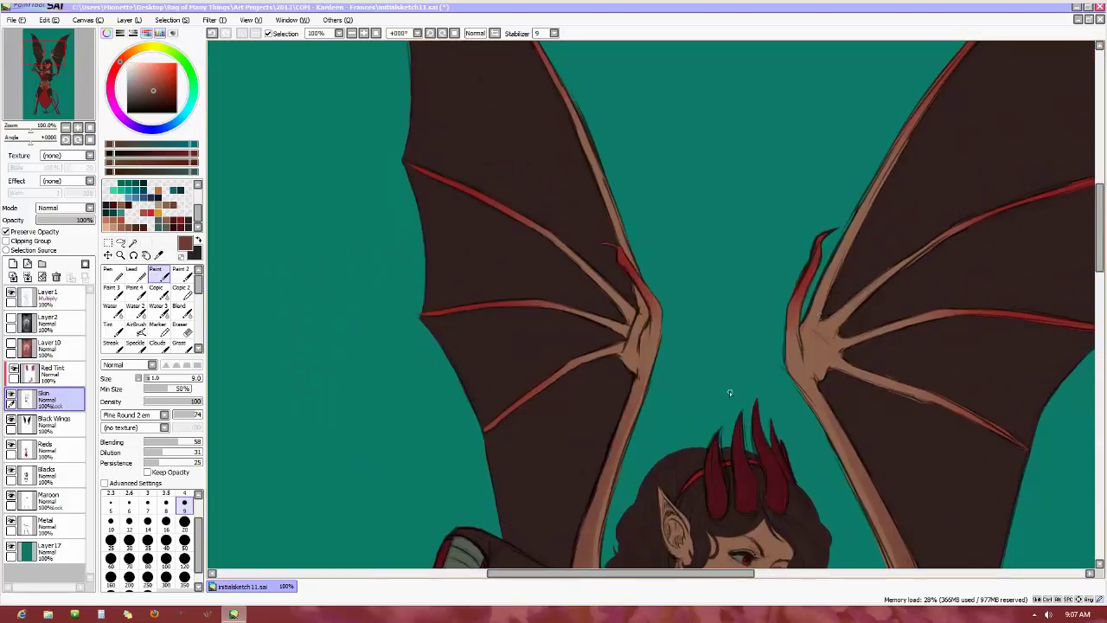
{"action": "scroll", "coordinate": [728, 392], "scroll_direction": "up", "scroll_amount": 1}
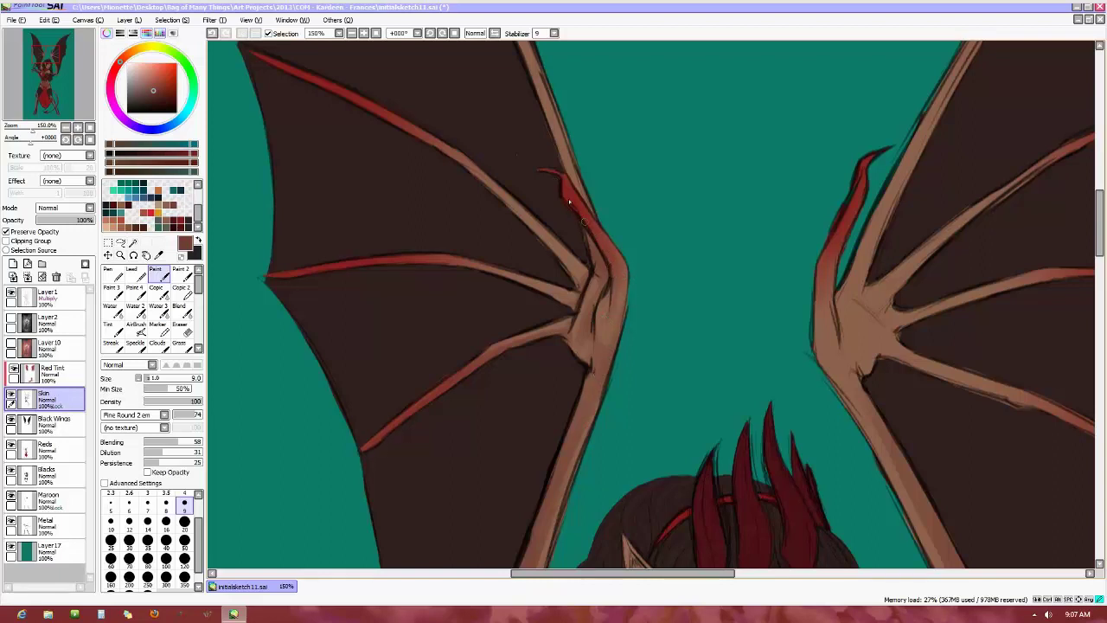
{"action": "left_click_drag", "start_coordinate": [743, 250], "coordinate": [577, 228]}
{"action": "scroll", "coordinate": [671, 182], "scroll_direction": "down", "scroll_amount": 4}
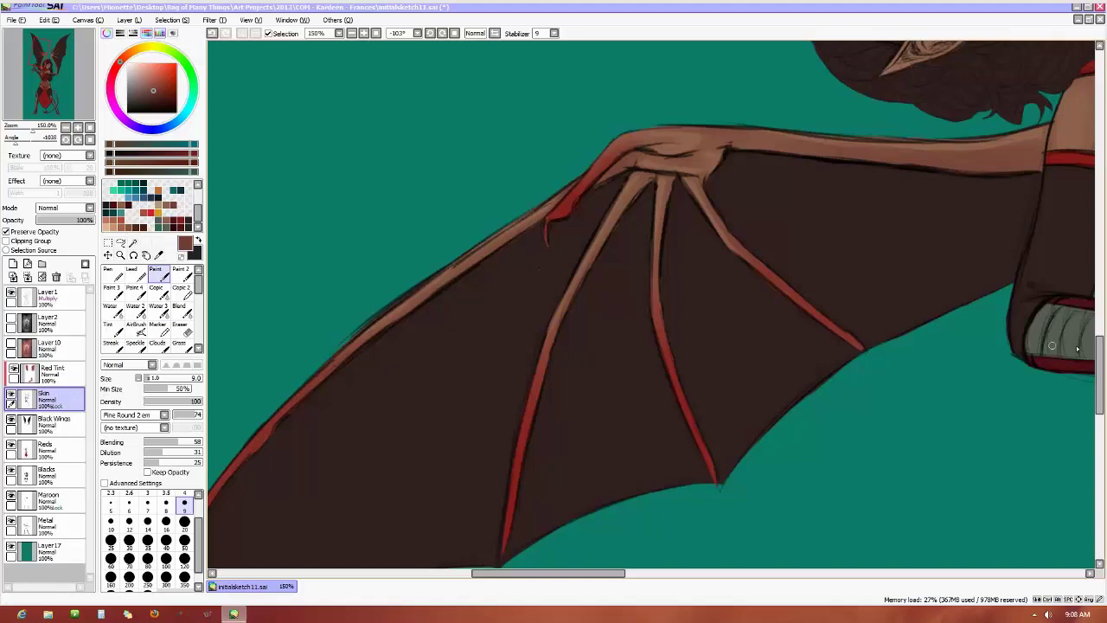
Shade the thumb claw, joint and finger bones of the right wing with the size 9 brush
{"action": "scroll", "coordinate": [489, 229], "scroll_direction": "up", "scroll_amount": 10}
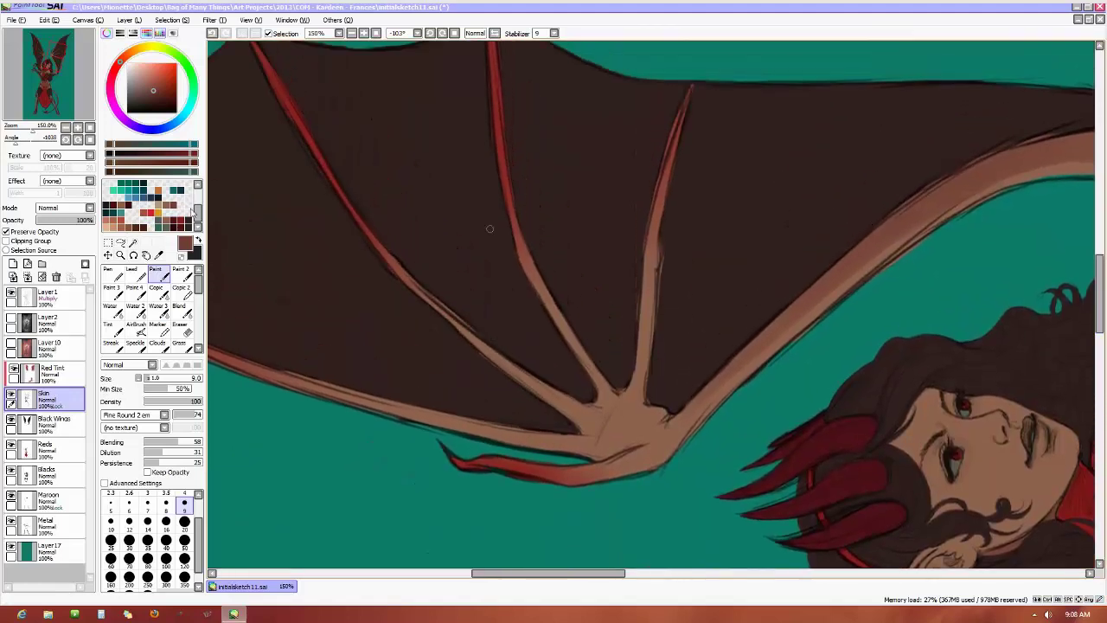
{"action": "left_click", "coordinate": [90, 139]}
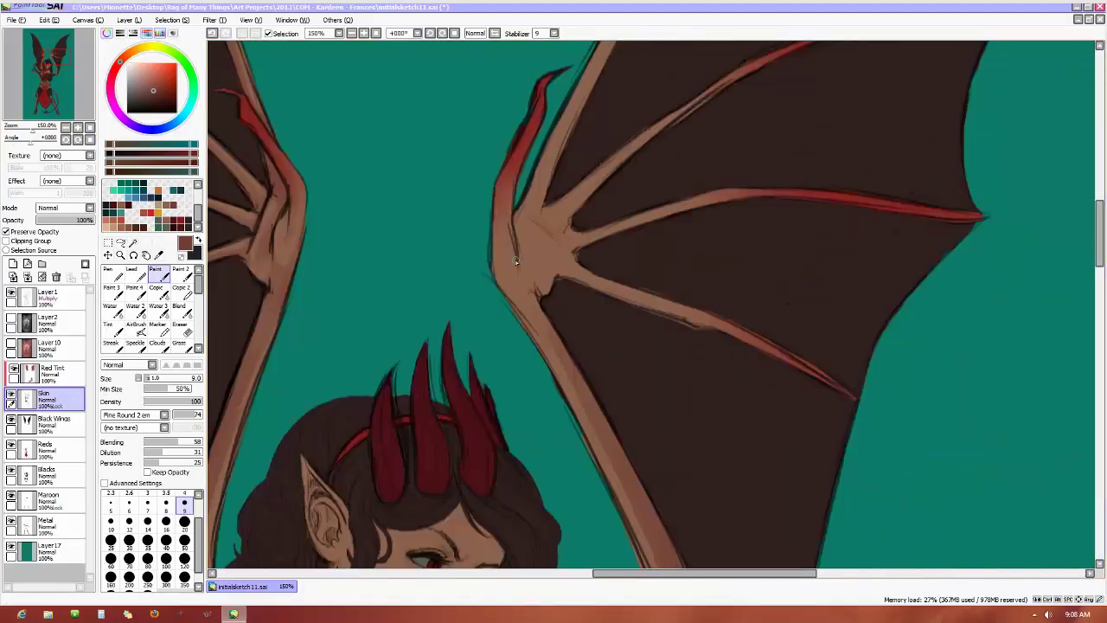
{"action": "scroll", "coordinate": [515, 261], "scroll_direction": "down", "scroll_amount": 3}
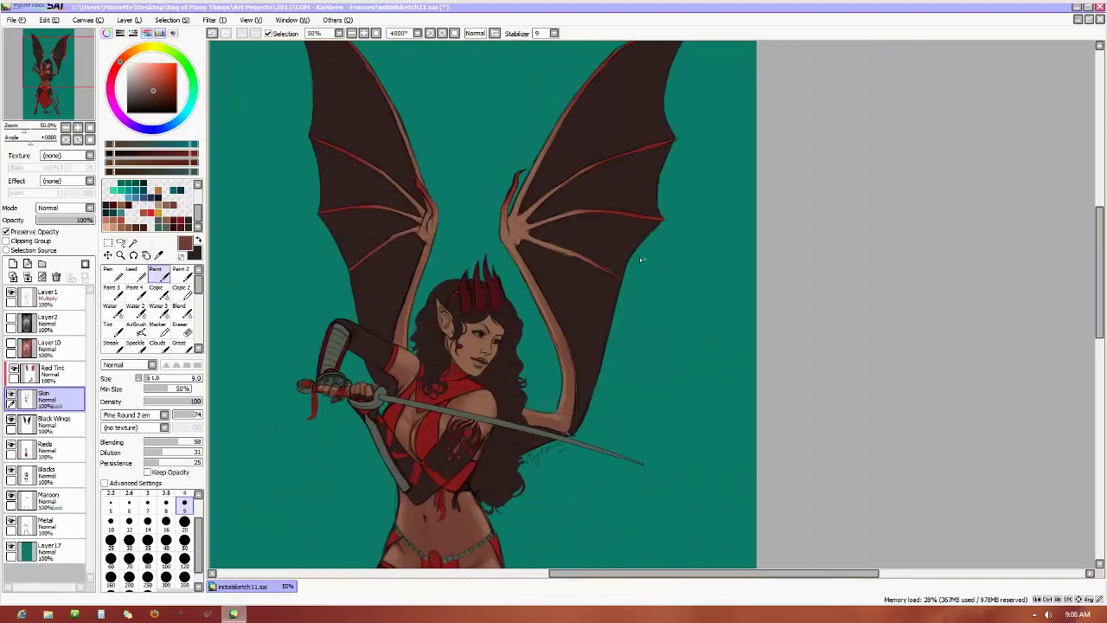
{"action": "scroll", "coordinate": [592, 242], "scroll_direction": "up", "scroll_amount": 2}
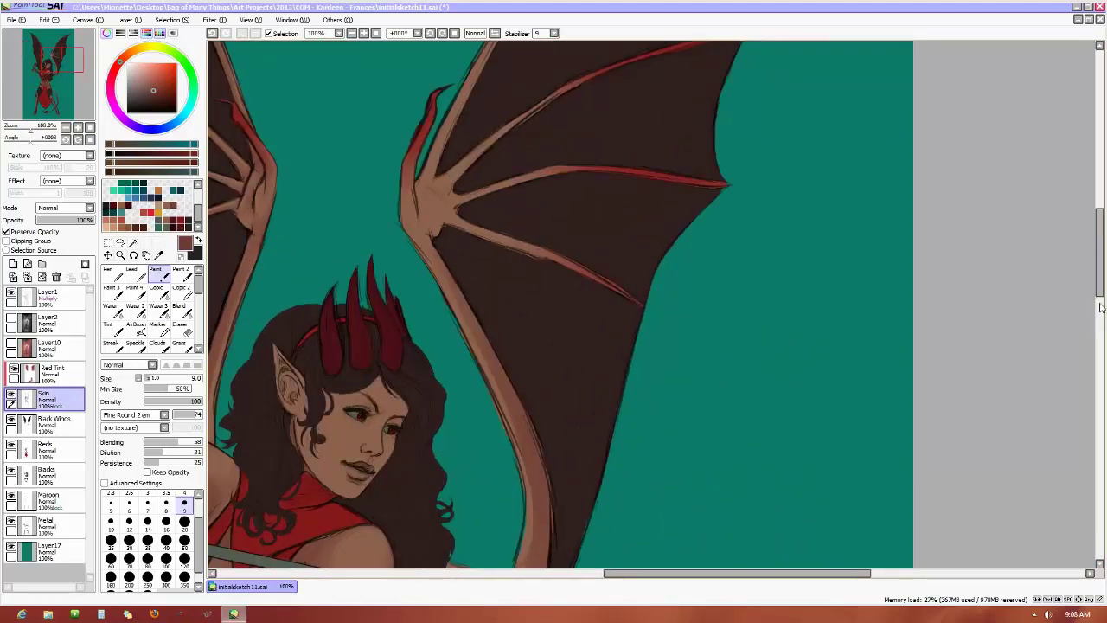
{"action": "left_click_drag", "start_coordinate": [1100, 295], "coordinate": [1099, 277]}
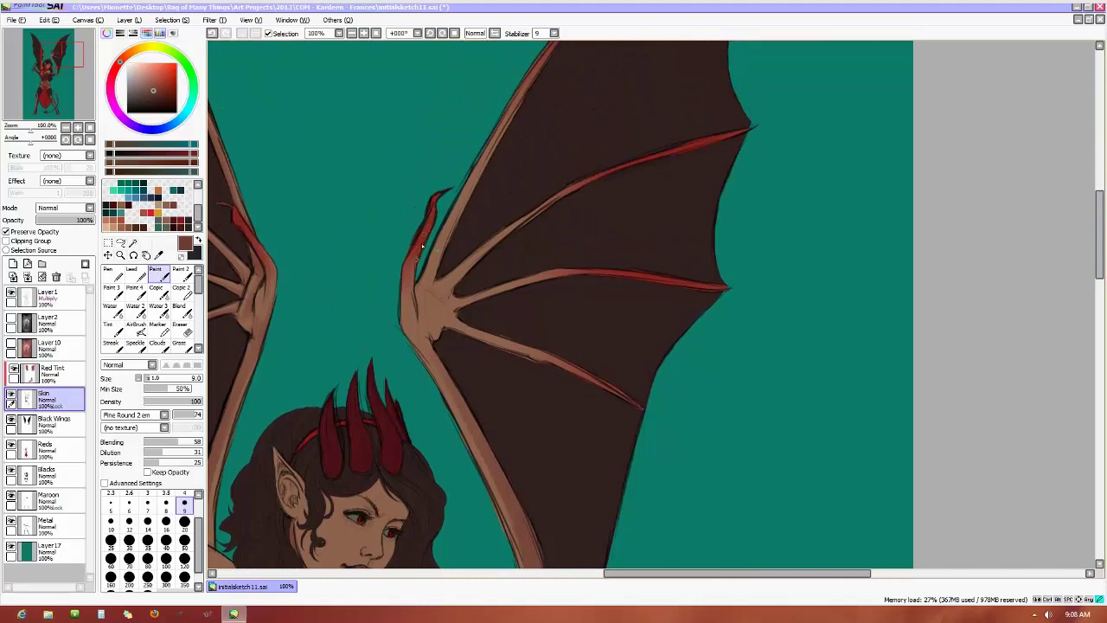
{"action": "left_click_drag", "start_coordinate": [413, 286], "coordinate": [409, 304]}
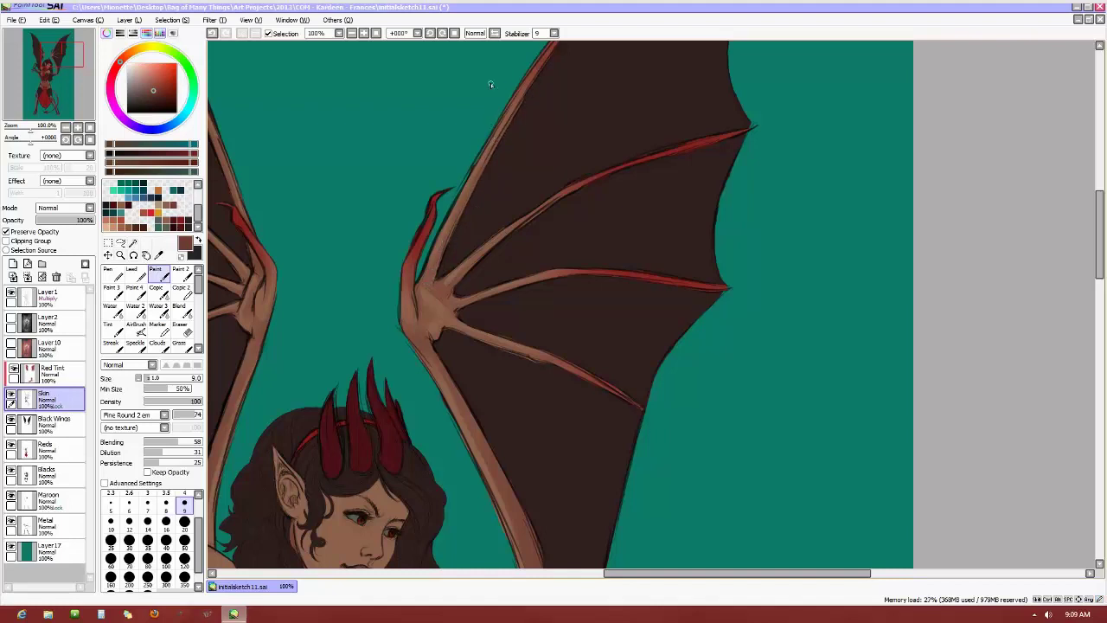
{"action": "scroll", "coordinate": [511, 329], "scroll_direction": "down", "scroll_amount": 1}
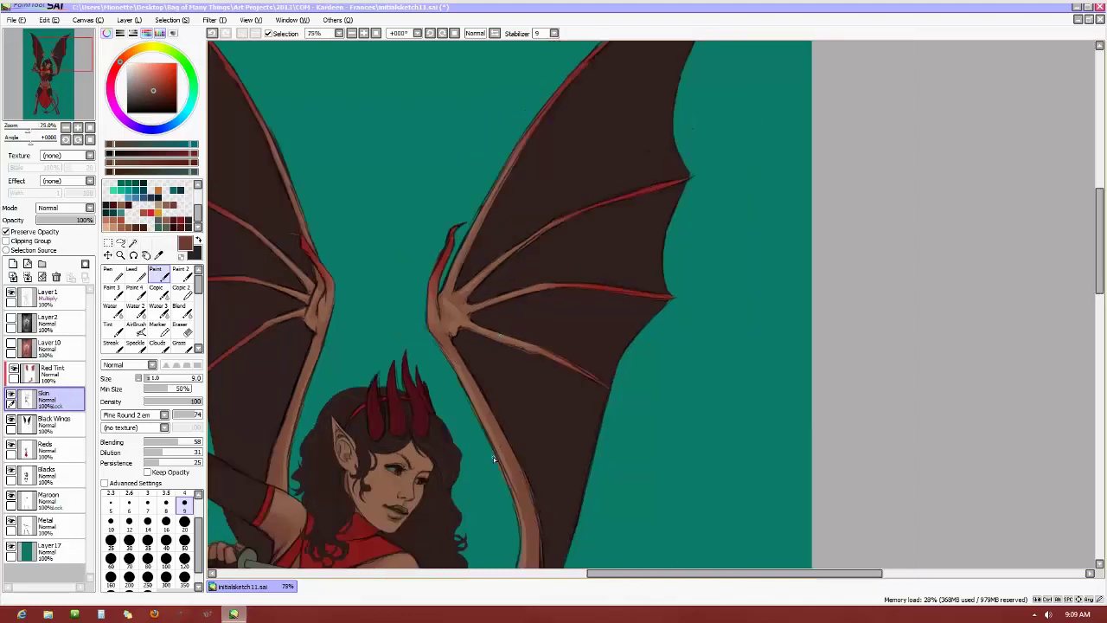
{"action": "scroll", "coordinate": [348, 289], "scroll_direction": "up", "scroll_amount": 1}
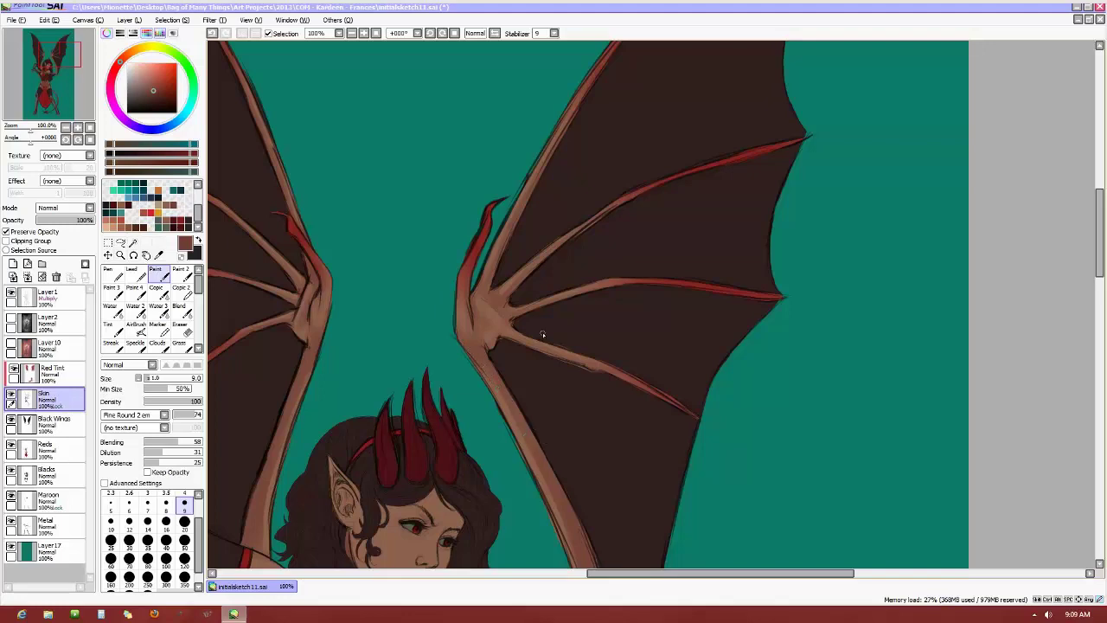
Paint fine shadows inside the pointed ear with a size 4 brush
{"action": "scroll", "coordinate": [542, 332], "scroll_direction": "down", "scroll_amount": 2}
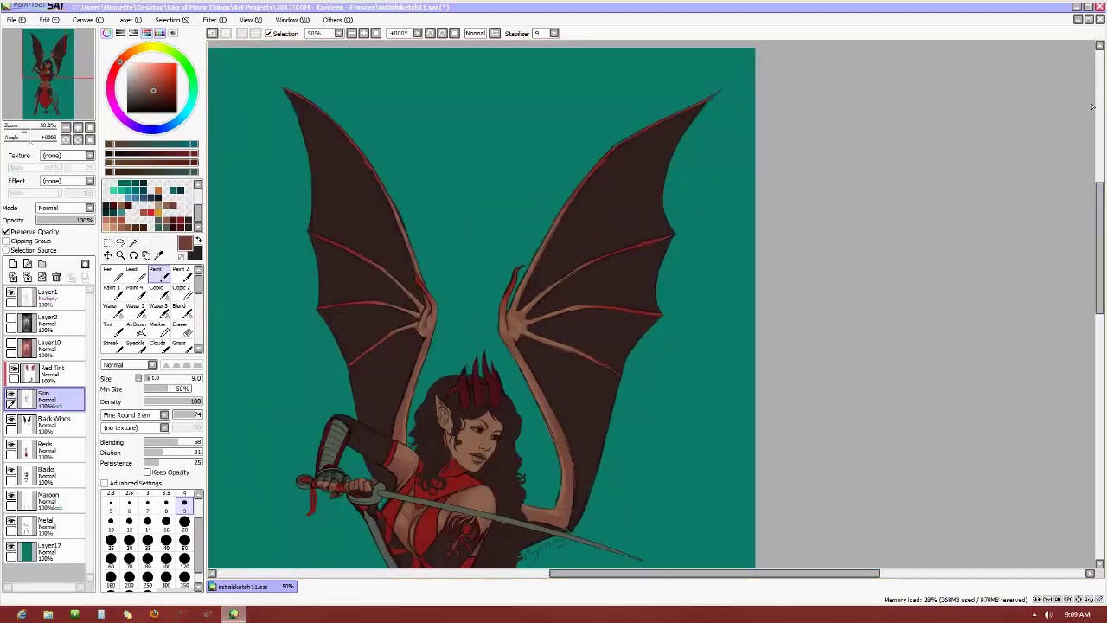
{"action": "left_click_drag", "start_coordinate": [1096, 195], "coordinate": [1079, 255]}
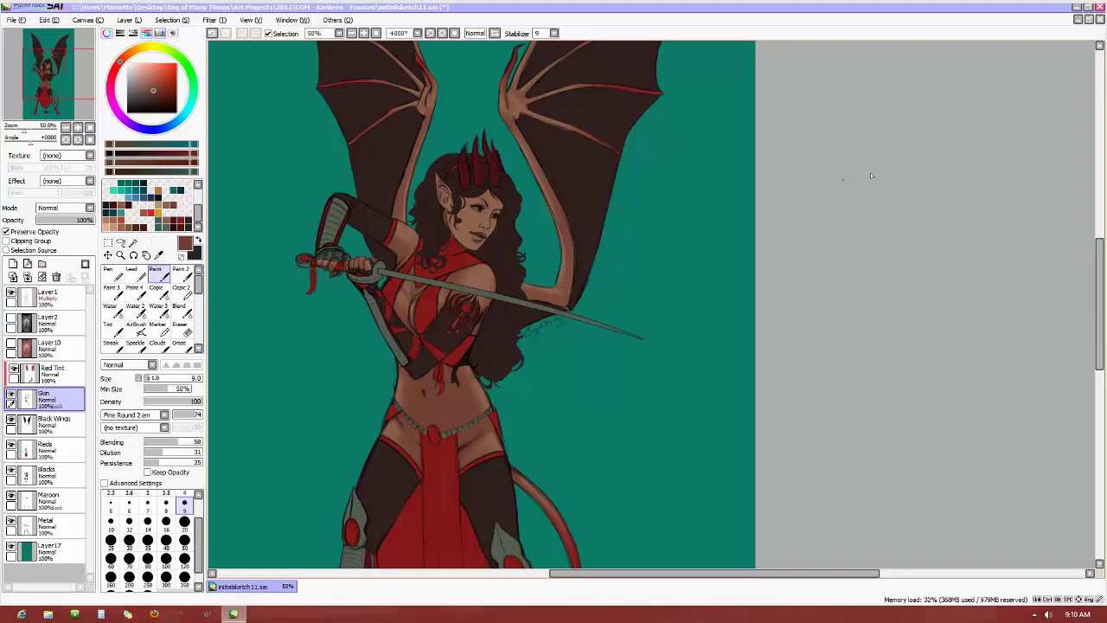
{"action": "scroll", "coordinate": [474, 221], "scroll_direction": "up", "scroll_amount": 4}
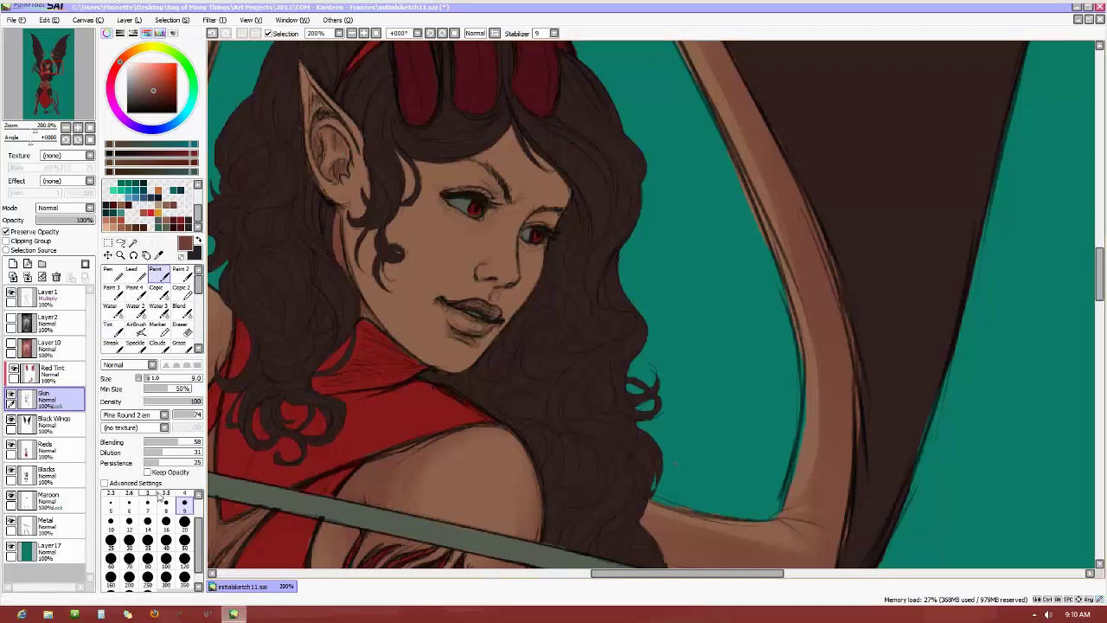
{"action": "key", "text": "bracketleft"}
{"action": "key", "text": "bracketleft"}
{"action": "key", "text": "bracketleft"}
{"action": "key", "text": "bracketleft"}
{"action": "key", "text": "bracketleft"}
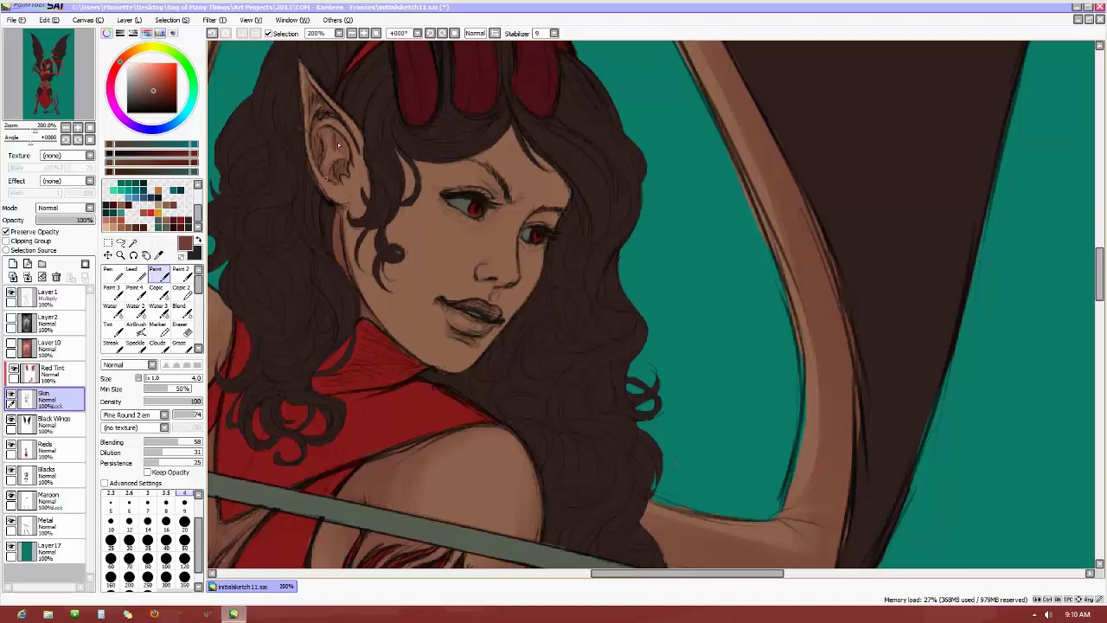
{"action": "left_click_drag", "start_coordinate": [338, 178], "coordinate": [337, 181]}
Deepen and blend the ear's skin shading with a size 9 brush
{"action": "key", "text": "bracketright"}
{"action": "key", "text": "bracketright"}
{"action": "key", "text": "bracketright"}
{"action": "key", "text": "bracketright"}
{"action": "key", "text": "bracketright"}
{"action": "key", "text": "bracketright"}
{"action": "key", "text": "bracketright"}
{"action": "key", "text": "bracketright"}
{"action": "key", "text": "bracketright"}
{"action": "key", "text": "bracketright"}
{"action": "key", "text": "bracketleft"}
{"action": "key", "text": "bracketleft"}
{"action": "key", "text": "bracketleft"}
{"action": "key", "text": "bracketleft"}
{"action": "key", "text": "bracketleft"}
{"action": "left_click_drag", "start_coordinate": [343, 180], "coordinate": [346, 163]}
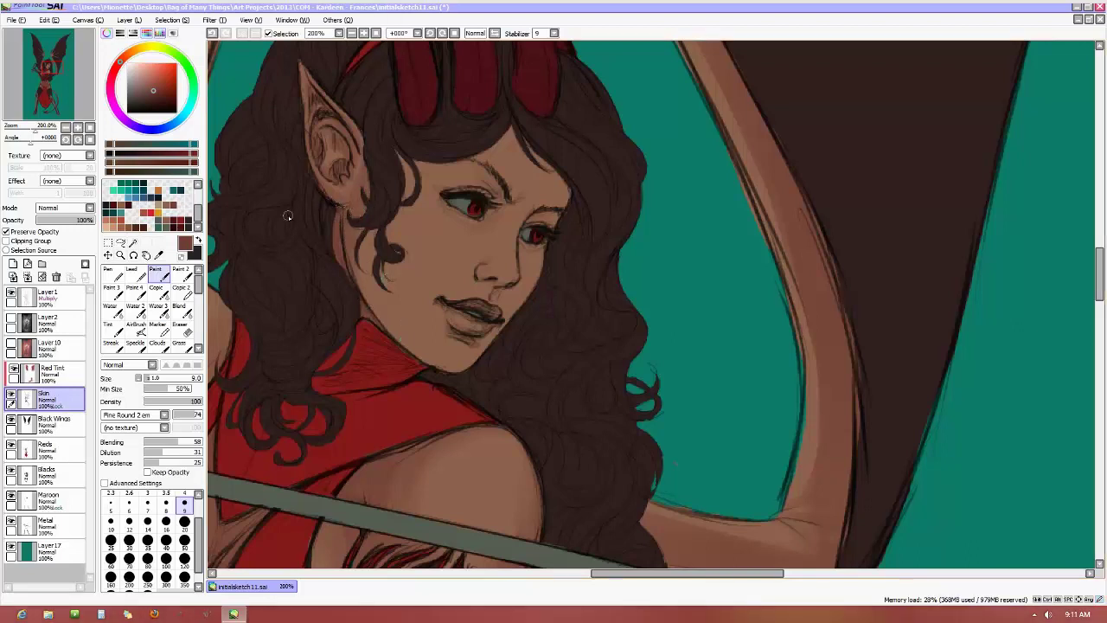
Check the face's light and shadow on the grayscale Layer 2, and shade the skin near the hairline at brush size 6
{"action": "left_click", "coordinate": [129, 503]}
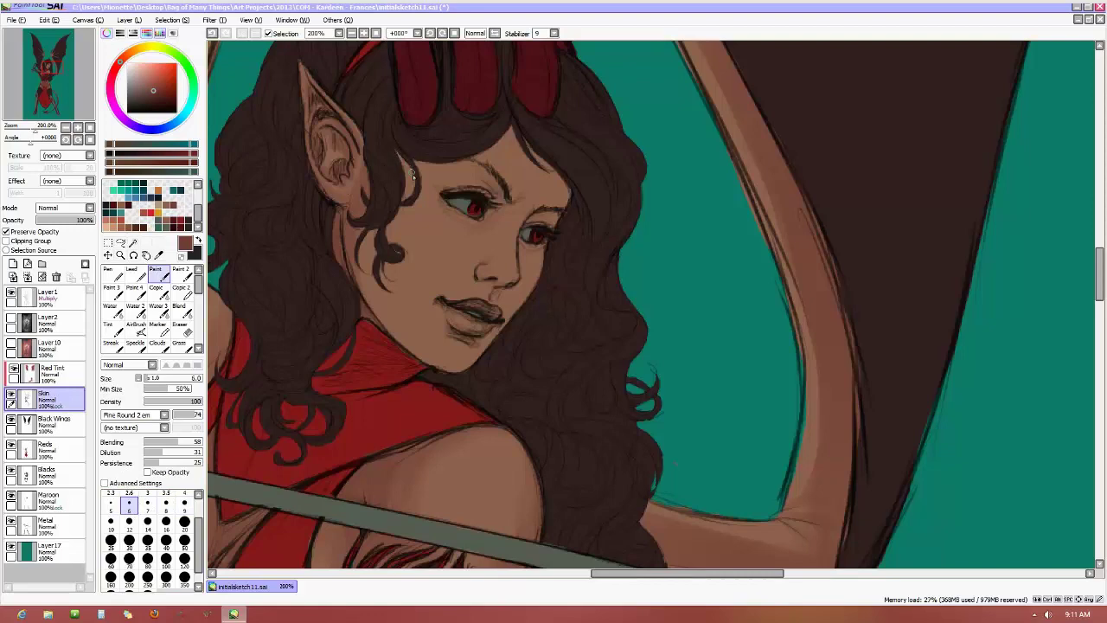
{"action": "left_click", "coordinate": [11, 321]}
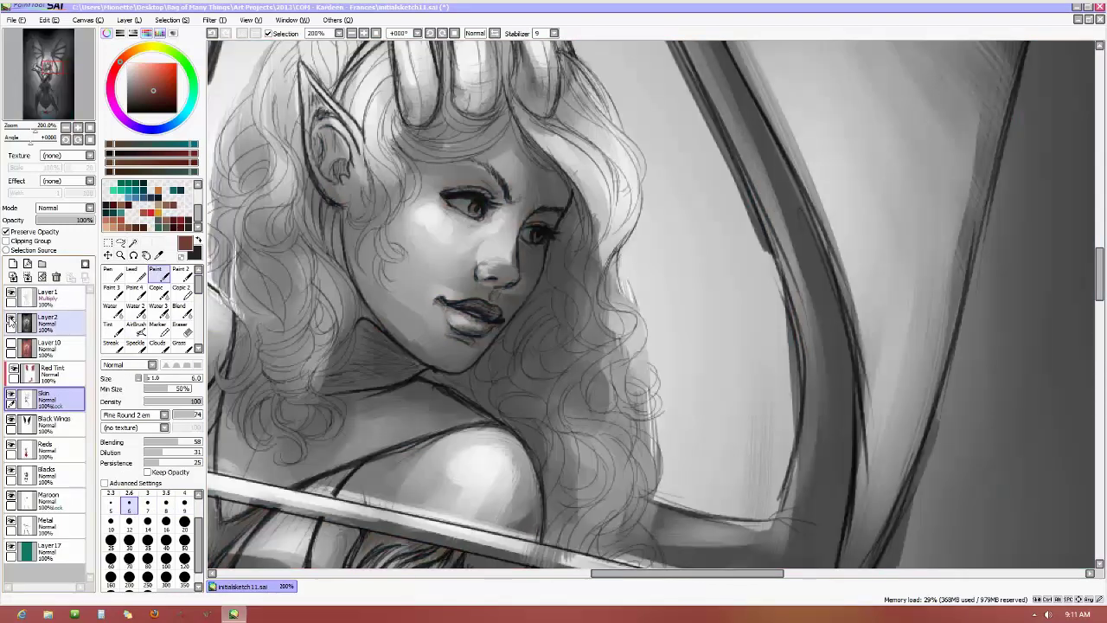
{"action": "left_click", "coordinate": [11, 321]}
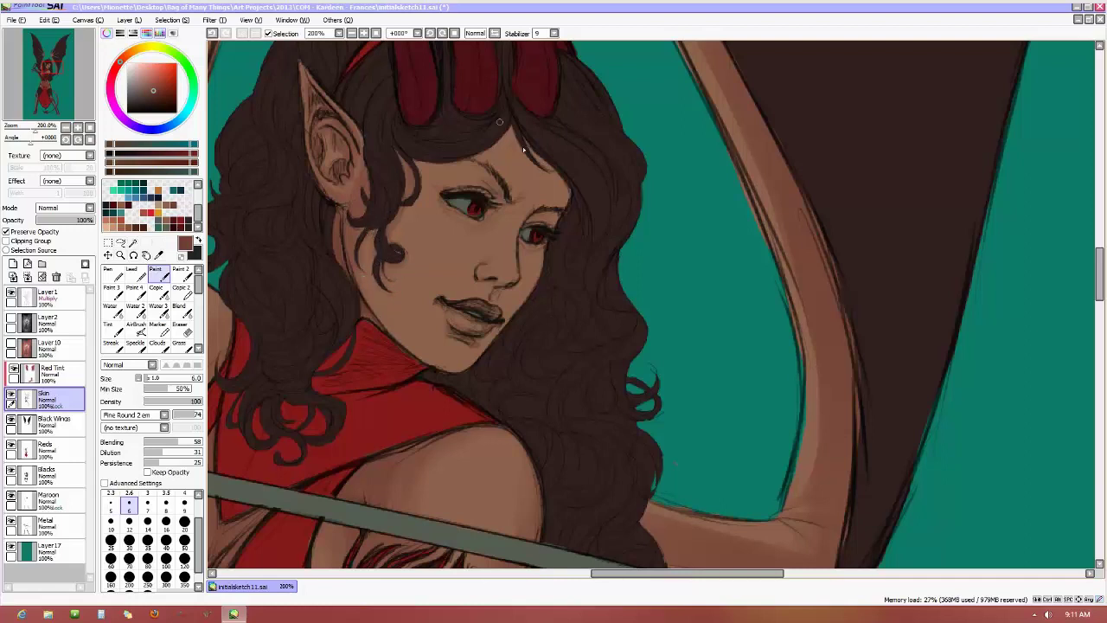
Shade the forehead edge and the chin area of the face with brush sizes 20 and 14
{"action": "left_click_drag", "start_coordinate": [30, 138], "coordinate": [13, 151]}
{"action": "left_click", "coordinate": [184, 522]}
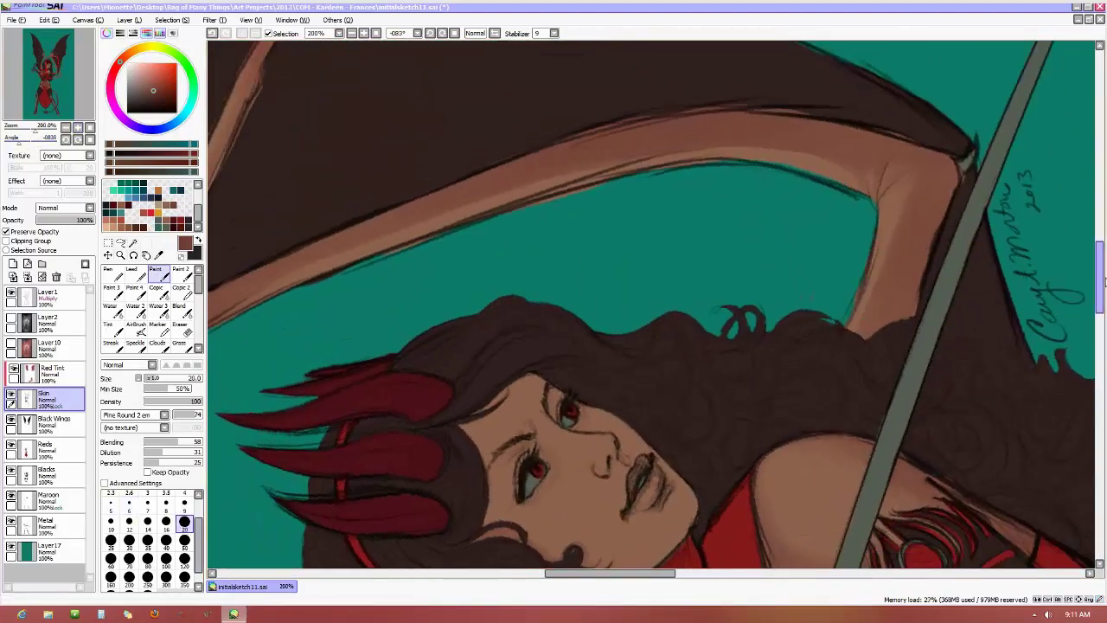
{"action": "left_click_drag", "start_coordinate": [1102, 281], "coordinate": [1100, 314]}
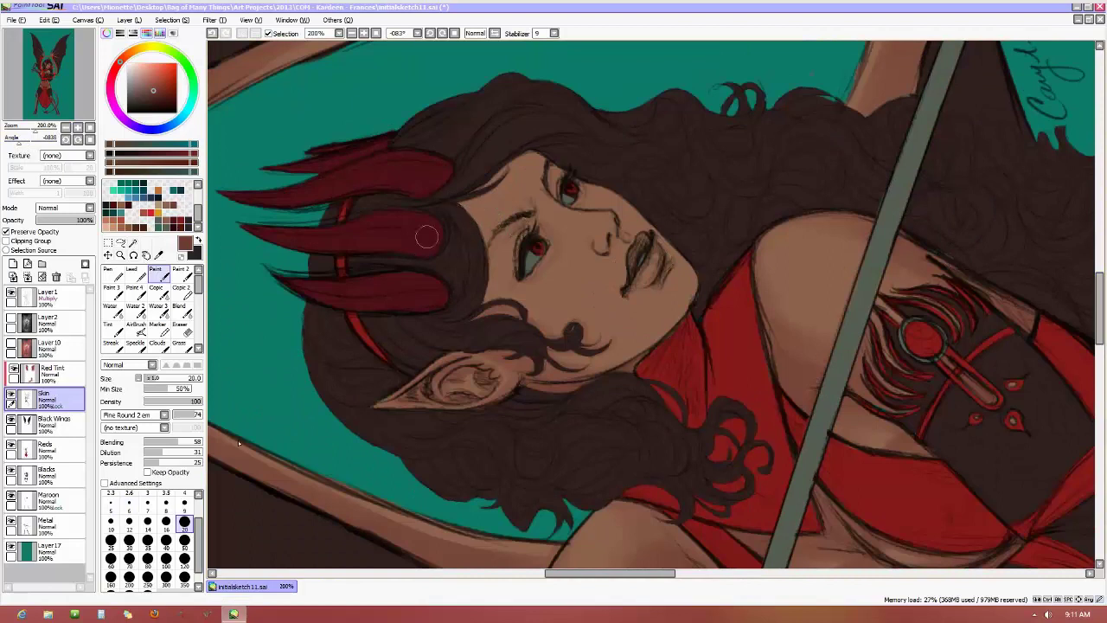
{"action": "left_click", "coordinate": [147, 521]}
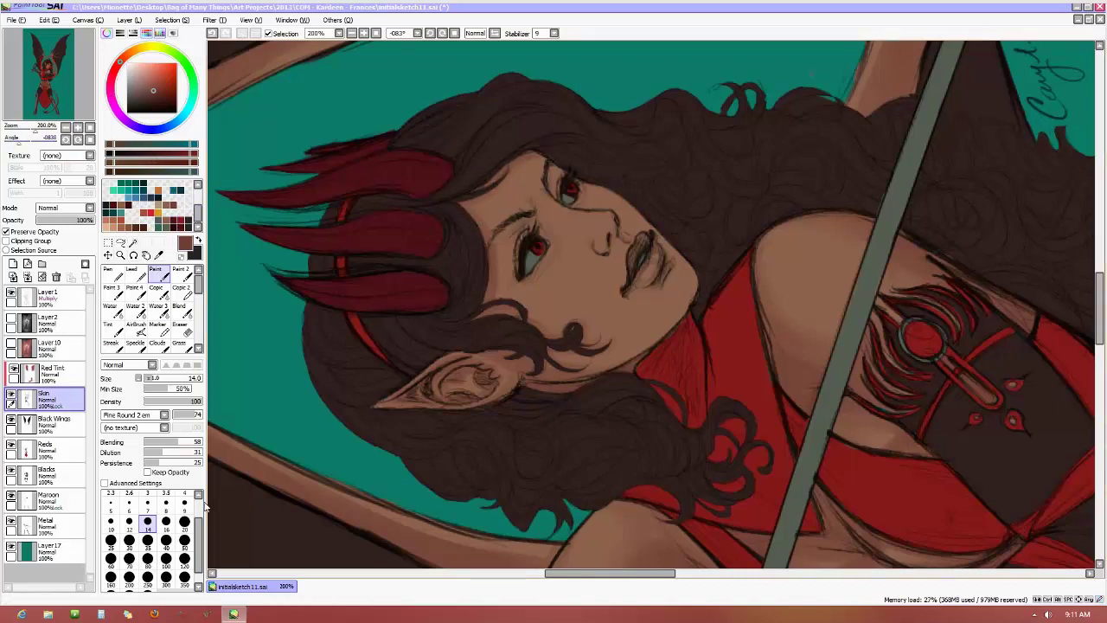
{"action": "left_click", "coordinate": [185, 521]}
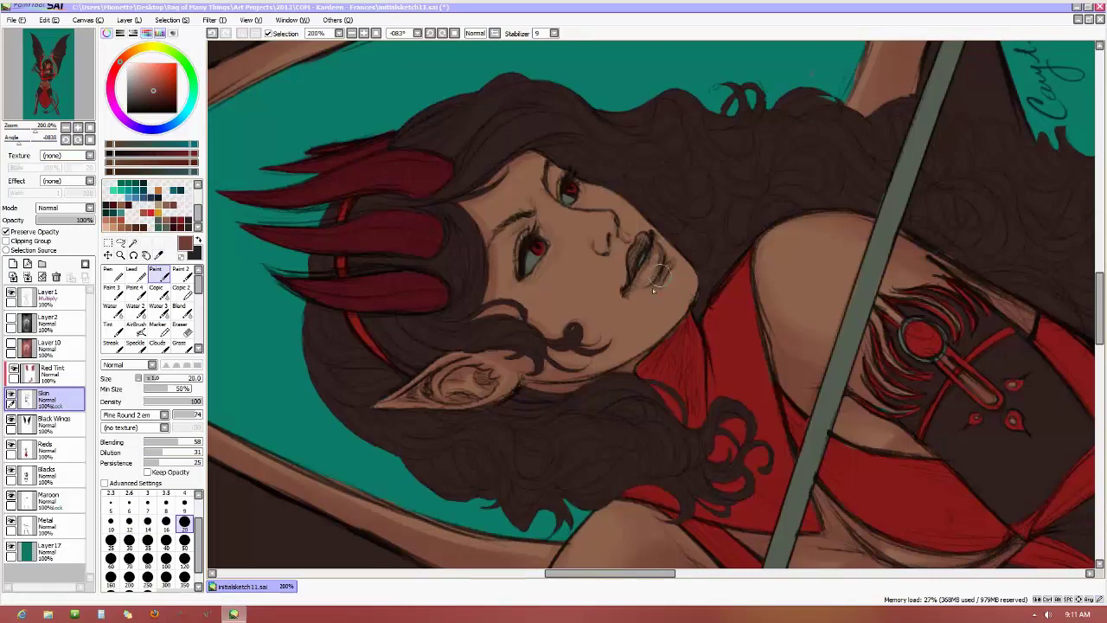
Compare the face with the grayscale Layer 2 and extend the forehead shading with a size 20 brush
{"action": "left_click", "coordinate": [184, 502]}
{"action": "left_click", "coordinate": [10, 320]}
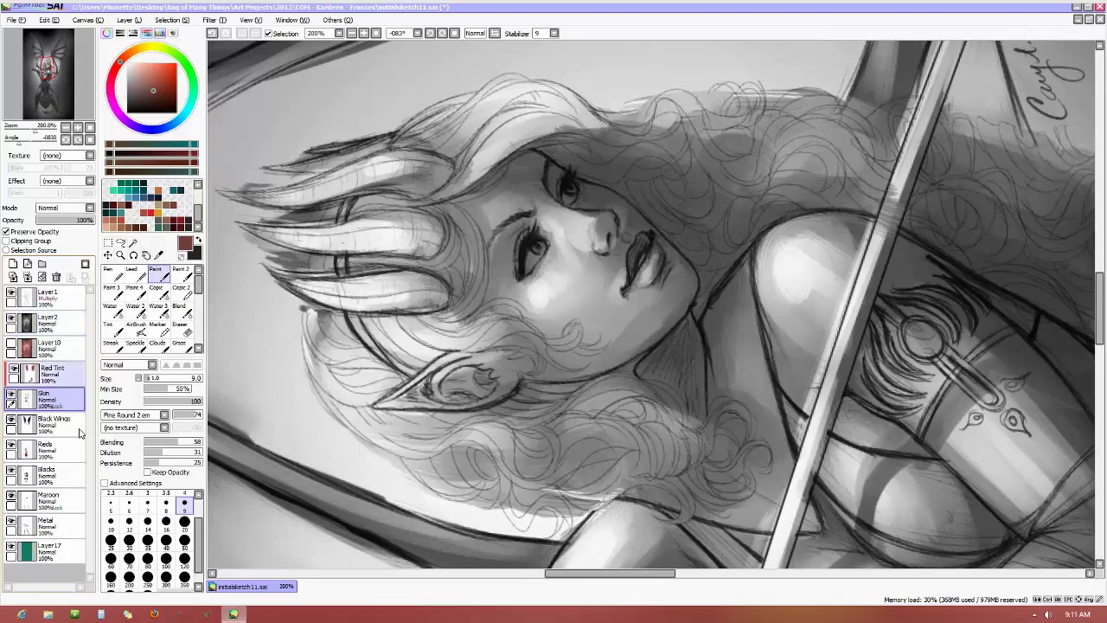
{"action": "left_click", "coordinate": [184, 522]}
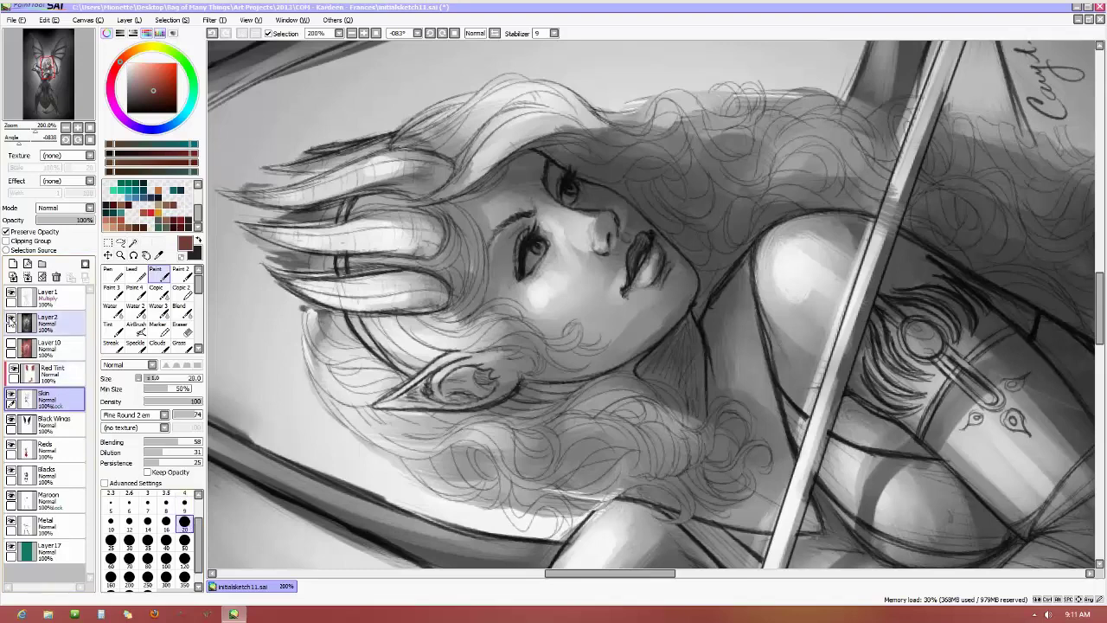
{"action": "left_click", "coordinate": [10, 320]}
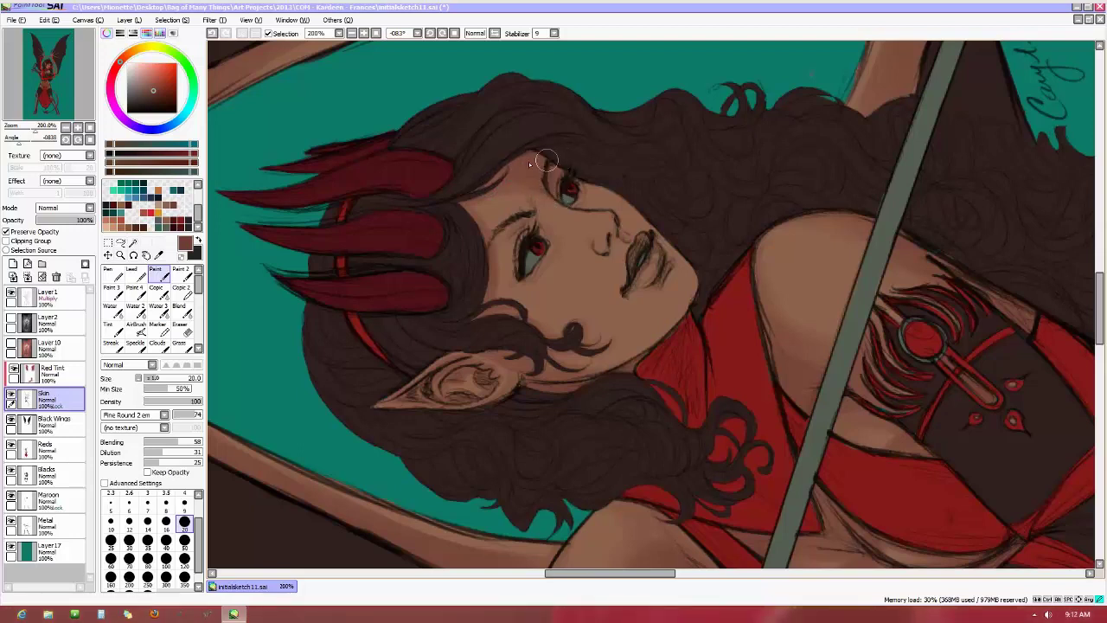
Deepen the skin shading around the eyes, nose, lips and chin with the Paint brush at sizes 20, 9 and 6
{"action": "left_click_drag", "start_coordinate": [562, 192], "coordinate": [574, 193]}
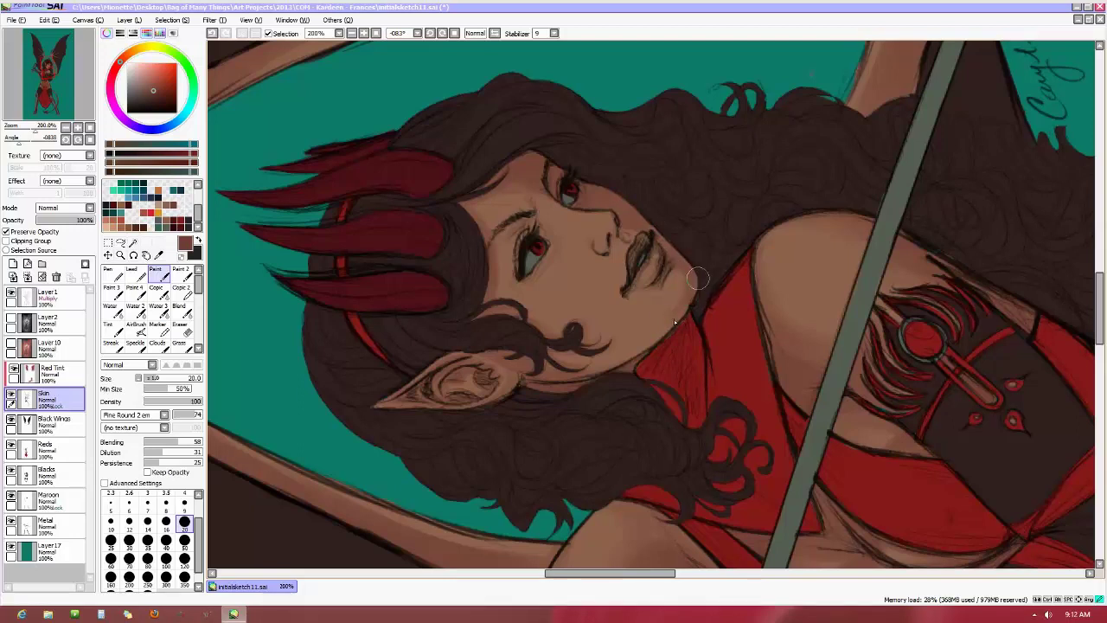
{"action": "left_click", "coordinate": [184, 503]}
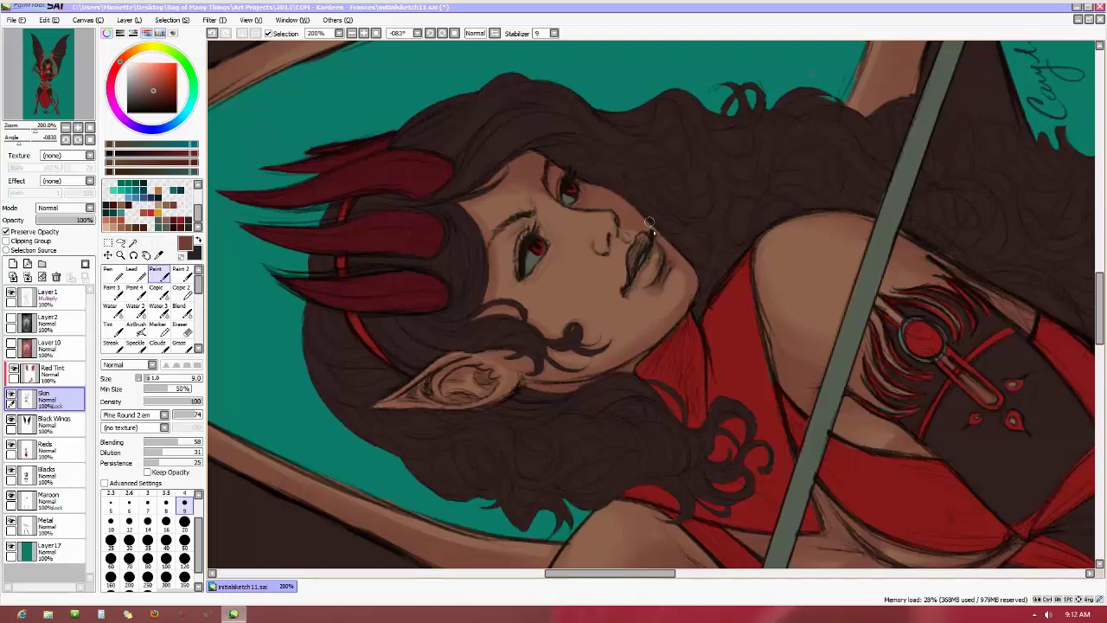
{"action": "left_click", "coordinate": [129, 503]}
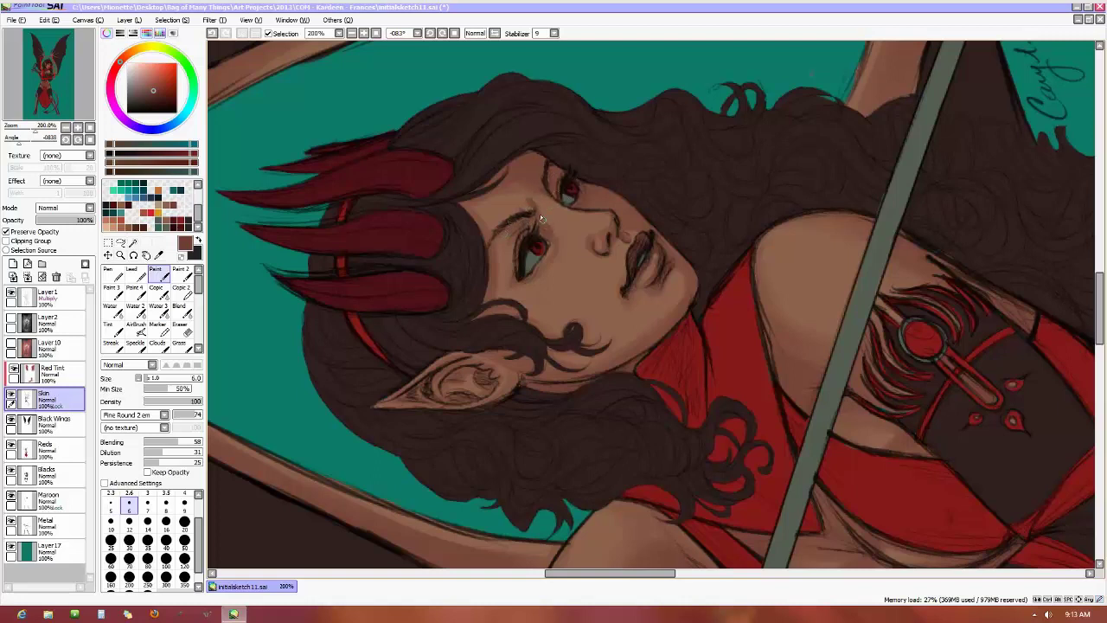
{"action": "left_click", "coordinate": [184, 521]}
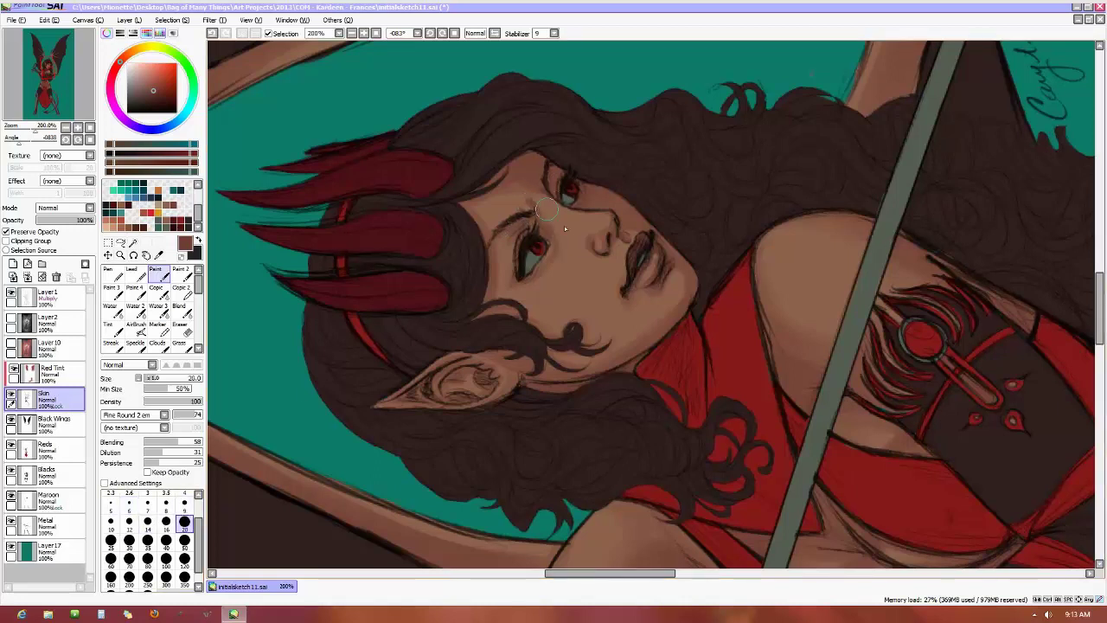
{"action": "left_click", "coordinate": [184, 502]}
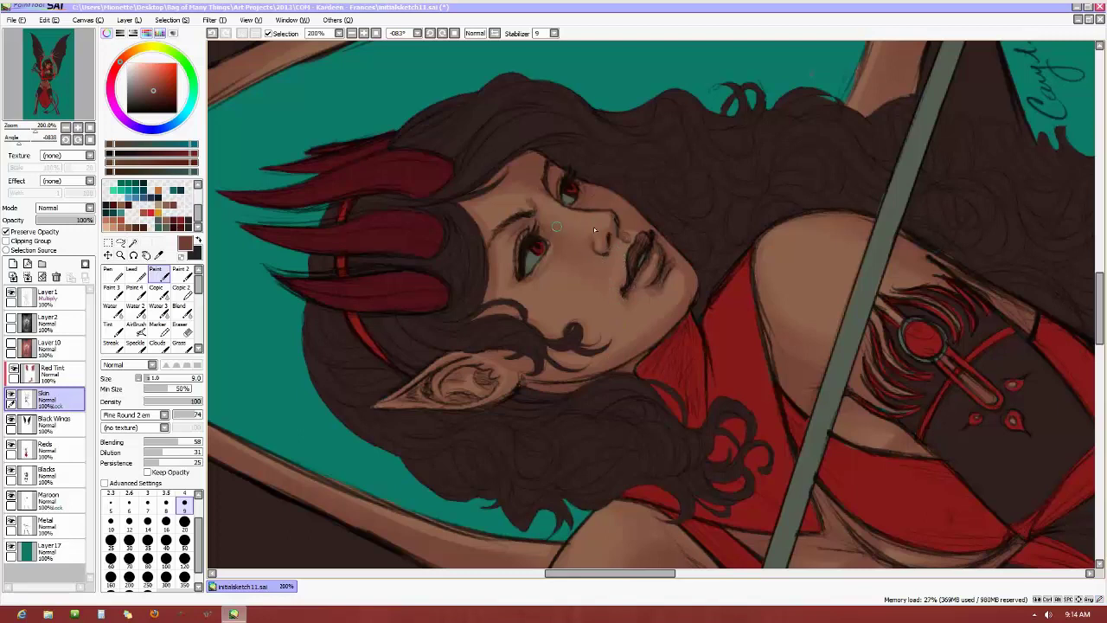
Reset the canvas rotation to 0° and smooth the face's skin shading with the Blend tool at size 20
{"action": "left_click", "coordinate": [90, 139]}
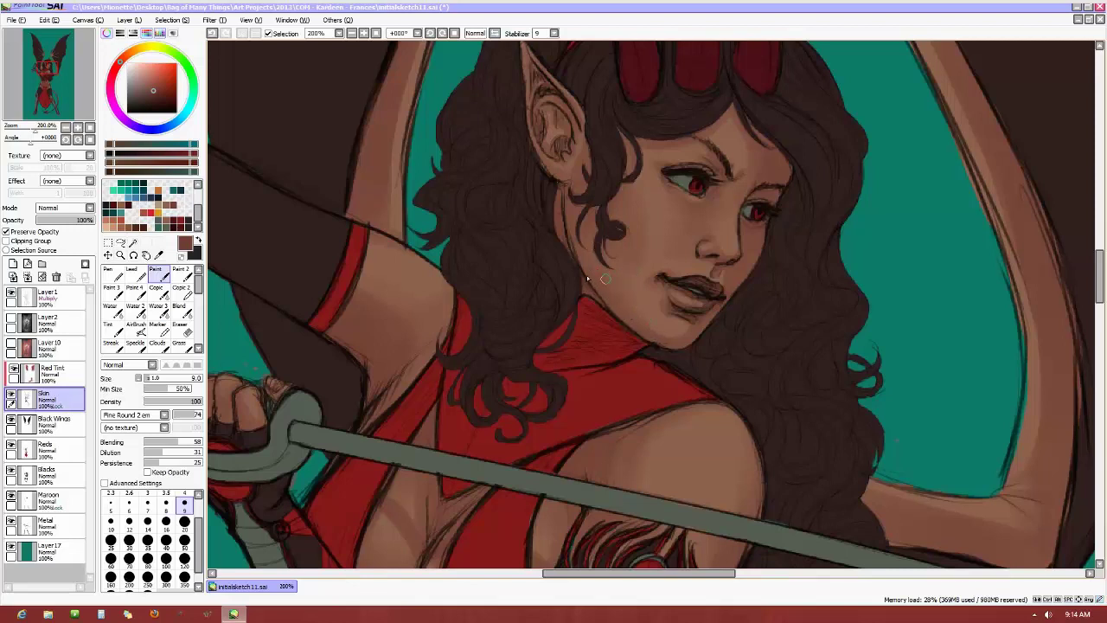
{"action": "left_click", "coordinate": [179, 308]}
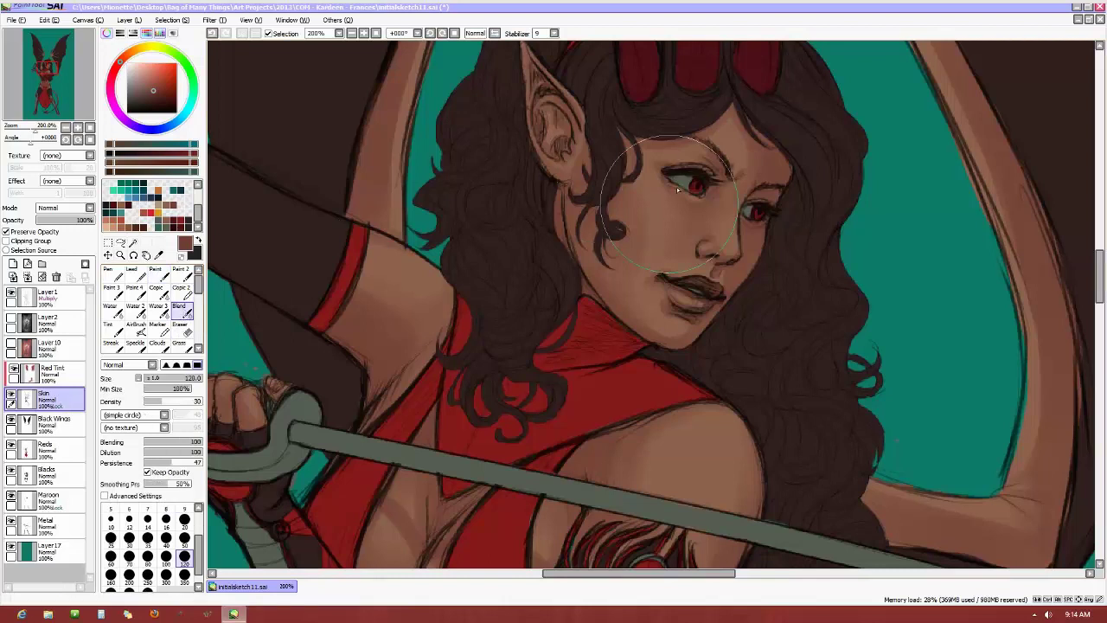
{"action": "left_click", "coordinate": [184, 519]}
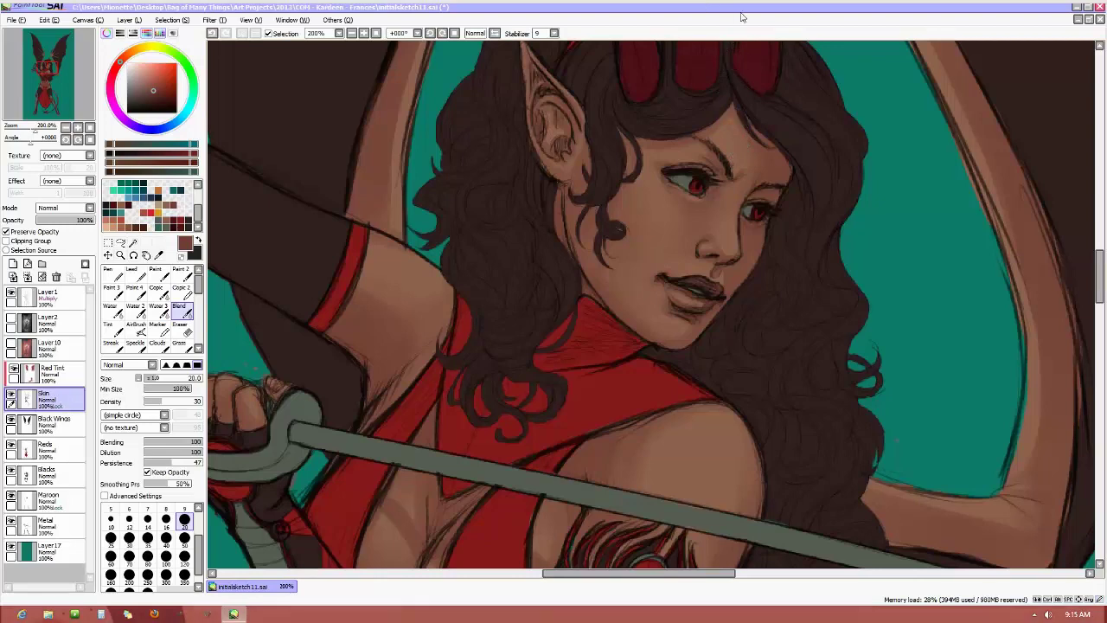
Choose a darker reddish brown and shade the base of the tail with the Paint brush at size 12
{"action": "scroll", "coordinate": [899, 206], "scroll_direction": "down", "scroll_amount": 3}
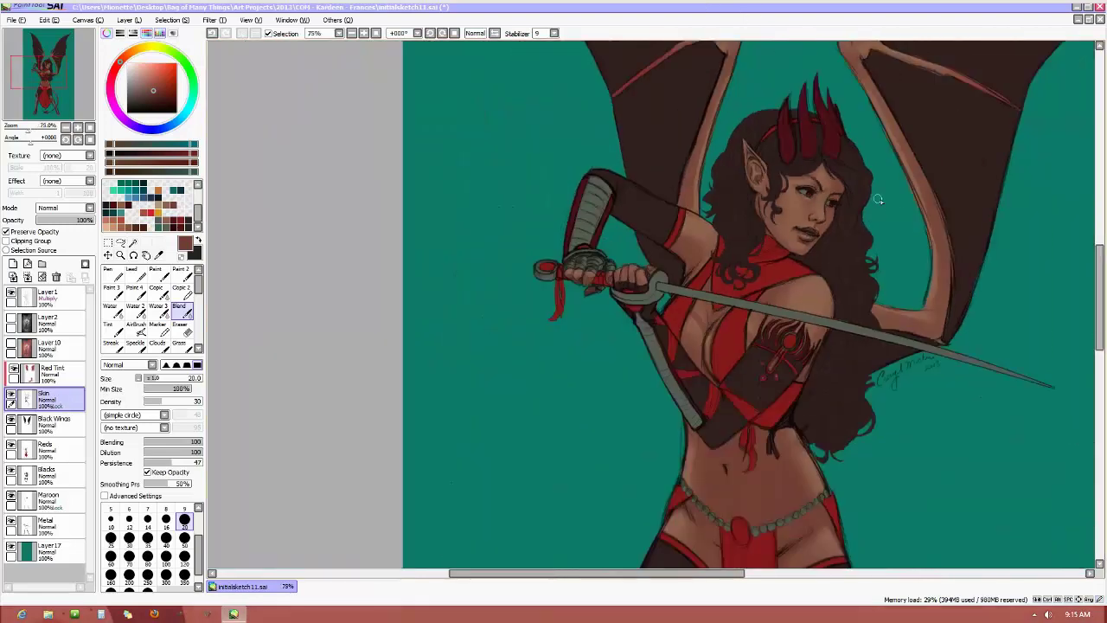
{"action": "scroll", "coordinate": [906, 210], "scroll_direction": "down", "scroll_amount": 1}
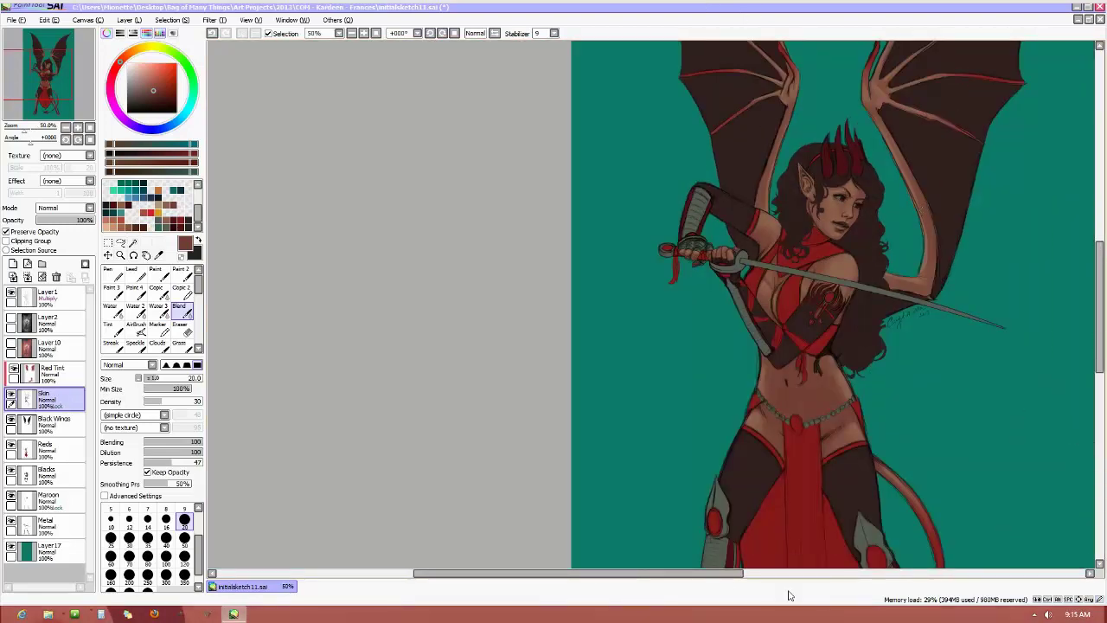
{"action": "left_click_drag", "start_coordinate": [729, 573], "coordinate": [823, 562]}
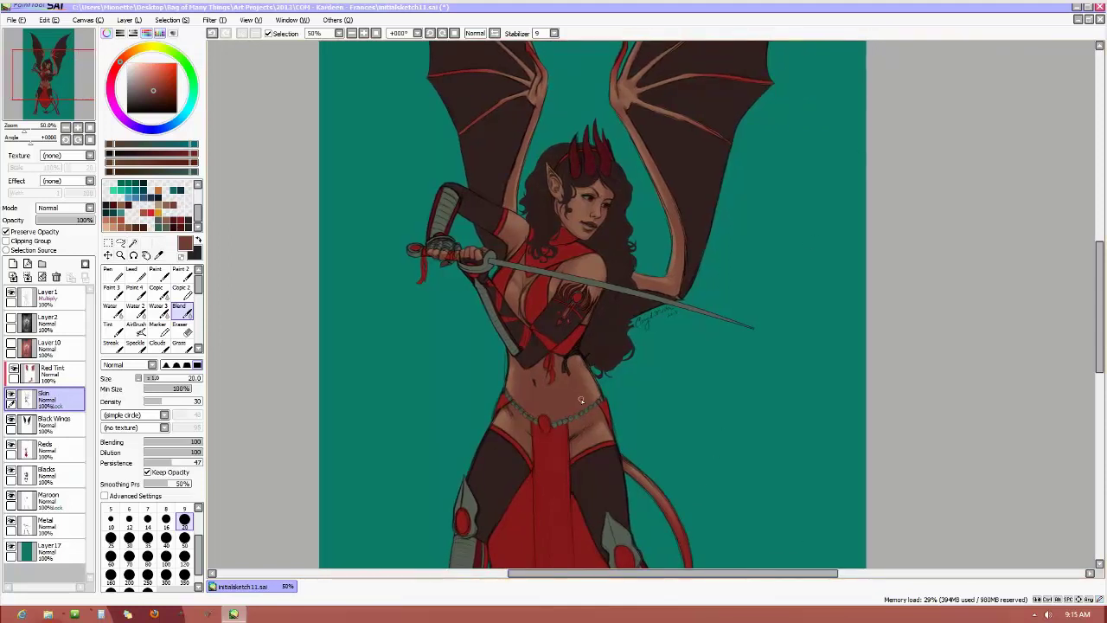
{"action": "left_click", "coordinate": [159, 96]}
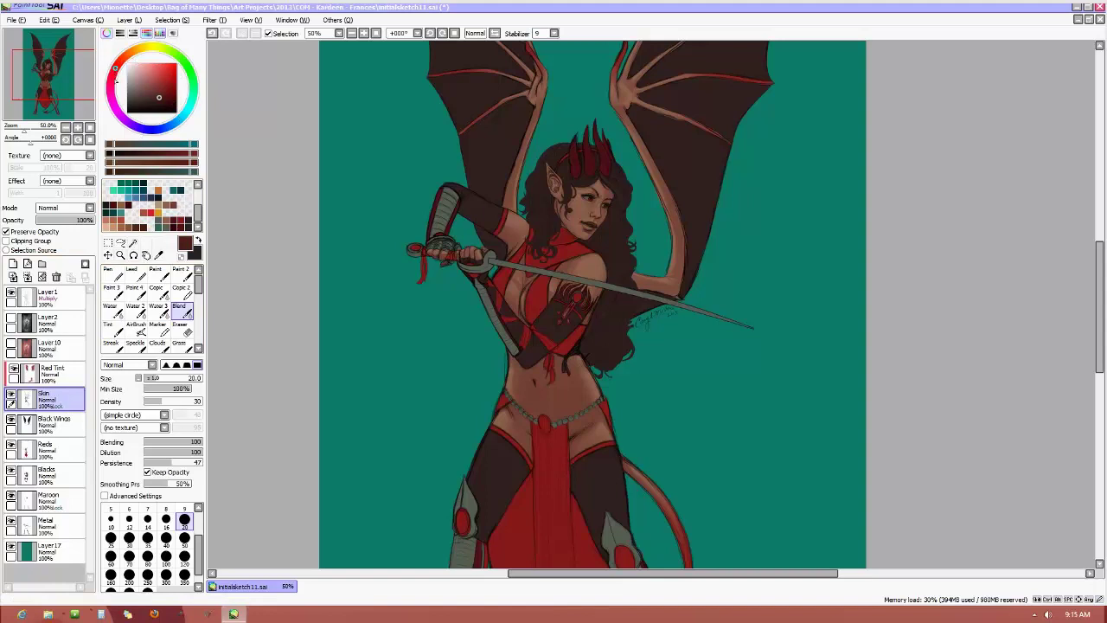
{"action": "left_click", "coordinate": [155, 275]}
{"action": "scroll", "coordinate": [669, 349], "scroll_direction": "up", "scroll_amount": 3}
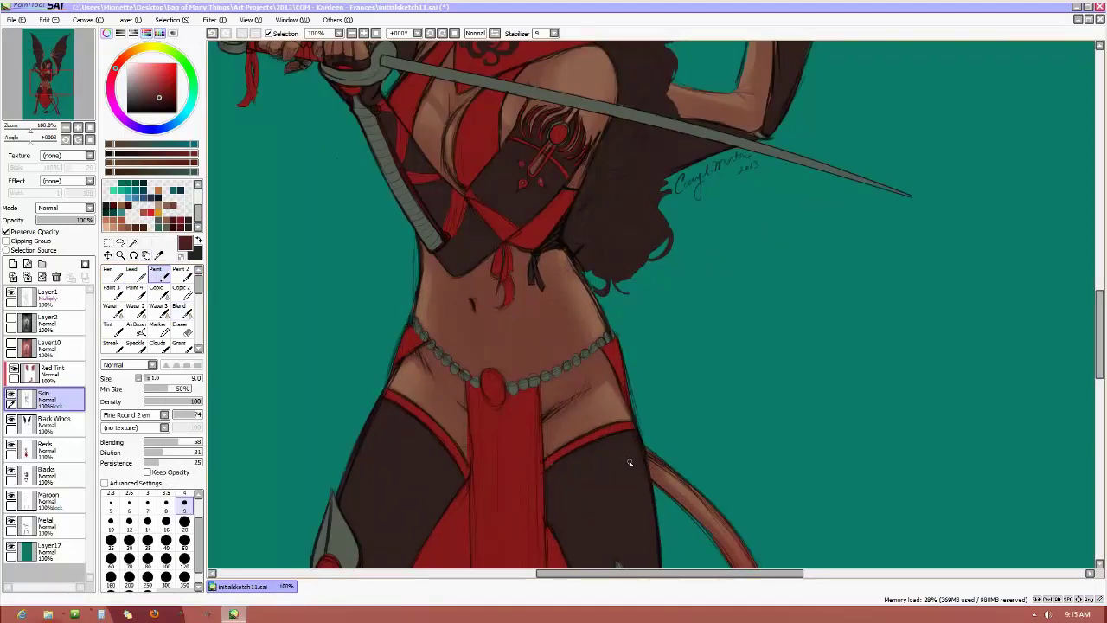
{"action": "scroll", "coordinate": [1027, 386], "scroll_direction": "down", "scroll_amount": 5}
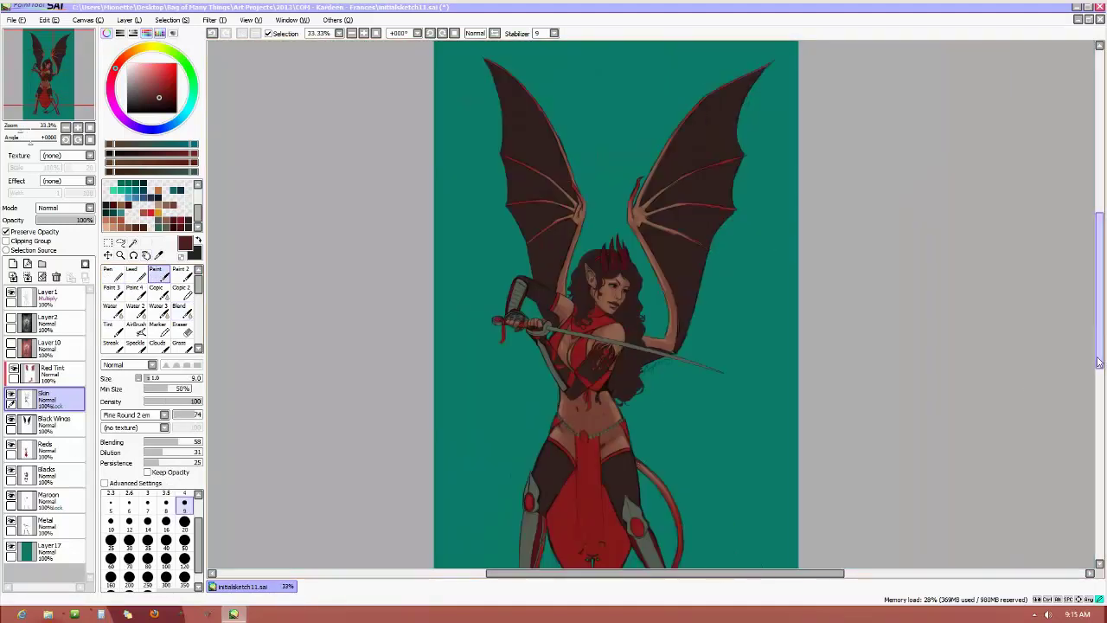
{"action": "left_click_drag", "start_coordinate": [1097, 342], "coordinate": [1096, 383]}
{"action": "scroll", "coordinate": [642, 377], "scroll_direction": "up", "scroll_amount": 3}
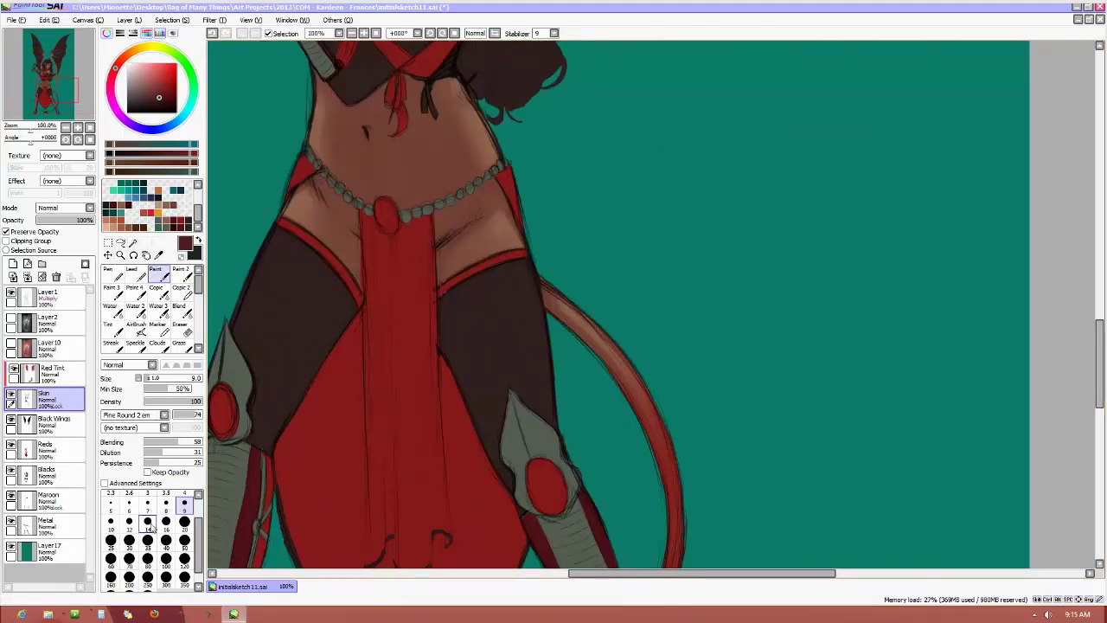
{"action": "left_click", "coordinate": [129, 522]}
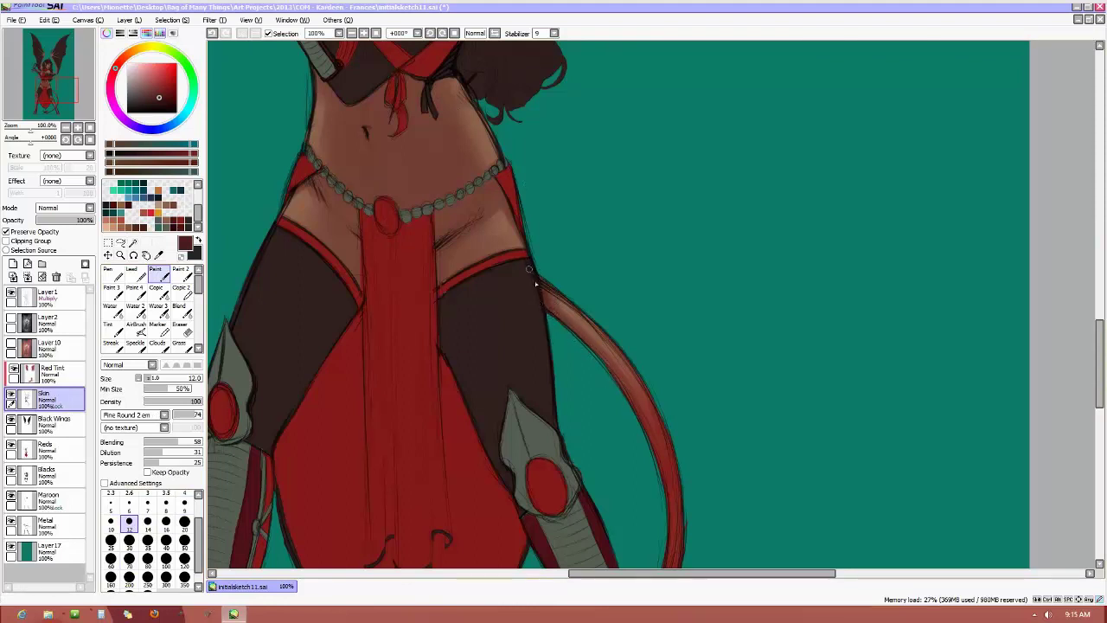
Darken the skin shadows around the hips and upper thighs below the bead belt with brush sizes 20 and 10
{"action": "left_click_drag", "start_coordinate": [1100, 339], "coordinate": [1102, 312]}
{"action": "key", "text": "bracketright"}
{"action": "key", "text": "bracketright"}
{"action": "key", "text": "bracketright"}
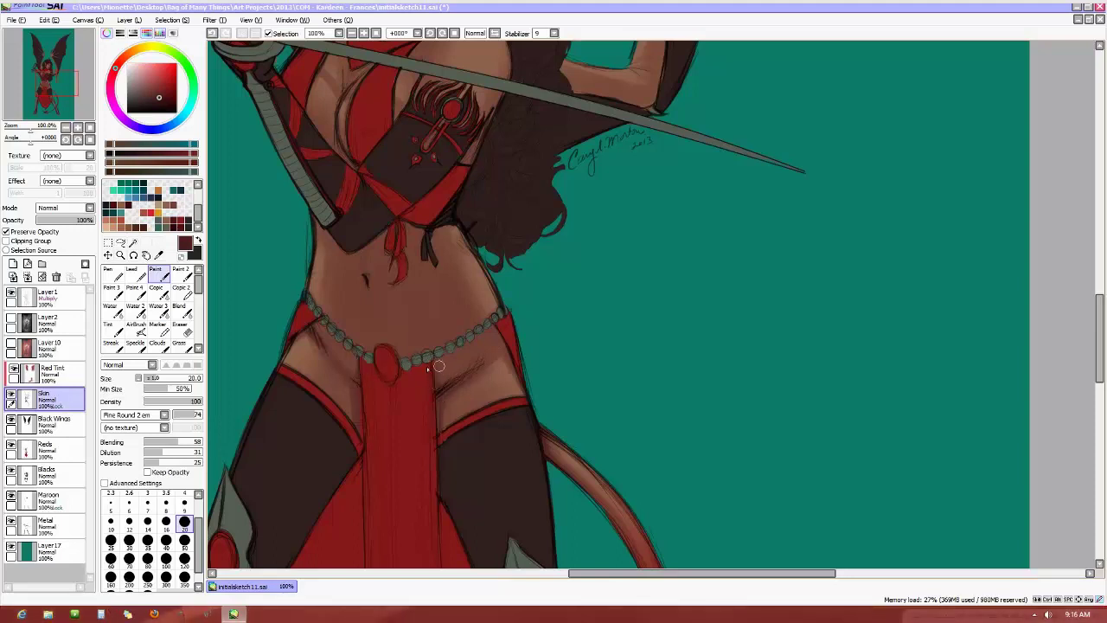
{"action": "left_click", "coordinate": [111, 520]}
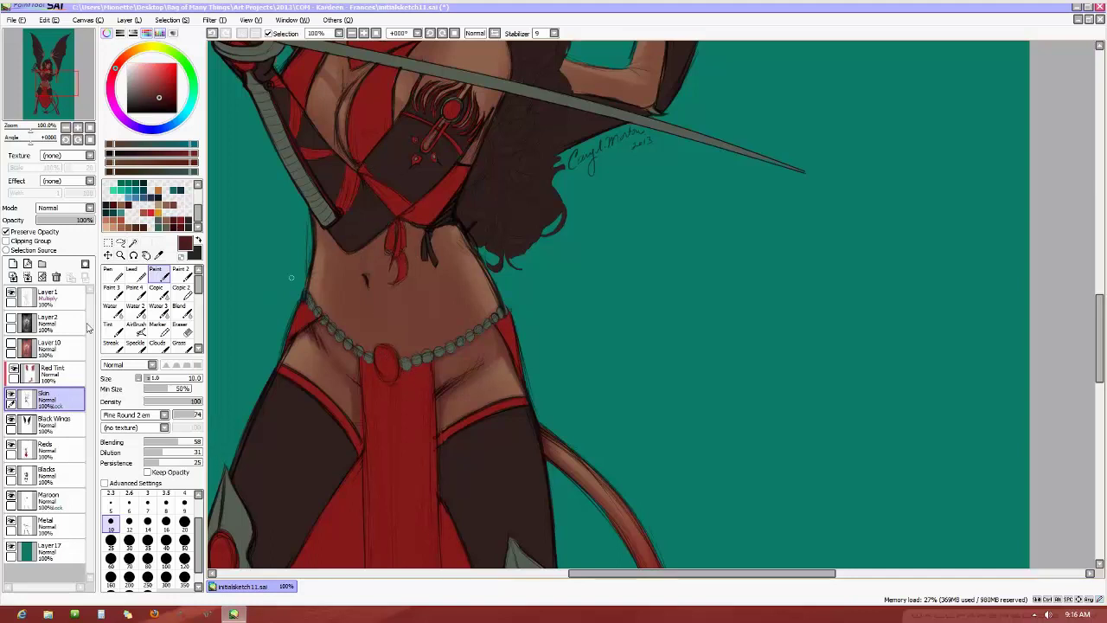
Paint darker shadows on the abdomen beneath the forearm and ribbons at sizes 20 and 9, and soften them with the Blend tool
{"action": "left_click", "coordinate": [184, 521]}
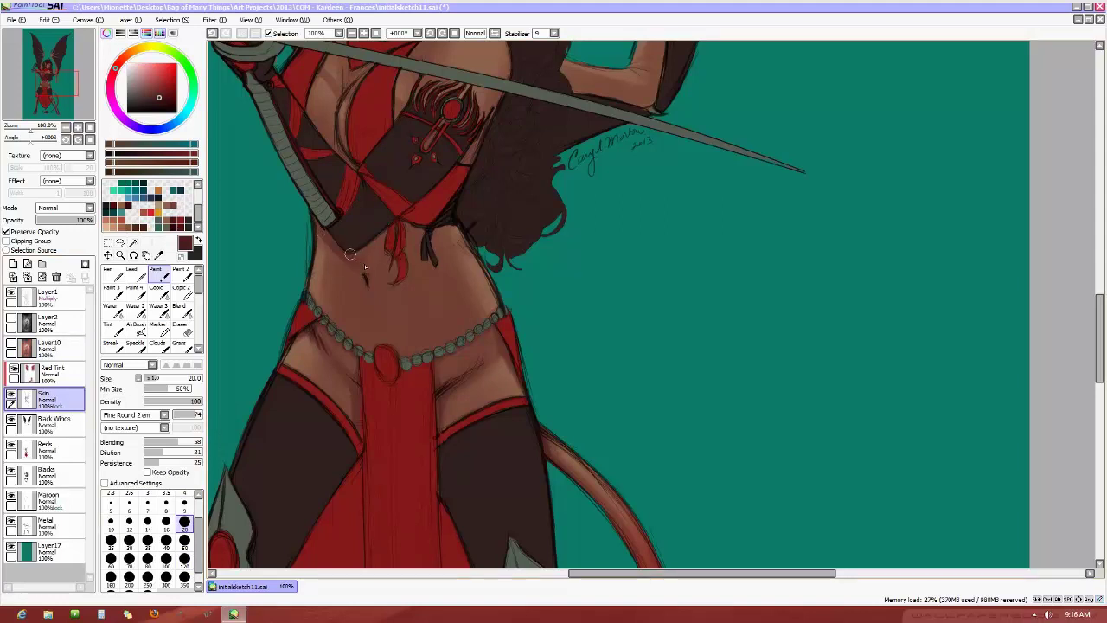
{"action": "mouse_move", "coordinate": [363, 269]}
{"action": "left_mouse_down"}
{"action": "mouse_move", "coordinate": [421, 210]}
{"action": "mouse_move", "coordinate": [361, 259]}
{"action": "mouse_move", "coordinate": [400, 225]}
{"action": "left_mouse_up"}
{"action": "left_click_drag", "start_coordinate": [411, 259], "coordinate": [434, 232]}
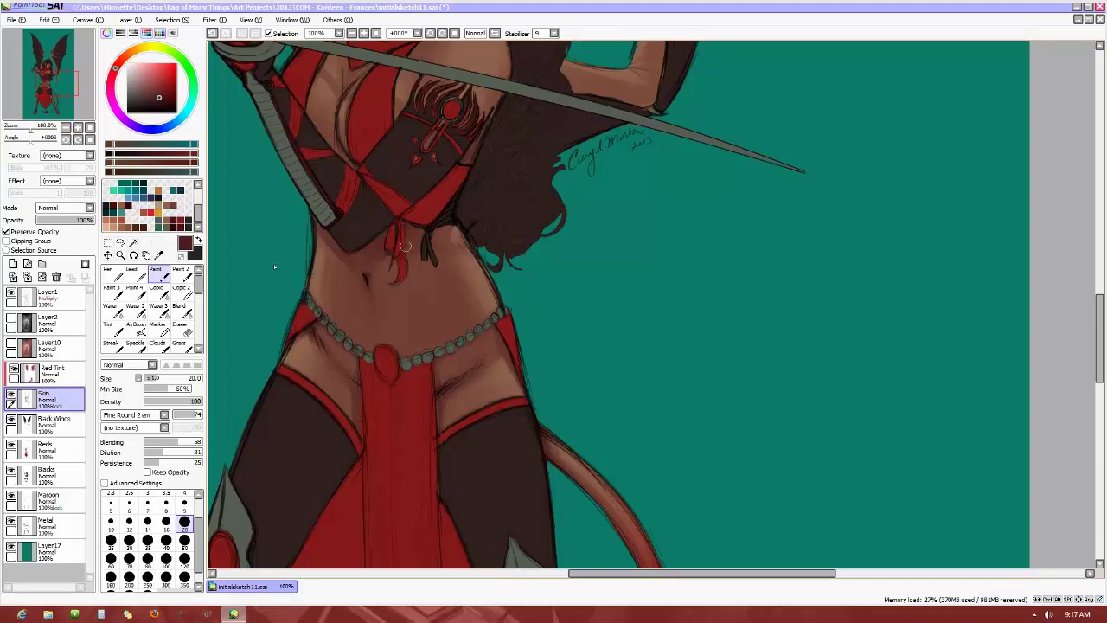
{"action": "left_click", "coordinate": [185, 504]}
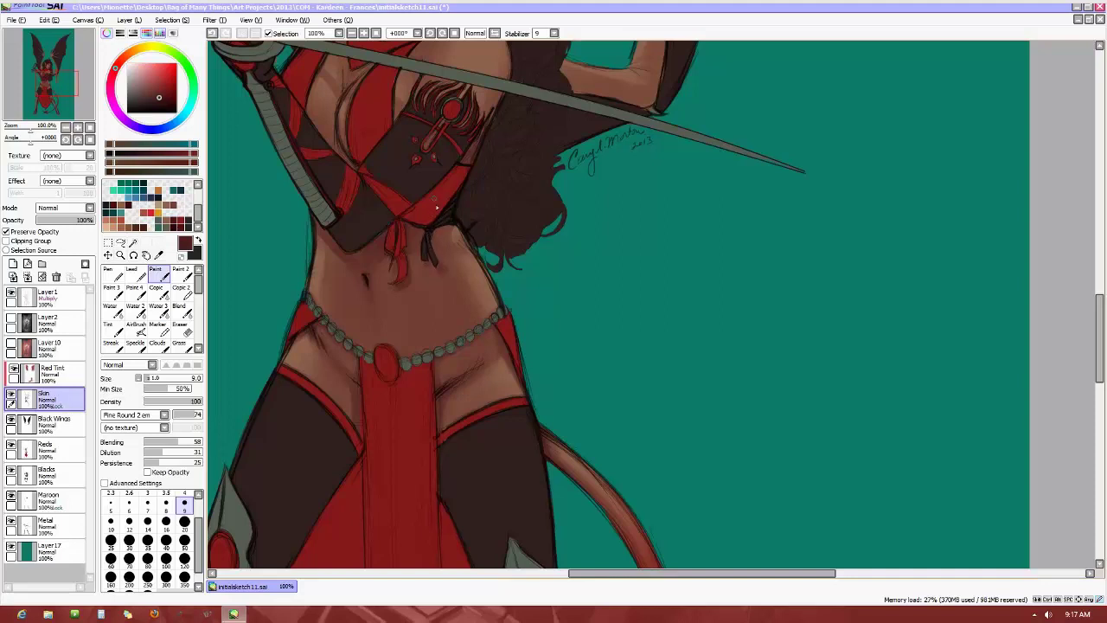
{"action": "left_click", "coordinate": [187, 328]}
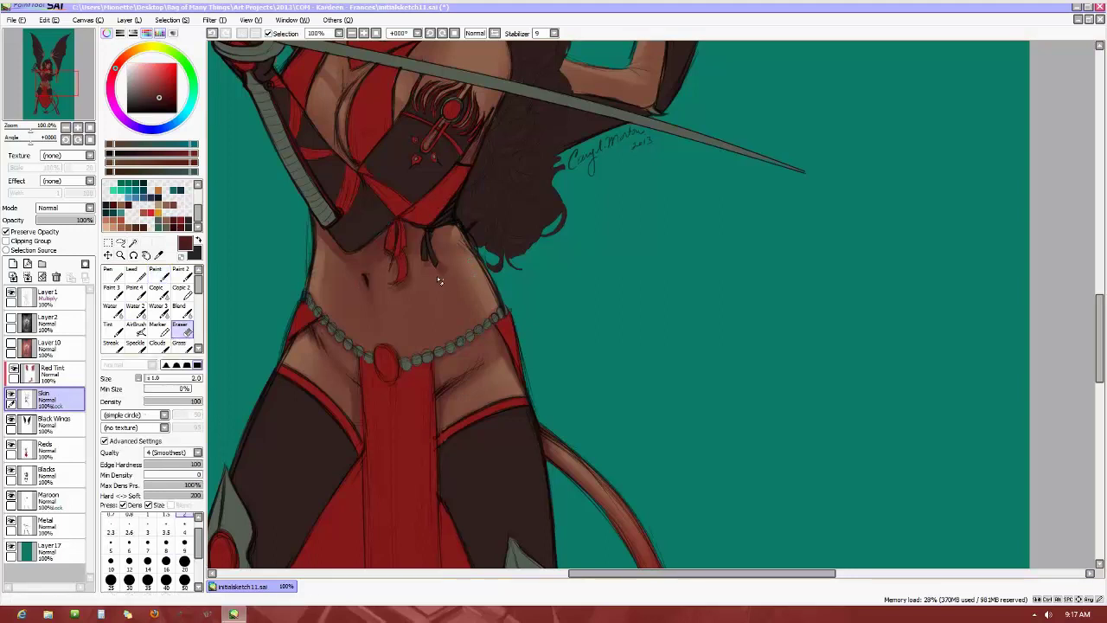
{"action": "left_click", "coordinate": [179, 309]}
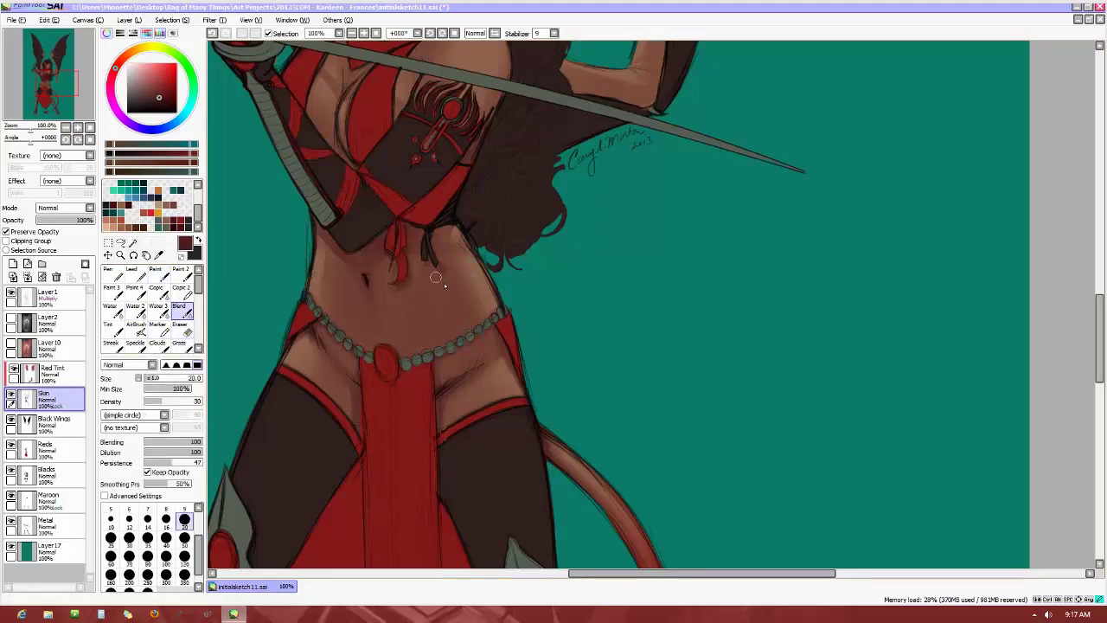
Deepen the skin shadows on the chest and around the shoulder with the Paint brush at sizes 9 and 20
{"action": "left_click", "coordinate": [155, 275]}
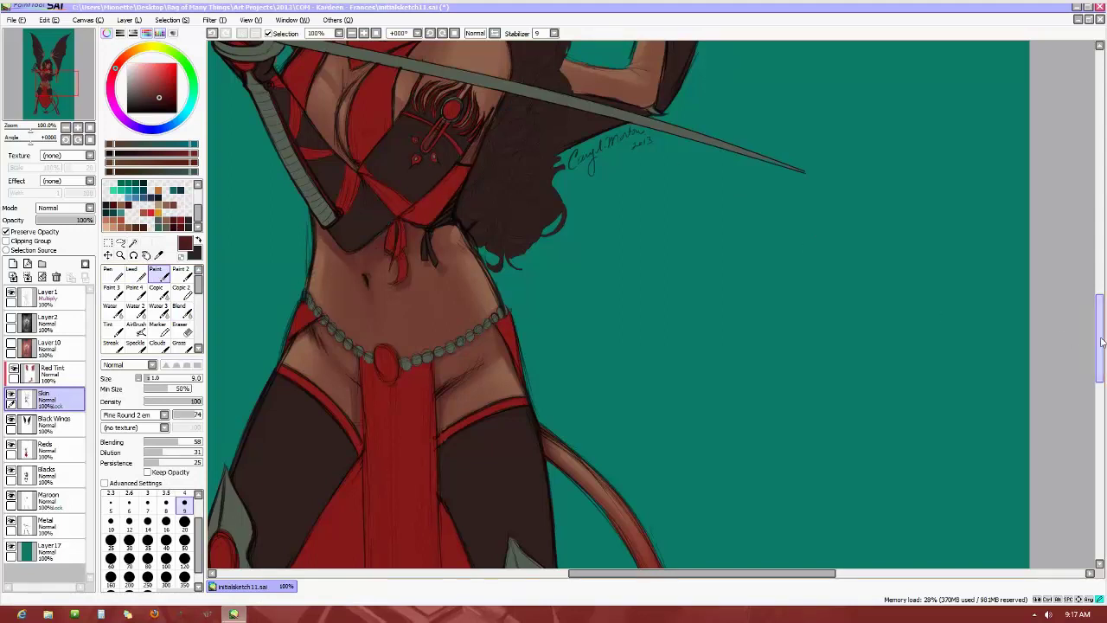
{"action": "scroll", "coordinate": [966, 197], "scroll_direction": "up", "scroll_amount": 3}
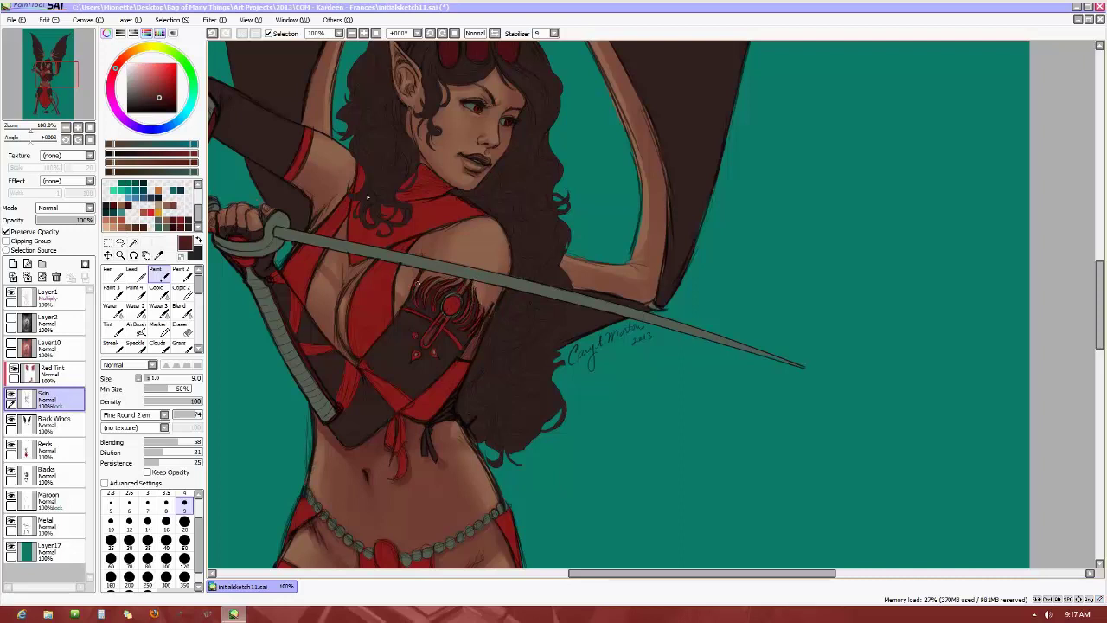
{"action": "left_click", "coordinate": [184, 521]}
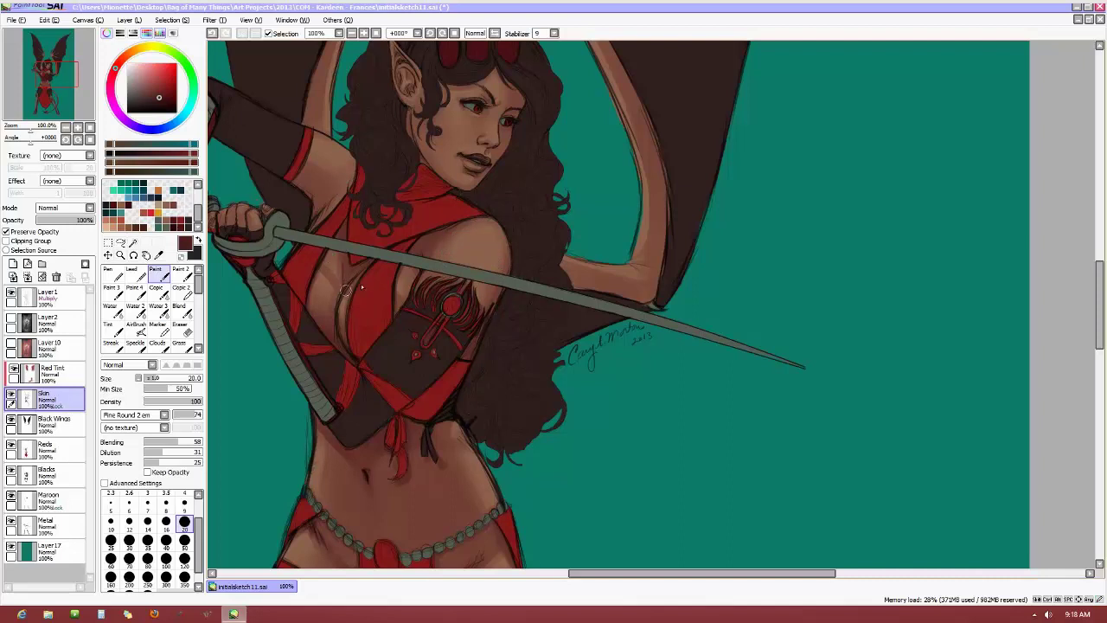
{"action": "key", "text": "bracketleft"}
{"action": "key", "text": "bracketleft"}
{"action": "key", "text": "bracketleft"}
{"action": "key", "text": "bracketleft"}
{"action": "key", "text": "bracketleft"}
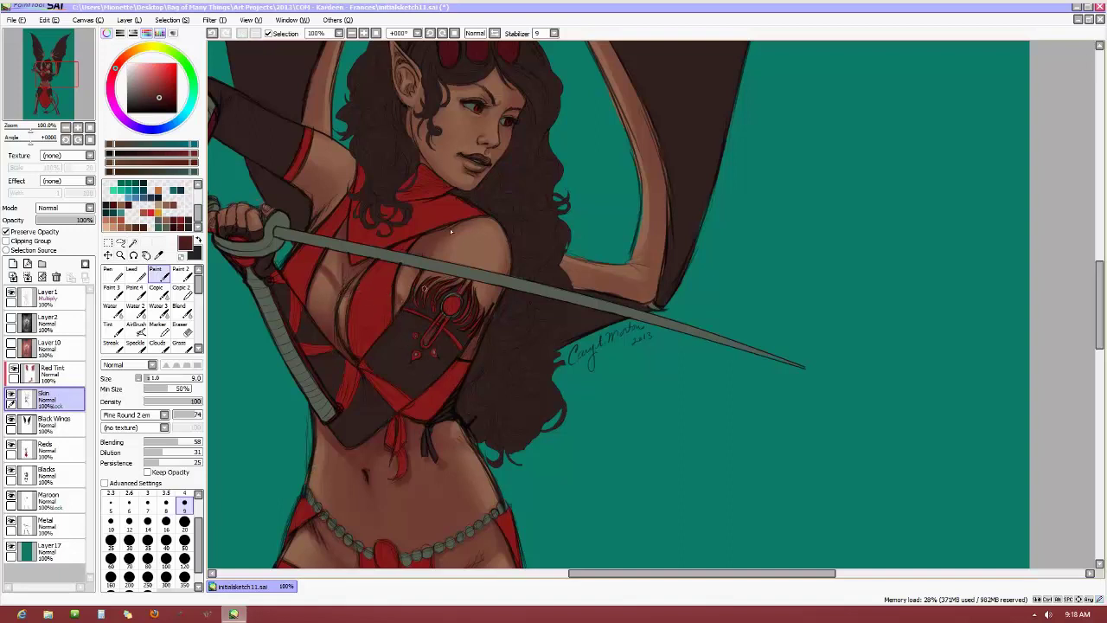
Shade the raised upper arm beside its red band with brush sizes 20 and 9
{"action": "left_click_drag", "start_coordinate": [1098, 294], "coordinate": [1105, 268]}
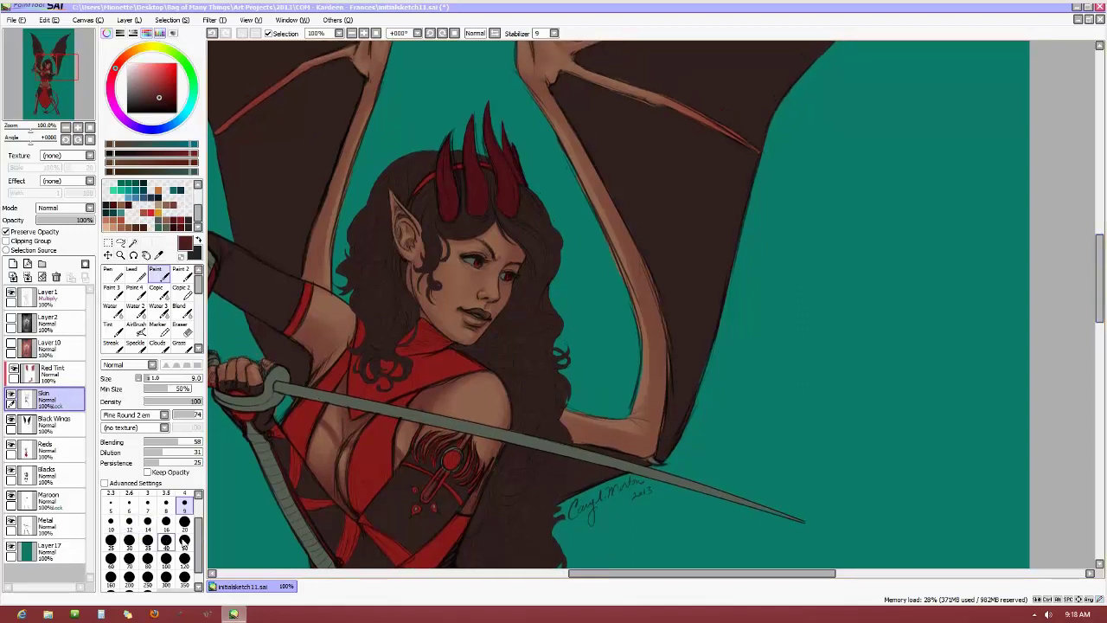
{"action": "left_click", "coordinate": [184, 522]}
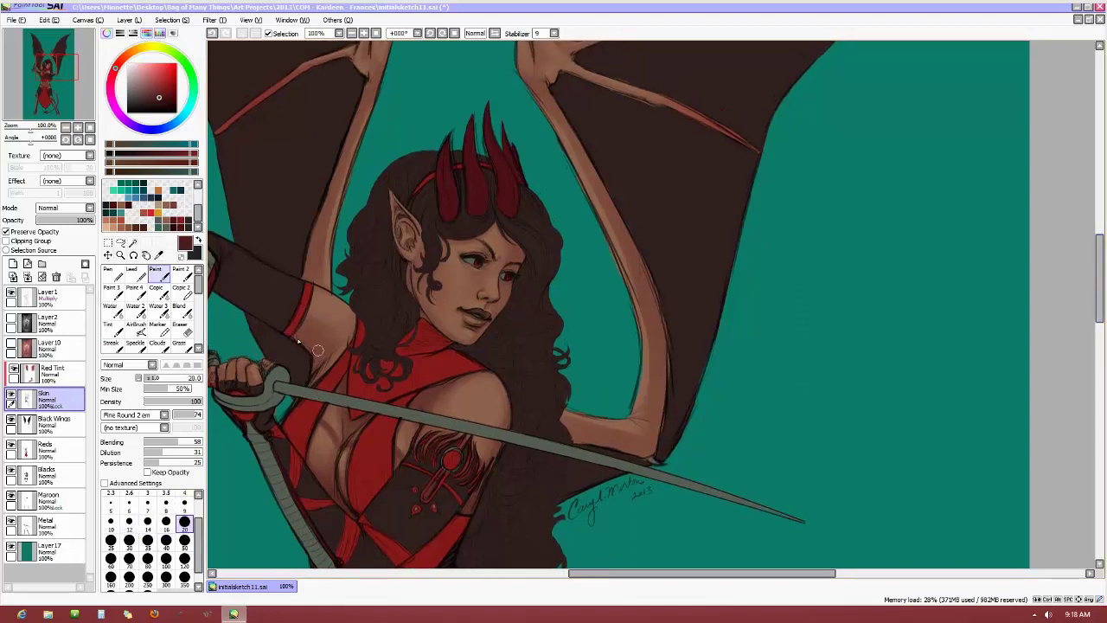
{"action": "left_click_drag", "start_coordinate": [291, 323], "coordinate": [294, 337]}
{"action": "left_click", "coordinate": [184, 505]}
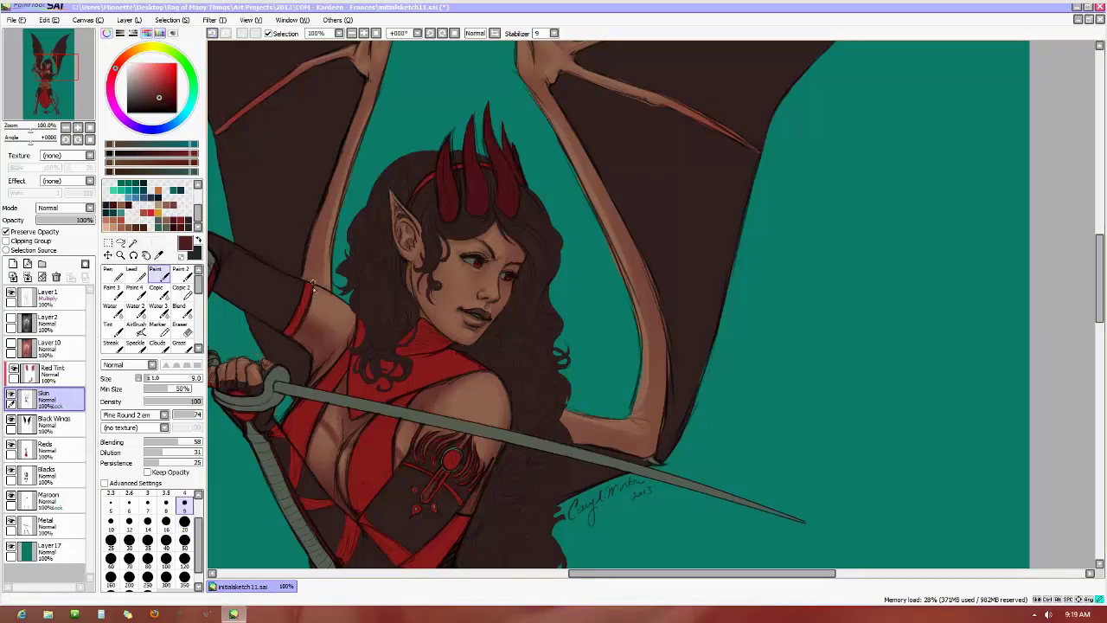
Add dark reddish-brown shading to the wing bones and wing joints with brush sizes 20 and 9
{"action": "left_click", "coordinate": [184, 522]}
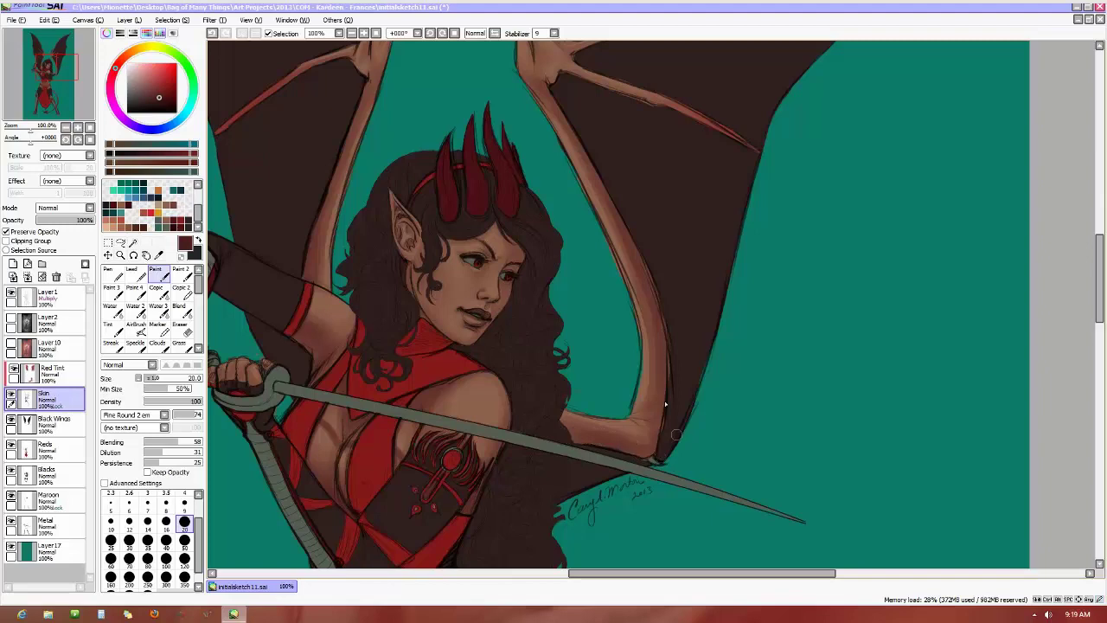
{"action": "left_click_drag", "start_coordinate": [1102, 300], "coordinate": [1101, 261]}
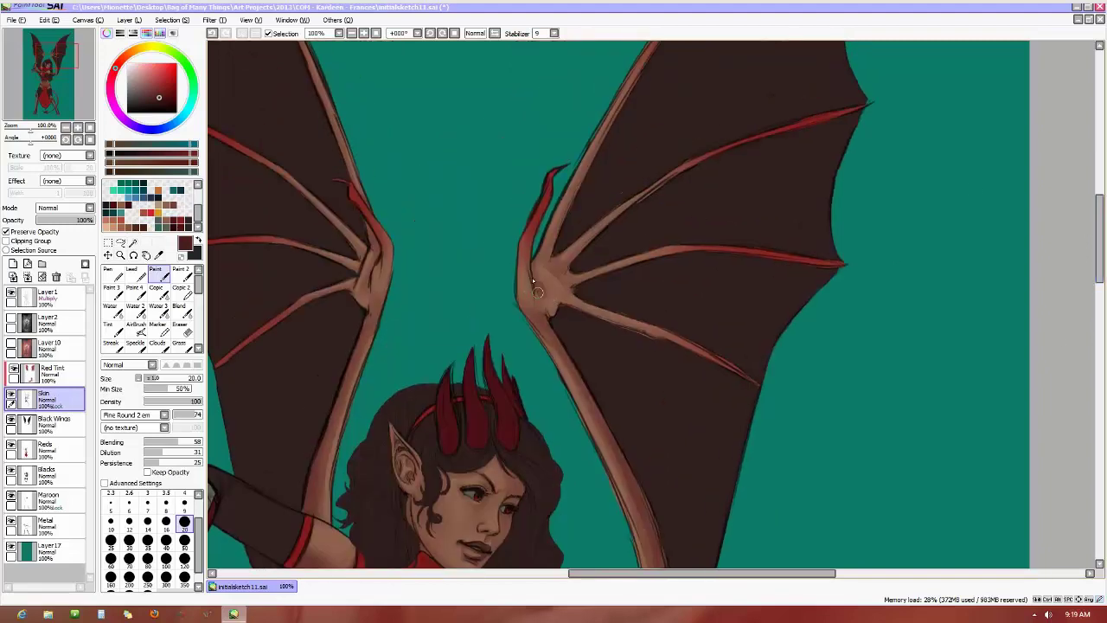
{"action": "key", "text": "bracketleft"}
{"action": "key", "text": "bracketleft"}
{"action": "key", "text": "bracketleft"}
{"action": "key", "text": "bracketleft"}
{"action": "key", "text": "bracketleft"}
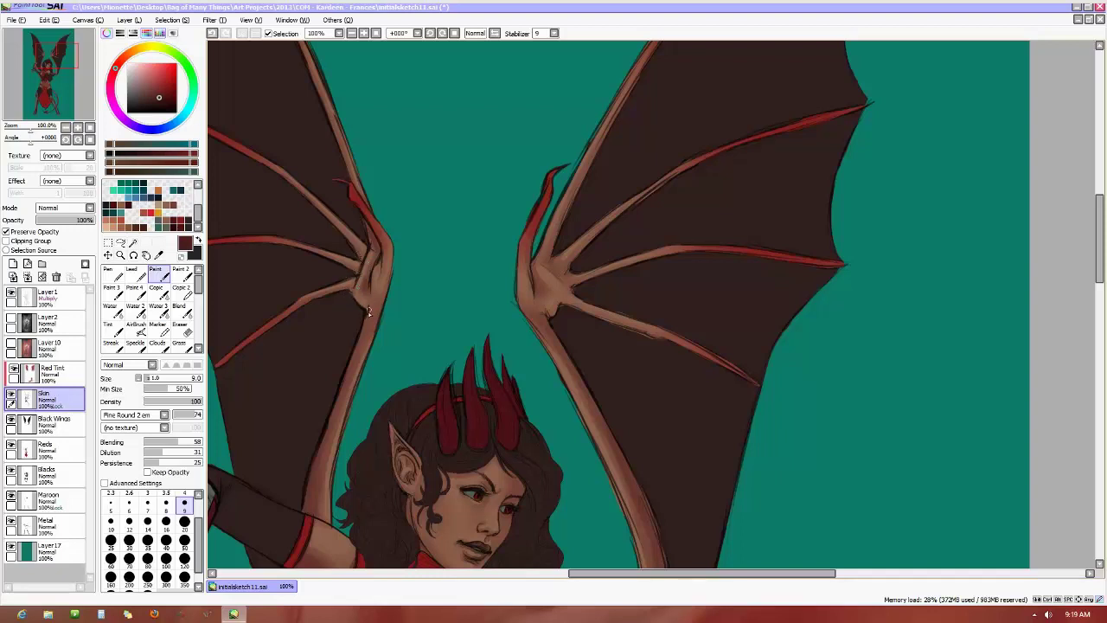
{"action": "left_click", "coordinate": [185, 522]}
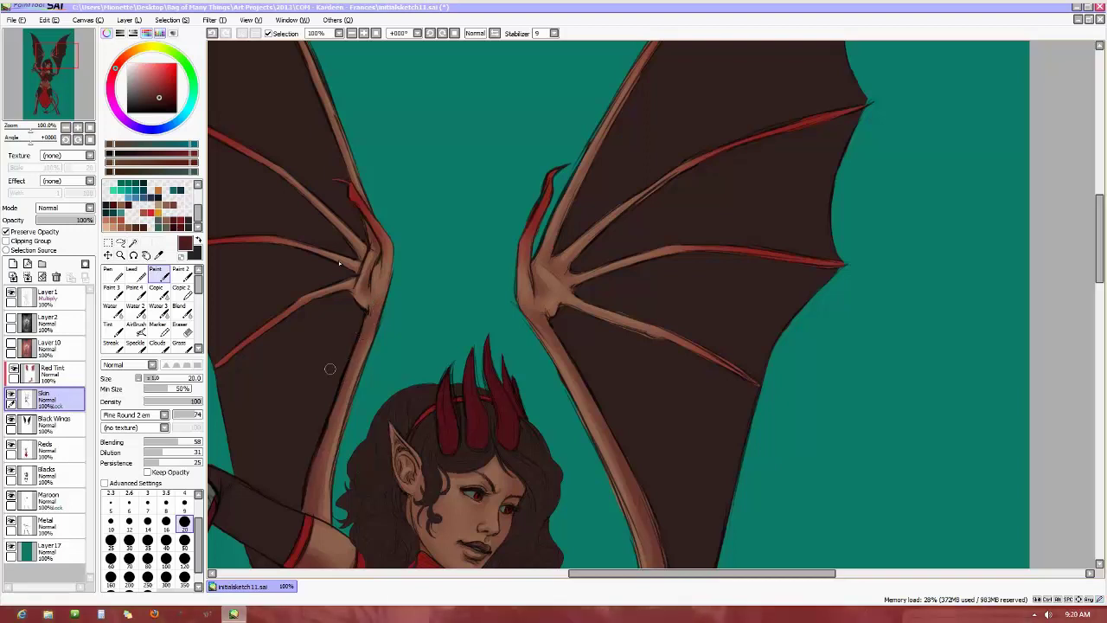
{"action": "scroll", "coordinate": [609, 259], "scroll_direction": "down", "scroll_amount": 3}
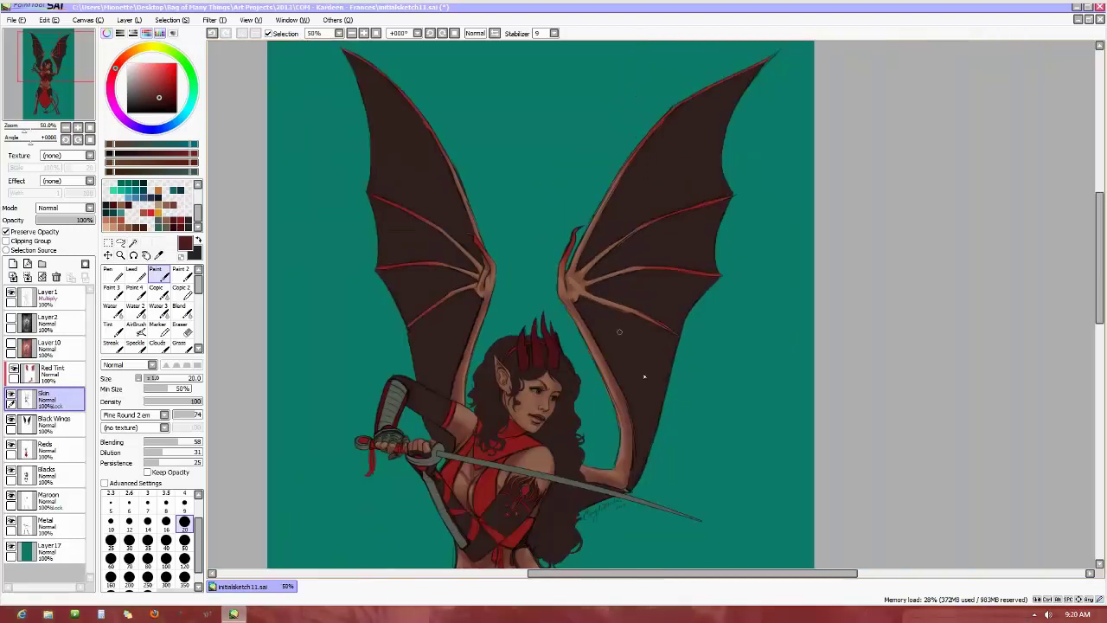
Refine the dark skin shading around the face and below the ear with the Paint brush at size 4
{"action": "left_click_drag", "start_coordinate": [1104, 247], "coordinate": [728, 335]}
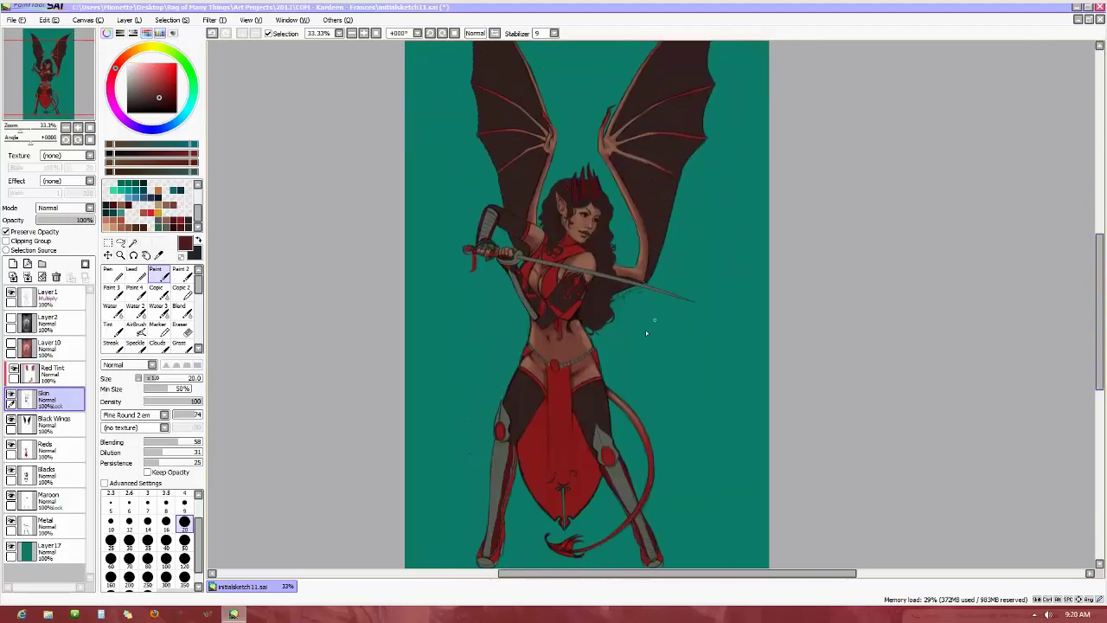
{"action": "scroll", "coordinate": [645, 330], "scroll_direction": "up", "scroll_amount": 3}
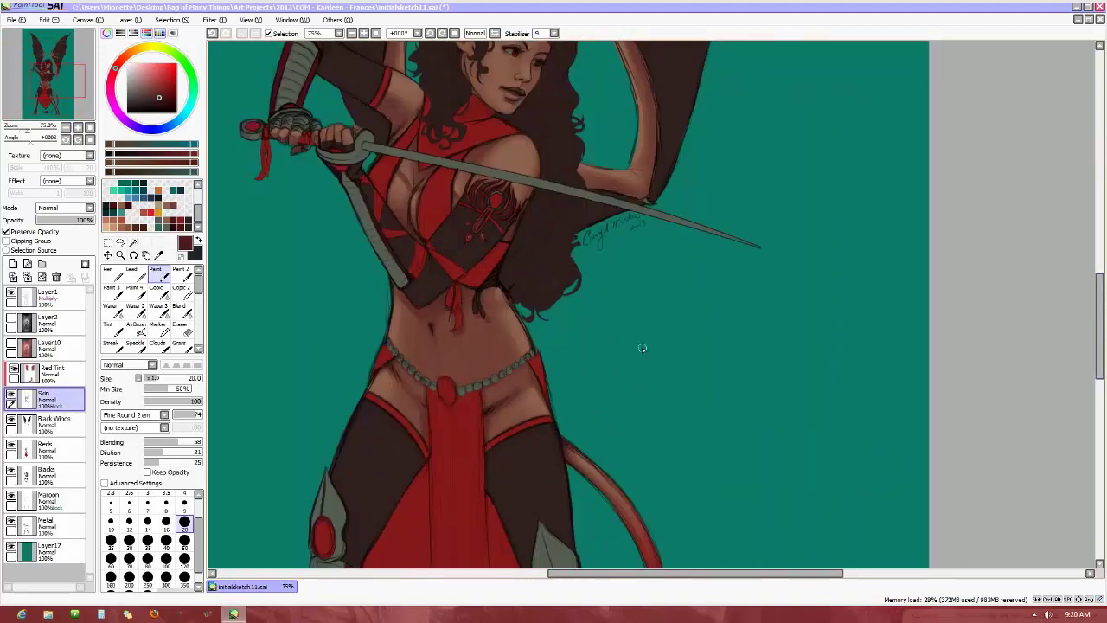
{"action": "scroll", "coordinate": [641, 348], "scroll_direction": "down", "scroll_amount": 2}
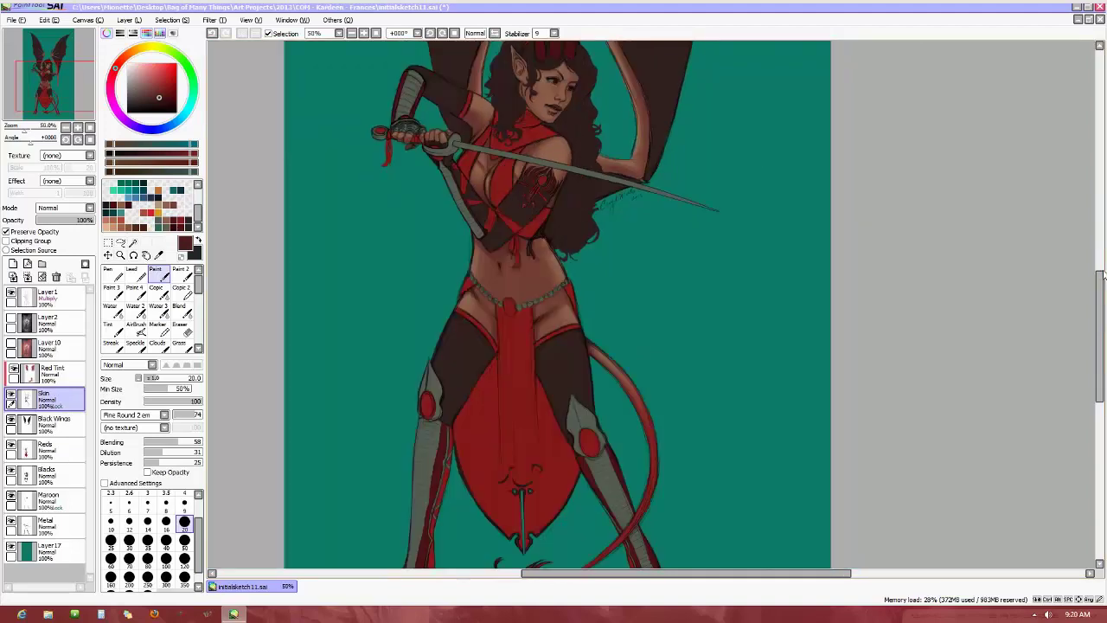
{"action": "left_click_drag", "start_coordinate": [1100, 275], "coordinate": [653, 227]}
{"action": "scroll", "coordinate": [606, 289], "scroll_direction": "up", "scroll_amount": 4}
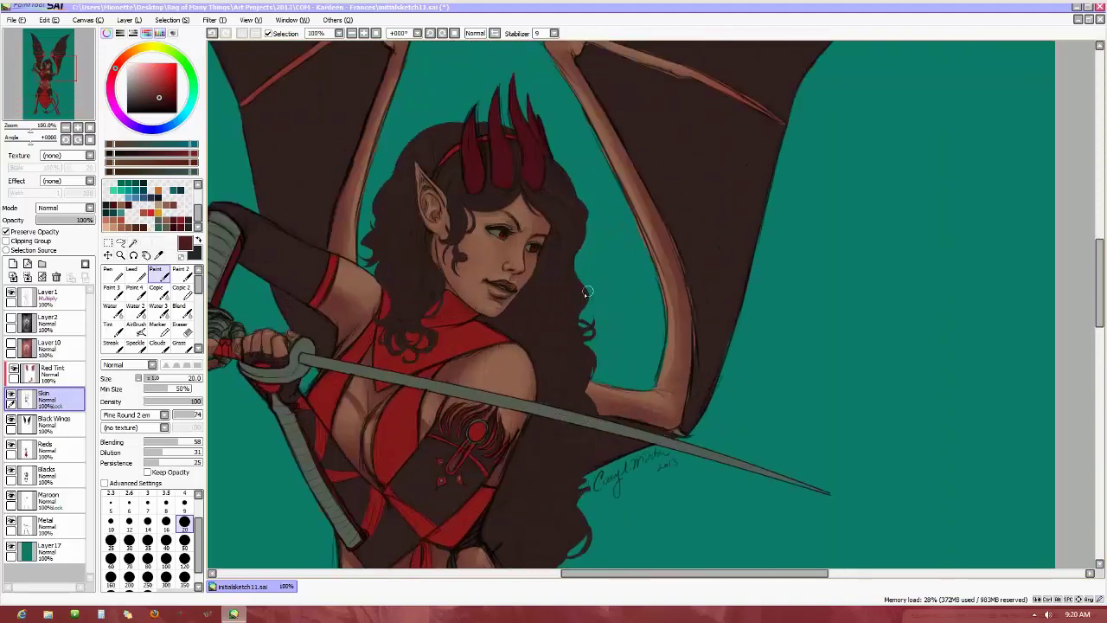
{"action": "left_click", "coordinate": [184, 500]}
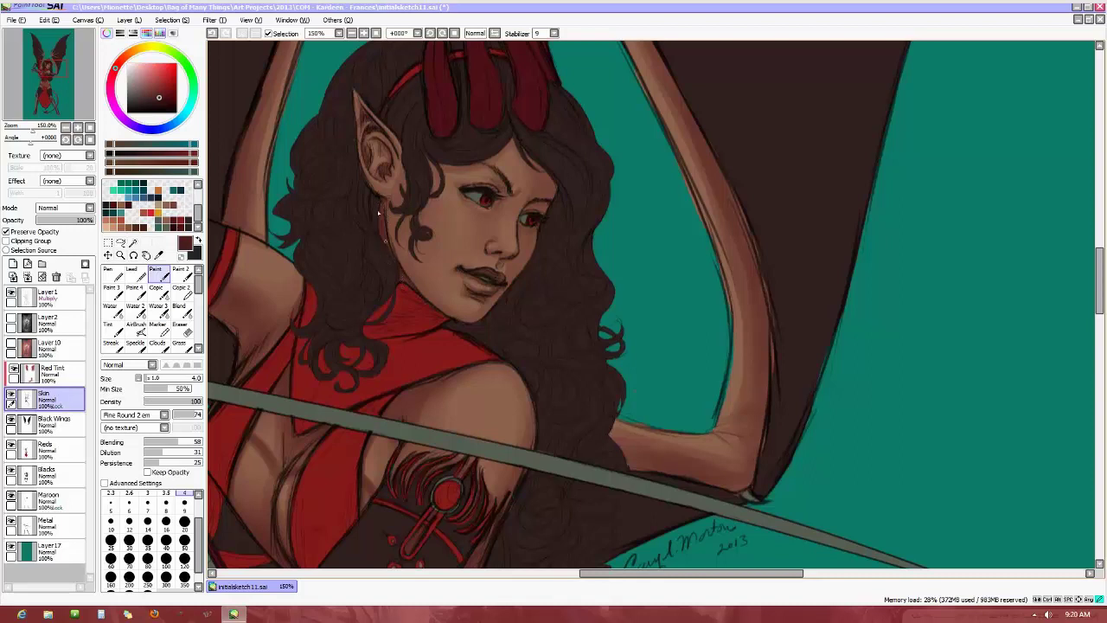
Deepen the skin shadow around the nearer eye with the Paint brush at size 9 on the rotated canvas
{"action": "key", "text": "bracketright"}
{"action": "key", "text": "bracketright"}
{"action": "key", "text": "bracketright"}
{"action": "key", "text": "bracketright"}
{"action": "key", "text": "bracketright"}
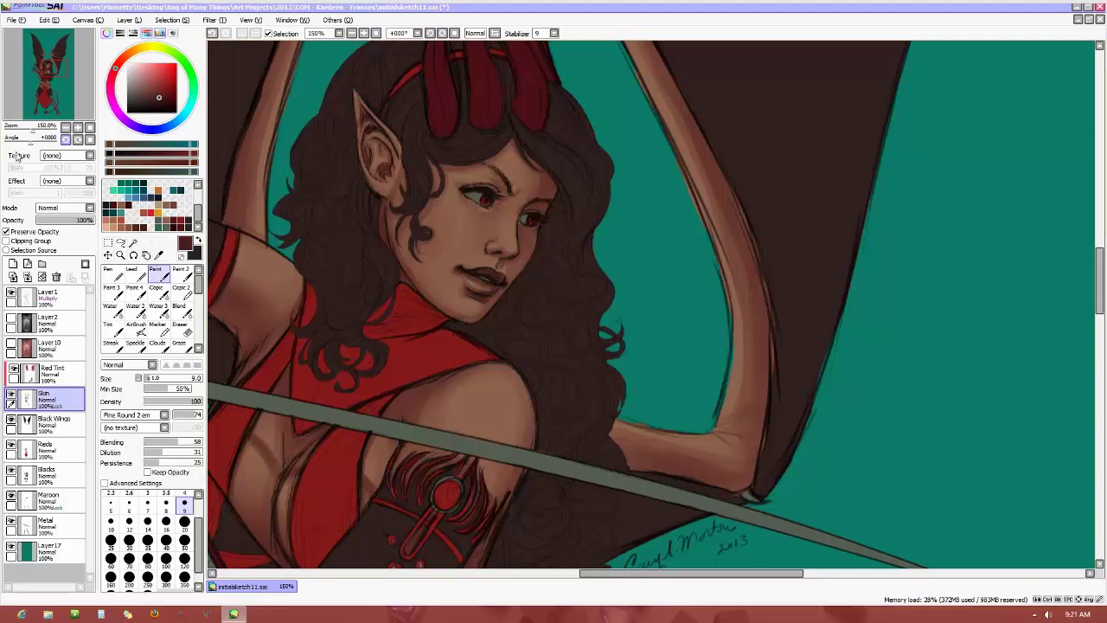
{"action": "left_click_drag", "start_coordinate": [31, 137], "coordinate": [479, 311]}
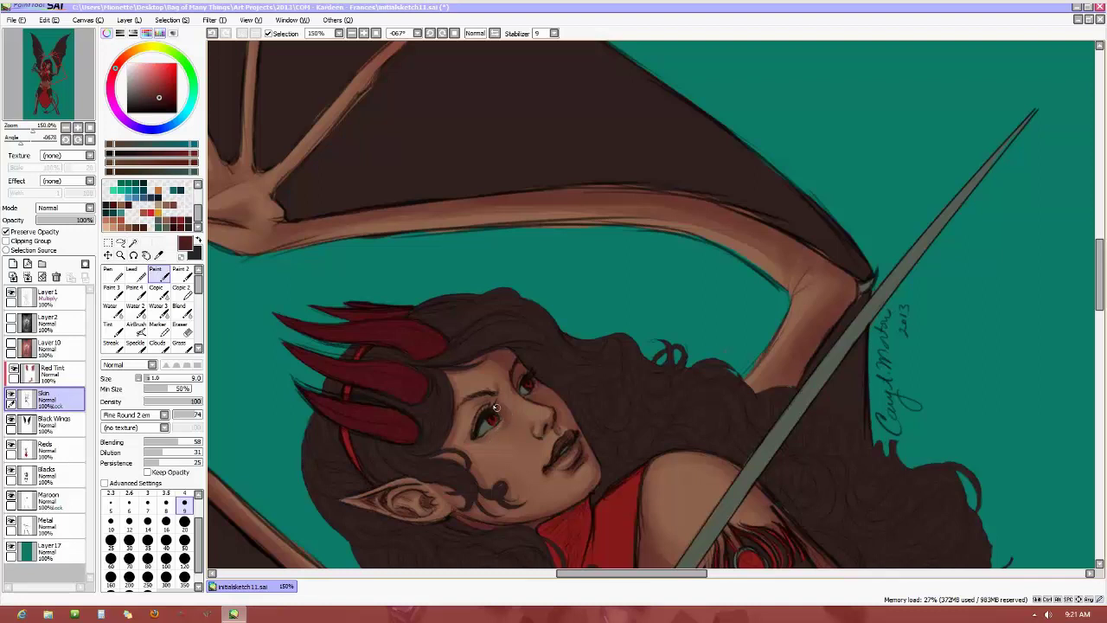
{"action": "left_click_drag", "start_coordinate": [474, 440], "coordinate": [482, 437]}
{"action": "left_click", "coordinate": [89, 144]}
Pick the light tan swatch and add highlights to the waist at size 20, using the grayscale Layer2 as the lighting reference
{"action": "key", "text": "minus"}
{"action": "key", "text": "minus"}
{"action": "key", "text": "minus"}
{"action": "key", "text": "minus"}
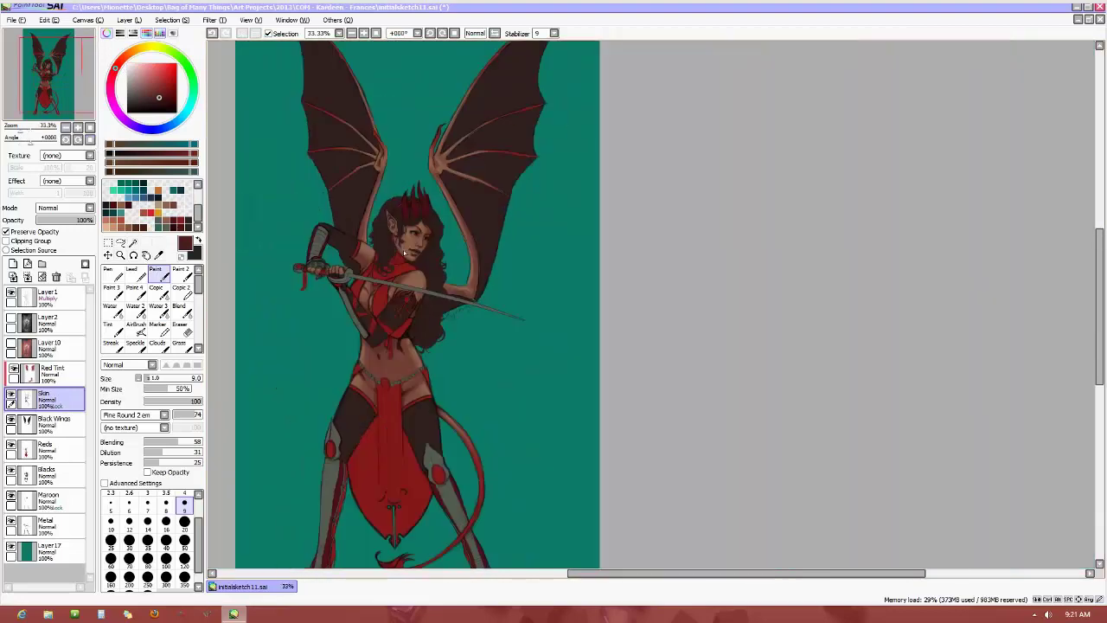
{"action": "left_click_drag", "start_coordinate": [693, 573], "coordinate": [662, 573]}
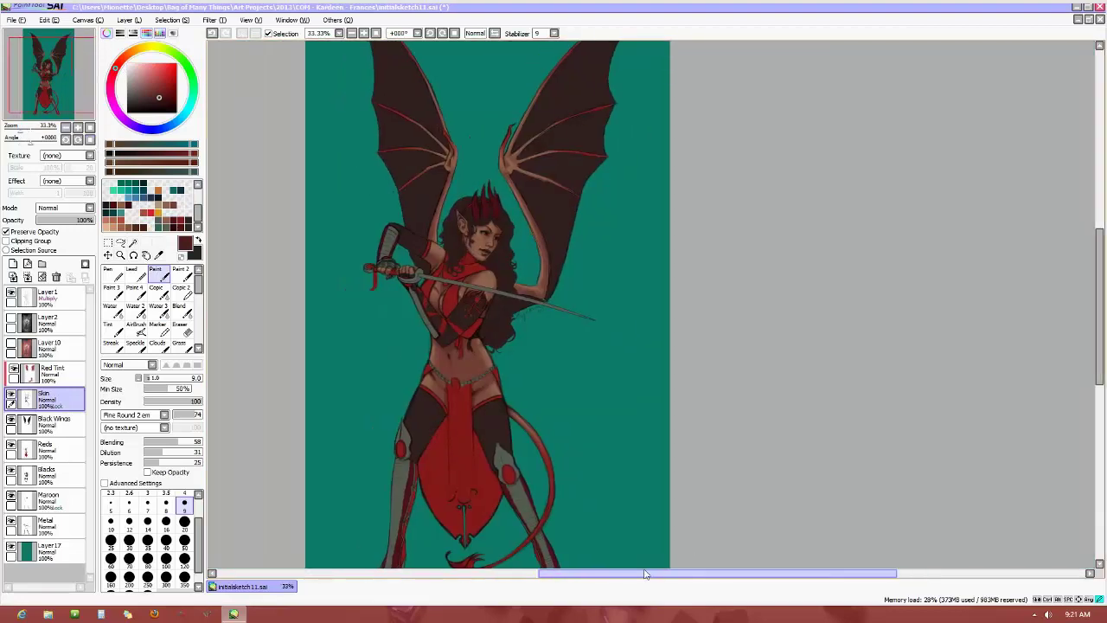
{"action": "scroll", "coordinate": [528, 349], "scroll_direction": "up", "scroll_amount": 1}
{"action": "scroll", "coordinate": [522, 344], "scroll_direction": "up", "scroll_amount": 1}
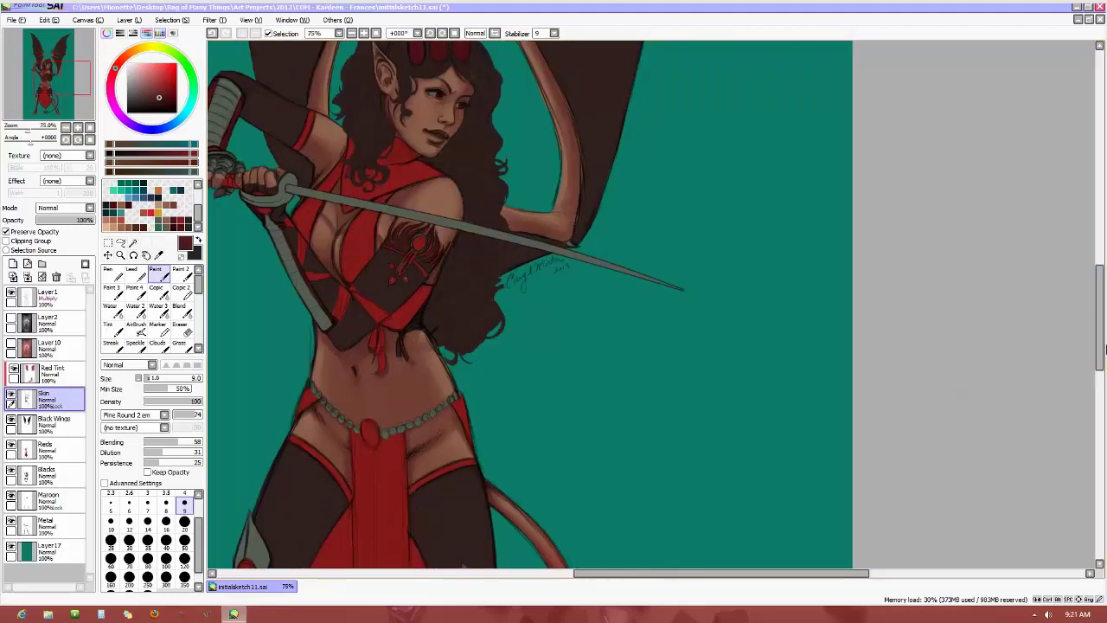
{"action": "left_click_drag", "start_coordinate": [1096, 346], "coordinate": [1051, 329]}
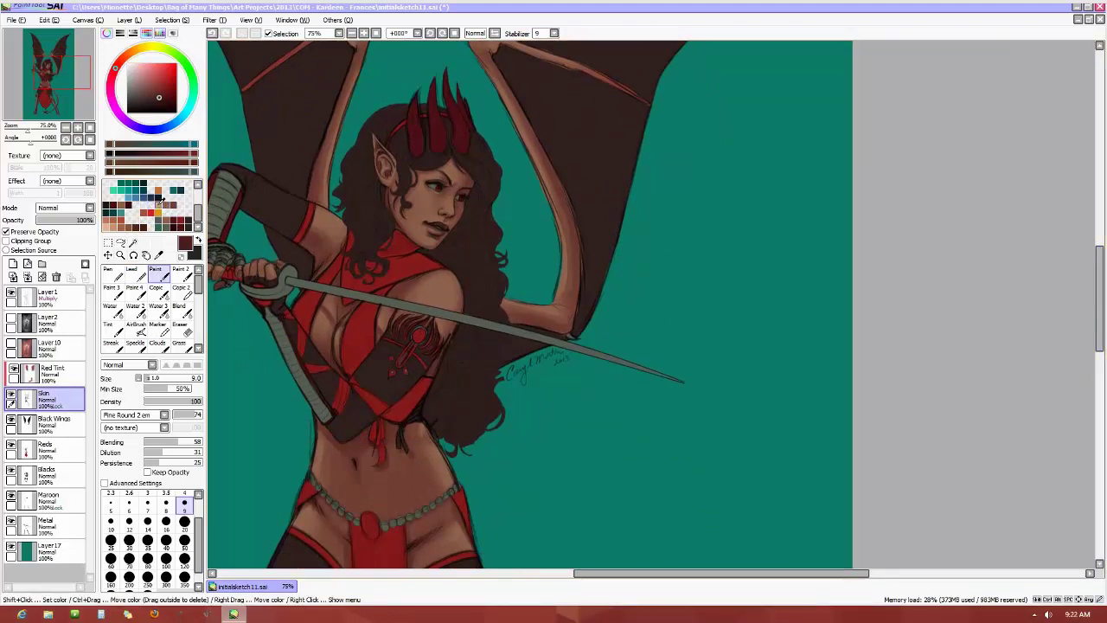
{"action": "left_click", "coordinate": [158, 204]}
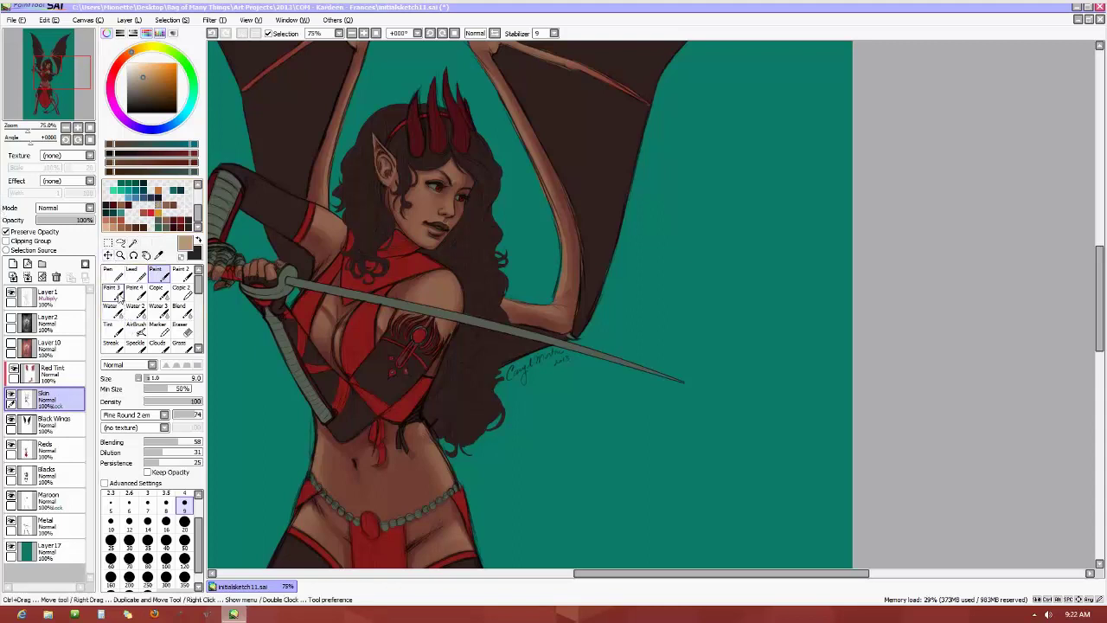
{"action": "left_click", "coordinate": [184, 520]}
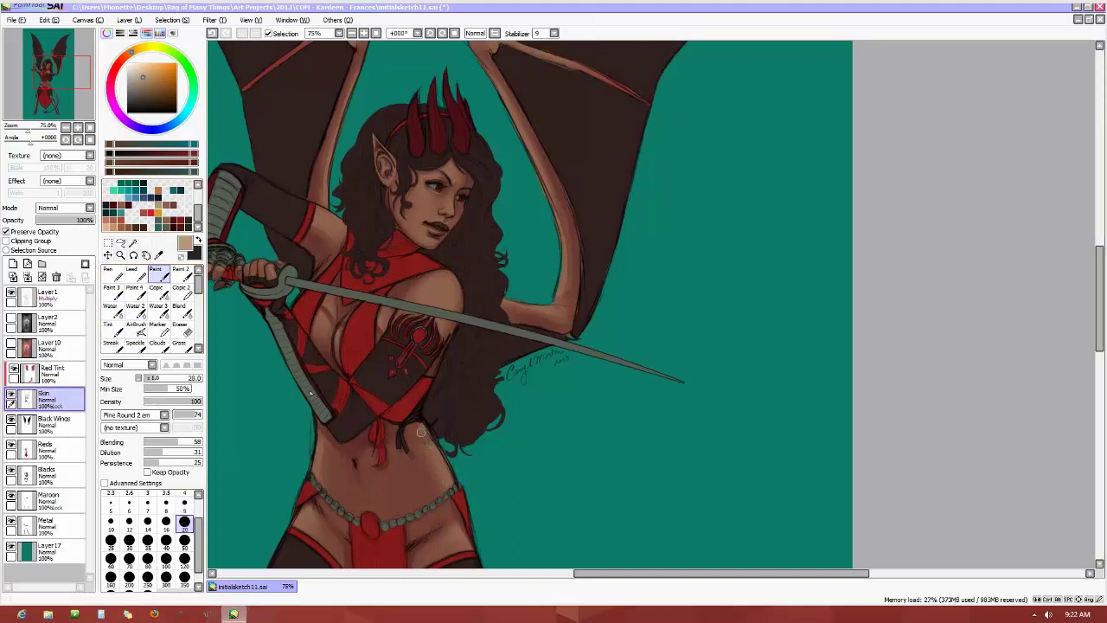
{"action": "left_click", "coordinate": [11, 321]}
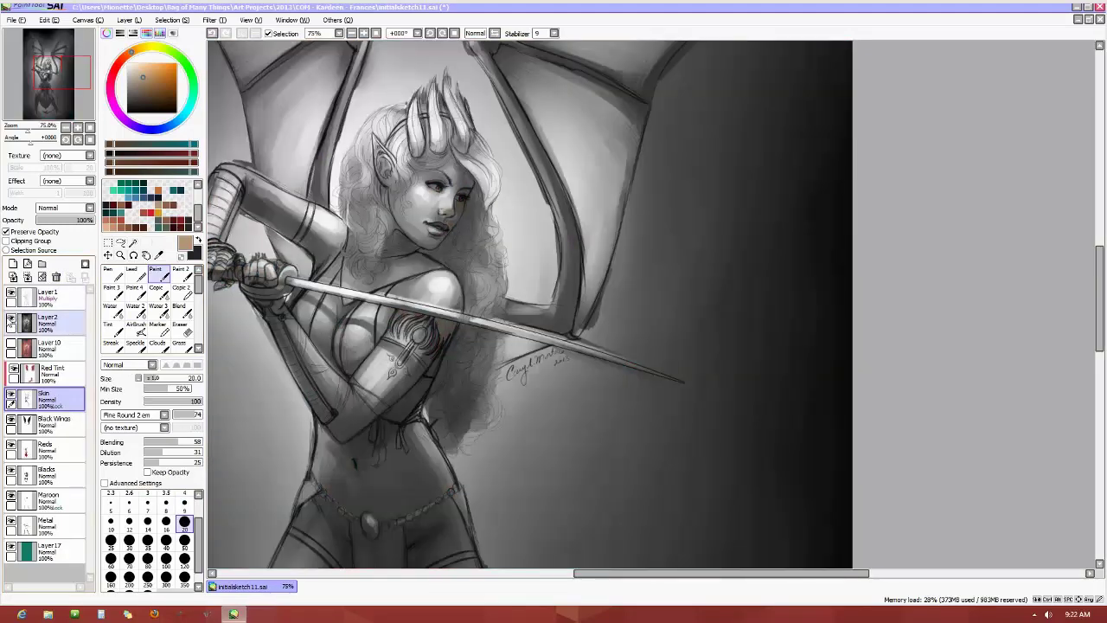
{"action": "left_click", "coordinate": [11, 321]}
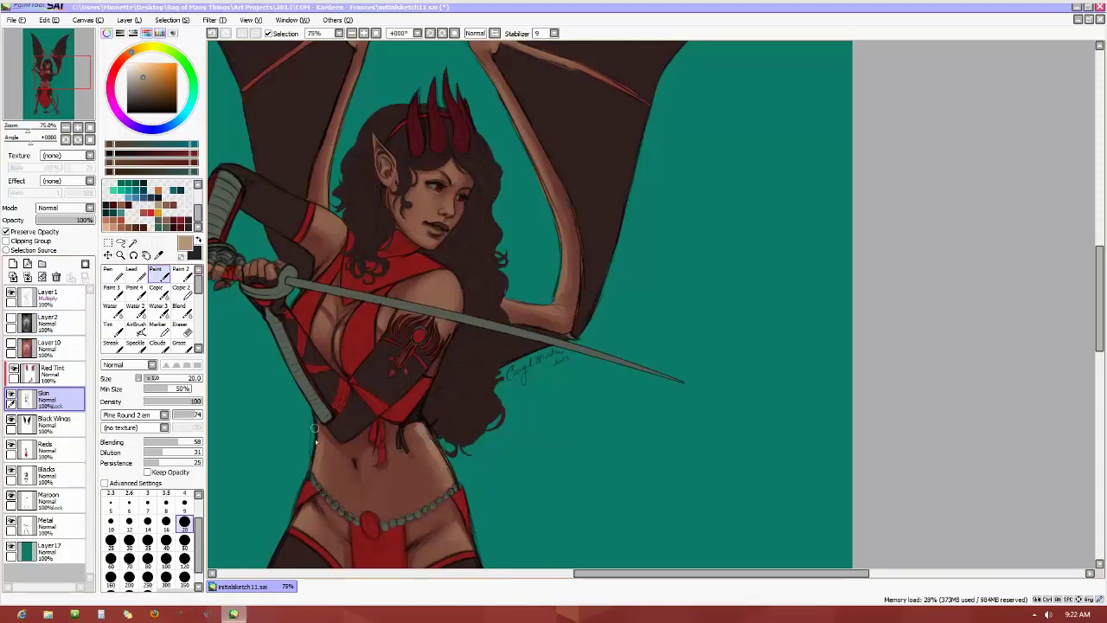
Compare the torso lighting with the grayscale Layer2, hide it again, and reduce the Paint brush to size 12
{"action": "left_click", "coordinate": [11, 321]}
{"action": "left_click", "coordinate": [12, 320]}
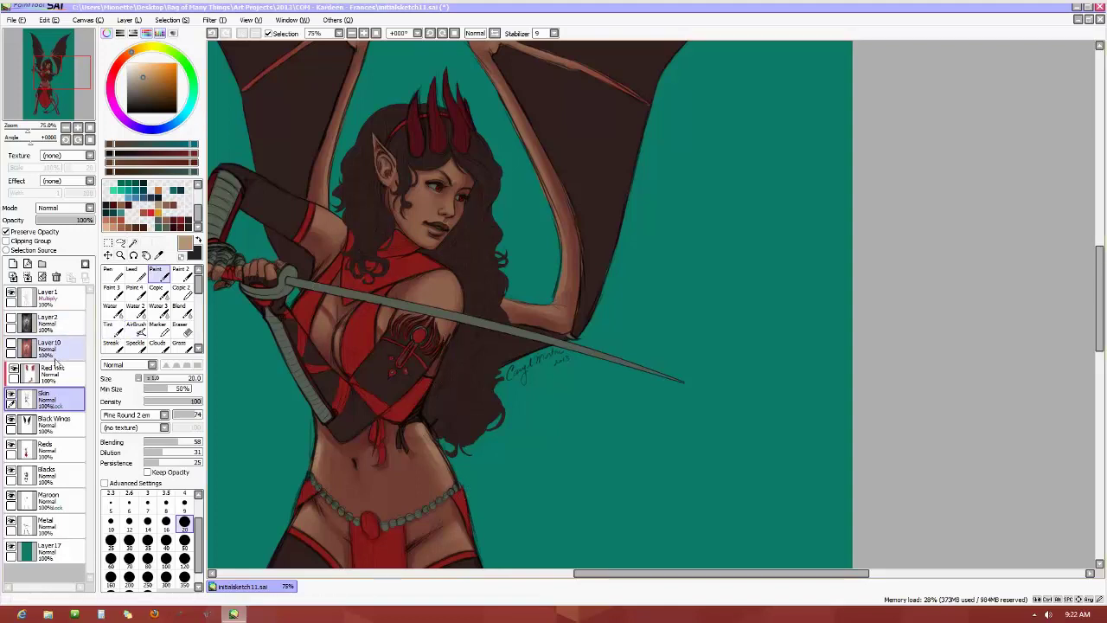
{"action": "left_click", "coordinate": [12, 320]}
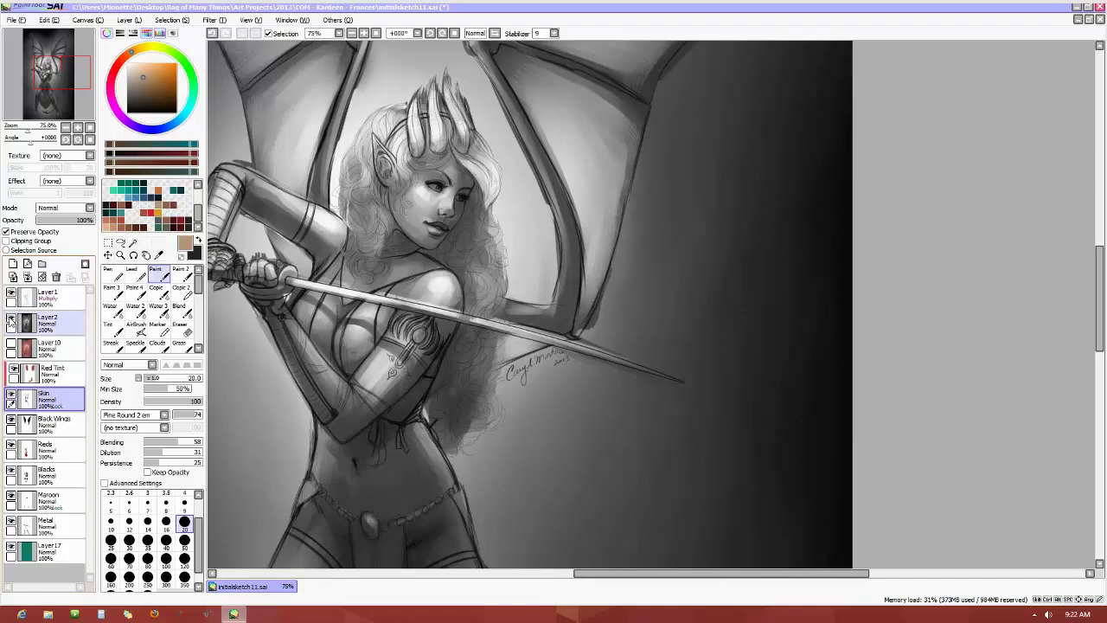
{"action": "left_click", "coordinate": [12, 319]}
{"action": "key", "text": "bracketleft"}
{"action": "key", "text": "bracketleft"}
{"action": "key", "text": "bracketleft"}
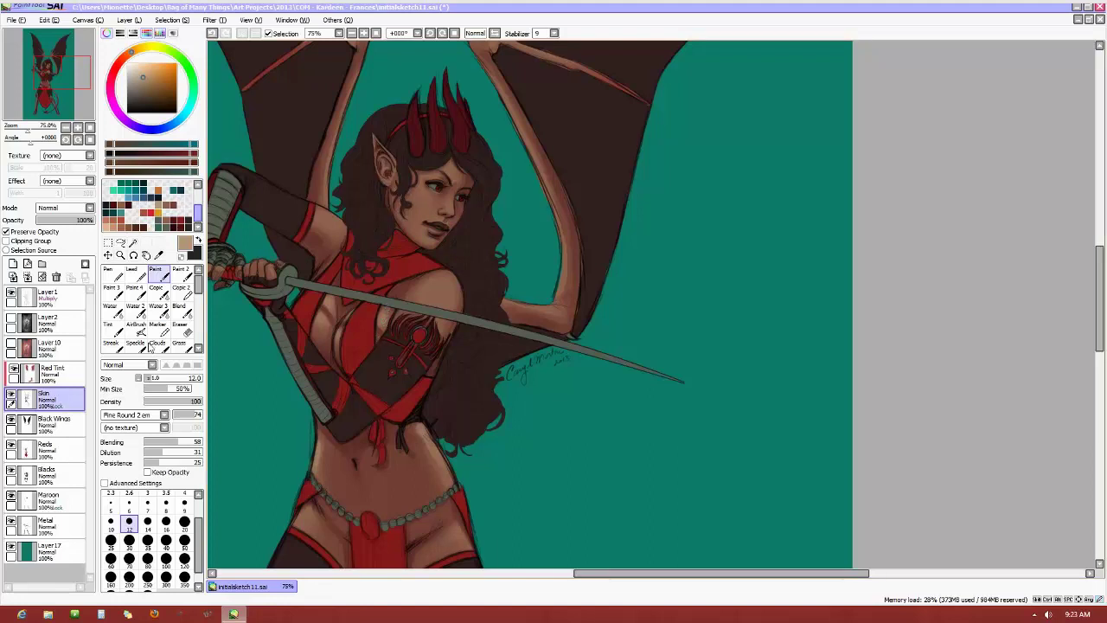
Brighten the front shoulder with light tan at brush sizes 16 and 20, checking the lighting against Layer2
{"action": "left_click", "coordinate": [167, 522]}
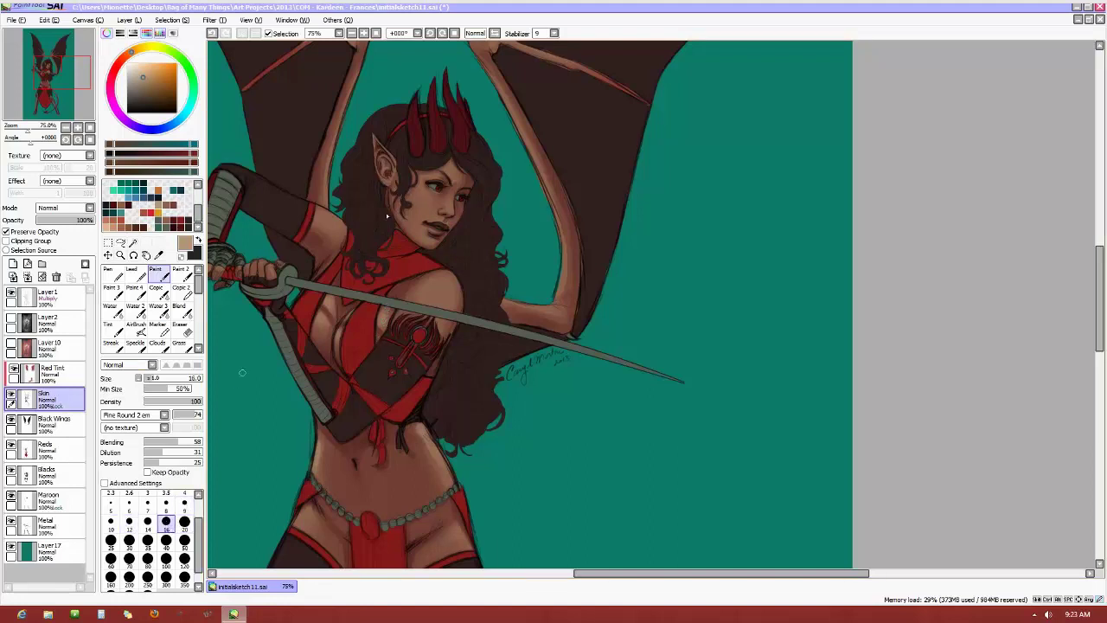
{"action": "left_click", "coordinate": [184, 522]}
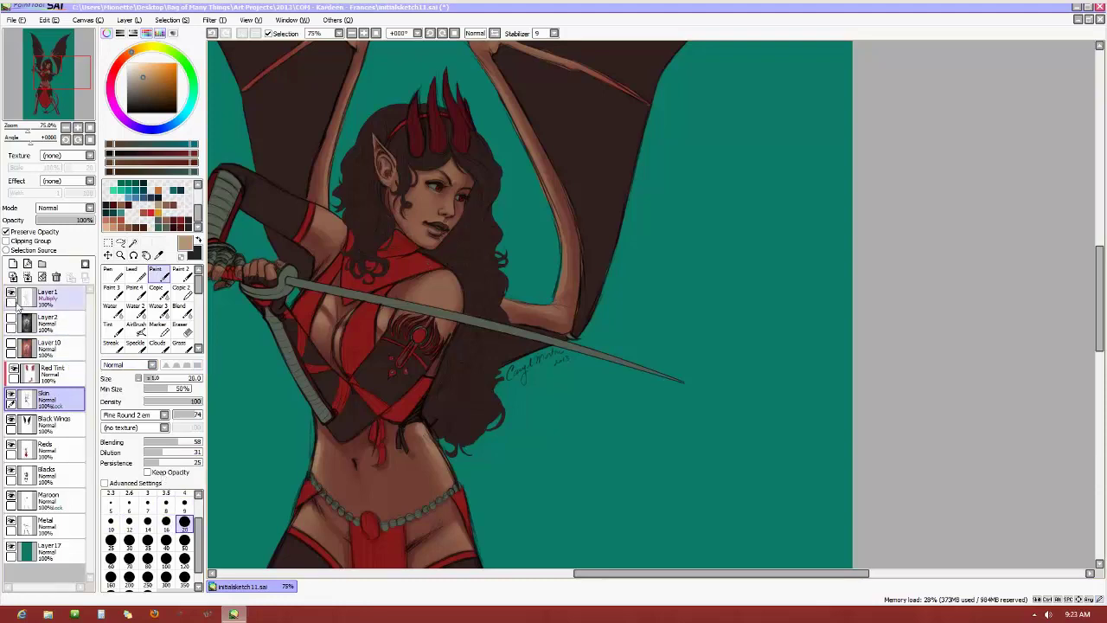
{"action": "left_click", "coordinate": [11, 321]}
{"action": "left_click", "coordinate": [11, 321]}
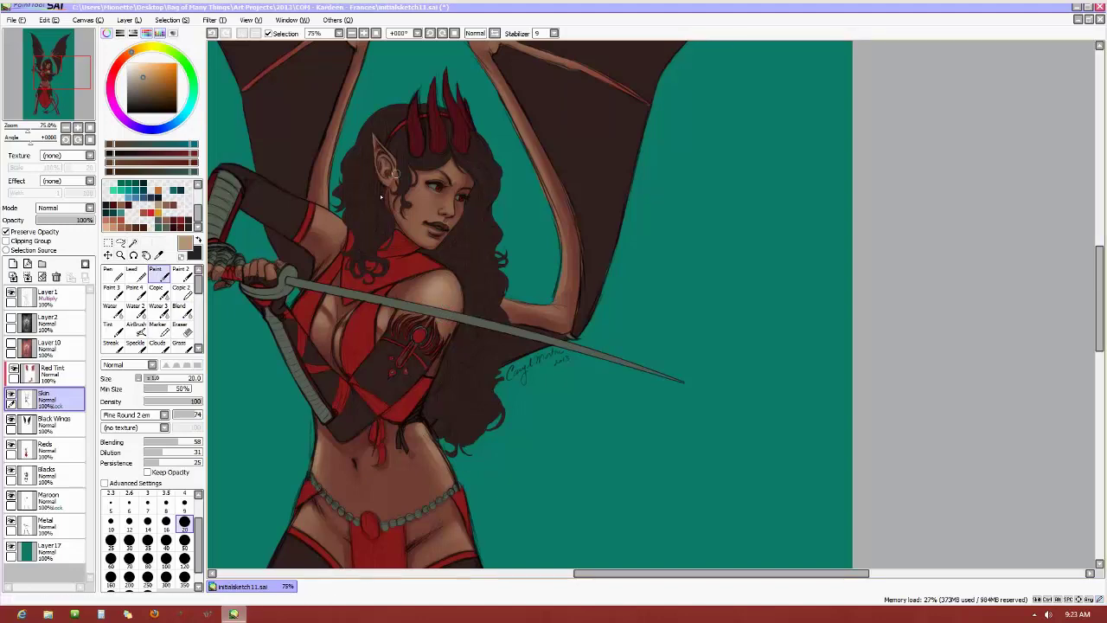
{"action": "left_click", "coordinate": [12, 321]}
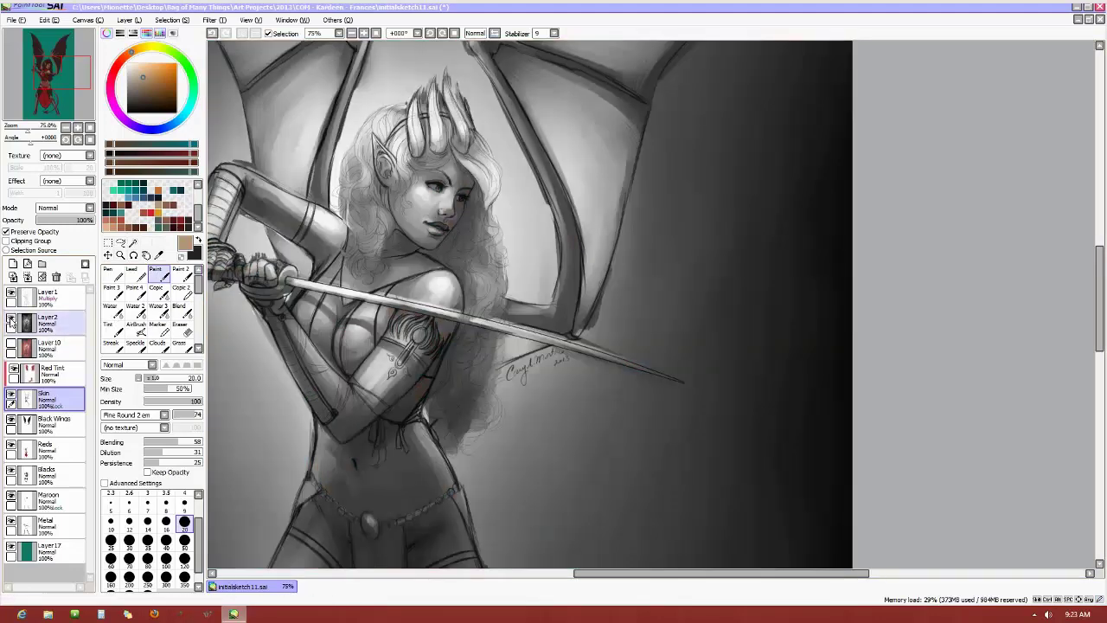
{"action": "left_click", "coordinate": [12, 321]}
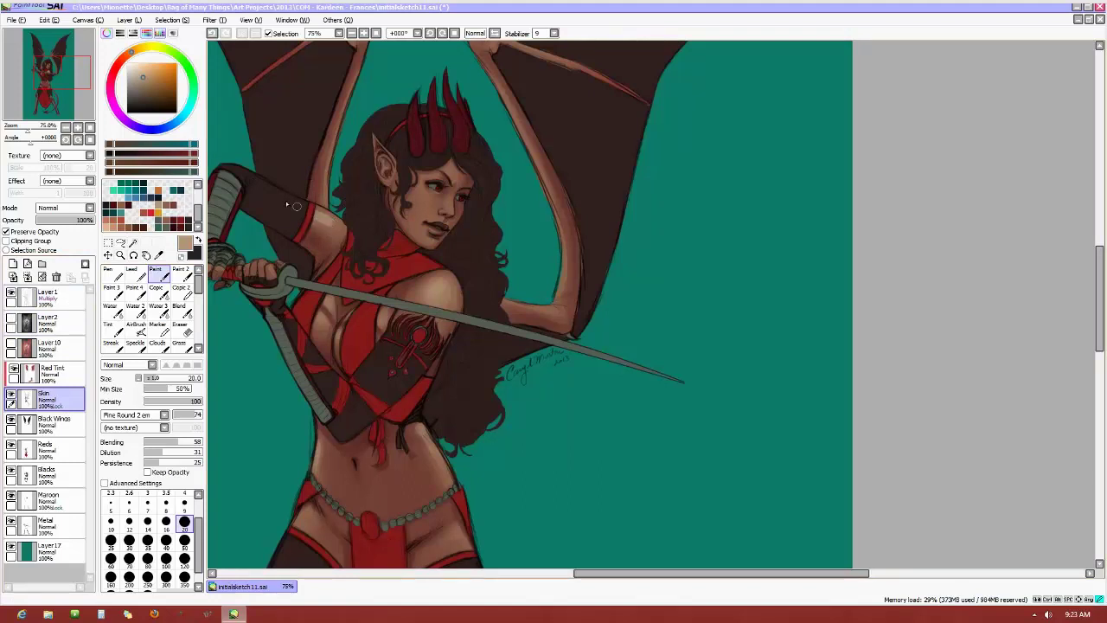
Highlight the raised upper arm at size 20, then check Layer2 and refine the light skin areas at size 9
{"action": "left_click_drag", "start_coordinate": [310, 216], "coordinate": [323, 223]}
{"action": "left_click_drag", "start_coordinate": [35, 139], "coordinate": [34, 147]}
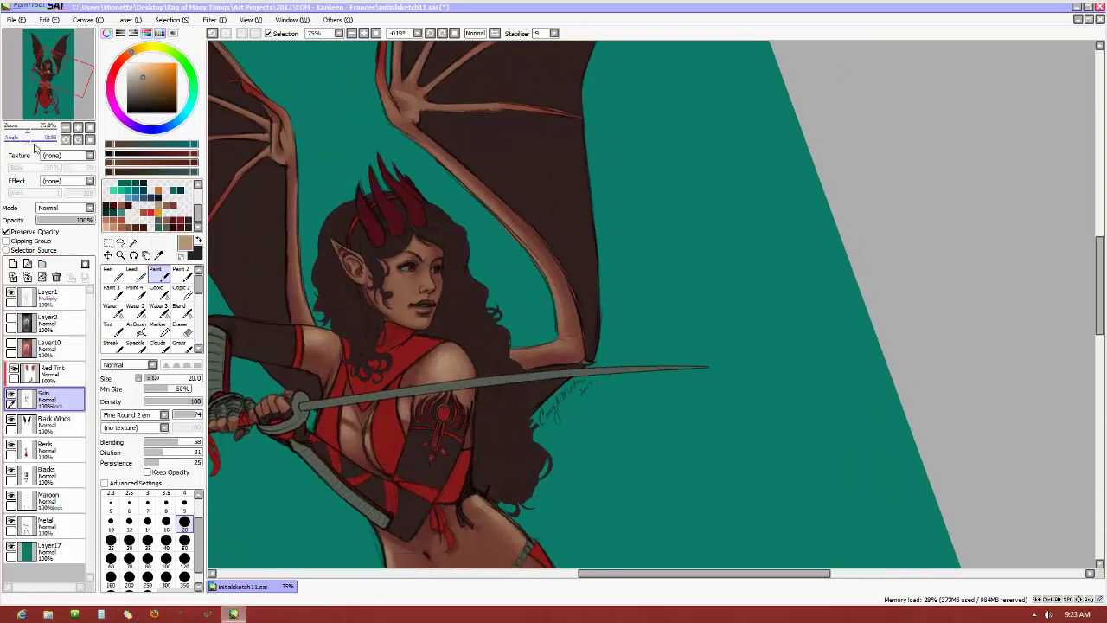
{"action": "left_click", "coordinate": [184, 502]}
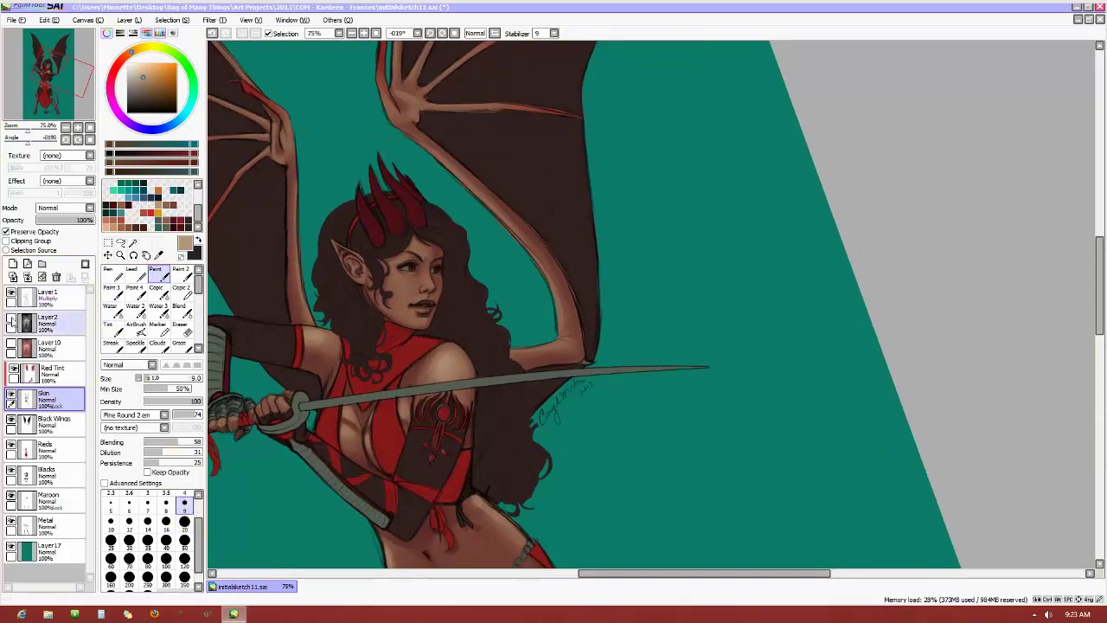
{"action": "left_click", "coordinate": [11, 319]}
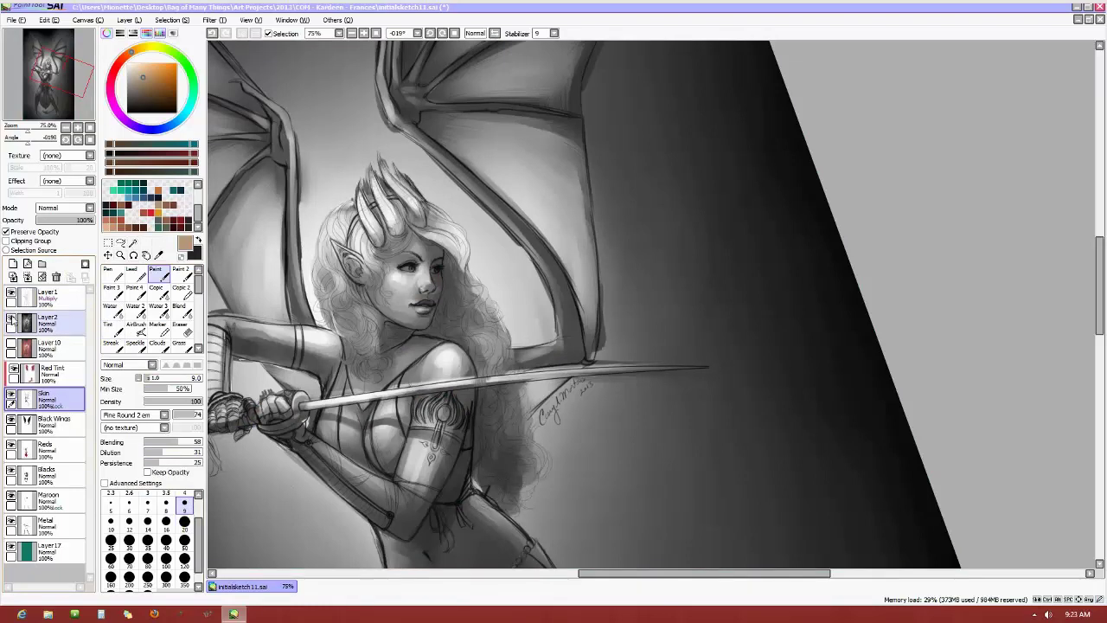
{"action": "left_click", "coordinate": [11, 319]}
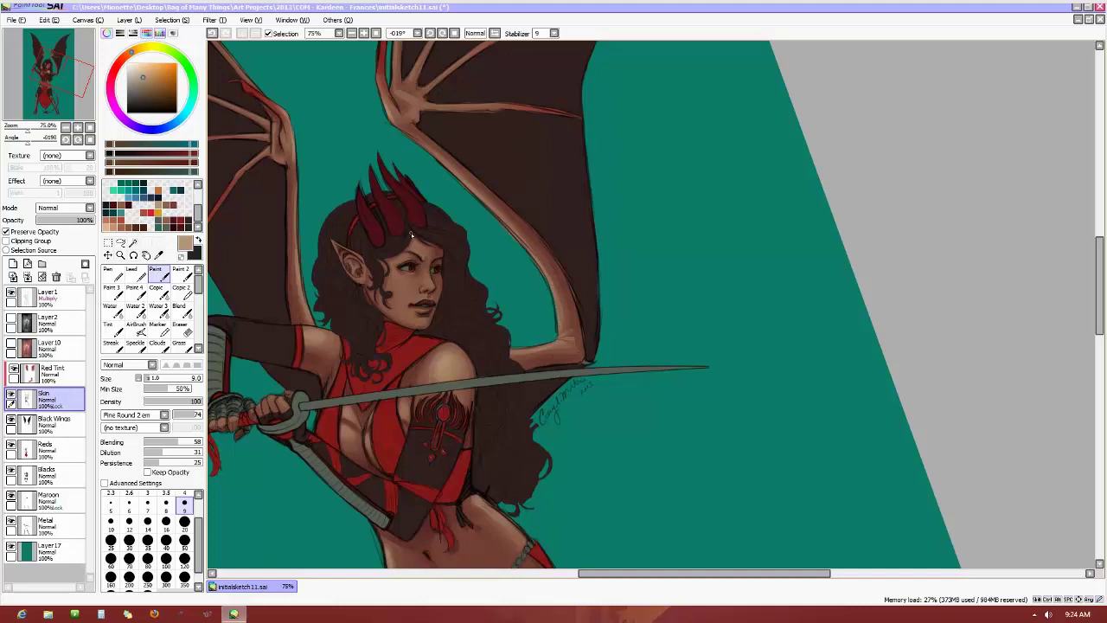
Paint light tan highlights on the face and along the nose with brush sizes 4 and 9
{"action": "scroll", "coordinate": [396, 258], "scroll_direction": "up", "scroll_amount": 1}
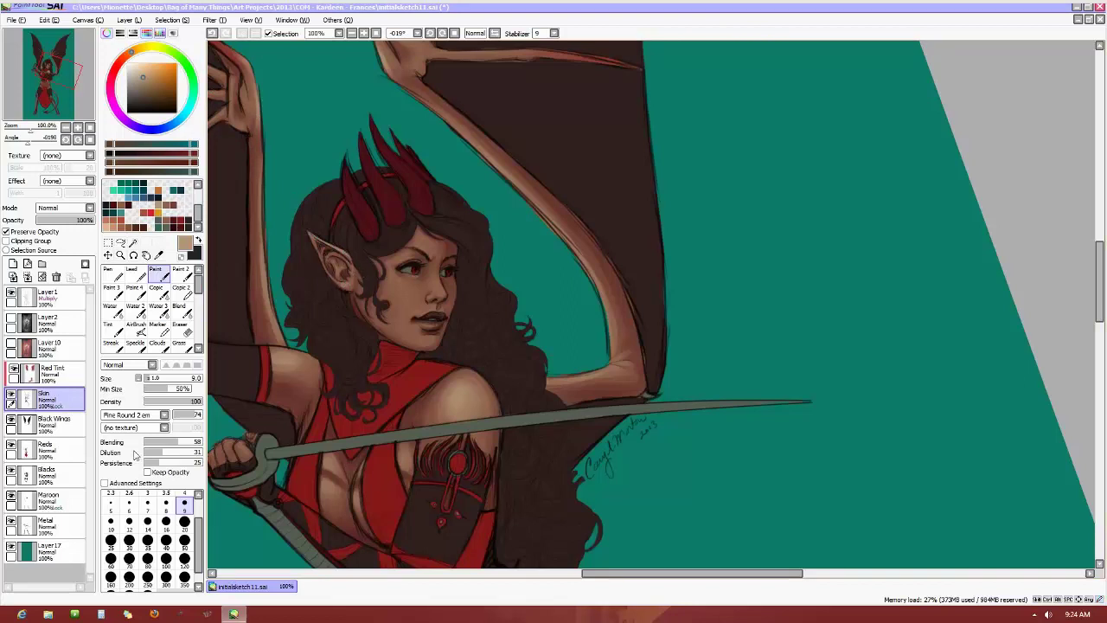
{"action": "key", "text": "bracketleft"}
{"action": "key", "text": "bracketleft"}
{"action": "key", "text": "bracketleft"}
{"action": "key", "text": "bracketleft"}
{"action": "key", "text": "bracketleft"}
{"action": "scroll", "coordinate": [339, 284], "scroll_direction": "up", "scroll_amount": 2}
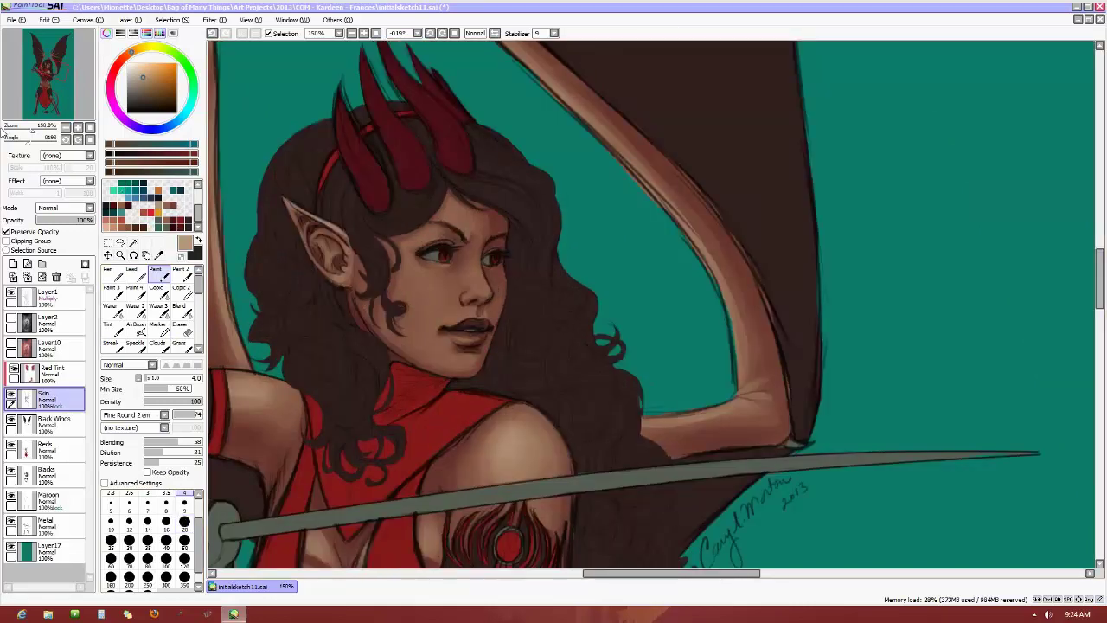
{"action": "left_click_drag", "start_coordinate": [30, 143], "coordinate": [19, 150]}
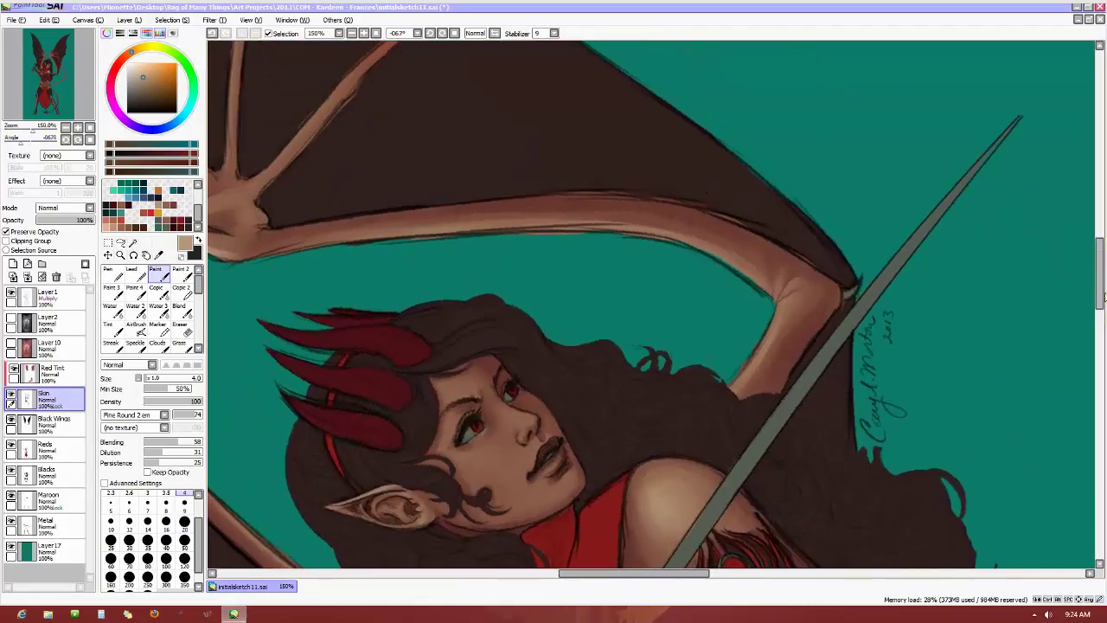
{"action": "left_click_drag", "start_coordinate": [1099, 273], "coordinate": [1021, 314]}
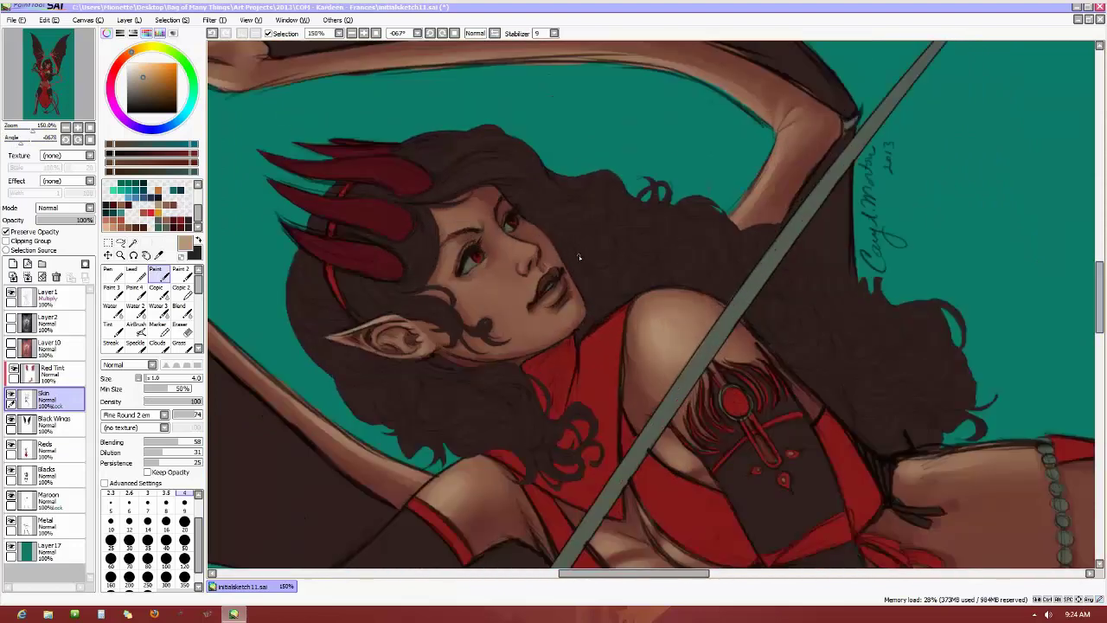
{"action": "scroll", "coordinate": [1021, 314], "scroll_direction": "up", "scroll_amount": 2}
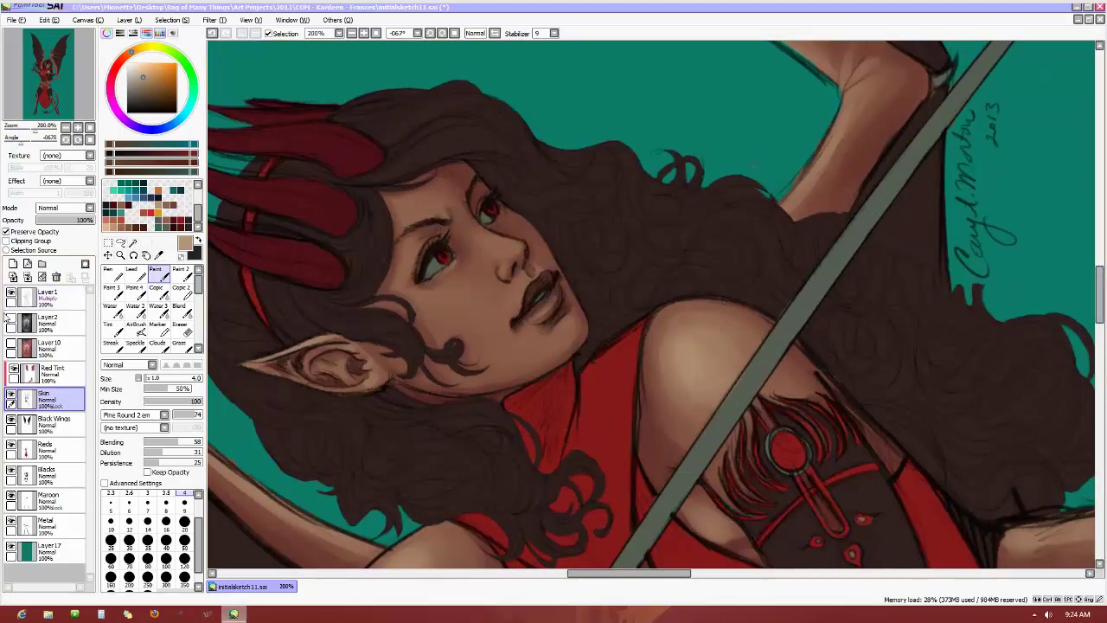
{"action": "left_click", "coordinate": [185, 506]}
{"action": "left_click_drag", "start_coordinate": [509, 247], "coordinate": [485, 230]}
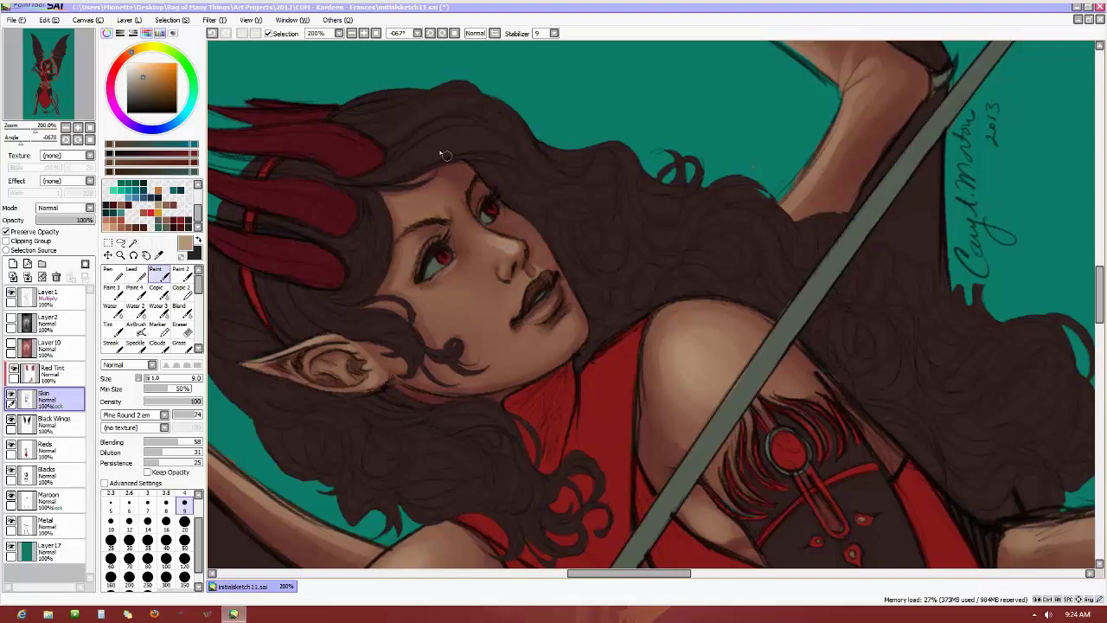
Sharpen the highlight on the bridge of the nose at size 4 with the canvas turned 180 degrees
{"action": "left_click", "coordinate": [184, 497]}
{"action": "left_click_drag", "start_coordinate": [28, 138], "coordinate": [5, 161]}
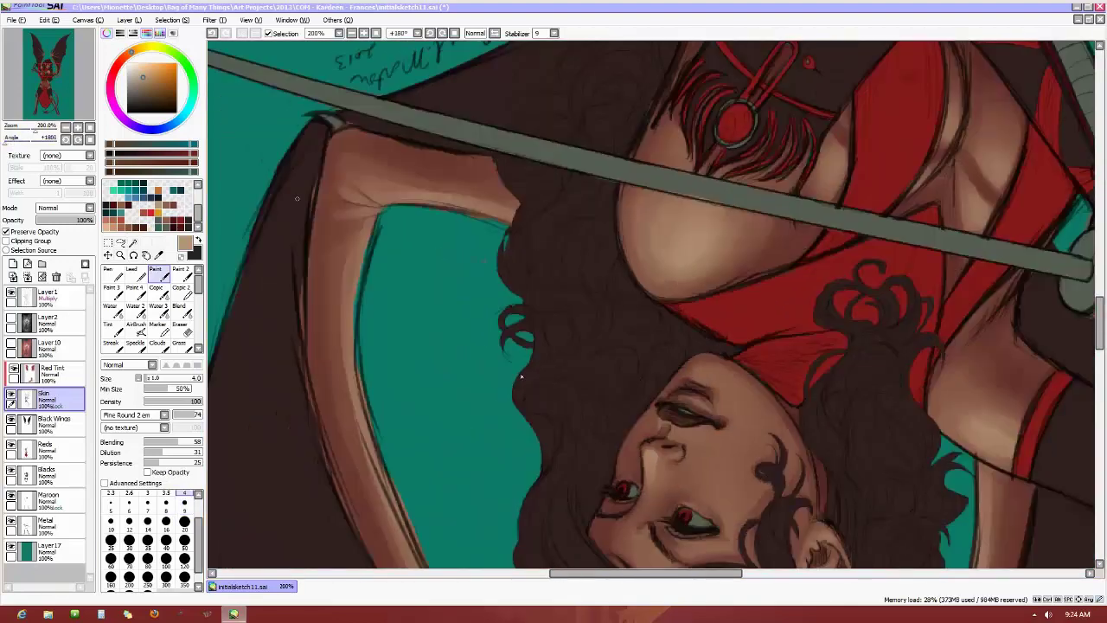
{"action": "left_click_drag", "start_coordinate": [648, 468], "coordinate": [654, 483]}
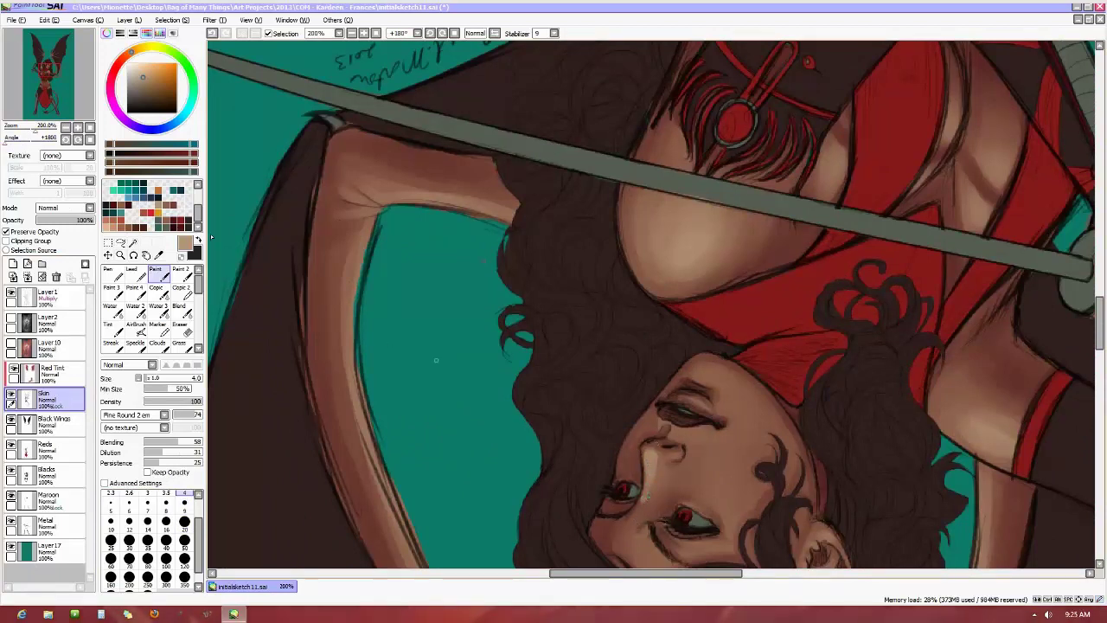
Touch up the light tan highlight along the nose at brush size 7 with the canvas rotation reset to upright
{"action": "left_click", "coordinate": [90, 139]}
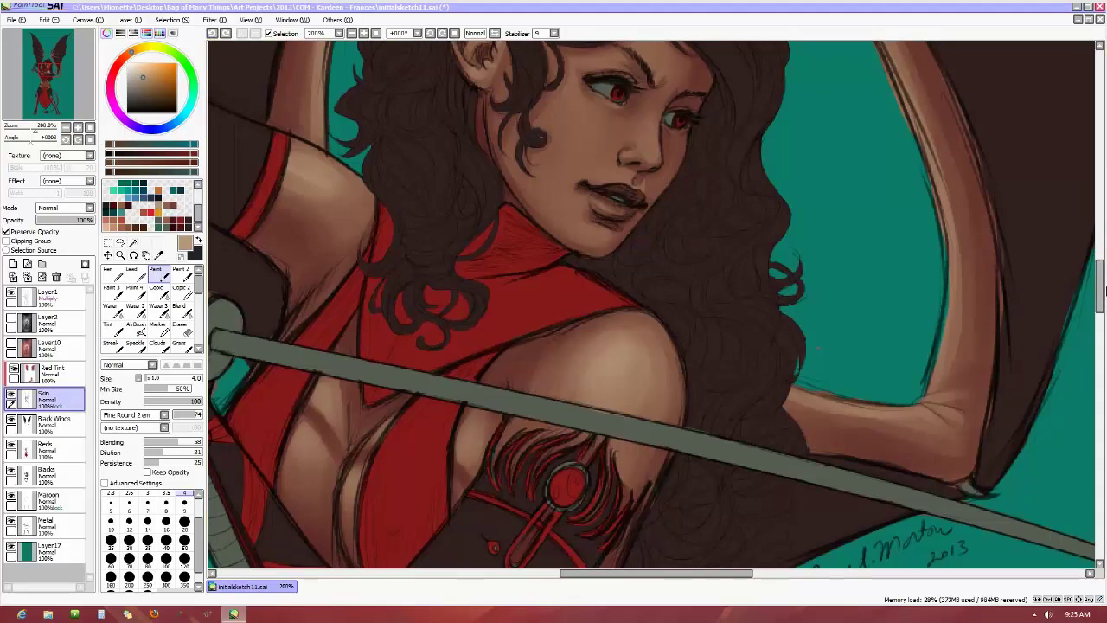
{"action": "left_click_drag", "start_coordinate": [1099, 296], "coordinate": [1099, 263]}
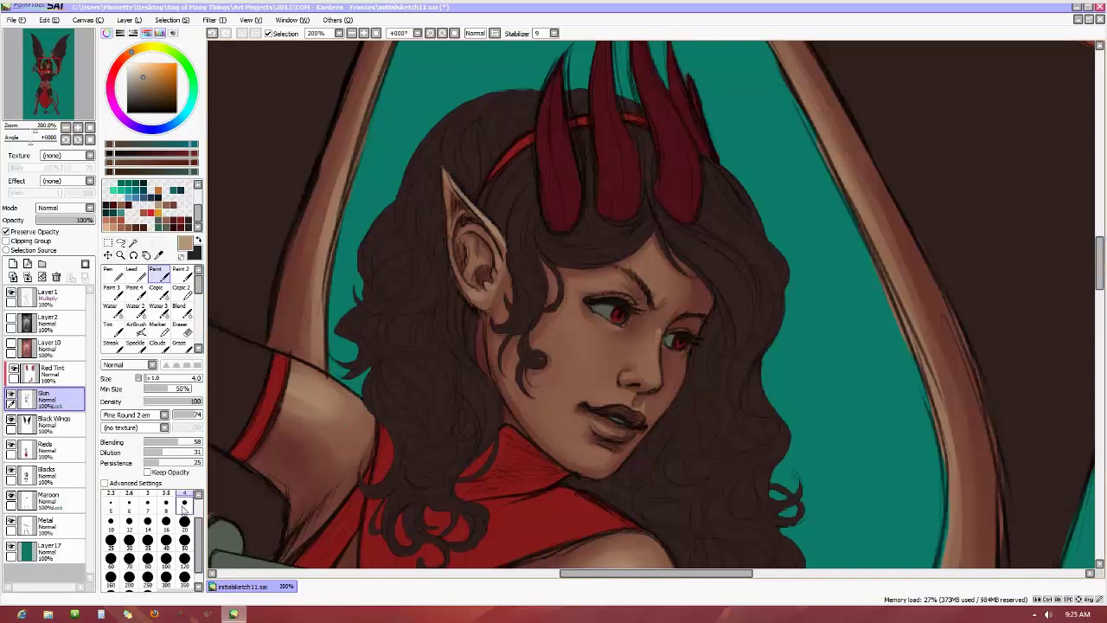
{"action": "left_click", "coordinate": [147, 502]}
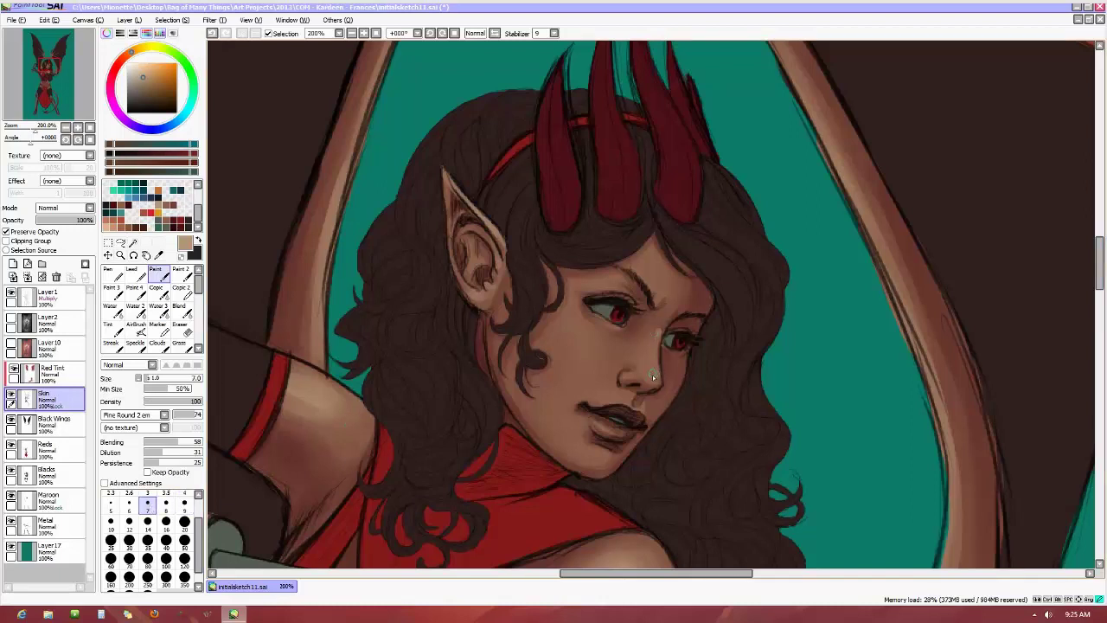
{"action": "left_click", "coordinate": [656, 333]}
Highlight the skin along the upper lip with light tan at brush size 4, with the canvas turned to -67 degrees
{"action": "left_click", "coordinate": [183, 497]}
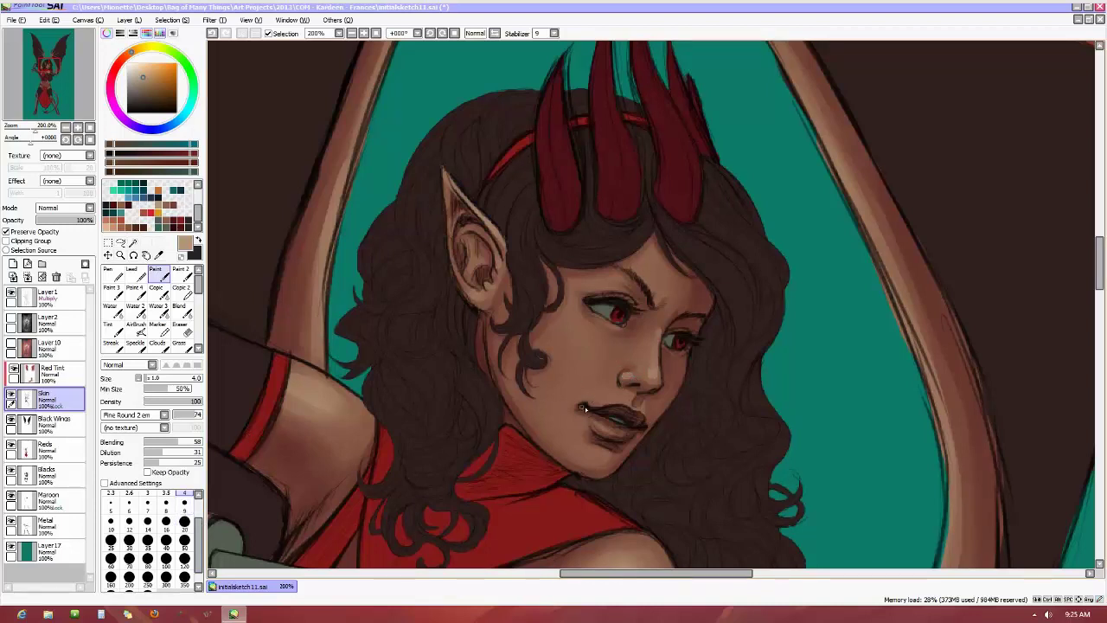
{"action": "left_click", "coordinate": [27, 139]}
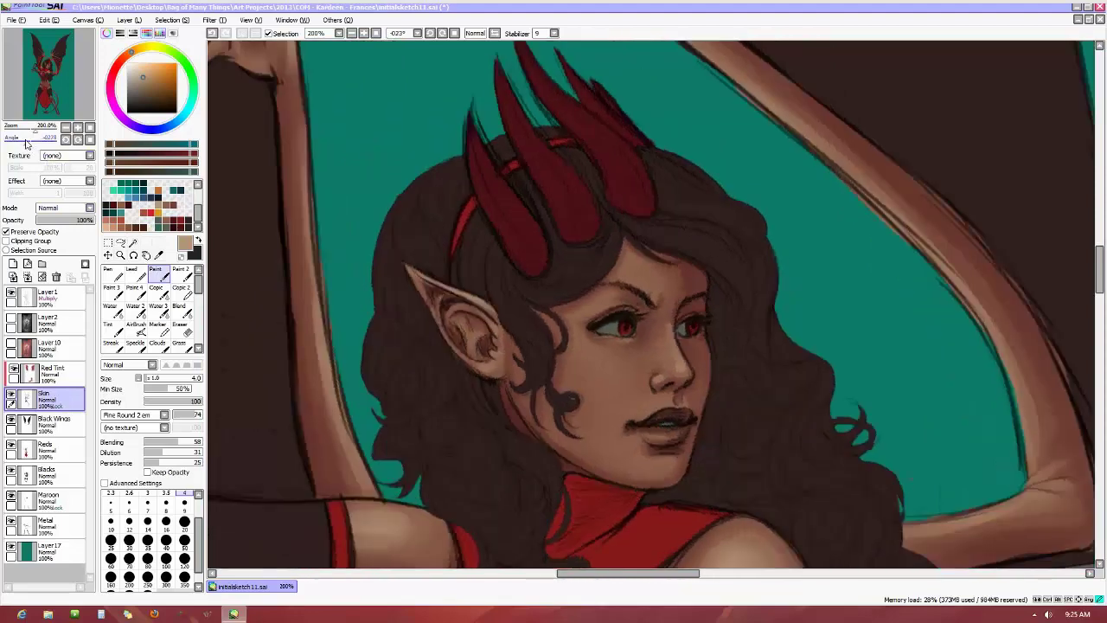
{"action": "left_click_drag", "start_coordinate": [27, 144], "coordinate": [21, 143]}
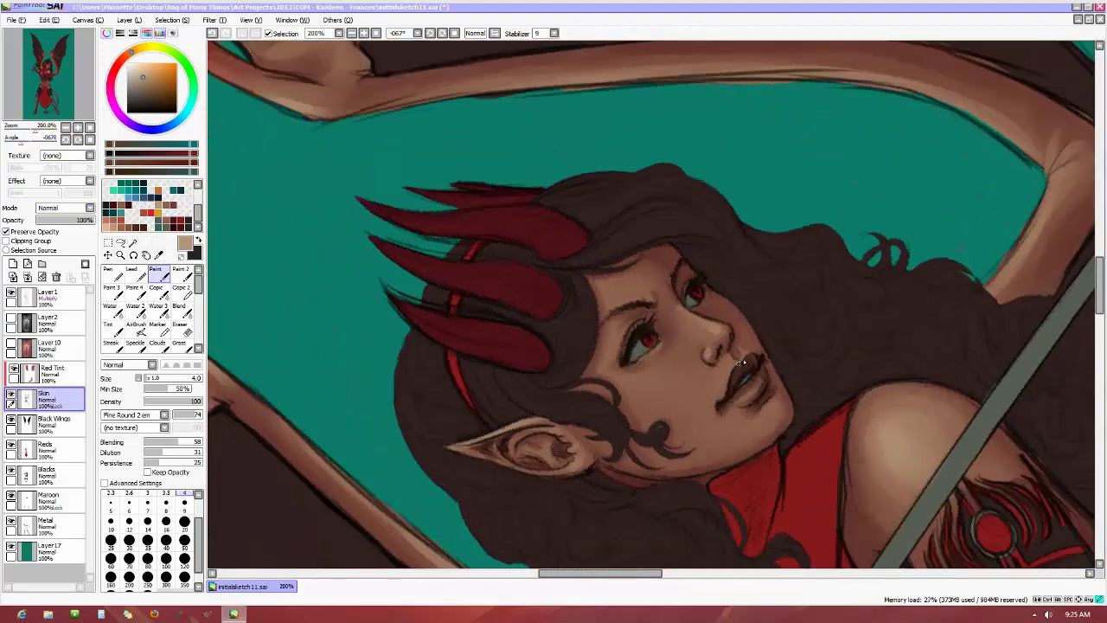
{"action": "left_click_drag", "start_coordinate": [745, 356], "coordinate": [734, 374]}
Lighten the skin of the chin and cheek with light tan, varying the brush between sizes 9, 20 and 12
{"action": "key", "text": "bracketright"}
{"action": "key", "text": "bracketright"}
{"action": "key", "text": "bracketright"}
{"action": "key", "text": "bracketright"}
{"action": "key", "text": "bracketright"}
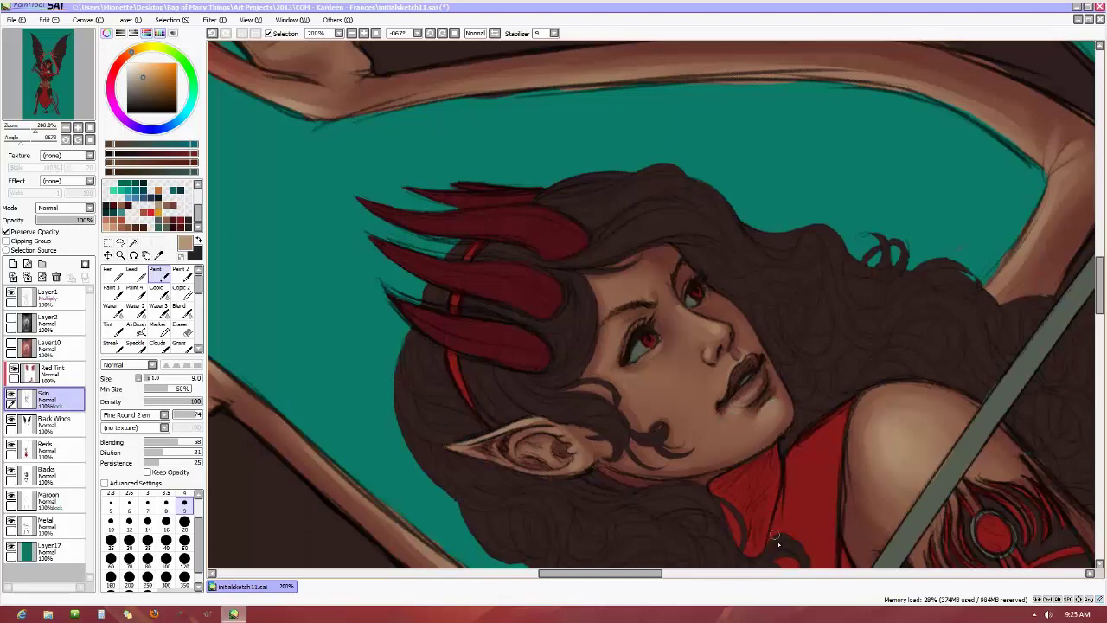
{"action": "left_click", "coordinate": [184, 520]}
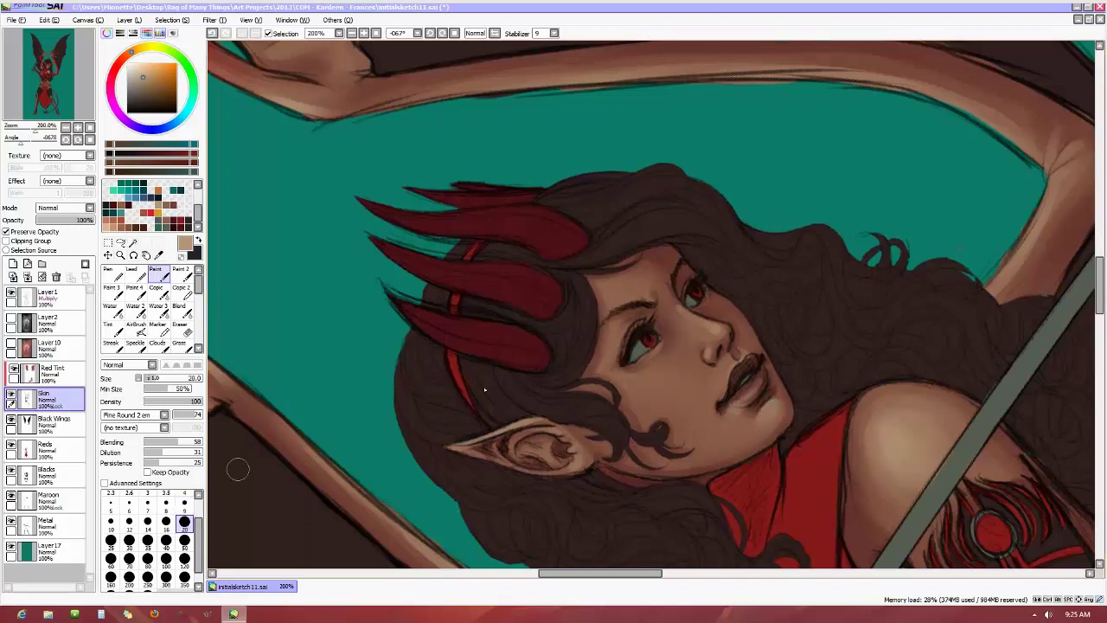
{"action": "left_click", "coordinate": [184, 502]}
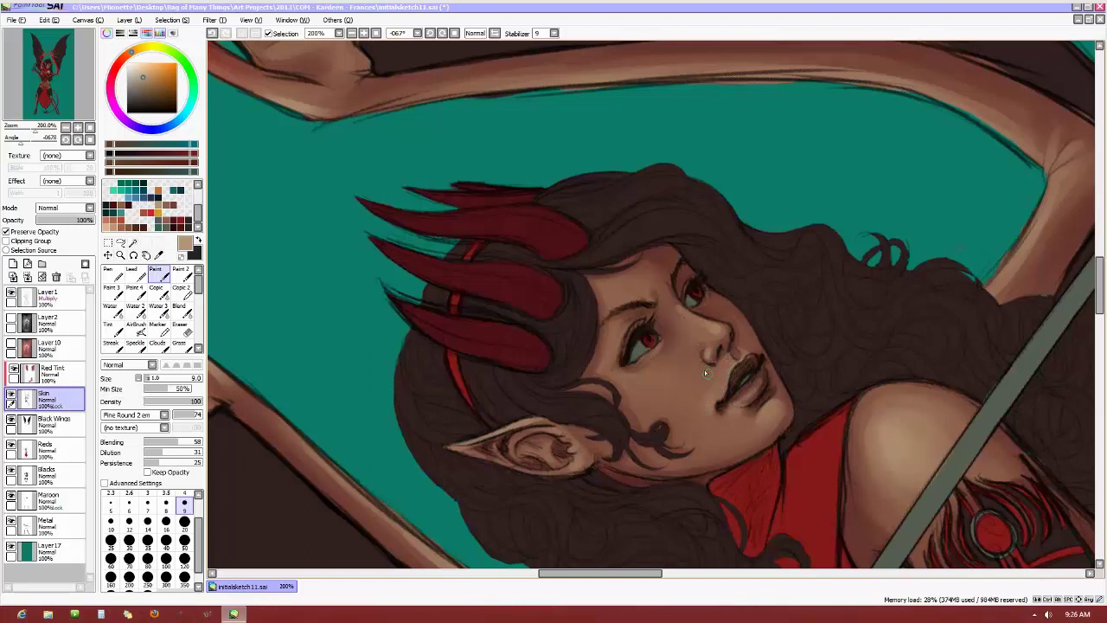
{"action": "left_click", "coordinate": [129, 521]}
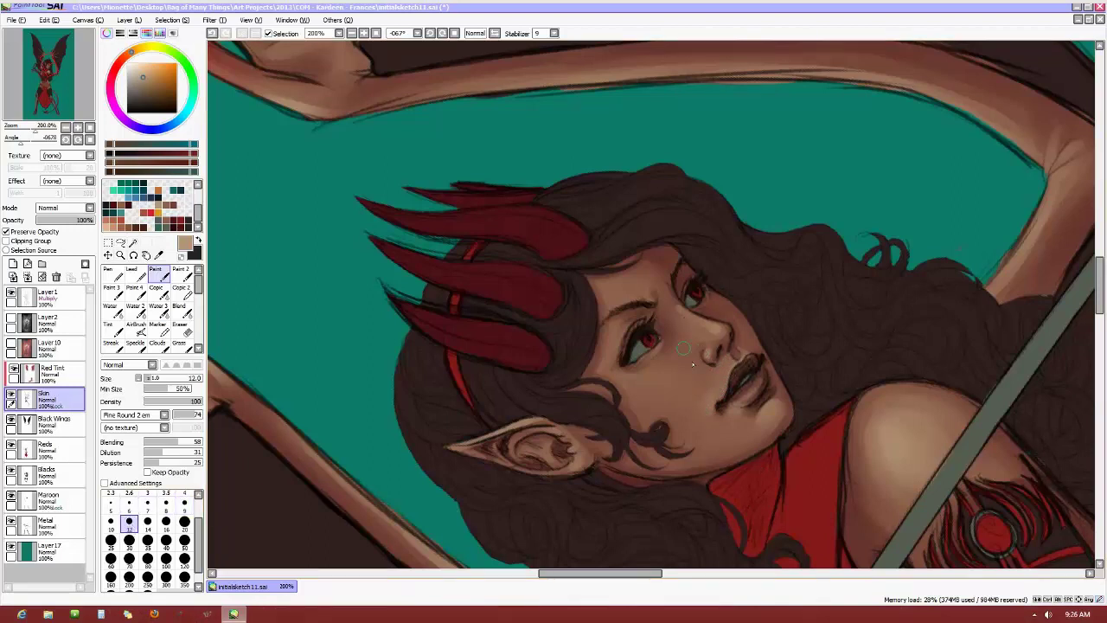
Paint a light tan highlight between the nostril and the corner of the mouth at brush size 6
{"action": "key", "text": "bracketleft"}
{"action": "key", "text": "bracketleft"}
{"action": "key", "text": "bracketleft"}
{"action": "key", "text": "bracketleft"}
{"action": "key", "text": "bracketleft"}
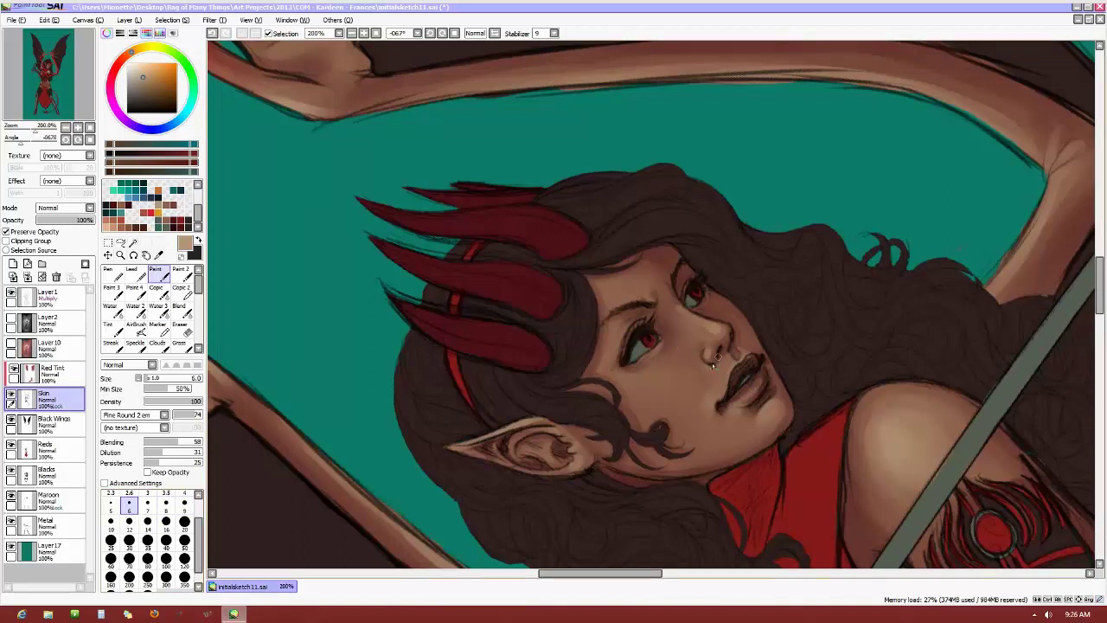
{"action": "mouse_move", "coordinate": [704, 367]}
{"action": "left_mouse_down"}
{"action": "mouse_move", "coordinate": [714, 361]}
{"action": "mouse_move", "coordinate": [723, 374]}
{"action": "left_mouse_up"}
Add a fine light tan highlight beneath the near eye at brush size 2, then broaden it at size 9
{"action": "left_click", "coordinate": [184, 493]}
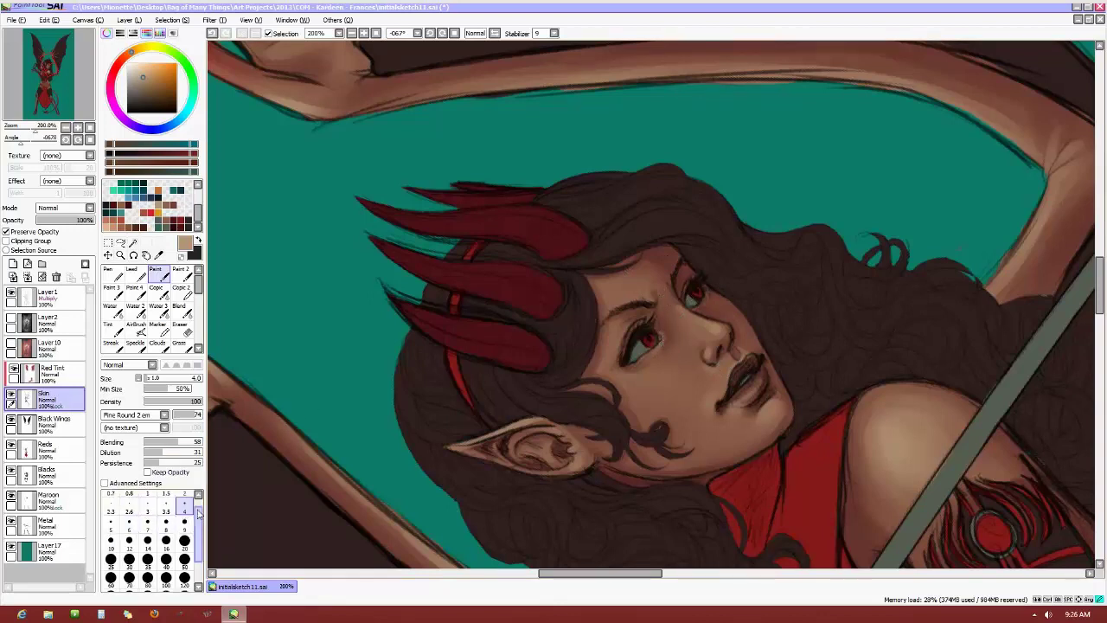
{"action": "scroll", "coordinate": [184, 510], "scroll_direction": "up", "scroll_amount": 1}
{"action": "left_click", "coordinate": [183, 497]}
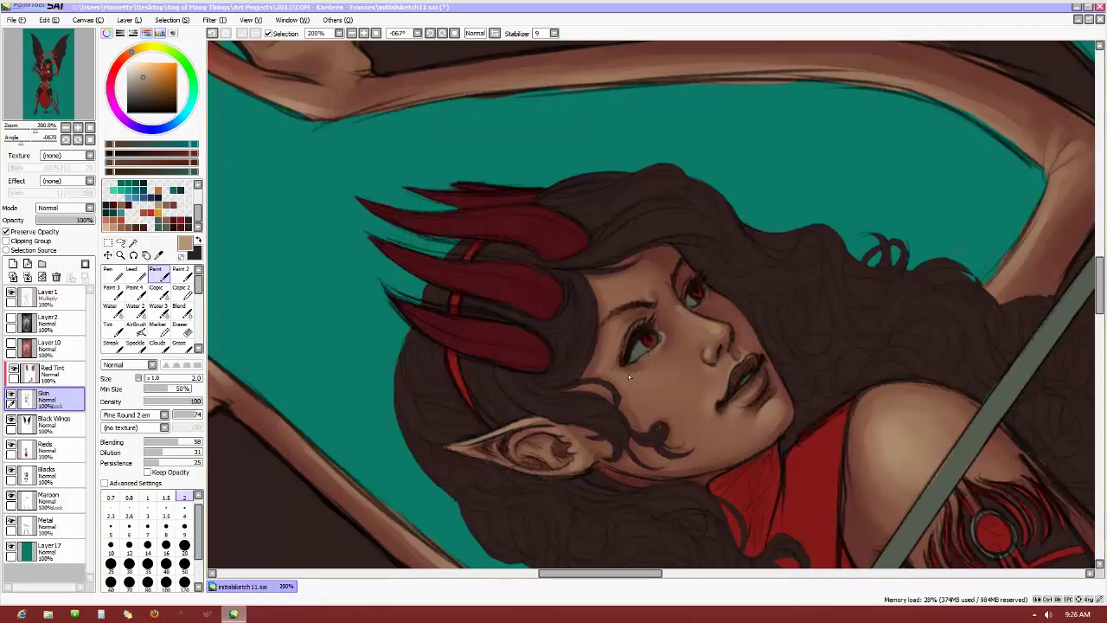
{"action": "left_click_drag", "start_coordinate": [629, 370], "coordinate": [640, 360]}
{"action": "key", "text": "bracketright"}
{"action": "key", "text": "bracketright"}
{"action": "key", "text": "bracketright"}
{"action": "key", "text": "bracketright"}
{"action": "key", "text": "bracketright"}
{"action": "key", "text": "bracketright"}
{"action": "key", "text": "bracketright"}
{"action": "key", "text": "bracketright"}
{"action": "key", "text": "bracketright"}
{"action": "key", "text": "bracketright"}
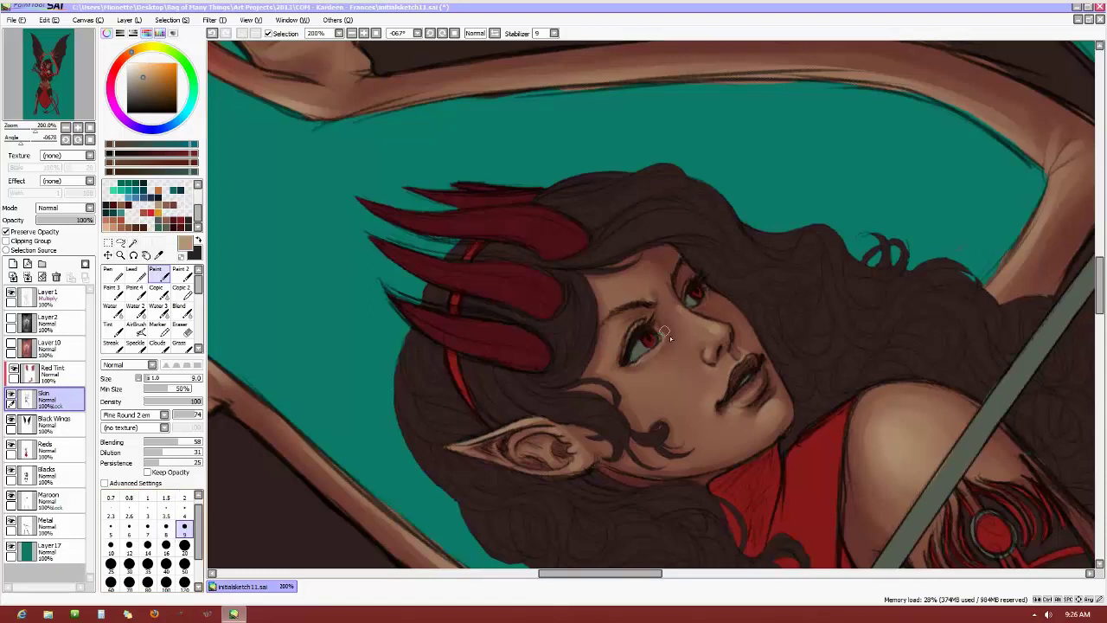
Highlight the inner corner of the near eye at brush size 5 and brighten the upper cheek at size 9
{"action": "key", "text": "bracketleft"}
{"action": "key", "text": "bracketleft"}
{"action": "key", "text": "bracketleft"}
{"action": "key", "text": "bracketleft"}
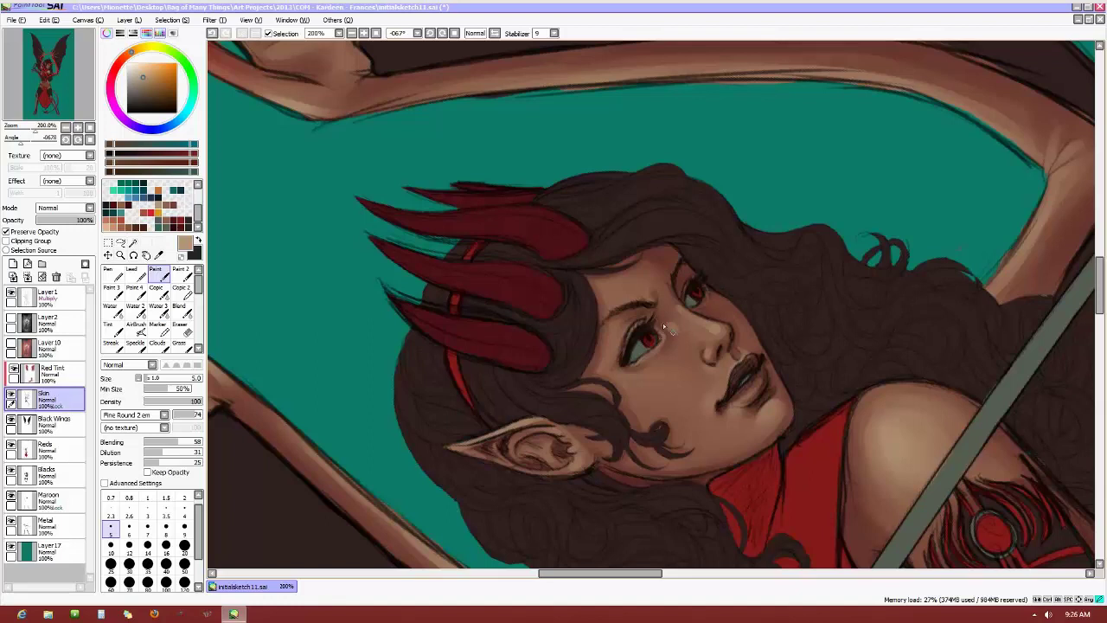
{"action": "left_click", "coordinate": [184, 526]}
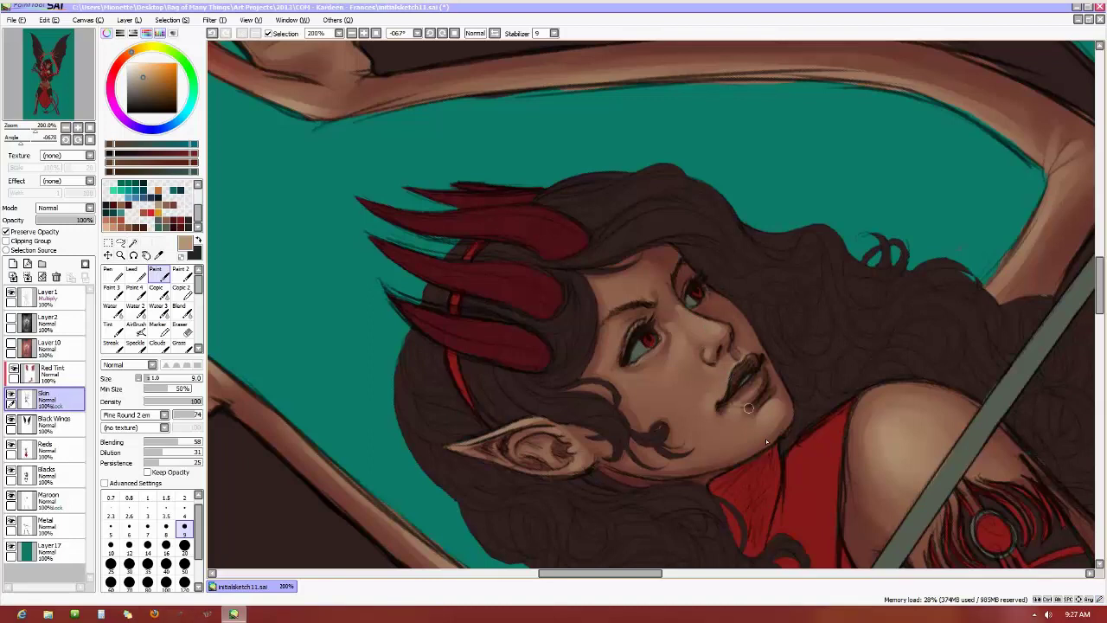
{"action": "left_click_drag", "start_coordinate": [624, 353], "coordinate": [635, 348]}
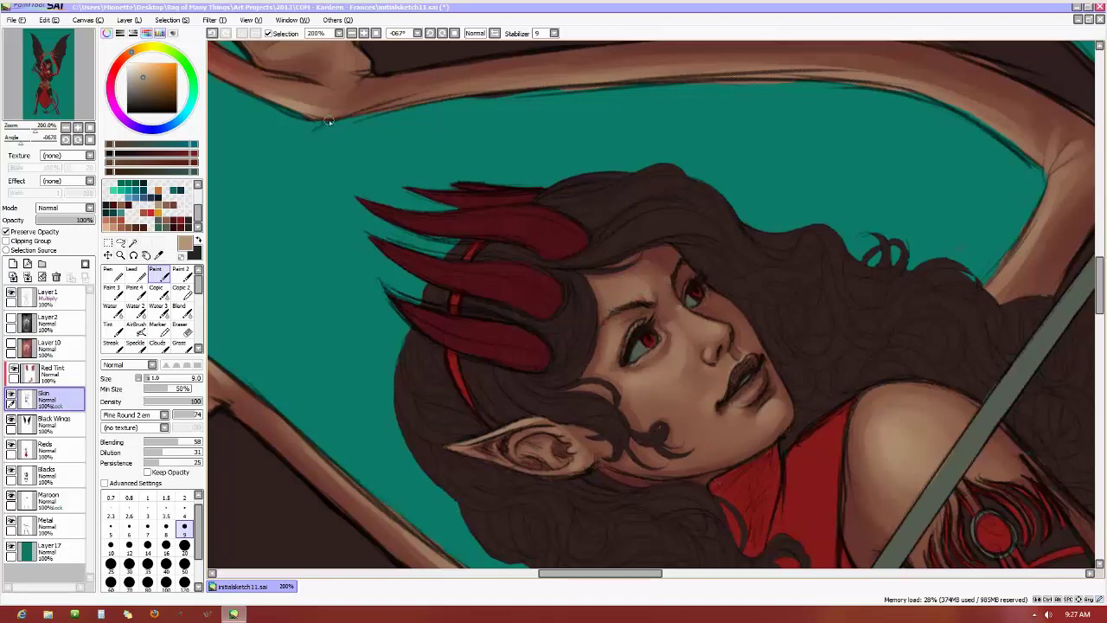
Deepen the shading around the near eye and nose bridge with reddish brown at brush sizes 9 and 5
{"action": "left_click", "coordinate": [177, 201]}
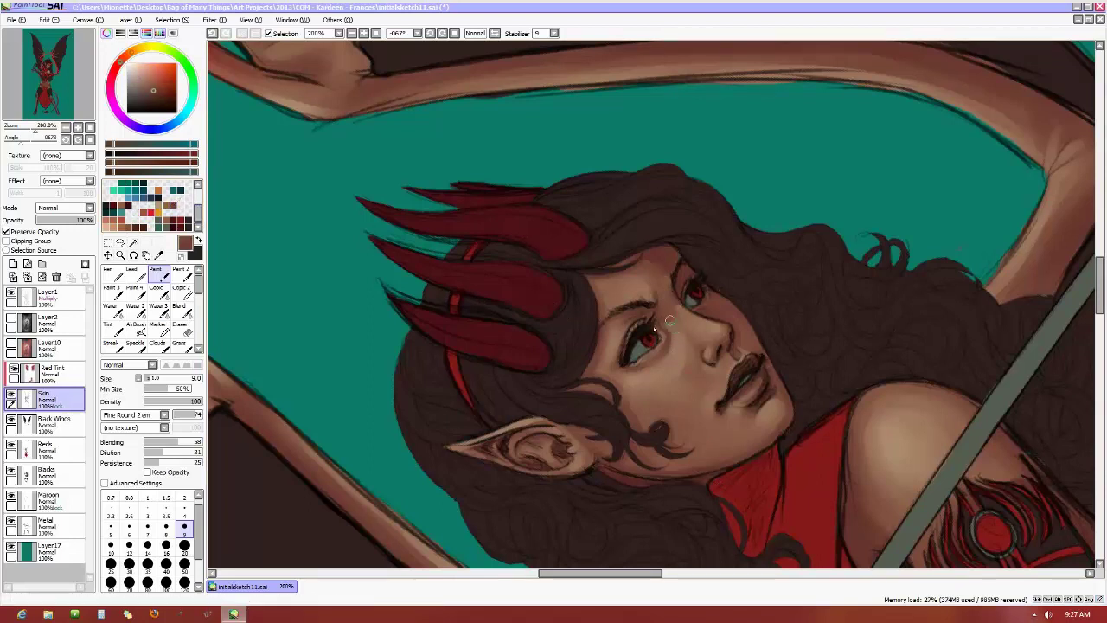
{"action": "key", "text": "bracketleft"}
{"action": "key", "text": "bracketleft"}
{"action": "key", "text": "bracketleft"}
{"action": "key", "text": "bracketleft"}
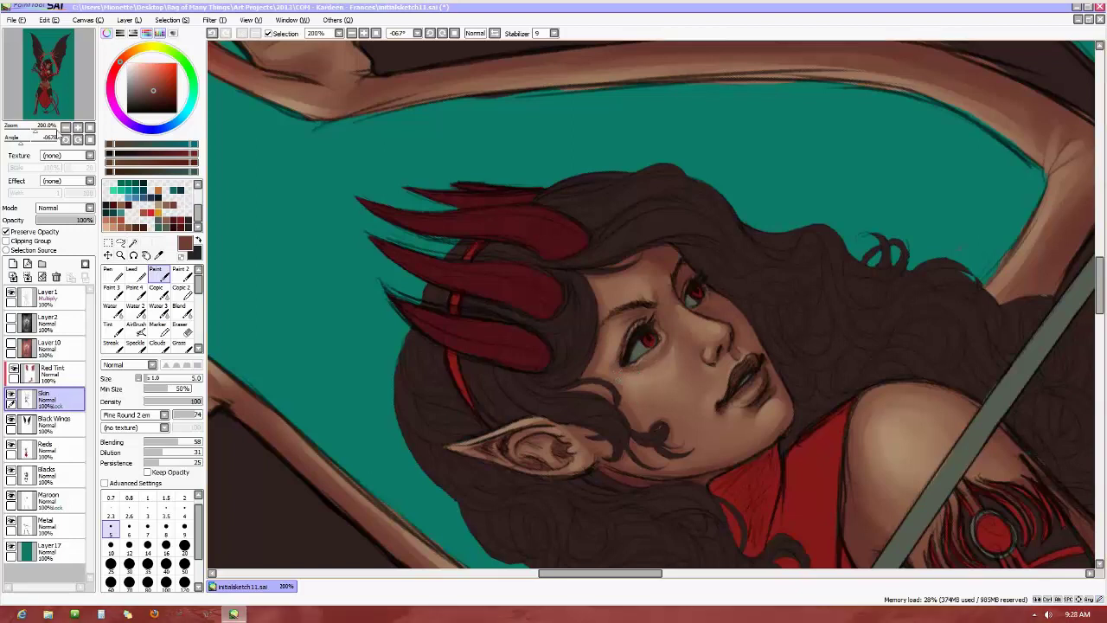
Smooth the cheek and face shading with the Blend tool at sizes 20 and 9 on the upright canvas
{"action": "left_click", "coordinate": [90, 139]}
{"action": "key", "text": "b"}
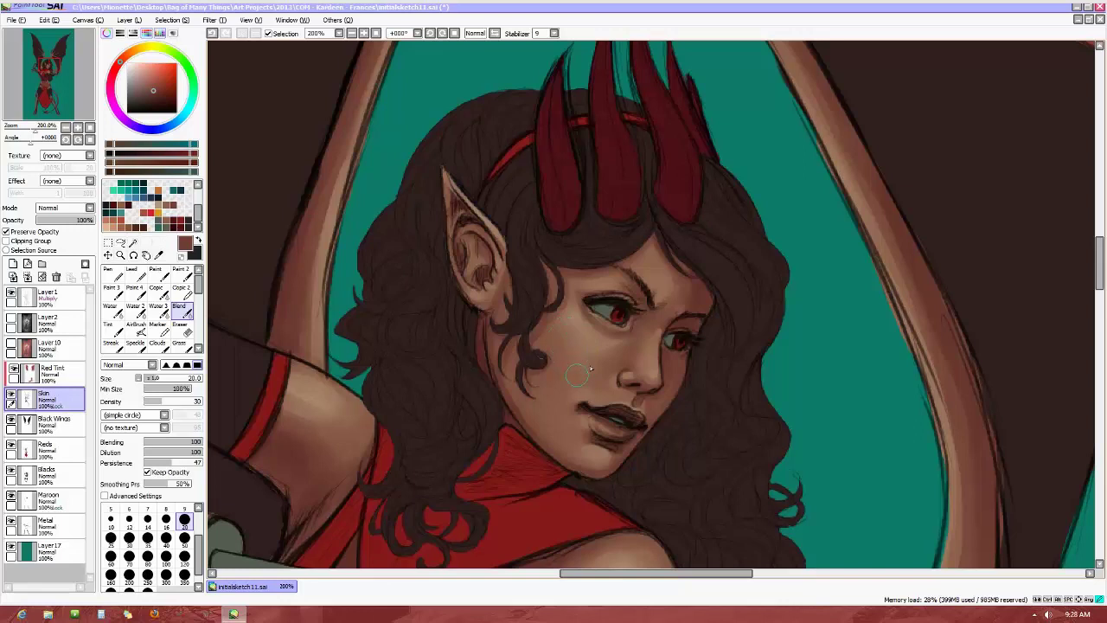
{"action": "key", "text": "bracketleft"}
{"action": "key", "text": "bracketleft"}
{"action": "key", "text": "bracketleft"}
{"action": "key", "text": "bracketleft"}
{"action": "key", "text": "bracketleft"}
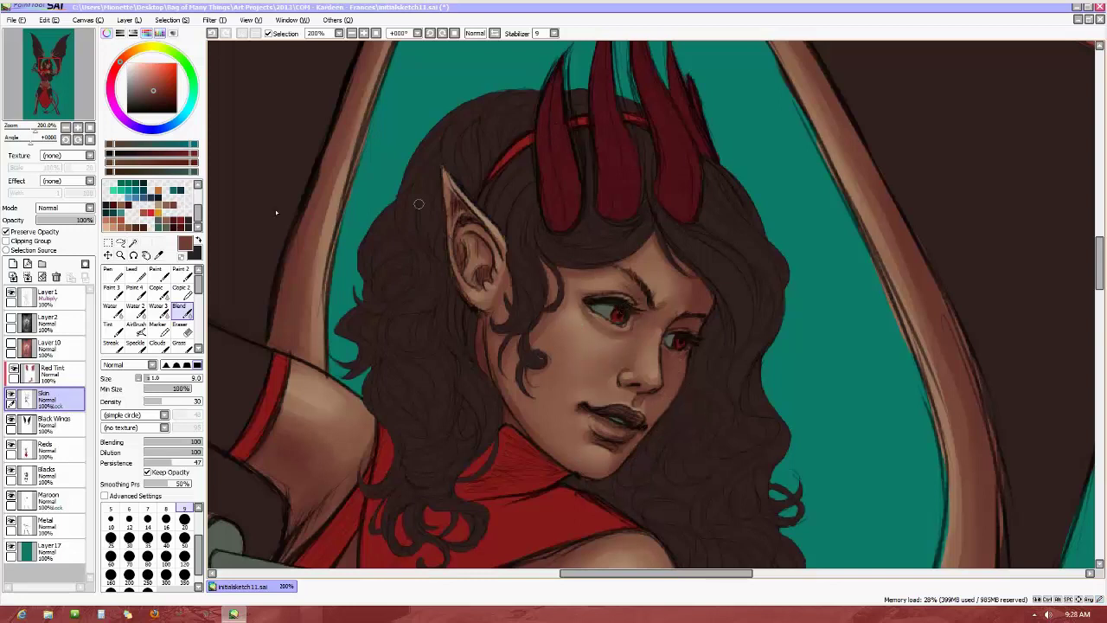
Paint fine light tan highlights beneath the near eye at brush size 2, with the canvas turned to -111 degrees
{"action": "left_click_drag", "start_coordinate": [29, 138], "coordinate": [52, 155]}
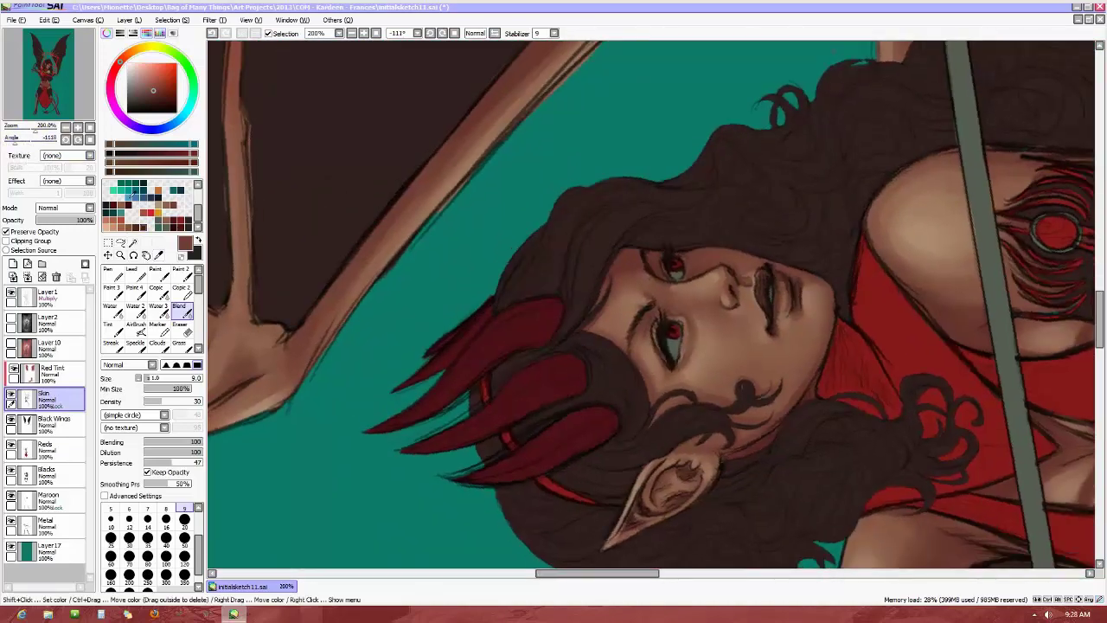
{"action": "left_click", "coordinate": [163, 197]}
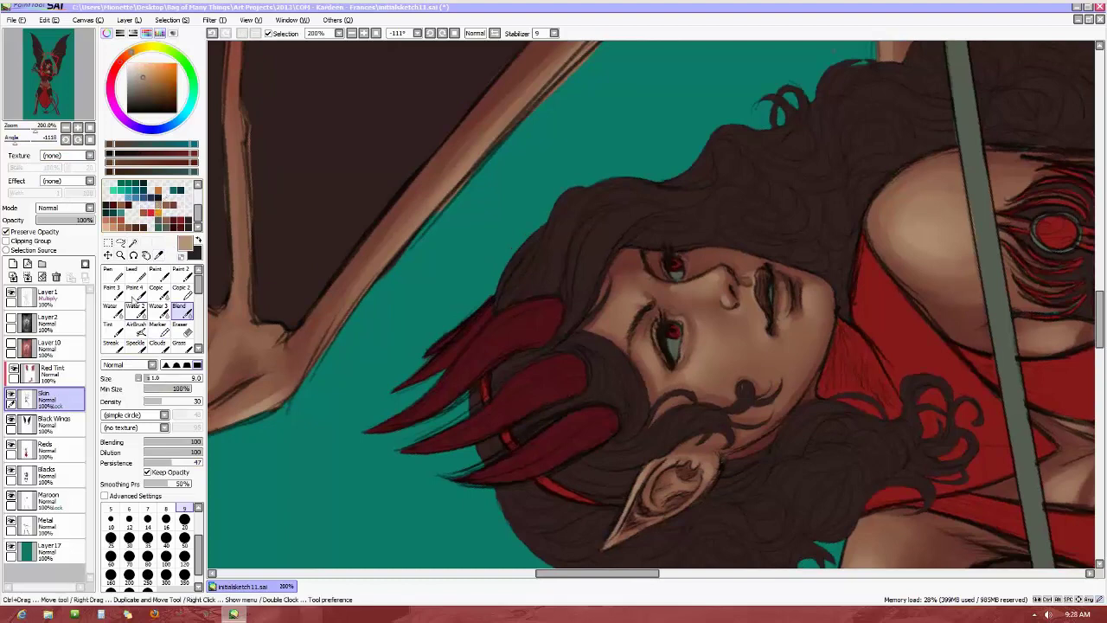
{"action": "left_click", "coordinate": [156, 271]}
{"action": "left_click", "coordinate": [178, 497]}
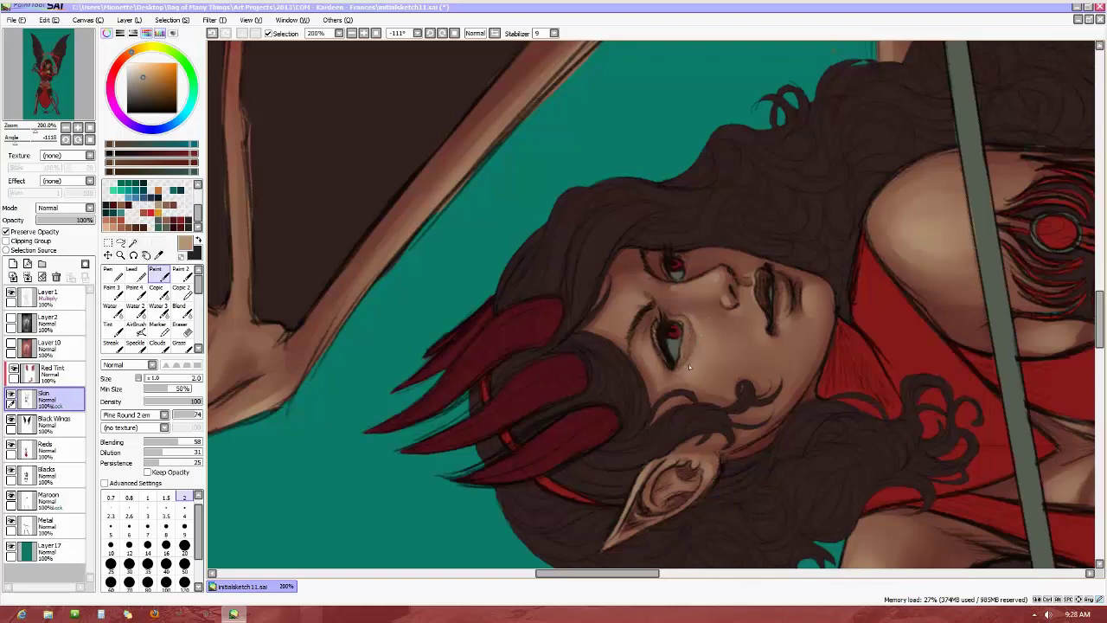
Blend the new highlights below the eye into the cheek at size 9, then return the canvas to upright
{"action": "left_click", "coordinate": [179, 307]}
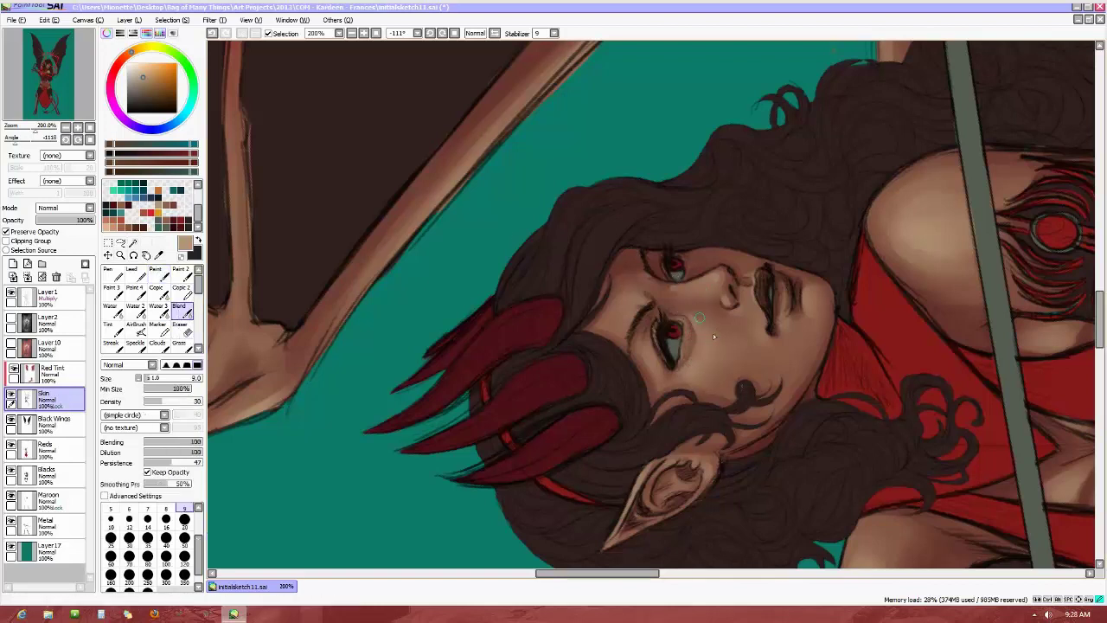
{"action": "left_click_drag", "start_coordinate": [693, 336], "coordinate": [702, 354]}
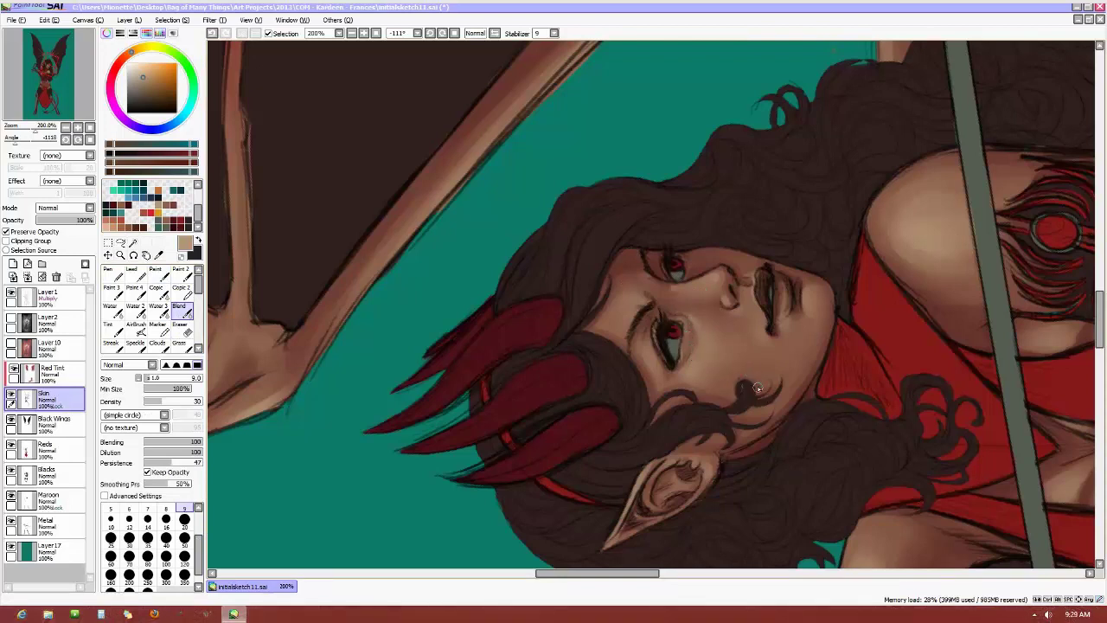
{"action": "left_click", "coordinate": [90, 139]}
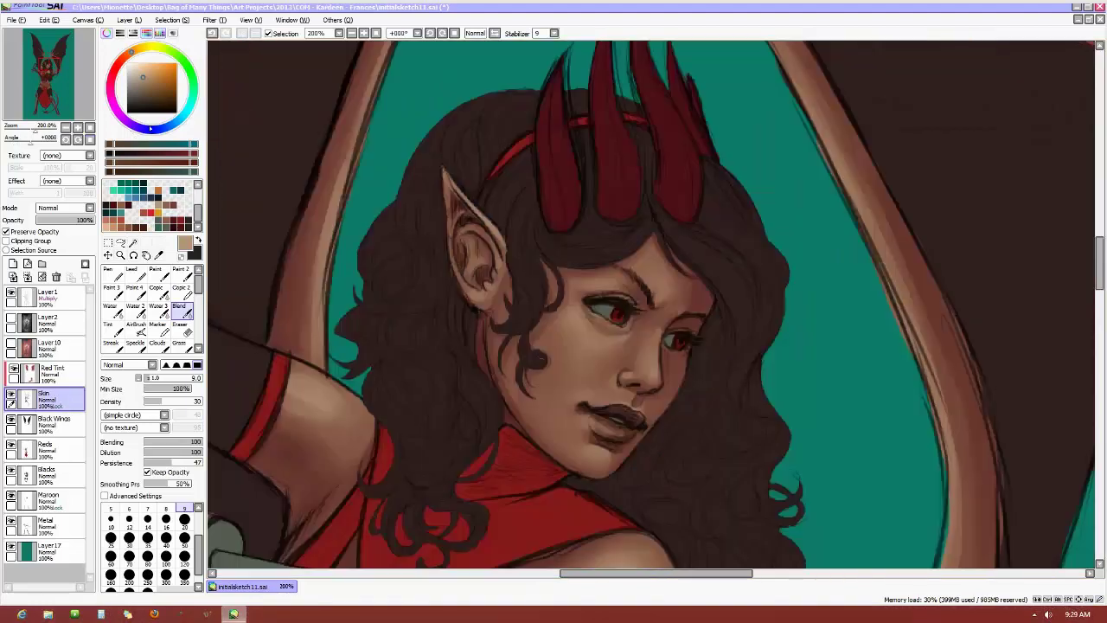
Refine the shadow under the near eye's inner corner with the Paint brush in reddish brown at size 4
{"action": "scroll", "coordinate": [551, 311], "scroll_direction": "down", "scroll_amount": 3}
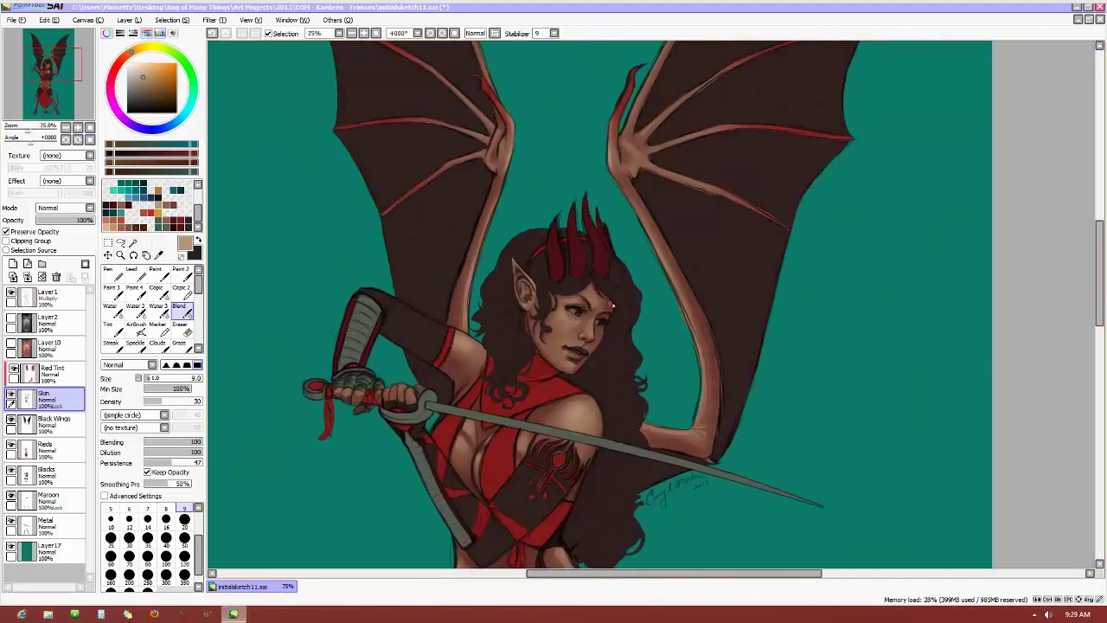
{"action": "scroll", "coordinate": [613, 302], "scroll_direction": "up", "scroll_amount": 4}
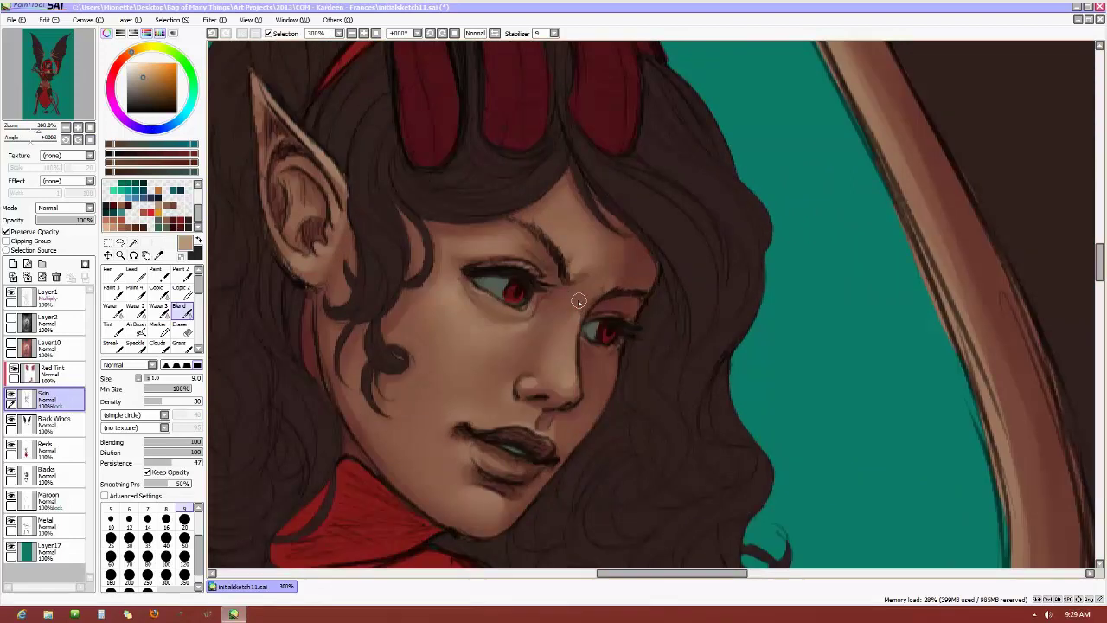
{"action": "left_click", "coordinate": [174, 205]}
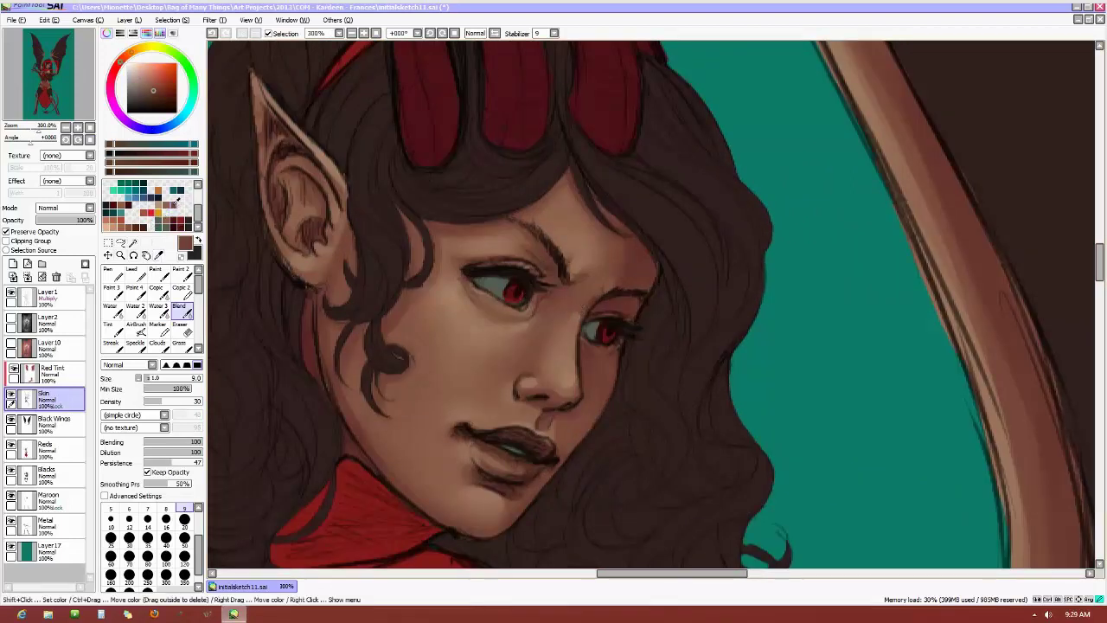
{"action": "left_click", "coordinate": [160, 275]}
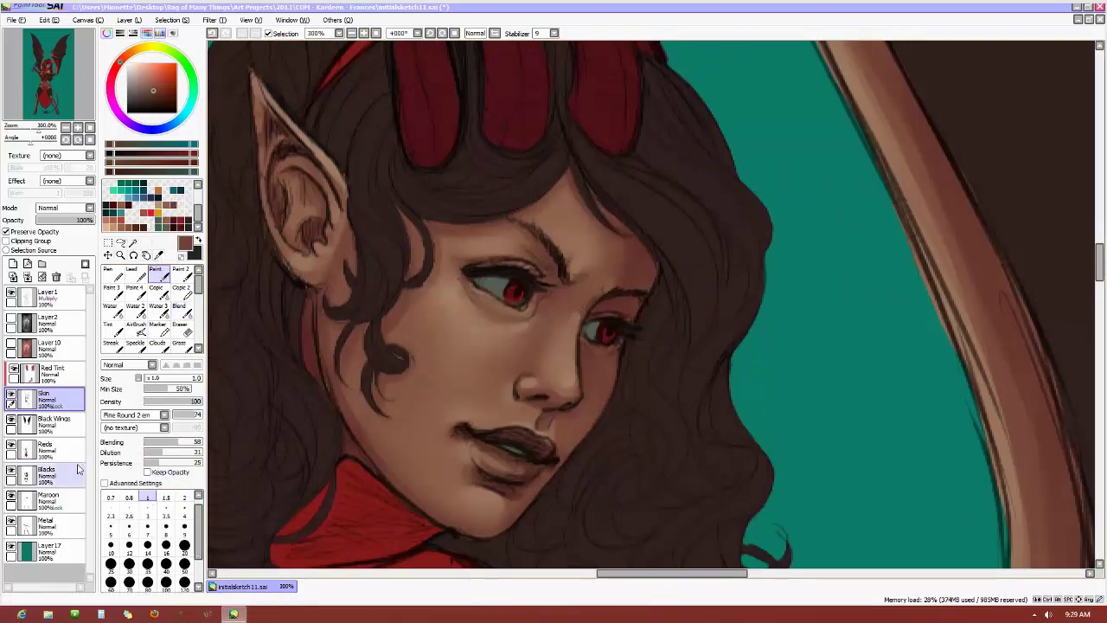
{"action": "key", "text": "bracketright"}
{"action": "key", "text": "bracketright"}
{"action": "key", "text": "bracketright"}
{"action": "key", "text": "bracketright"}
{"action": "key", "text": "bracketright"}
{"action": "key", "text": "bracketright"}
{"action": "key", "text": "bracketright"}
{"action": "key", "text": "bracketright"}
{"action": "key", "text": "bracketright"}
{"action": "key", "text": "bracketright"}
{"action": "key", "text": "bracketright"}
{"action": "key", "text": "bracketright"}
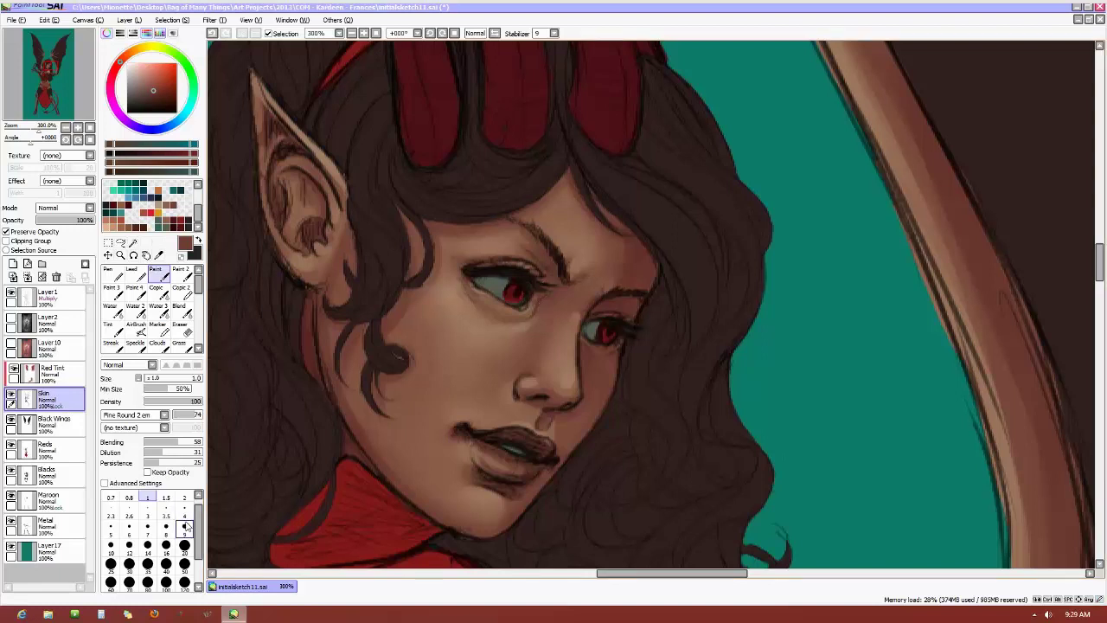
{"action": "key", "text": "bracketleft"}
{"action": "key", "text": "bracketleft"}
{"action": "key", "text": "bracketleft"}
{"action": "key", "text": "bracketleft"}
{"action": "key", "text": "bracketleft"}
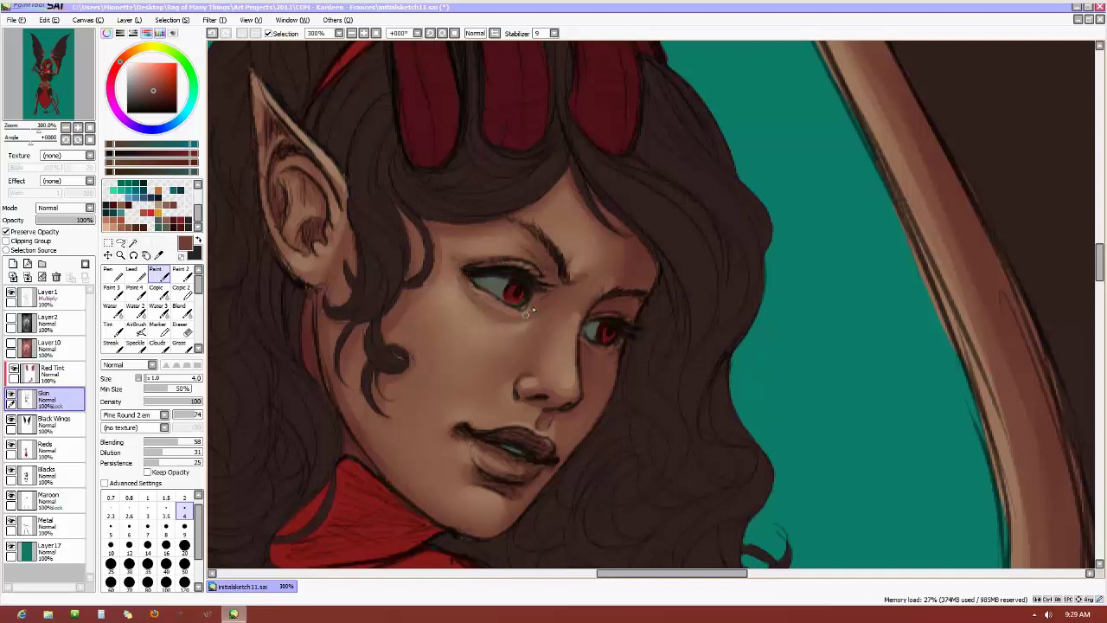
{"action": "scroll", "coordinate": [547, 300], "scroll_direction": "down", "scroll_amount": 1}
{"action": "scroll", "coordinate": [577, 238], "scroll_direction": "down", "scroll_amount": 3}
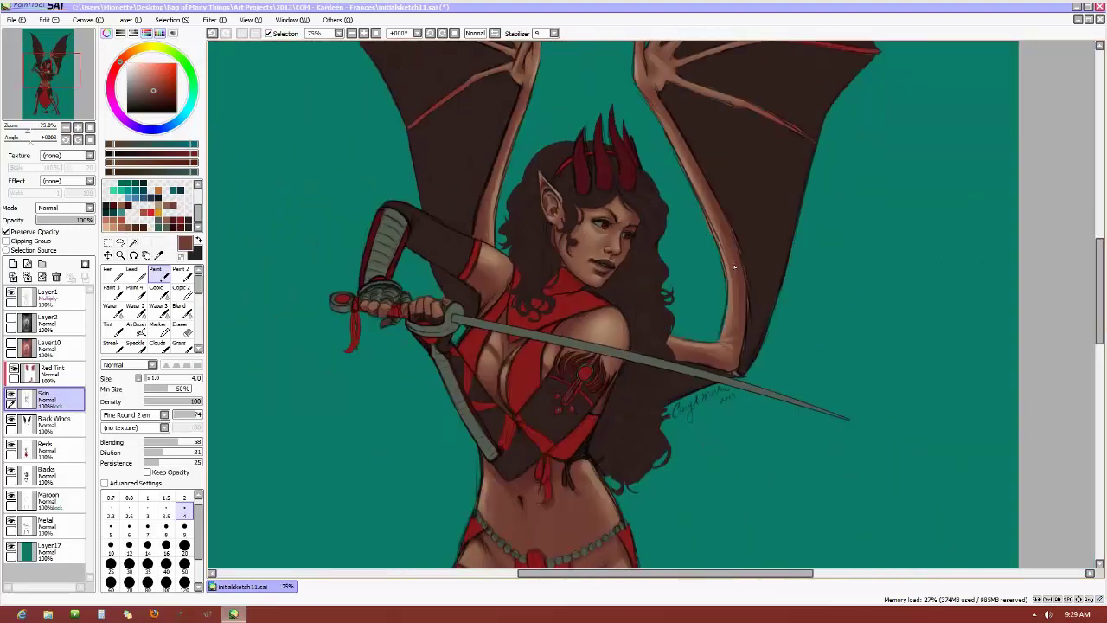
{"action": "scroll", "coordinate": [734, 267], "scroll_direction": "down", "scroll_amount": 1}
{"action": "scroll", "coordinate": [734, 266], "scroll_direction": "down", "scroll_amount": 1}
{"action": "scroll", "coordinate": [752, 273], "scroll_direction": "up", "scroll_amount": 2}
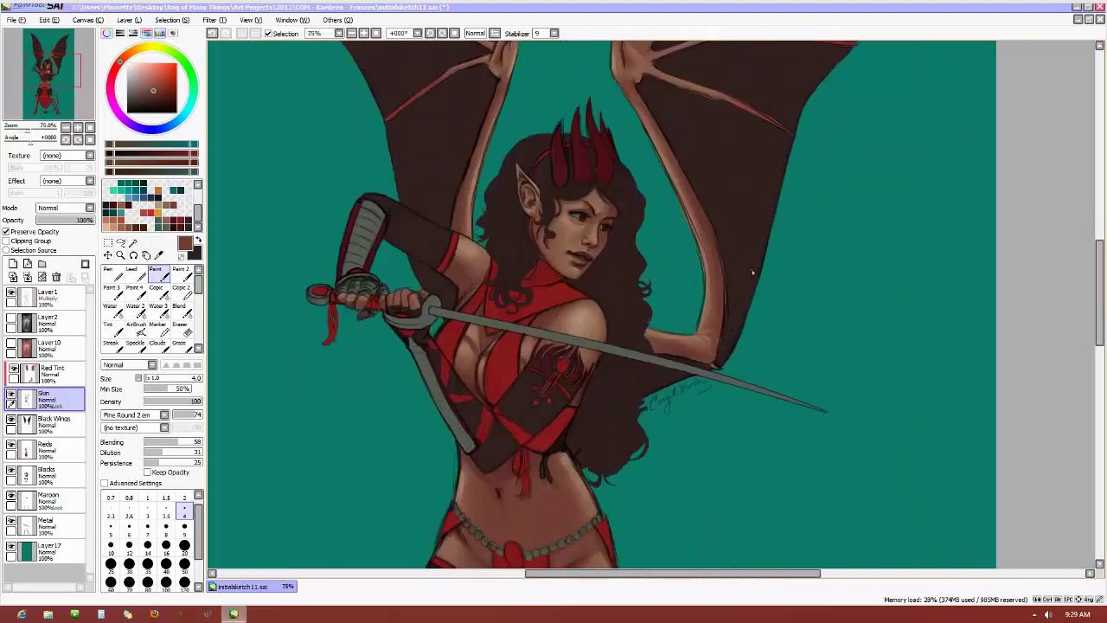
Compare the color painting with the grayscale version on Layer2, and review the whole figure at different zooms and a tilted canvas angle
{"action": "scroll", "coordinate": [742, 269], "scroll_direction": "up", "scroll_amount": 1}
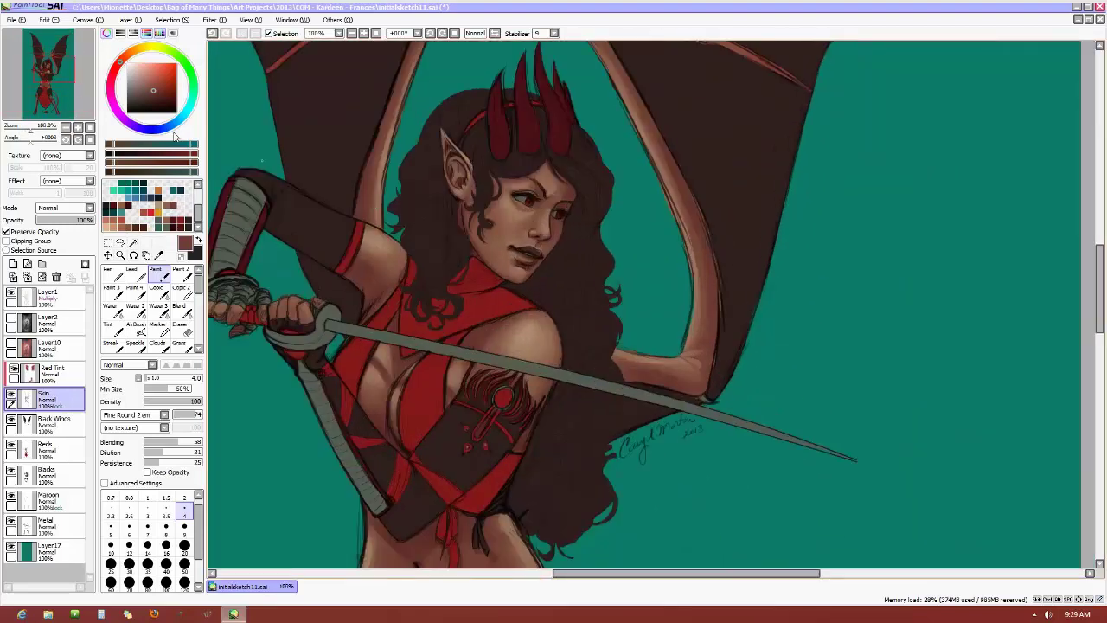
{"action": "left_click", "coordinate": [11, 320]}
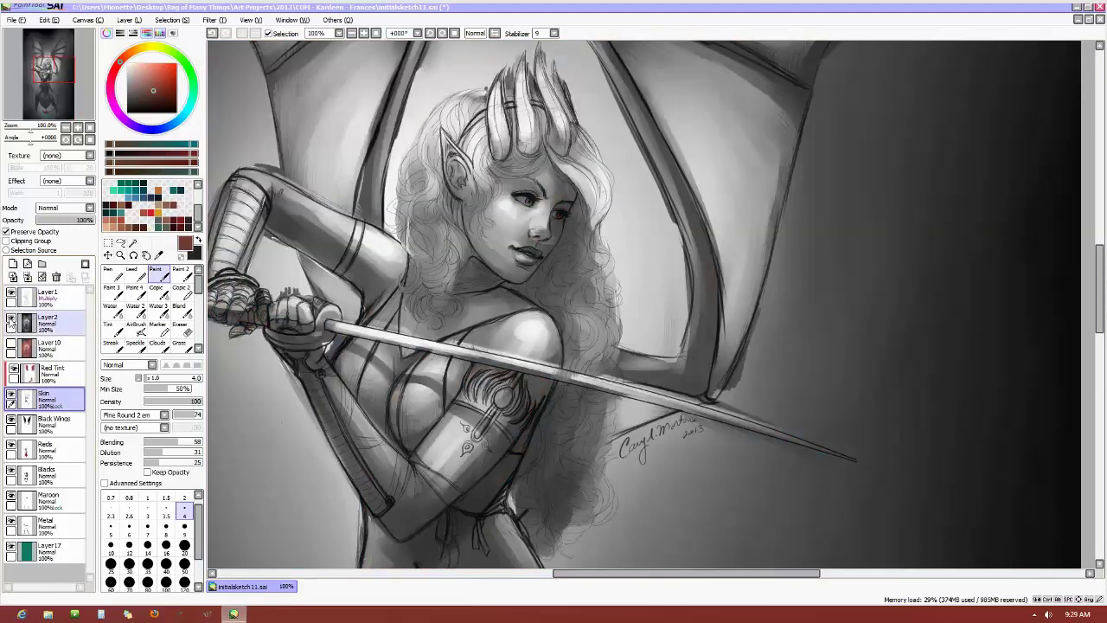
{"action": "left_click", "coordinate": [10, 320]}
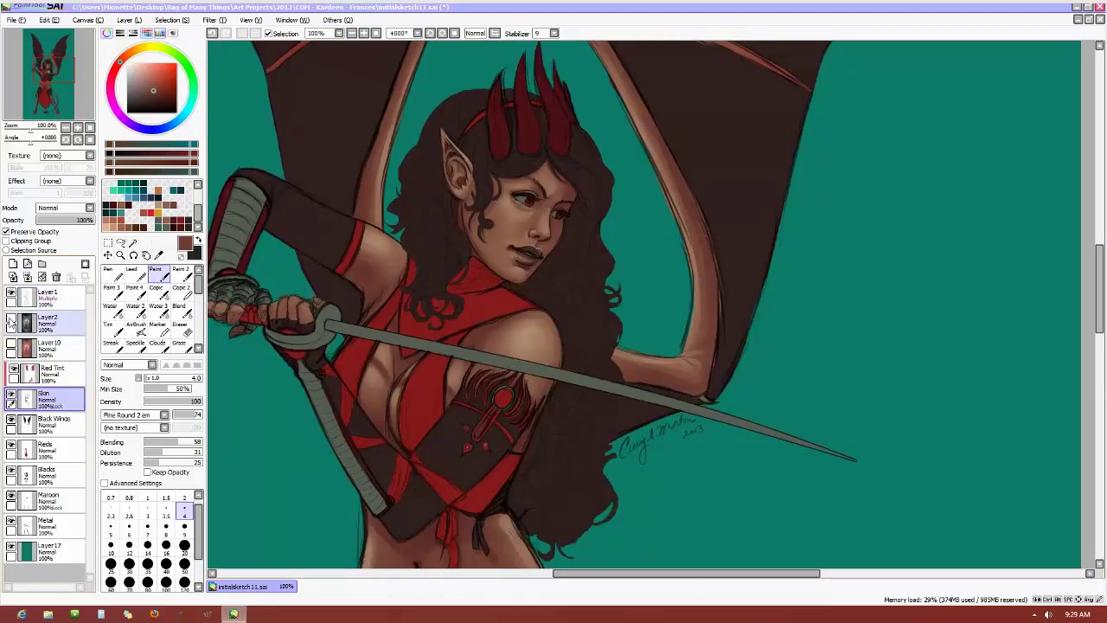
{"action": "left_click", "coordinate": [10, 320]}
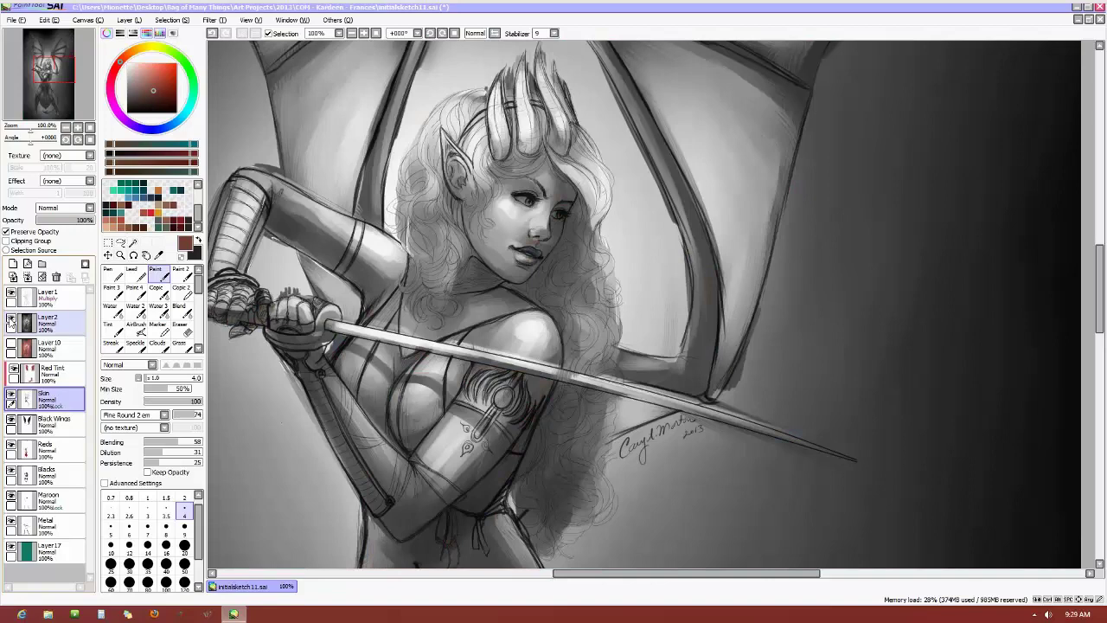
{"action": "left_click", "coordinate": [10, 320]}
{"action": "scroll", "coordinate": [700, 285], "scroll_direction": "down", "scroll_amount": 3}
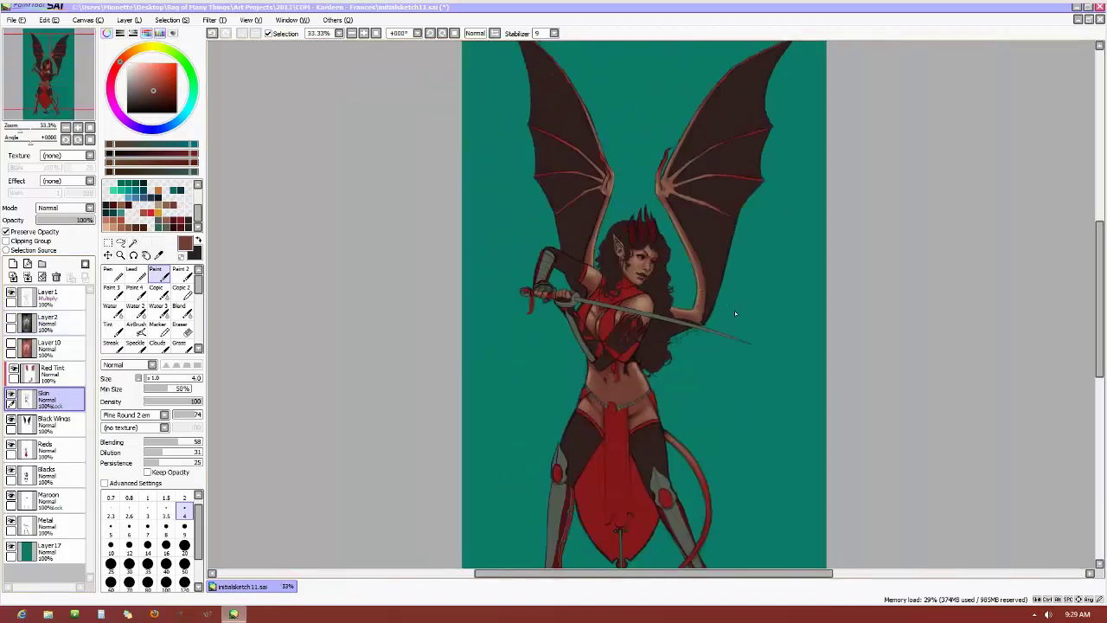
{"action": "scroll", "coordinate": [734, 310], "scroll_direction": "up", "scroll_amount": 1}
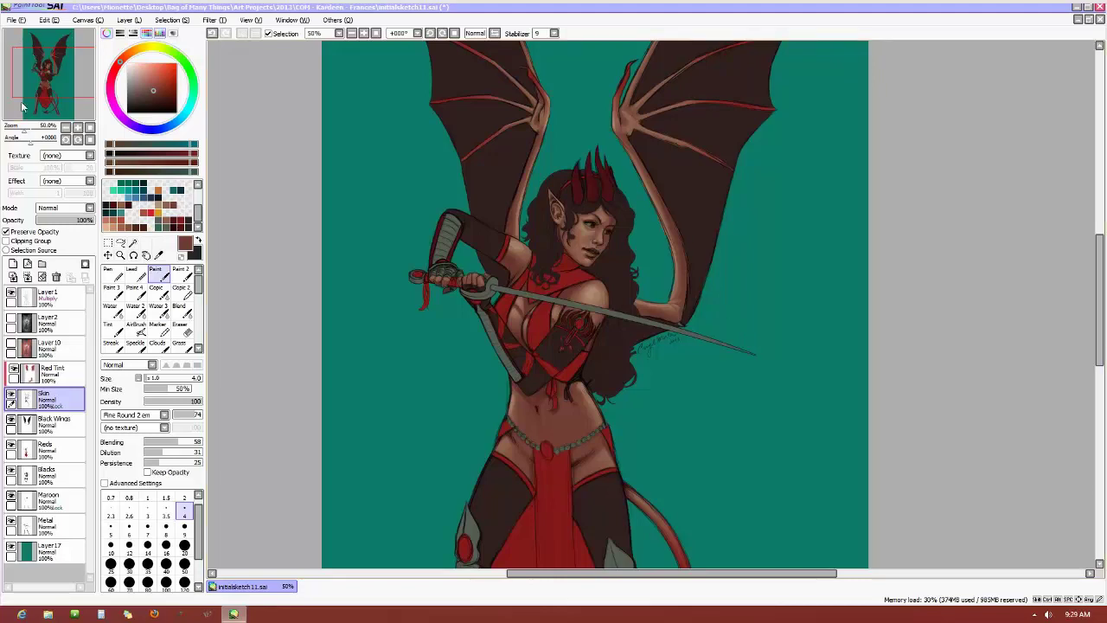
{"action": "mouse_move", "coordinate": [28, 139]}
{"action": "left_mouse_down"}
{"action": "mouse_move", "coordinate": [12, 149]}
{"action": "mouse_move", "coordinate": [27, 142]}
{"action": "left_mouse_up"}
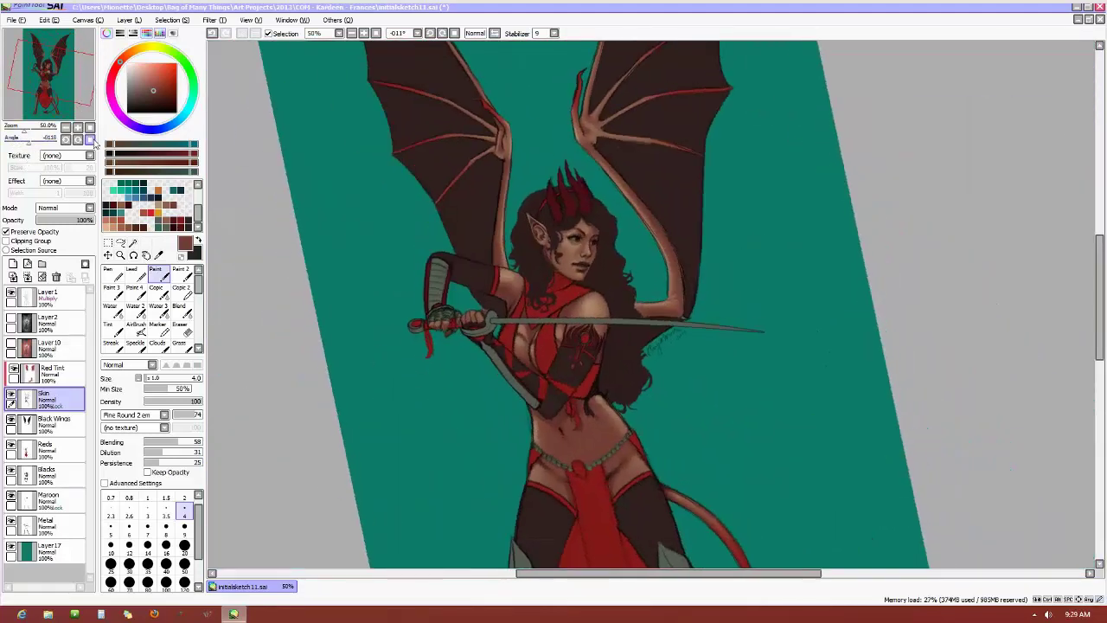
{"action": "left_click", "coordinate": [90, 139]}
{"action": "scroll", "coordinate": [698, 264], "scroll_direction": "down", "scroll_amount": 2}
{"action": "scroll", "coordinate": [641, 273], "scroll_direction": "up", "scroll_amount": 1}
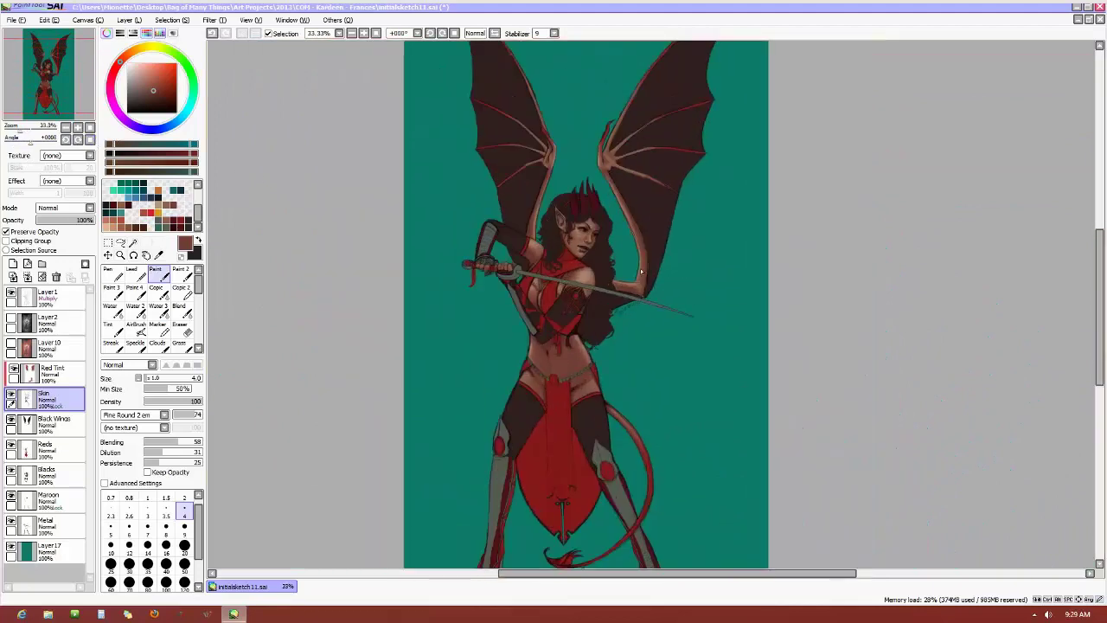
{"action": "scroll", "coordinate": [641, 272], "scroll_direction": "up", "scroll_amount": 1}
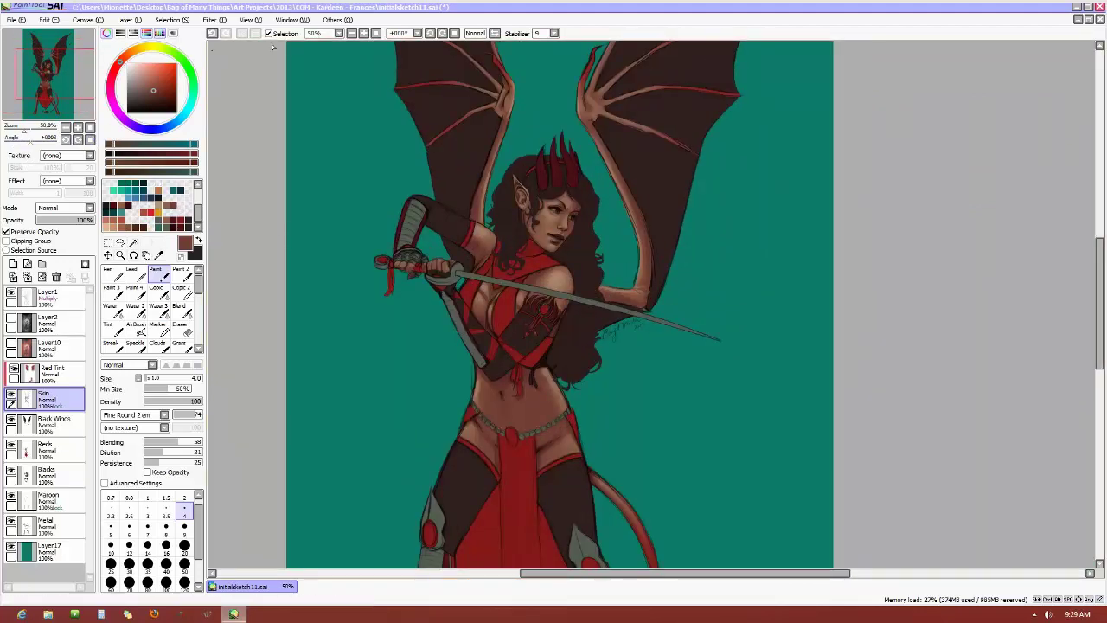
Open the Brightness and Contrast filter for the Skin layer, trying stronger settings before settling on brightness +4 and contrast +15
{"action": "left_click", "coordinate": [248, 22]}
{"action": "mouse_move", "coordinate": [214, 20]}
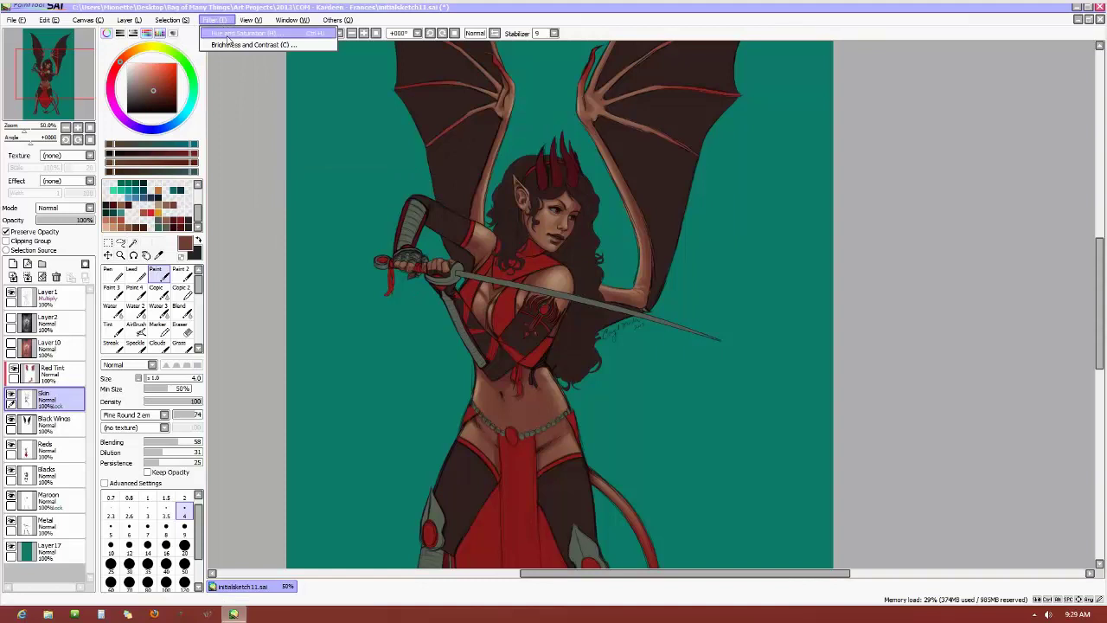
{"action": "left_click", "coordinate": [230, 44]}
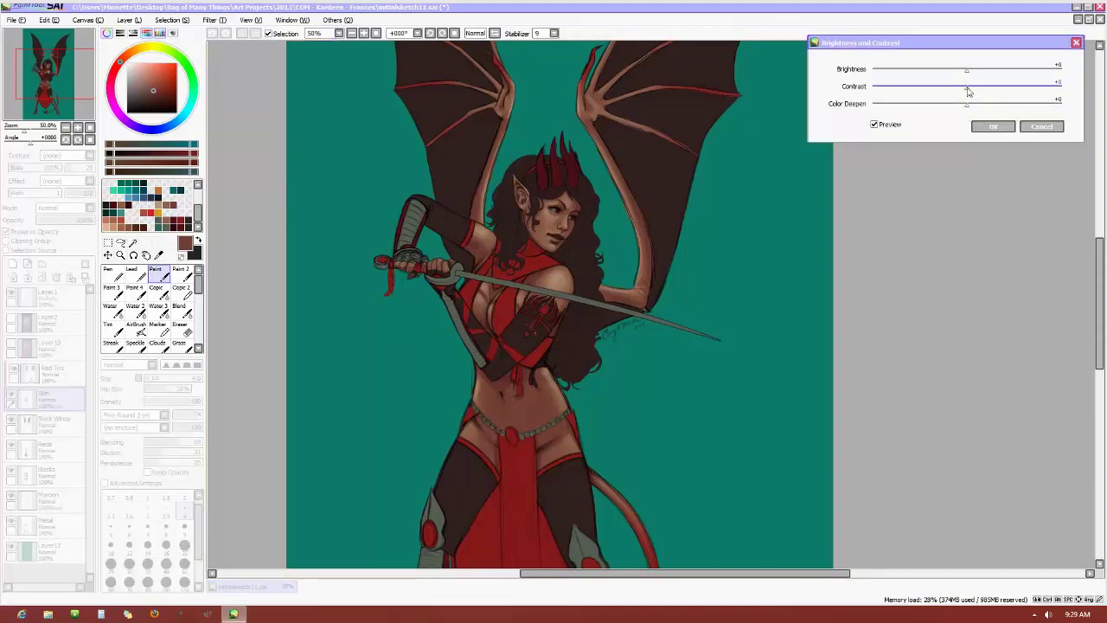
{"action": "left_click_drag", "start_coordinate": [967, 103], "coordinate": [110, 127]}
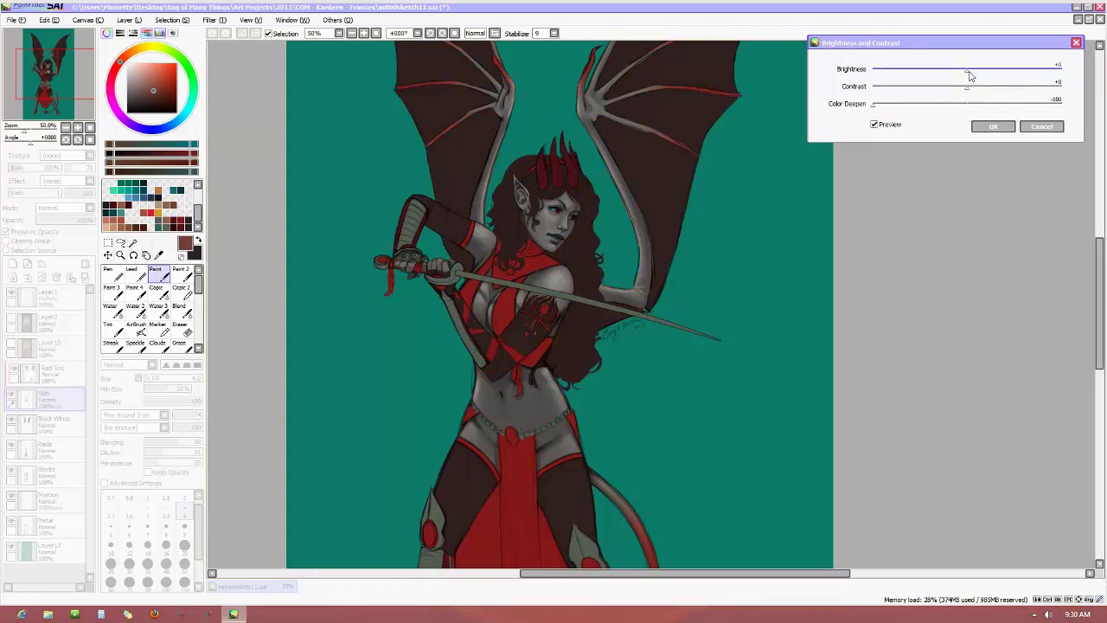
{"action": "mouse_move", "coordinate": [968, 76]}
{"action": "left_mouse_down"}
{"action": "mouse_move", "coordinate": [986, 71]}
{"action": "mouse_move", "coordinate": [1002, 93]}
{"action": "mouse_move", "coordinate": [986, 78]}
{"action": "left_mouse_up"}
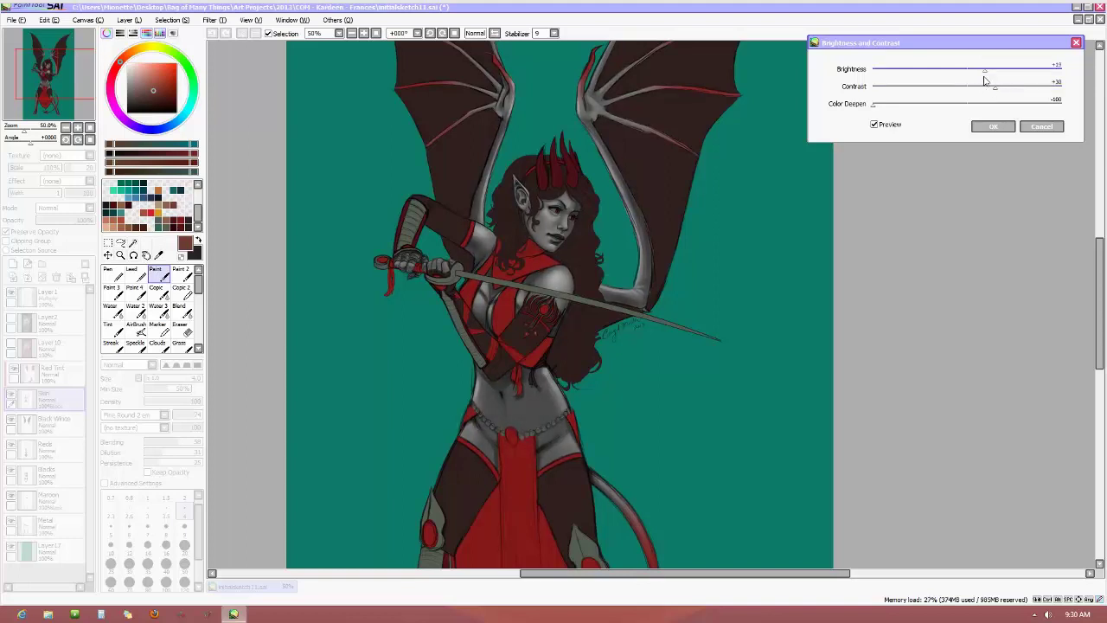
{"action": "left_click_drag", "start_coordinate": [873, 106], "coordinate": [937, 108]}
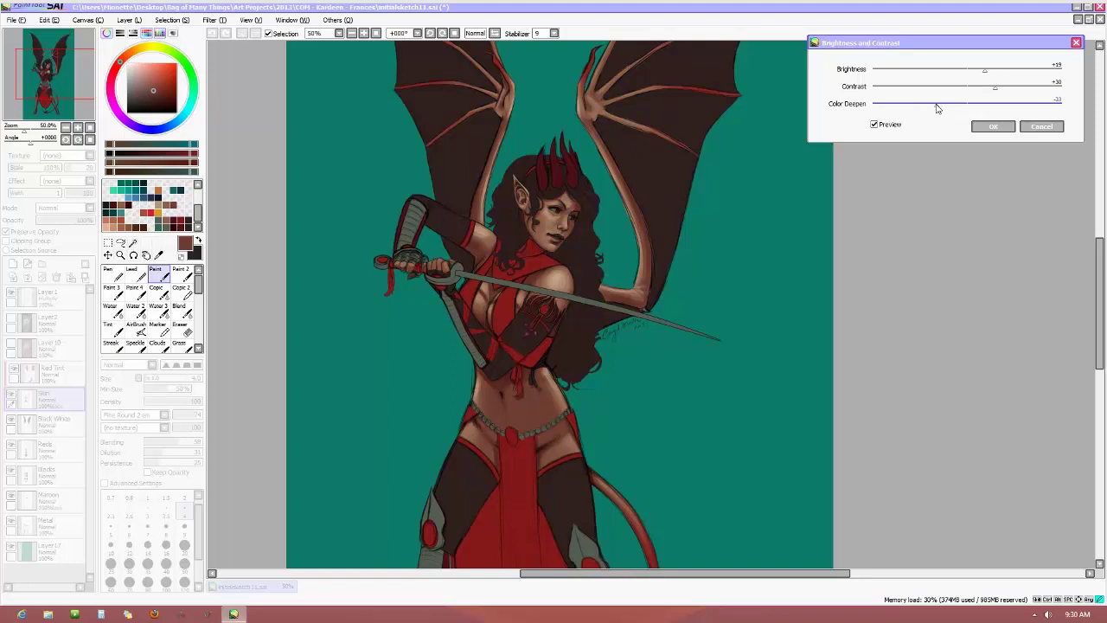
{"action": "left_click_drag", "start_coordinate": [936, 108], "coordinate": [909, 108]}
{"action": "left_click_drag", "start_coordinate": [993, 90], "coordinate": [968, 75]}
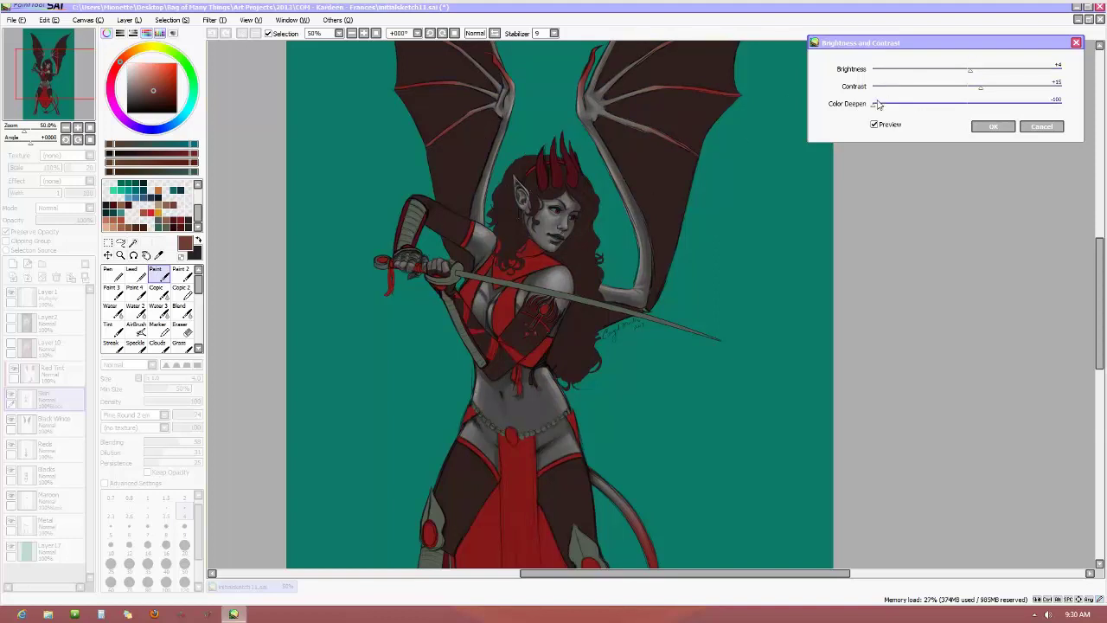
Set a slightly negative Color Deepen for the skin, compare it with the preview off and on, and apply the adjustment
{"action": "left_click_drag", "start_coordinate": [875, 107], "coordinate": [954, 120]}
{"action": "left_click_drag", "start_coordinate": [955, 111], "coordinate": [964, 111]}
{"action": "left_click", "coordinate": [874, 124]}
{"action": "left_click", "coordinate": [874, 125]}
{"action": "left_click_drag", "start_coordinate": [960, 109], "coordinate": [956, 110]}
{"action": "left_click", "coordinate": [874, 125]}
{"action": "left_click", "coordinate": [993, 126]}
{"action": "scroll", "coordinate": [605, 312], "scroll_direction": "up", "scroll_amount": 1}
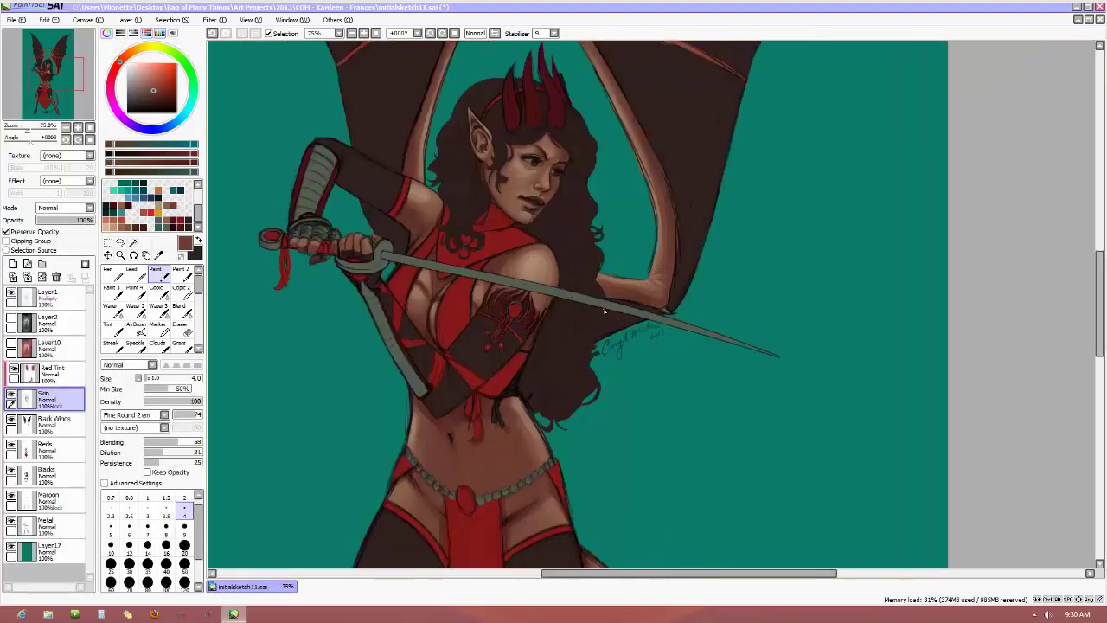
{"action": "scroll", "coordinate": [604, 311], "scroll_direction": "down", "scroll_amount": 1}
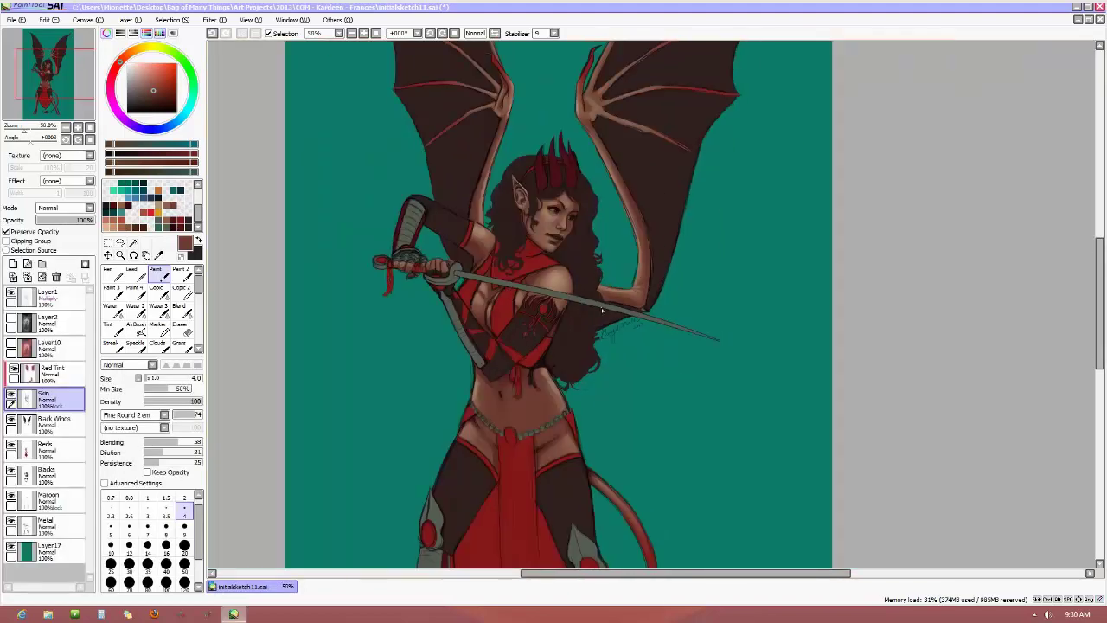
Choose bright red and the AirBrush, and add a new layer above Skin in Overlay mode
{"action": "left_click", "coordinate": [152, 212]}
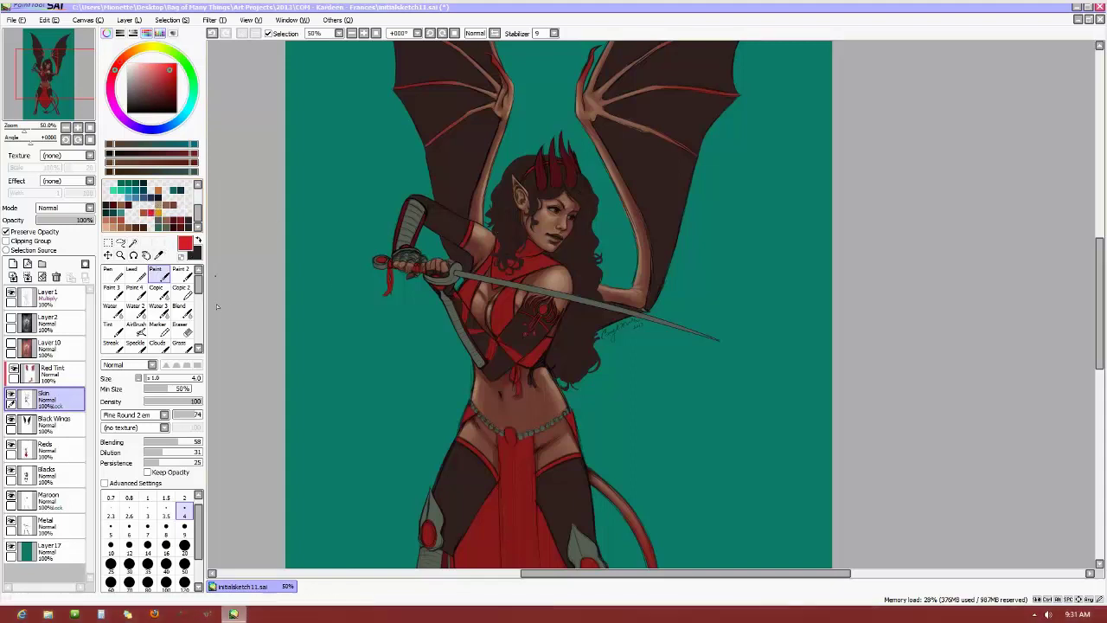
{"action": "left_click", "coordinate": [136, 327]}
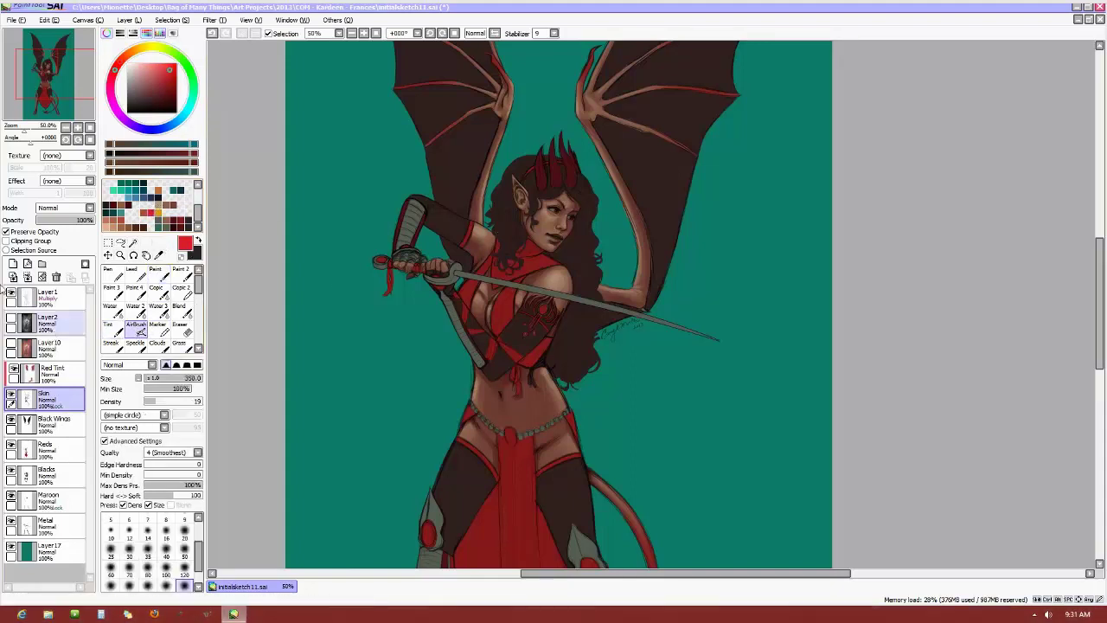
{"action": "left_click", "coordinate": [6, 232]}
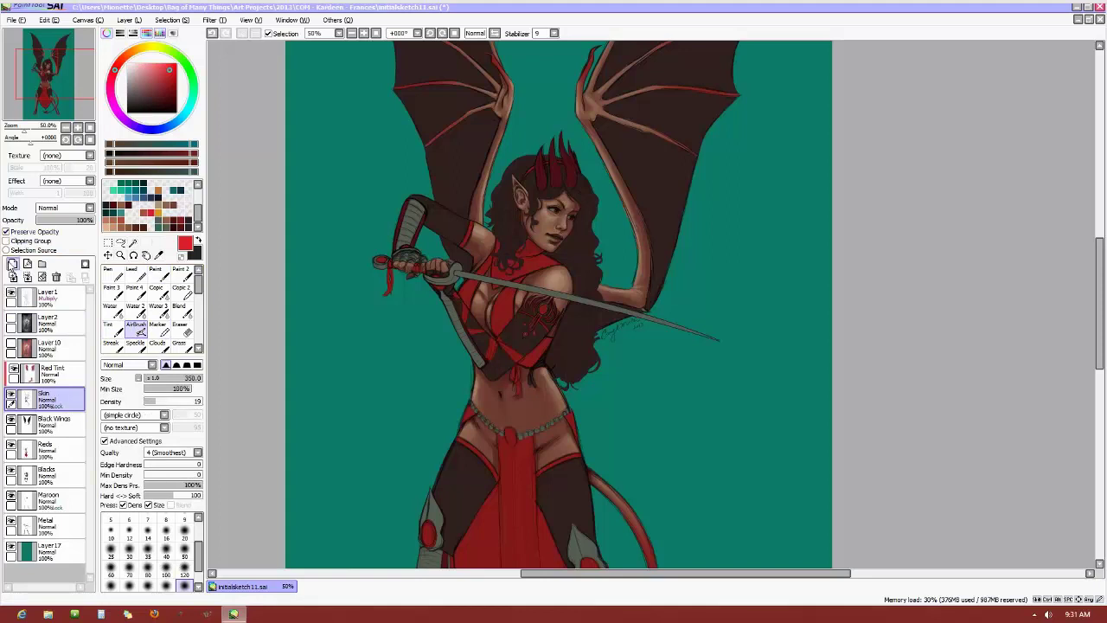
{"action": "left_click", "coordinate": [13, 263]}
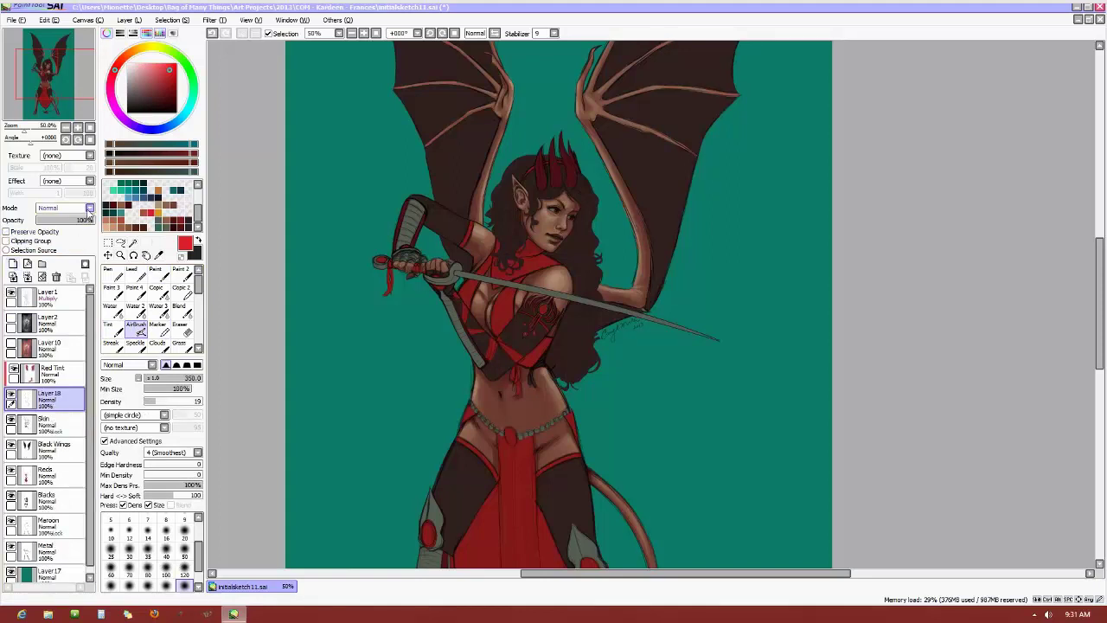
{"action": "left_click", "coordinate": [86, 208]}
{"action": "left_click", "coordinate": [52, 252]}
Airbrush a soft red tint over the skin of the shoulders and upper arms at size 160
{"action": "scroll", "coordinate": [200, 553], "scroll_direction": "down", "scroll_amount": 3}
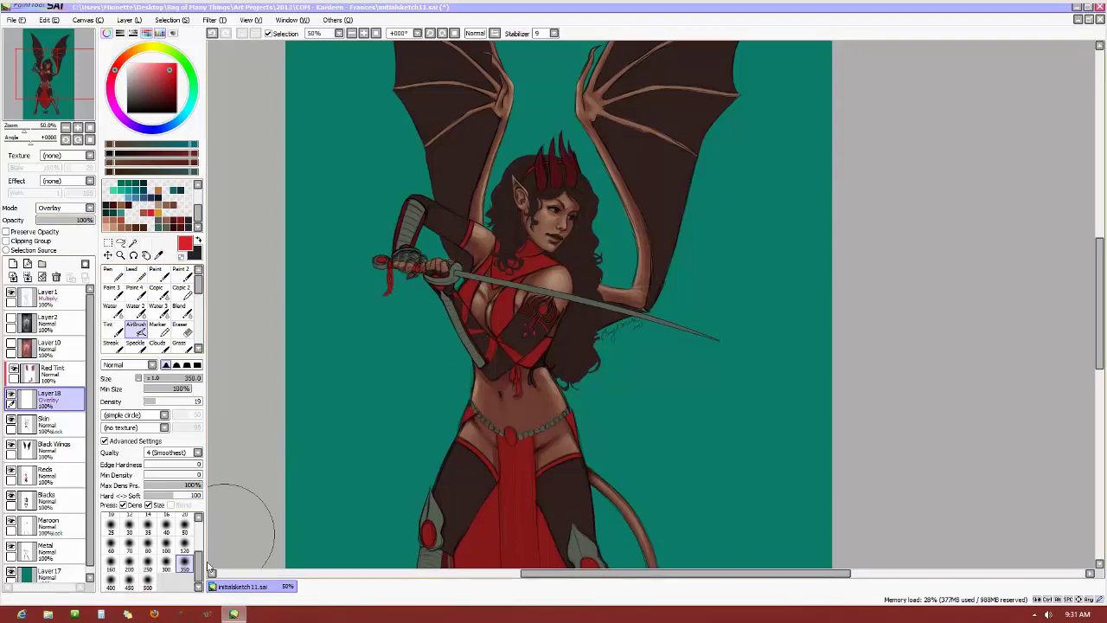
{"action": "left_click", "coordinate": [110, 560]}
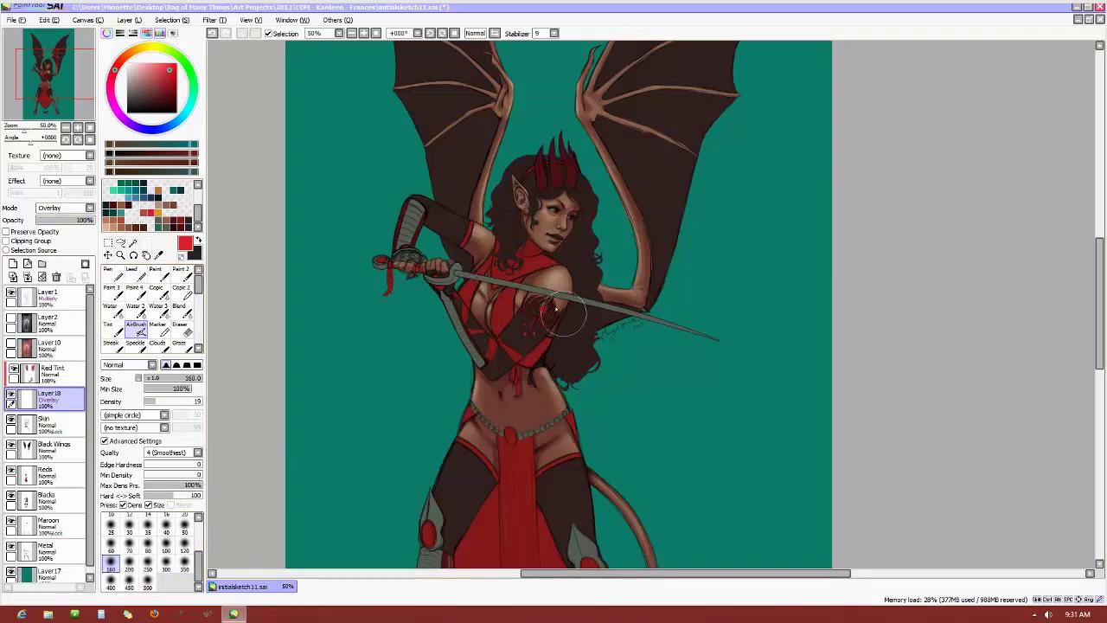
{"action": "mouse_move", "coordinate": [554, 307]}
{"action": "left_mouse_down"}
{"action": "mouse_move", "coordinate": [566, 272]}
{"action": "mouse_move", "coordinate": [549, 281]}
{"action": "mouse_move", "coordinate": [561, 300]}
{"action": "mouse_move", "coordinate": [571, 260]}
{"action": "left_mouse_up"}
{"action": "mouse_move", "coordinate": [450, 216]}
{"action": "left_mouse_down"}
{"action": "mouse_move", "coordinate": [480, 234]}
{"action": "mouse_move", "coordinate": [498, 223]}
{"action": "mouse_move", "coordinate": [555, 317]}
{"action": "mouse_move", "coordinate": [498, 307]}
{"action": "mouse_move", "coordinate": [502, 271]}
{"action": "mouse_move", "coordinate": [488, 281]}
{"action": "mouse_move", "coordinate": [519, 272]}
{"action": "mouse_move", "coordinate": [503, 299]}
{"action": "mouse_move", "coordinate": [549, 320]}
{"action": "mouse_move", "coordinate": [499, 497]}
{"action": "mouse_move", "coordinate": [524, 438]}
{"action": "mouse_move", "coordinate": [545, 523]}
{"action": "mouse_move", "coordinate": [503, 434]}
{"action": "mouse_move", "coordinate": [497, 454]}
{"action": "mouse_move", "coordinate": [515, 508]}
{"action": "mouse_move", "coordinate": [531, 351]}
{"action": "mouse_move", "coordinate": [507, 377]}
{"action": "mouse_move", "coordinate": [525, 333]}
{"action": "mouse_move", "coordinate": [513, 378]}
{"action": "mouse_move", "coordinate": [505, 322]}
{"action": "mouse_move", "coordinate": [475, 308]}
{"action": "mouse_move", "coordinate": [496, 279]}
{"action": "mouse_move", "coordinate": [551, 253]}
{"action": "mouse_move", "coordinate": [528, 269]}
{"action": "mouse_move", "coordinate": [537, 268]}
{"action": "mouse_move", "coordinate": [498, 246]}
{"action": "mouse_move", "coordinate": [538, 264]}
{"action": "mouse_move", "coordinate": [488, 238]}
{"action": "mouse_move", "coordinate": [469, 242]}
{"action": "mouse_move", "coordinate": [565, 274]}
{"action": "mouse_move", "coordinate": [482, 385]}
{"action": "mouse_move", "coordinate": [498, 370]}
{"action": "mouse_move", "coordinate": [514, 374]}
{"action": "mouse_move", "coordinate": [564, 276]}
{"action": "left_mouse_up"}
{"action": "scroll", "coordinate": [547, 208], "scroll_direction": "up", "scroll_amount": 1}
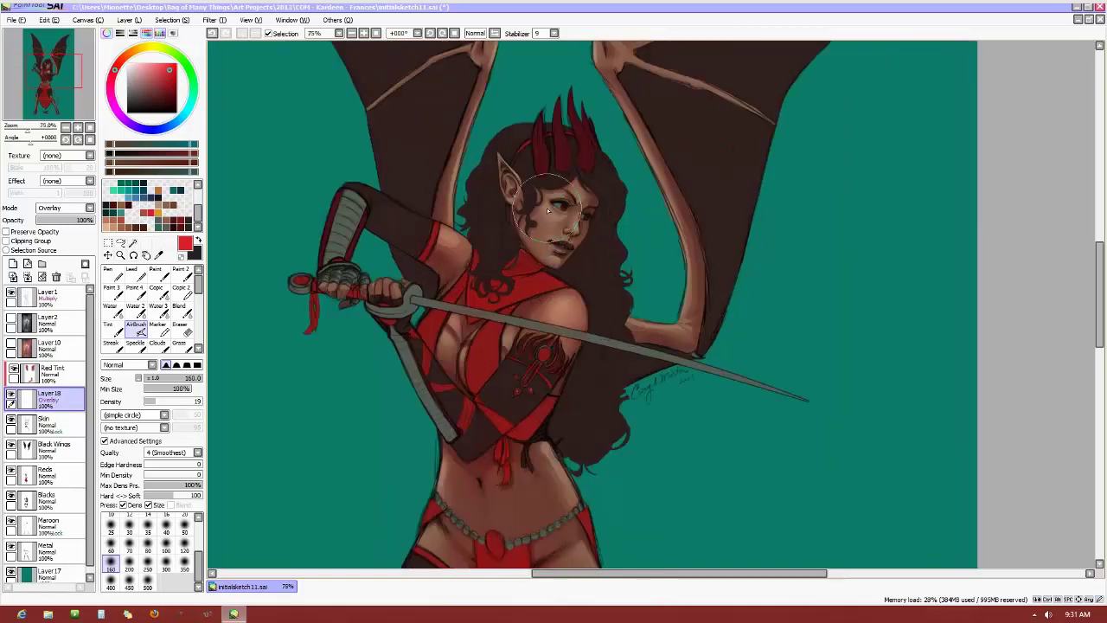
Add smaller red tints to the face and hands with the AirBrush at sizes 50 and 60
{"action": "left_click", "coordinate": [185, 525]}
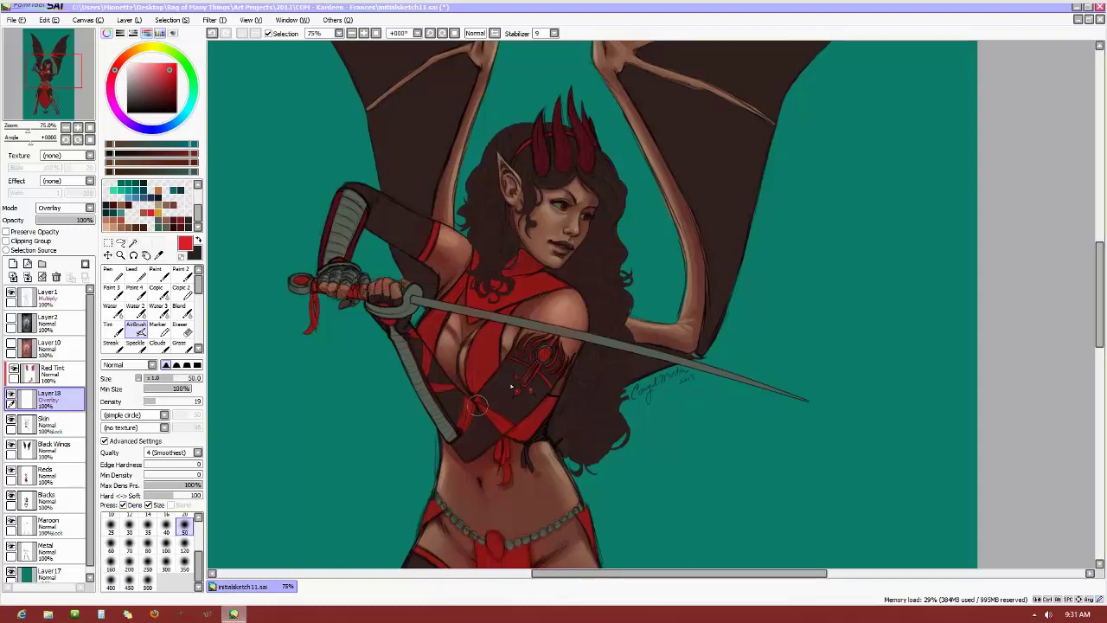
{"action": "scroll", "coordinate": [560, 151], "scroll_direction": "up", "scroll_amount": 1}
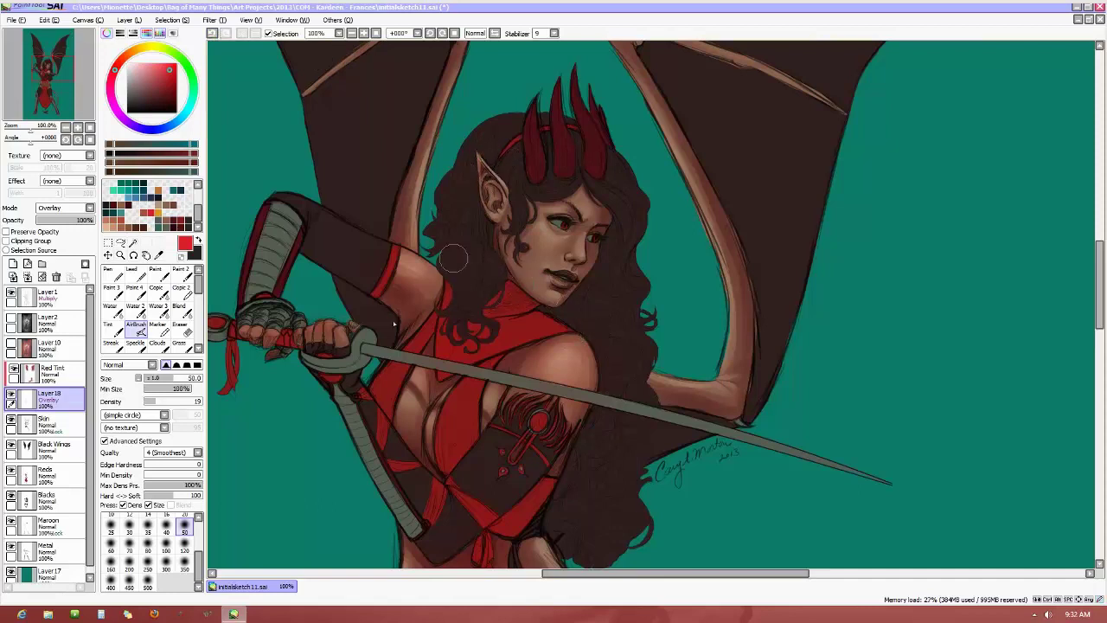
{"action": "left_click", "coordinate": [111, 544]}
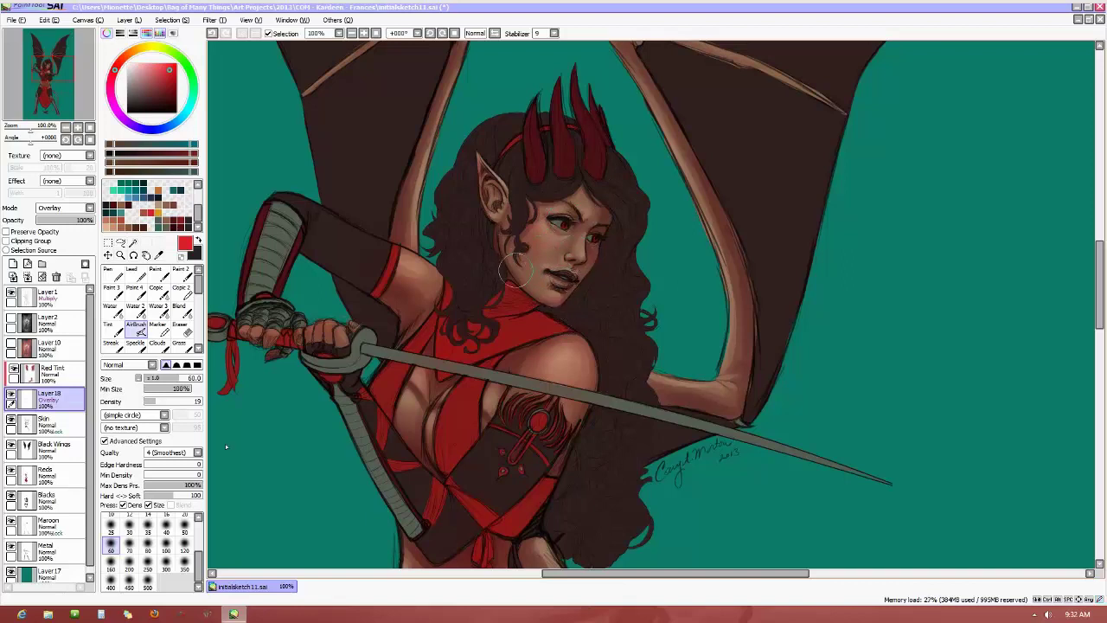
{"action": "left_click", "coordinate": [184, 524]}
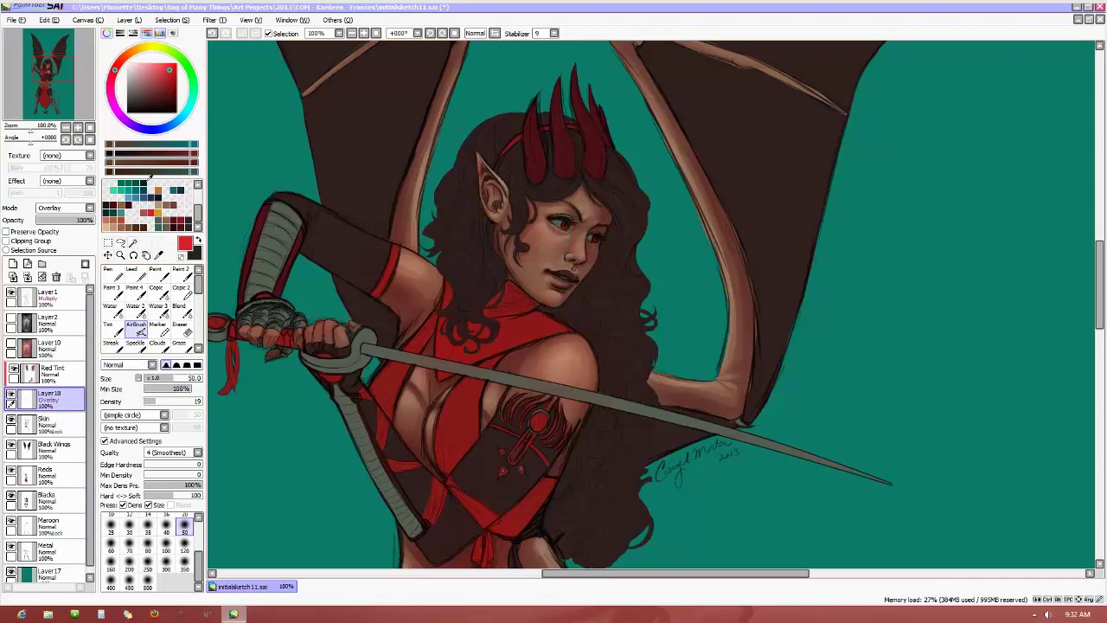
Switch the tint color to orange and airbrush it onto the near shoulder at size 50
{"action": "left_click", "coordinate": [182, 311]}
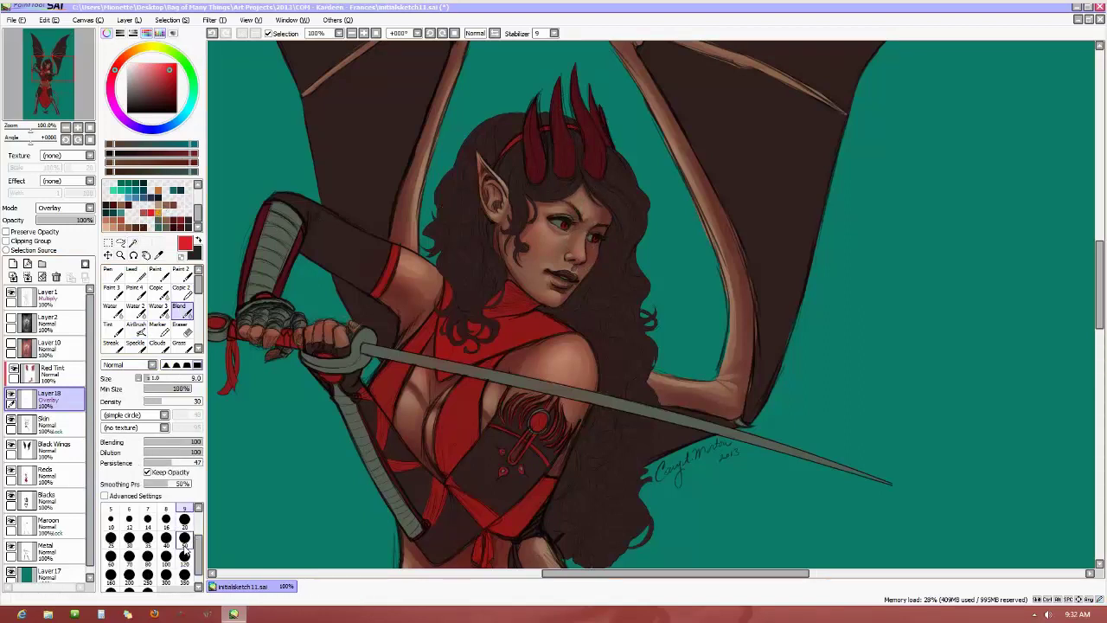
{"action": "left_click", "coordinate": [184, 540]}
{"action": "left_click", "coordinate": [161, 210]}
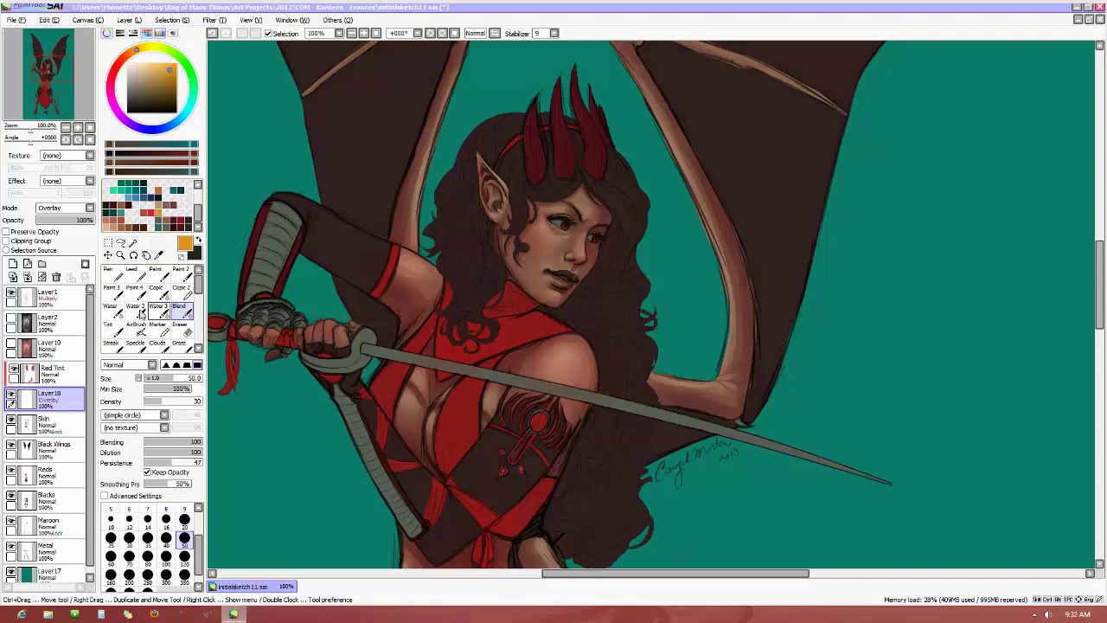
{"action": "left_click", "coordinate": [136, 328]}
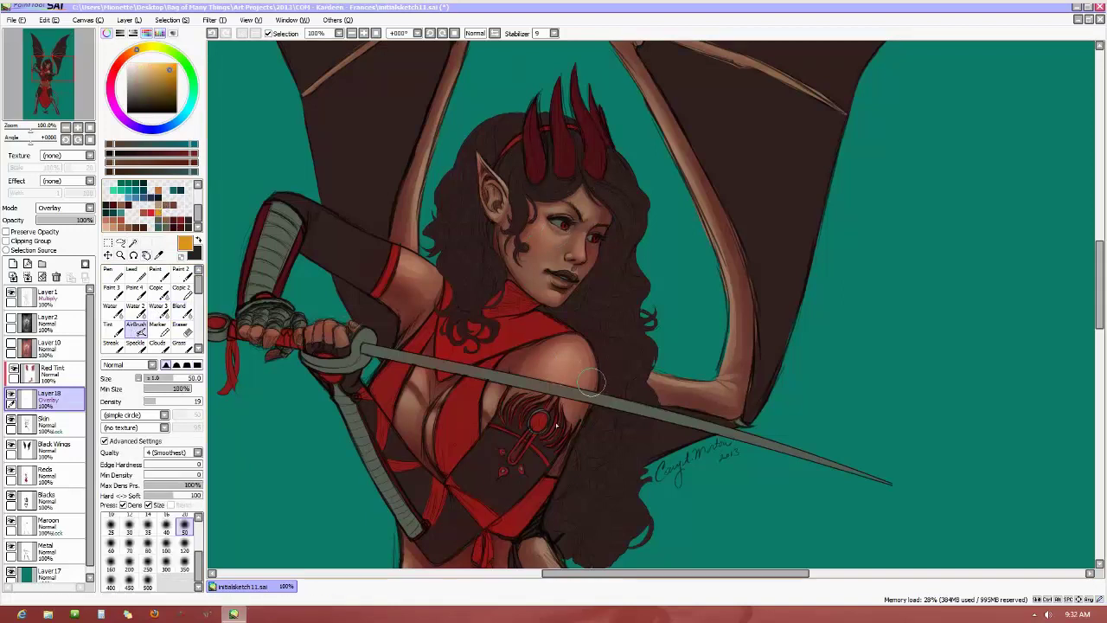
Airbrush a darker orange tint over the abdomen and the wing bones at size 80 on the Overlay layer
{"action": "left_click", "coordinate": [144, 546]}
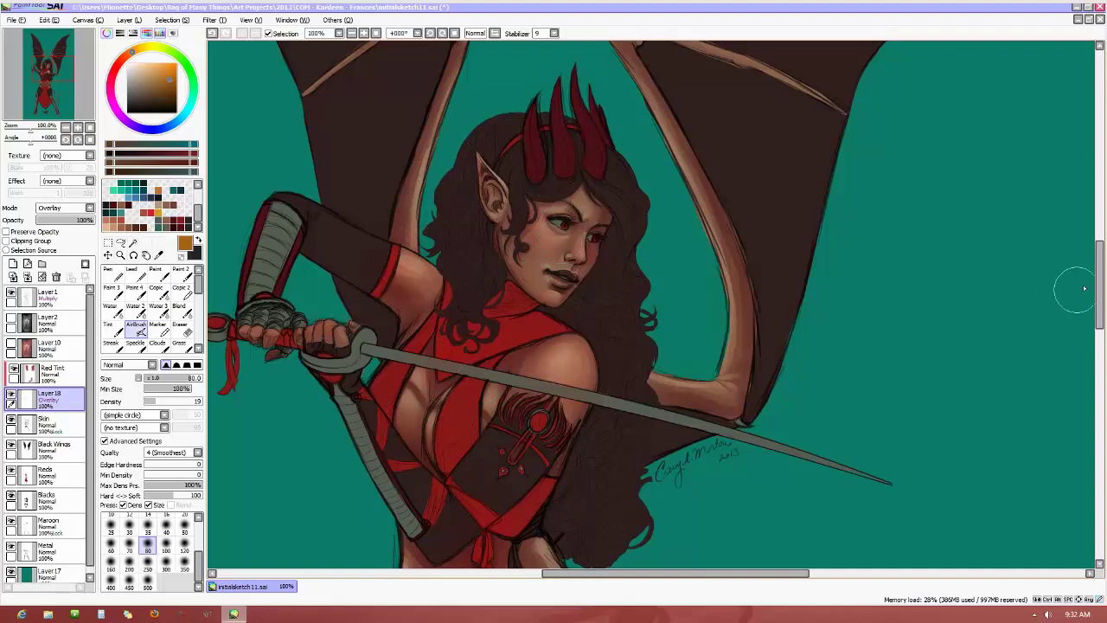
{"action": "scroll", "coordinate": [1072, 294], "scroll_direction": "down", "scroll_amount": 5}
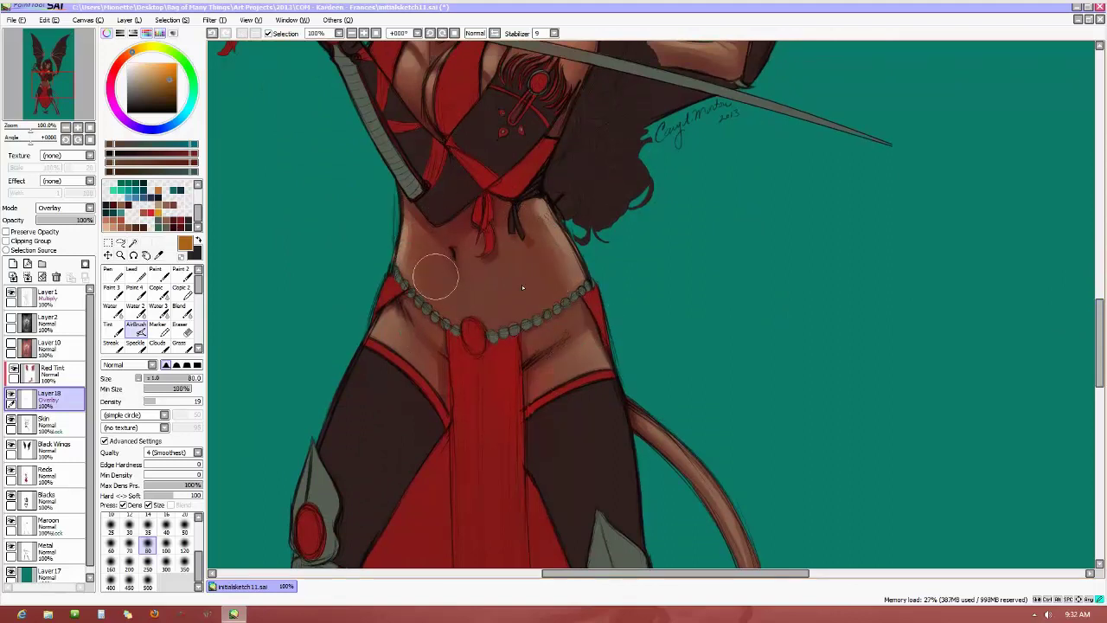
{"action": "mouse_move", "coordinate": [1097, 344]}
{"action": "left_mouse_down"}
{"action": "mouse_move", "coordinate": [1091, 225]}
{"action": "mouse_move", "coordinate": [1032, 153]}
{"action": "left_mouse_up"}
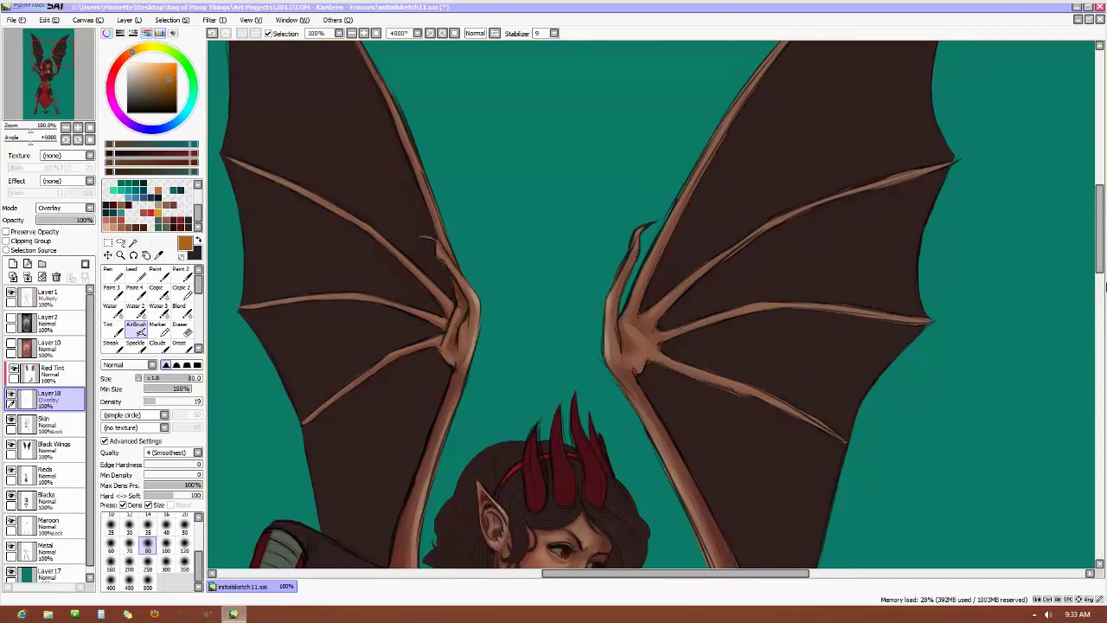
{"action": "left_click_drag", "start_coordinate": [1103, 275], "coordinate": [1100, 323]}
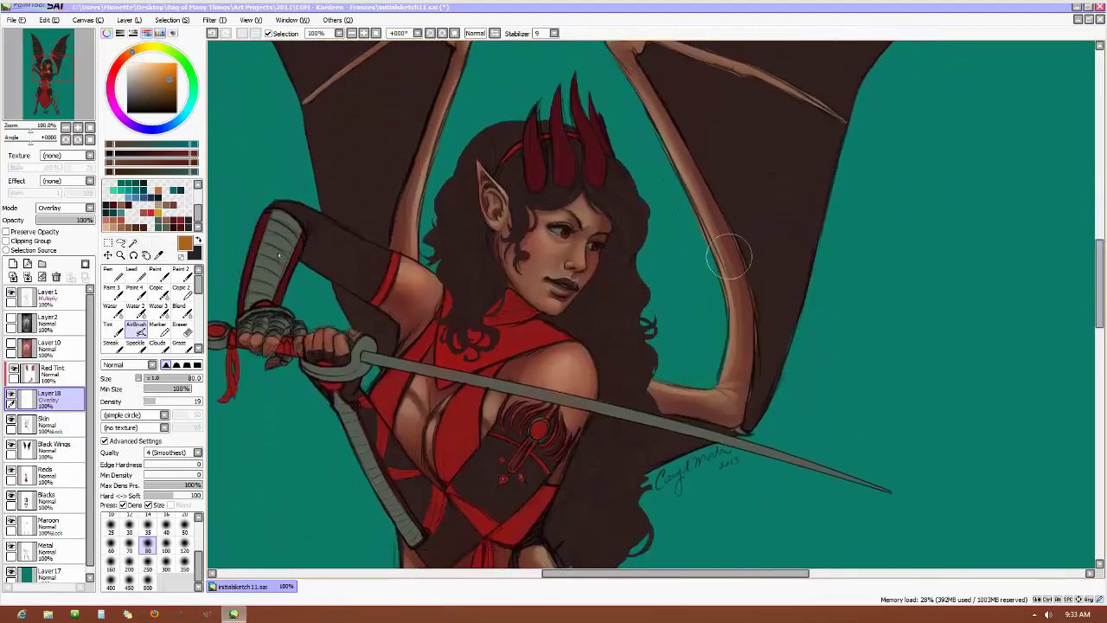
Choose a muted purple and airbrush it lightly under the near eye at size 50 on the Overlay layer
{"action": "left_click", "coordinate": [176, 123]}
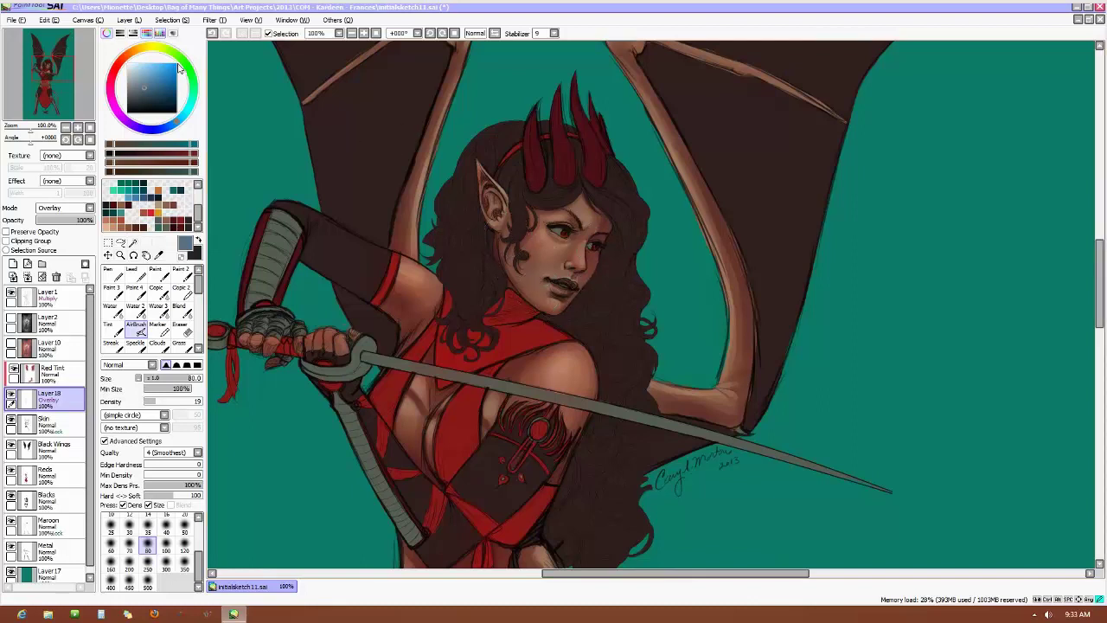
{"action": "mouse_move", "coordinate": [179, 69]}
{"action": "left_mouse_down"}
{"action": "mouse_move", "coordinate": [183, 58]}
{"action": "mouse_move", "coordinate": [148, 81]}
{"action": "left_mouse_up"}
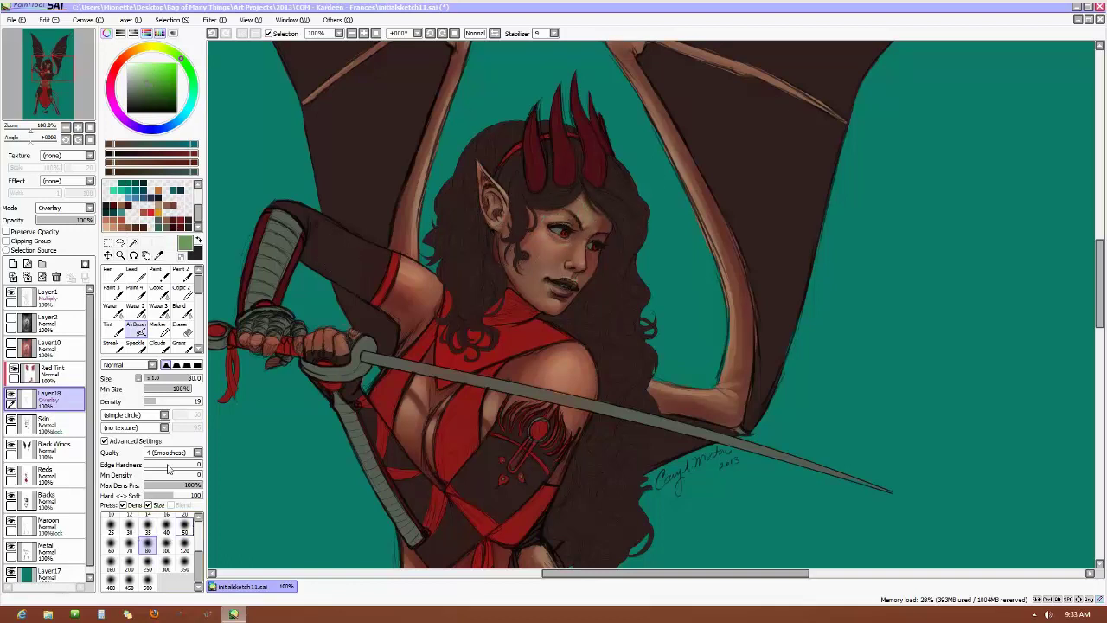
{"action": "left_click", "coordinate": [124, 120]}
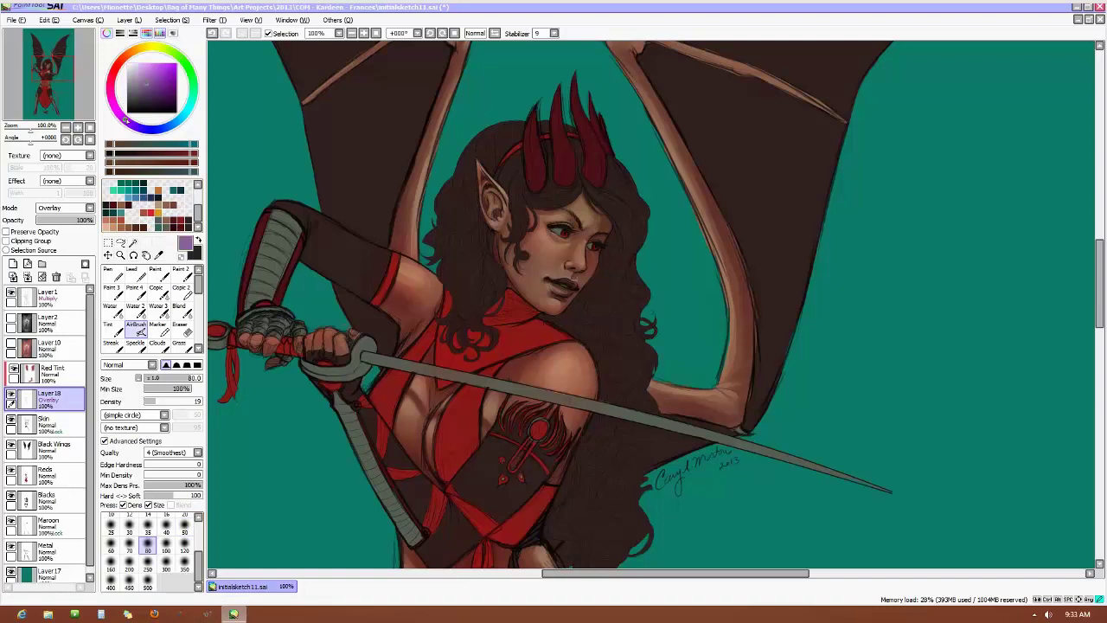
{"action": "left_click", "coordinate": [184, 525]}
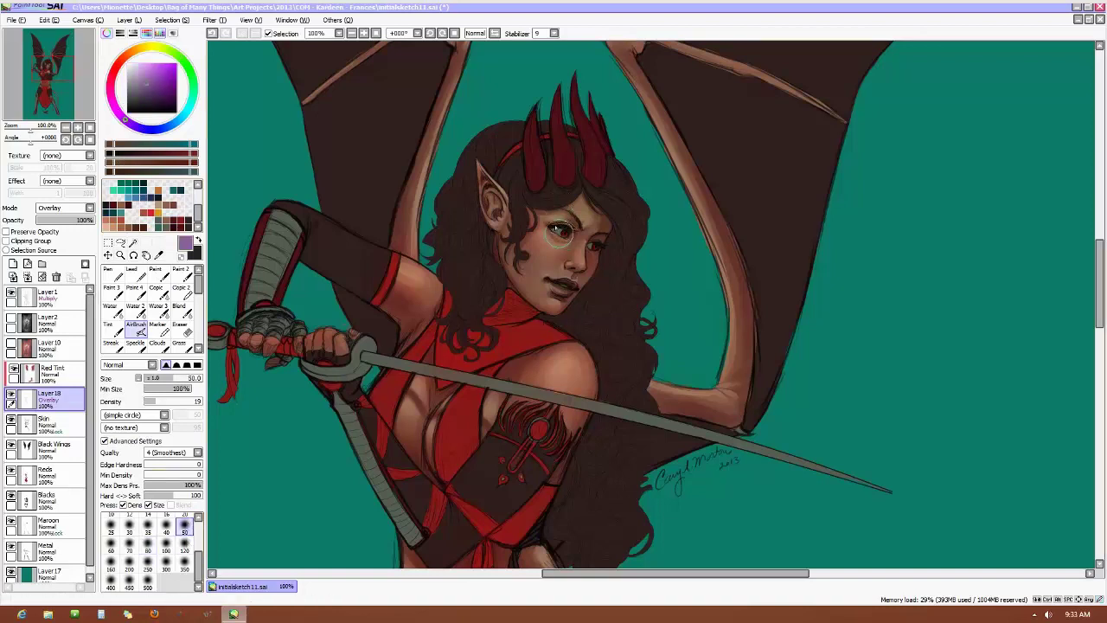
{"action": "left_click_drag", "start_coordinate": [576, 245], "coordinate": [542, 247]}
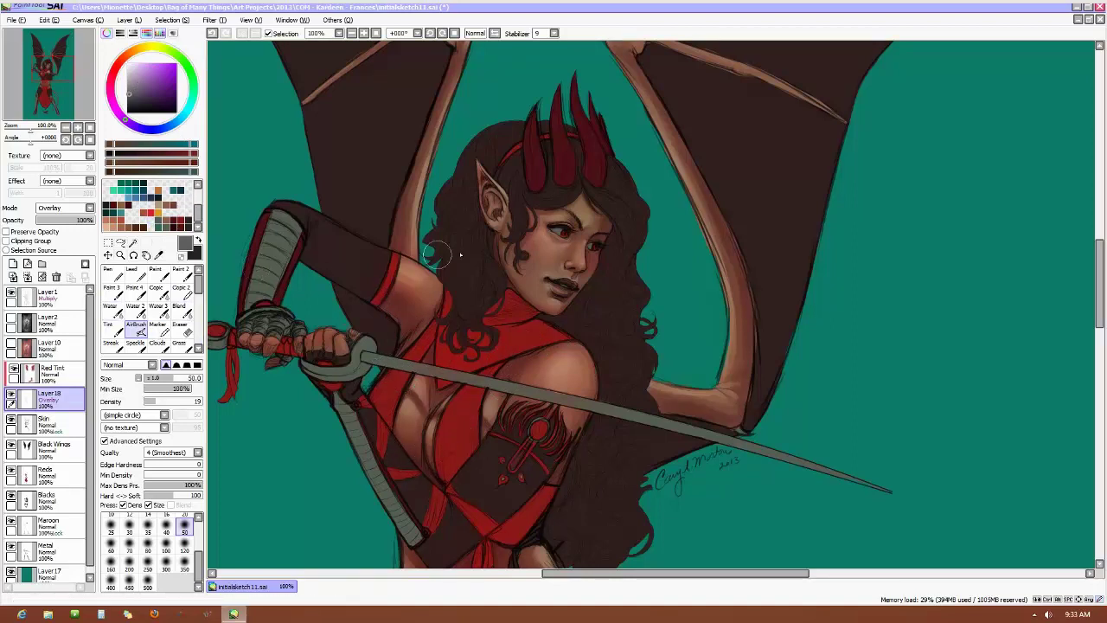
Smooth the tints on the Overlay layer using the Blend brush at size 120
{"action": "scroll", "coordinate": [437, 253], "scroll_direction": "down", "scroll_amount": 2}
{"action": "scroll", "coordinate": [744, 336], "scroll_direction": "down", "scroll_amount": 1}
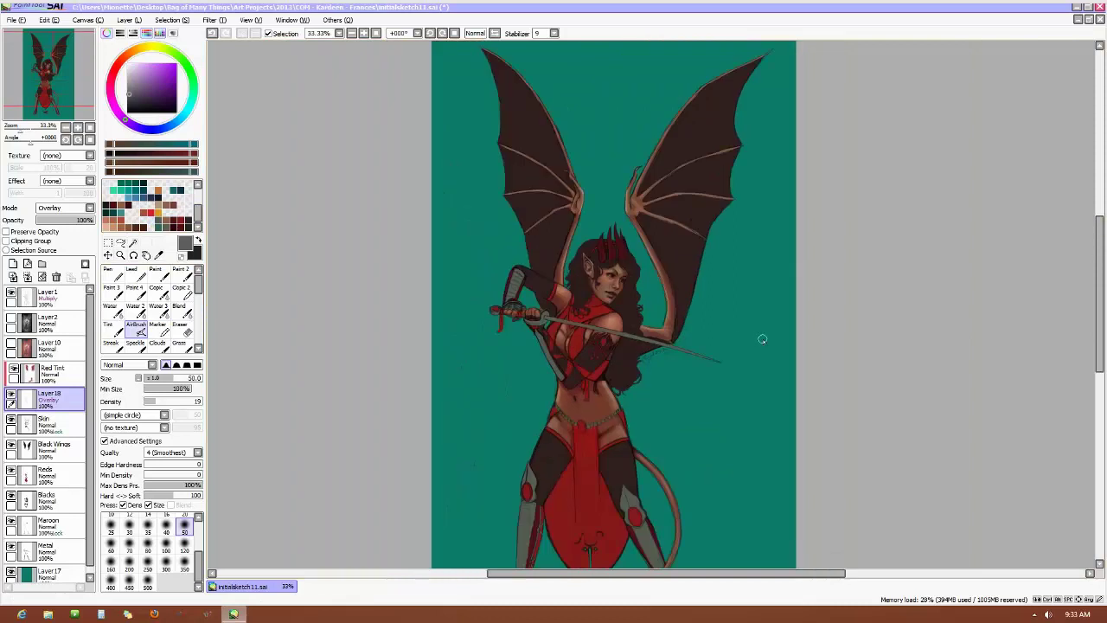
{"action": "scroll", "coordinate": [757, 342], "scroll_direction": "up", "scroll_amount": 1}
{"action": "left_click", "coordinate": [179, 309]}
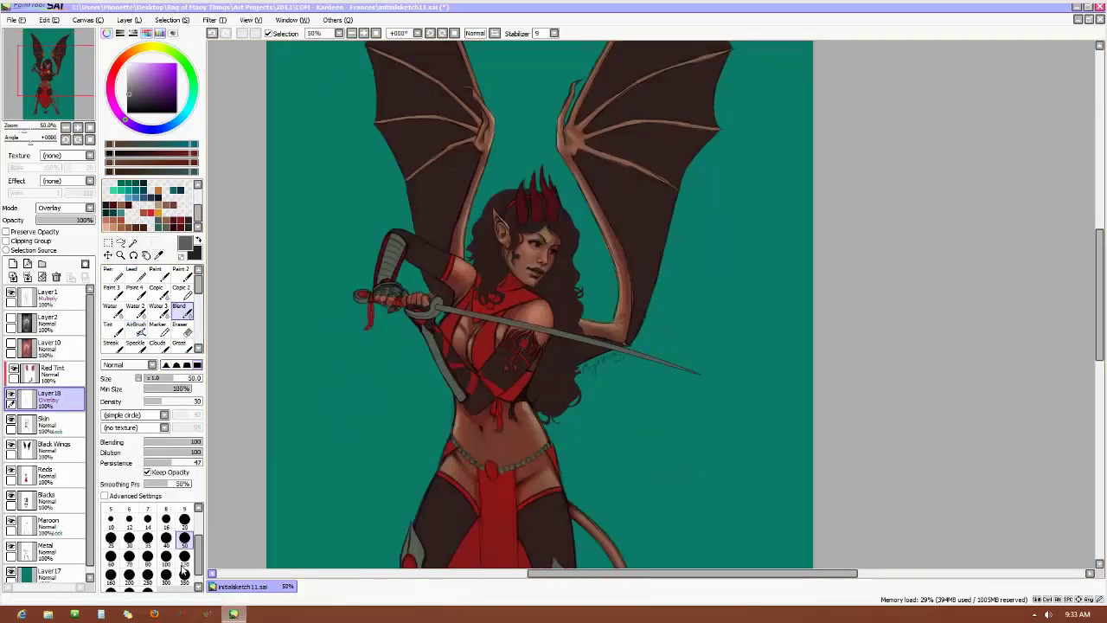
{"action": "left_click", "coordinate": [184, 556]}
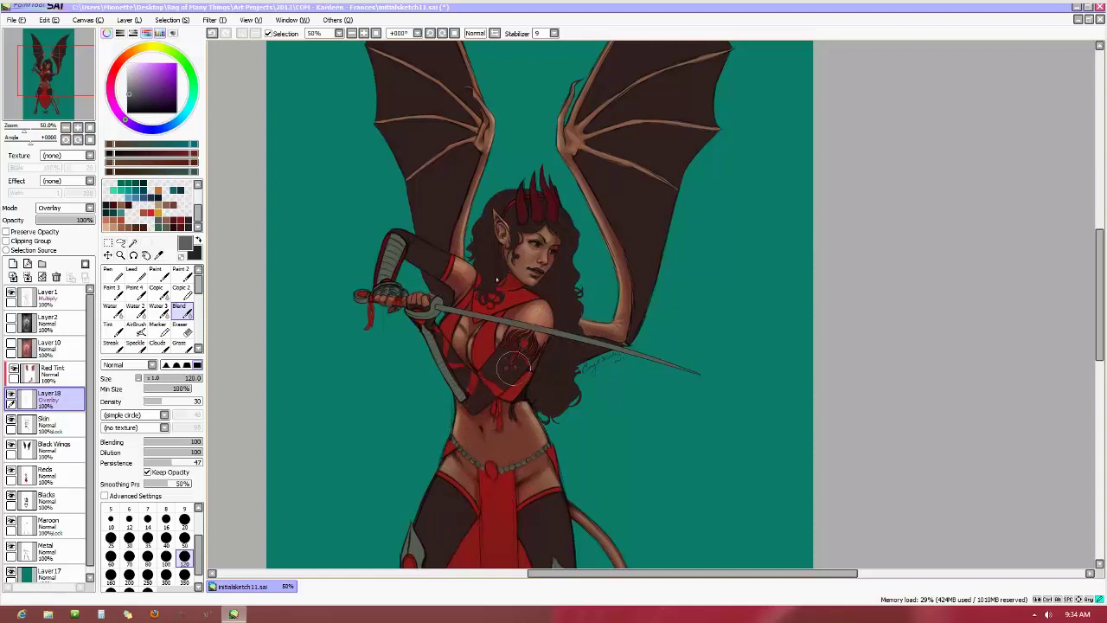
Examine the figure at different magnifications and compare the skin with and without the Overlay layer Layer18
{"action": "scroll", "coordinate": [510, 259], "scroll_direction": "up", "scroll_amount": 1}
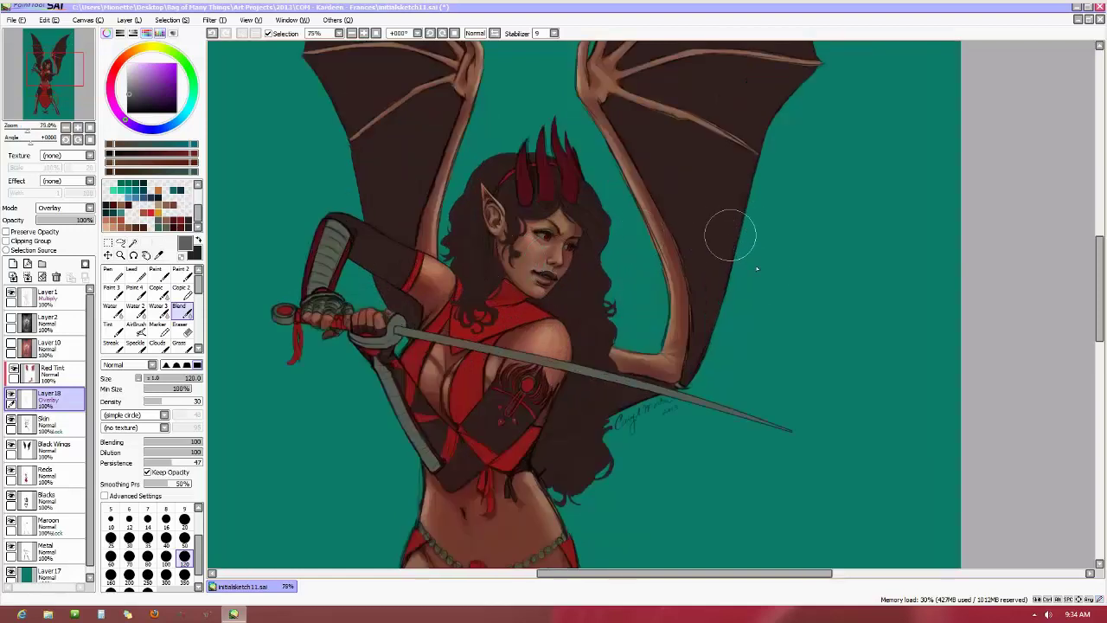
{"action": "scroll", "coordinate": [756, 269], "scroll_direction": "down", "scroll_amount": 2}
{"action": "scroll", "coordinate": [795, 337], "scroll_direction": "up", "scroll_amount": 1}
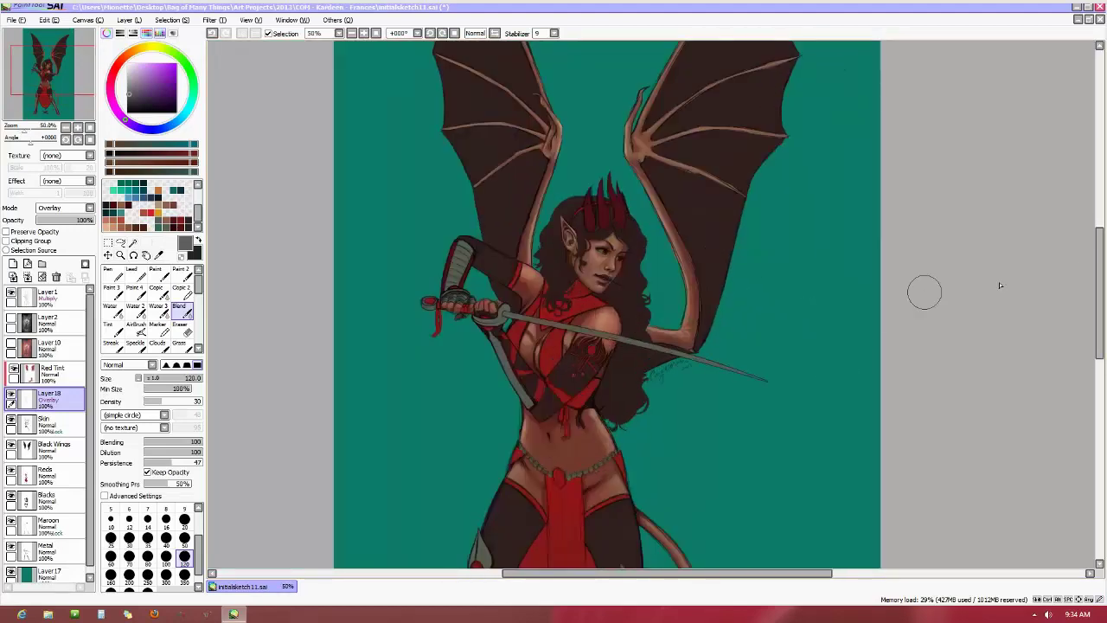
{"action": "scroll", "coordinate": [1099, 292], "scroll_direction": "down", "scroll_amount": 1}
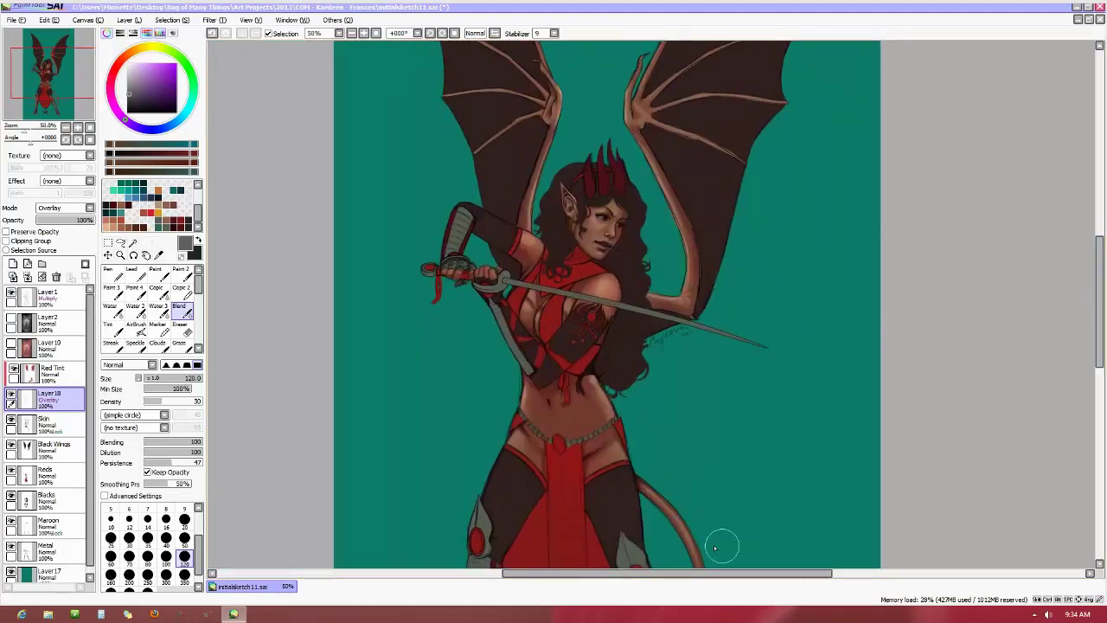
{"action": "left_click_drag", "start_coordinate": [717, 572], "coordinate": [761, 572]}
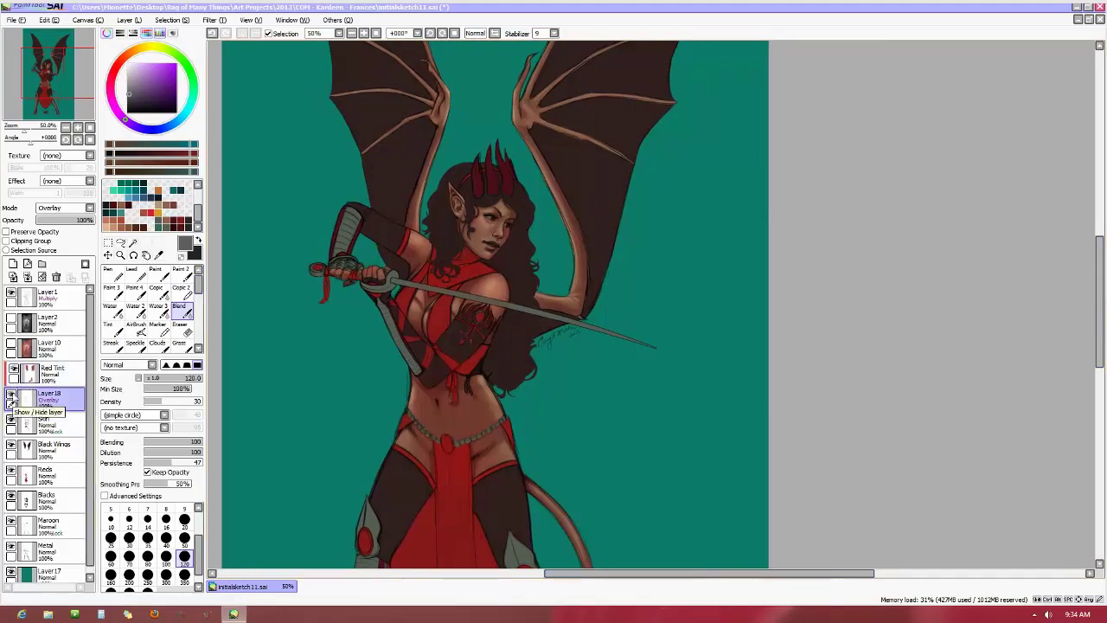
{"action": "left_click", "coordinate": [12, 397]}
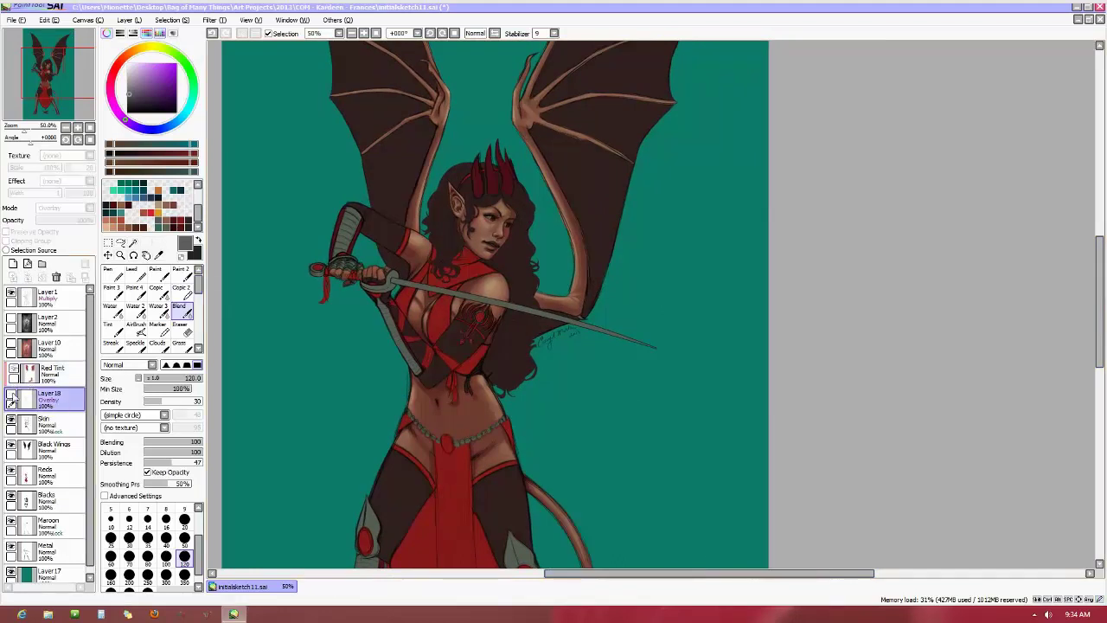
{"action": "left_click", "coordinate": [13, 398]}
{"action": "left_click", "coordinate": [12, 398]}
{"action": "left_click", "coordinate": [12, 397]}
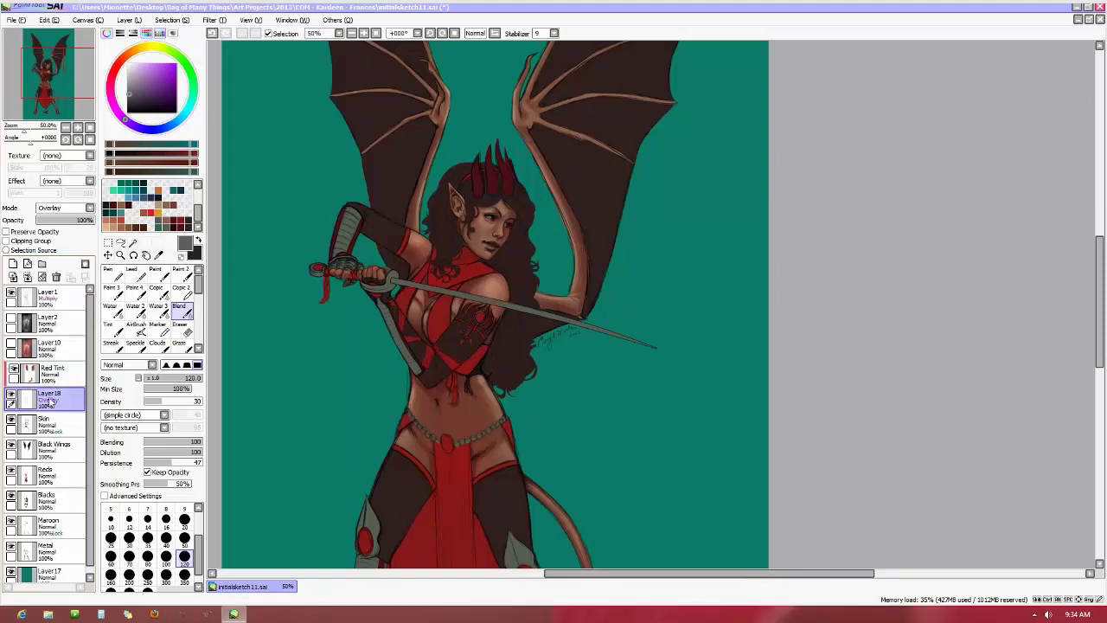
Clip Layer18 to the Skin layer and compare the skin with the clipped layer hidden and shown
{"action": "left_click", "coordinate": [6, 242]}
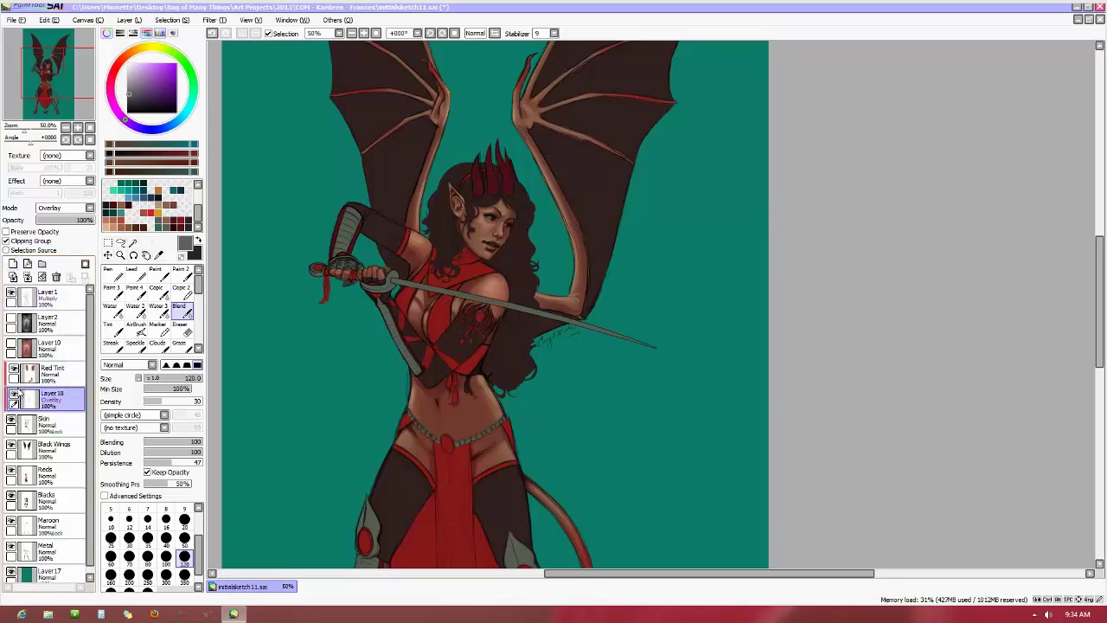
{"action": "left_click", "coordinate": [13, 399]}
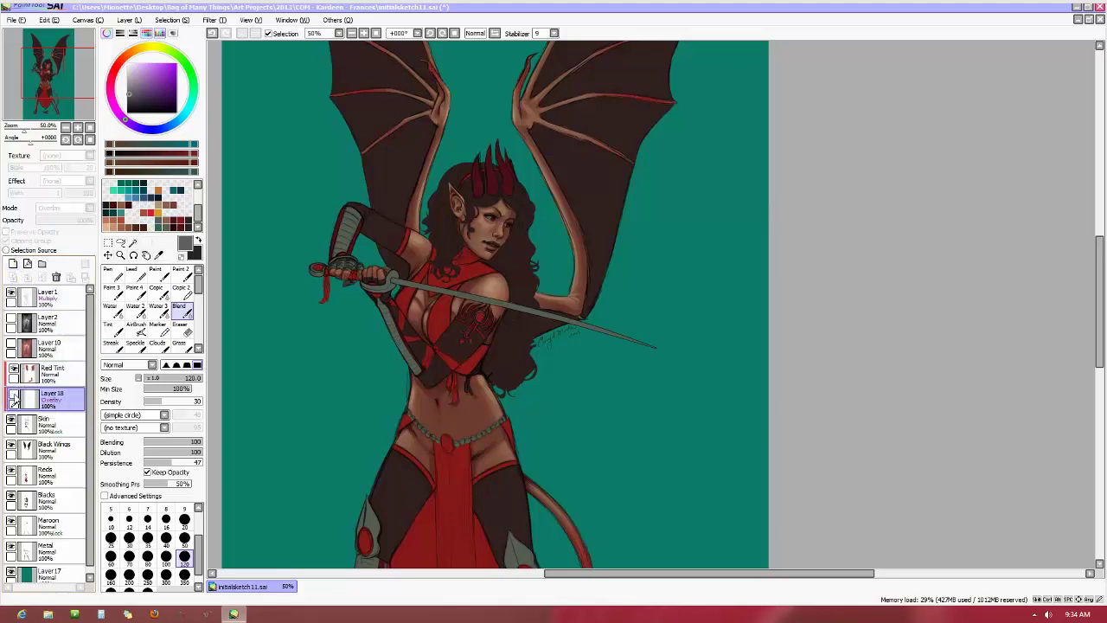
{"action": "left_click", "coordinate": [13, 399]}
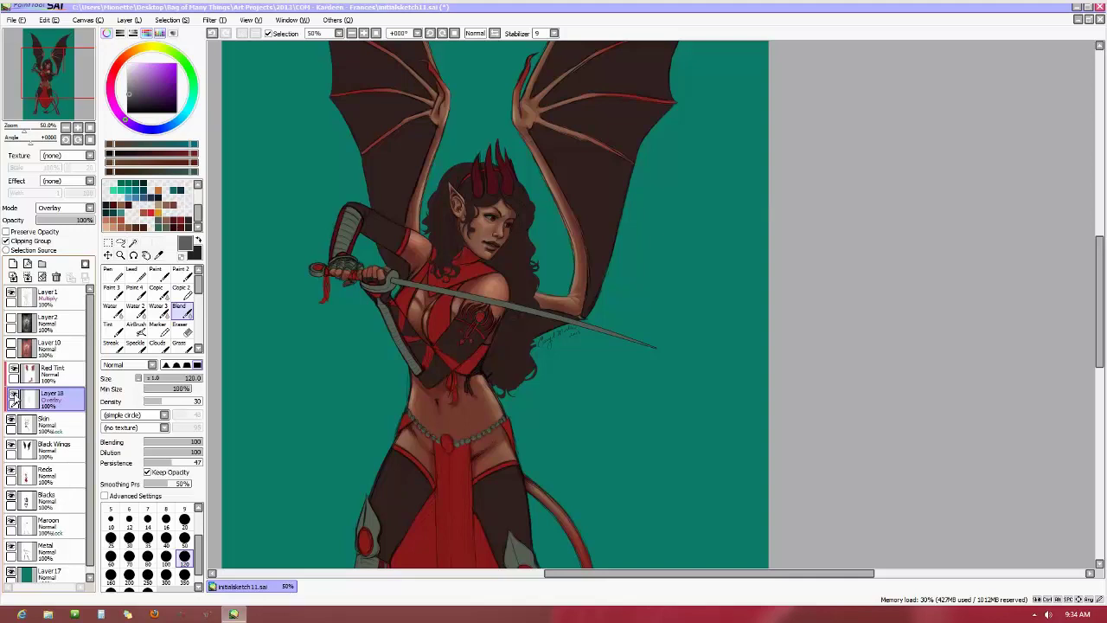
{"action": "left_click", "coordinate": [13, 399]}
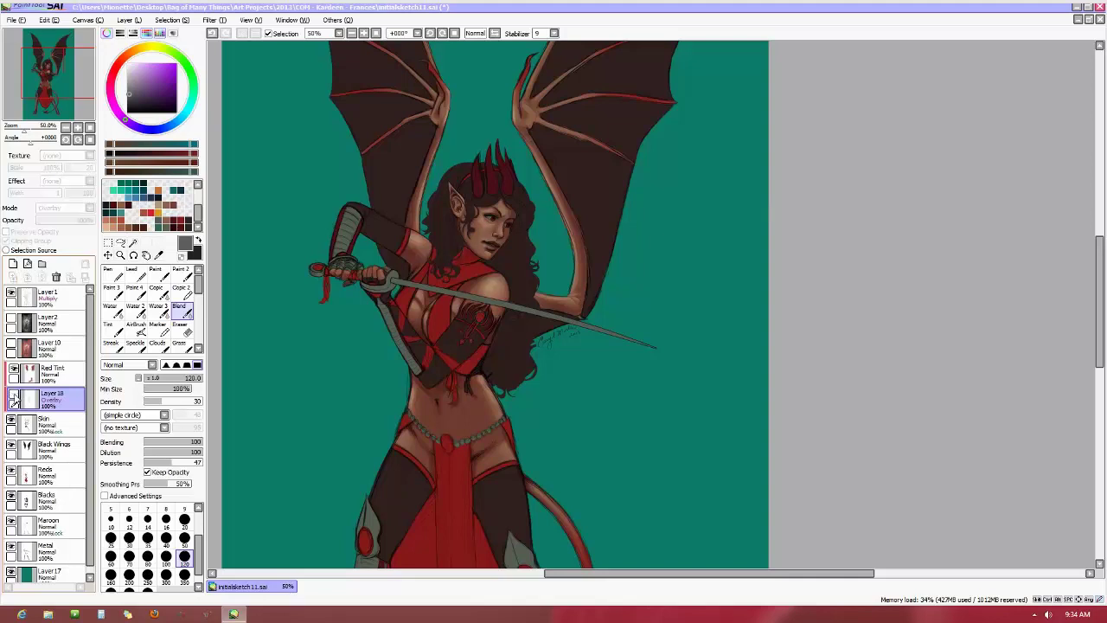
{"action": "left_click", "coordinate": [13, 399]}
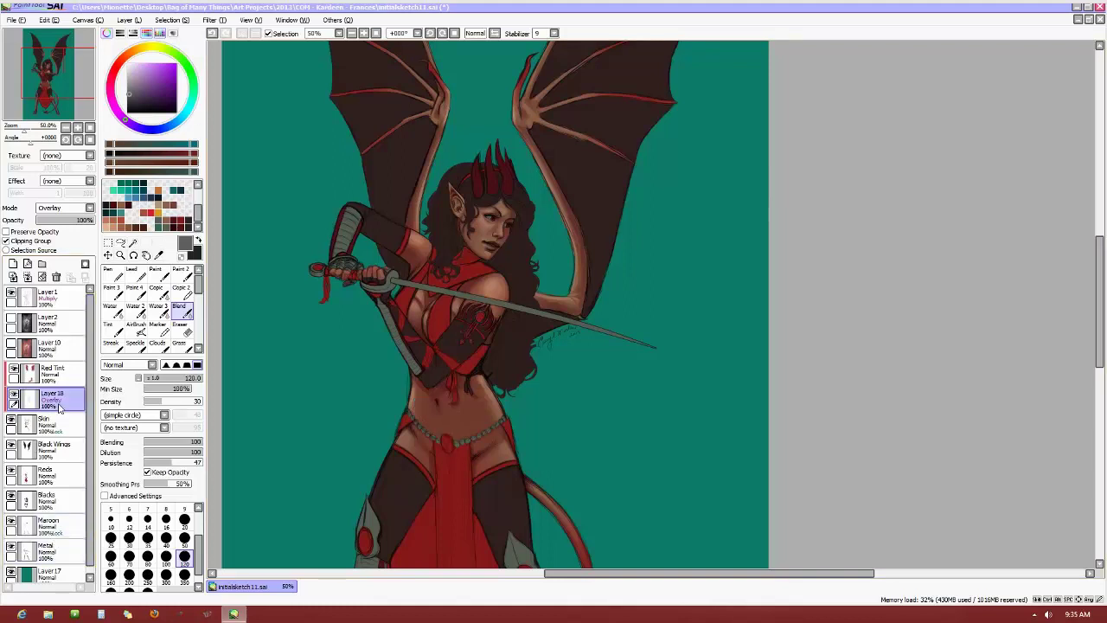
Merge the clipped Overlay layer down into the Skin layer and check the merged skin
{"action": "left_click", "coordinate": [29, 276]}
{"action": "left_click_drag", "start_coordinate": [34, 136], "coordinate": [31, 183]}
{"action": "key", "text": "Home"}
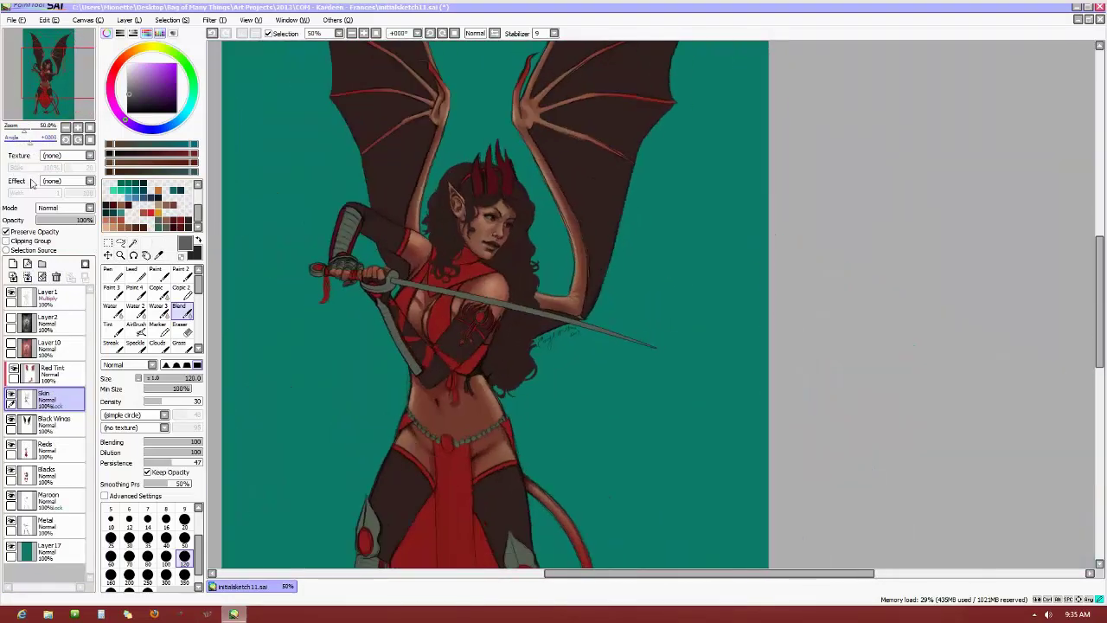
{"action": "scroll", "coordinate": [522, 232], "scroll_direction": "up", "scroll_amount": 2}
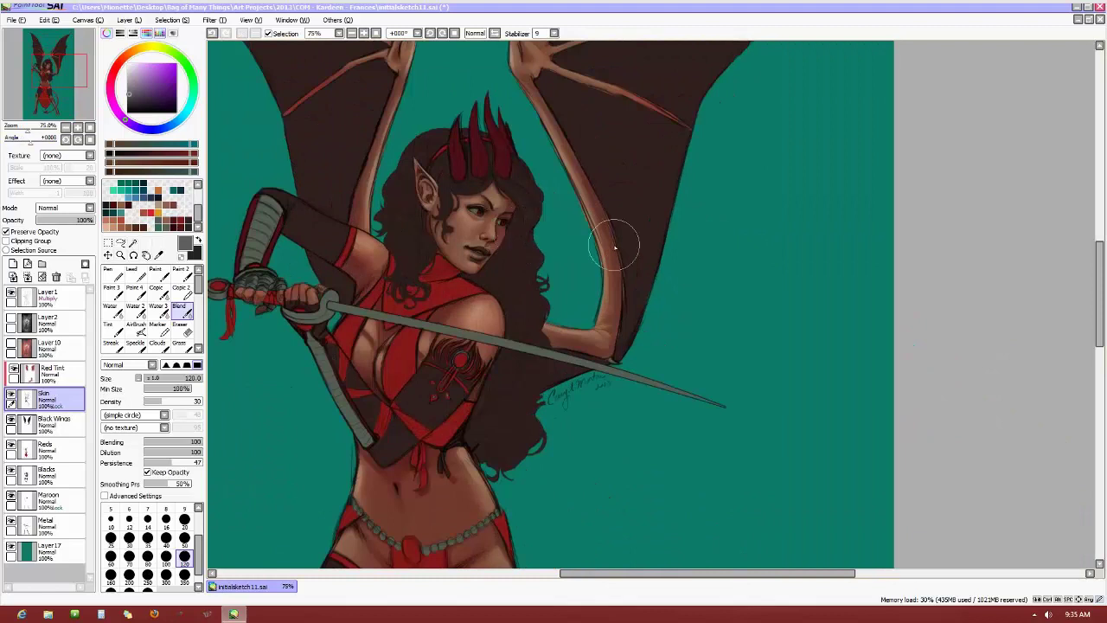
{"action": "scroll", "coordinate": [437, 253], "scroll_direction": "down", "scroll_amount": 2}
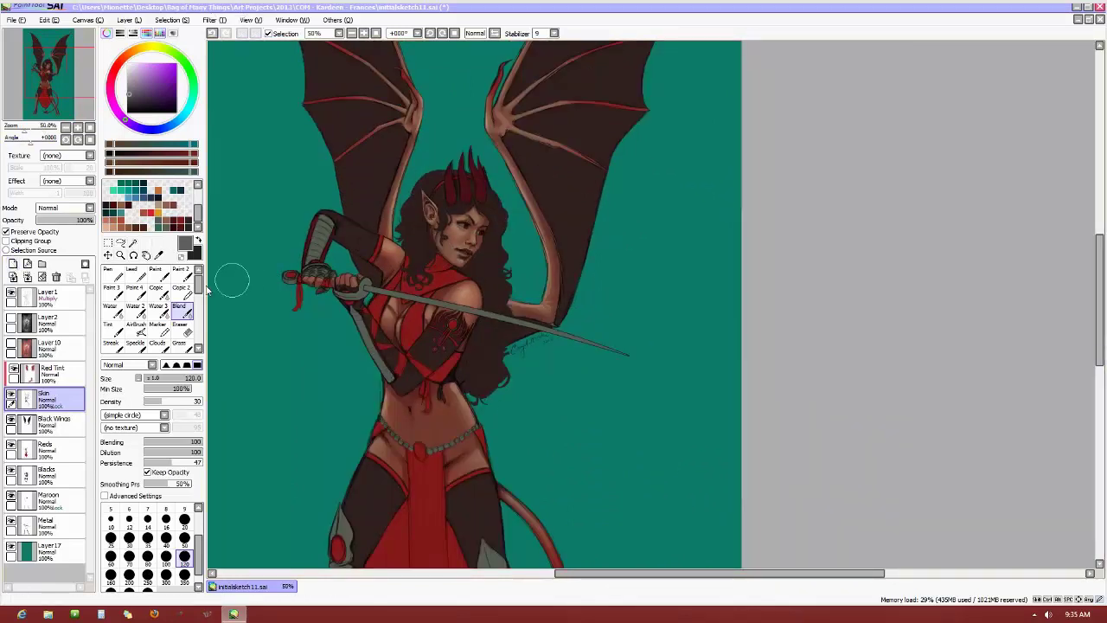
Paint a soft selection over the head and upper body with the Select brush at size 500, density 3, and hide the selection overlay
{"action": "left_click_drag", "start_coordinate": [200, 284], "coordinate": [199, 298]}
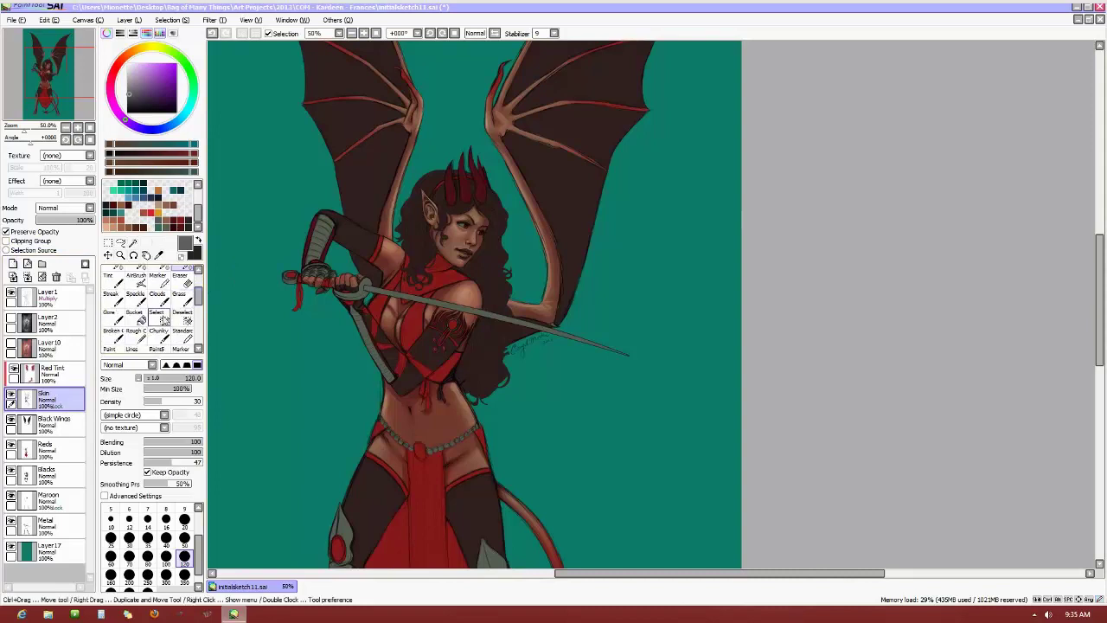
{"action": "left_click", "coordinate": [159, 316]}
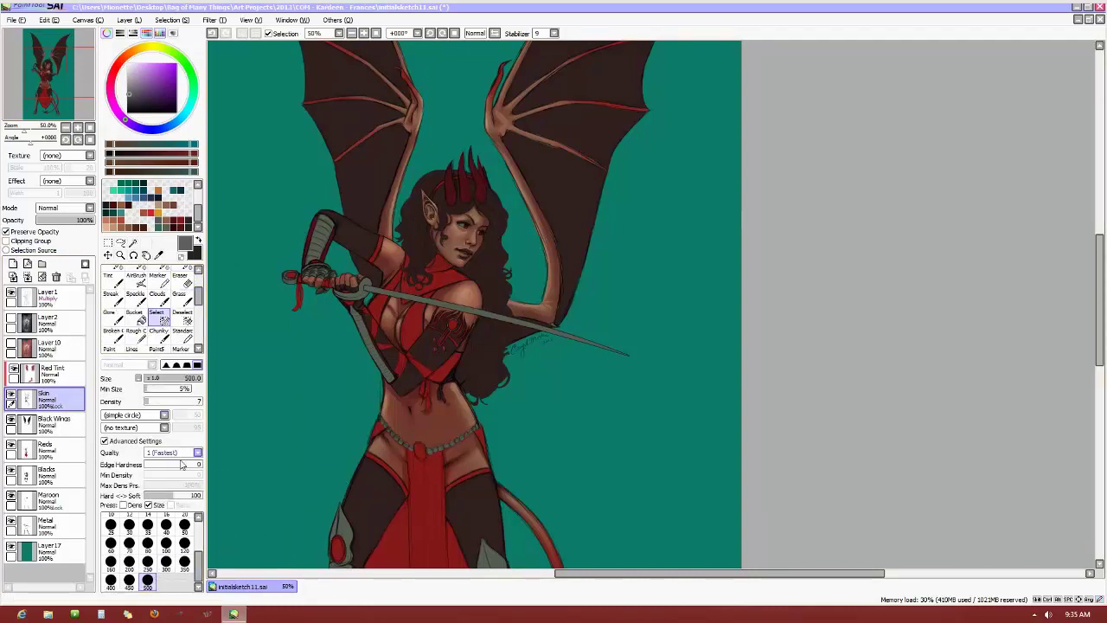
{"action": "left_click_drag", "start_coordinate": [148, 404], "coordinate": [148, 406]}
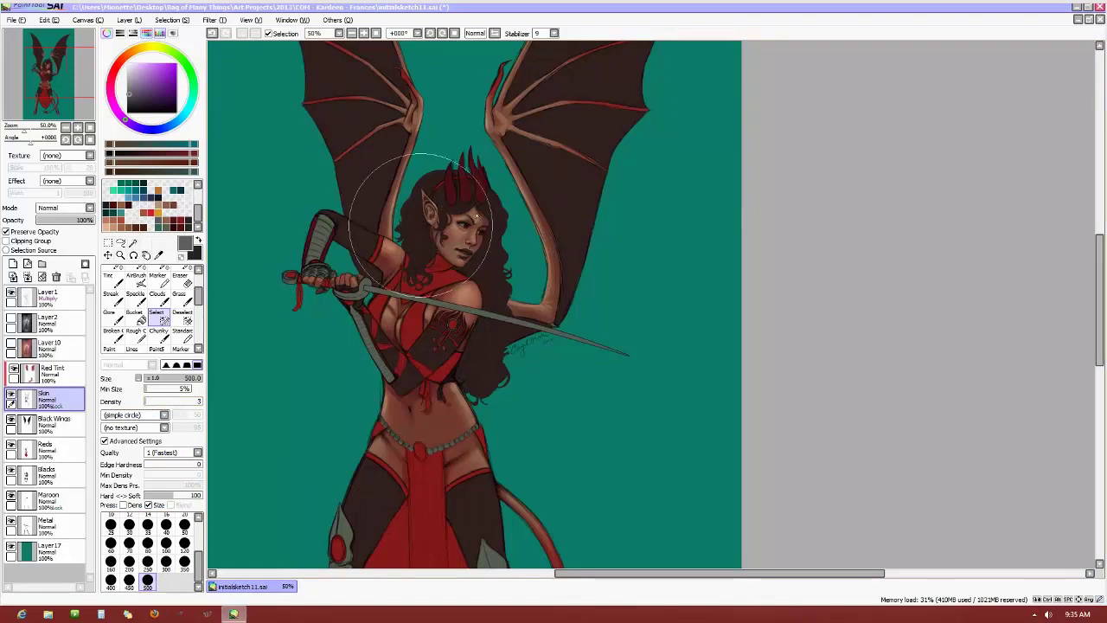
{"action": "mouse_move", "coordinate": [422, 224]}
{"action": "left_mouse_down"}
{"action": "mouse_move", "coordinate": [484, 275]}
{"action": "mouse_move", "coordinate": [419, 235]}
{"action": "mouse_move", "coordinate": [423, 270]}
{"action": "mouse_move", "coordinate": [494, 221]}
{"action": "mouse_move", "coordinate": [449, 188]}
{"action": "mouse_move", "coordinate": [431, 318]}
{"action": "mouse_move", "coordinate": [517, 270]}
{"action": "mouse_move", "coordinate": [417, 179]}
{"action": "mouse_move", "coordinate": [361, 223]}
{"action": "mouse_move", "coordinate": [484, 309]}
{"action": "mouse_move", "coordinate": [438, 170]}
{"action": "mouse_move", "coordinate": [385, 305]}
{"action": "mouse_move", "coordinate": [421, 331]}
{"action": "mouse_move", "coordinate": [508, 246]}
{"action": "mouse_move", "coordinate": [521, 255]}
{"action": "mouse_move", "coordinate": [415, 215]}
{"action": "mouse_move", "coordinate": [478, 259]}
{"action": "mouse_move", "coordinate": [450, 245]}
{"action": "mouse_move", "coordinate": [433, 217]}
{"action": "left_mouse_up"}
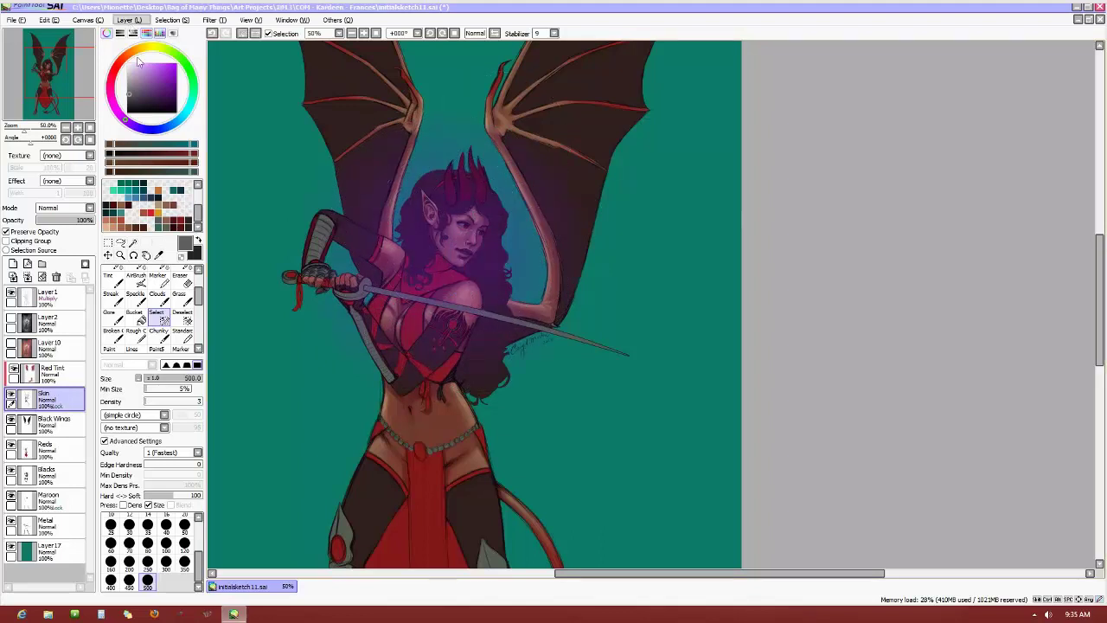
{"action": "left_click", "coordinate": [268, 33]}
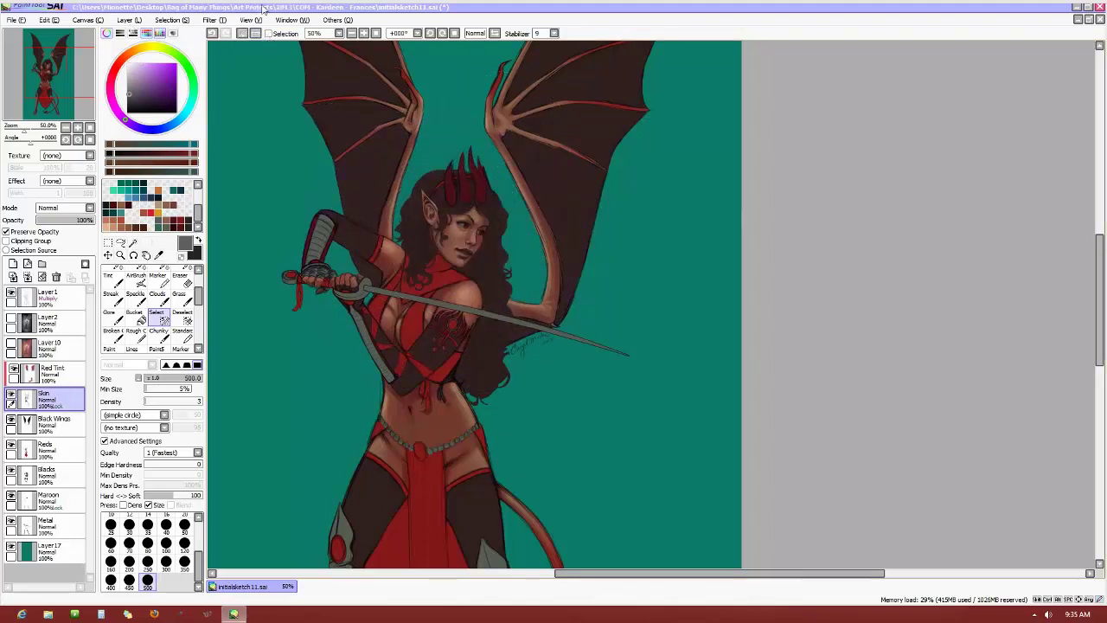
Adjust the selected skin with the Brightness and Contrast filter to Brightness +33, Contrast +36 and Color Deepen -16
{"action": "left_click", "coordinate": [251, 19]}
{"action": "left_click", "coordinate": [234, 45]}
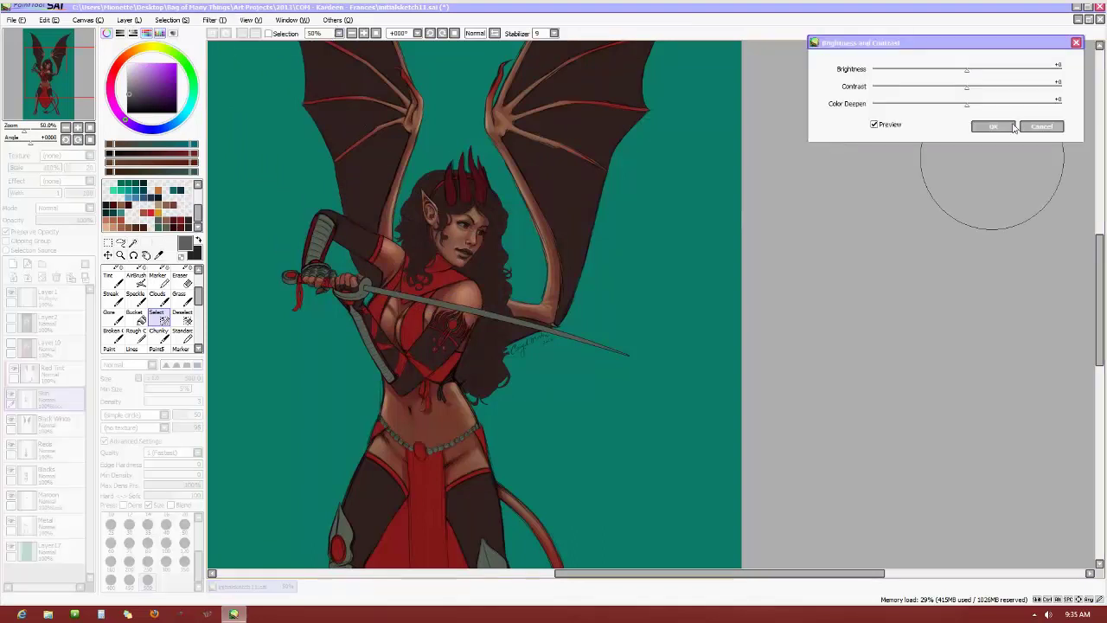
{"action": "left_click_drag", "start_coordinate": [968, 91], "coordinate": [951, 110]}
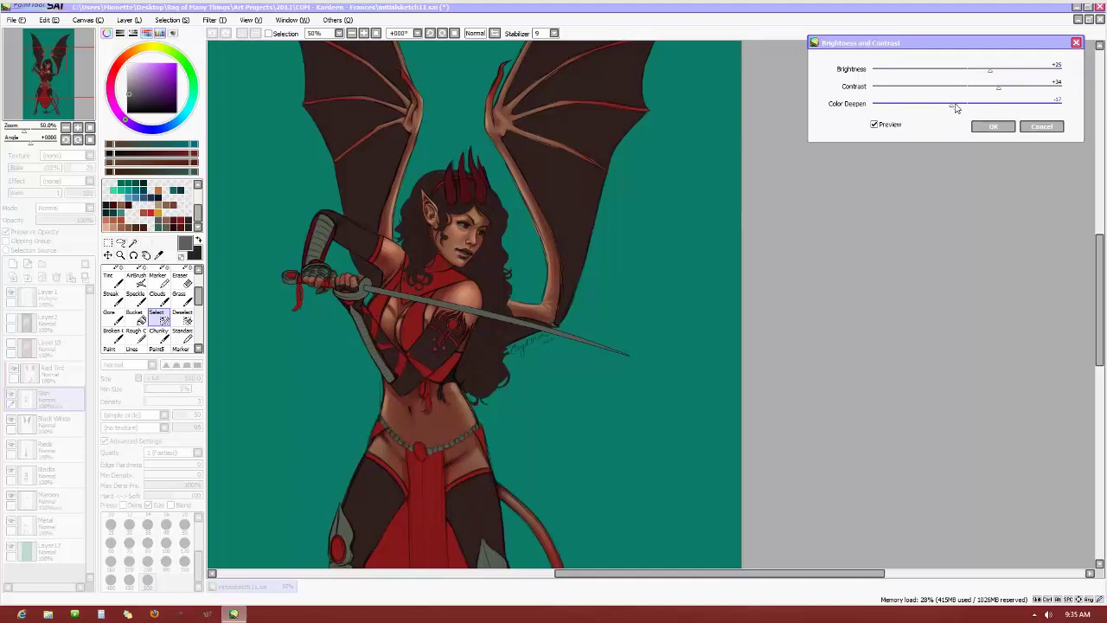
{"action": "mouse_move", "coordinate": [992, 74]}
{"action": "left_mouse_down"}
{"action": "mouse_move", "coordinate": [1012, 87]}
{"action": "mouse_move", "coordinate": [1002, 78]}
{"action": "left_mouse_up"}
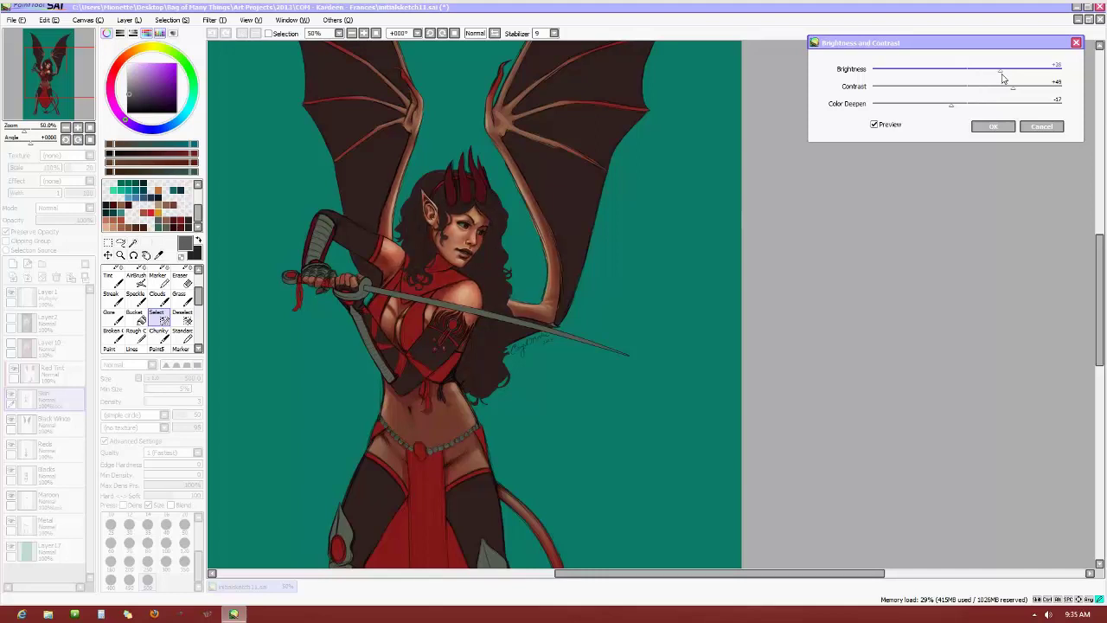
{"action": "left_click_drag", "start_coordinate": [951, 105], "coordinate": [929, 106]}
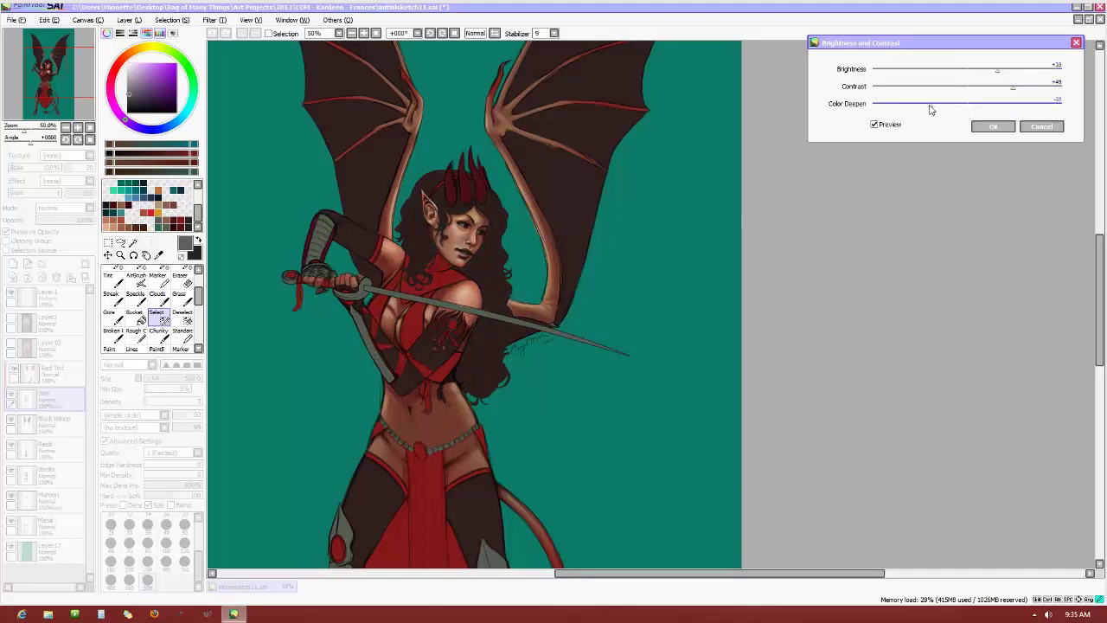
{"action": "left_click", "coordinate": [1012, 87]}
{"action": "left_click_drag", "start_coordinate": [1016, 90], "coordinate": [951, 111]}
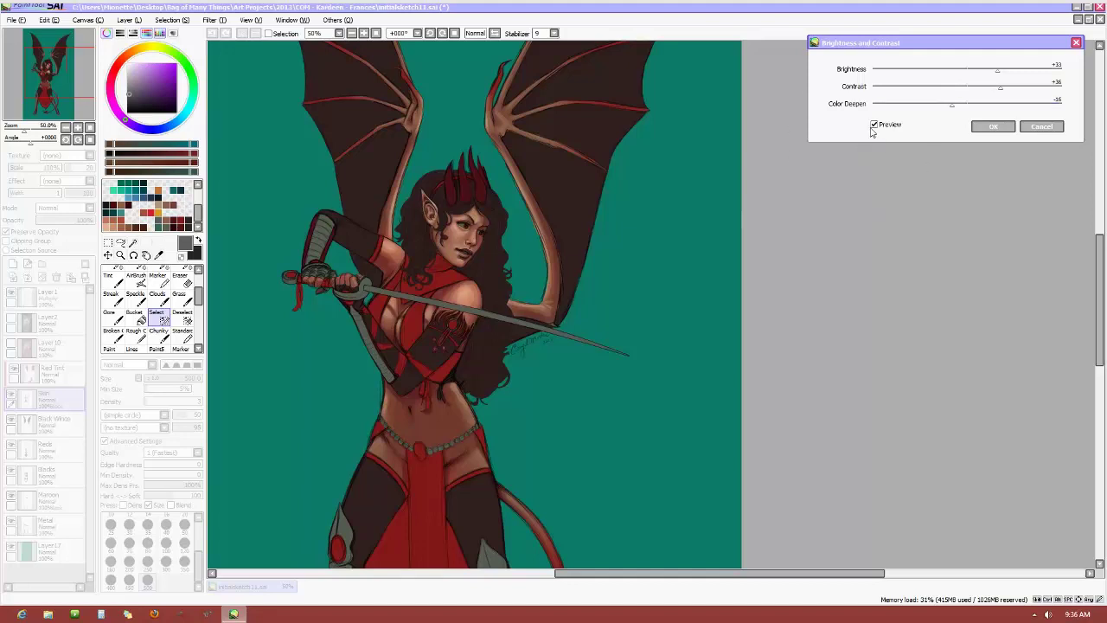
Adjust the selected skin to Brightness +26, Contrast +39 and Color Deepen -28, comparing it with the filter preview off and on
{"action": "left_click", "coordinate": [993, 94]}
{"action": "left_click", "coordinate": [964, 108]}
{"action": "left_click_drag", "start_coordinate": [952, 110], "coordinate": [993, 76]}
{"action": "left_click", "coordinate": [1001, 91]}
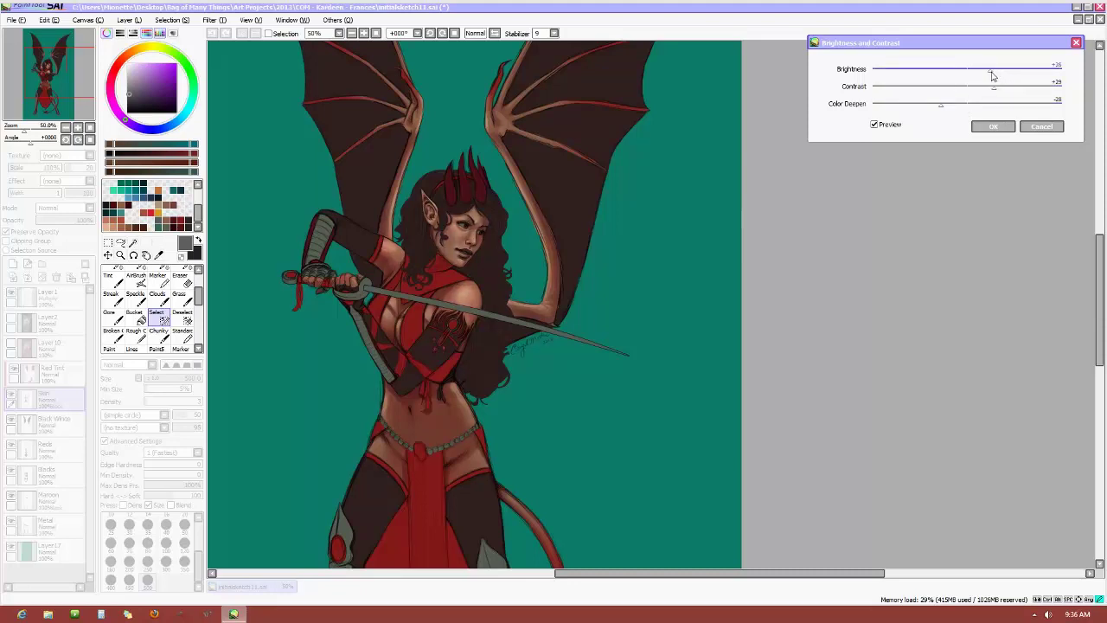
{"action": "left_click", "coordinate": [993, 92]}
{"action": "left_click", "coordinate": [876, 126]}
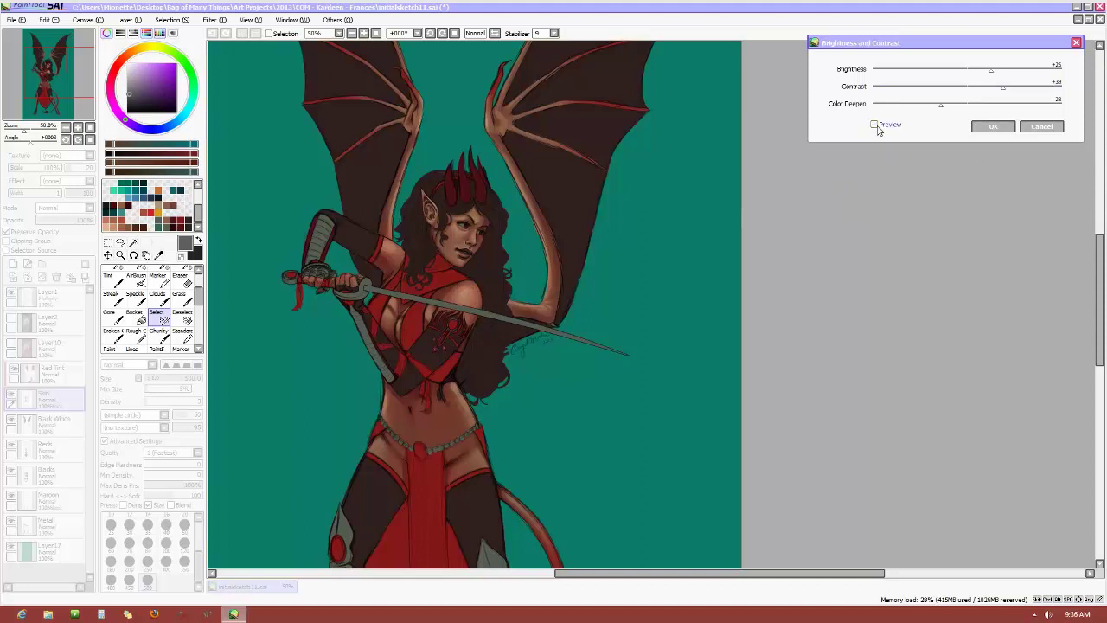
{"action": "left_click", "coordinate": [874, 124]}
{"action": "scroll", "coordinate": [657, 178], "scroll_direction": "down", "scroll_amount": 1}
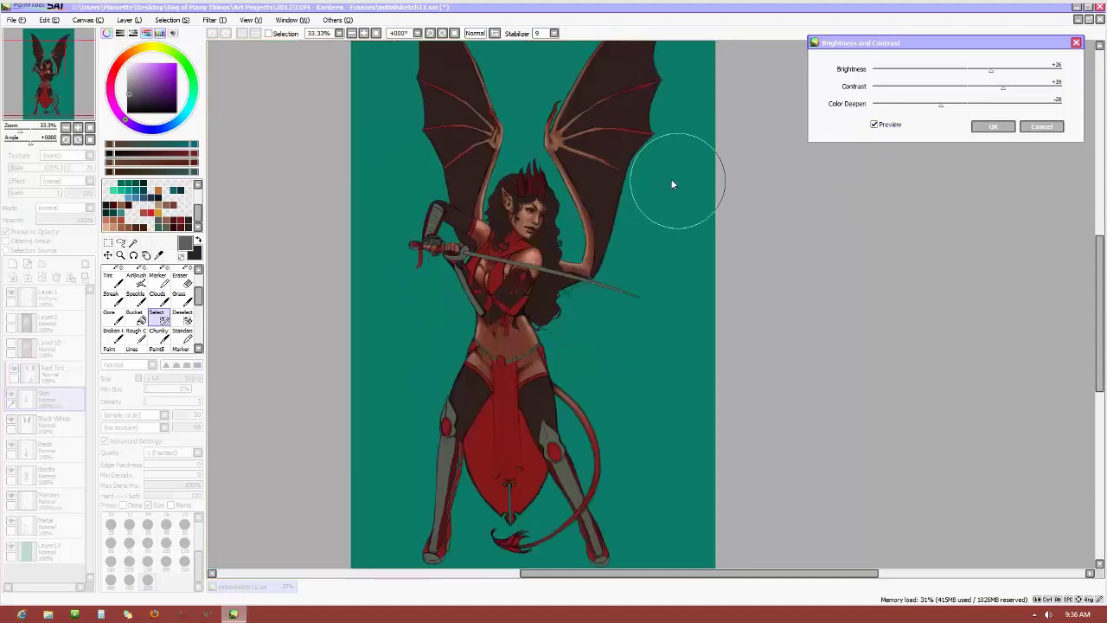
{"action": "scroll", "coordinate": [673, 185], "scroll_direction": "up", "scroll_amount": 1}
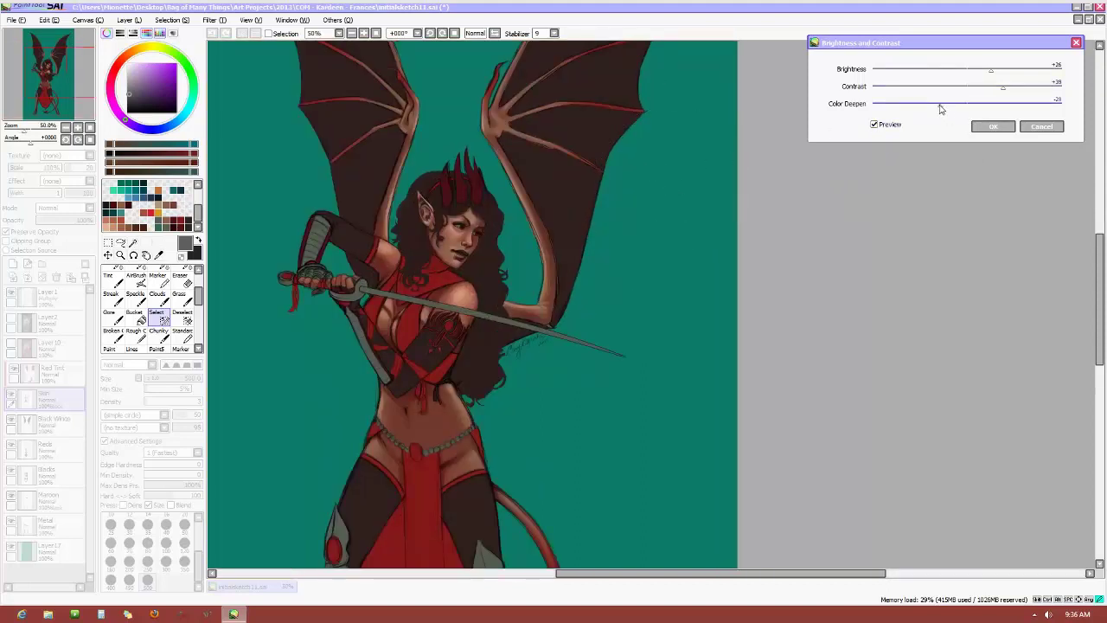
Try a Color Deepen of -37 on the selected skin and compare it with the filter preview off and on
{"action": "left_click_drag", "start_coordinate": [940, 105], "coordinate": [930, 112]}
{"action": "left_click", "coordinate": [874, 125]}
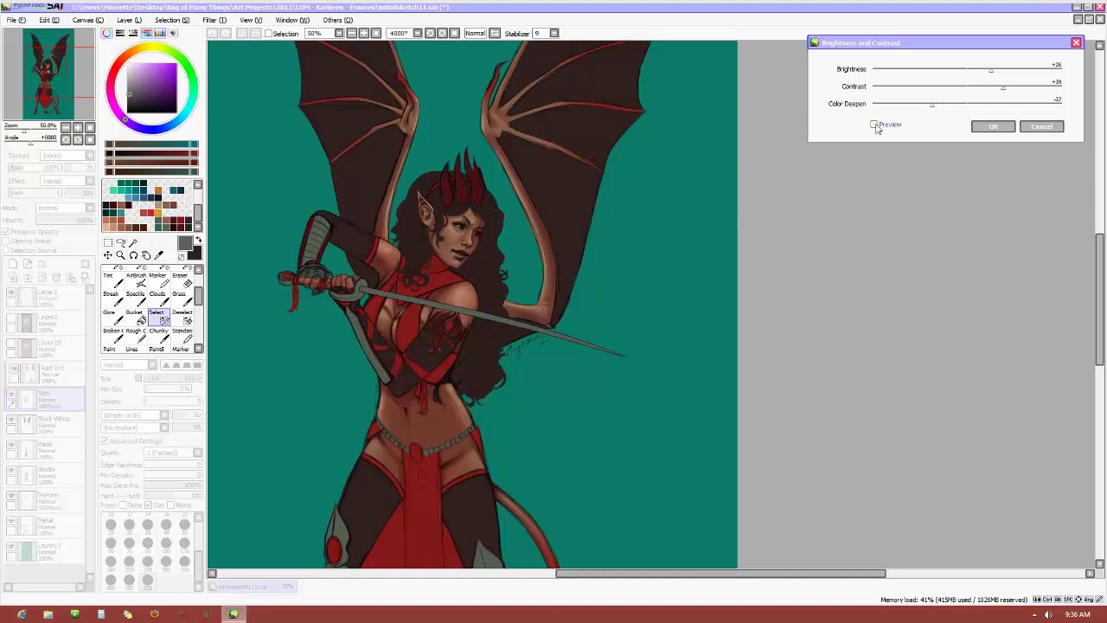
{"action": "left_click", "coordinate": [874, 124]}
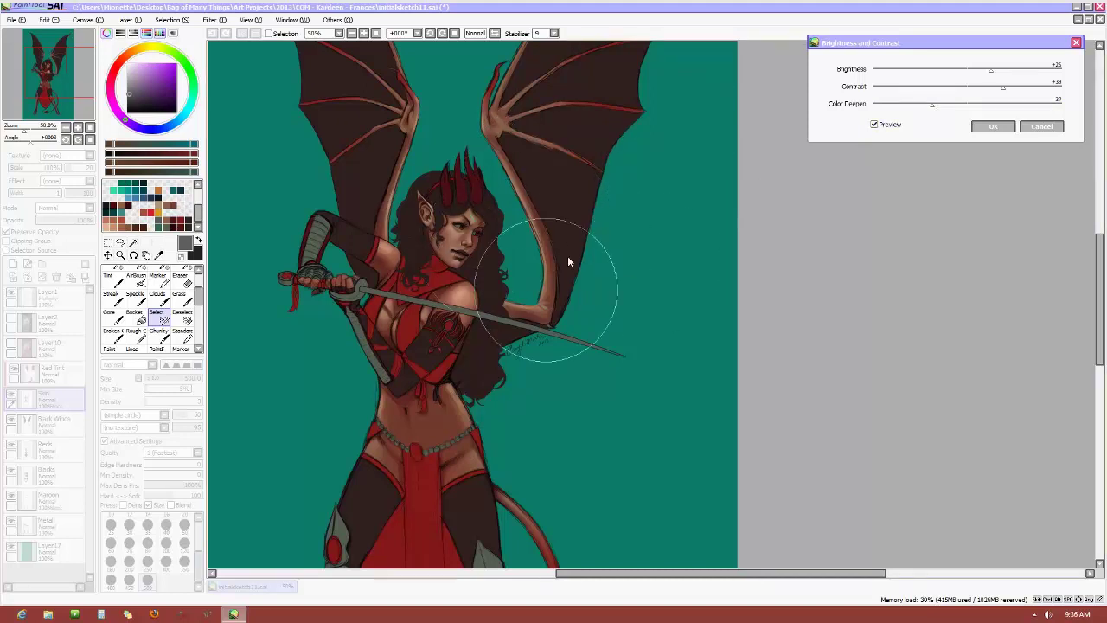
Set Color Deepen to -26, compare the preview off and on, then apply the filter and check the whole figure
{"action": "left_click", "coordinate": [934, 105]}
{"action": "mouse_move", "coordinate": [876, 110]}
{"action": "left_mouse_down"}
{"action": "mouse_move", "coordinate": [985, 126]}
{"action": "mouse_move", "coordinate": [967, 126]}
{"action": "left_mouse_up"}
{"action": "mouse_move", "coordinate": [962, 126]}
{"action": "left_mouse_down"}
{"action": "mouse_move", "coordinate": [890, 128]}
{"action": "mouse_move", "coordinate": [935, 130]}
{"action": "left_mouse_up"}
{"action": "left_click_drag", "start_coordinate": [942, 130], "coordinate": [942, 129]}
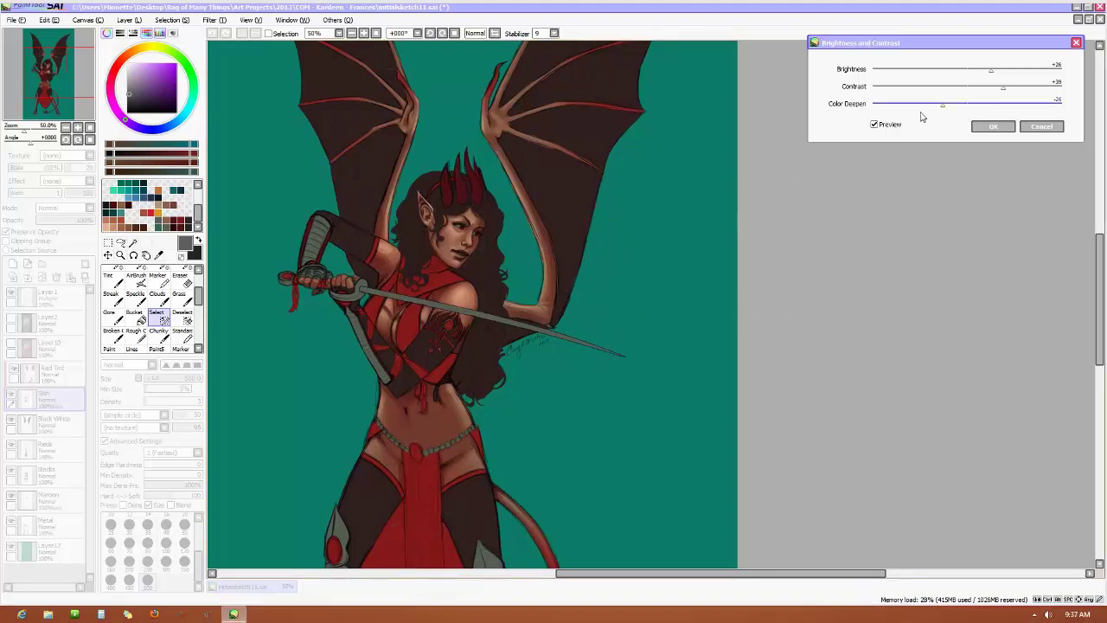
{"action": "left_click", "coordinate": [875, 126]}
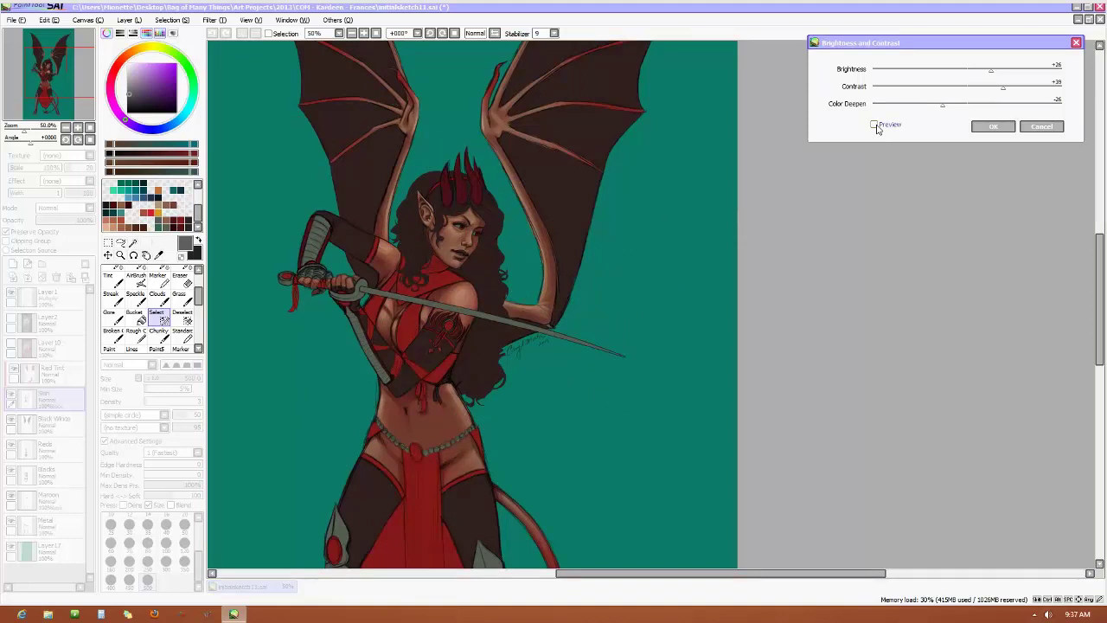
{"action": "left_click", "coordinate": [875, 125]}
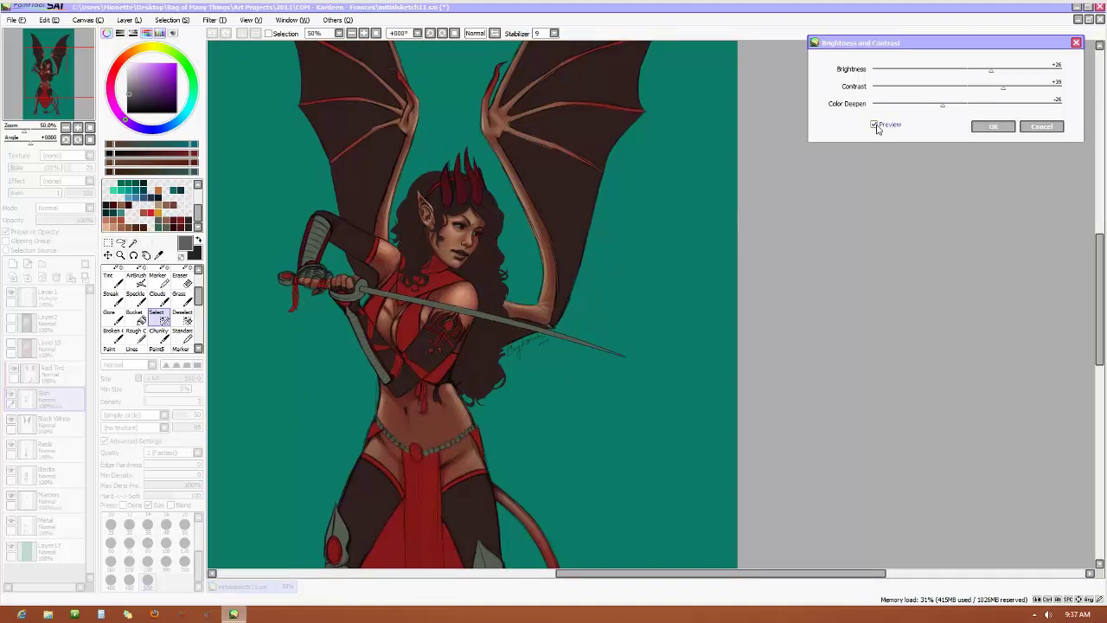
{"action": "left_click", "coordinate": [992, 126]}
{"action": "scroll", "coordinate": [761, 273], "scroll_direction": "down", "scroll_amount": 1}
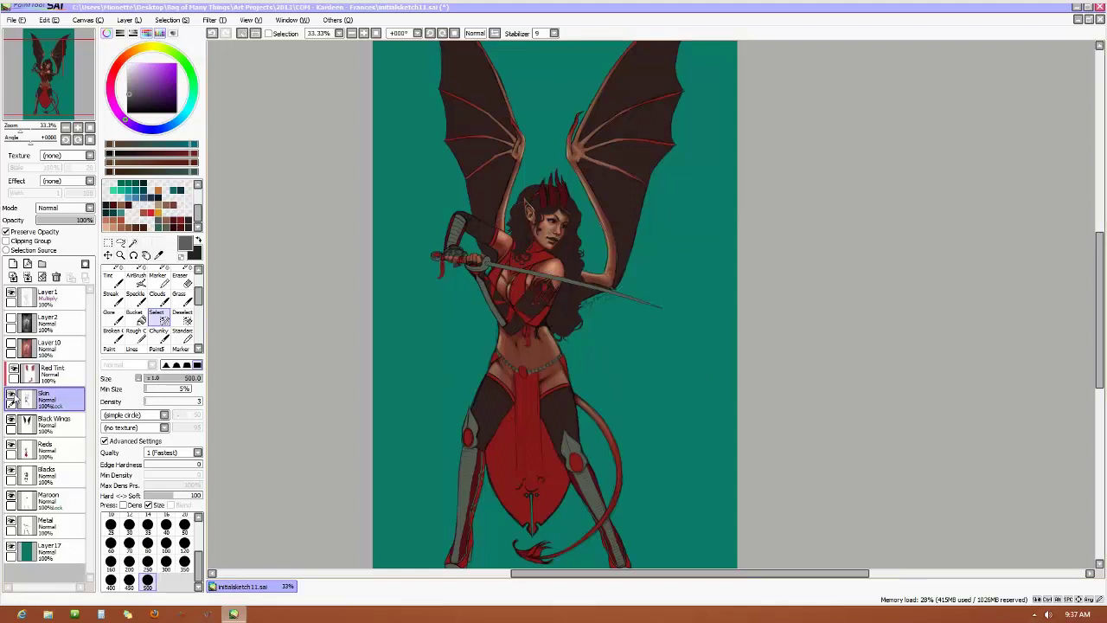
{"action": "scroll", "coordinate": [505, 271], "scroll_direction": "up", "scroll_amount": 1}
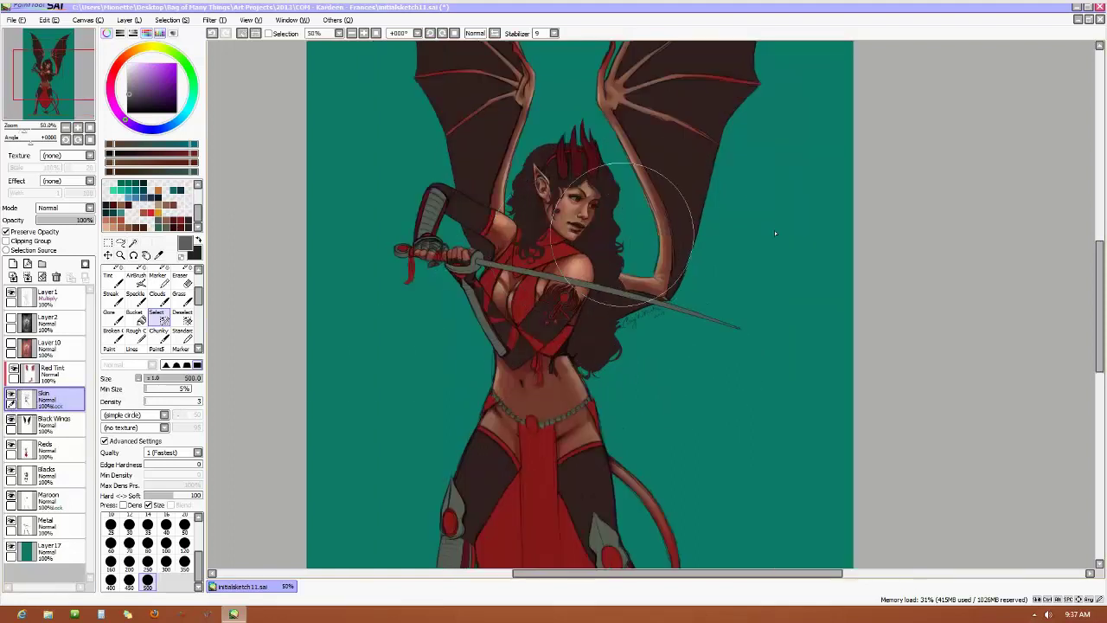
{"action": "mouse_move", "coordinate": [1100, 276]}
{"action": "left_mouse_down"}
{"action": "mouse_move", "coordinate": [1101, 190]}
{"action": "mouse_move", "coordinate": [1104, 318]}
{"action": "mouse_move", "coordinate": [1103, 278]}
{"action": "left_mouse_up"}
Select the teal background layer, Layer17, and try darkening it with the Hue and Saturation filter's Luminescence setting
{"action": "left_click", "coordinate": [47, 551]}
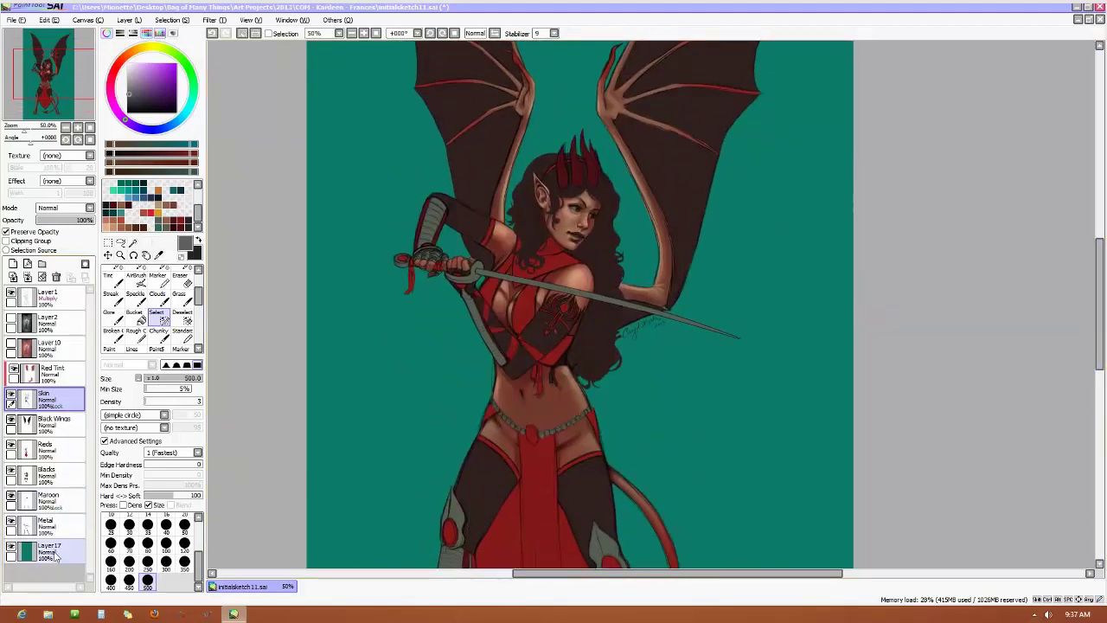
{"action": "left_click", "coordinate": [214, 20]}
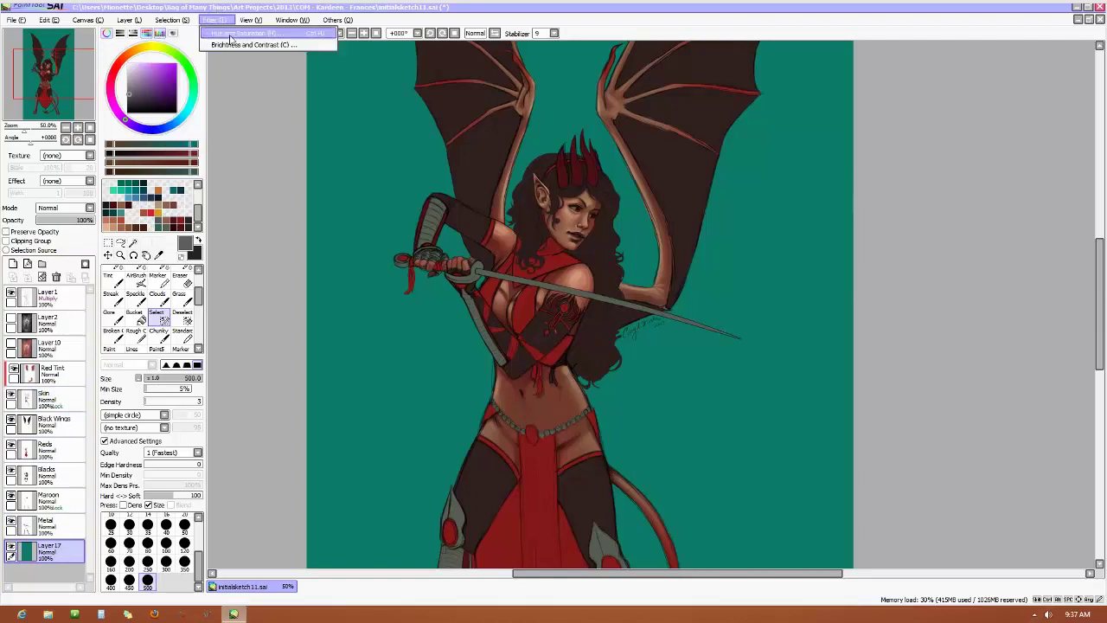
{"action": "left_click", "coordinate": [232, 35]}
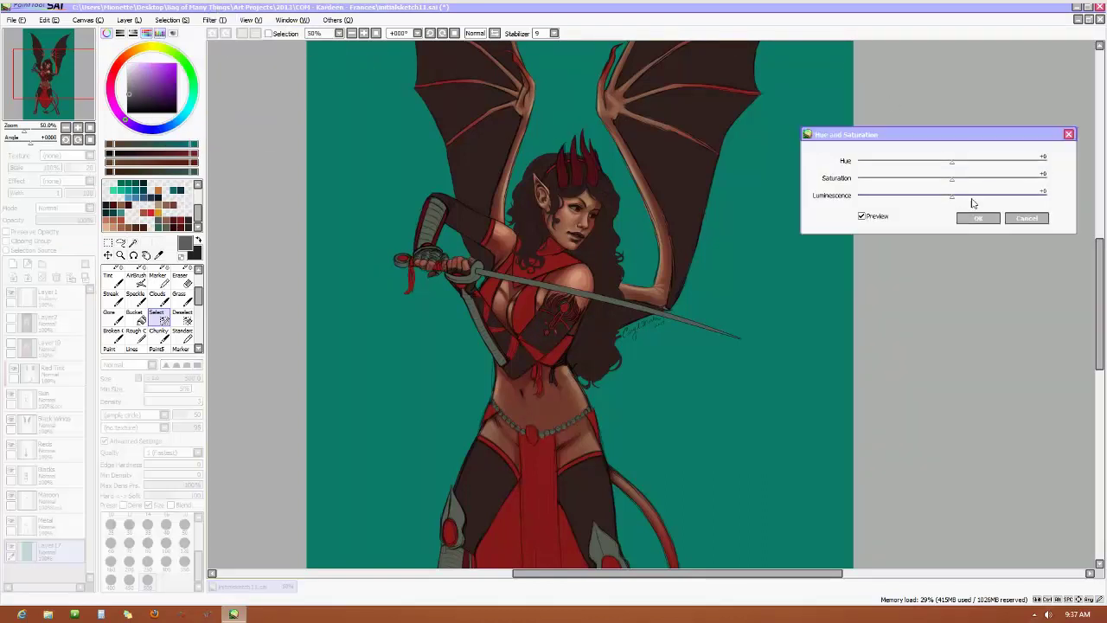
{"action": "left_click_drag", "start_coordinate": [924, 202], "coordinate": [860, 210]}
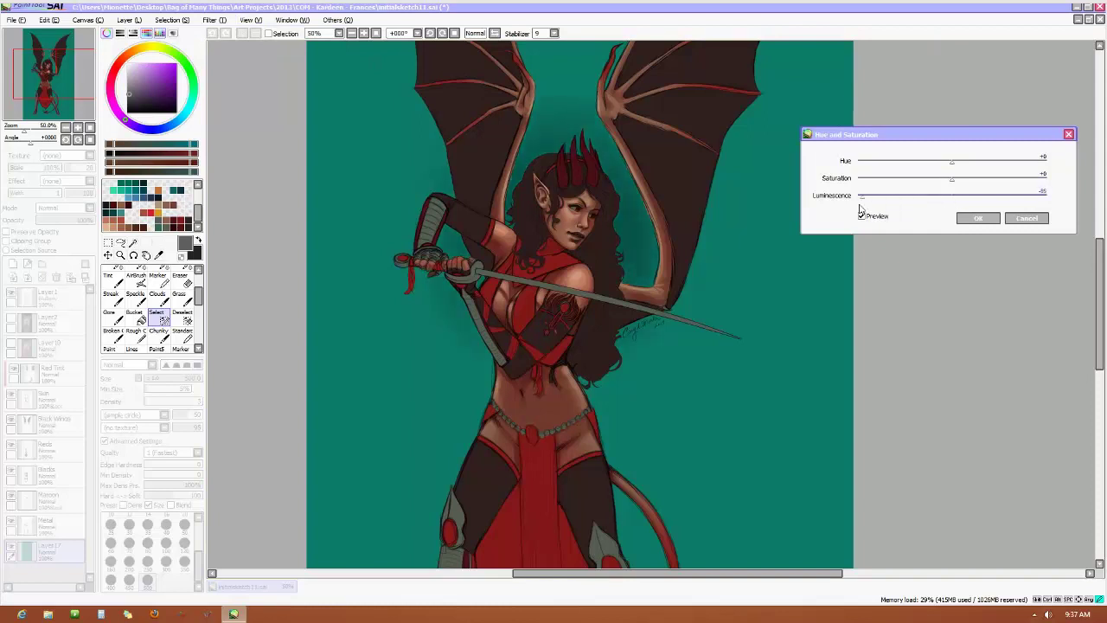
{"action": "left_click", "coordinate": [1027, 218]}
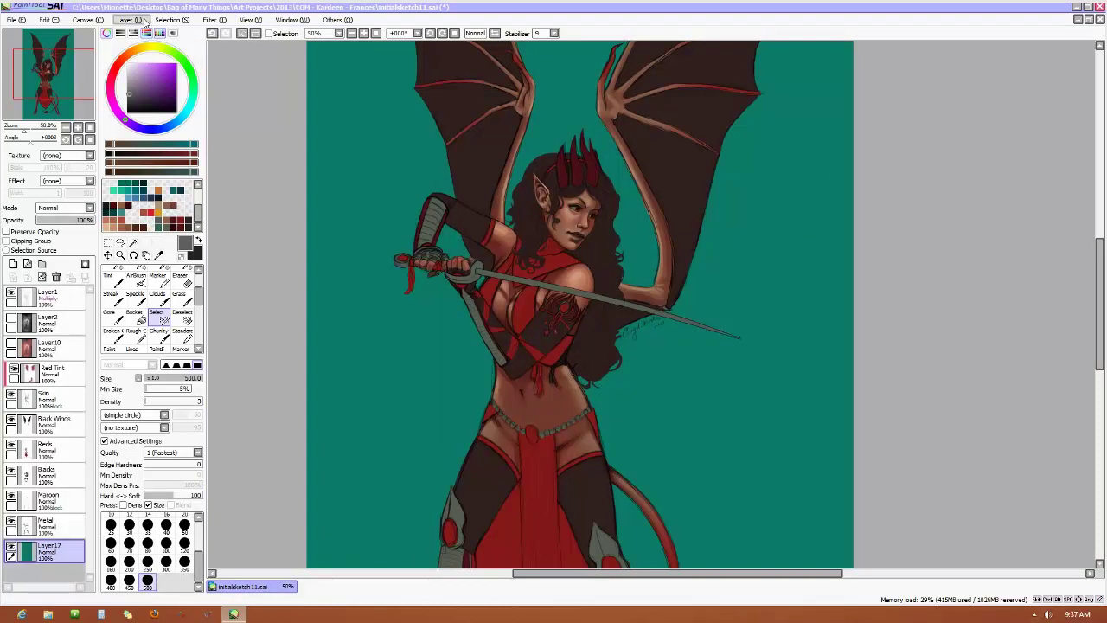
Clear the soft selection over the head and upper body
{"action": "left_click", "coordinate": [170, 21]}
{"action": "left_click", "coordinate": [169, 35]}
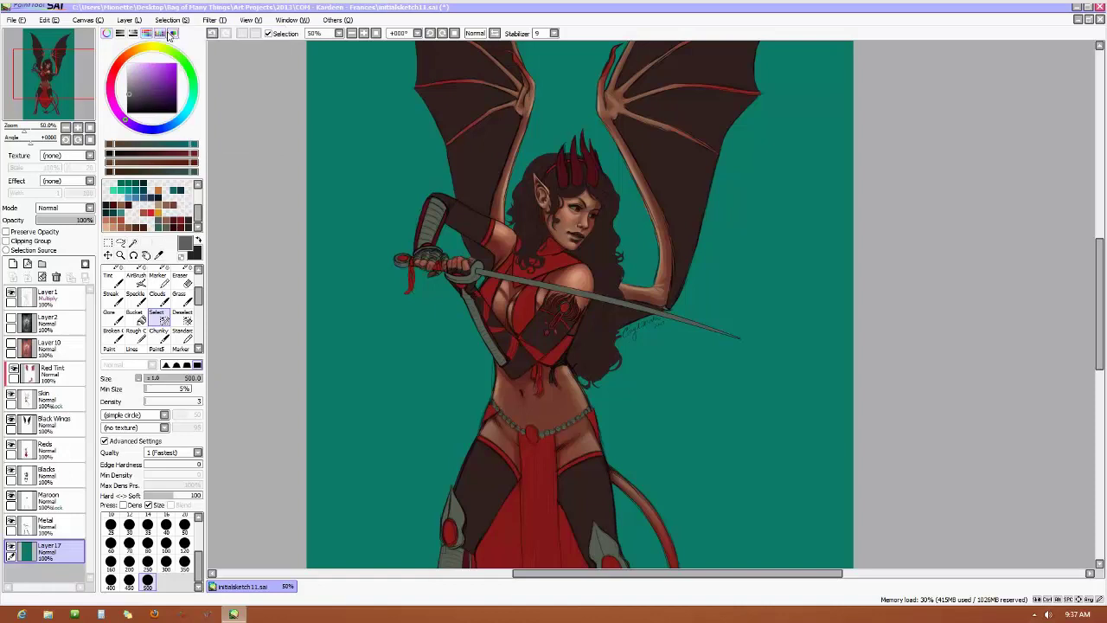
{"action": "left_click", "coordinate": [169, 20]}
Try darkening the whole Layer17 background with the Brightness and Contrast filter by lowering Brightness and varying Color Deepen
{"action": "mouse_move", "coordinate": [211, 19]}
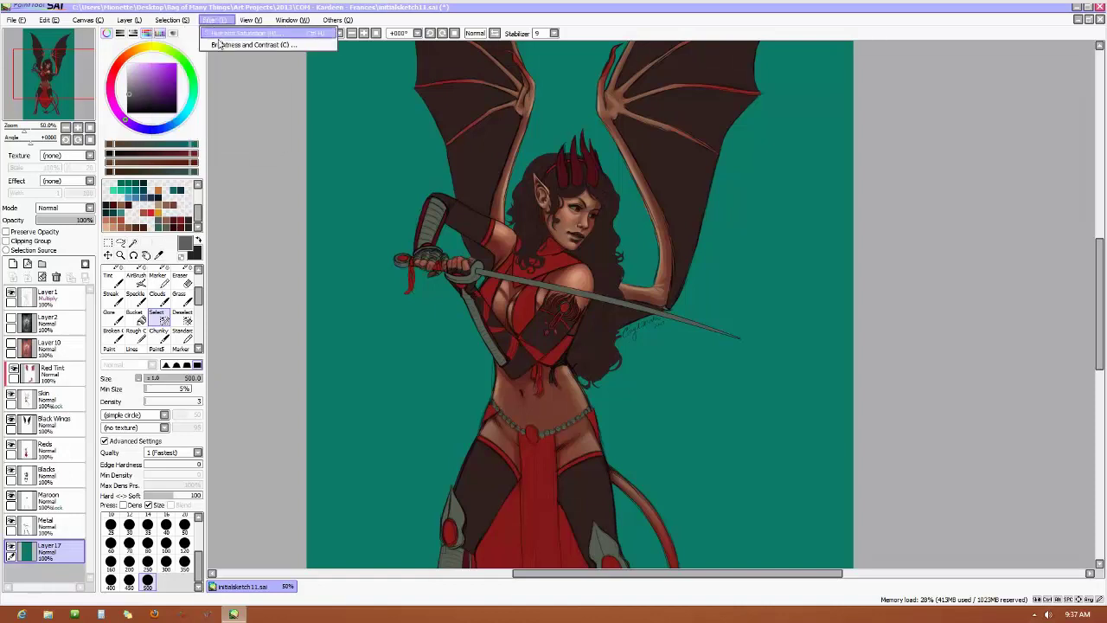
{"action": "left_click", "coordinate": [251, 45]}
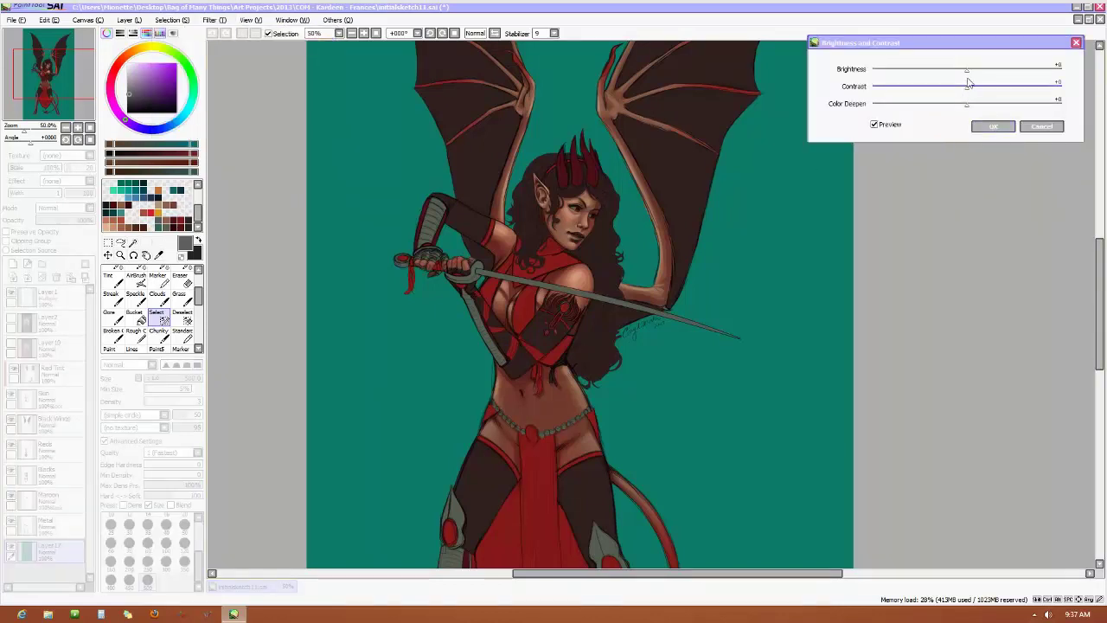
{"action": "left_click_drag", "start_coordinate": [968, 74], "coordinate": [1007, 113]}
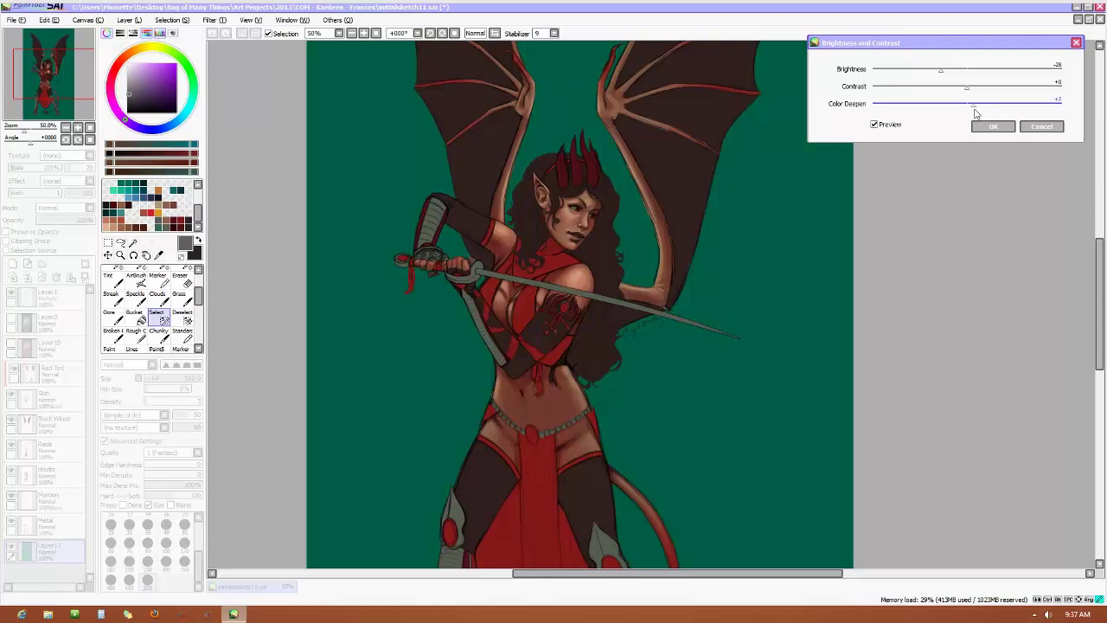
{"action": "scroll", "coordinate": [896, 271], "scroll_direction": "down", "scroll_amount": 2}
{"action": "scroll", "coordinate": [943, 285], "scroll_direction": "up", "scroll_amount": 2}
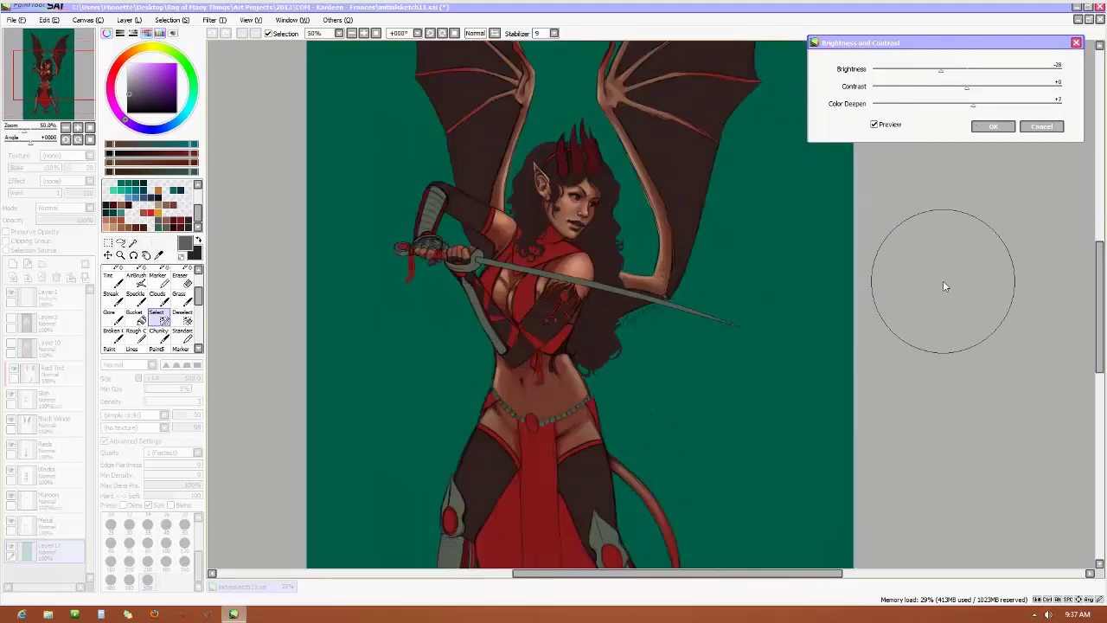
{"action": "mouse_move", "coordinate": [943, 69]}
{"action": "left_mouse_down"}
{"action": "mouse_move", "coordinate": [899, 81]}
{"action": "mouse_move", "coordinate": [925, 79]}
{"action": "left_mouse_up"}
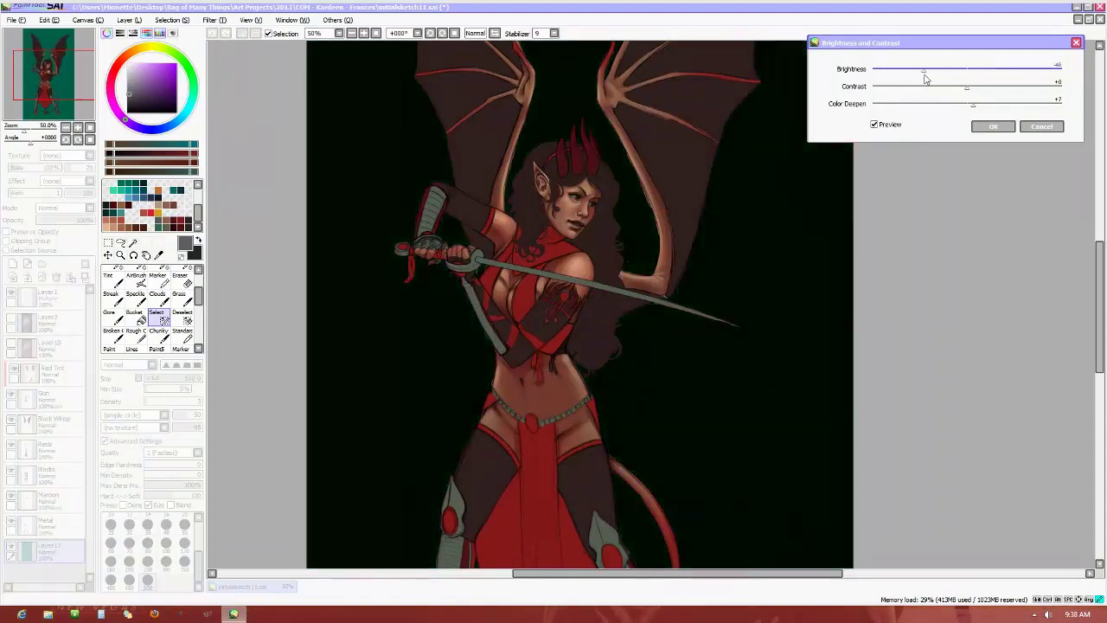
{"action": "left_click_drag", "start_coordinate": [973, 105], "coordinate": [926, 76]}
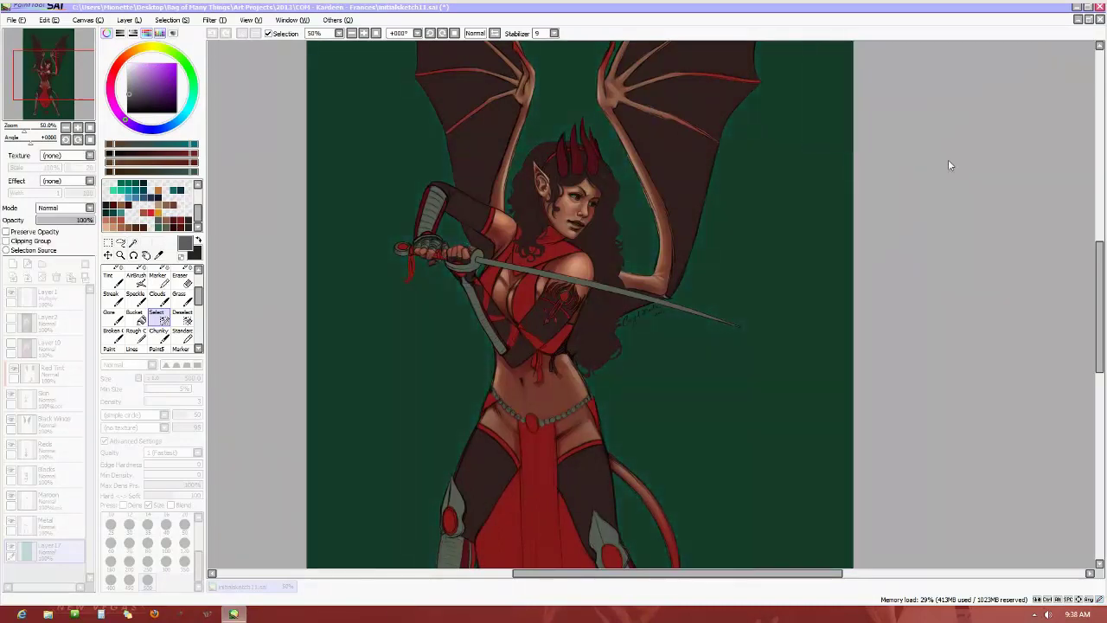
{"action": "left_click", "coordinate": [1041, 127]}
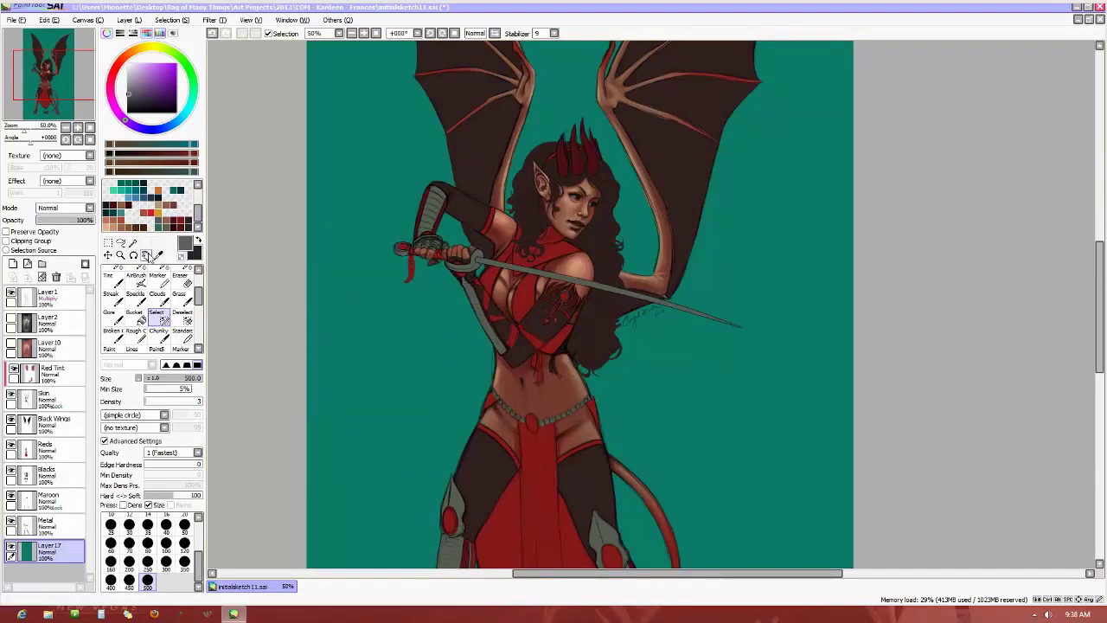
Sample the background's teal with the color picker and darken it to a deep teal
{"action": "left_click", "coordinate": [158, 254]}
{"action": "left_click", "coordinate": [389, 304]}
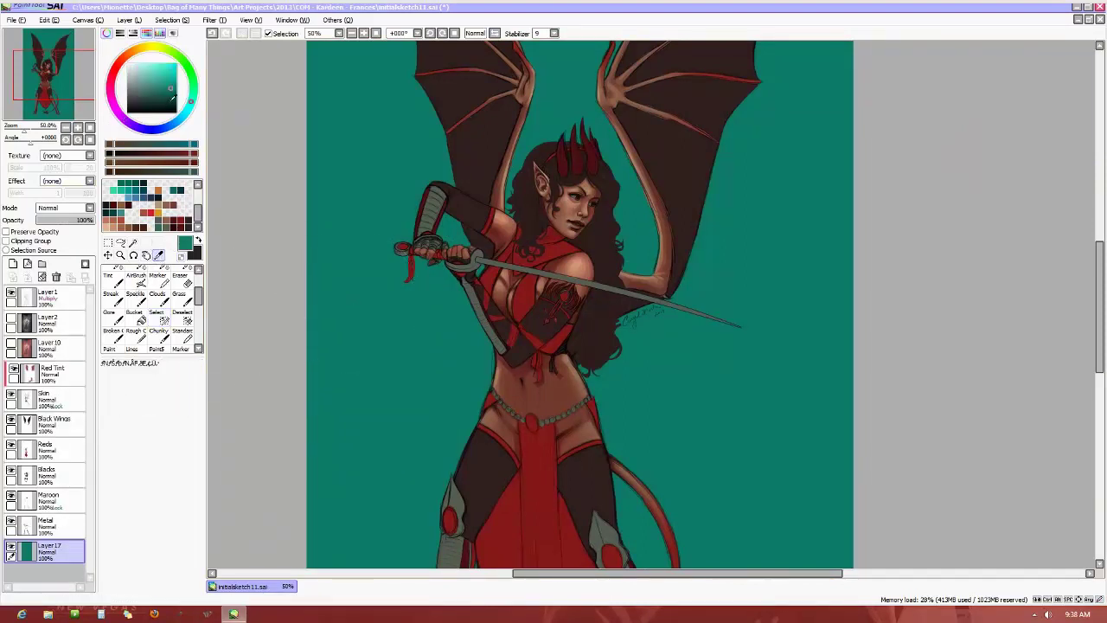
{"action": "left_click", "coordinate": [170, 101]}
Create a new layer directly above Layer17, fill it with the deep teal using the Bucket tool, and check the whole figure against it
{"action": "scroll", "coordinate": [139, 279], "scroll_direction": "up", "scroll_amount": 2}
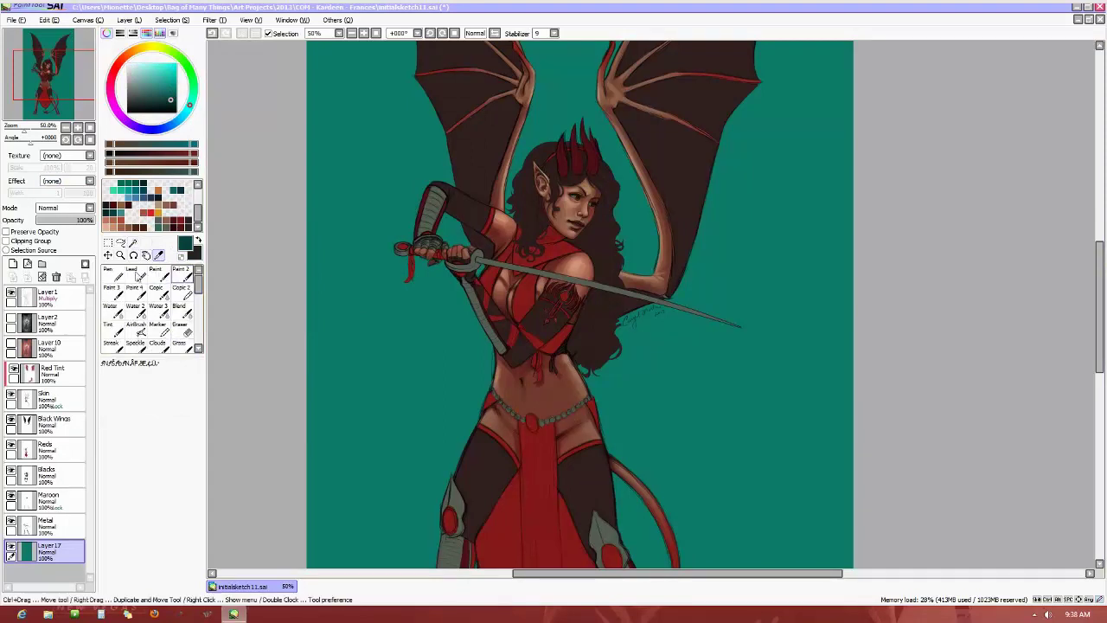
{"action": "scroll", "coordinate": [139, 329], "scroll_direction": "down", "scroll_amount": 2}
{"action": "left_click", "coordinate": [135, 326]}
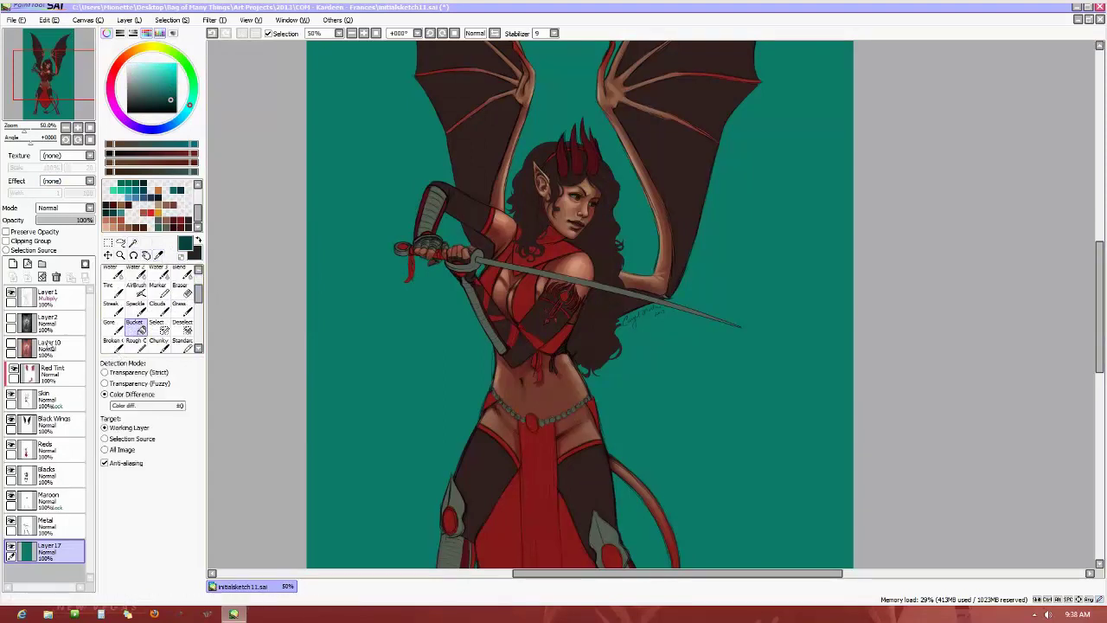
{"action": "left_click", "coordinate": [13, 264]}
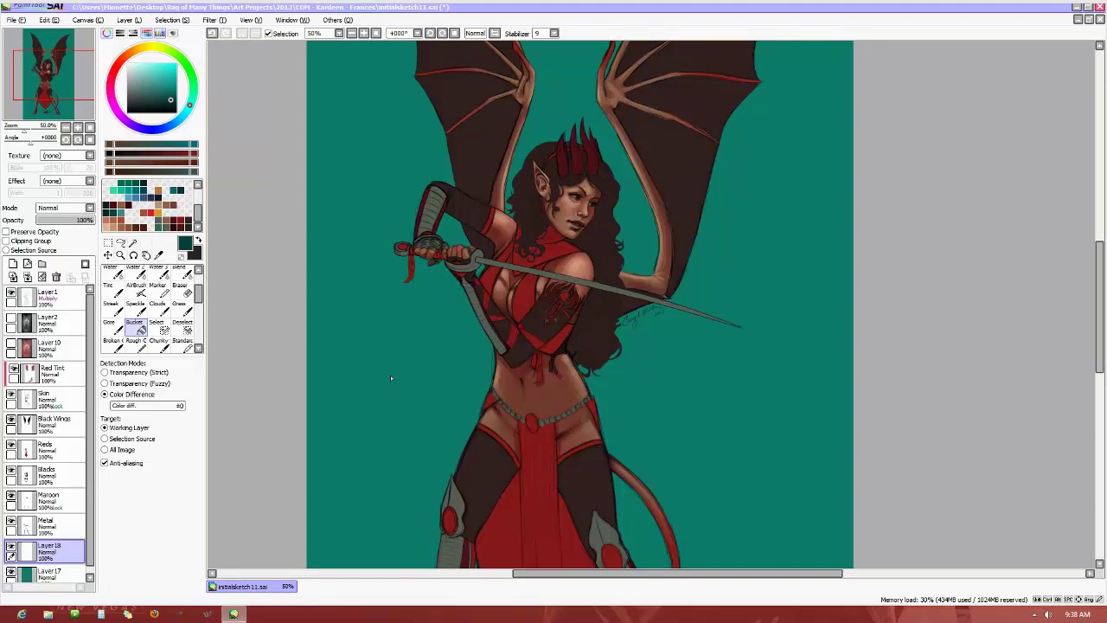
{"action": "left_click", "coordinate": [390, 374]}
{"action": "scroll", "coordinate": [753, 311], "scroll_direction": "down", "scroll_amount": 1}
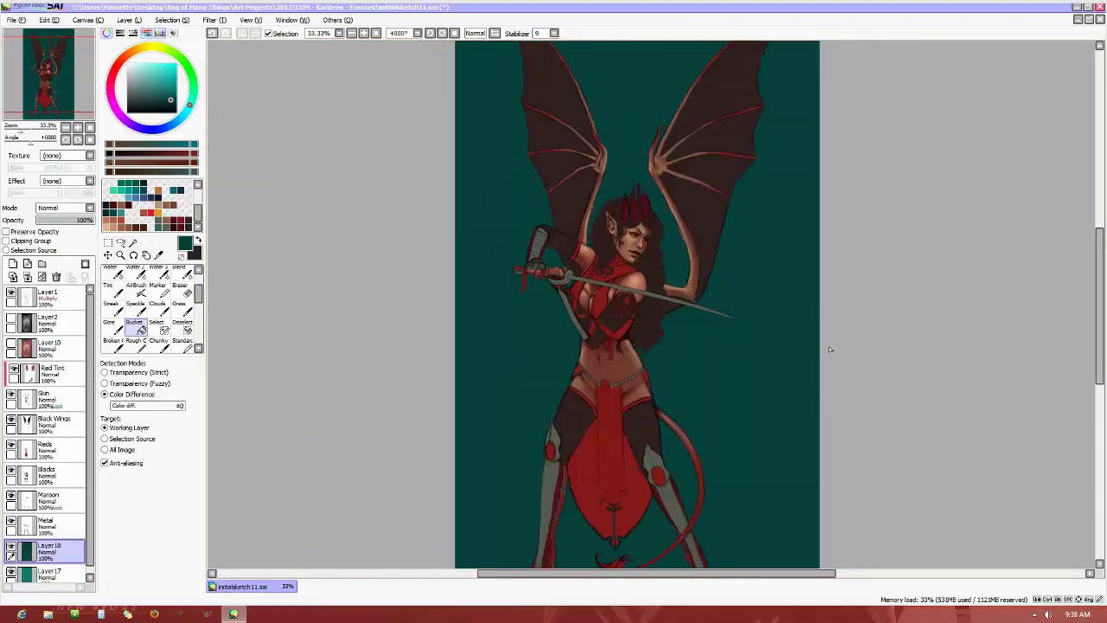
{"action": "scroll", "coordinate": [802, 331], "scroll_direction": "down", "scroll_amount": 1}
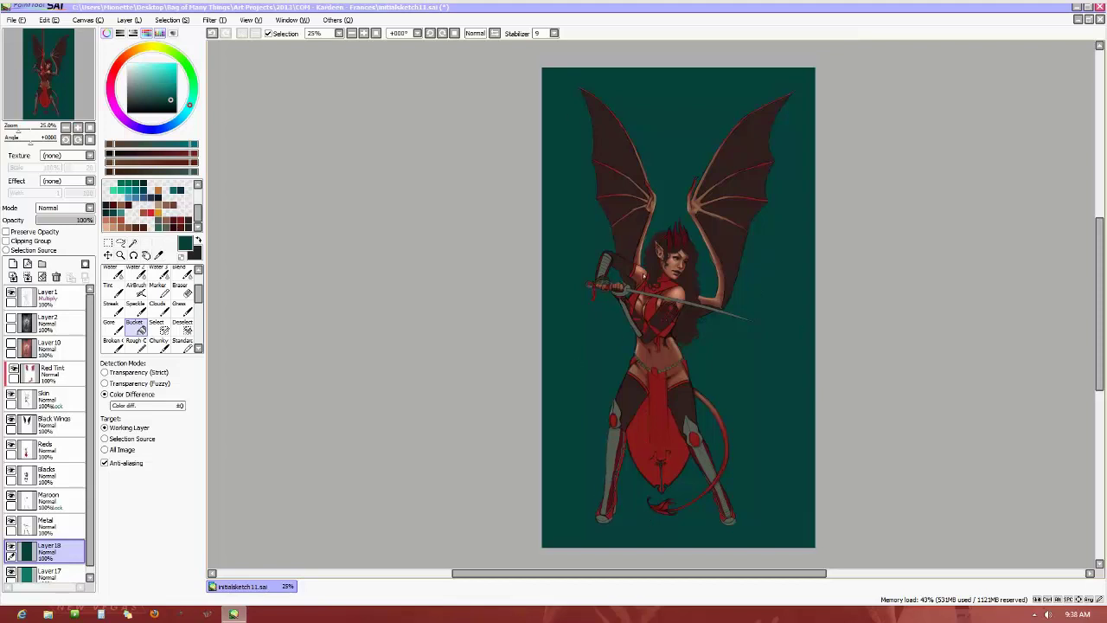
{"action": "scroll", "coordinate": [813, 252], "scroll_direction": "up", "scroll_amount": 2}
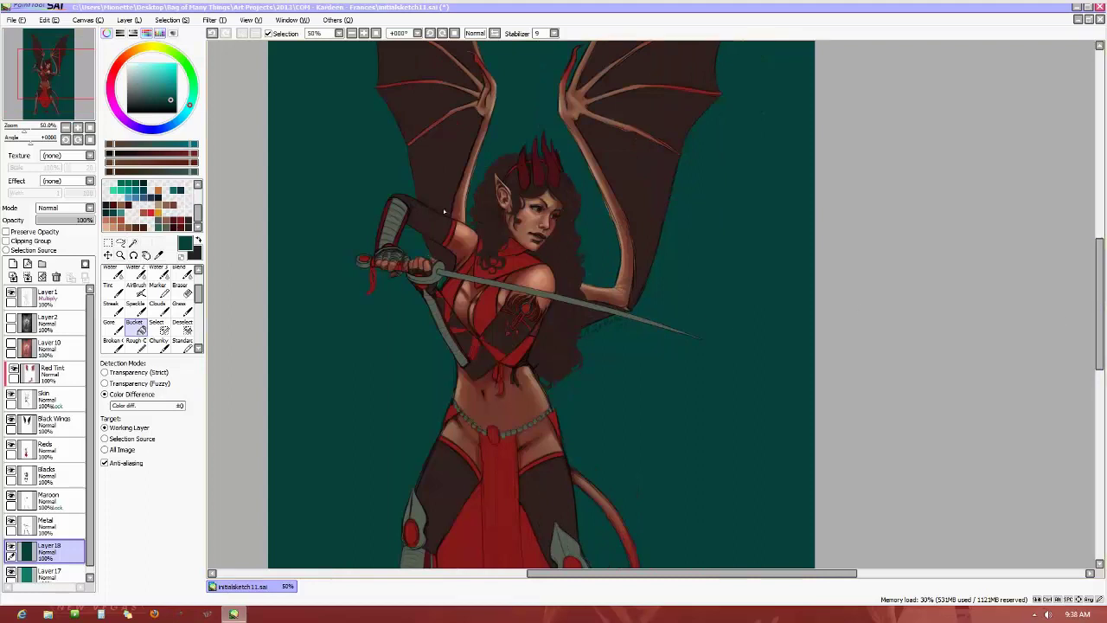
Paint a mid-teal disc with a lighter teal center behind the head and shoulders on Layer18, using the Pen at size 350
{"action": "left_click", "coordinate": [154, 77]}
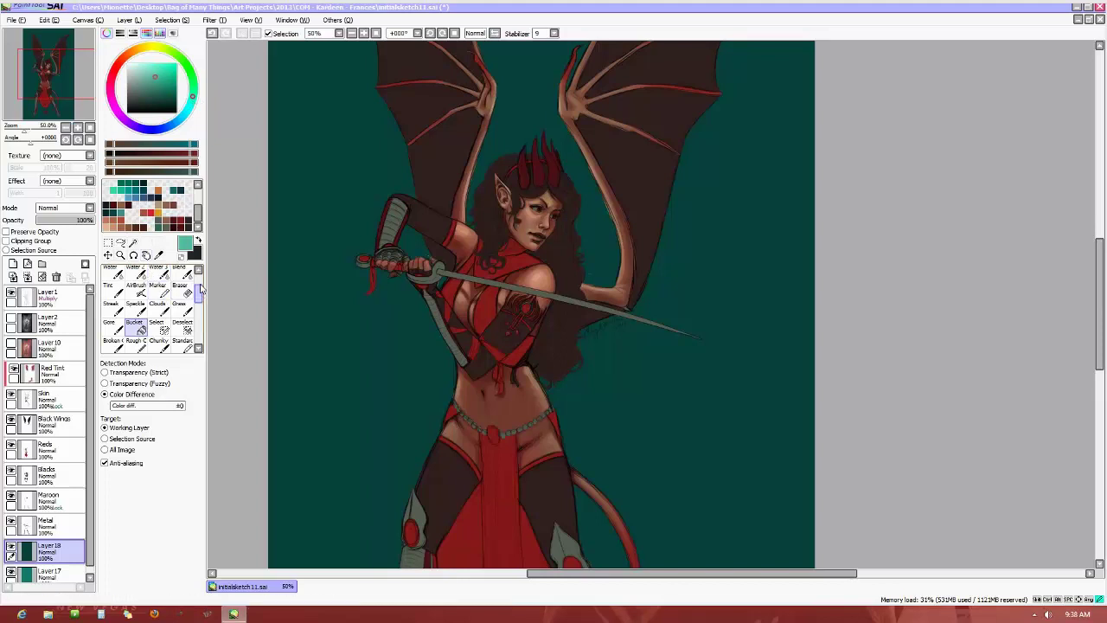
{"action": "scroll", "coordinate": [200, 290], "scroll_direction": "up", "scroll_amount": 2}
{"action": "left_click", "coordinate": [161, 277]}
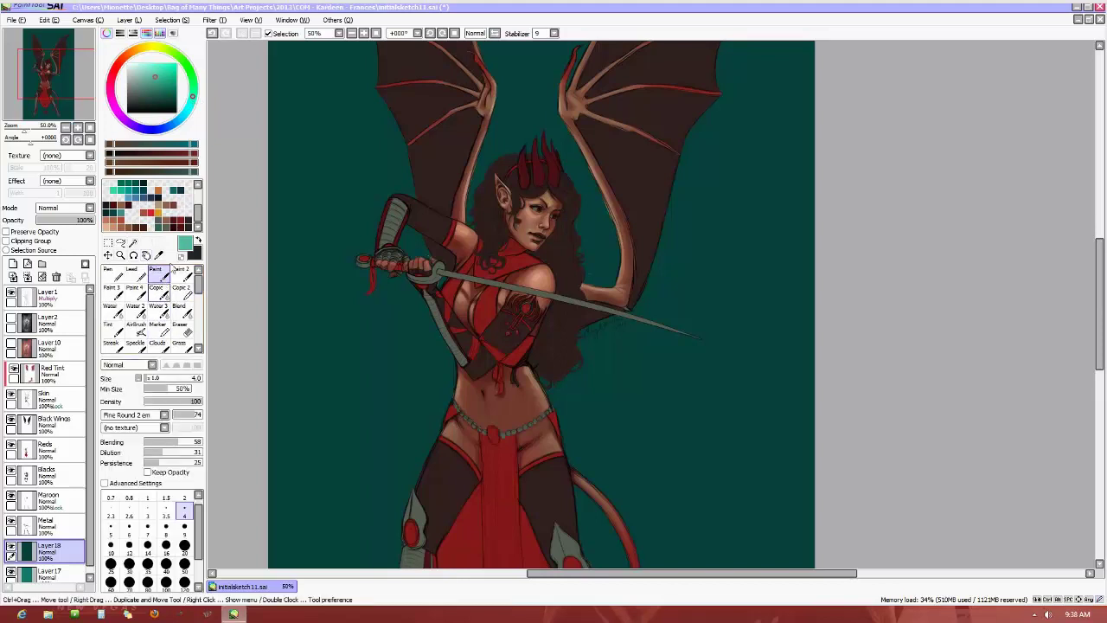
{"action": "left_click", "coordinate": [111, 273]}
{"action": "left_click", "coordinate": [143, 184]}
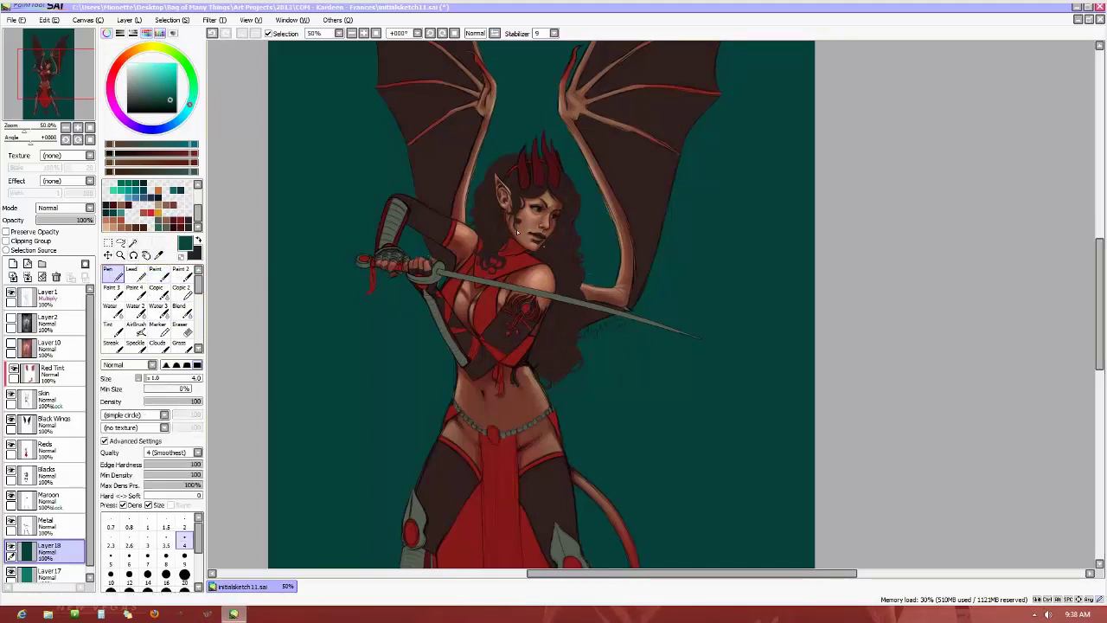
{"action": "scroll", "coordinate": [184, 554], "scroll_direction": "down", "scroll_amount": 3}
{"action": "left_click", "coordinate": [185, 570]}
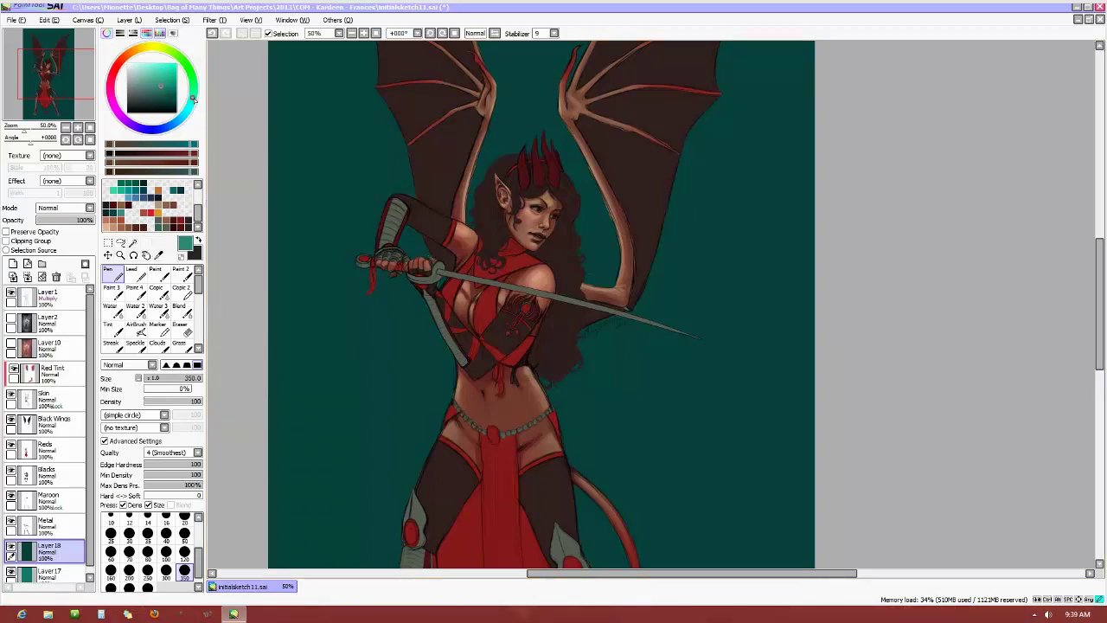
{"action": "mouse_move", "coordinate": [518, 242]}
{"action": "left_mouse_down"}
{"action": "mouse_move", "coordinate": [545, 208]}
{"action": "mouse_move", "coordinate": [510, 182]}
{"action": "mouse_move", "coordinate": [553, 198]}
{"action": "left_mouse_up"}
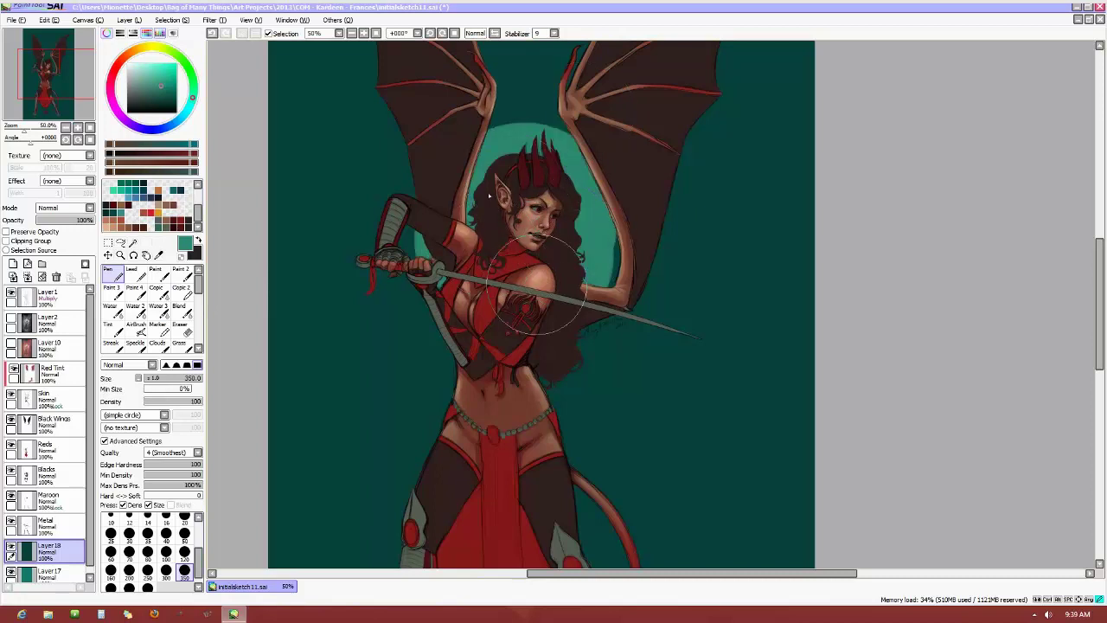
{"action": "mouse_move", "coordinate": [508, 292]}
{"action": "left_mouse_down"}
{"action": "mouse_move", "coordinate": [562, 294]}
{"action": "mouse_move", "coordinate": [424, 311]}
{"action": "left_mouse_up"}
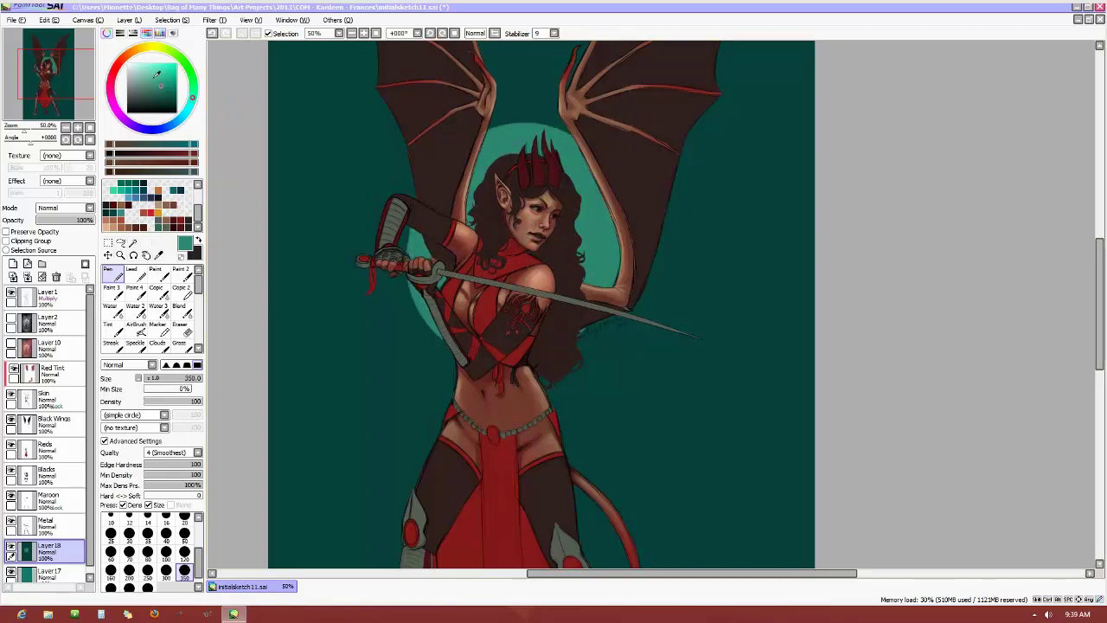
{"action": "mouse_move", "coordinate": [623, 233]}
{"action": "left_mouse_down"}
{"action": "mouse_move", "coordinate": [556, 215]}
{"action": "mouse_move", "coordinate": [565, 329]}
{"action": "left_mouse_up"}
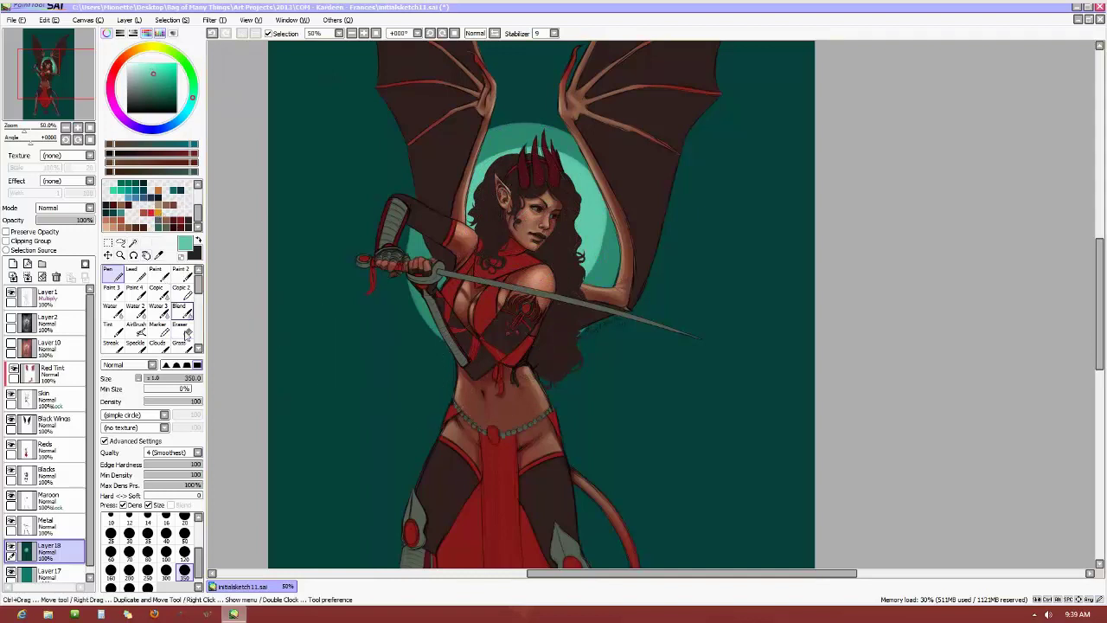
Soften the teal disc's edges into the dark background with the Blend tool at size 250
{"action": "left_click", "coordinate": [179, 308]}
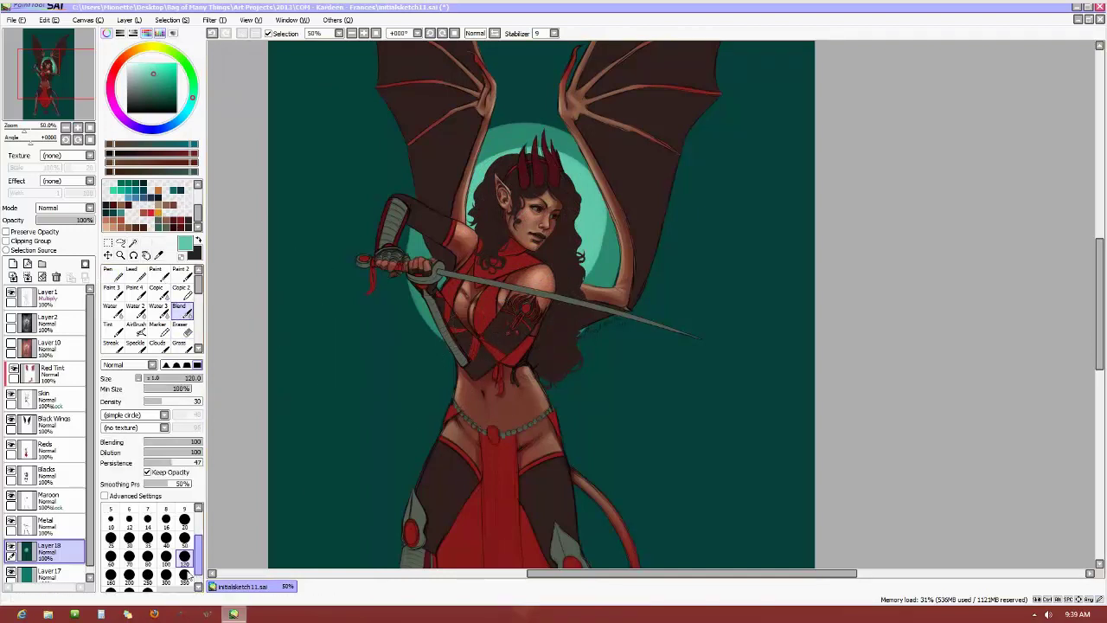
{"action": "left_click", "coordinate": [147, 574]}
{"action": "mouse_move", "coordinate": [475, 354]}
{"action": "left_mouse_down"}
{"action": "mouse_move", "coordinate": [399, 298]}
{"action": "mouse_move", "coordinate": [420, 208]}
{"action": "mouse_move", "coordinate": [351, 343]}
{"action": "mouse_move", "coordinate": [405, 377]}
{"action": "mouse_move", "coordinate": [461, 347]}
{"action": "mouse_move", "coordinate": [422, 267]}
{"action": "mouse_move", "coordinate": [493, 96]}
{"action": "mouse_move", "coordinate": [524, 100]}
{"action": "mouse_move", "coordinate": [489, 153]}
{"action": "mouse_move", "coordinate": [523, 184]}
{"action": "mouse_move", "coordinate": [474, 169]}
{"action": "mouse_move", "coordinate": [477, 142]}
{"action": "mouse_move", "coordinate": [557, 130]}
{"action": "mouse_move", "coordinate": [545, 160]}
{"action": "mouse_move", "coordinate": [573, 188]}
{"action": "mouse_move", "coordinate": [561, 63]}
{"action": "mouse_move", "coordinate": [484, 106]}
{"action": "mouse_move", "coordinate": [604, 140]}
{"action": "mouse_move", "coordinate": [544, 163]}
{"action": "mouse_move", "coordinate": [596, 221]}
{"action": "mouse_move", "coordinate": [579, 250]}
{"action": "mouse_move", "coordinate": [631, 247]}
{"action": "mouse_move", "coordinate": [644, 279]}
{"action": "mouse_move", "coordinate": [599, 277]}
{"action": "mouse_move", "coordinate": [548, 188]}
{"action": "mouse_move", "coordinate": [623, 256]}
{"action": "mouse_move", "coordinate": [653, 312]}
{"action": "left_mouse_up"}
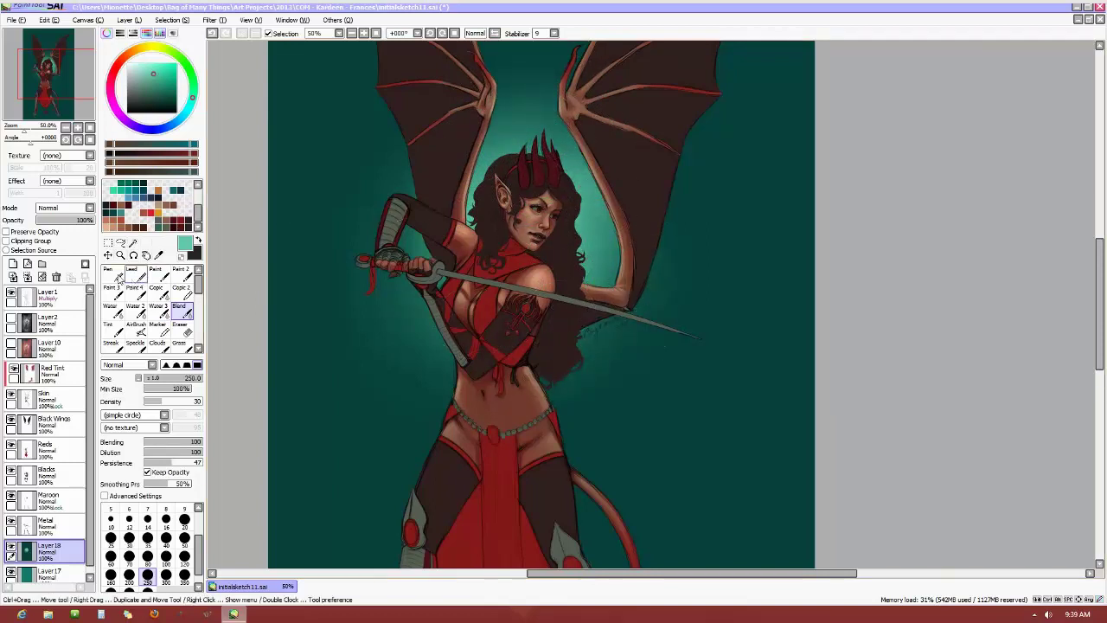
Paint light teal behind the waist with the Pen at size 350 and blend it outward into the background at size 250
{"action": "left_click", "coordinate": [118, 275]}
{"action": "mouse_move", "coordinate": [540, 367]}
{"action": "left_mouse_down"}
{"action": "mouse_move", "coordinate": [509, 333]}
{"action": "mouse_move", "coordinate": [475, 324]}
{"action": "mouse_move", "coordinate": [486, 289]}
{"action": "mouse_move", "coordinate": [494, 328]}
{"action": "left_mouse_up"}
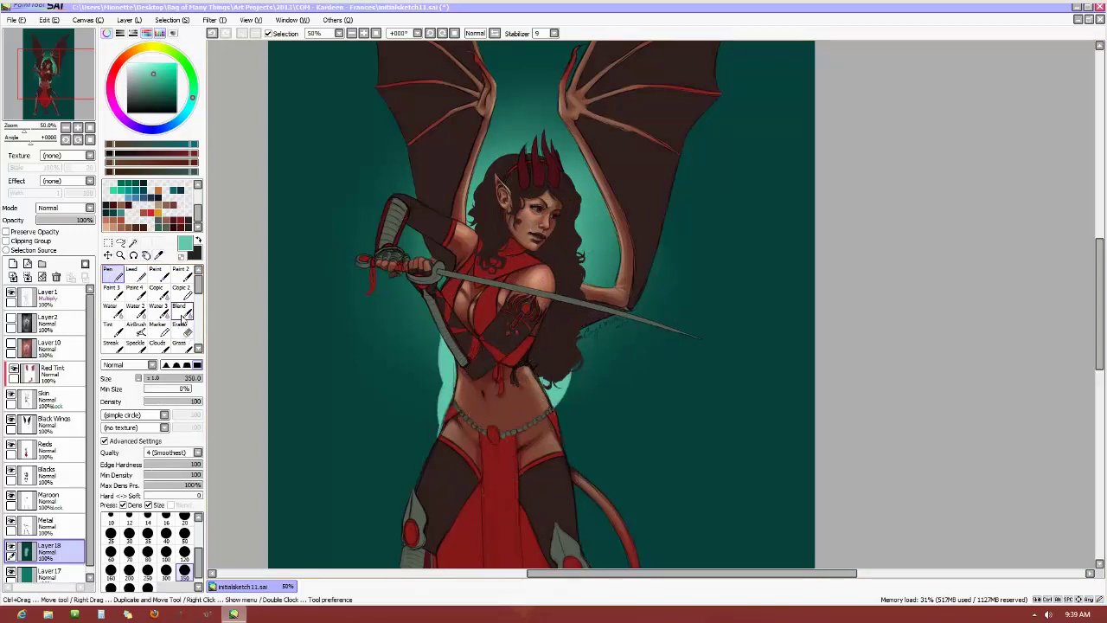
{"action": "left_click", "coordinate": [178, 313]}
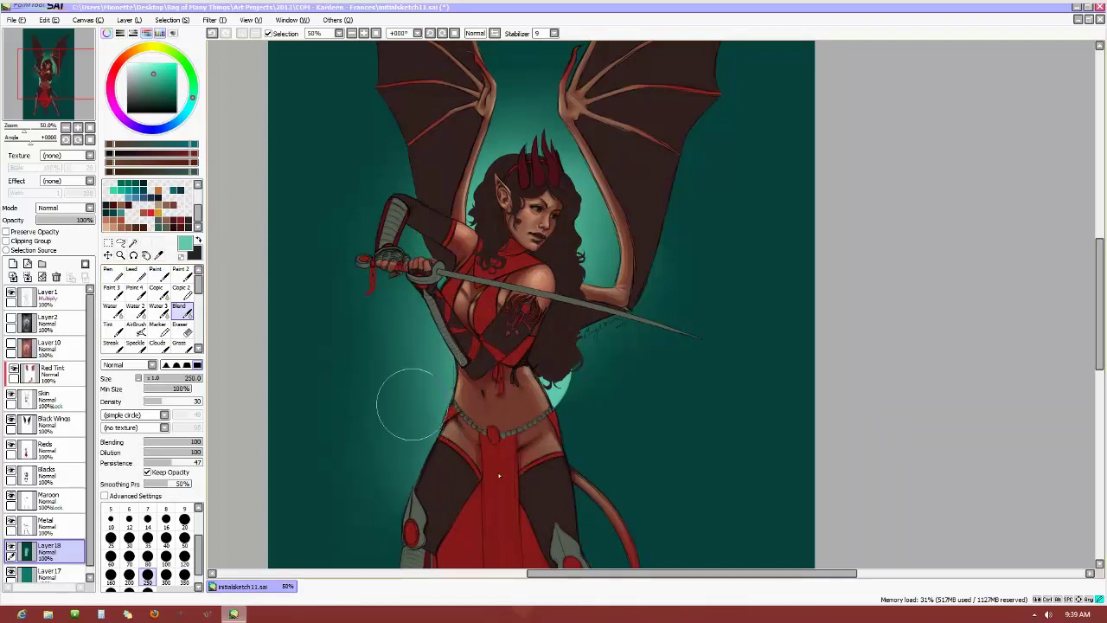
{"action": "mouse_move", "coordinate": [529, 363]}
{"action": "left_mouse_down"}
{"action": "mouse_move", "coordinate": [585, 433]}
{"action": "mouse_move", "coordinate": [605, 488]}
{"action": "mouse_move", "coordinate": [562, 363]}
{"action": "left_mouse_up"}
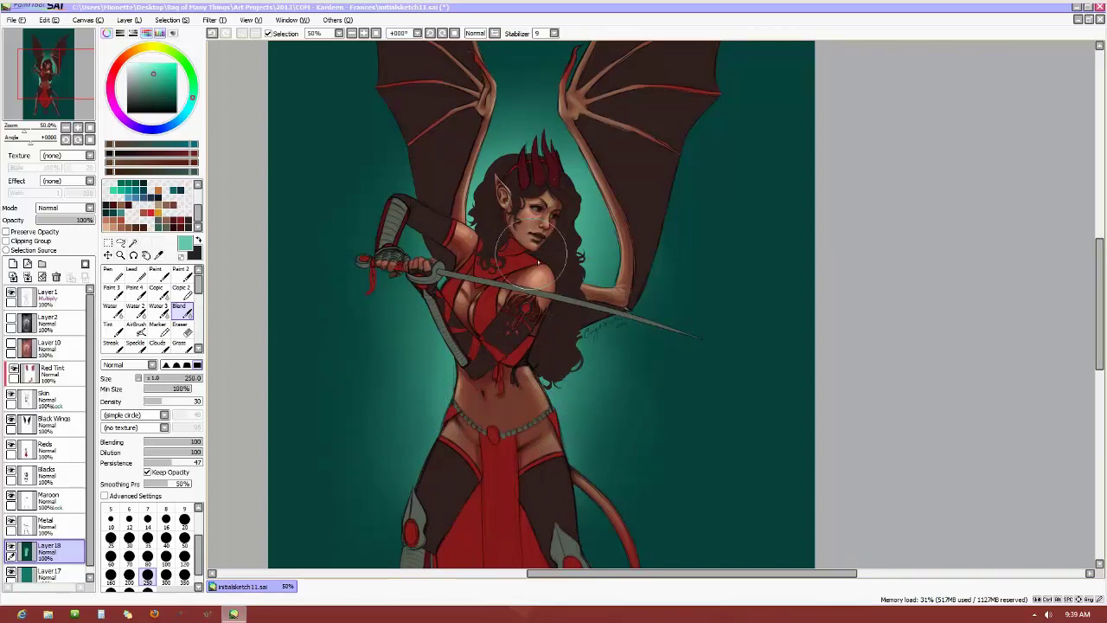
Add light teal behind the long hair beneath the wing joint, blend it into the glow, and check the whole figure
{"action": "left_click", "coordinate": [113, 274]}
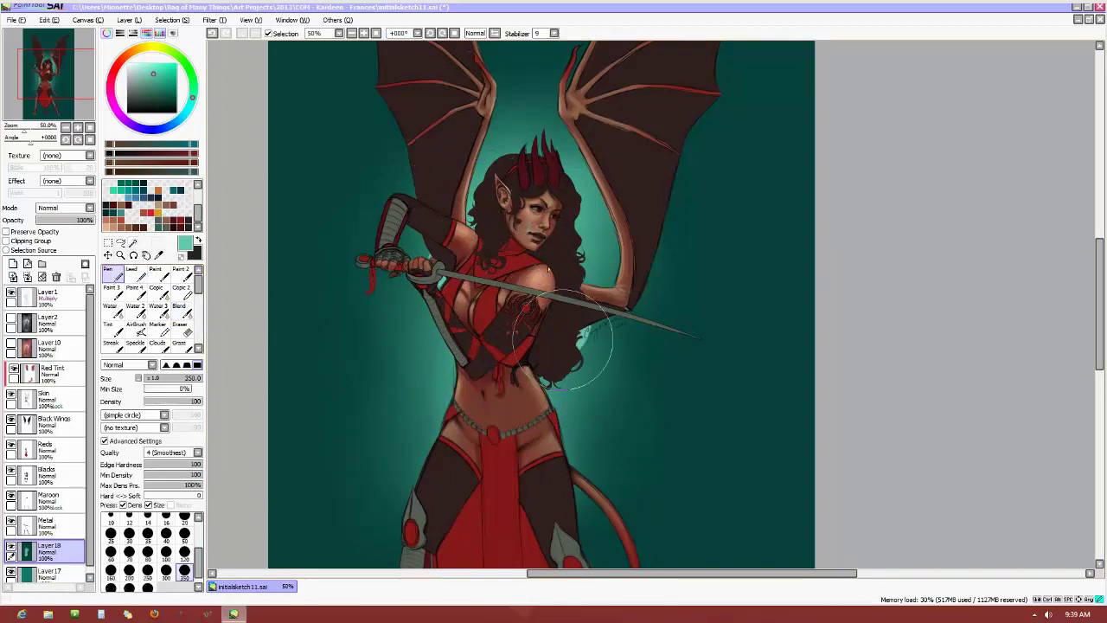
{"action": "left_click", "coordinate": [179, 307]}
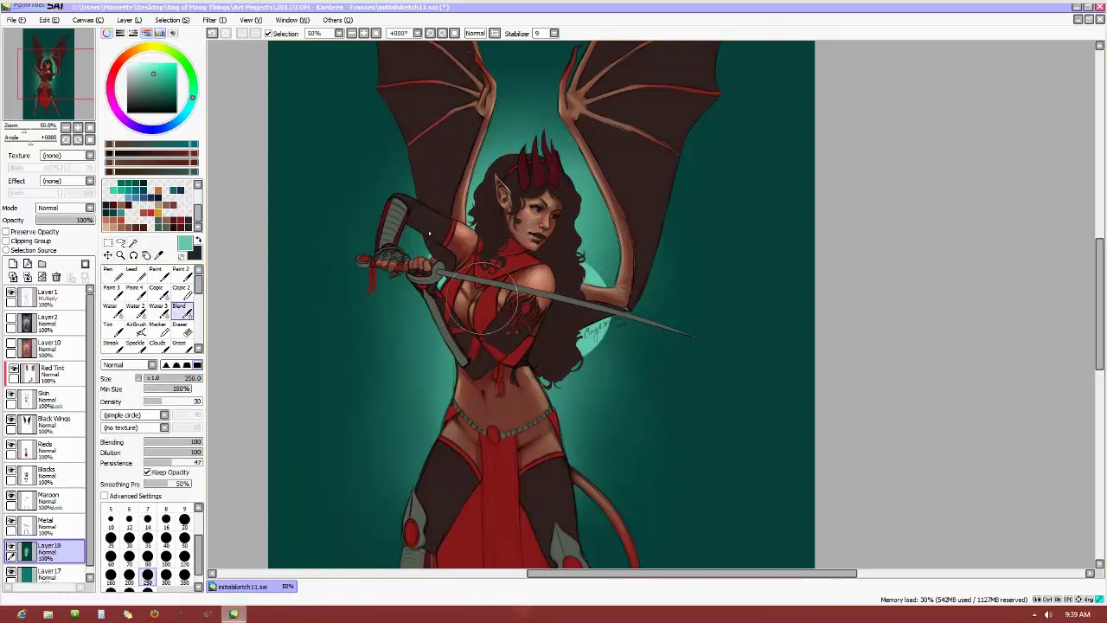
{"action": "left_click", "coordinate": [464, 280], "text": "alt"}
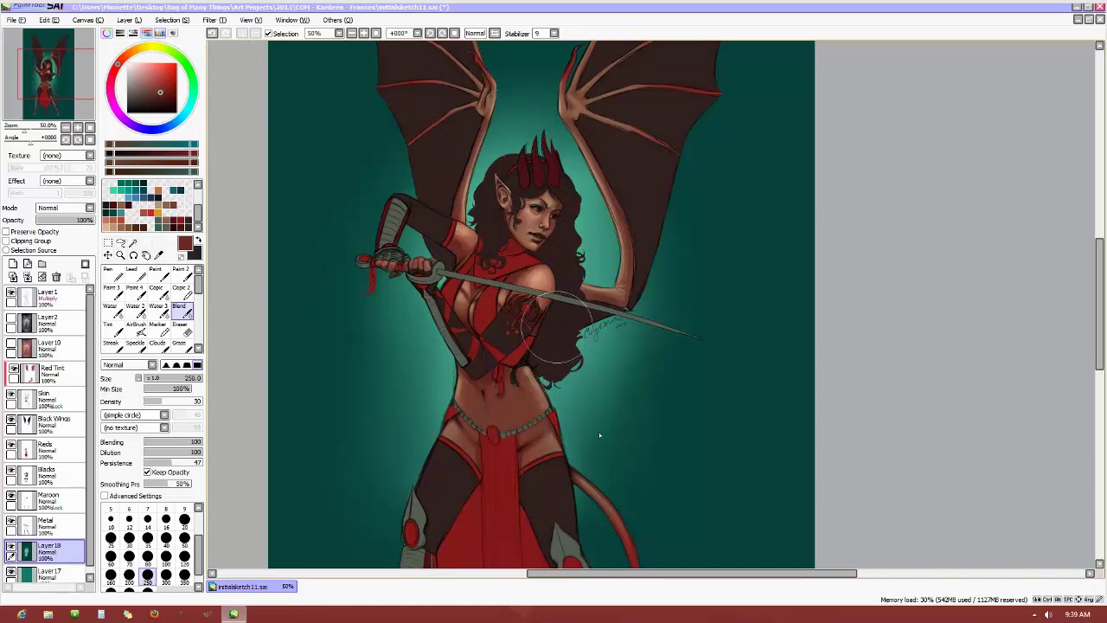
{"action": "scroll", "coordinate": [1084, 378], "scroll_direction": "down", "scroll_amount": 5}
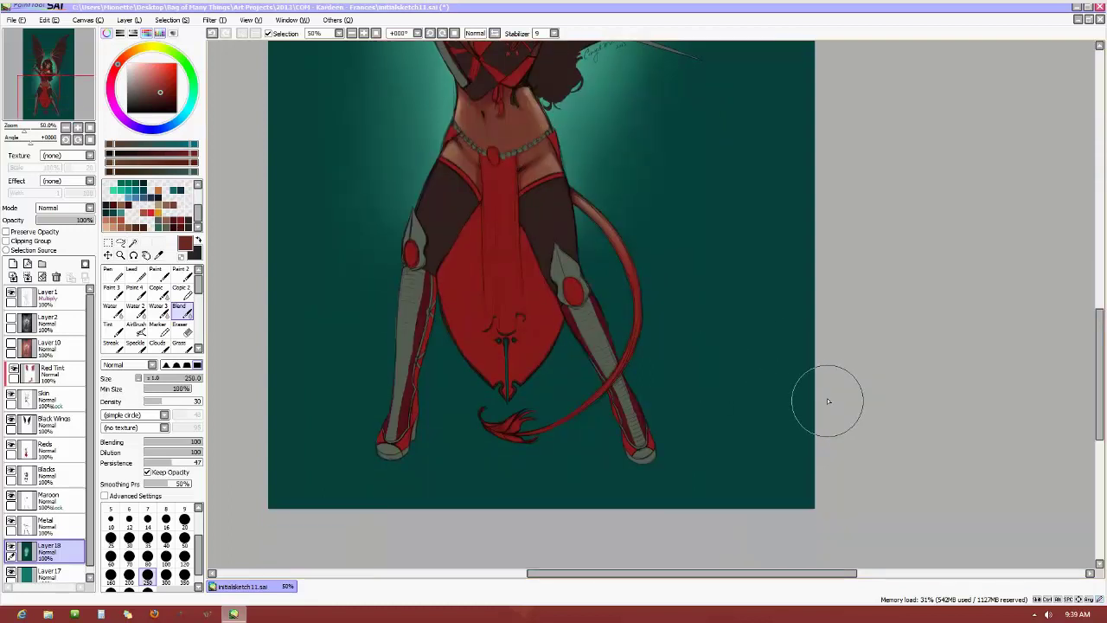
{"action": "scroll", "coordinate": [1099, 355], "scroll_direction": "up", "scroll_amount": 3}
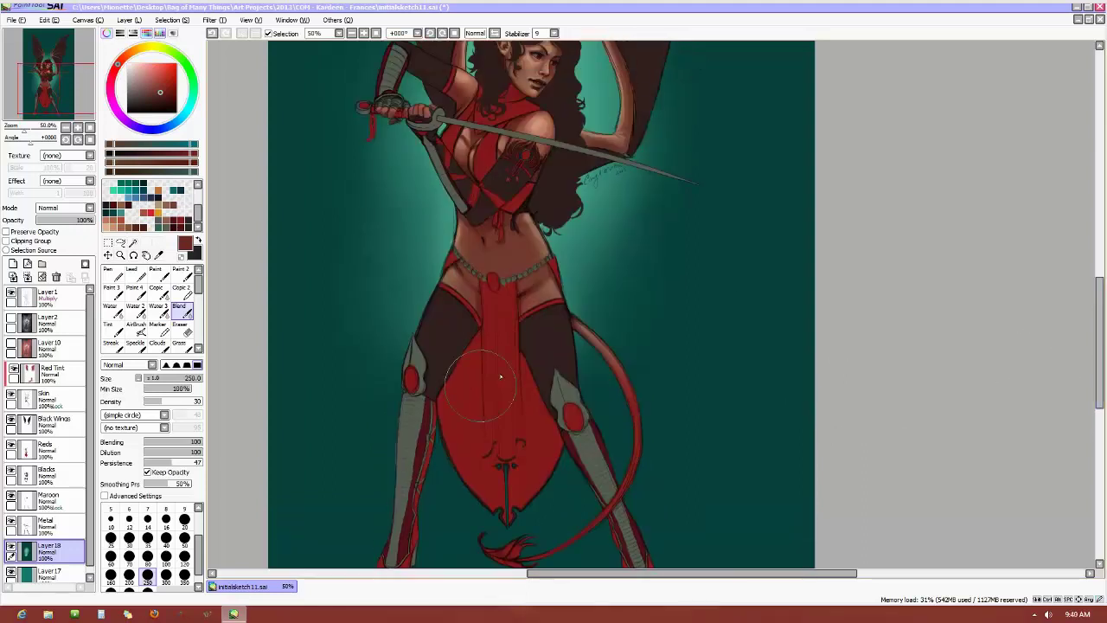
{"action": "scroll", "coordinate": [1100, 294], "scroll_direction": "up", "scroll_amount": 3}
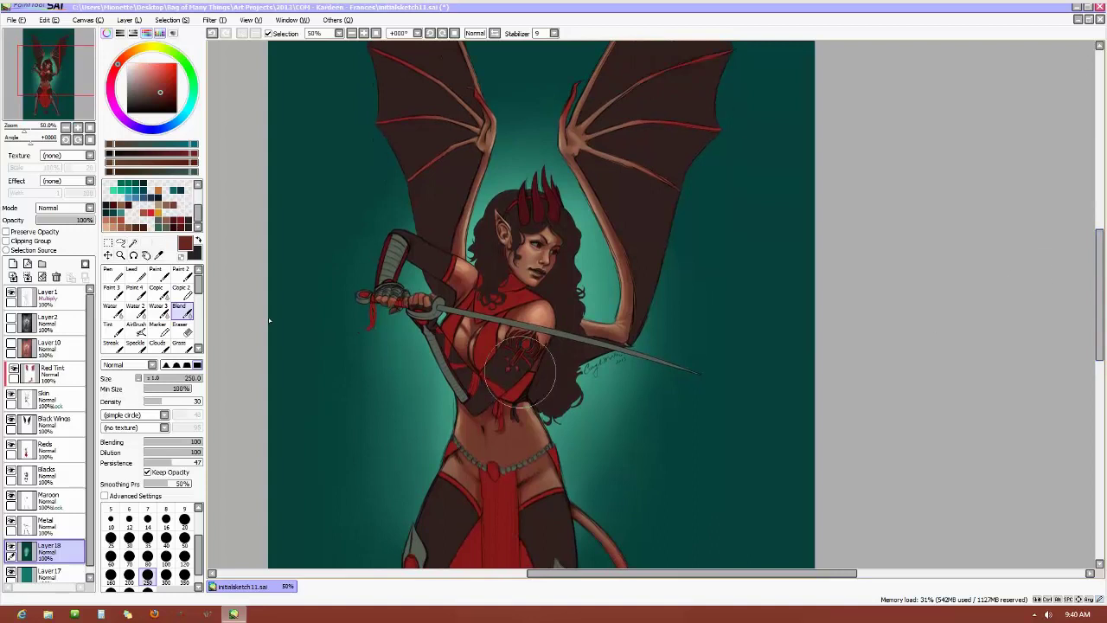
Choose a pale mint color and paint a bright disc directly behind the head with the Pen at size 350
{"action": "left_click", "coordinate": [145, 71]}
{"action": "left_click", "coordinate": [193, 92]}
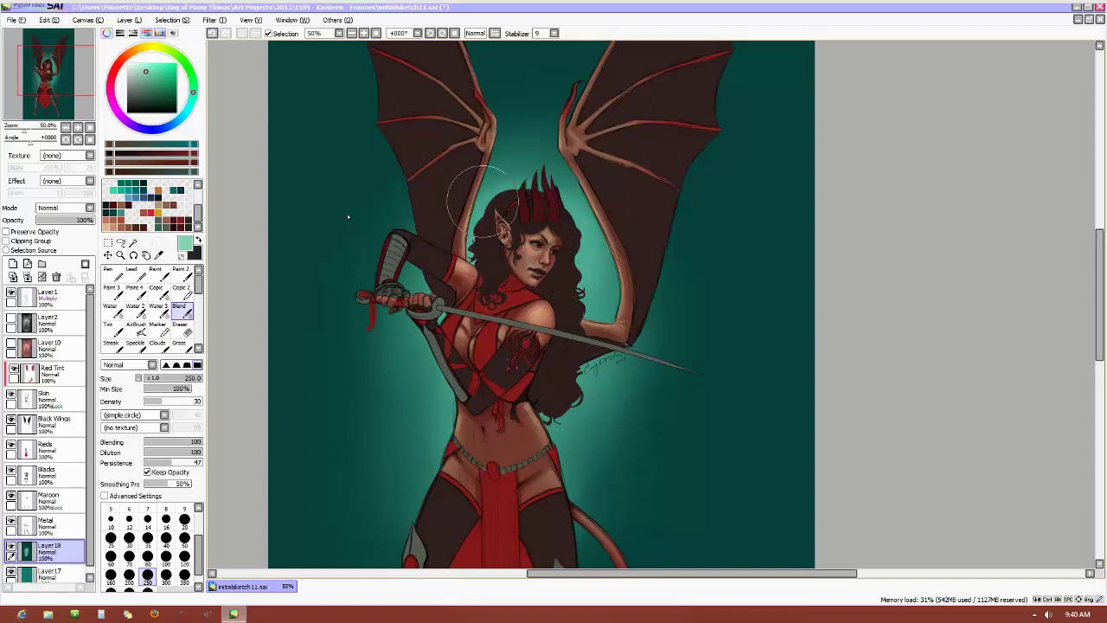
{"action": "left_click", "coordinate": [119, 275]}
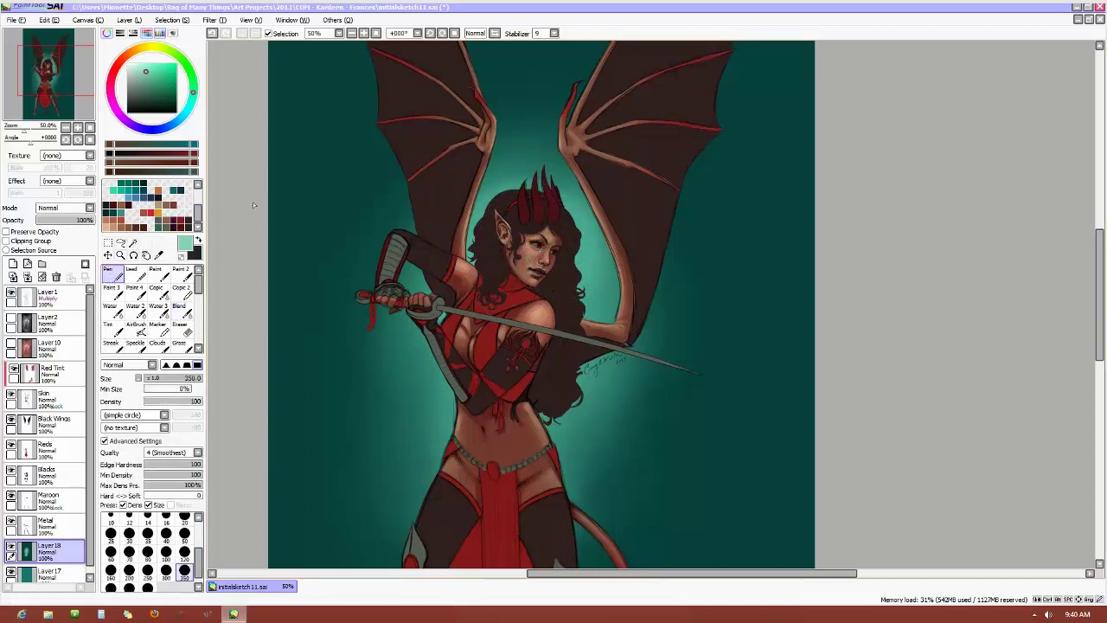
{"action": "left_click", "coordinate": [141, 67]}
{"action": "mouse_move", "coordinate": [536, 259]}
{"action": "left_mouse_down"}
{"action": "mouse_move", "coordinate": [547, 277]}
{"action": "mouse_move", "coordinate": [554, 237]}
{"action": "mouse_move", "coordinate": [518, 220]}
{"action": "left_mouse_up"}
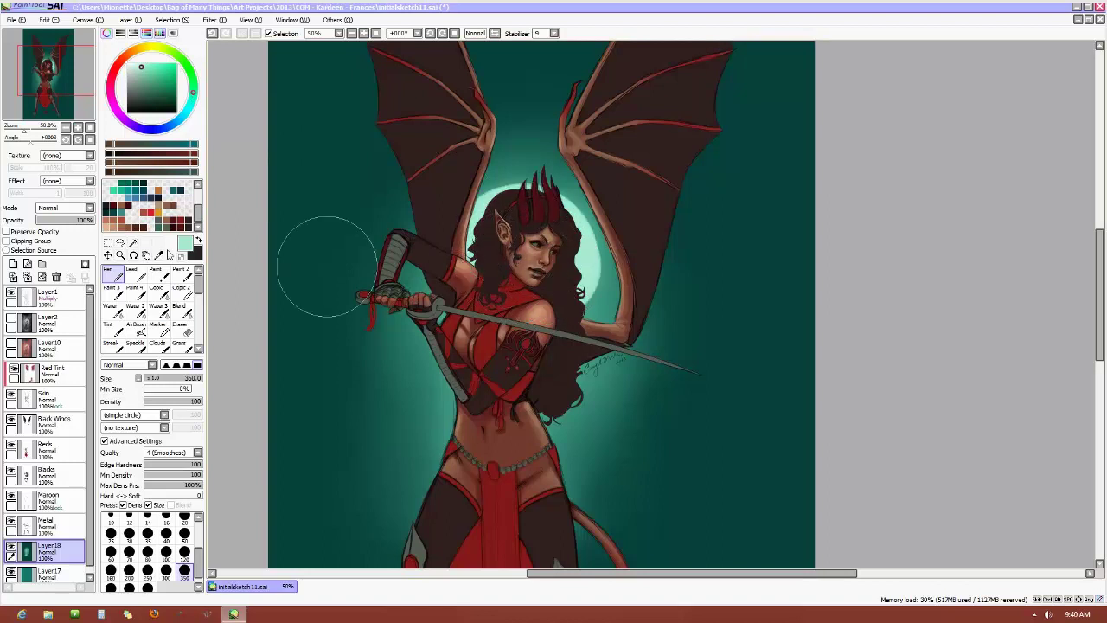
Blend the pale mint disc around the head and crown into a soft glow with the Blend tool at size 250
{"action": "left_click", "coordinate": [182, 313]}
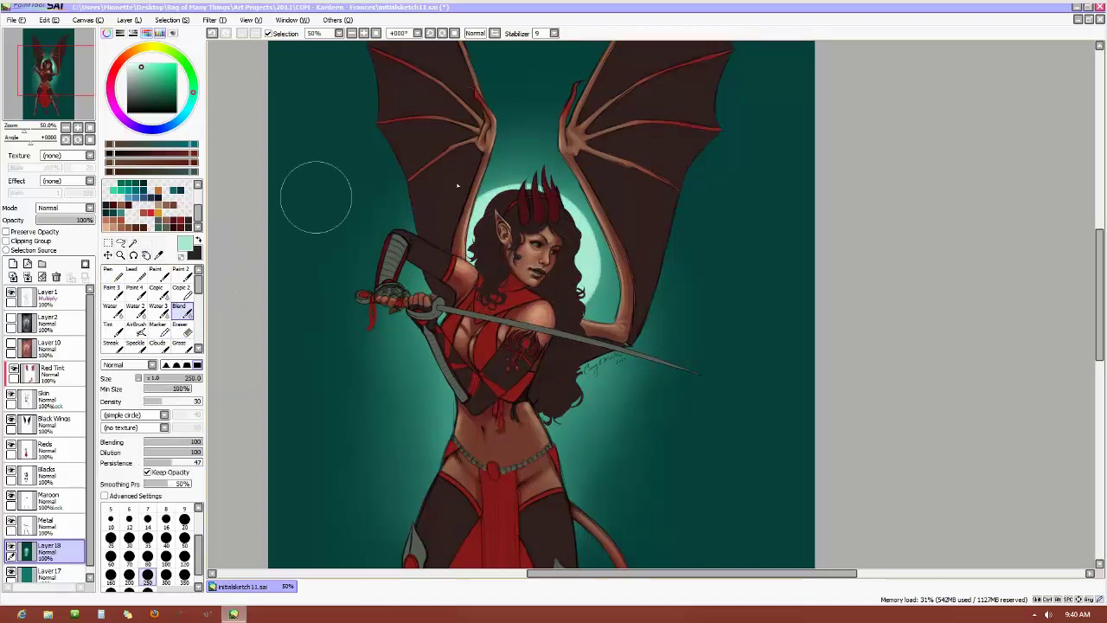
{"action": "mouse_move", "coordinate": [563, 195]}
{"action": "left_mouse_down"}
{"action": "mouse_move", "coordinate": [579, 285]}
{"action": "mouse_move", "coordinate": [535, 221]}
{"action": "mouse_move", "coordinate": [479, 186]}
{"action": "mouse_move", "coordinate": [519, 268]}
{"action": "mouse_move", "coordinate": [554, 260]}
{"action": "left_mouse_up"}
{"action": "left_click", "coordinate": [110, 272]}
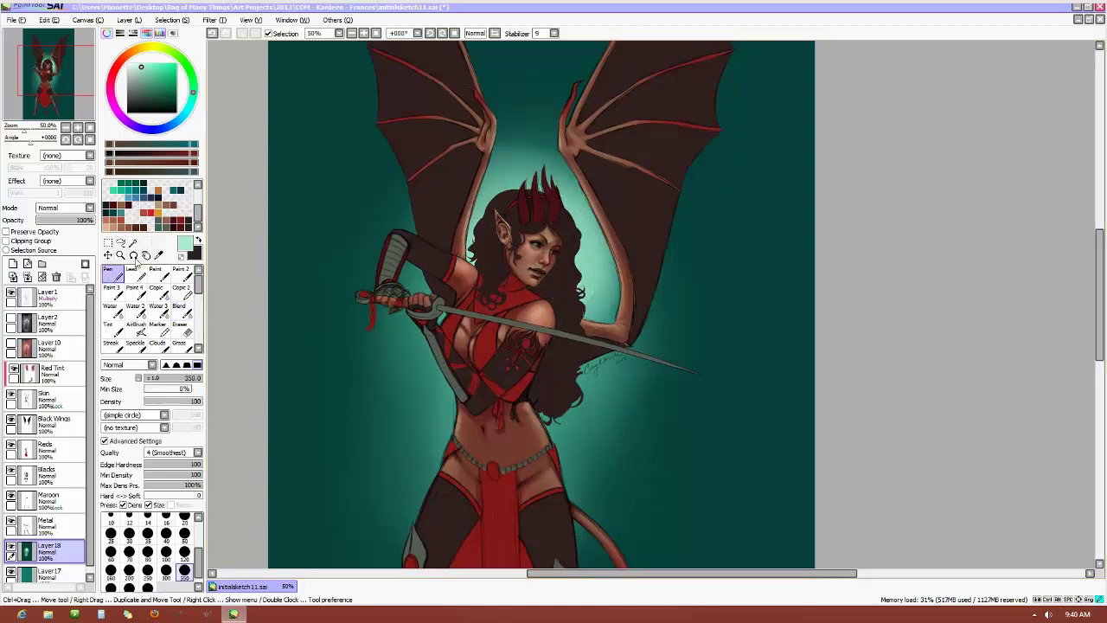
{"action": "left_click", "coordinate": [179, 309]}
{"action": "mouse_move", "coordinate": [480, 197]}
{"action": "left_mouse_down"}
{"action": "mouse_move", "coordinate": [509, 216]}
{"action": "mouse_move", "coordinate": [529, 207]}
{"action": "mouse_move", "coordinate": [519, 221]}
{"action": "mouse_move", "coordinate": [488, 160]}
{"action": "mouse_move", "coordinate": [528, 142]}
{"action": "mouse_move", "coordinate": [545, 173]}
{"action": "mouse_move", "coordinate": [540, 126]}
{"action": "left_mouse_up"}
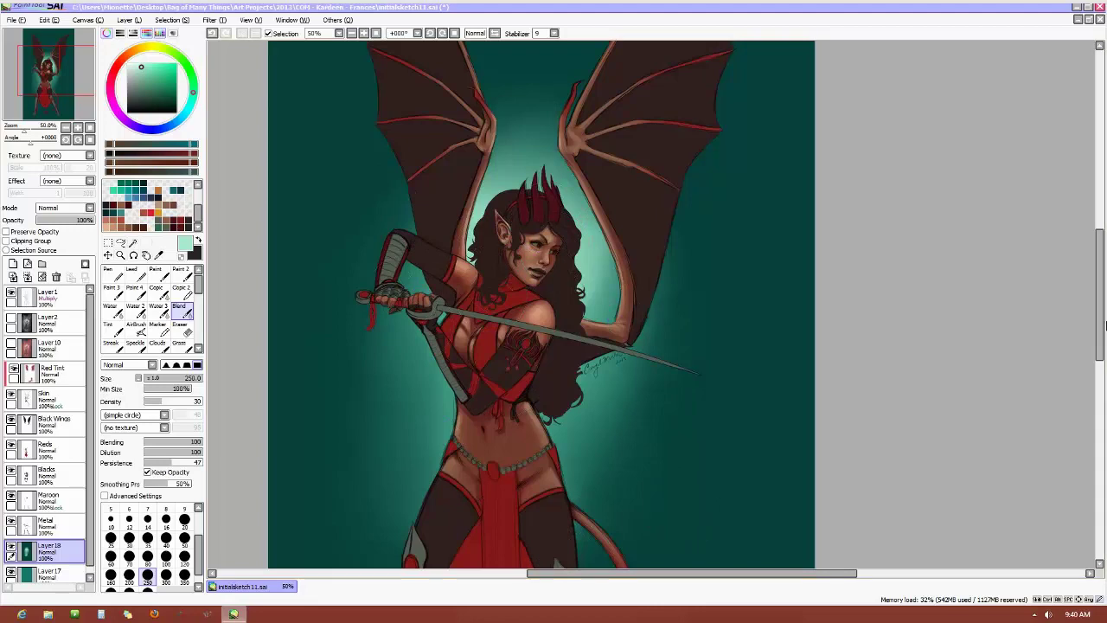
Prepare the Paint brush at size 2 with a pale cream color on the Skin layer for highlighting the face
{"action": "left_click_drag", "start_coordinate": [1101, 346], "coordinate": [1075, 346]}
{"action": "scroll", "coordinate": [1075, 345], "scroll_direction": "up", "scroll_amount": 2}
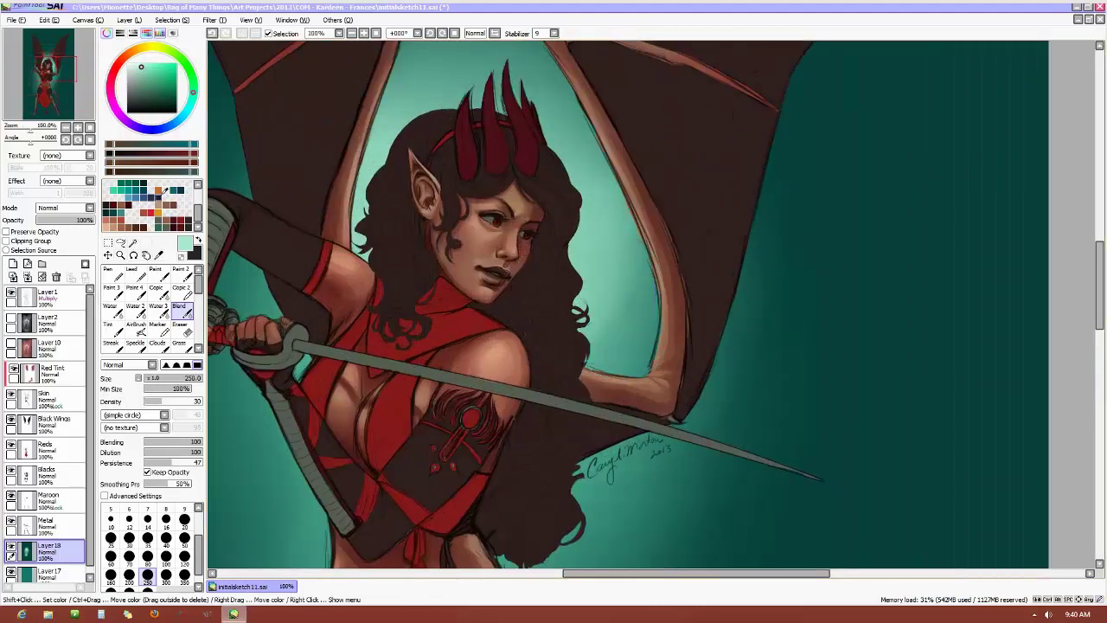
{"action": "left_click", "coordinate": [163, 199]}
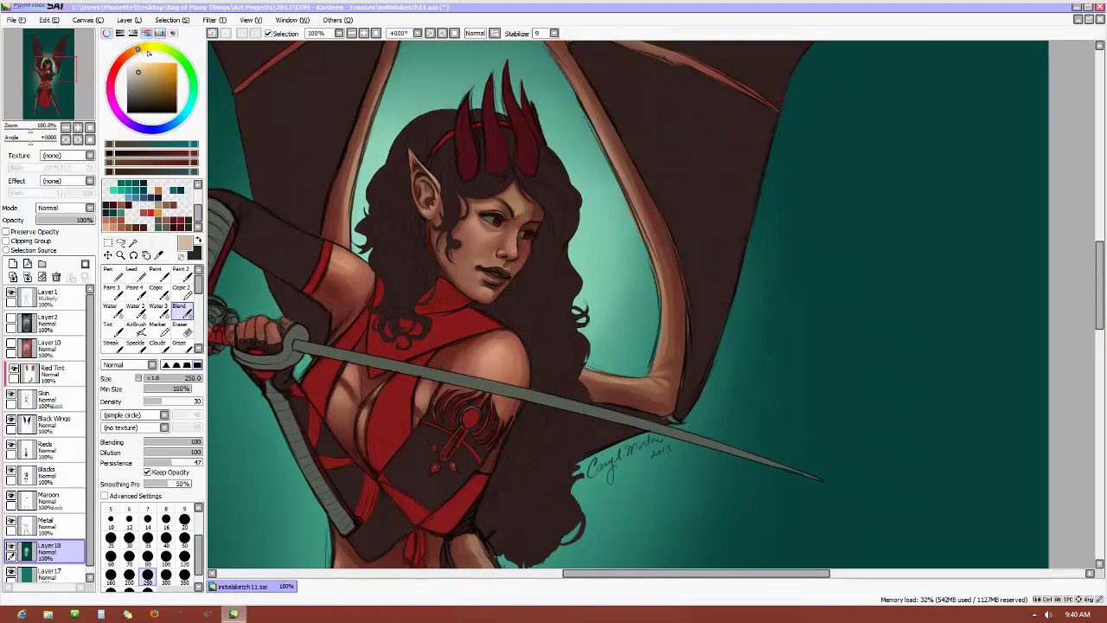
{"action": "left_click", "coordinate": [156, 273]}
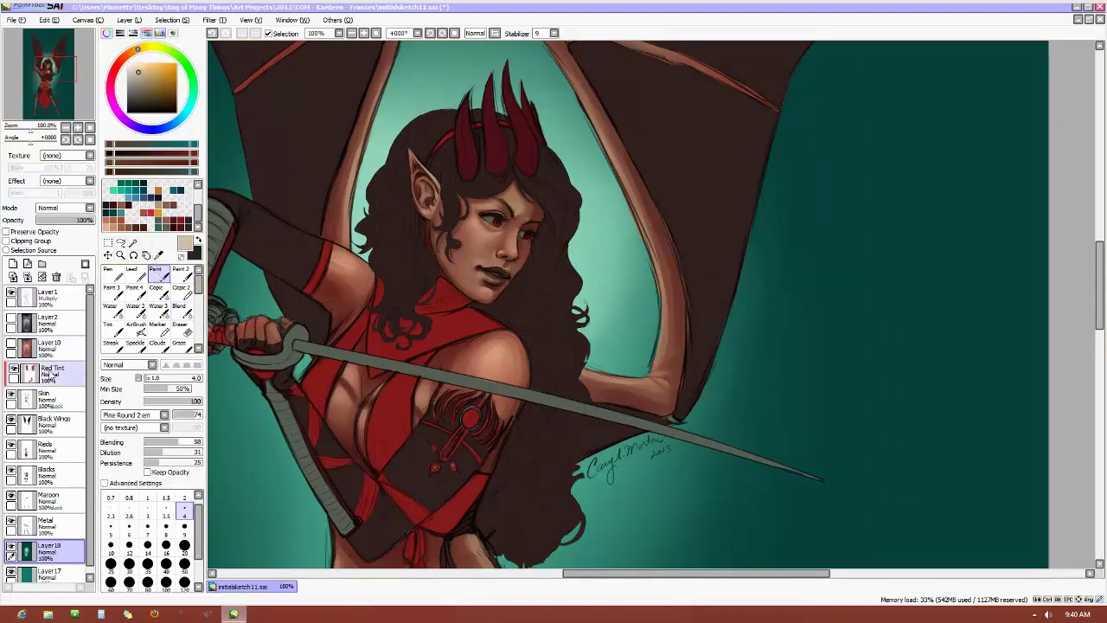
{"action": "left_click", "coordinate": [45, 397]}
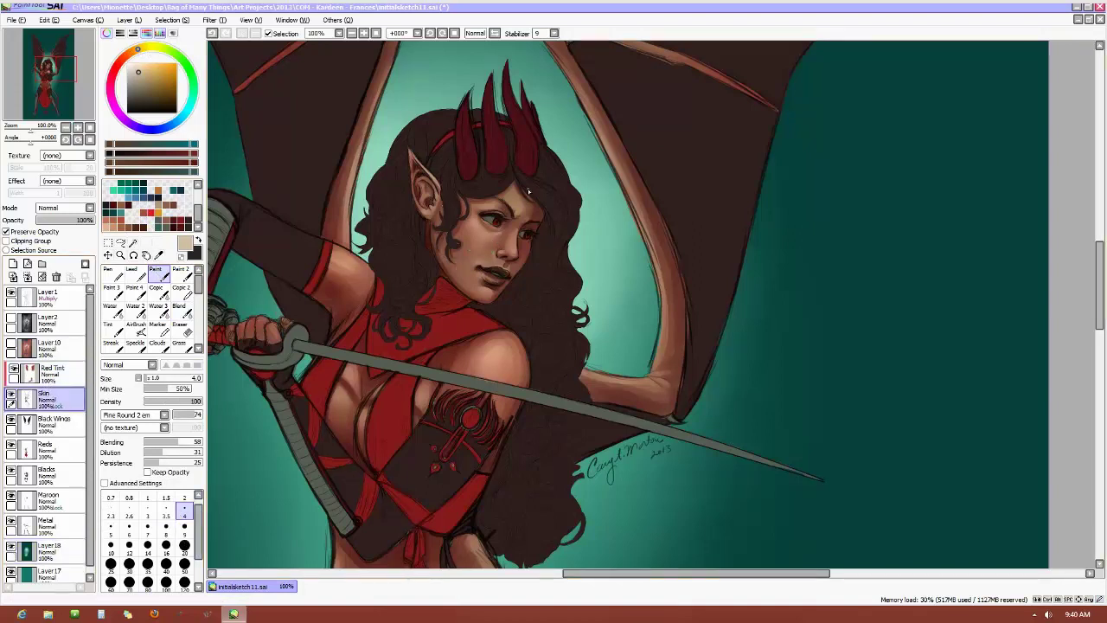
{"action": "scroll", "coordinate": [526, 233], "scroll_direction": "up", "scroll_amount": 2}
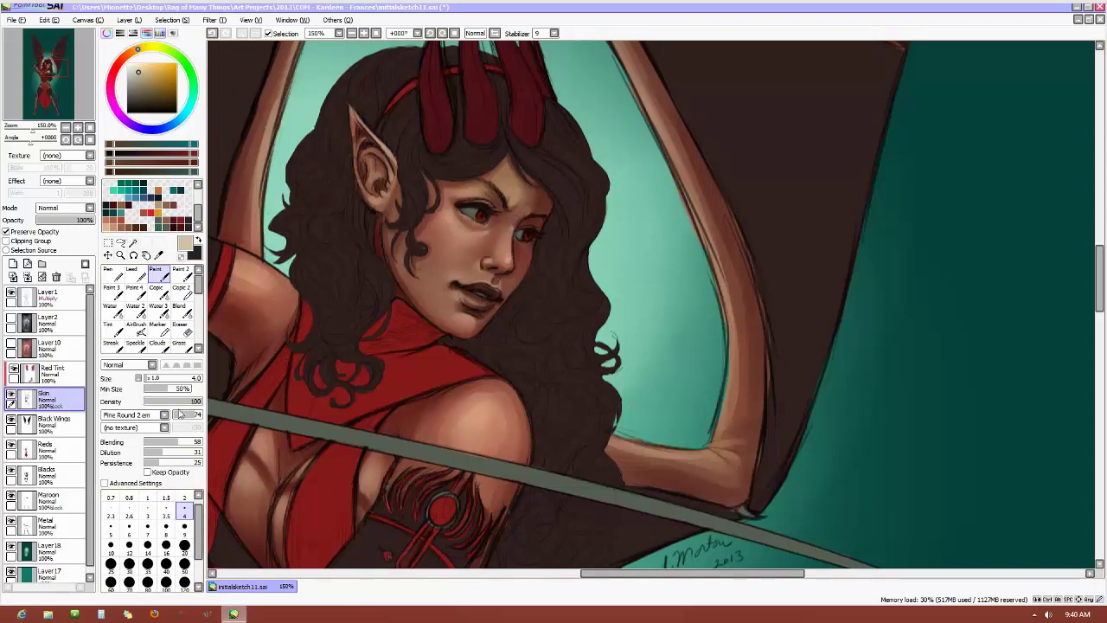
{"action": "left_click", "coordinate": [183, 497]}
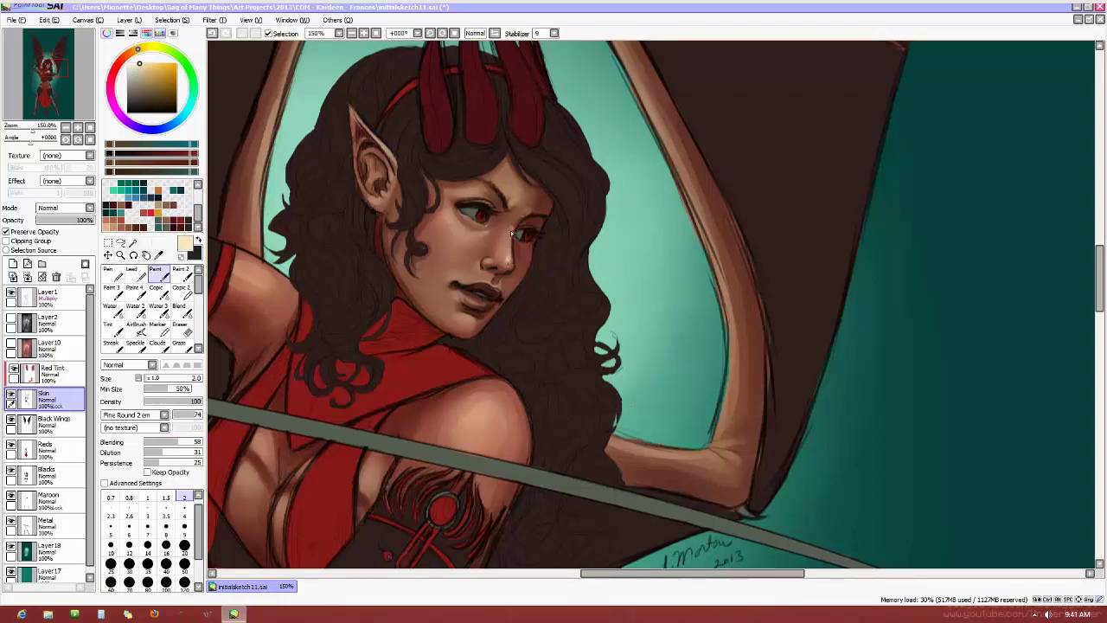
Paint fine cream highlights on the face around the eyes, nose and lips with the Paint brush at sizes 4 and 1
{"action": "left_click_drag", "start_coordinate": [263, 197], "coordinate": [513, 370]}
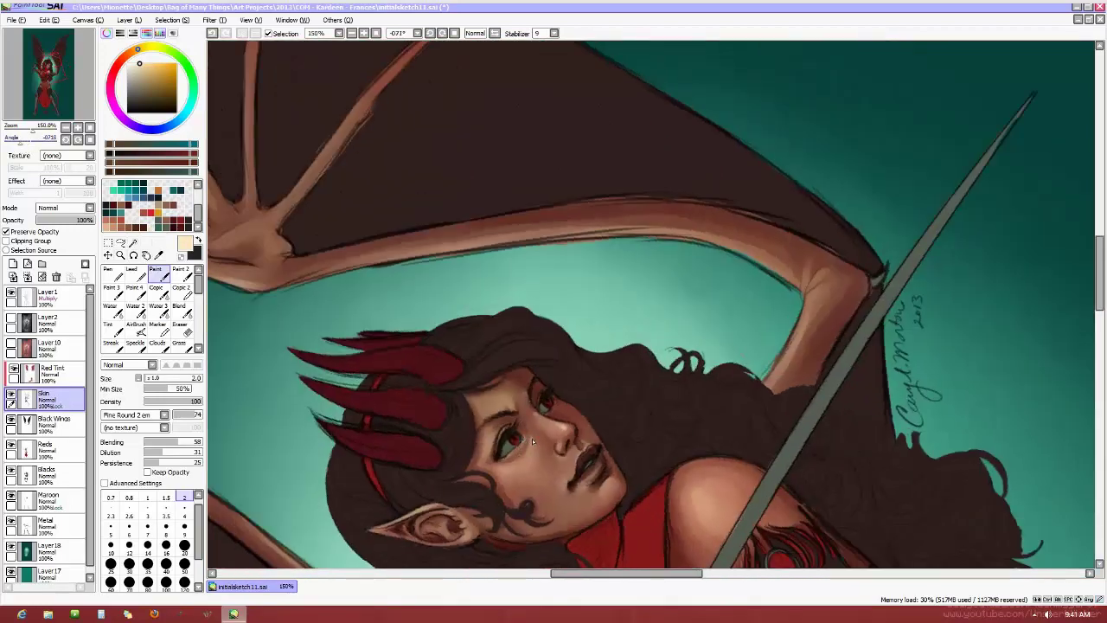
{"action": "key", "text": "bracketright"}
{"action": "key", "text": "bracketright"}
{"action": "key", "text": "bracketright"}
{"action": "key", "text": "bracketright"}
{"action": "key", "text": "bracketright"}
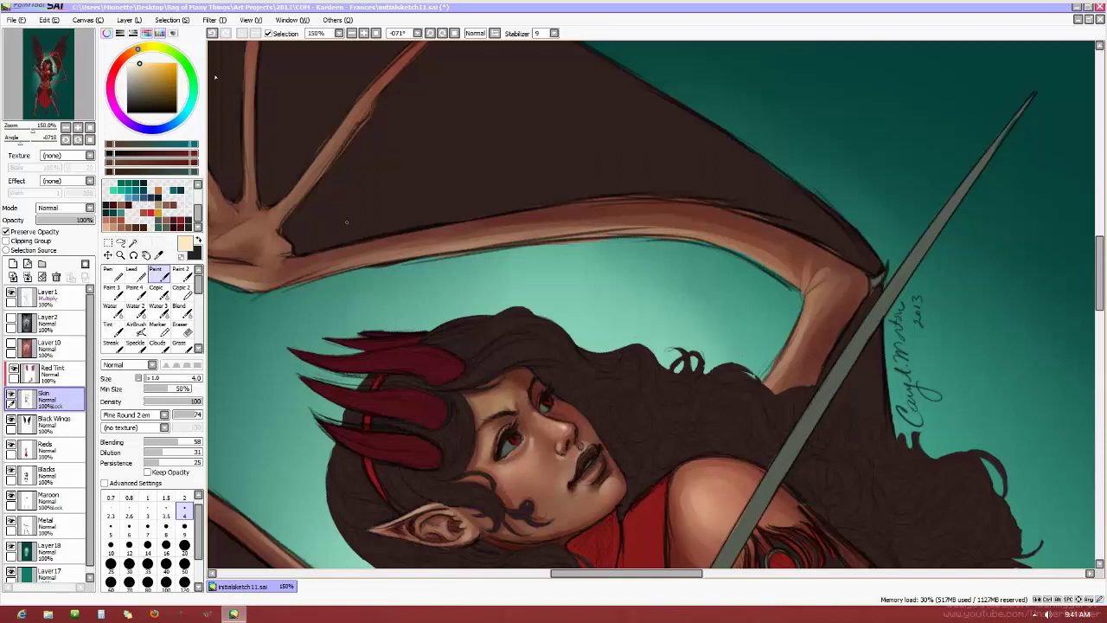
{"action": "left_click", "coordinate": [147, 500]}
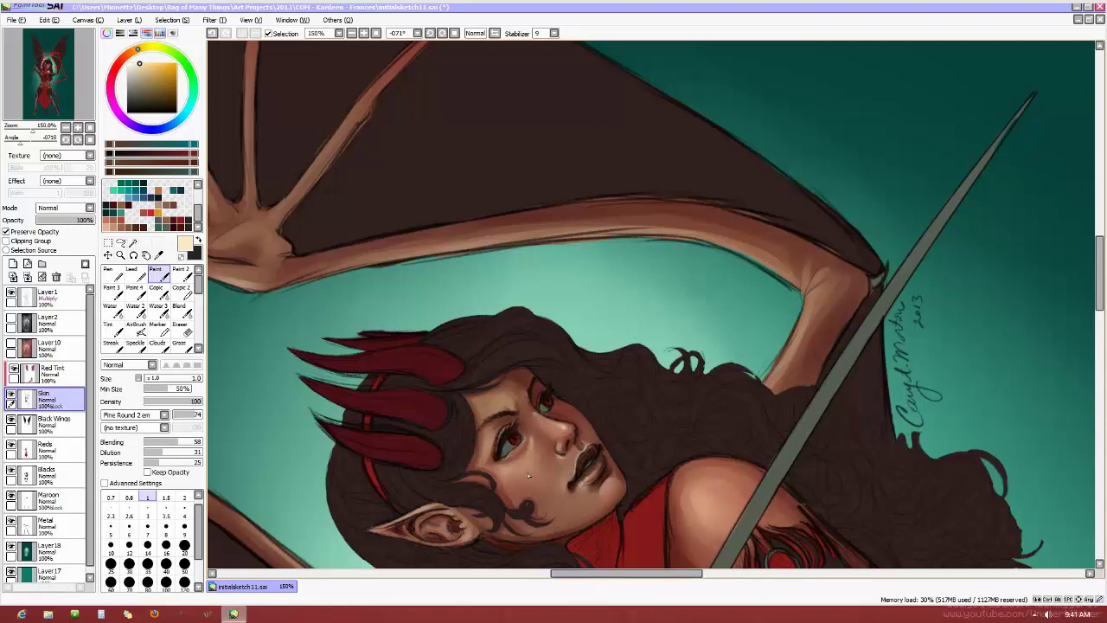
{"action": "left_click", "coordinate": [89, 140]}
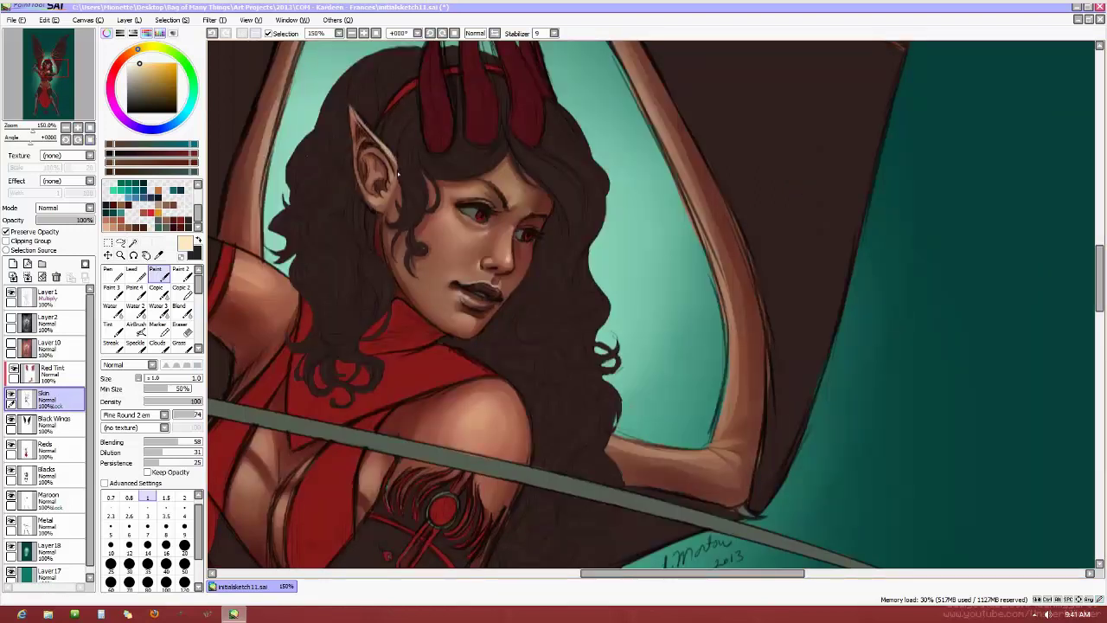
{"action": "scroll", "coordinate": [484, 361], "scroll_direction": "down", "scroll_amount": 3}
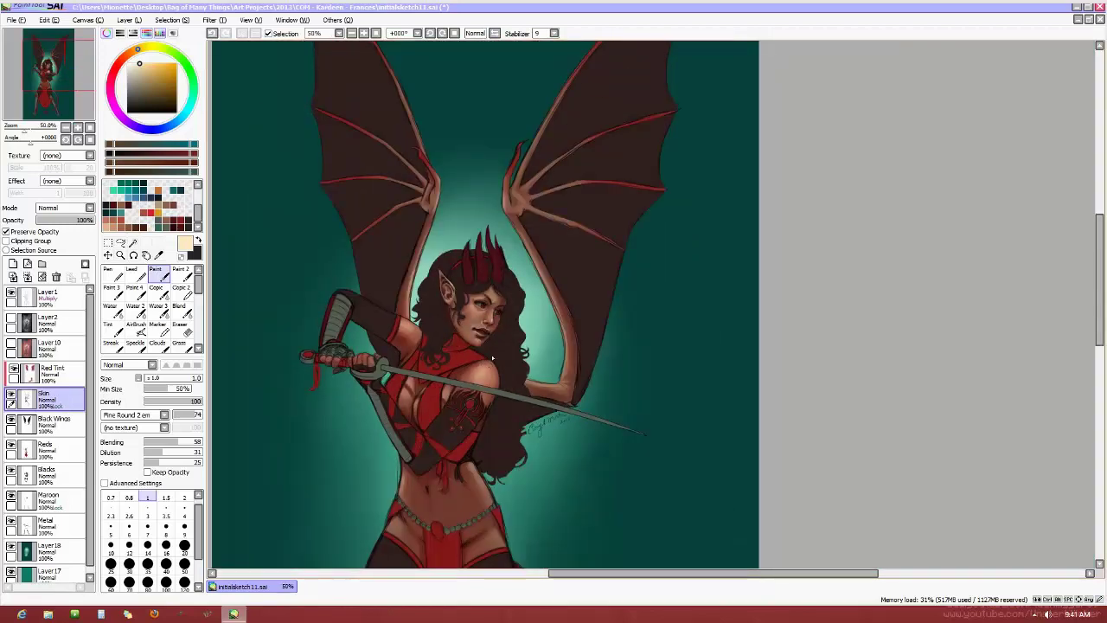
Paint broader cream highlights on the forehead and skin with the Paint brush at sizes 7 and 9
{"action": "scroll", "coordinate": [491, 357], "scroll_direction": "up", "scroll_amount": 2}
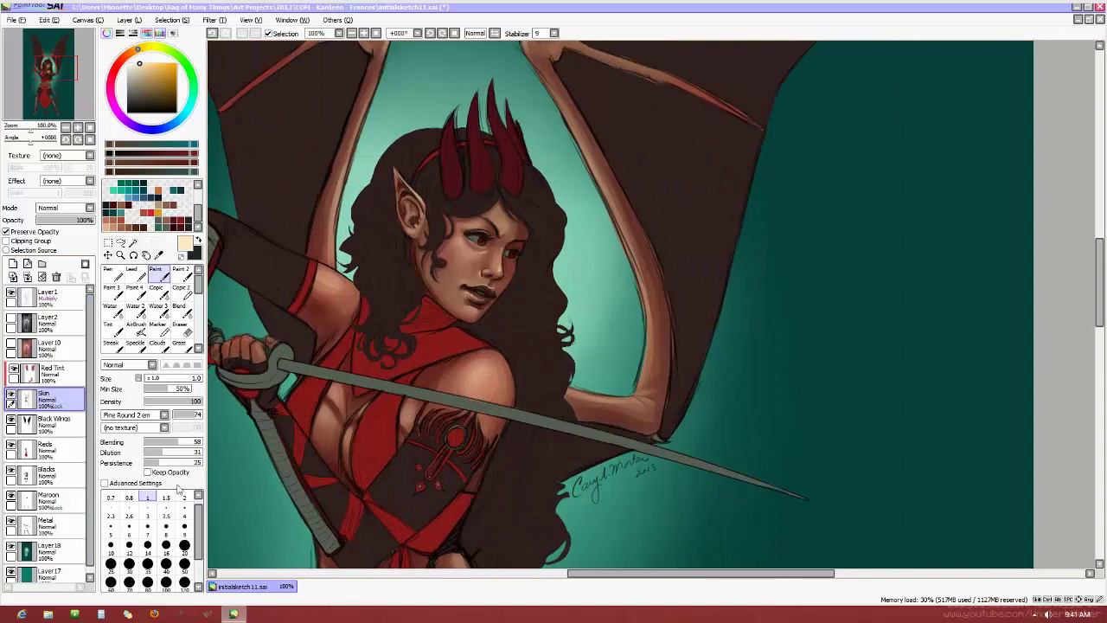
{"action": "left_click", "coordinate": [147, 524]}
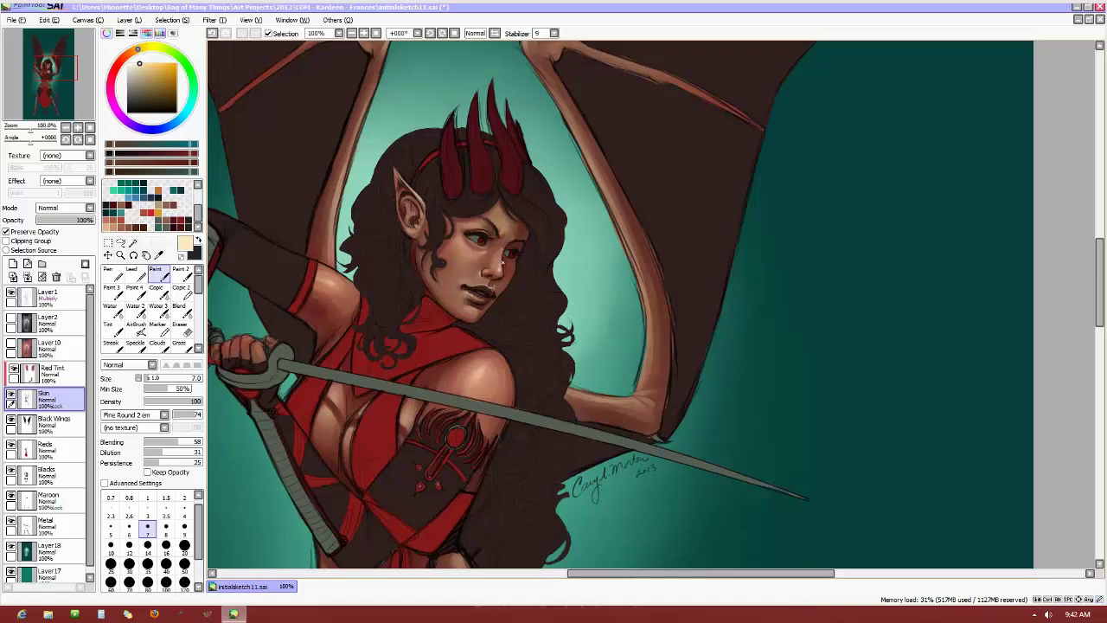
{"action": "left_click", "coordinate": [184, 526]}
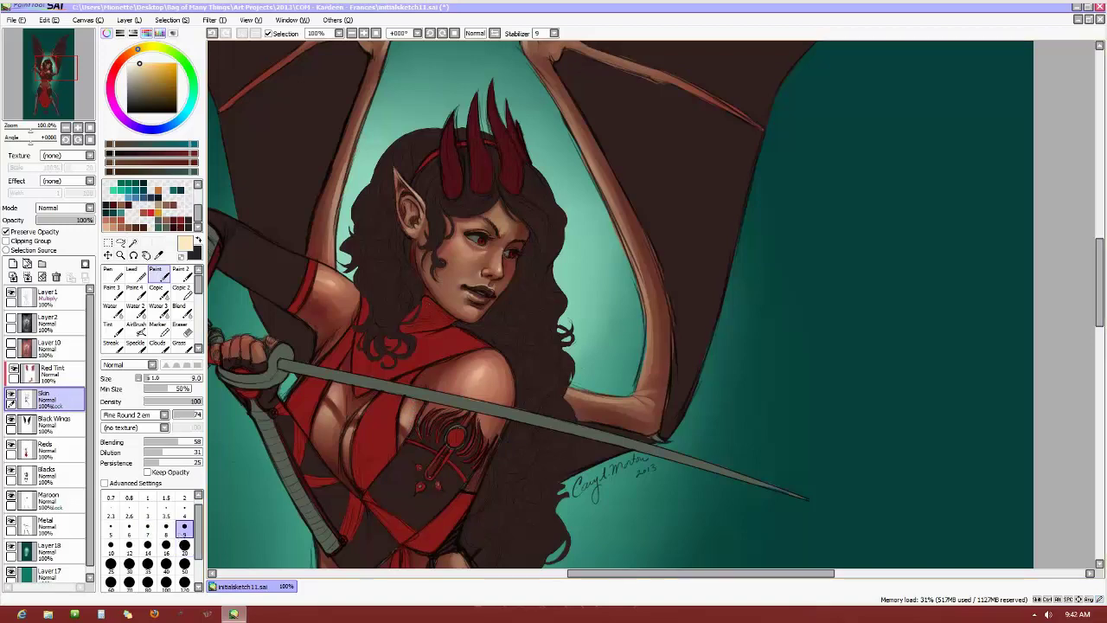
{"action": "left_click_drag", "start_coordinate": [571, 363], "coordinate": [612, 396]}
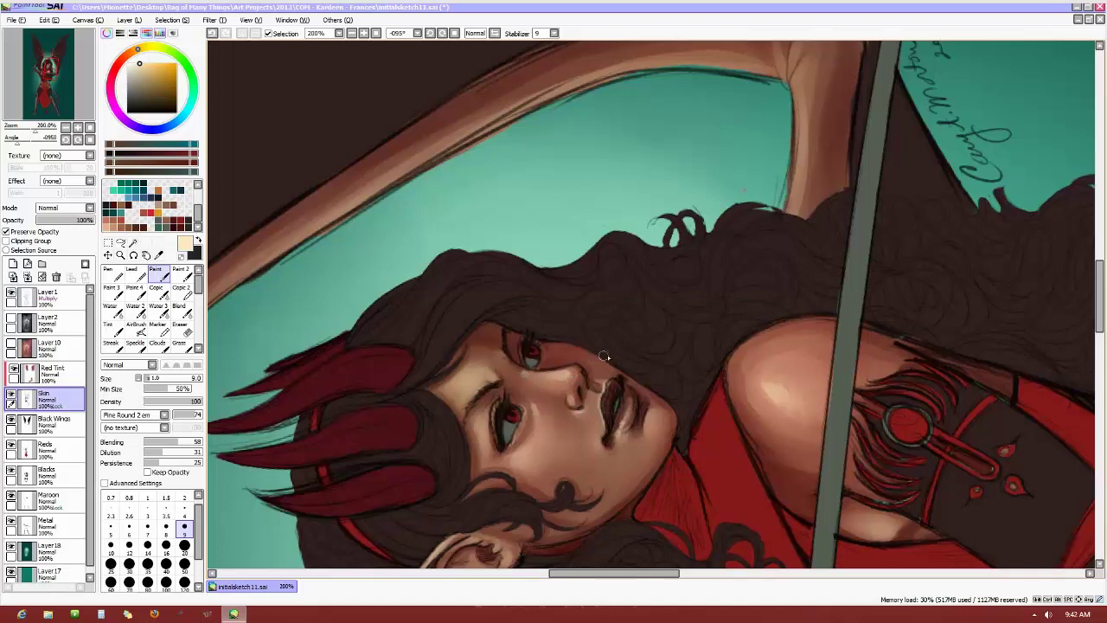
Paint fine cream highlights on the face in a rotated view with the Paint brush at size 2, and reset the canvas rotation
{"action": "key", "text": "bracketleft"}
{"action": "key", "text": "bracketleft"}
{"action": "key", "text": "bracketleft"}
{"action": "key", "text": "bracketleft"}
{"action": "key", "text": "bracketleft"}
{"action": "key", "text": "bracketleft"}
{"action": "key", "text": "bracketleft"}
{"action": "key", "text": "bracketleft"}
{"action": "key", "text": "bracketleft"}
{"action": "left_click", "coordinate": [90, 139]}
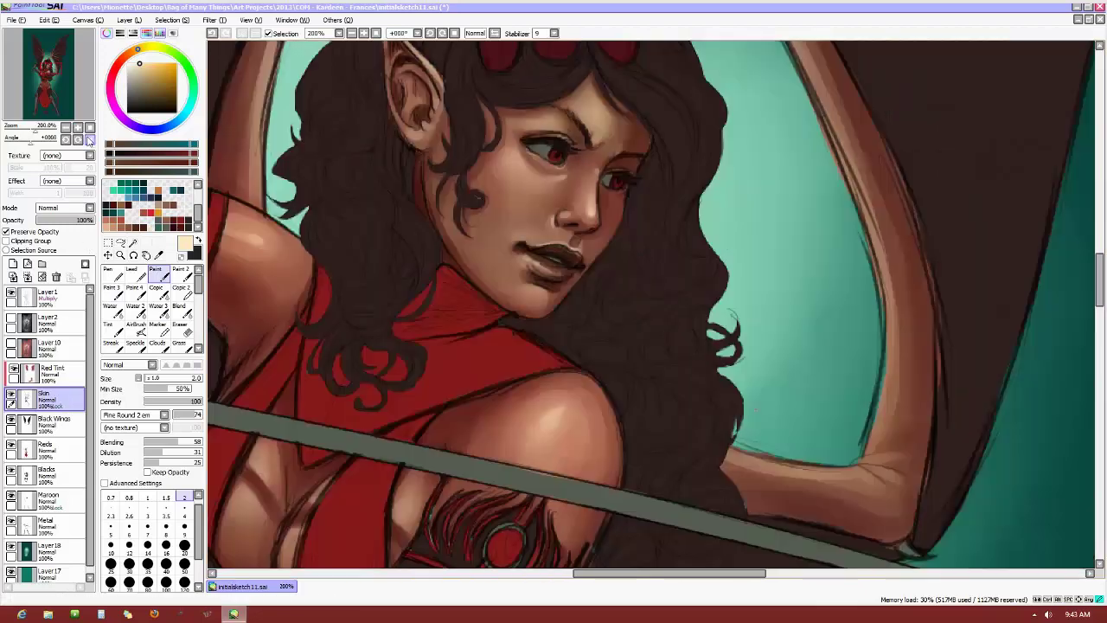
Touch up the skin highlights with the Paint brush at size 9 and soften the shoulder with the Blend tool at size 20
{"action": "left_click", "coordinate": [184, 526]}
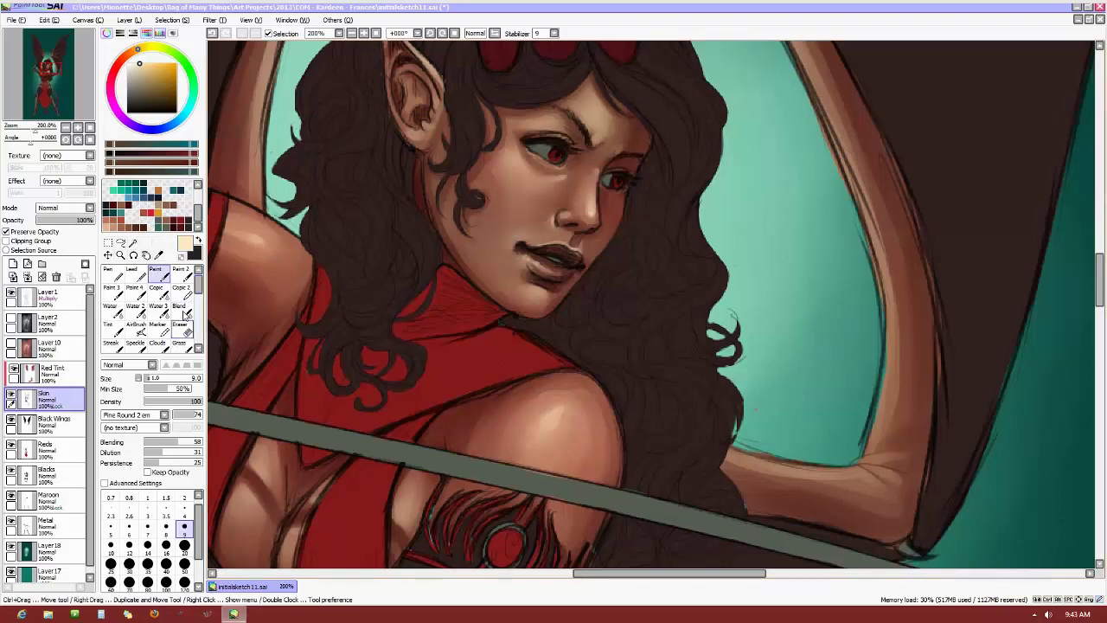
{"action": "left_click", "coordinate": [178, 307]}
{"action": "left_click", "coordinate": [184, 518]}
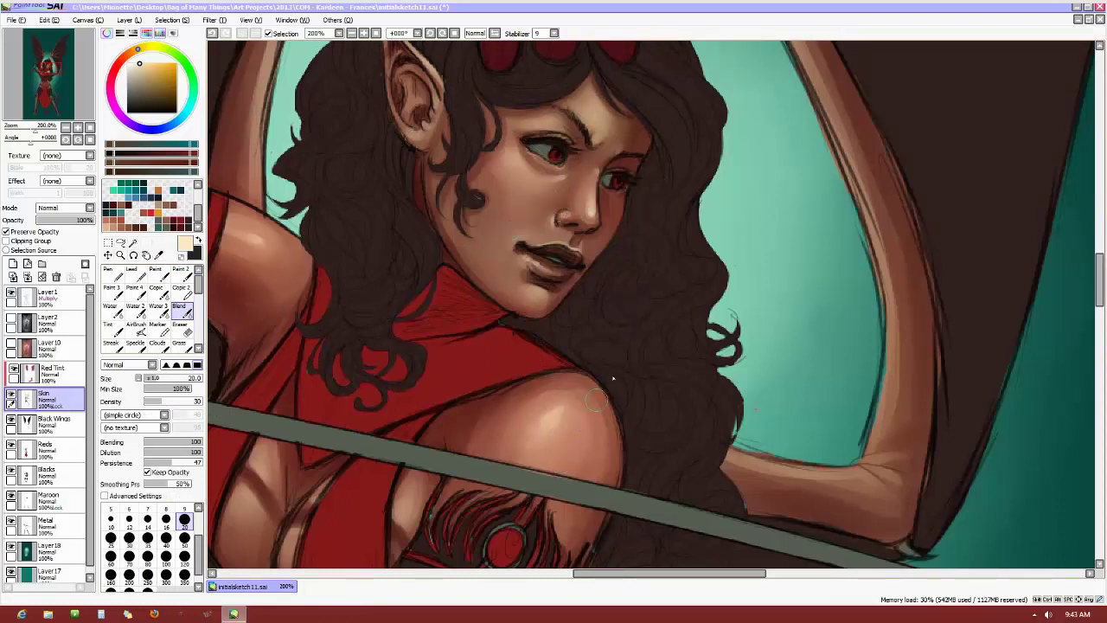
Paint a tiny cream highlight between the nose and upper lip with the Paint brush at size 1
{"action": "left_click", "coordinate": [156, 273]}
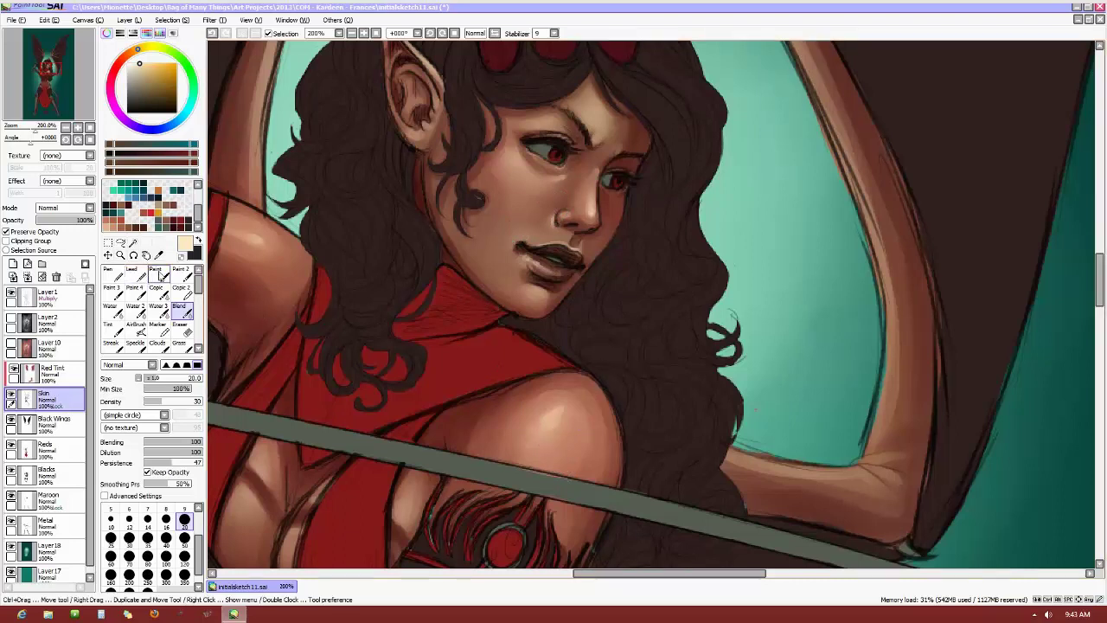
{"action": "left_click", "coordinate": [147, 498]}
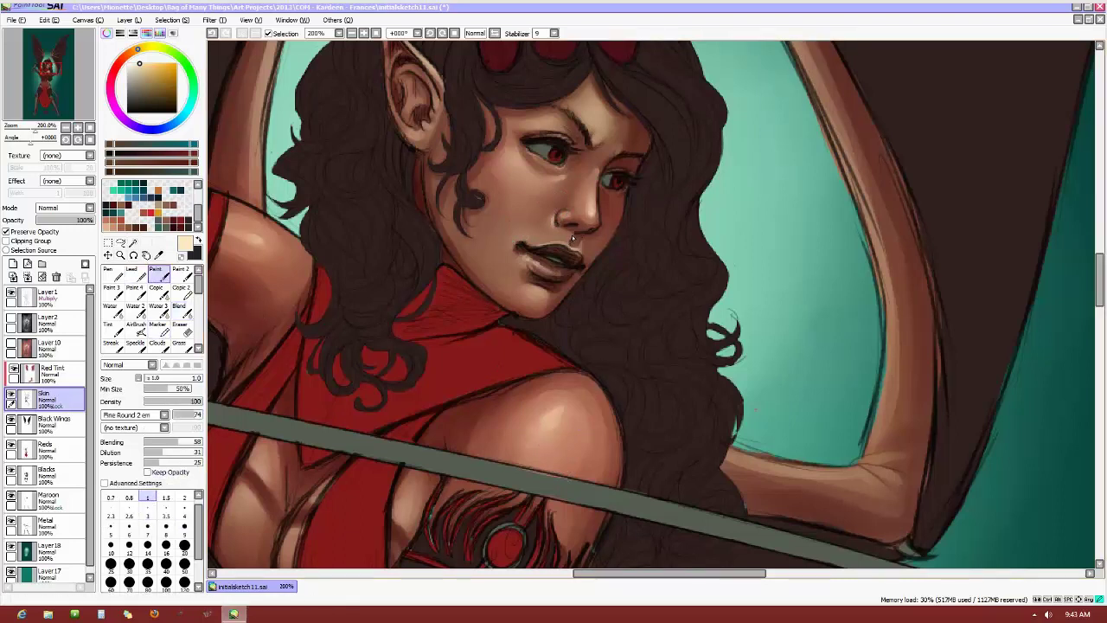
{"action": "left_click_drag", "start_coordinate": [572, 240], "coordinate": [574, 256]}
{"action": "scroll", "coordinate": [638, 272], "scroll_direction": "down", "scroll_amount": 3}
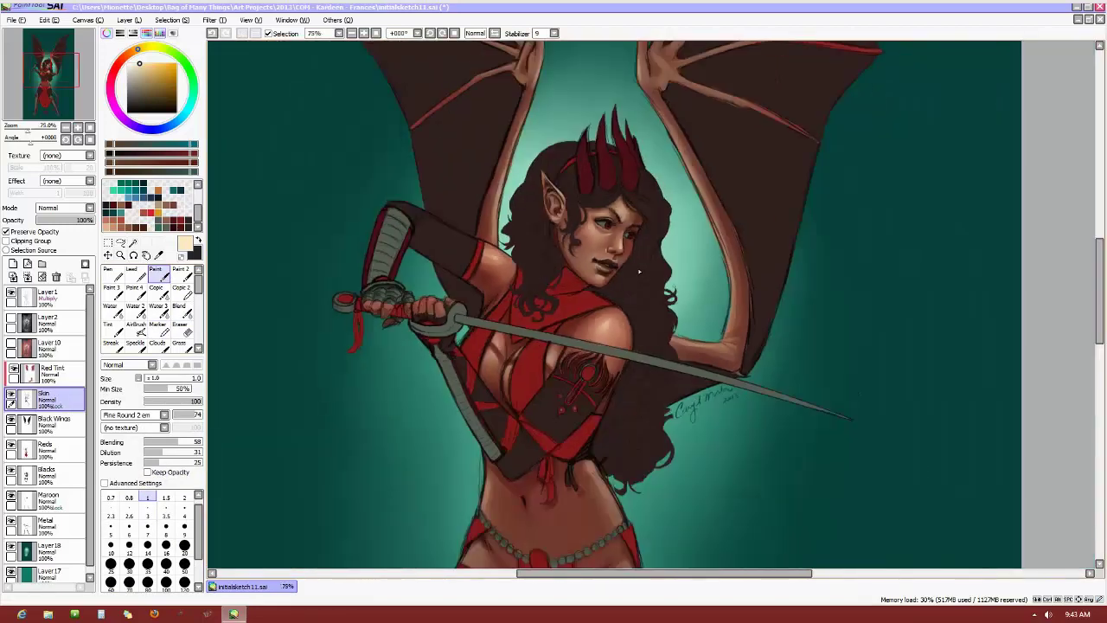
{"action": "scroll", "coordinate": [638, 272], "scroll_direction": "down", "scroll_amount": 2}
{"action": "scroll", "coordinate": [700, 294], "scroll_direction": "up", "scroll_amount": 1}
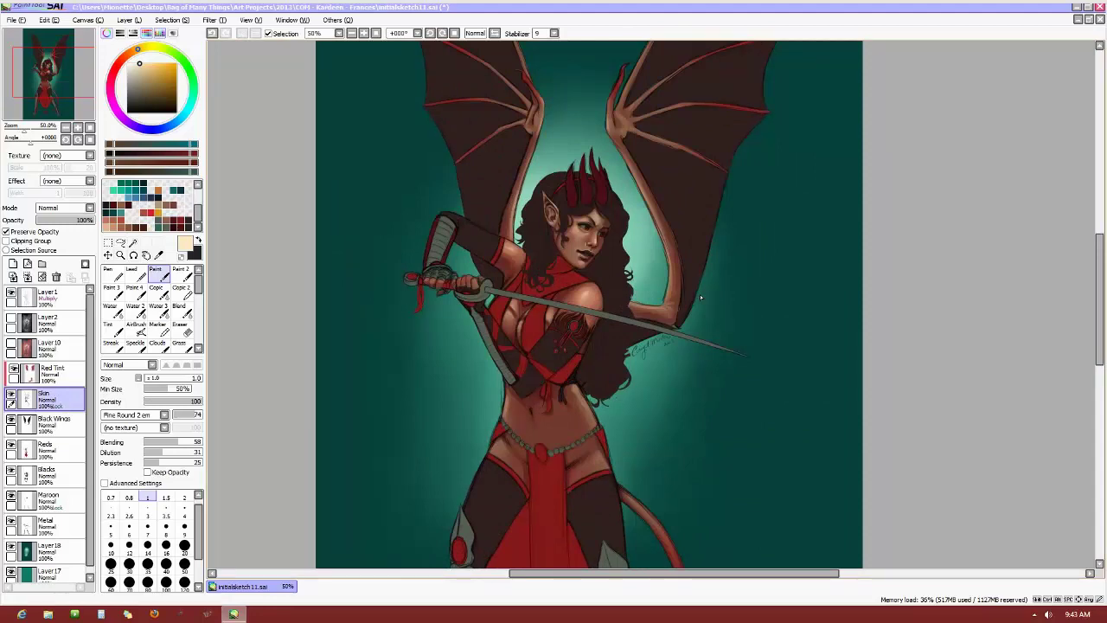
Smooth the skin shading on the upper body and waist with the Blend tool at sizes 12 and 20
{"action": "left_click", "coordinate": [178, 310]}
{"action": "scroll", "coordinate": [544, 243], "scroll_direction": "up", "scroll_amount": 3}
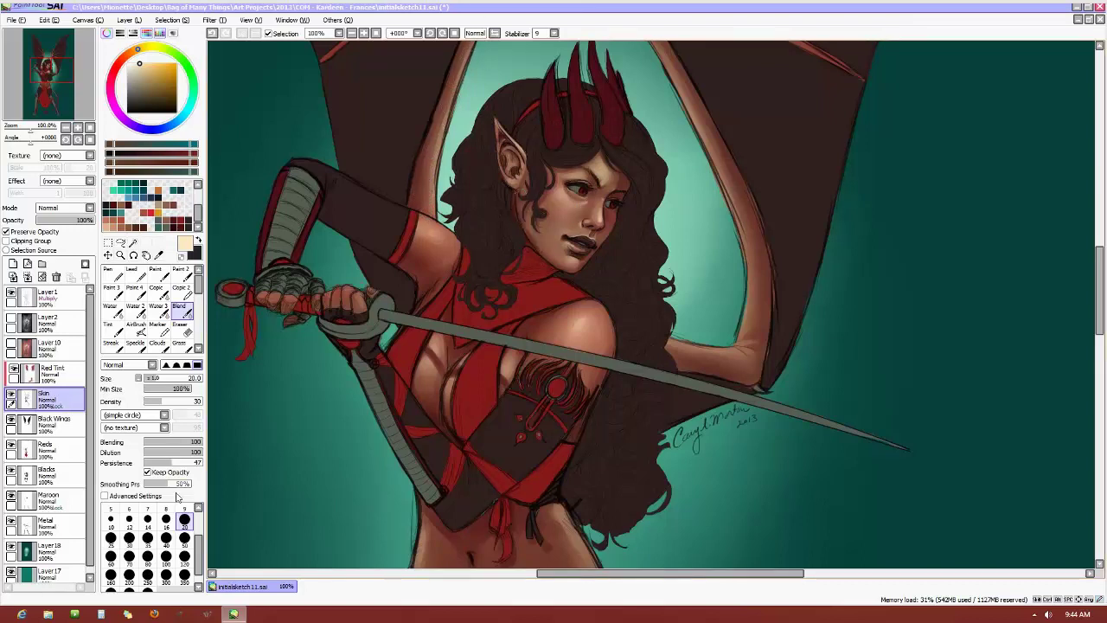
{"action": "left_click", "coordinate": [129, 519]}
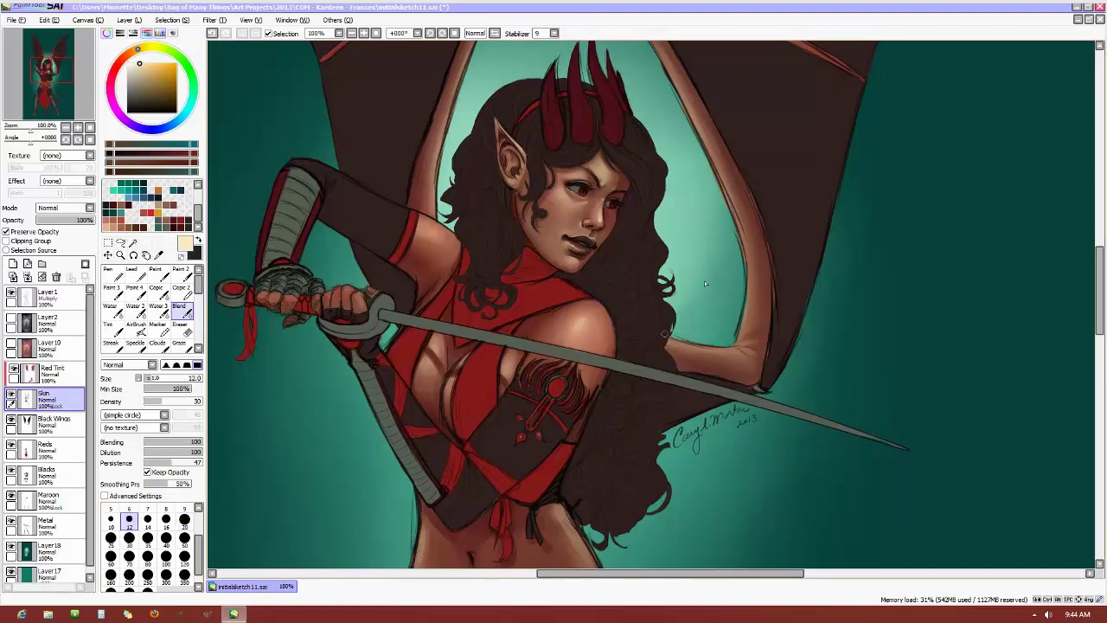
{"action": "scroll", "coordinate": [704, 280], "scroll_direction": "down", "scroll_amount": 3}
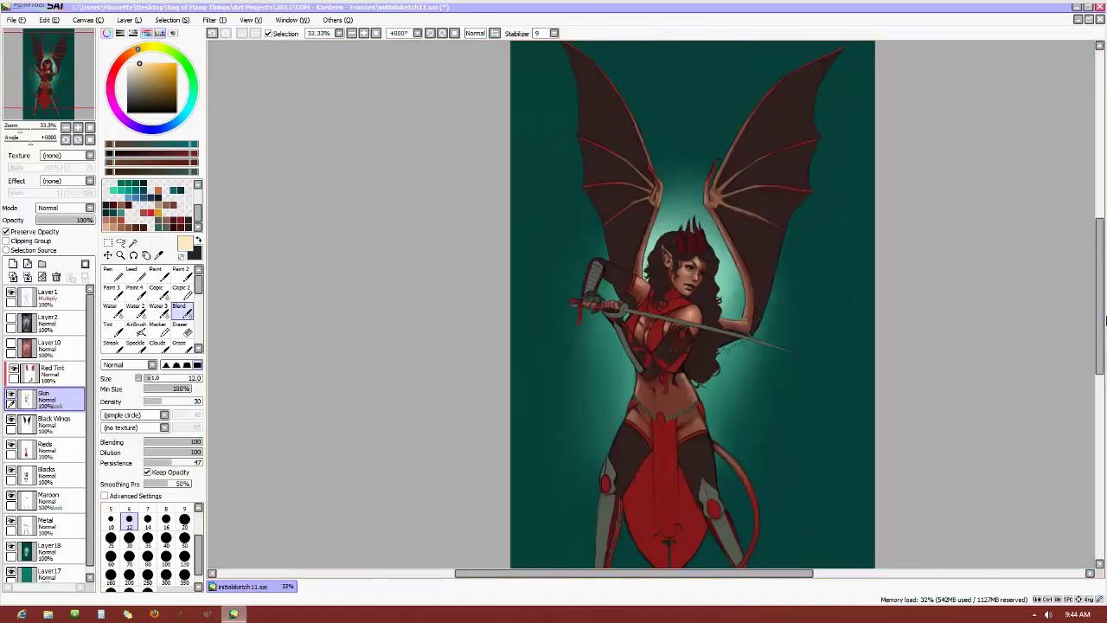
{"action": "scroll", "coordinate": [853, 339], "scroll_direction": "up", "scroll_amount": 4}
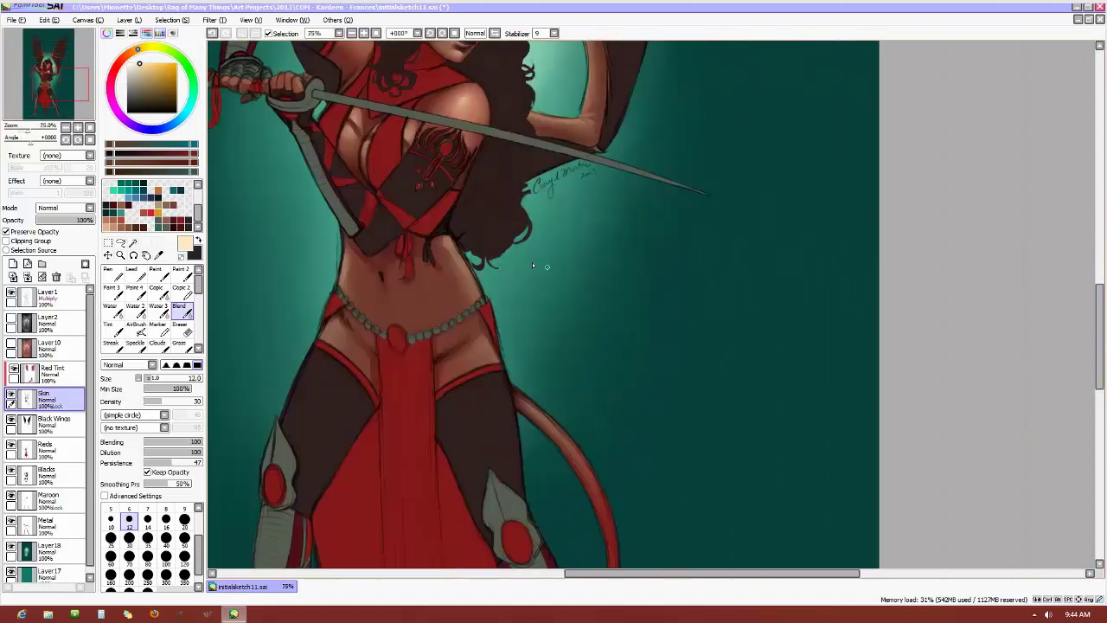
{"action": "left_click", "coordinate": [184, 519]}
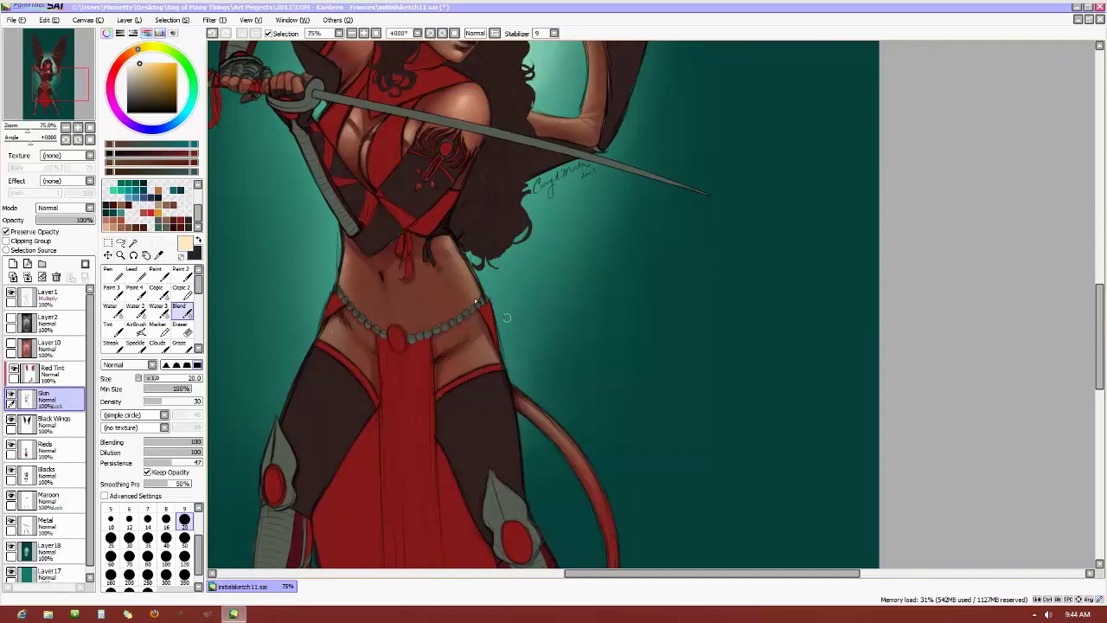
Paint a soft selection over the wings, outer arms and lower body with the Select brush at size 500, and hide the selection display
{"action": "scroll", "coordinate": [475, 301], "scroll_direction": "down", "scroll_amount": 3}
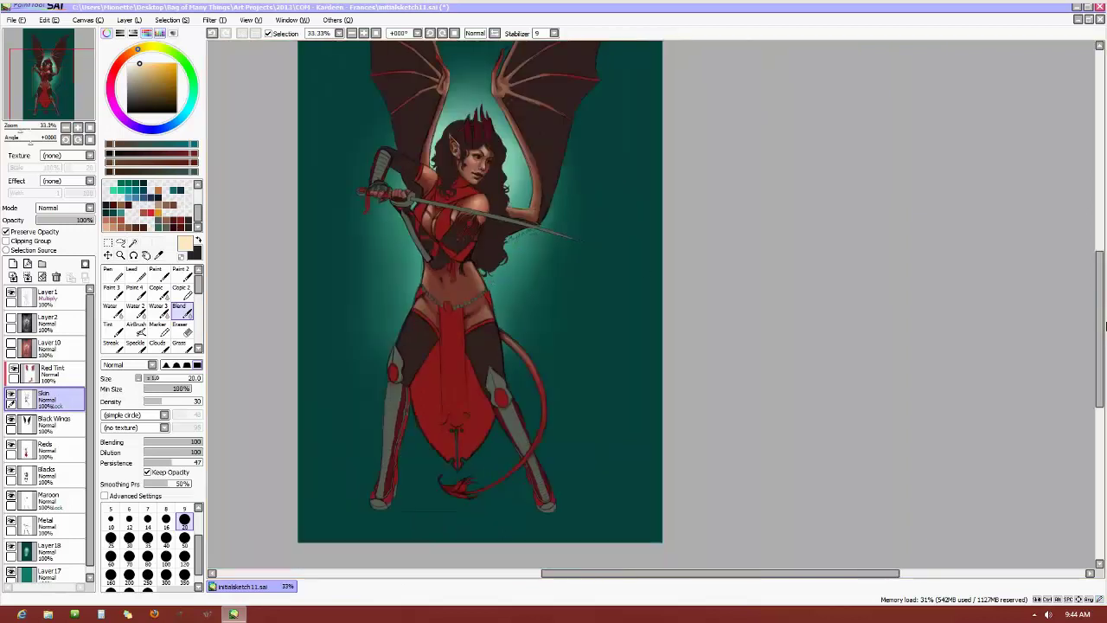
{"action": "left_click_drag", "start_coordinate": [1098, 332], "coordinate": [1098, 301]}
{"action": "scroll", "coordinate": [550, 357], "scroll_direction": "up", "scroll_amount": 1}
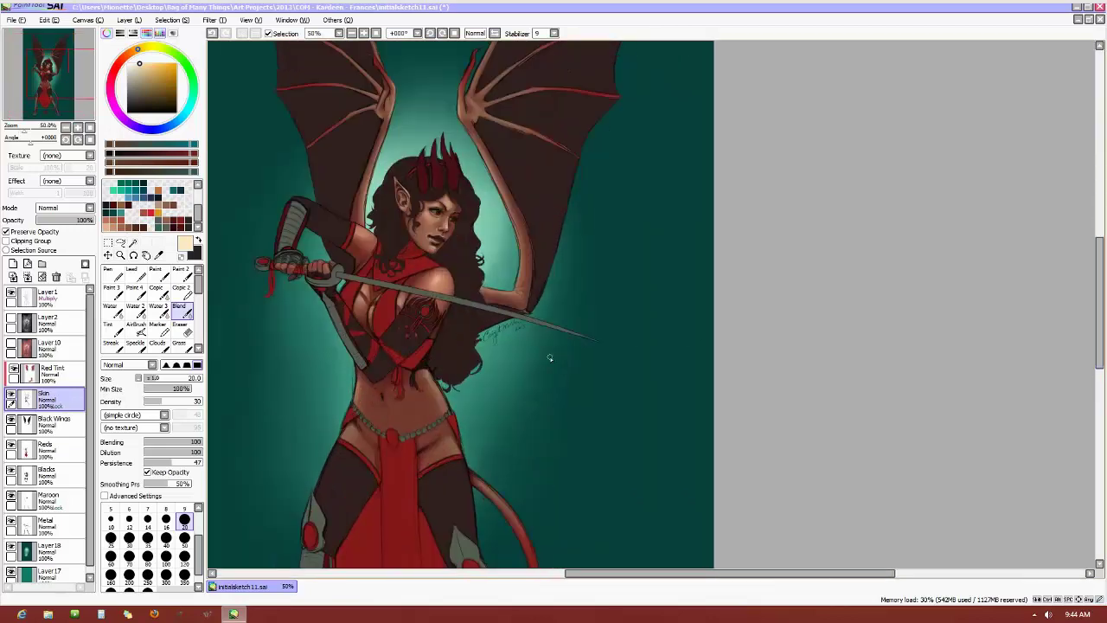
{"action": "scroll", "coordinate": [551, 357], "scroll_direction": "down", "scroll_amount": 1}
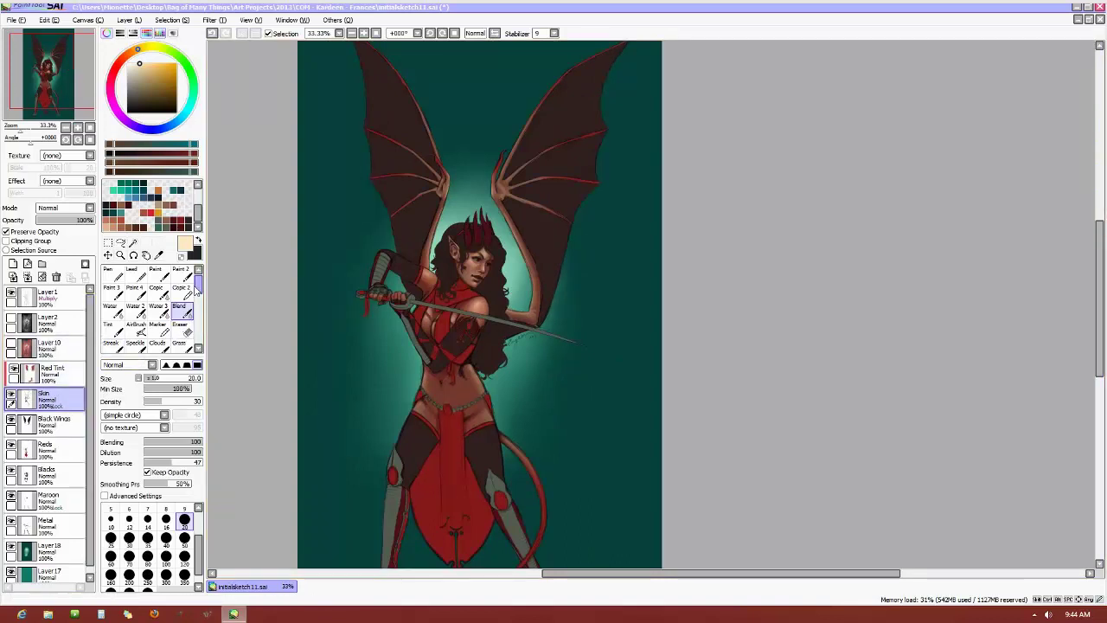
{"action": "scroll", "coordinate": [197, 290], "scroll_direction": "down", "scroll_amount": 3}
{"action": "left_click", "coordinate": [157, 304]}
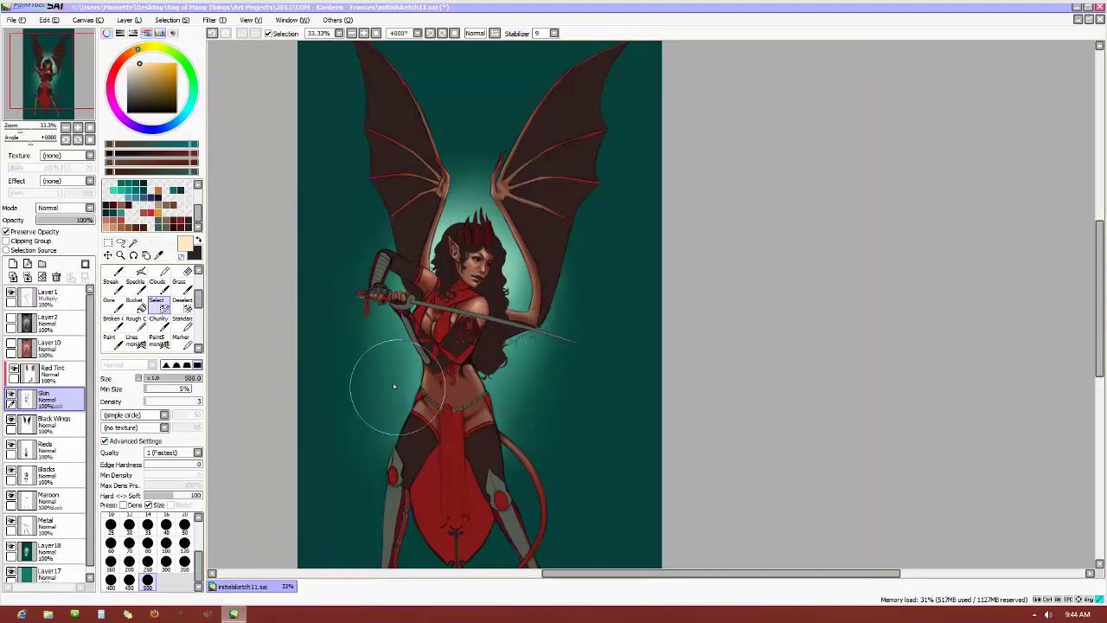
{"action": "left_click_drag", "start_coordinate": [372, 385], "coordinate": [506, 461]}
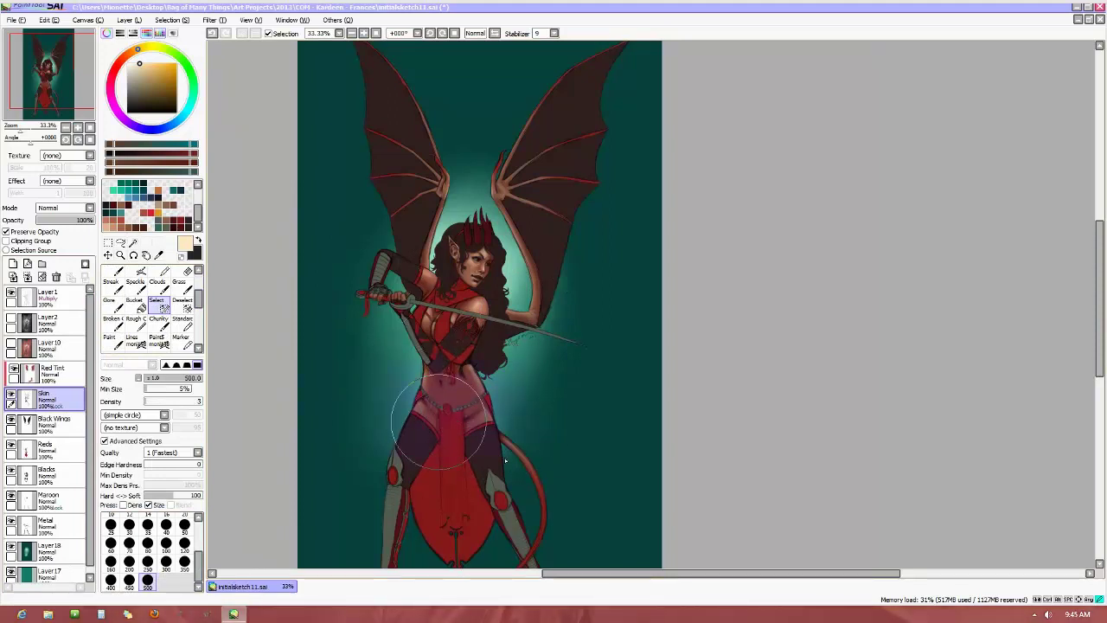
{"action": "mouse_move", "coordinate": [439, 428]}
{"action": "left_mouse_down"}
{"action": "mouse_move", "coordinate": [411, 455]}
{"action": "mouse_move", "coordinate": [473, 496]}
{"action": "mouse_move", "coordinate": [459, 540]}
{"action": "mouse_move", "coordinate": [479, 434]}
{"action": "mouse_move", "coordinate": [495, 465]}
{"action": "mouse_move", "coordinate": [458, 459]}
{"action": "left_mouse_up"}
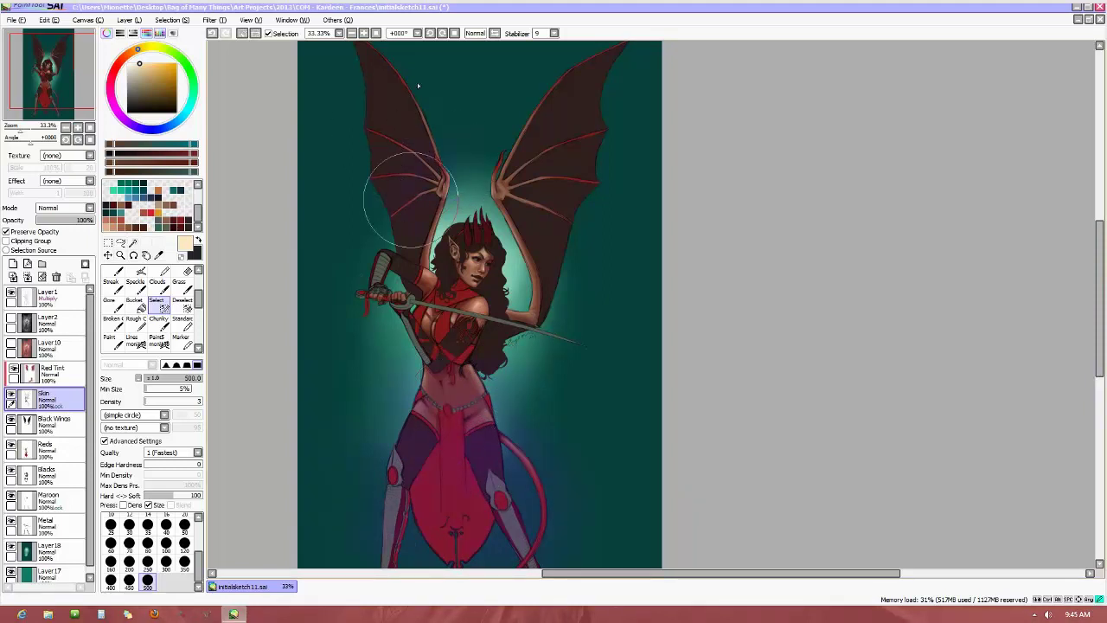
{"action": "mouse_move", "coordinate": [418, 86]}
{"action": "left_mouse_down"}
{"action": "mouse_move", "coordinate": [383, 99]}
{"action": "mouse_move", "coordinate": [502, 160]}
{"action": "mouse_move", "coordinate": [436, 175]}
{"action": "mouse_move", "coordinate": [593, 99]}
{"action": "mouse_move", "coordinate": [539, 54]}
{"action": "mouse_move", "coordinate": [598, 212]}
{"action": "mouse_move", "coordinate": [593, 312]}
{"action": "left_mouse_up"}
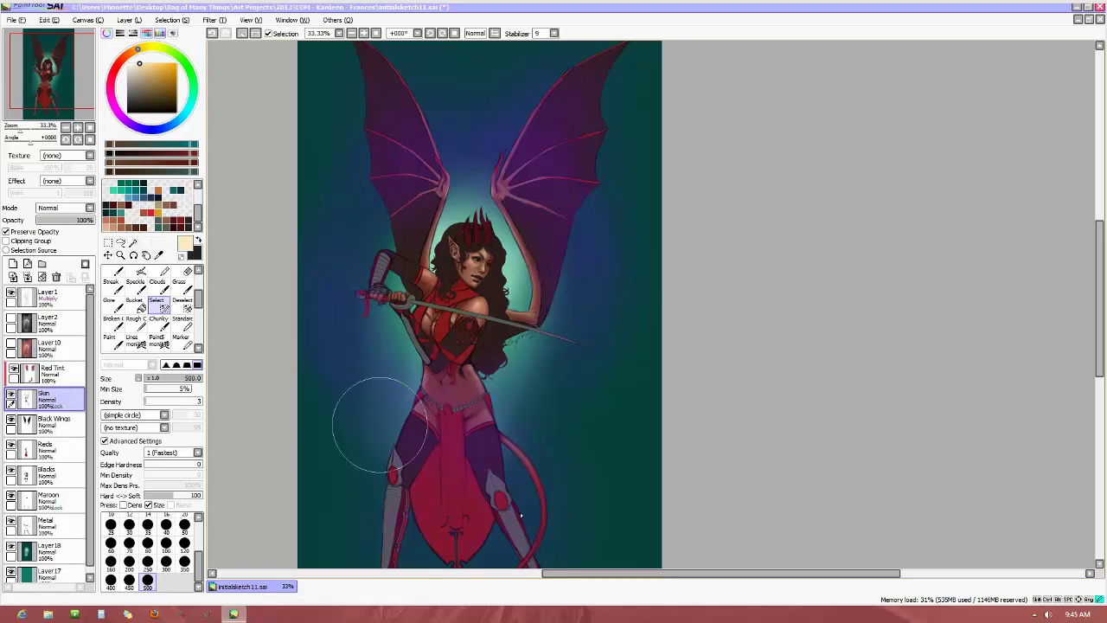
{"action": "left_click", "coordinate": [268, 33]}
Apply Hue and Saturation to the selected areas of the Skin layer with saturation at -33
{"action": "left_click", "coordinate": [215, 20]}
{"action": "left_click", "coordinate": [238, 32]}
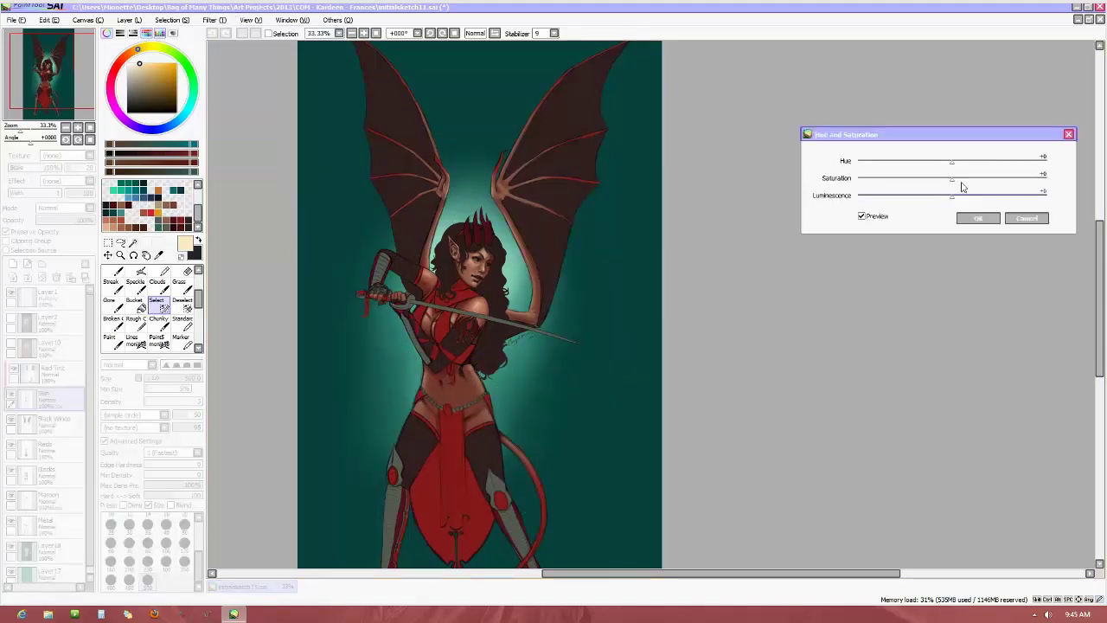
{"action": "left_click_drag", "start_coordinate": [950, 183], "coordinate": [895, 195]}
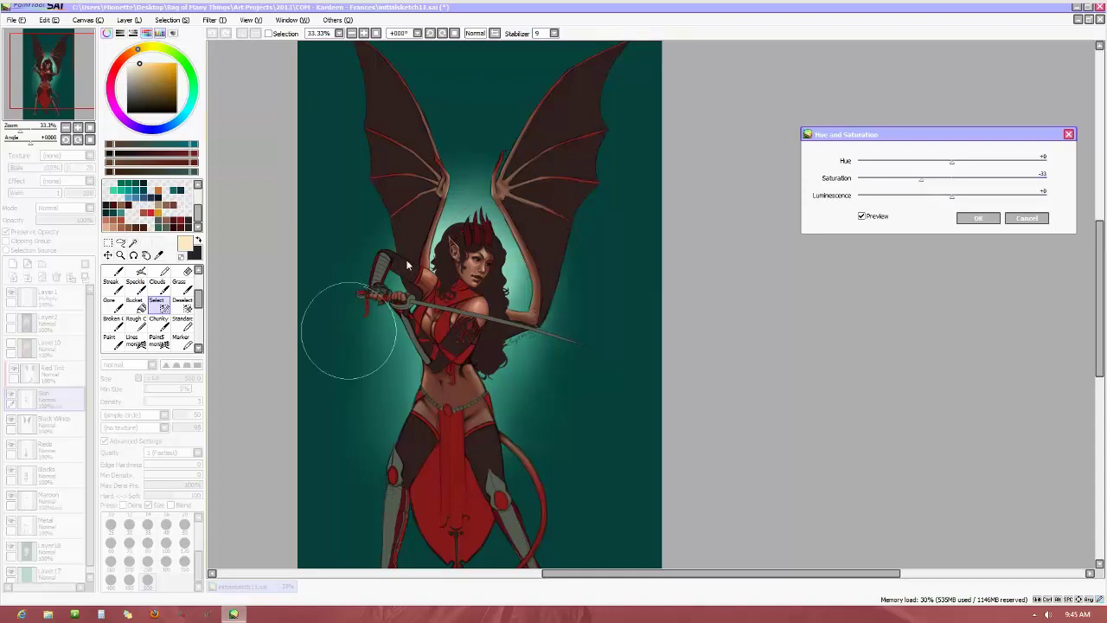
{"action": "scroll", "coordinate": [725, 252], "scroll_direction": "up", "scroll_amount": 1}
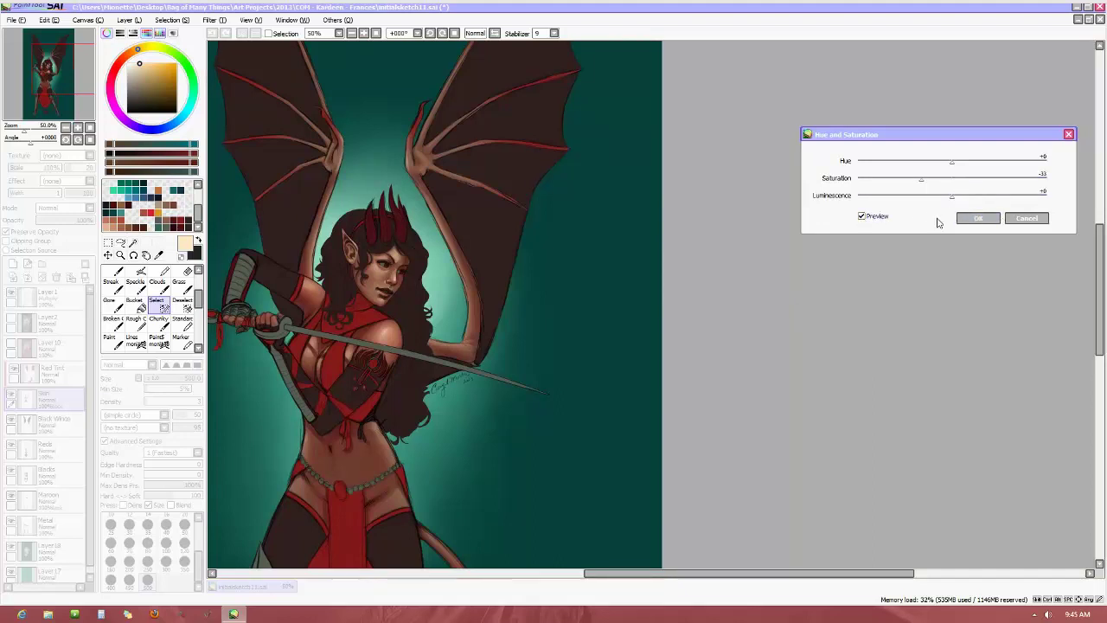
{"action": "left_click", "coordinate": [966, 222]}
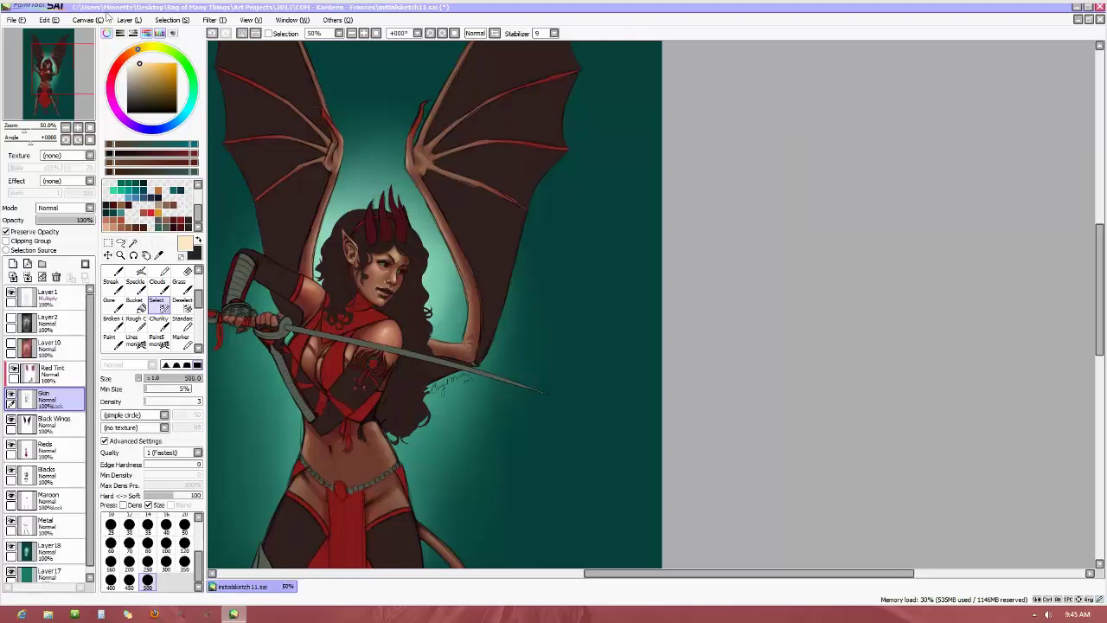
Apply Brightness and Contrast to the selected skin areas with brightness -36 and contrast -26, toggling the preview to compare
{"action": "left_click", "coordinate": [215, 20]}
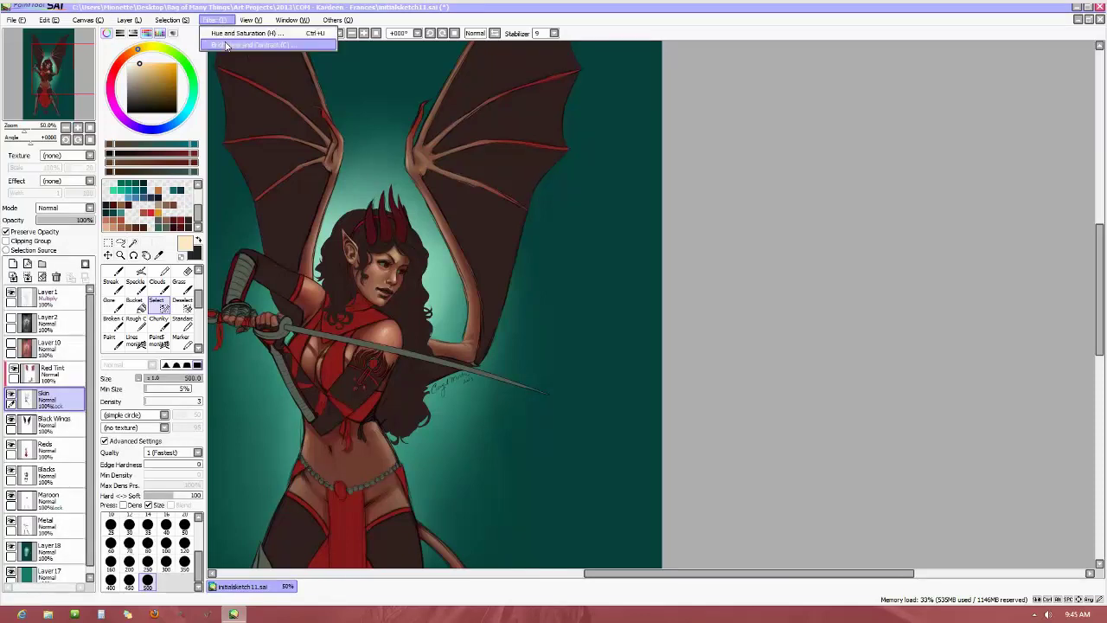
{"action": "left_click", "coordinate": [226, 45]}
{"action": "left_click", "coordinate": [965, 86]}
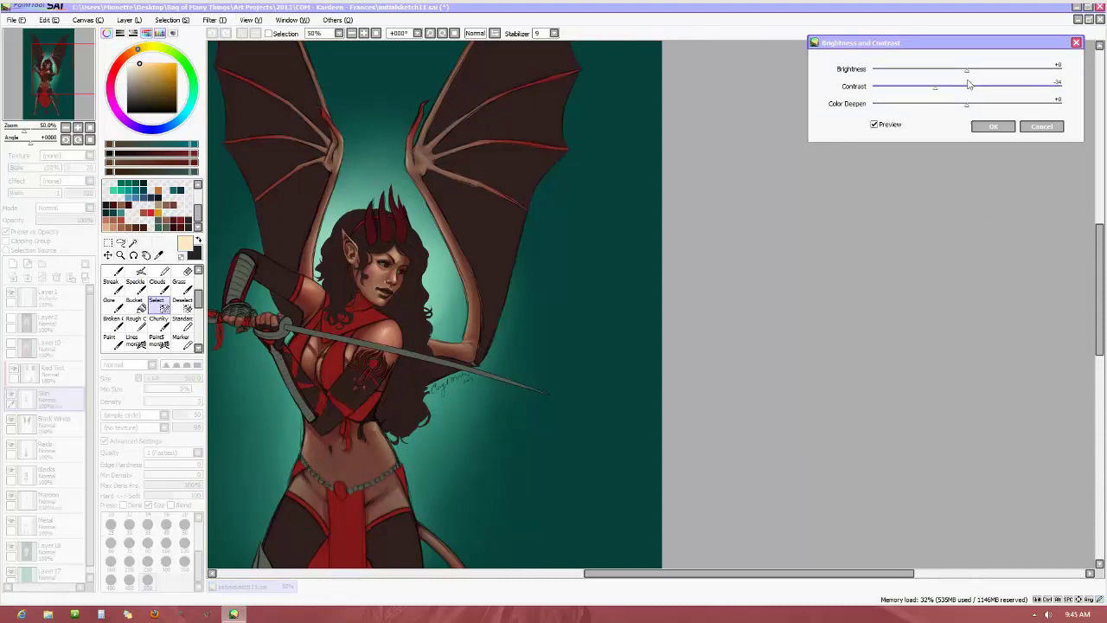
{"action": "left_click_drag", "start_coordinate": [969, 74], "coordinate": [939, 77]}
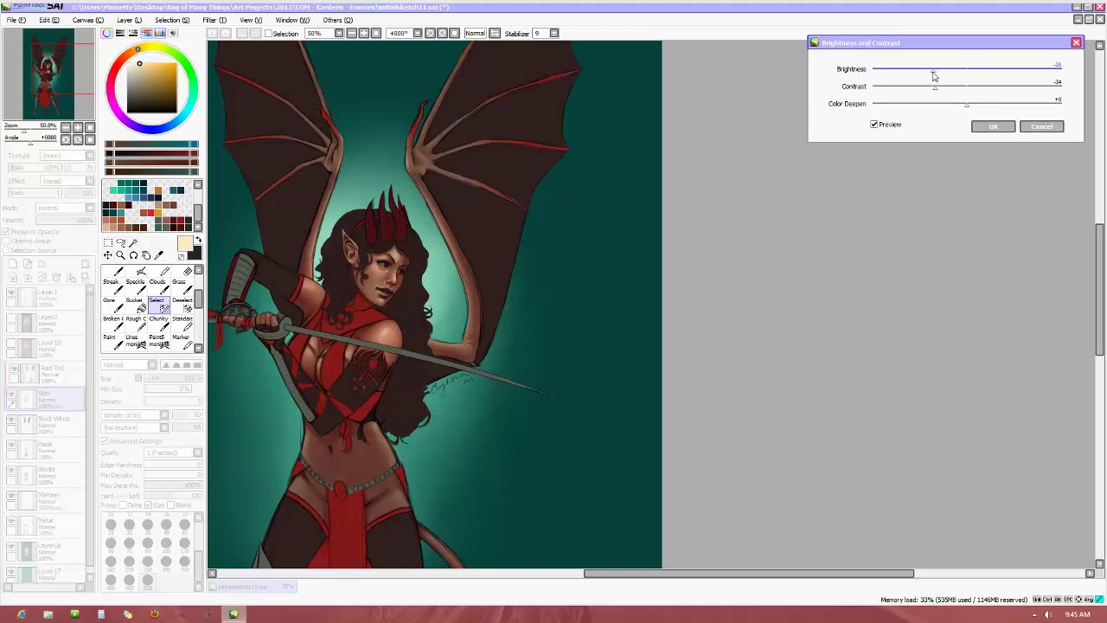
{"action": "scroll", "coordinate": [499, 161], "scroll_direction": "down", "scroll_amount": 2}
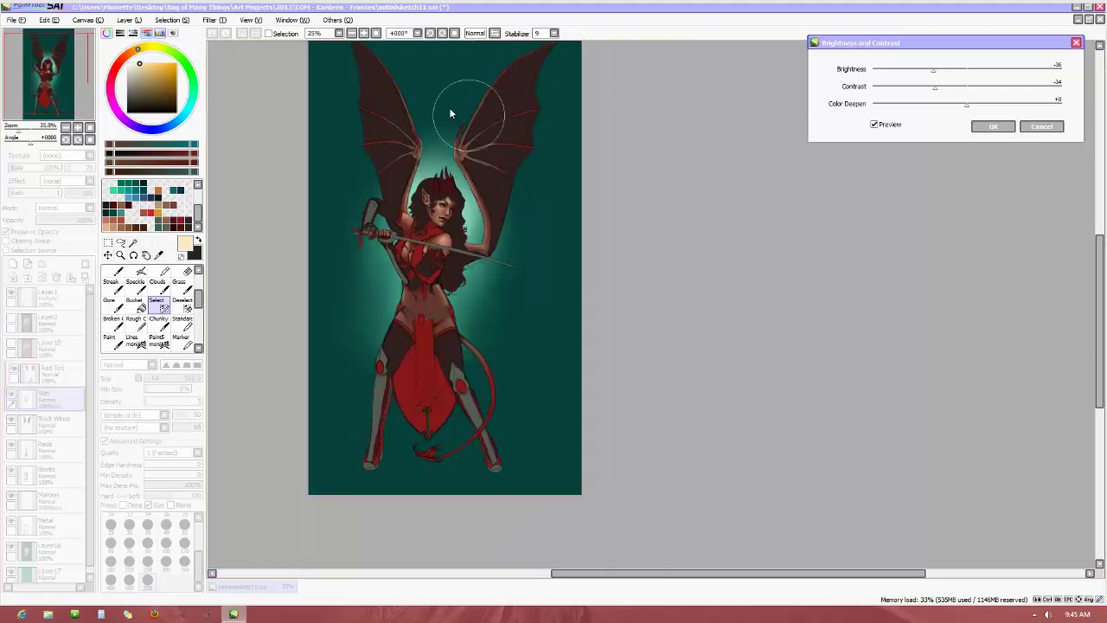
{"action": "scroll", "coordinate": [449, 110], "scroll_direction": "up", "scroll_amount": 1}
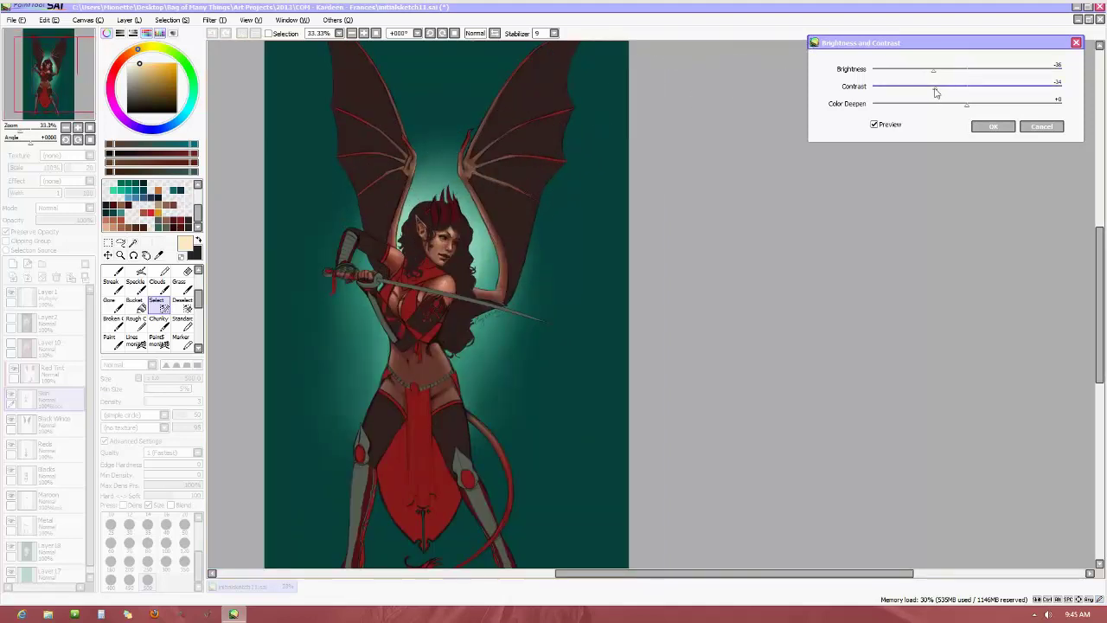
{"action": "left_click_drag", "start_coordinate": [934, 92], "coordinate": [945, 92]}
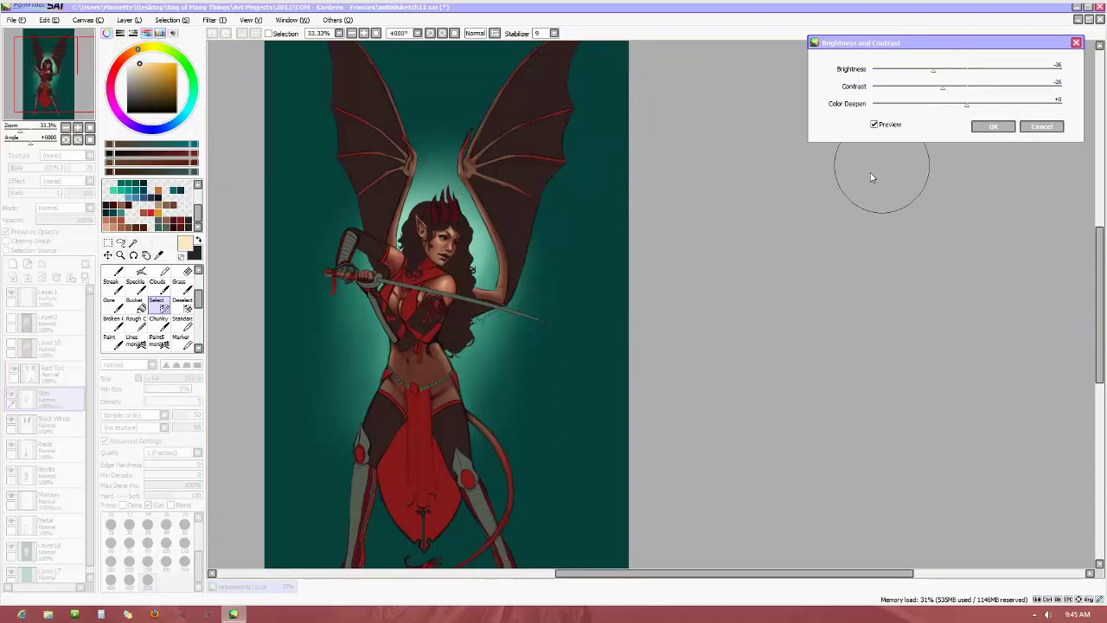
{"action": "left_click", "coordinate": [874, 126]}
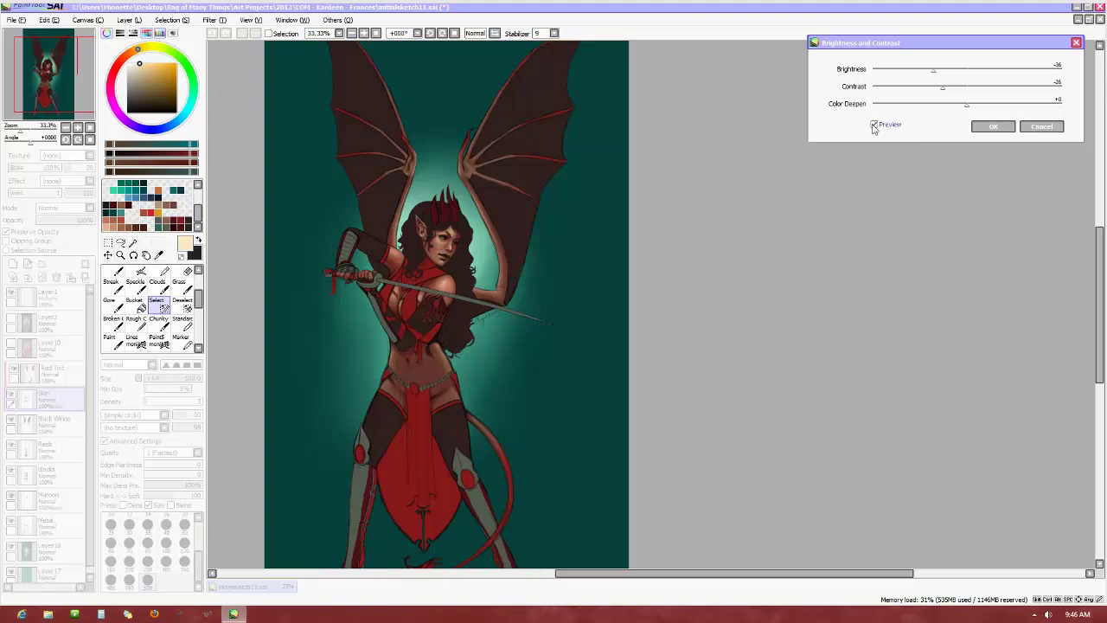
{"action": "left_click", "coordinate": [874, 125]}
{"action": "left_click", "coordinate": [874, 125]}
{"action": "left_click", "coordinate": [993, 127]}
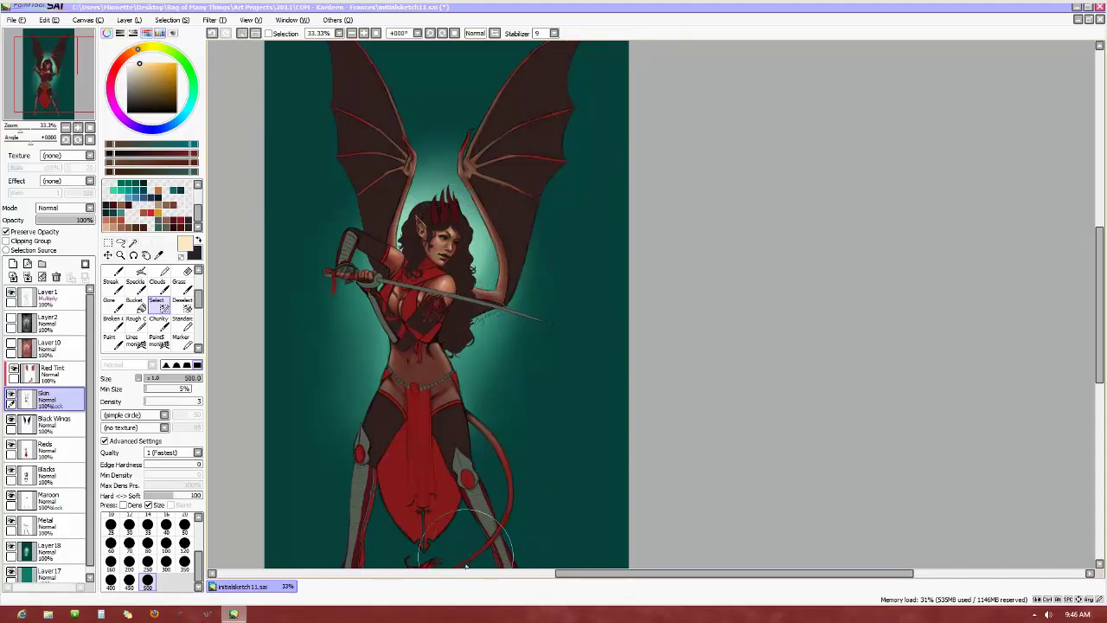
Examine the toned-down skin on the wings, arms and lower body against the face and torso, both close up and across the full figure
{"action": "scroll", "coordinate": [553, 427], "scroll_direction": "up", "scroll_amount": 2}
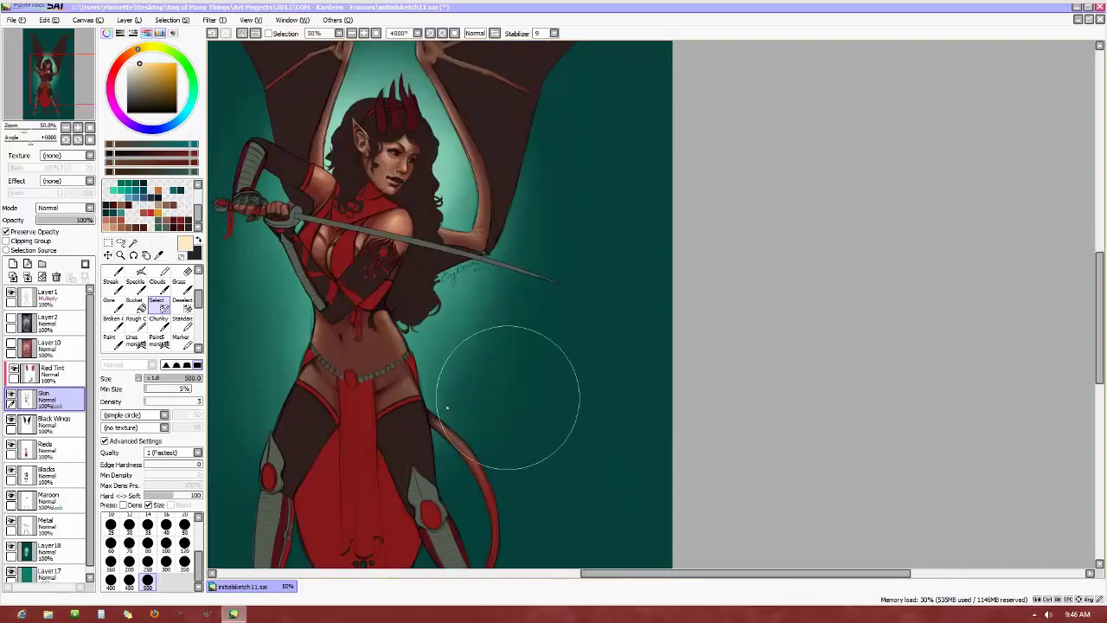
{"action": "scroll", "coordinate": [340, 398], "scroll_direction": "down", "scroll_amount": 2}
{"action": "scroll", "coordinate": [340, 398], "scroll_direction": "up", "scroll_amount": 3}
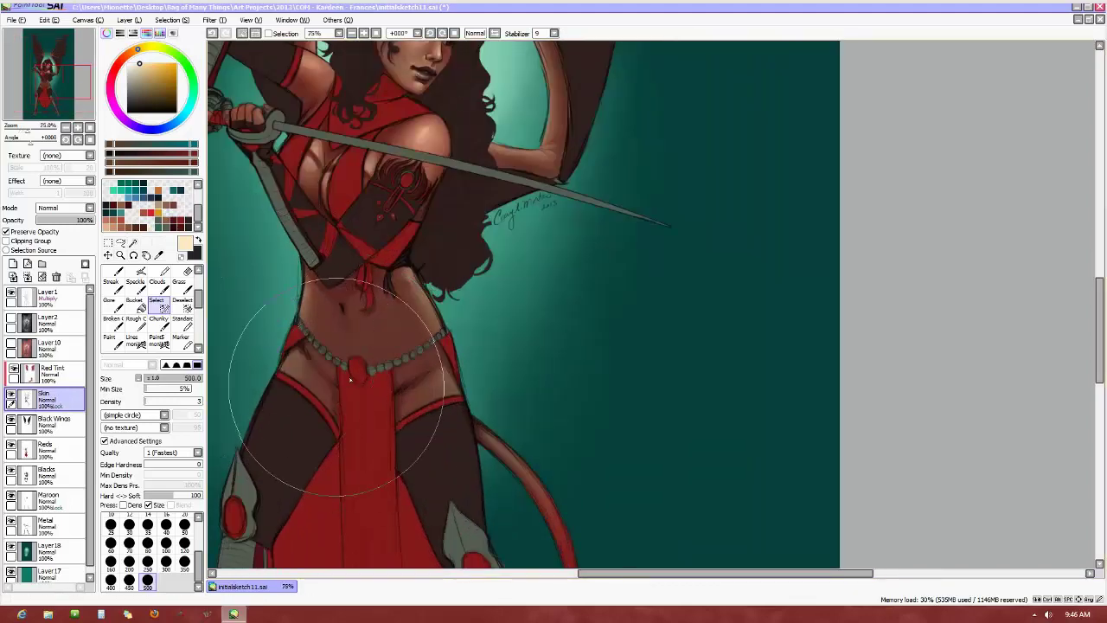
{"action": "scroll", "coordinate": [504, 292], "scroll_direction": "down", "scroll_amount": 2}
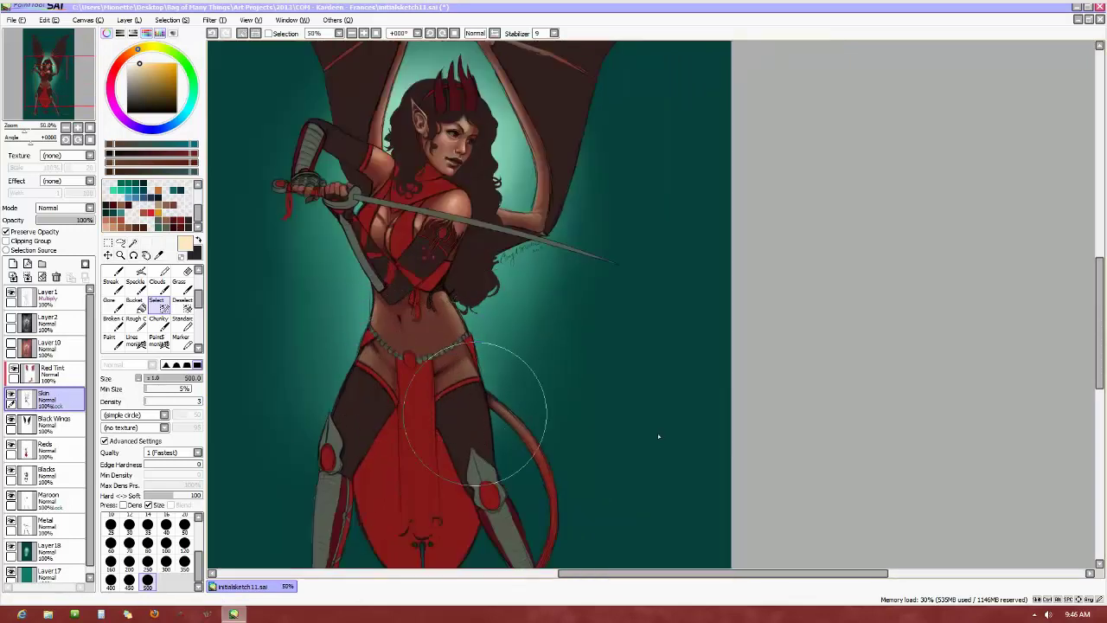
{"action": "mouse_move", "coordinate": [1100, 318]}
{"action": "left_mouse_down"}
{"action": "mouse_move", "coordinate": [1095, 233]}
{"action": "mouse_move", "coordinate": [1101, 327]}
{"action": "left_mouse_up"}
{"action": "scroll", "coordinate": [739, 390], "scroll_direction": "down", "scroll_amount": 1}
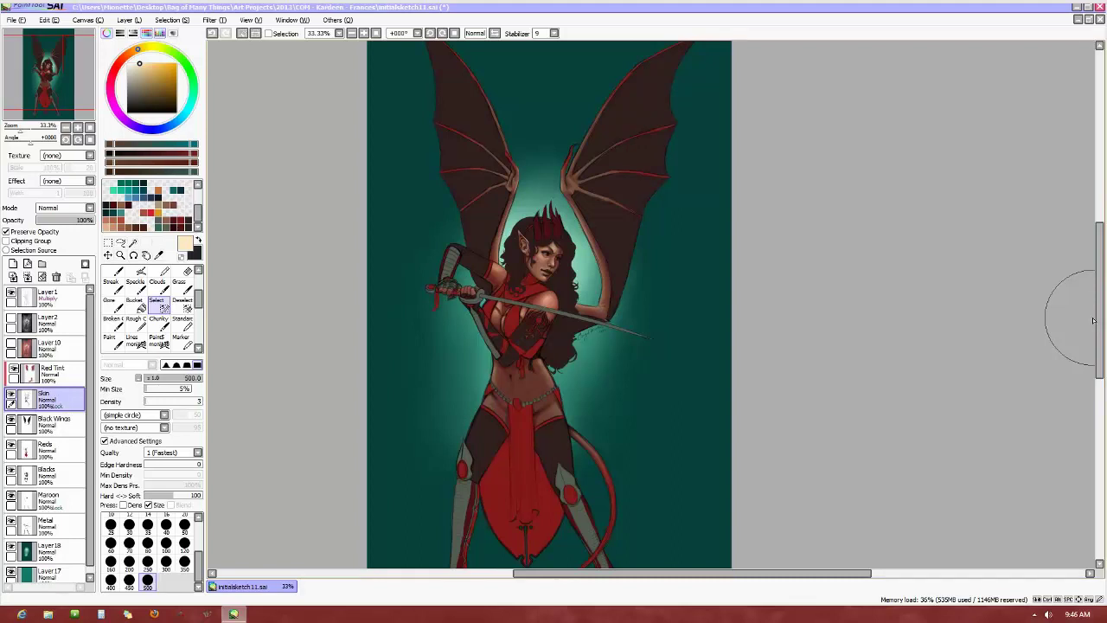
{"action": "scroll", "coordinate": [666, 267], "scroll_direction": "up", "scroll_amount": 1}
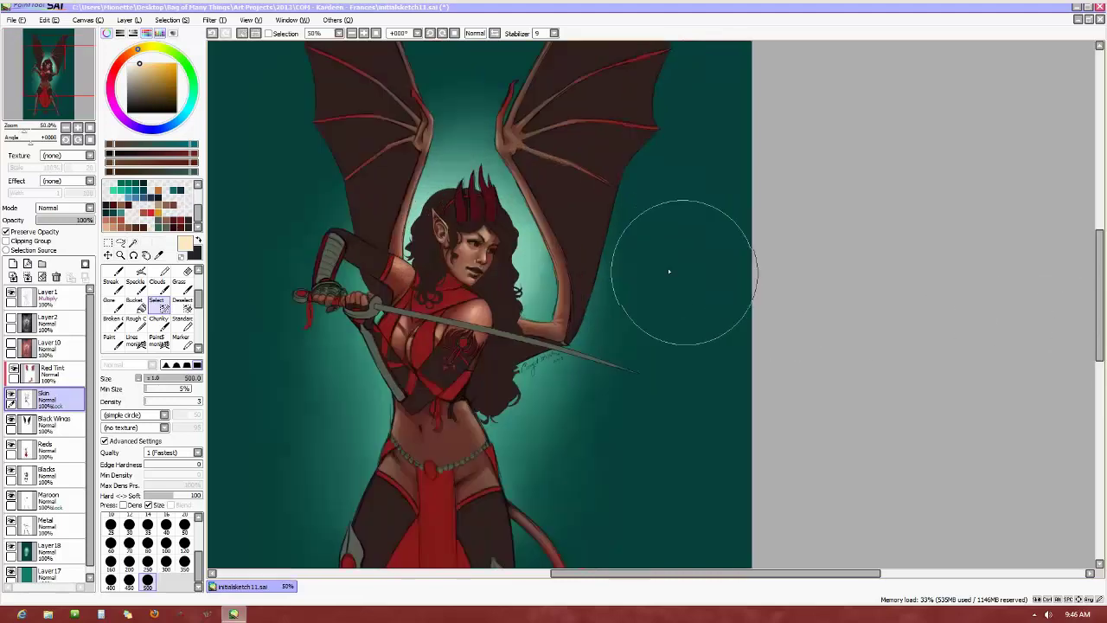
{"action": "scroll", "coordinate": [588, 299], "scroll_direction": "up", "scroll_amount": 1}
{"action": "scroll", "coordinate": [579, 294], "scroll_direction": "down", "scroll_amount": 2}
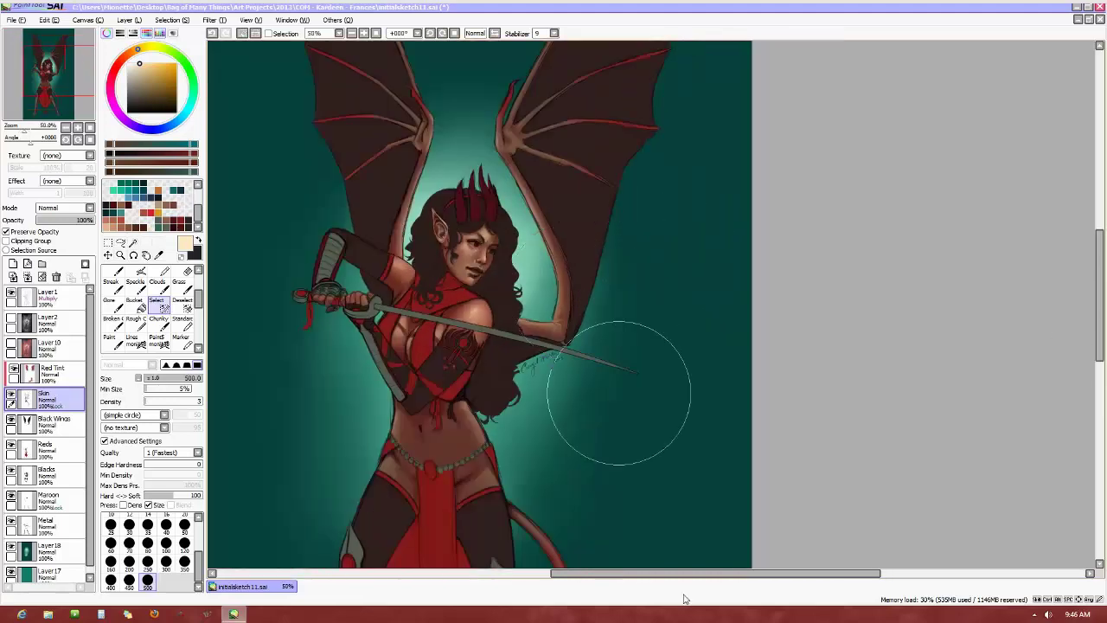
{"action": "scroll", "coordinate": [635, 577], "scroll_direction": "up", "scroll_amount": 1}
{"action": "left_click_drag", "start_coordinate": [636, 576], "coordinate": [616, 577]}
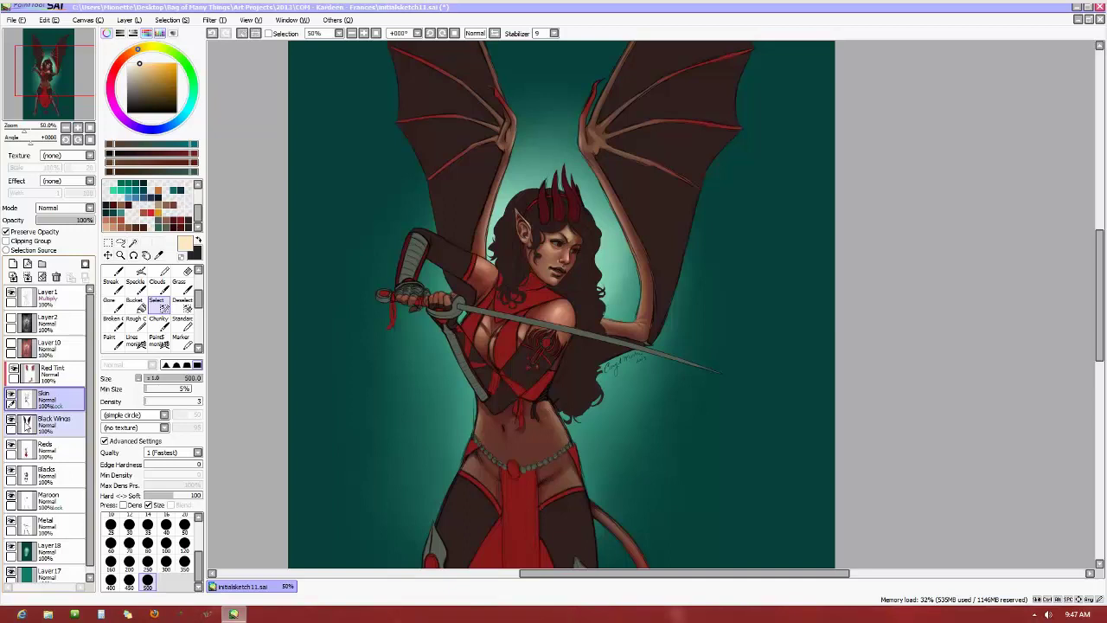
Change the Red Tint layer's blending mode to Overlay, keeping its opacity at 100%
{"action": "left_click", "coordinate": [61, 427]}
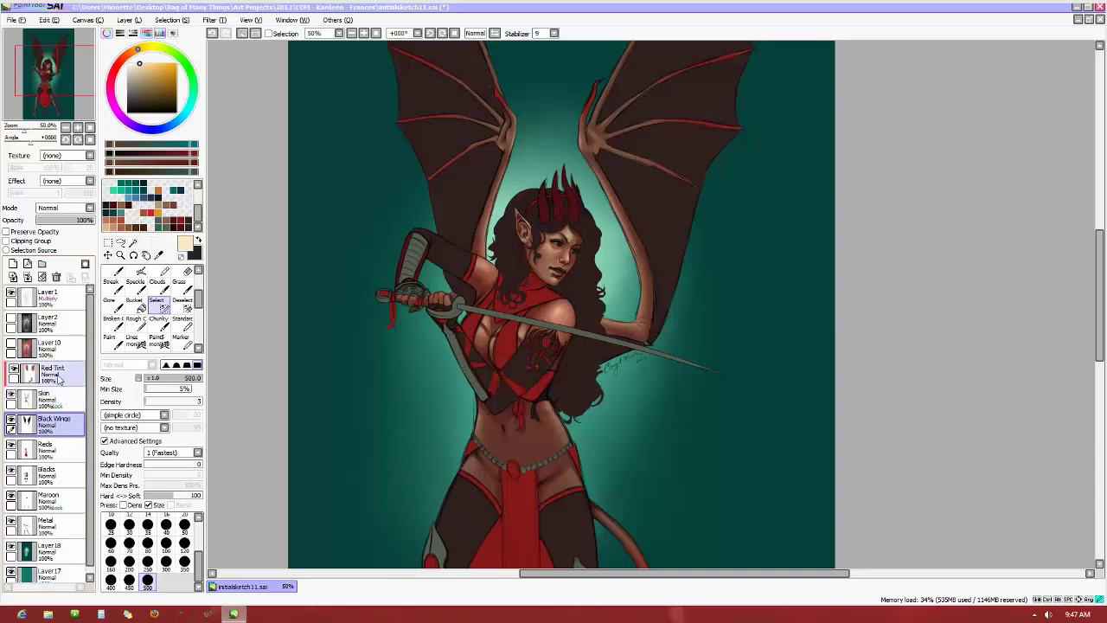
{"action": "left_click", "coordinate": [59, 379]}
{"action": "left_click", "coordinate": [87, 207]}
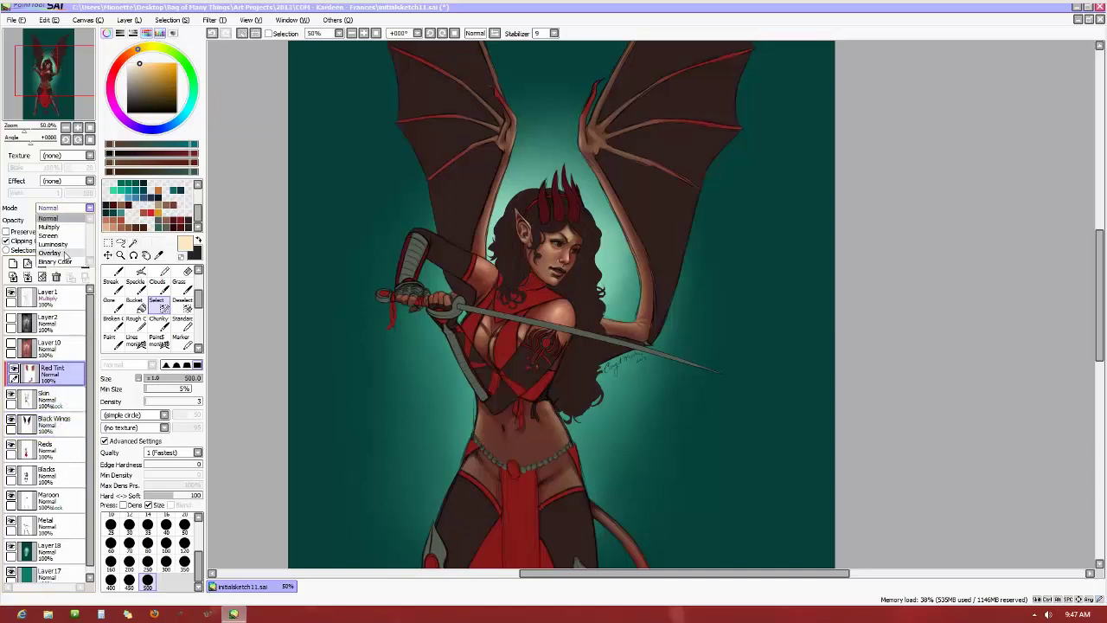
{"action": "left_click", "coordinate": [65, 253]}
{"action": "left_click_drag", "start_coordinate": [1101, 276], "coordinate": [1103, 335]}
{"action": "left_click_drag", "start_coordinate": [87, 220], "coordinate": [124, 223]}
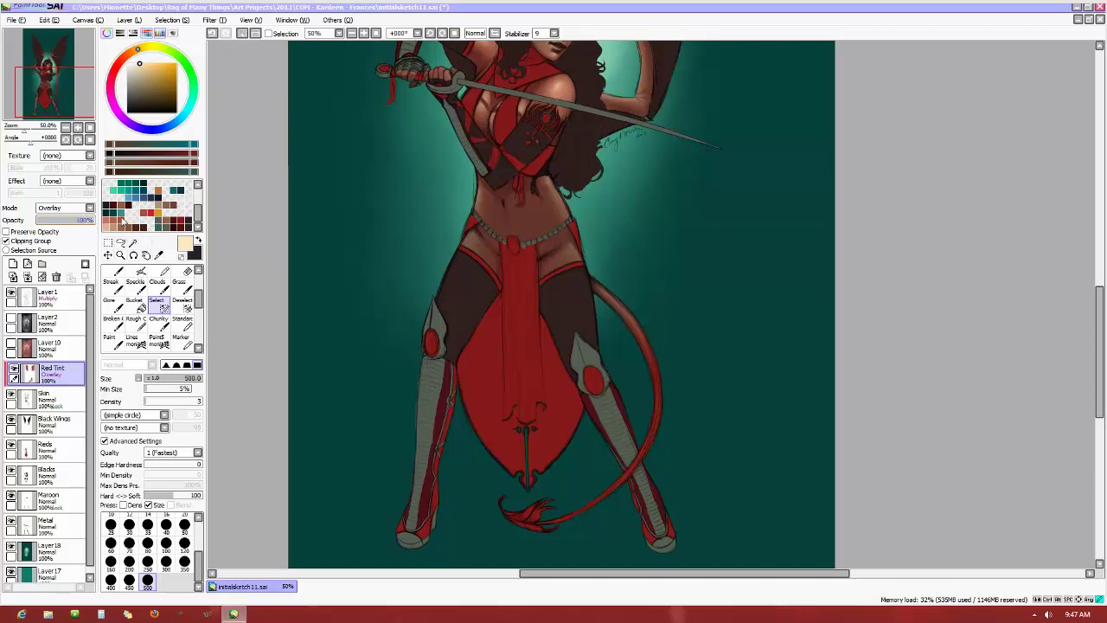
Turn on Preserve Opacity for the Red Tint layer and bring up the selection commands
{"action": "left_click", "coordinate": [52, 347]}
{"action": "left_click", "coordinate": [52, 371]}
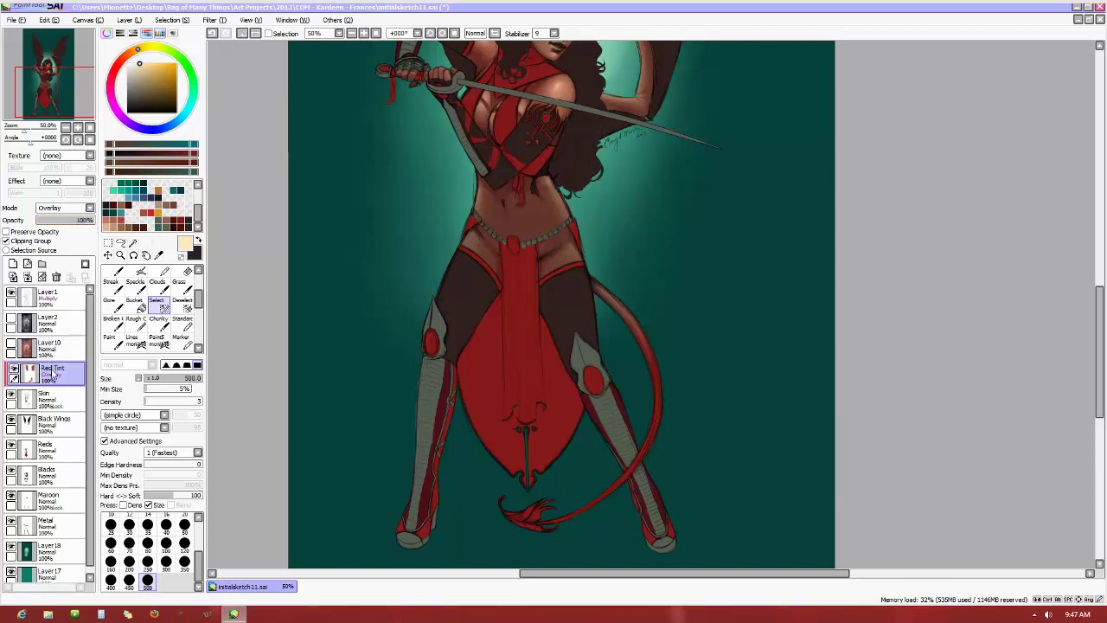
{"action": "left_click", "coordinate": [6, 232]}
{"action": "left_click", "coordinate": [177, 20]}
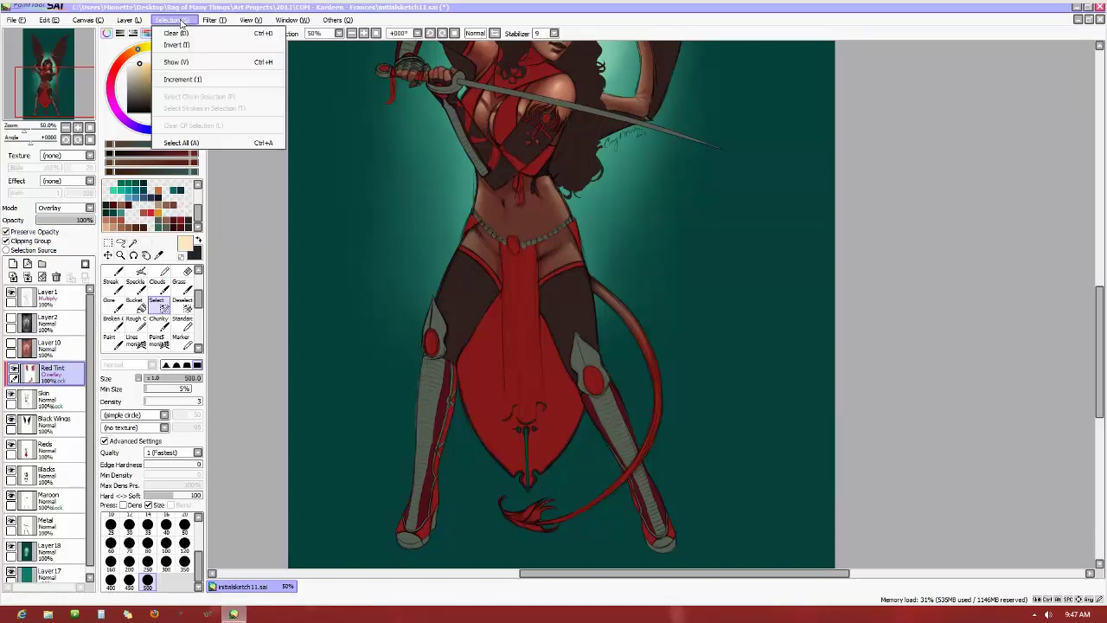
{"action": "mouse_move", "coordinate": [213, 19]}
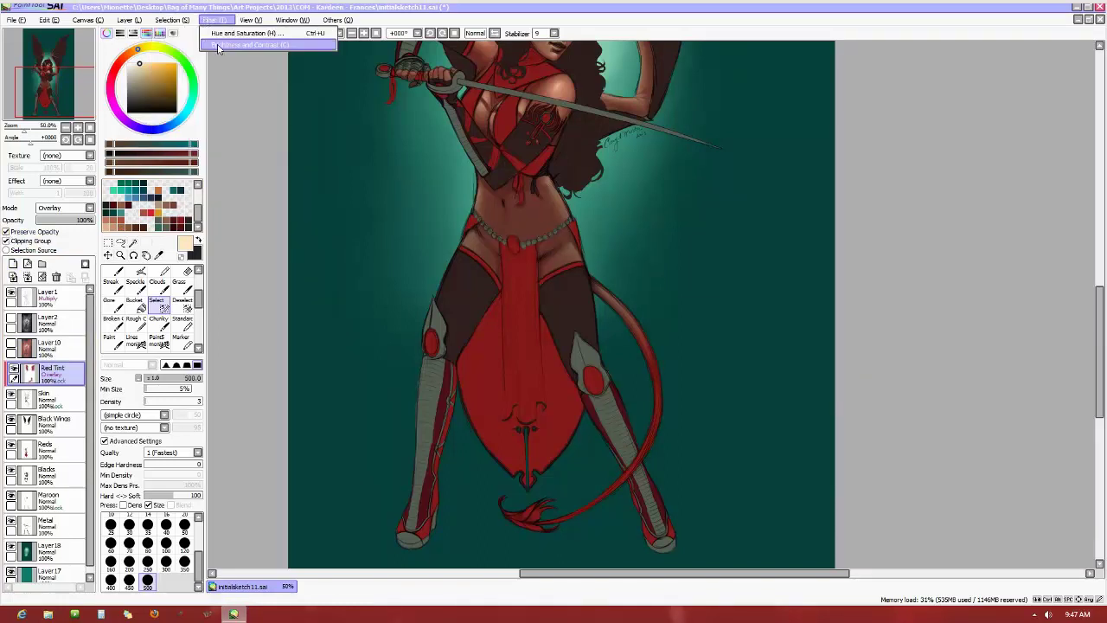
{"action": "left_click", "coordinate": [218, 44]}
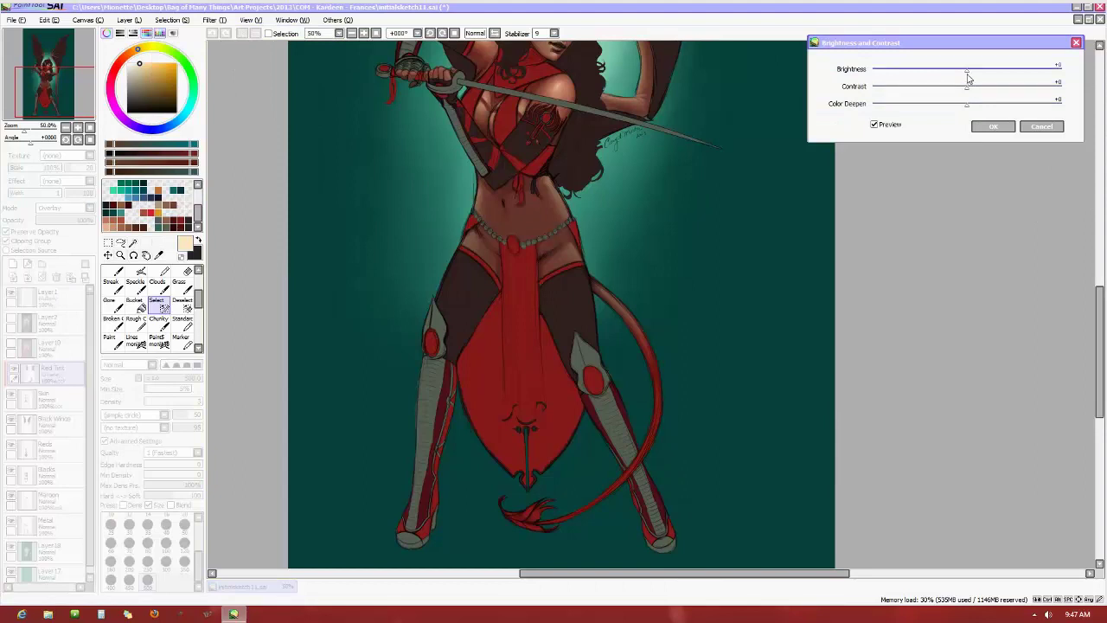
{"action": "left_click_drag", "start_coordinate": [966, 71], "coordinate": [919, 80]}
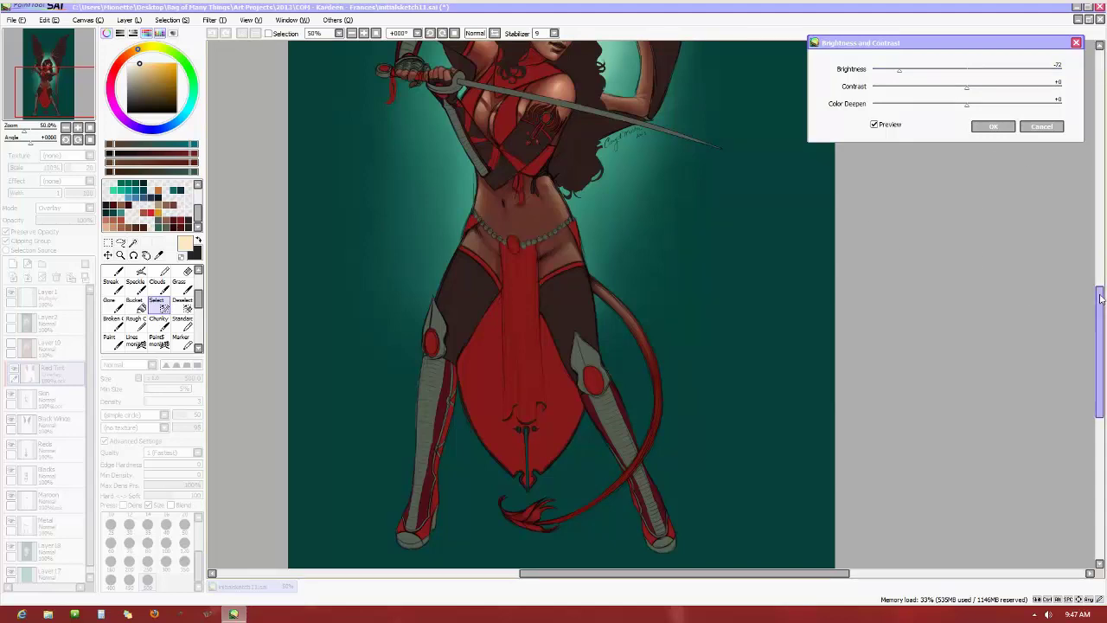
{"action": "mouse_move", "coordinate": [1101, 298]}
{"action": "left_mouse_down"}
{"action": "mouse_move", "coordinate": [1094, 184]}
{"action": "mouse_move", "coordinate": [1097, 298]}
{"action": "left_mouse_up"}
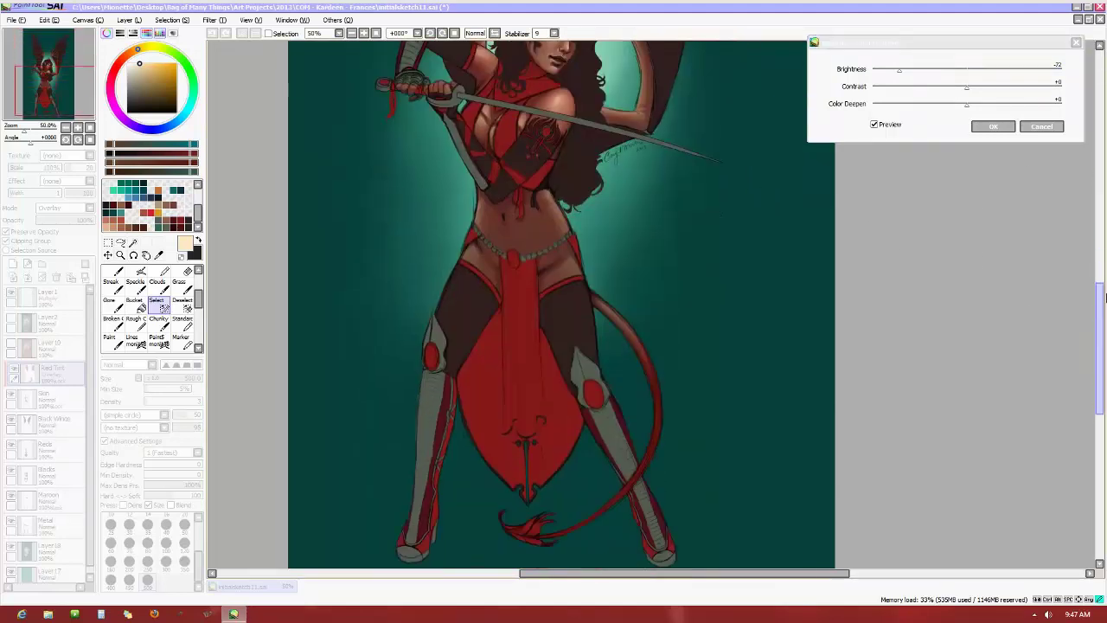
{"action": "left_click_drag", "start_coordinate": [967, 104], "coordinate": [957, 109]}
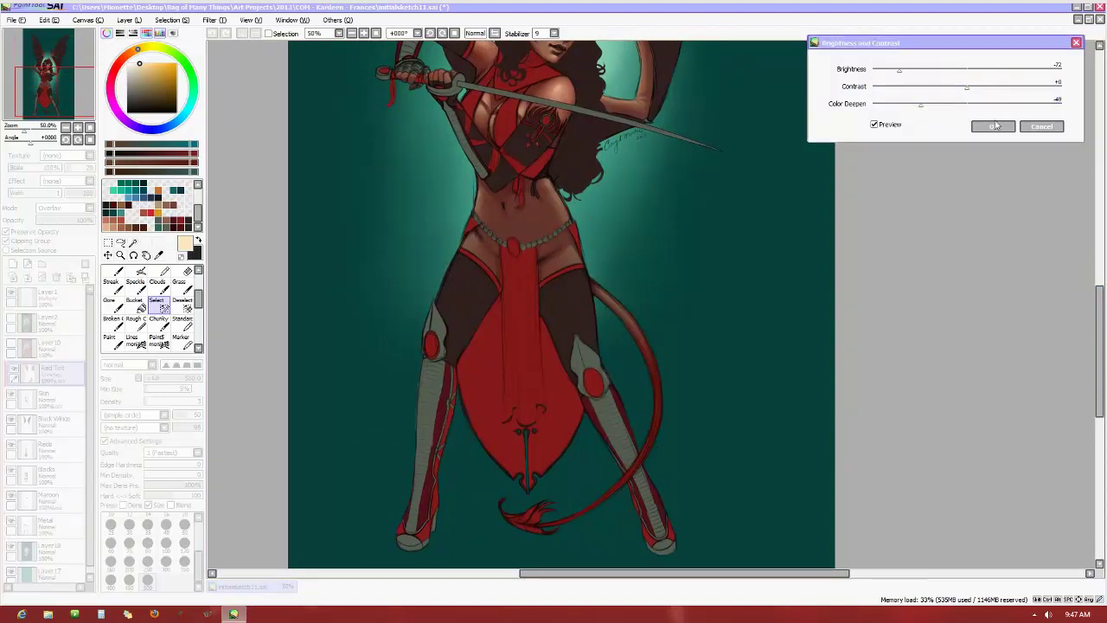
{"action": "left_click", "coordinate": [1042, 126]}
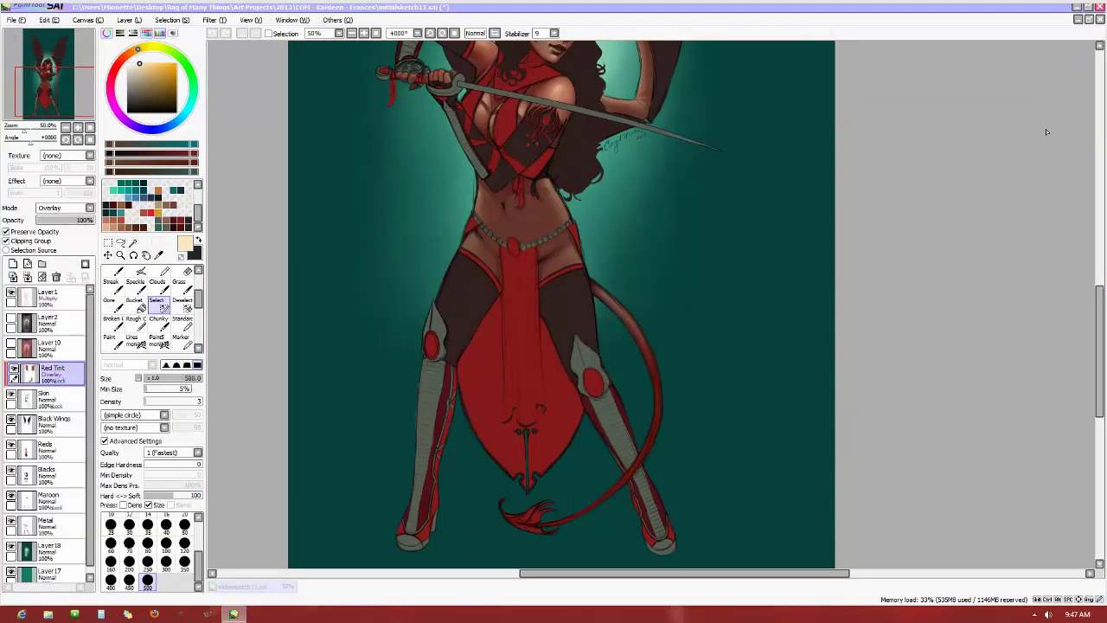
Clear the current selection so that the whole Red Tint layer can be adjusted
{"action": "left_click", "coordinate": [171, 20]}
{"action": "left_click", "coordinate": [173, 39]}
{"action": "left_click", "coordinate": [172, 20]}
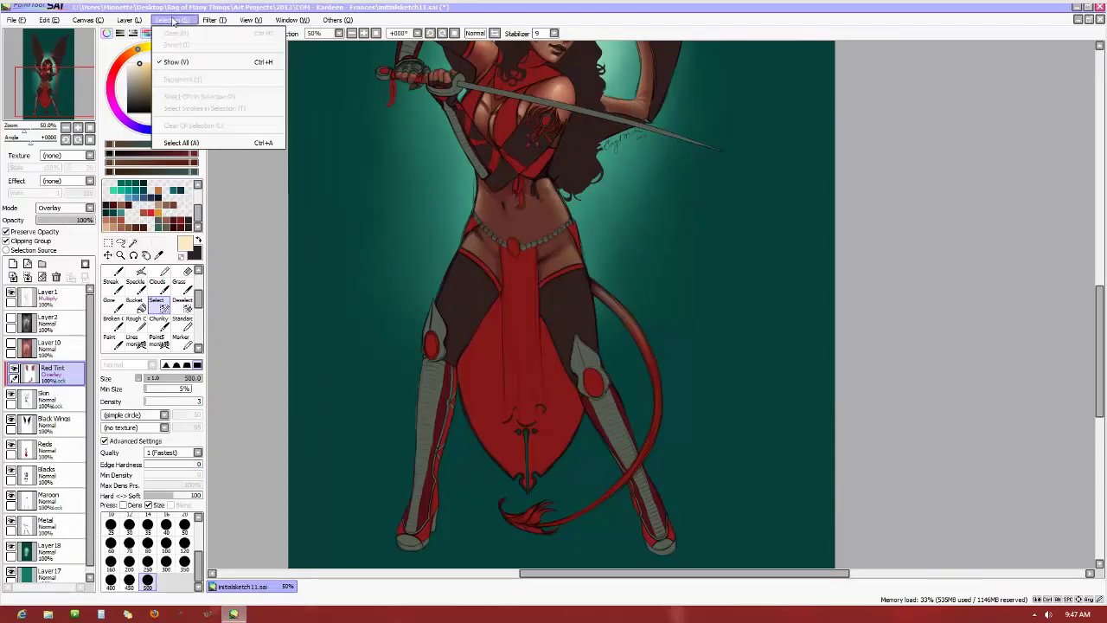
Adjust the Red Tint layer to brightness -26, contrast -3 and color deepen -31
{"action": "mouse_move", "coordinate": [235, 20]}
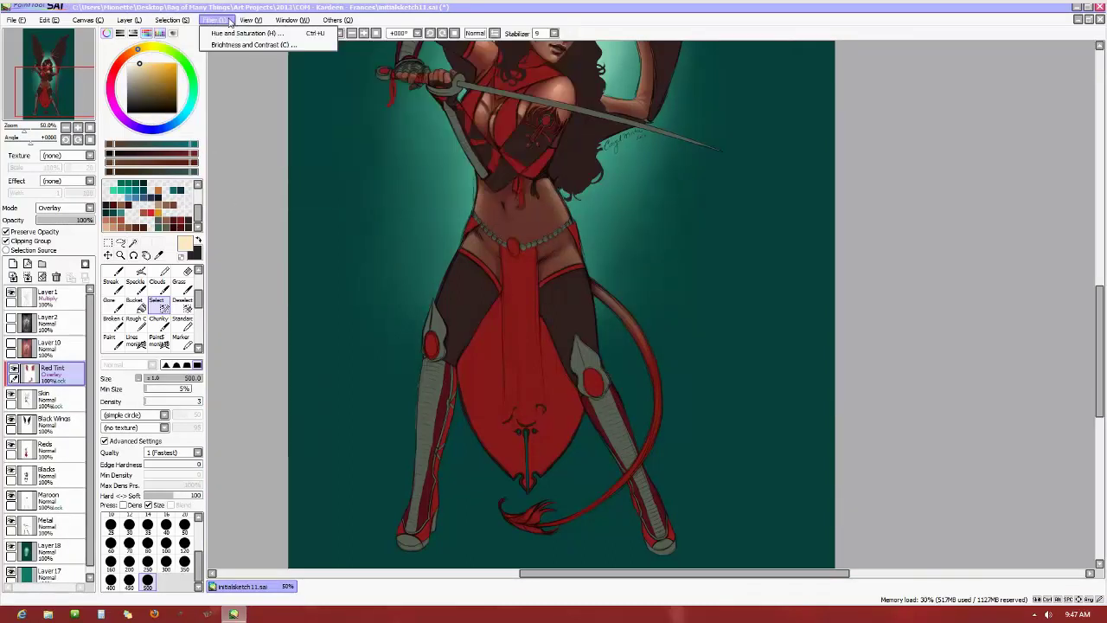
{"action": "left_click", "coordinate": [241, 48]}
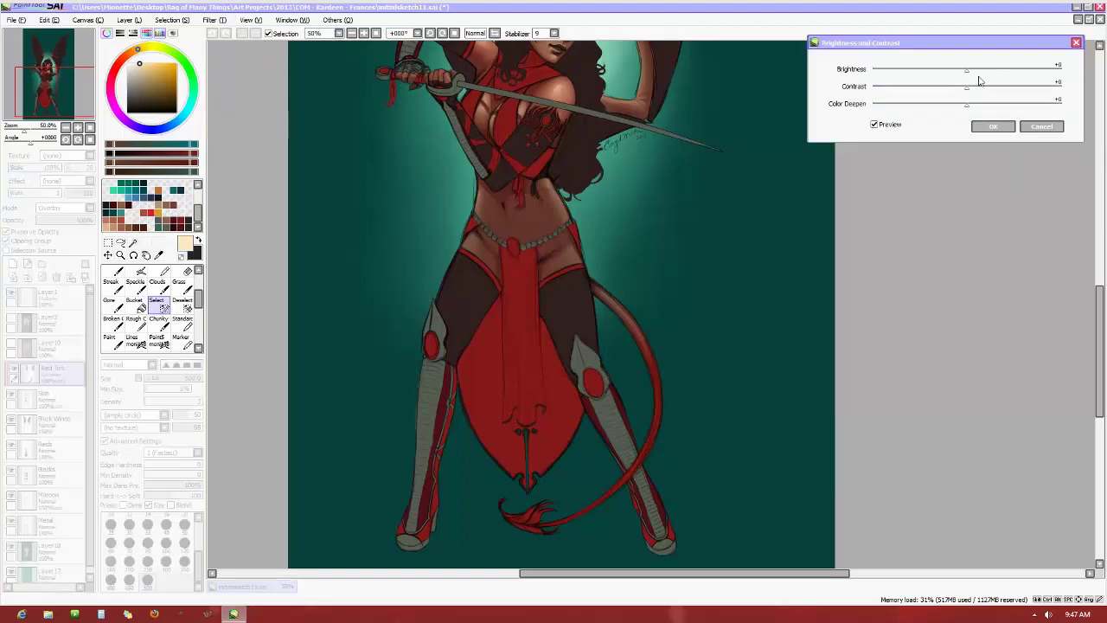
{"action": "left_click_drag", "start_coordinate": [967, 75], "coordinate": [945, 111]}
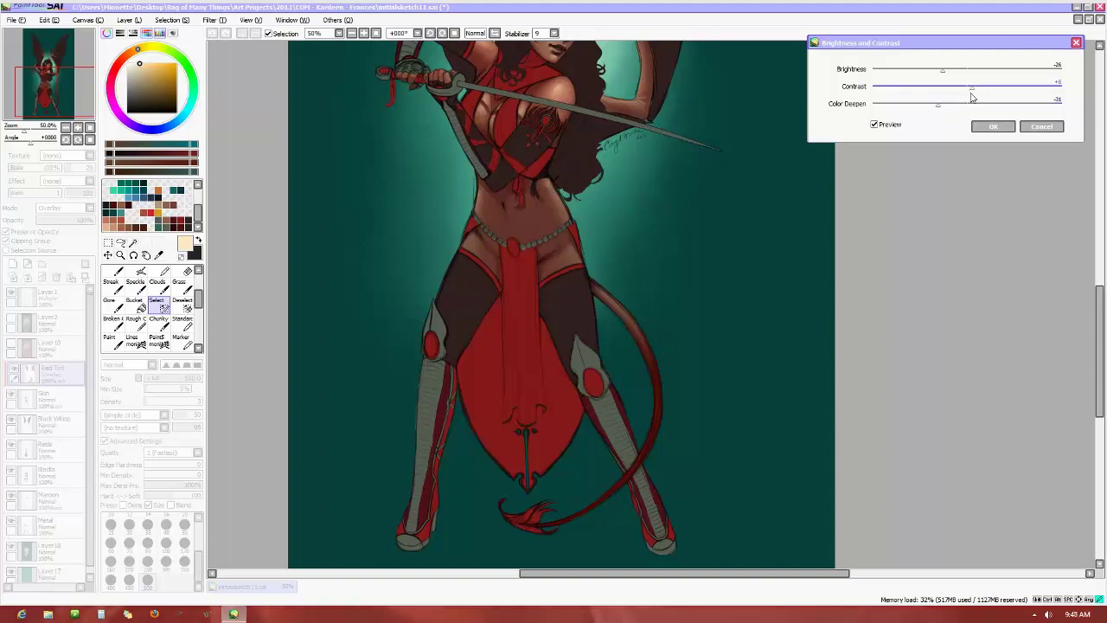
{"action": "left_click", "coordinate": [880, 126]}
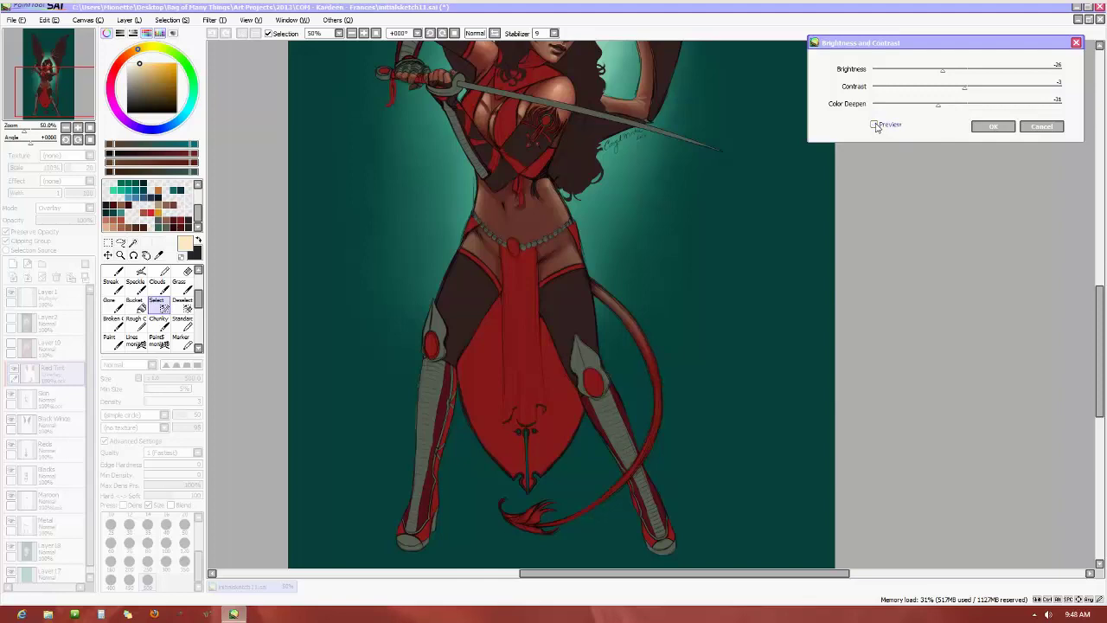
{"action": "left_click", "coordinate": [886, 129]}
{"action": "left_click_drag", "start_coordinate": [1101, 304], "coordinate": [1104, 207]}
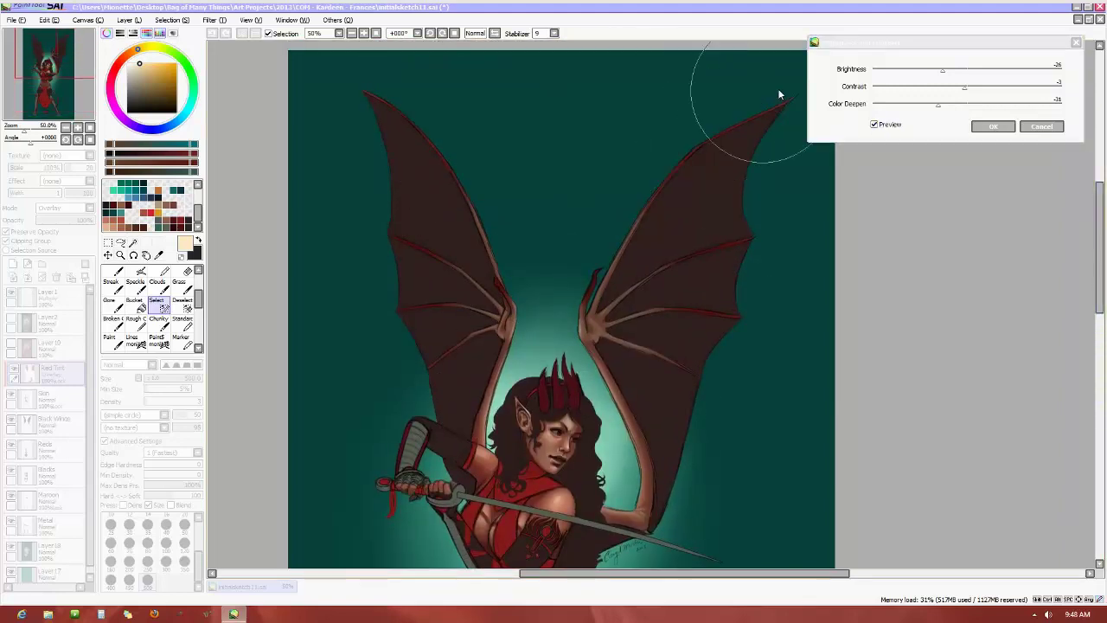
{"action": "left_click", "coordinate": [992, 126]}
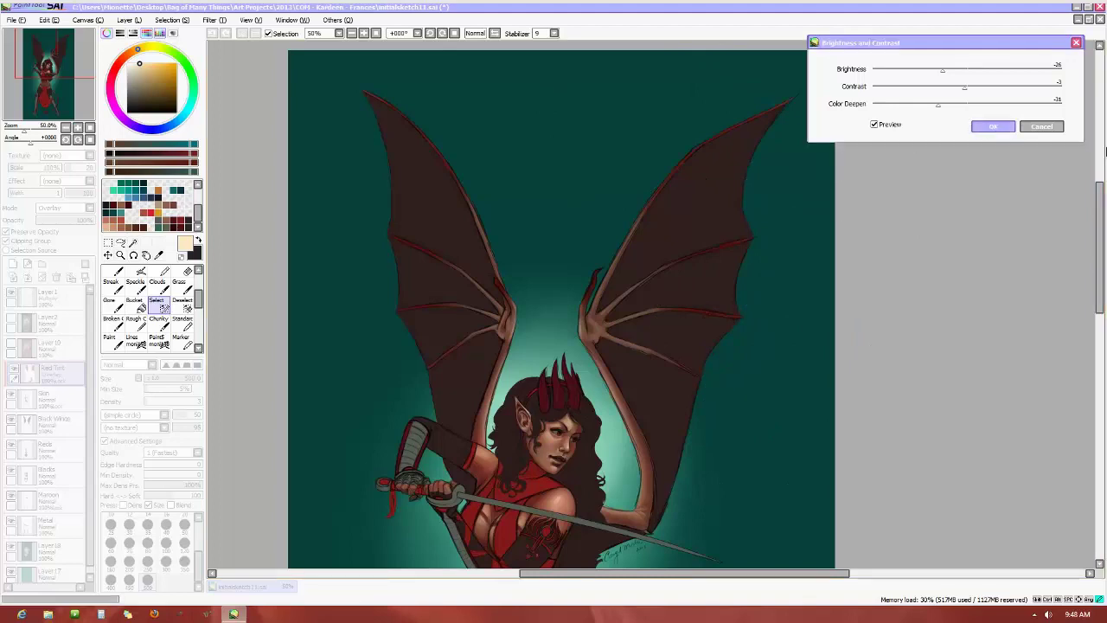
Examine the adjusted red tint on the figure's skin and wings, both as a whole and close up
{"action": "left_click_drag", "start_coordinate": [1100, 197], "coordinate": [1100, 246]}
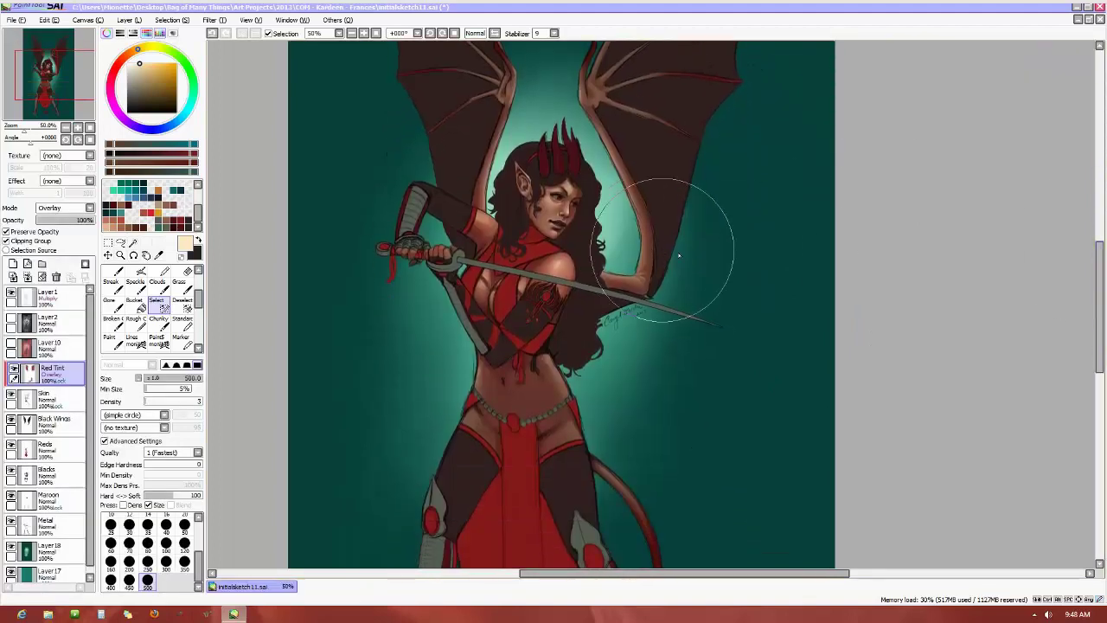
{"action": "scroll", "coordinate": [786, 236], "scroll_direction": "down", "scroll_amount": 2}
{"action": "scroll", "coordinate": [786, 235], "scroll_direction": "up", "scroll_amount": 1}
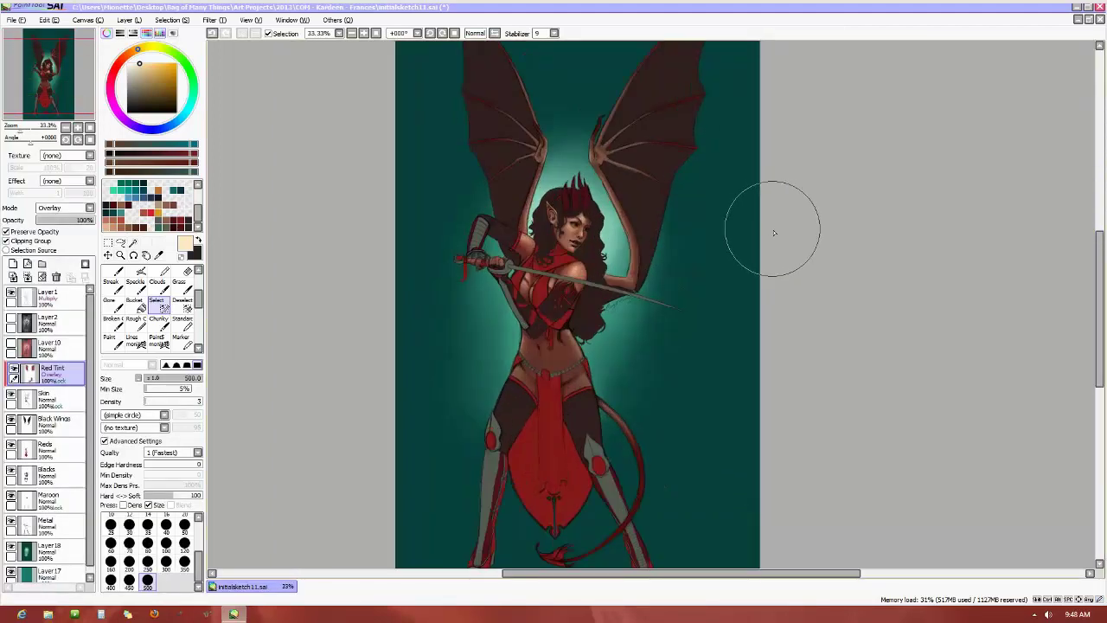
{"action": "scroll", "coordinate": [778, 238], "scroll_direction": "up", "scroll_amount": 1}
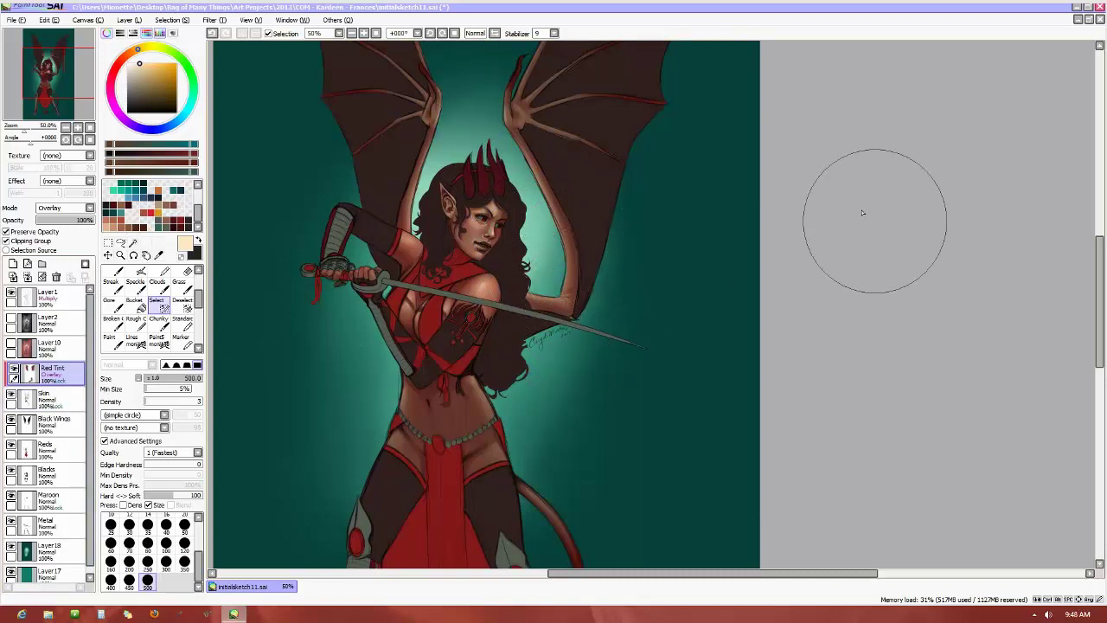
{"action": "scroll", "coordinate": [862, 212], "scroll_direction": "down", "scroll_amount": 1}
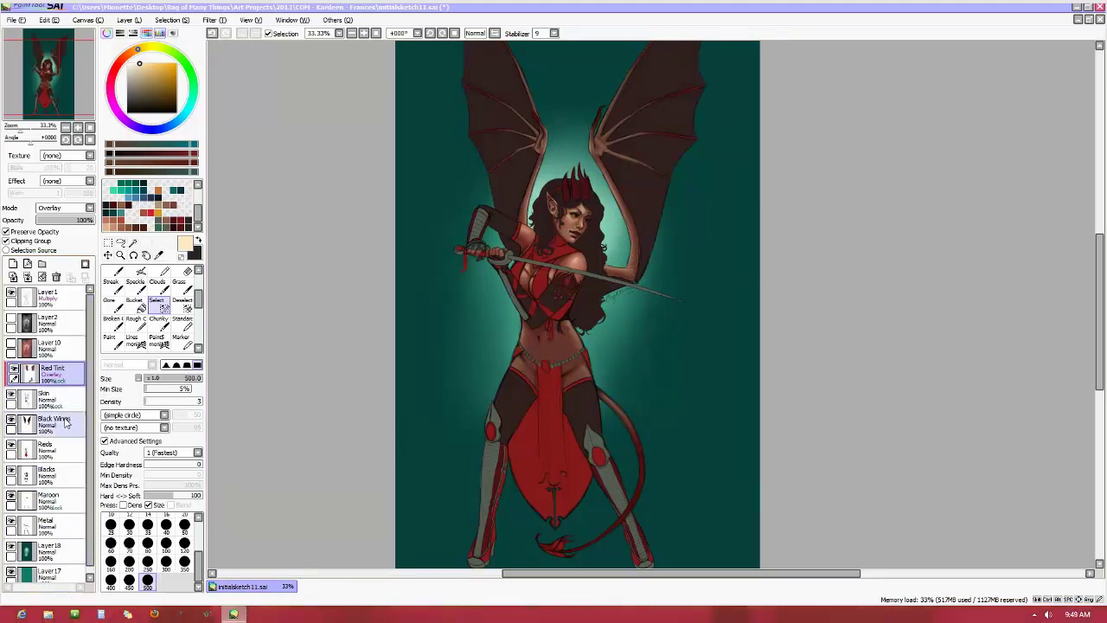
{"action": "scroll", "coordinate": [635, 209], "scroll_direction": "up", "scroll_amount": 2}
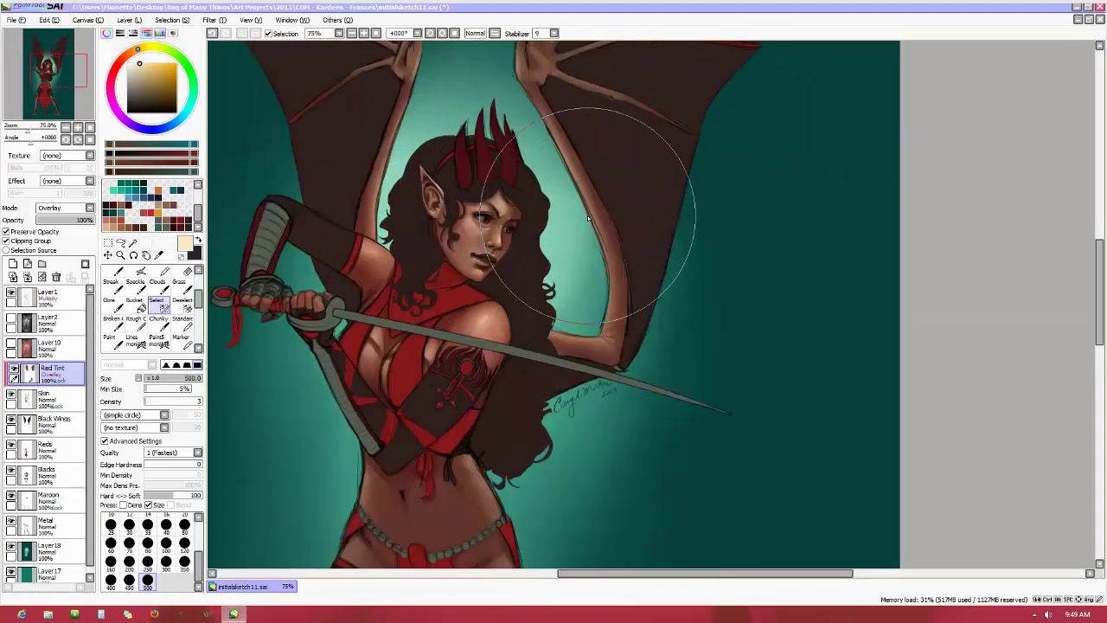
Hide the Layer1 line art to examine the painted colours beneath it, and show it again
{"action": "left_click", "coordinate": [10, 295]}
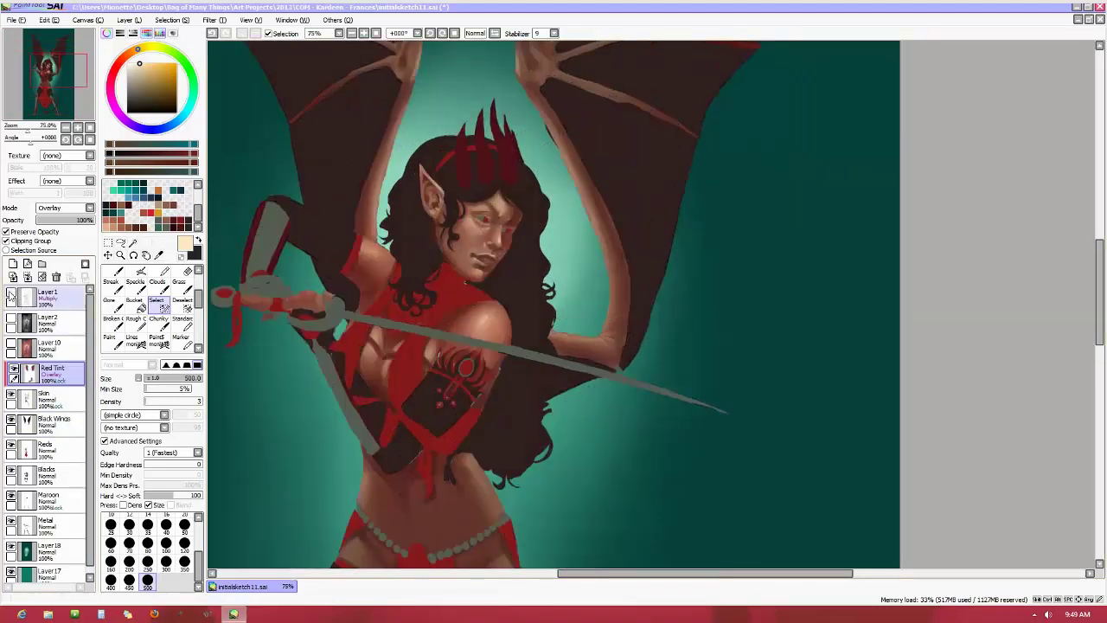
{"action": "scroll", "coordinate": [605, 337], "scroll_direction": "down", "scroll_amount": 3}
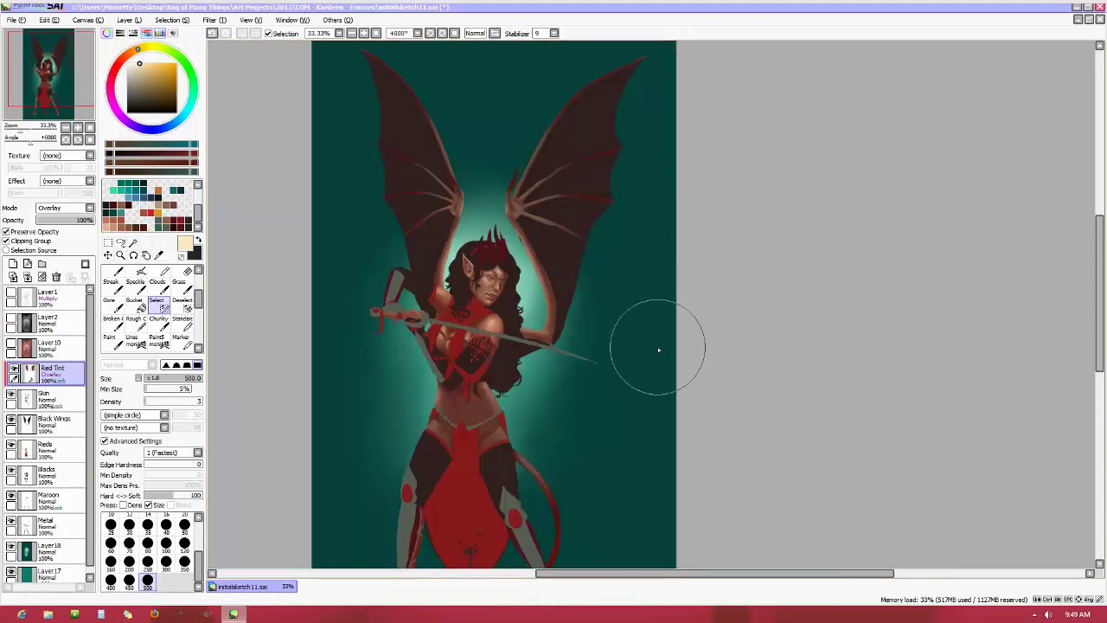
{"action": "scroll", "coordinate": [562, 364], "scroll_direction": "up", "scroll_amount": 2}
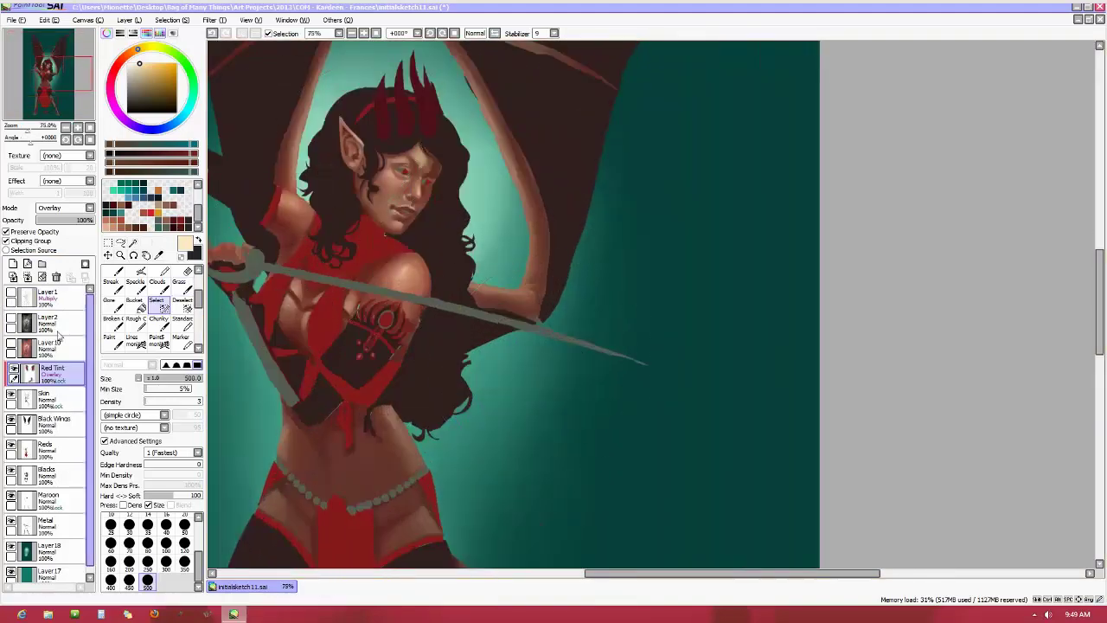
{"action": "left_click", "coordinate": [12, 296]}
{"action": "left_click", "coordinate": [12, 296]}
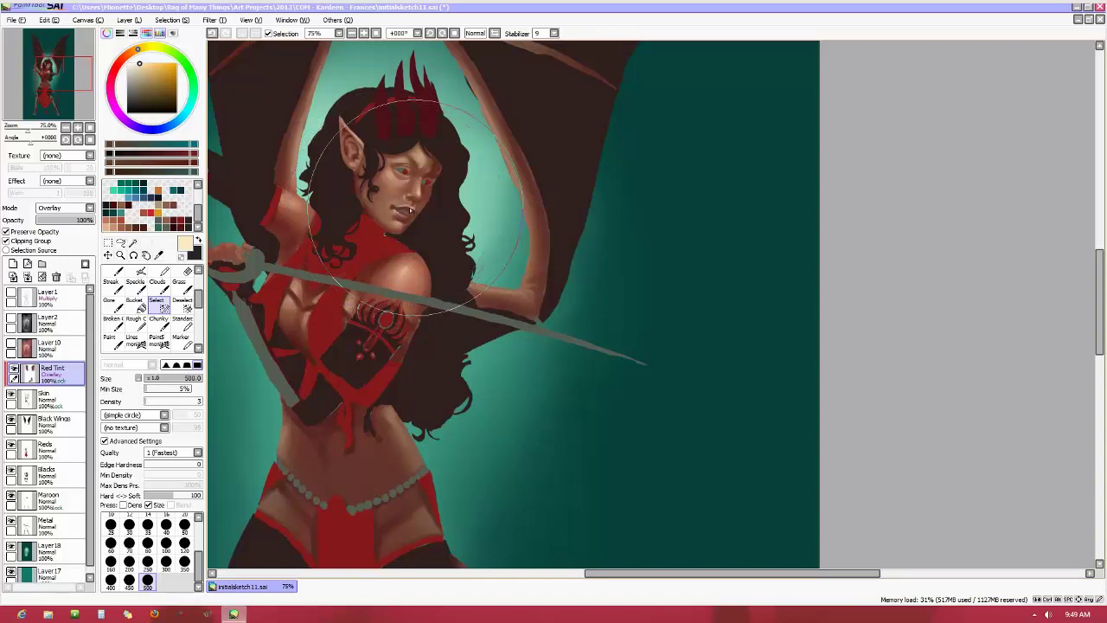
{"action": "left_click_drag", "start_coordinate": [390, 209], "coordinate": [416, 205]}
{"action": "left_click_drag", "start_coordinate": [590, 578], "coordinate": [544, 576]}
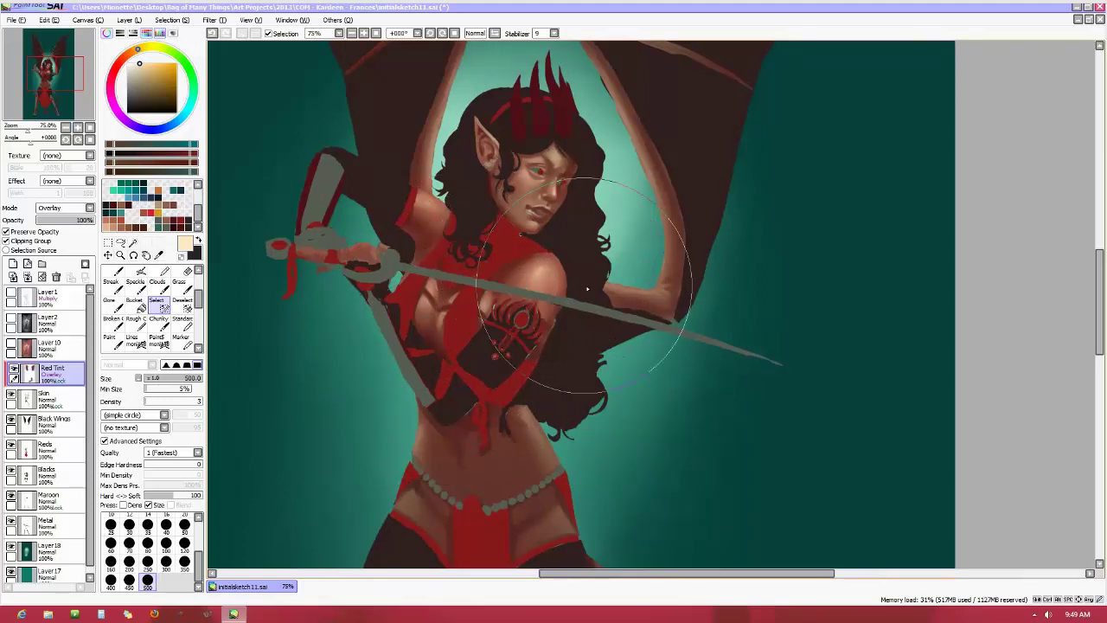
{"action": "left_click", "coordinate": [12, 298]}
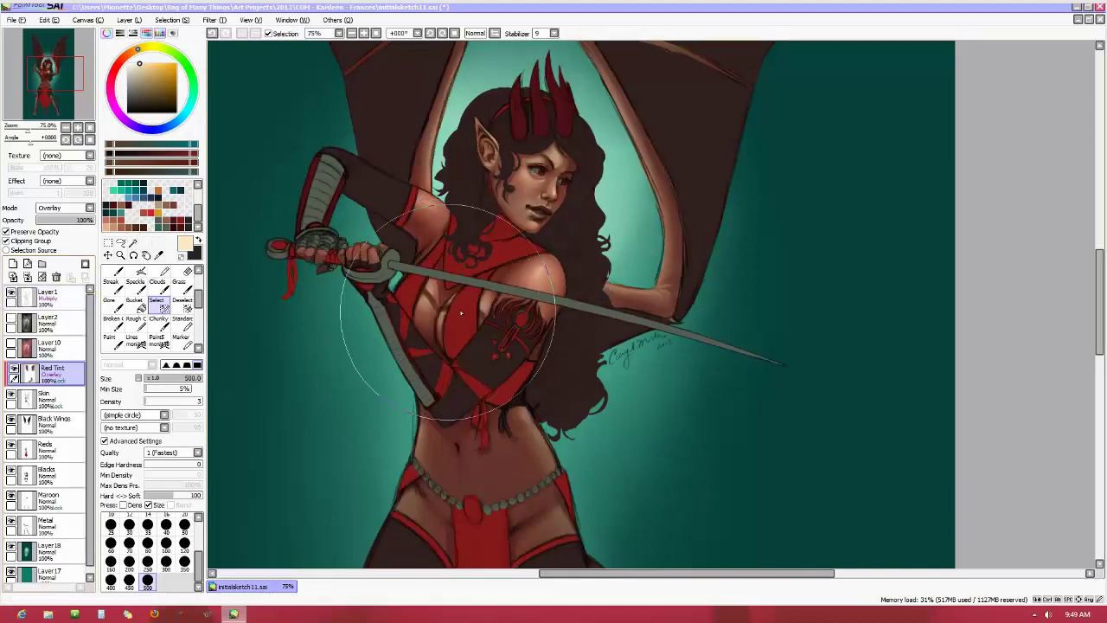
{"action": "scroll", "coordinate": [569, 355], "scroll_direction": "down", "scroll_amount": 2}
{"action": "scroll", "coordinate": [569, 355], "scroll_direction": "up", "scroll_amount": 3}
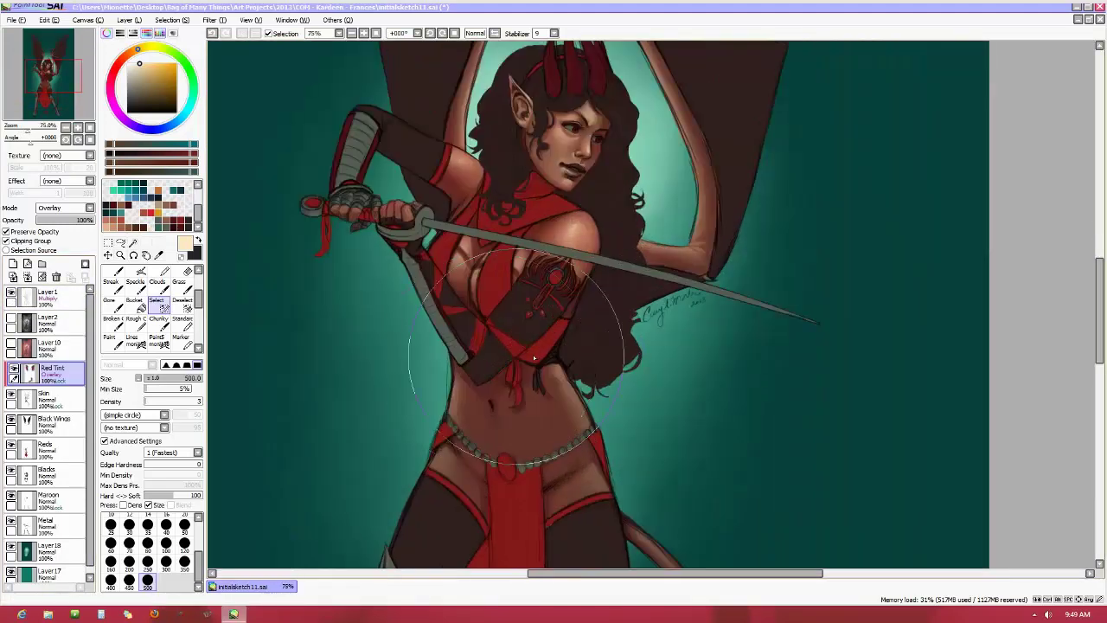
Preserve the Black Wings layer's opacity and sample the dark brown of the wing membrane beside the sword arm
{"action": "left_click", "coordinate": [51, 424]}
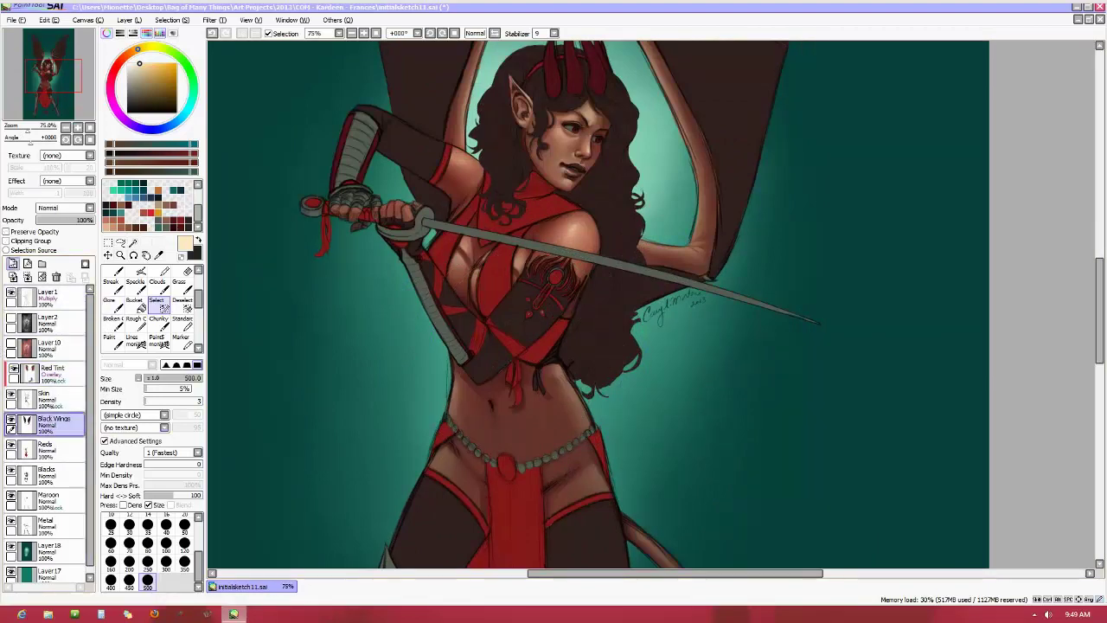
{"action": "left_click_drag", "start_coordinate": [1100, 324], "coordinate": [1104, 281]}
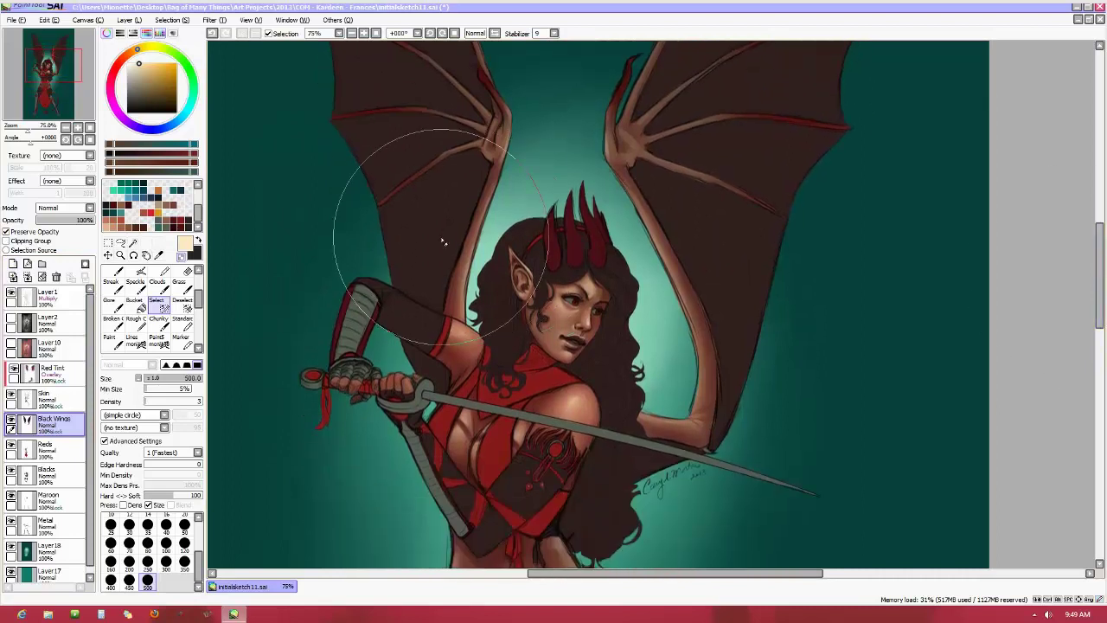
{"action": "left_click", "coordinate": [159, 256]}
{"action": "left_click", "coordinate": [415, 233]}
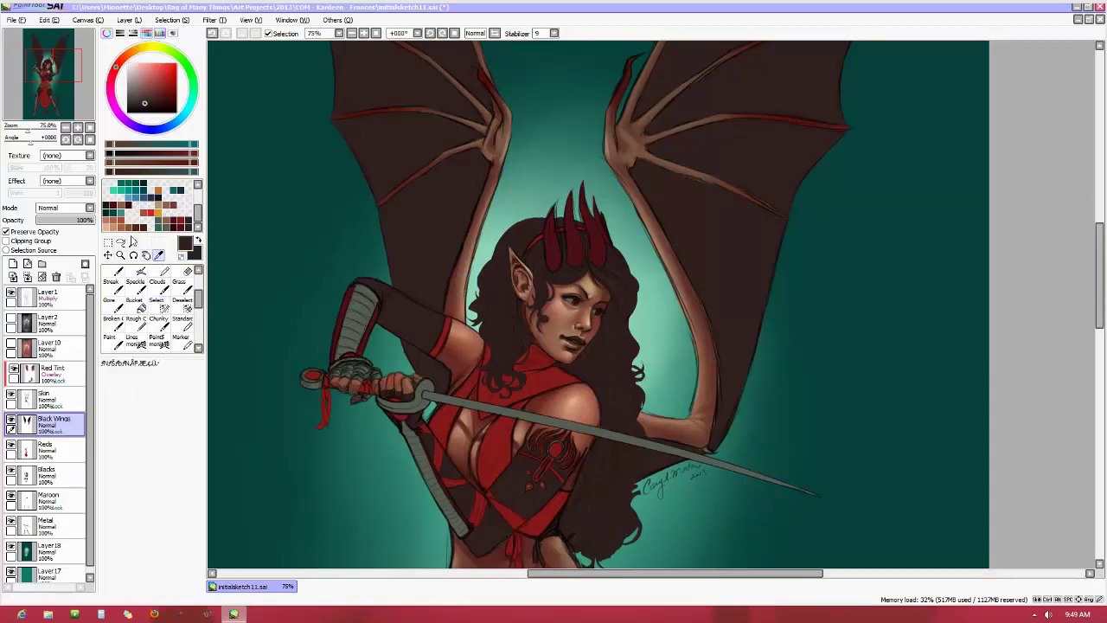
Paint a lighter greyish brown over the wing membrane behind the sword arm with the Paint brush at size 50
{"action": "scroll", "coordinate": [129, 285], "scroll_direction": "up", "scroll_amount": 4}
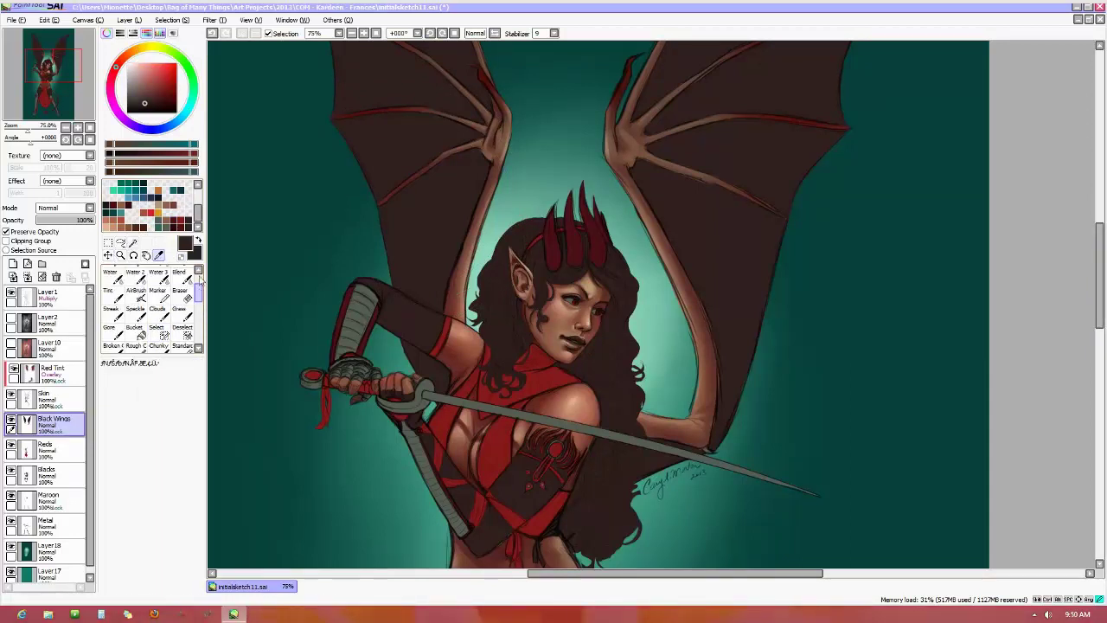
{"action": "left_click", "coordinate": [156, 274]}
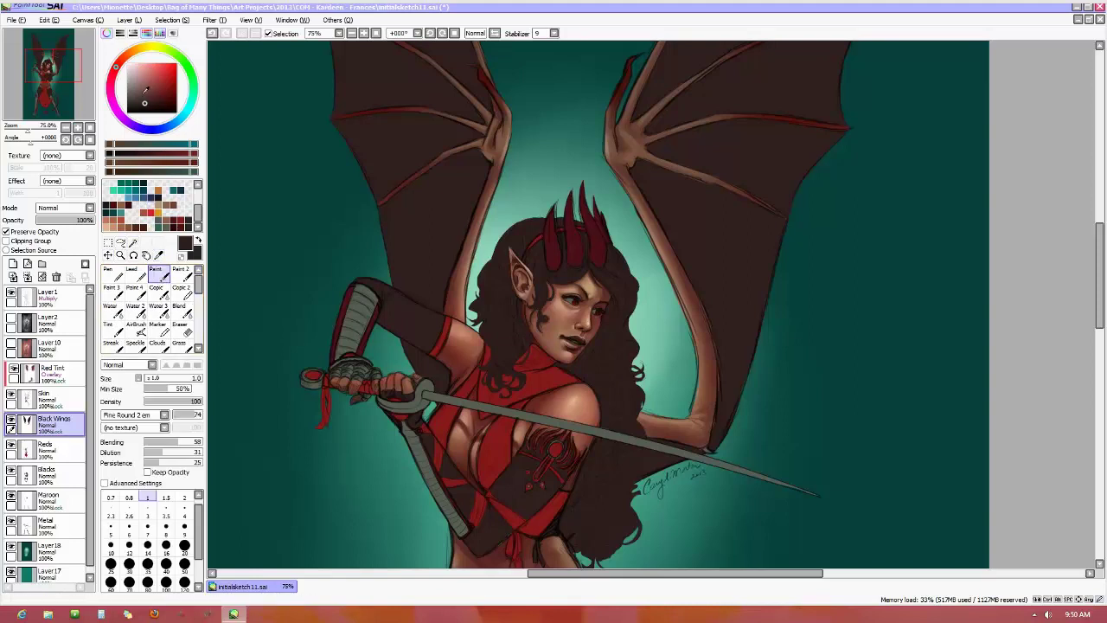
{"action": "left_click", "coordinate": [140, 96]}
{"action": "left_click_drag", "start_coordinate": [122, 64], "coordinate": [121, 57]}
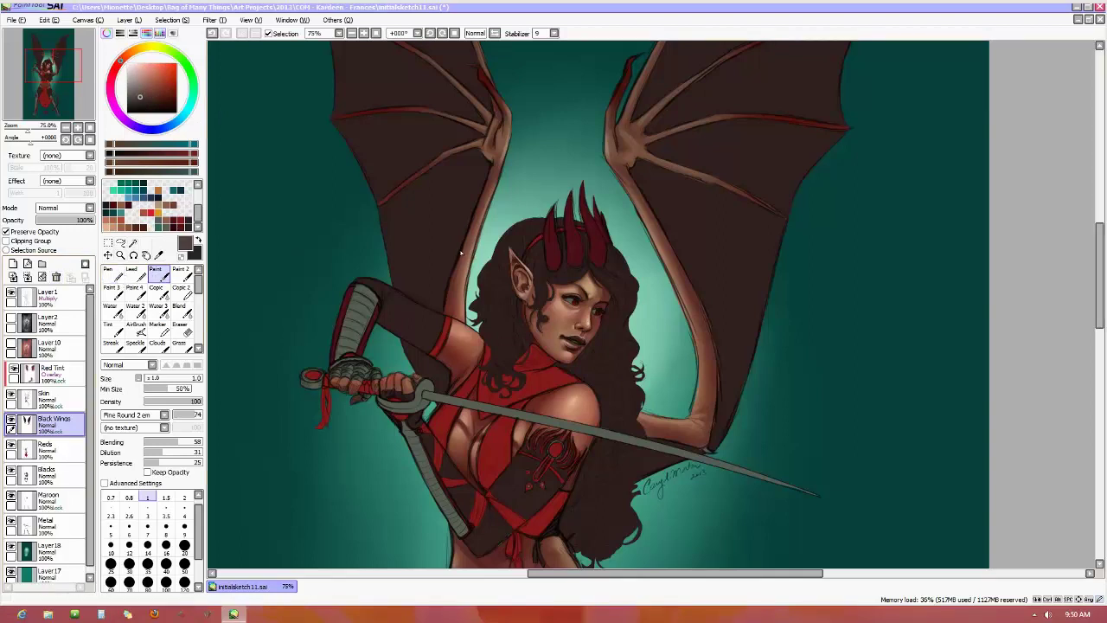
{"action": "left_click_drag", "start_coordinate": [432, 251], "coordinate": [502, 205]}
{"action": "left_click", "coordinate": [184, 562]}
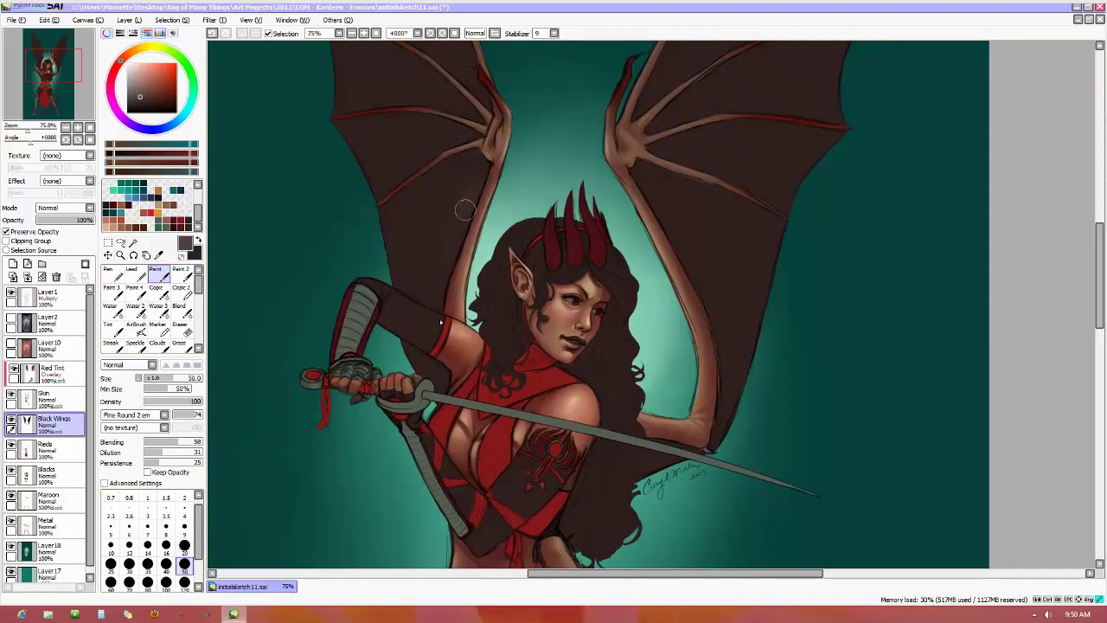
{"action": "mouse_move", "coordinate": [463, 212]}
{"action": "left_mouse_down"}
{"action": "mouse_move", "coordinate": [483, 173]}
{"action": "mouse_move", "coordinate": [441, 329]}
{"action": "mouse_move", "coordinate": [482, 167]}
{"action": "mouse_move", "coordinate": [437, 317]}
{"action": "mouse_move", "coordinate": [481, 165]}
{"action": "mouse_move", "coordinate": [428, 268]}
{"action": "mouse_move", "coordinate": [467, 171]}
{"action": "mouse_move", "coordinate": [434, 227]}
{"action": "mouse_move", "coordinate": [471, 165]}
{"action": "mouse_move", "coordinate": [407, 250]}
{"action": "mouse_move", "coordinate": [472, 160]}
{"action": "mouse_move", "coordinate": [388, 246]}
{"action": "mouse_move", "coordinate": [467, 154]}
{"action": "left_mouse_up"}
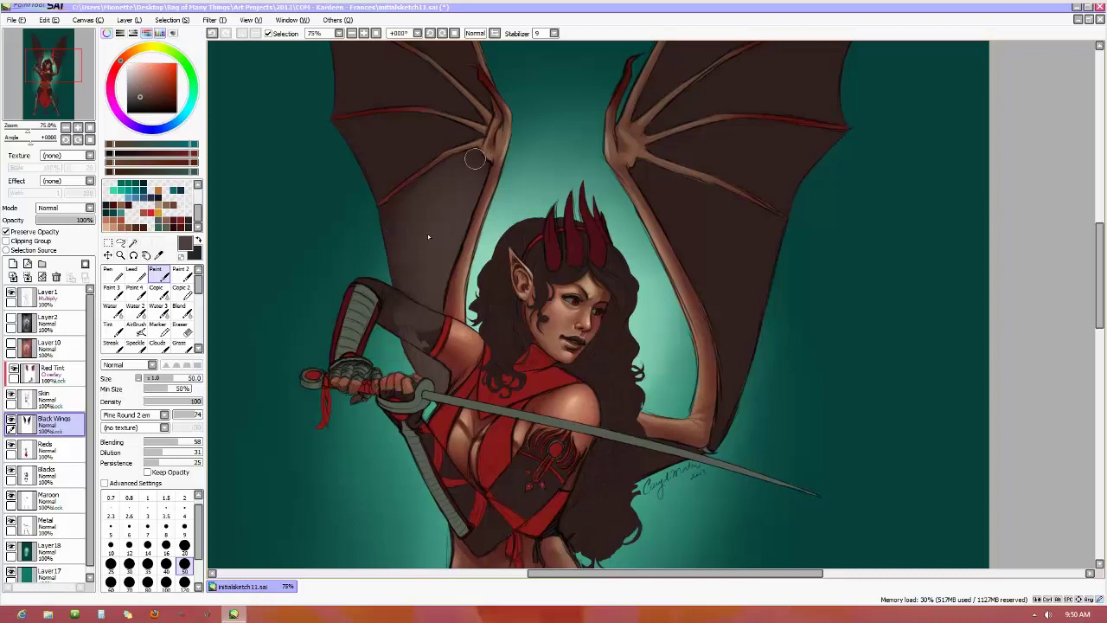
Turn off opacity preservation on the Black Wings layer and erase the wing colour spilling onto the raised arm's black sleeve with a size 20 Eraser
{"action": "left_click", "coordinate": [179, 330]}
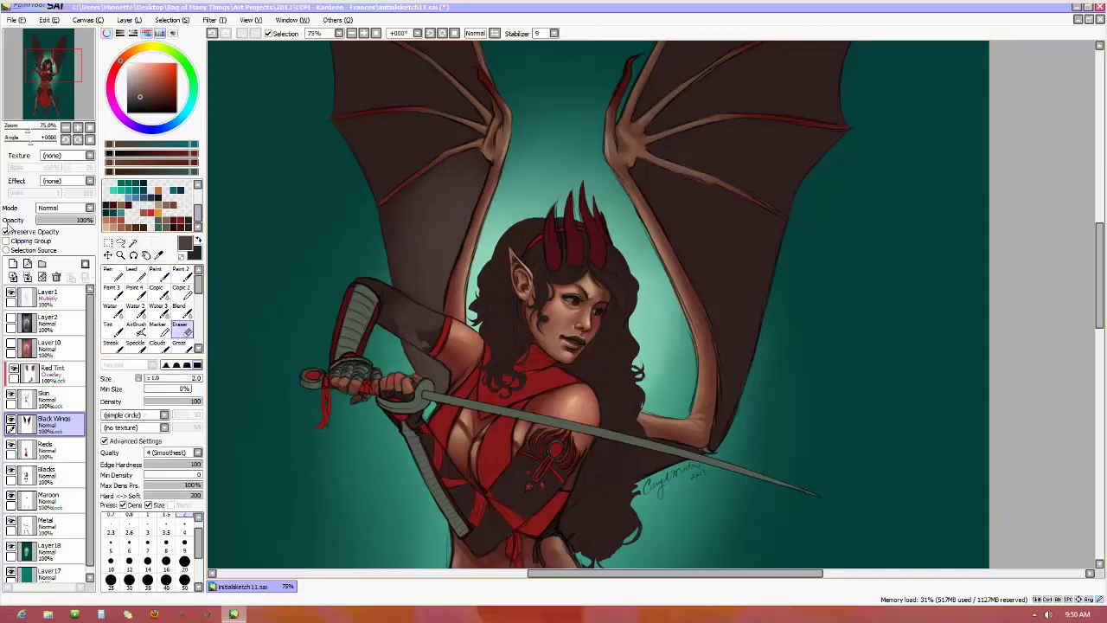
{"action": "left_click", "coordinate": [184, 560]}
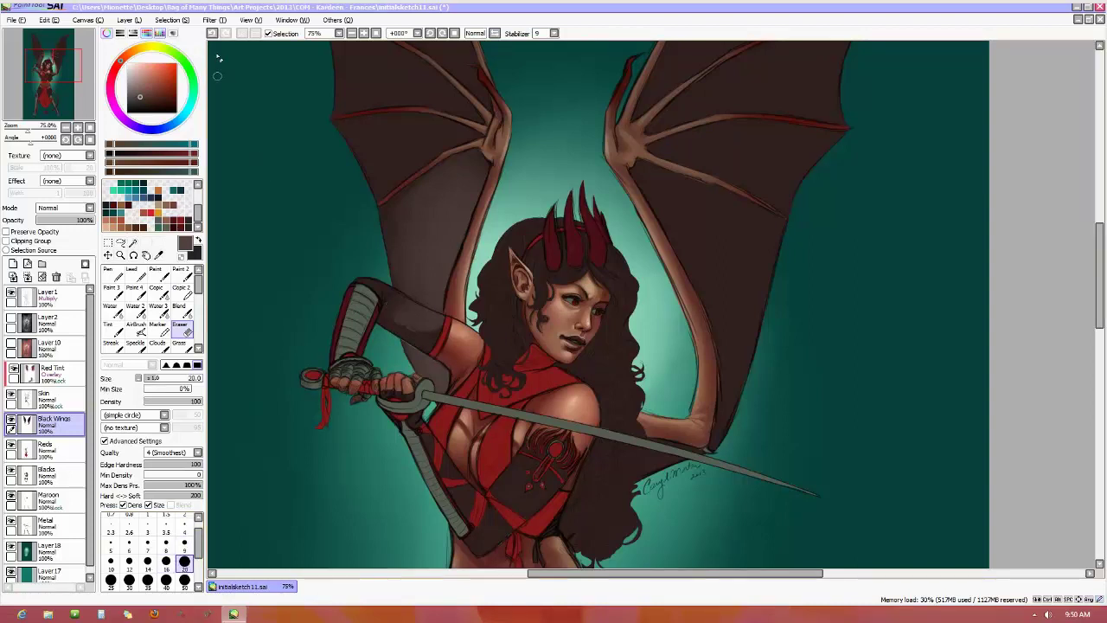
{"action": "mouse_move", "coordinate": [403, 329]}
{"action": "left_mouse_down"}
{"action": "mouse_move", "coordinate": [447, 359]}
{"action": "mouse_move", "coordinate": [396, 327]}
{"action": "left_mouse_up"}
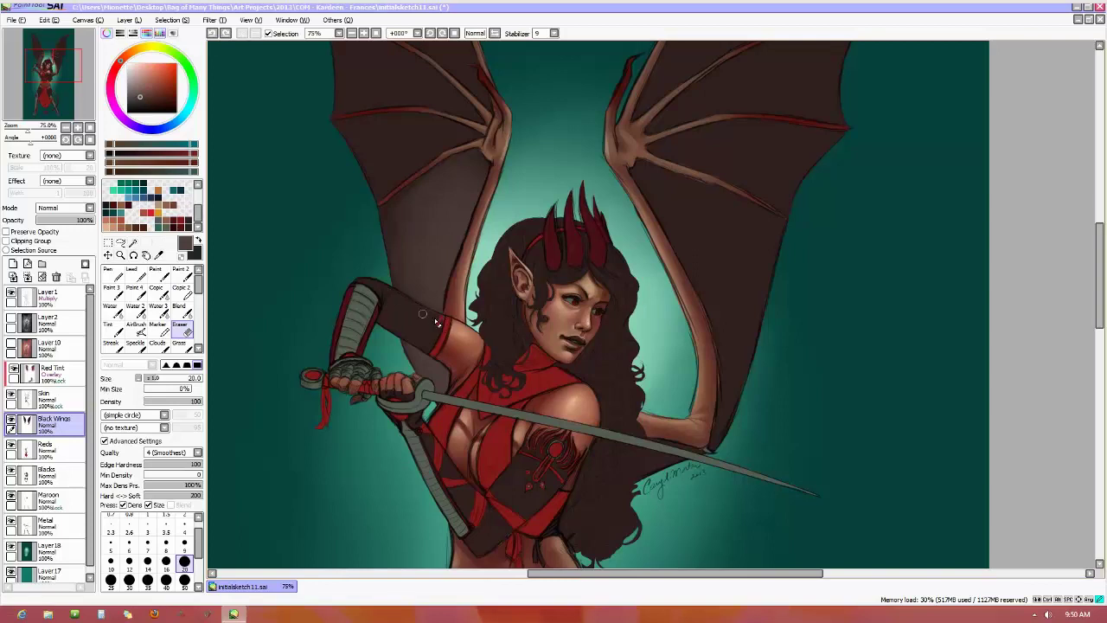
{"action": "left_click_drag", "start_coordinate": [384, 295], "coordinate": [433, 326]}
Sample the sleeve's dark brown and ready the Pen at size 20 on the Blacks layer for touching up the sleeve
{"action": "left_click", "coordinate": [421, 322], "text": "alt"}
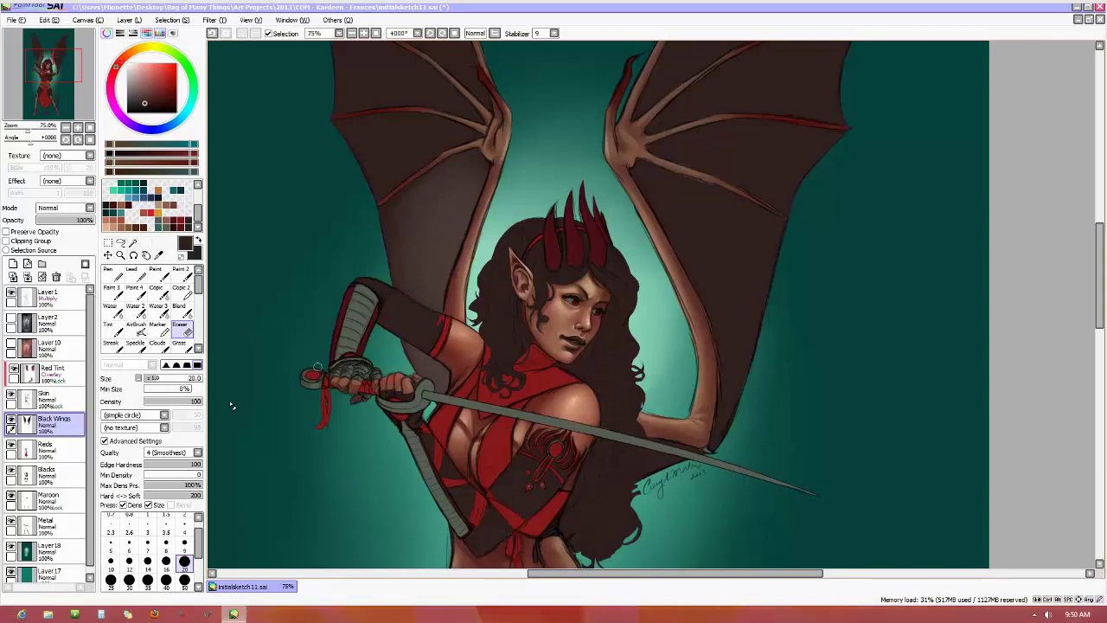
{"action": "left_click", "coordinate": [47, 473]}
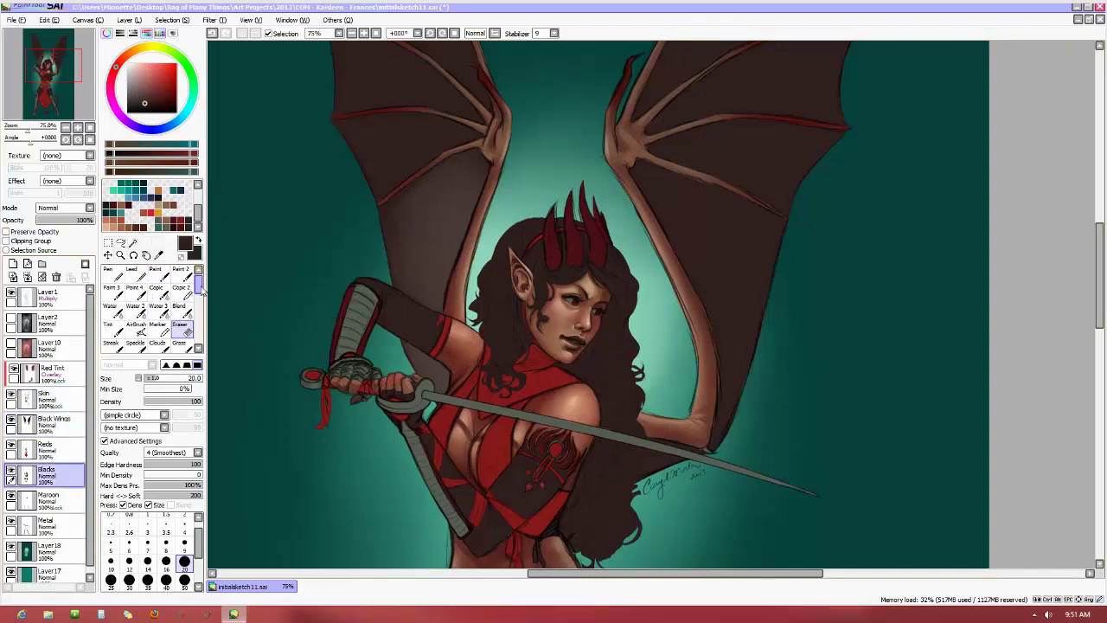
{"action": "left_click", "coordinate": [119, 275]}
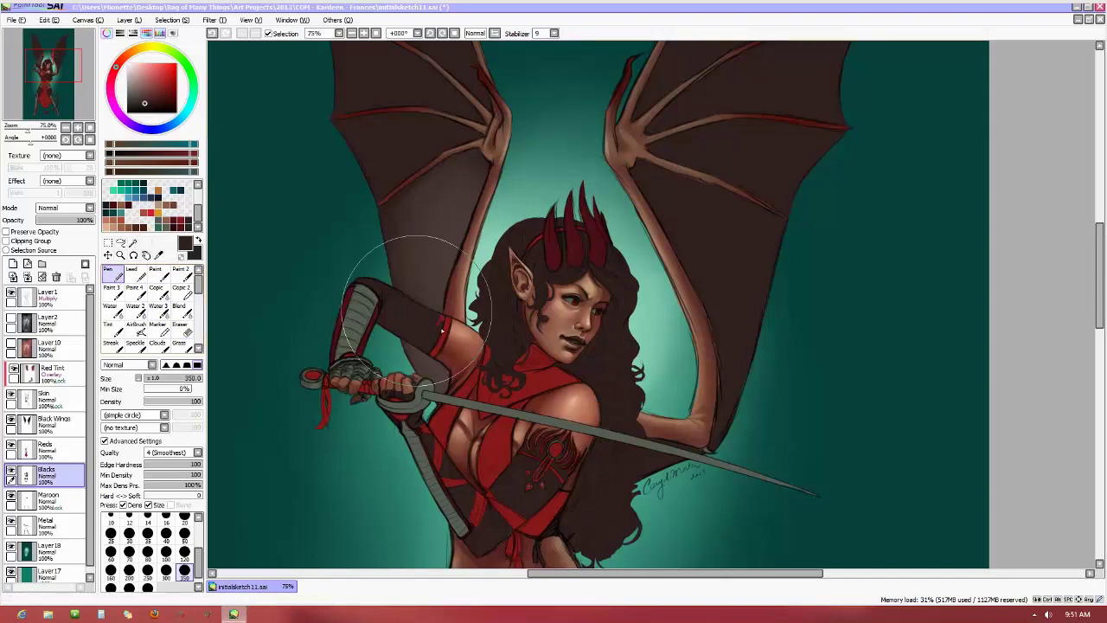
{"action": "key", "text": "bracketleft"}
{"action": "key", "text": "bracketleft"}
{"action": "key", "text": "bracketleft"}
{"action": "key", "text": "bracketleft"}
{"action": "key", "text": "bracketleft"}
{"action": "key", "text": "bracketleft"}
{"action": "key", "text": "bracketleft"}
{"action": "key", "text": "bracketleft"}
{"action": "key", "text": "bracketleft"}
{"action": "key", "text": "bracketleft"}
{"action": "key", "text": "bracketleft"}
{"action": "key", "text": "bracketleft"}
{"action": "key", "text": "bracketleft"}
{"action": "key", "text": "bracketleft"}
{"action": "key", "text": "bracketleft"}
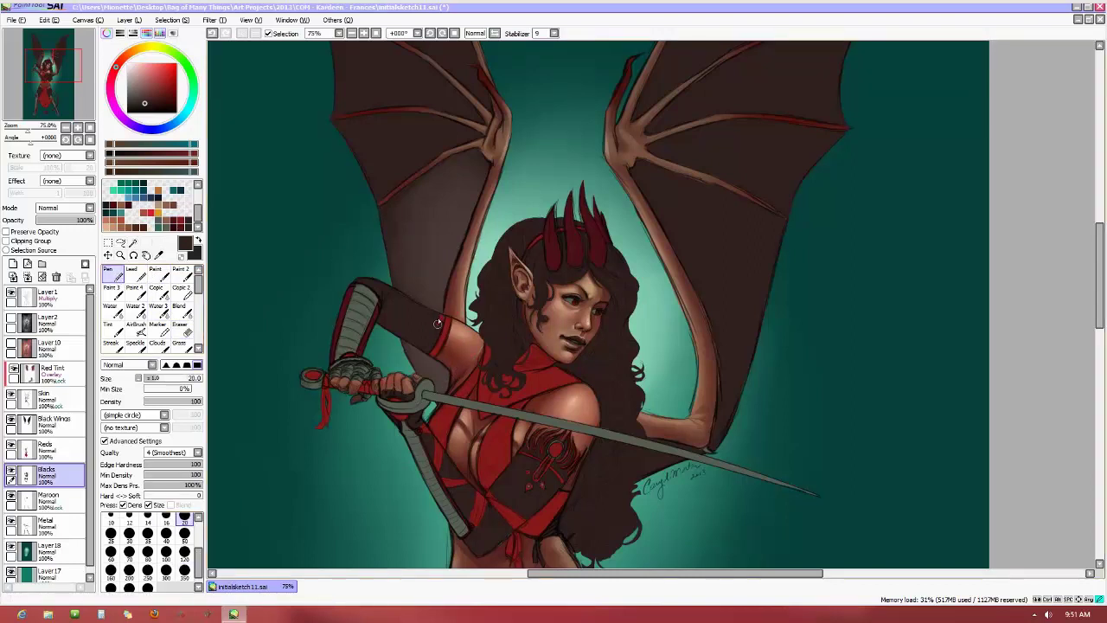
Erase the stray red marks beside the raised arm's red band on the Reds layer with the Eraser at size 20
{"action": "scroll", "coordinate": [418, 299], "scroll_direction": "up", "scroll_amount": 4}
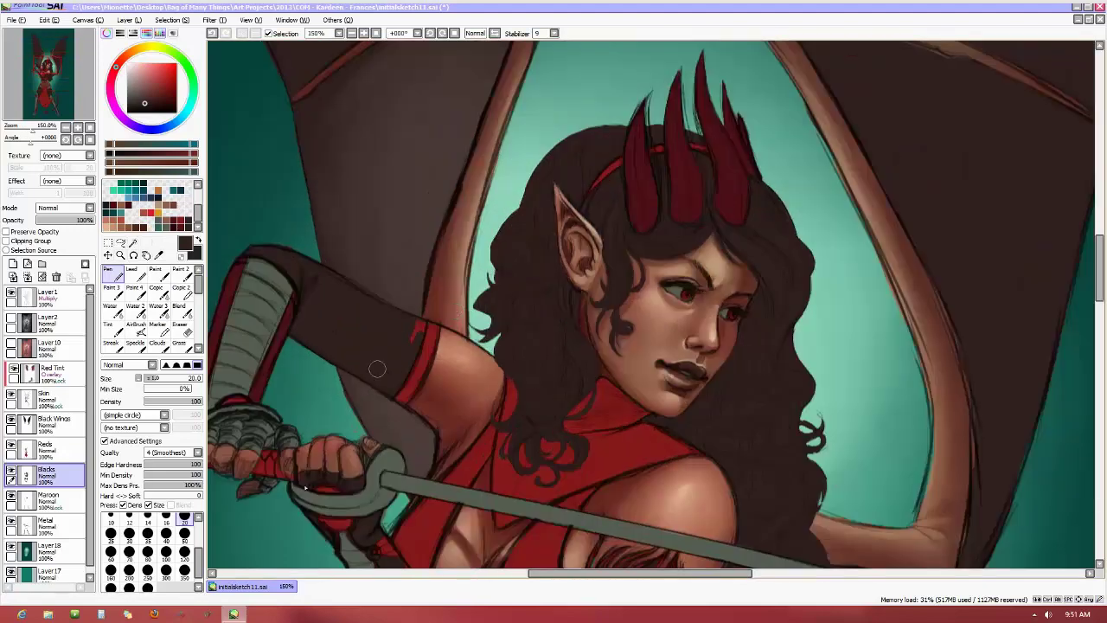
{"action": "left_click", "coordinate": [45, 448]}
{"action": "left_click", "coordinate": [182, 329]}
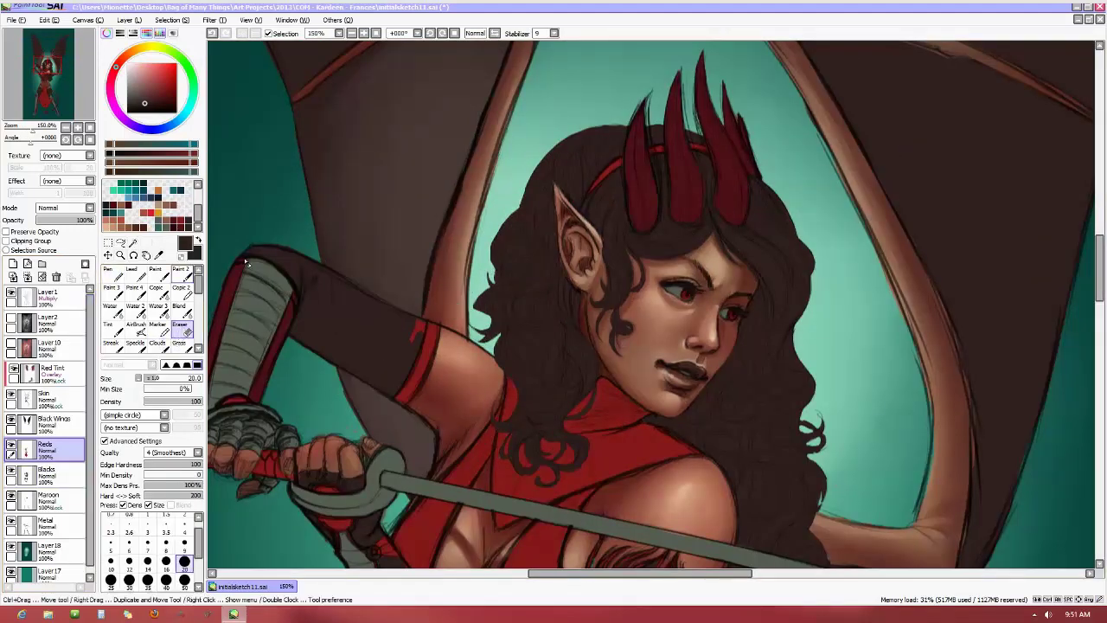
{"action": "mouse_move", "coordinate": [402, 332]}
{"action": "left_mouse_down"}
{"action": "mouse_move", "coordinate": [414, 318]}
{"action": "mouse_move", "coordinate": [415, 329]}
{"action": "left_mouse_up"}
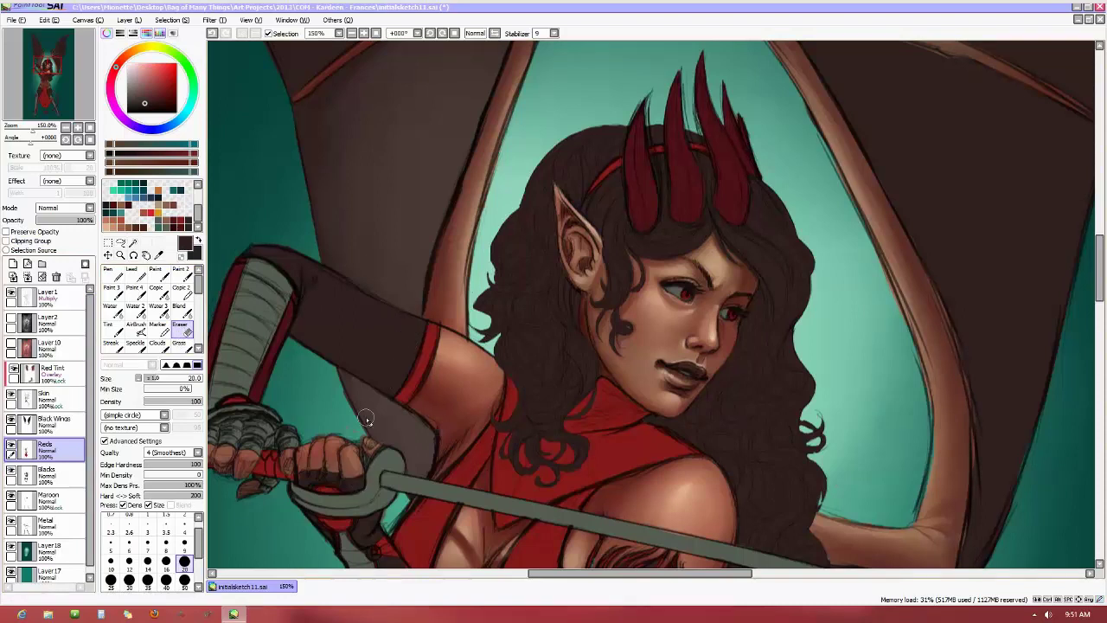
Preserve the Black Wings layer's opacity and paint a lighter greyish brown over the membrane behind the sword arm with the Paint brush at size 50
{"action": "left_click", "coordinate": [52, 422]}
{"action": "left_click", "coordinate": [6, 232]}
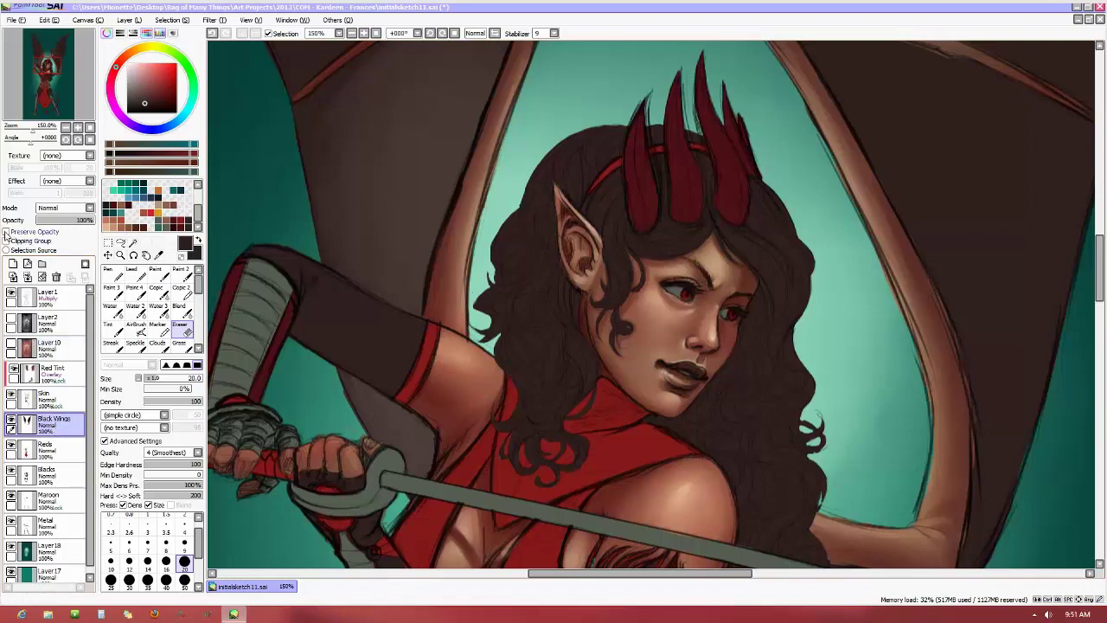
{"action": "left_click", "coordinate": [427, 216], "text": "alt"}
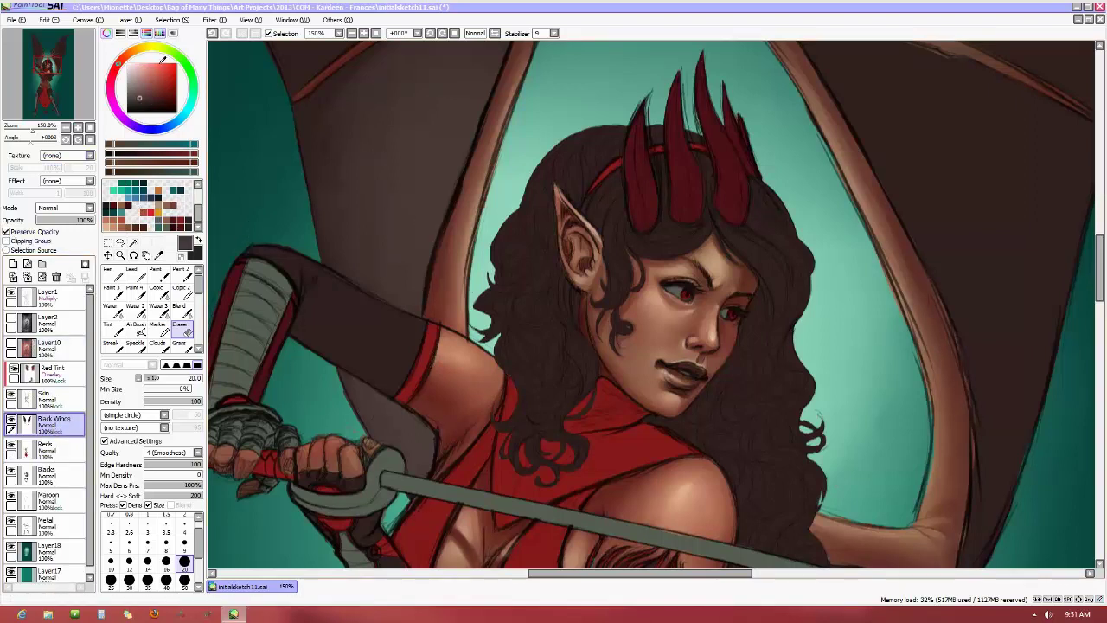
{"action": "left_click", "coordinate": [140, 86]}
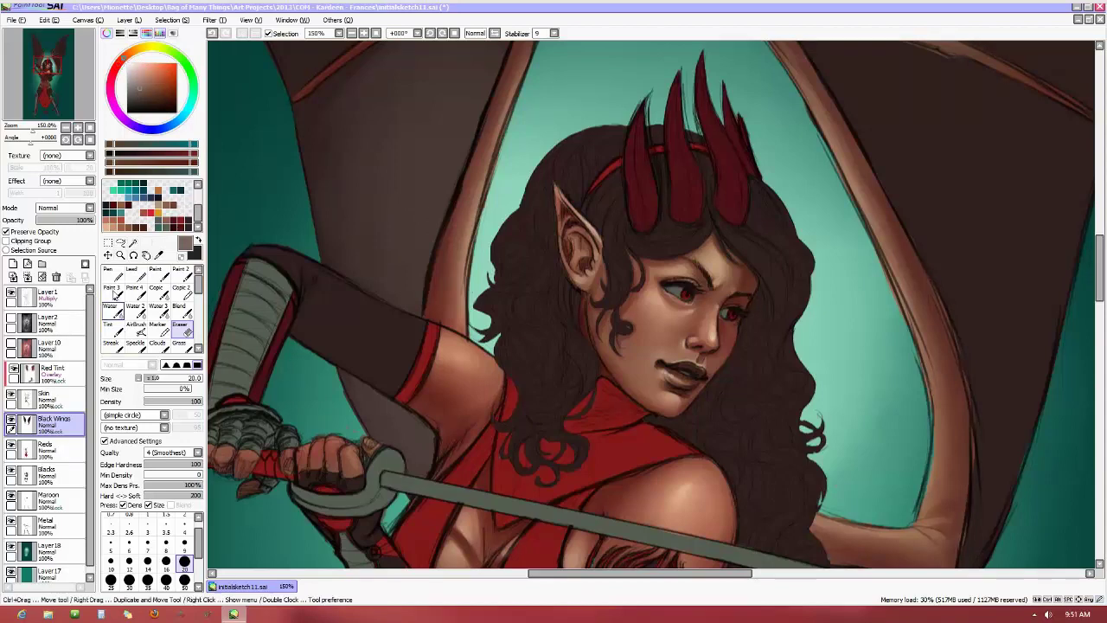
{"action": "left_click", "coordinate": [155, 272]}
{"action": "scroll", "coordinate": [428, 259], "scroll_direction": "down", "scroll_amount": 3}
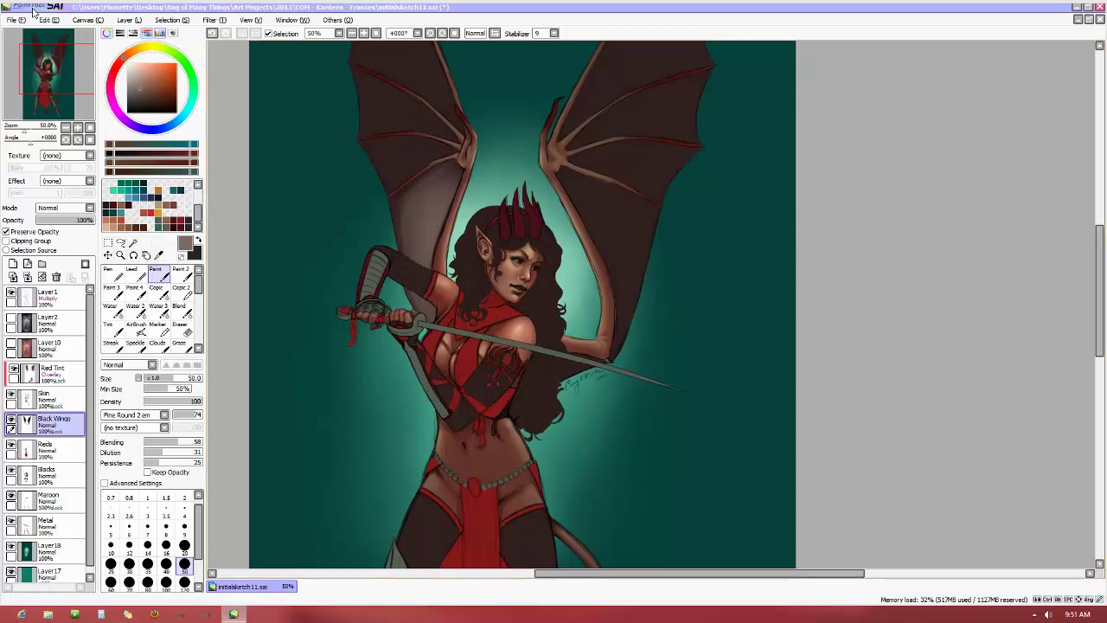
Cover the lightened membrane behind the sword arm with dark brown sampled from the opposite wing, using the Paint brush at size 120
{"action": "left_click", "coordinate": [591, 202], "text": "alt"}
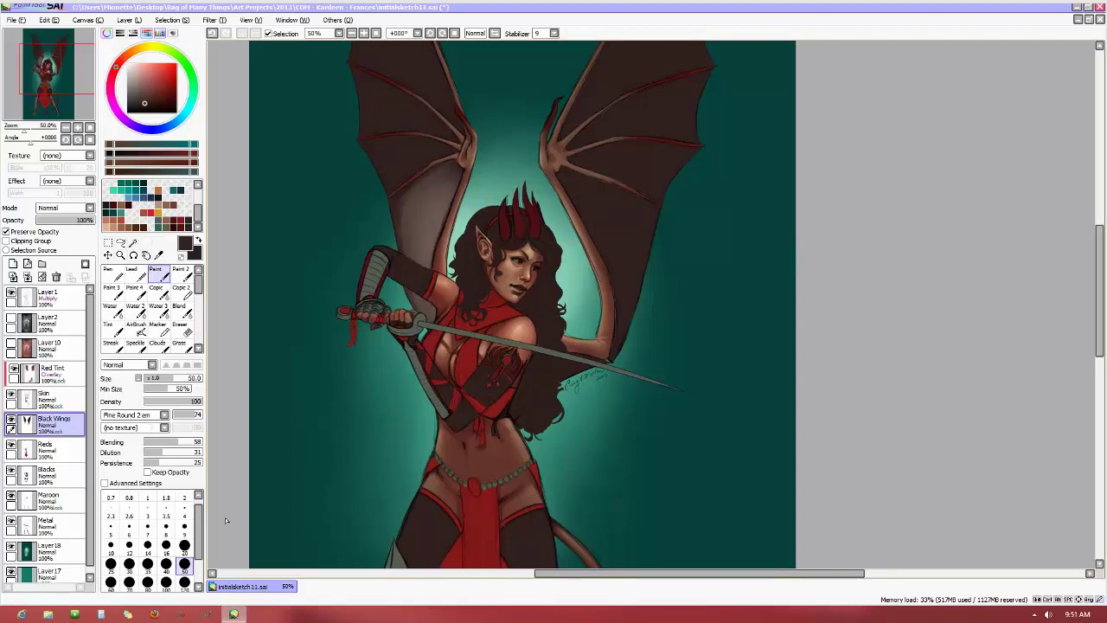
{"action": "left_click", "coordinate": [166, 563]}
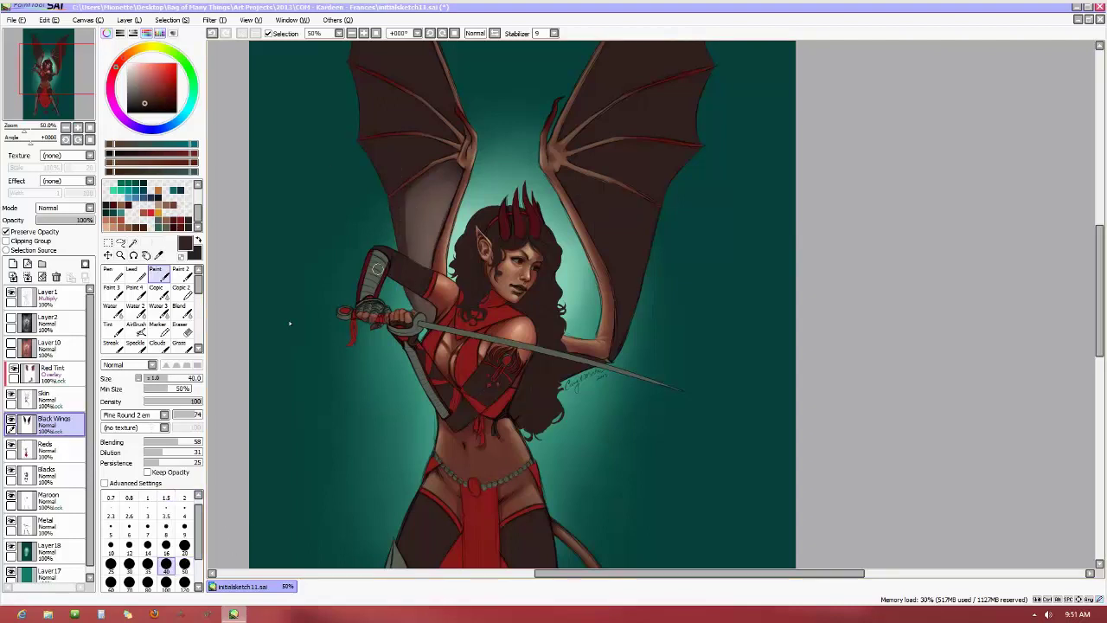
{"action": "left_click", "coordinate": [184, 581]}
{"action": "mouse_move", "coordinate": [440, 178]}
{"action": "left_mouse_down"}
{"action": "mouse_move", "coordinate": [413, 187]}
{"action": "mouse_move", "coordinate": [428, 307]}
{"action": "left_mouse_up"}
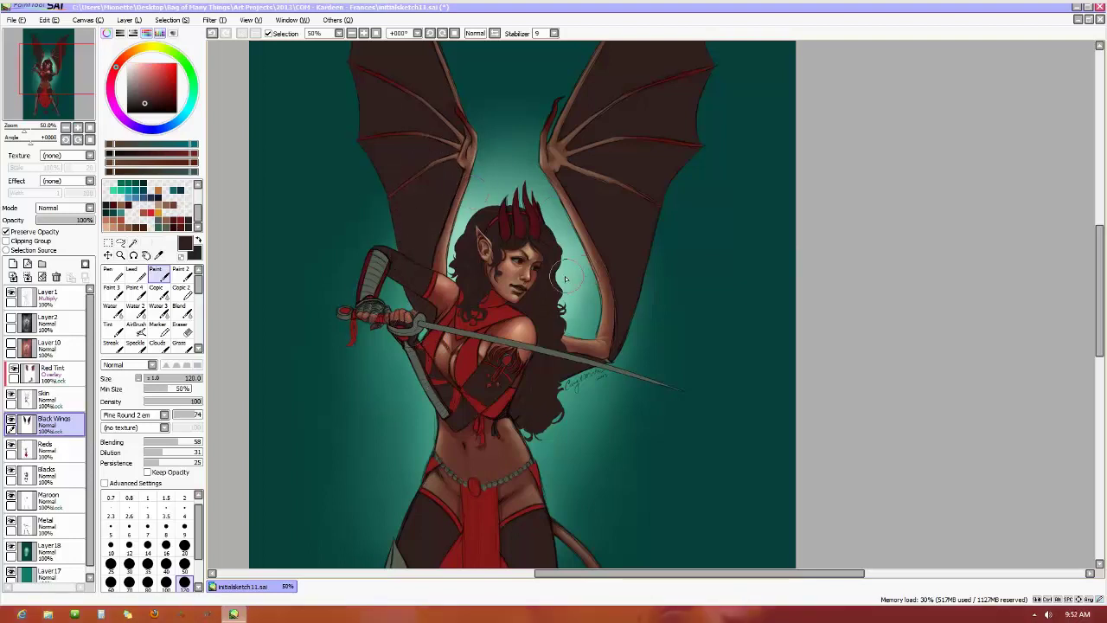
Sample the background's teal beside the opposite wing and paint it over the membrane behind the sword arm with the Paint brush at size 50
{"action": "left_click", "coordinate": [595, 324], "text": "alt"}
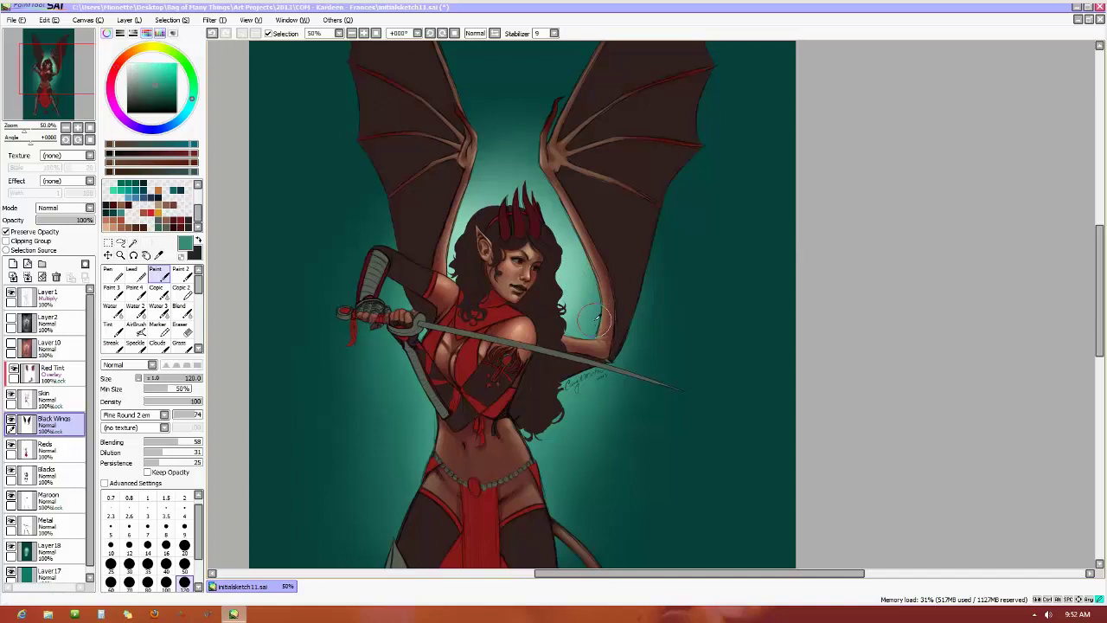
{"action": "left_click", "coordinate": [113, 275]}
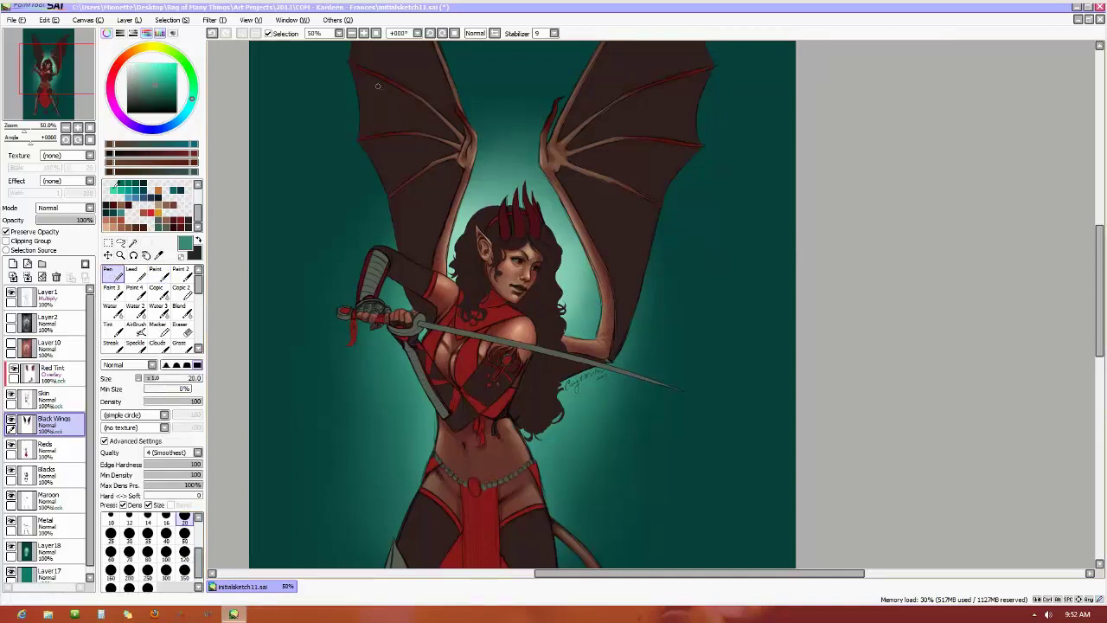
{"action": "left_click", "coordinate": [155, 275]}
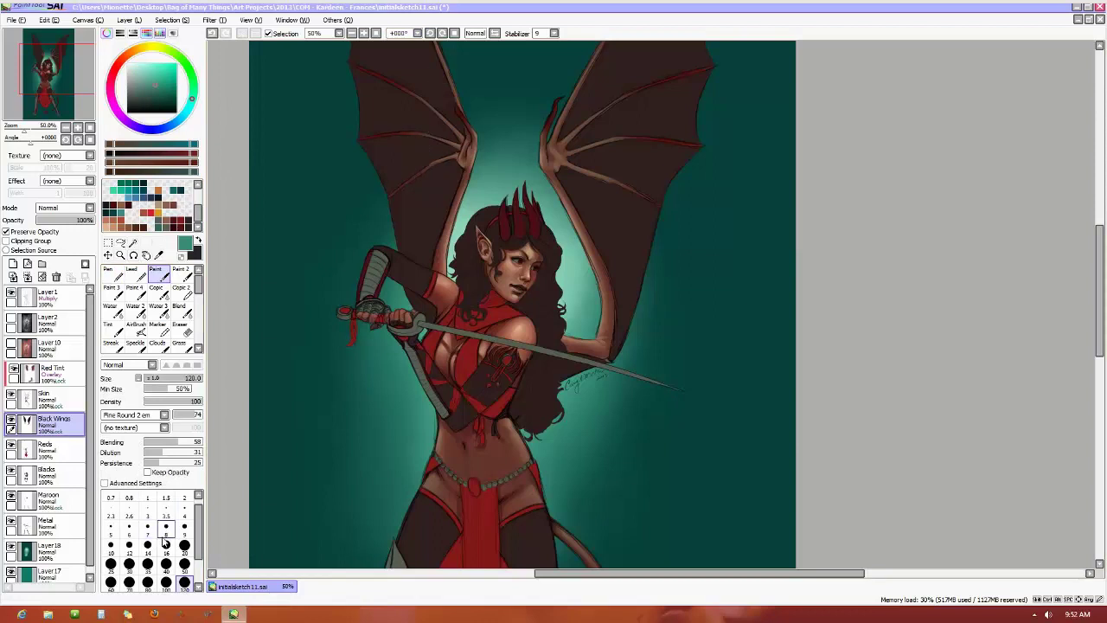
{"action": "left_click", "coordinate": [184, 563]}
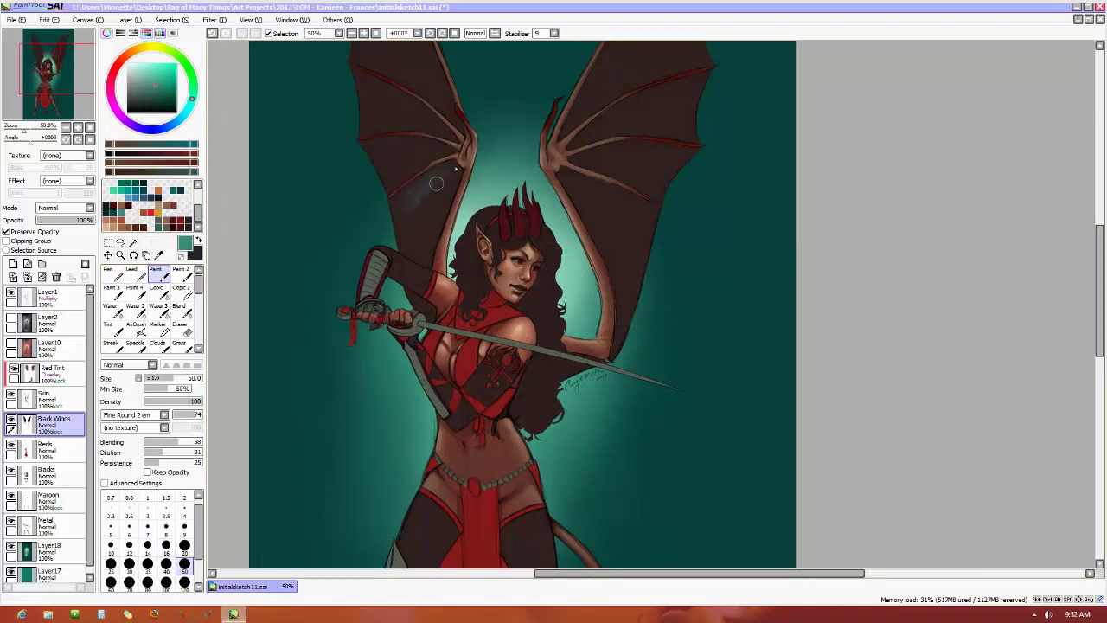
{"action": "left_click_drag", "start_coordinate": [450, 177], "coordinate": [437, 216]}
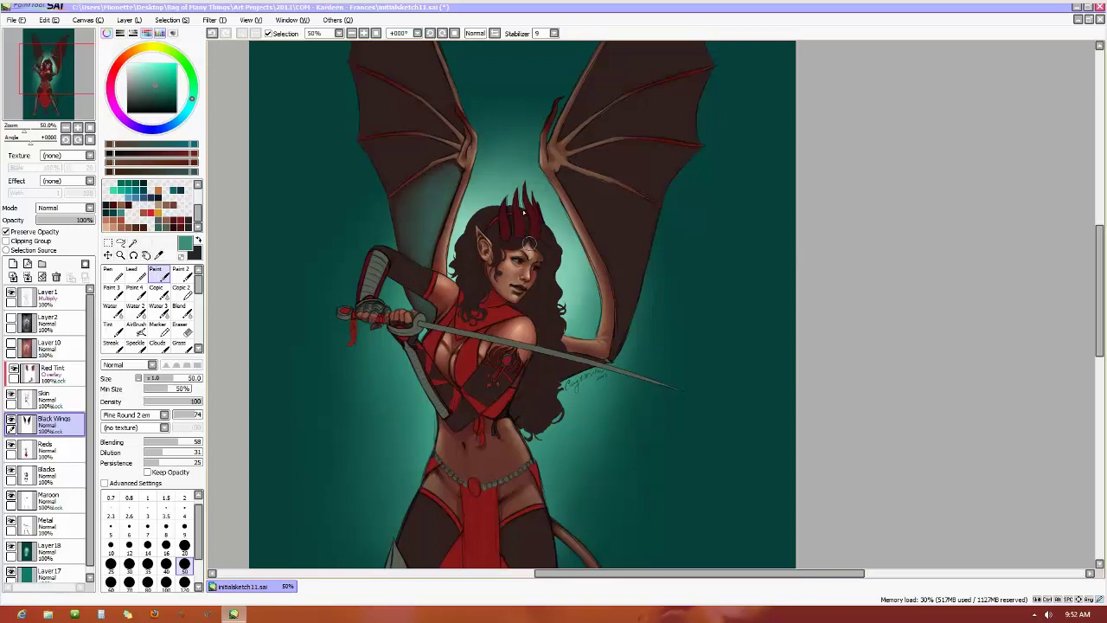
Build up a pale teal sampled from the background glow on the membrane behind the sword arm, using Paint brush sizes 20, 30 and 50
{"action": "left_click", "coordinate": [460, 228], "text": "alt"}
{"action": "left_click", "coordinate": [184, 545]}
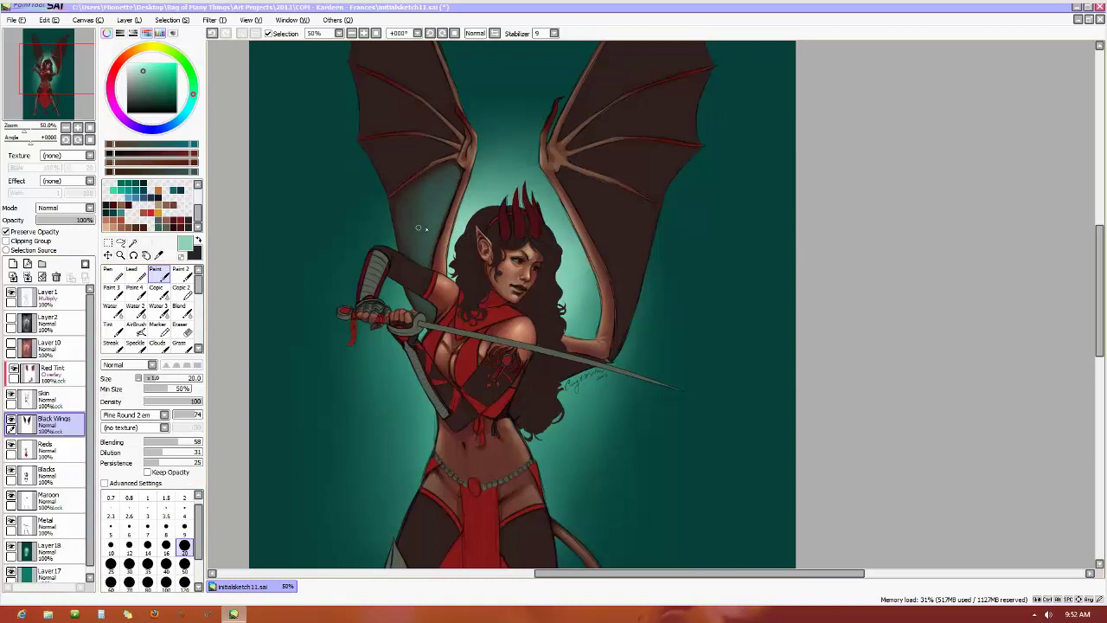
{"action": "left_click", "coordinate": [129, 563]}
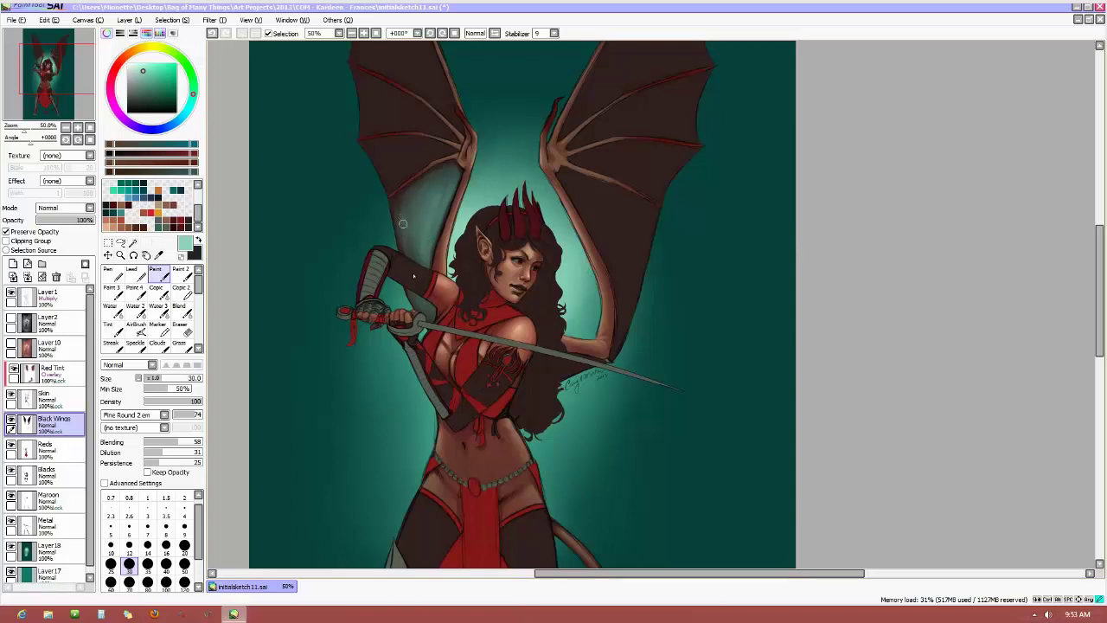
{"action": "left_click", "coordinate": [184, 563]}
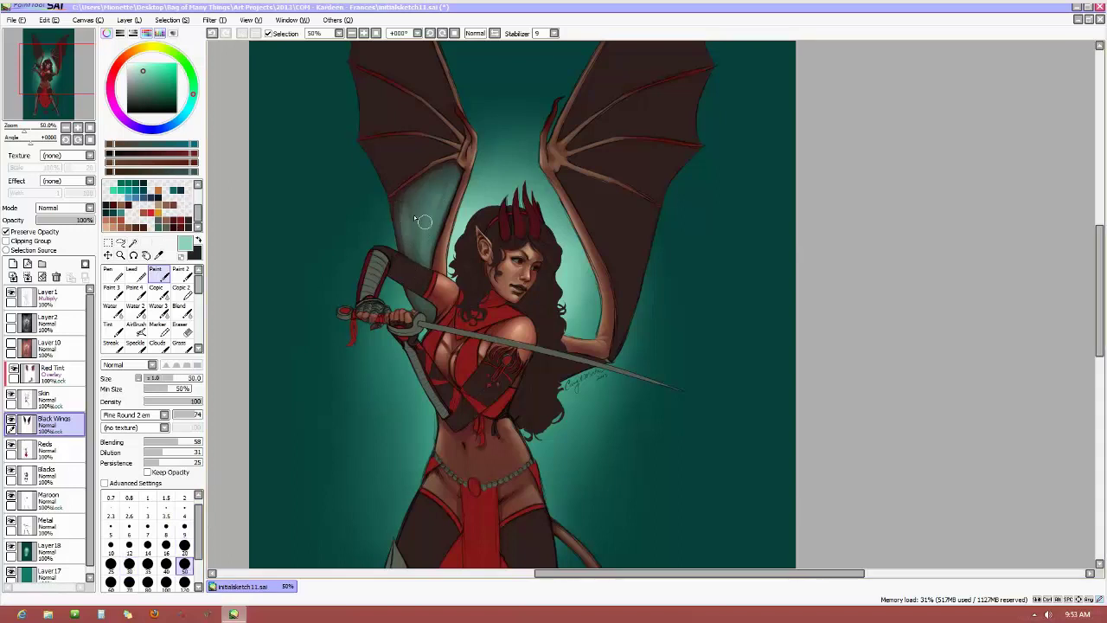
{"action": "mouse_move", "coordinate": [439, 177]}
{"action": "left_mouse_down"}
{"action": "mouse_move", "coordinate": [410, 236]}
{"action": "mouse_move", "coordinate": [435, 200]}
{"action": "left_mouse_up"}
{"action": "left_click_drag", "start_coordinate": [421, 201], "coordinate": [415, 243]}
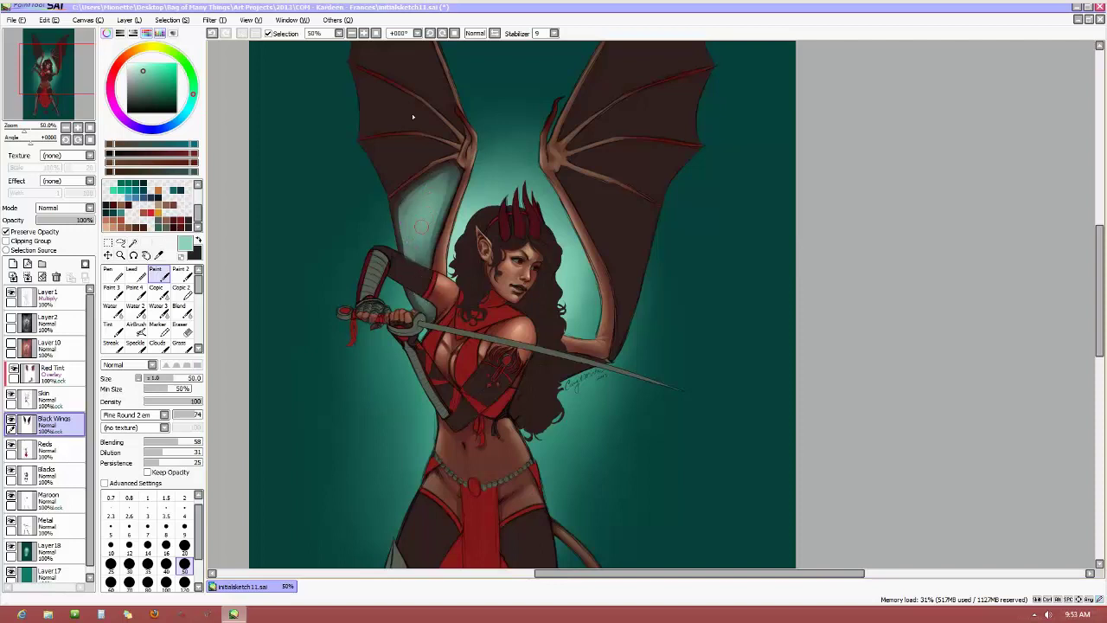
Soften the pale teal into the dark edges of the wing membrane with the Blend brush at size 35
{"action": "left_click", "coordinate": [181, 311]}
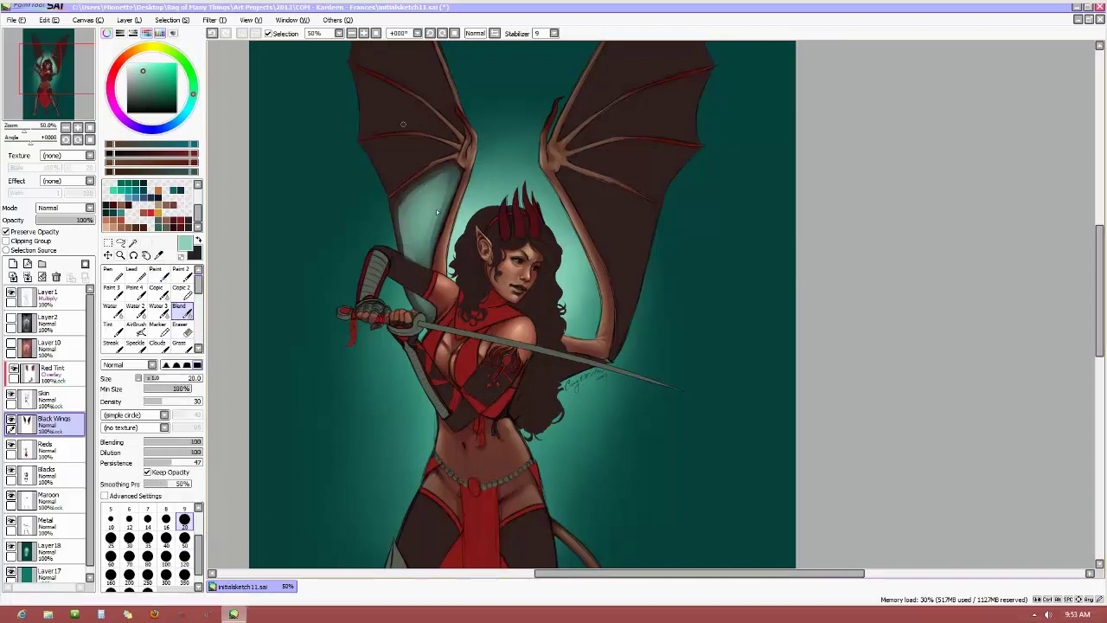
{"action": "left_click", "coordinate": [147, 537]}
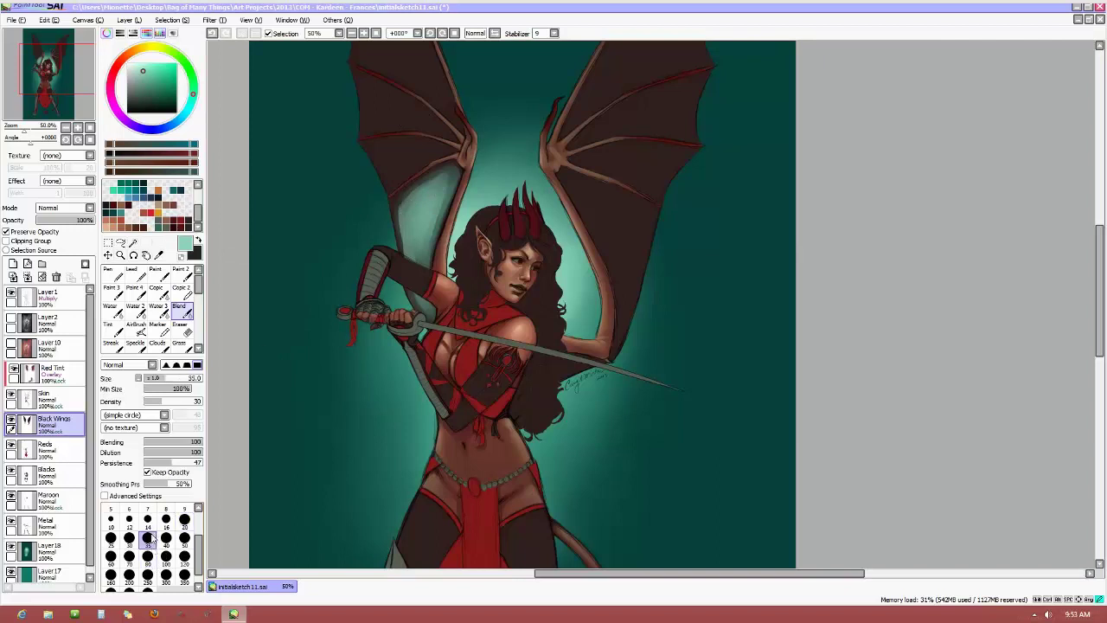
{"action": "mouse_move", "coordinate": [436, 176]}
{"action": "left_mouse_down"}
{"action": "mouse_move", "coordinate": [403, 208]}
{"action": "mouse_move", "coordinate": [436, 175]}
{"action": "mouse_move", "coordinate": [404, 191]}
{"action": "left_mouse_up"}
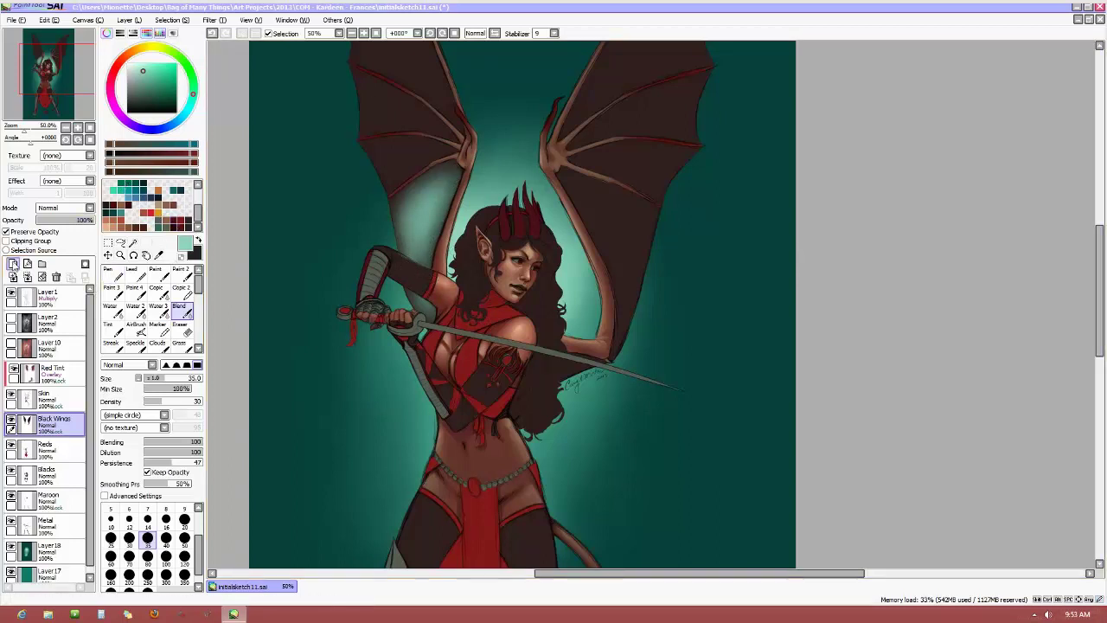
Add a new layer clipped to Black Wings, set its blending mode to Overlay, and choose the AirBrush
{"action": "left_click", "coordinate": [13, 265]}
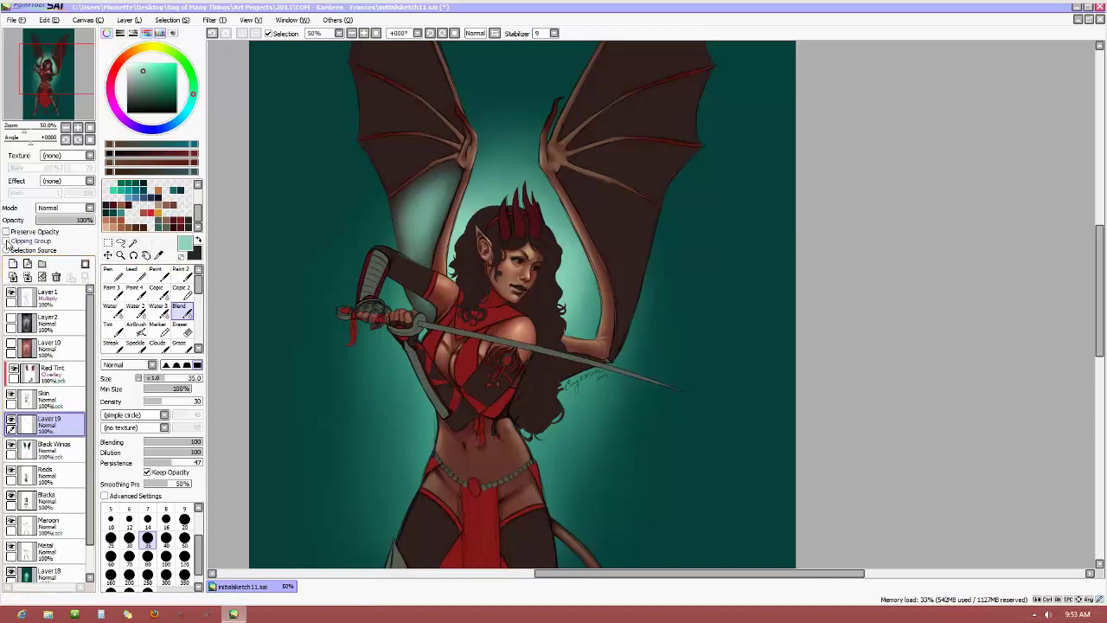
{"action": "left_click", "coordinate": [7, 241]}
{"action": "left_click", "coordinate": [136, 327]}
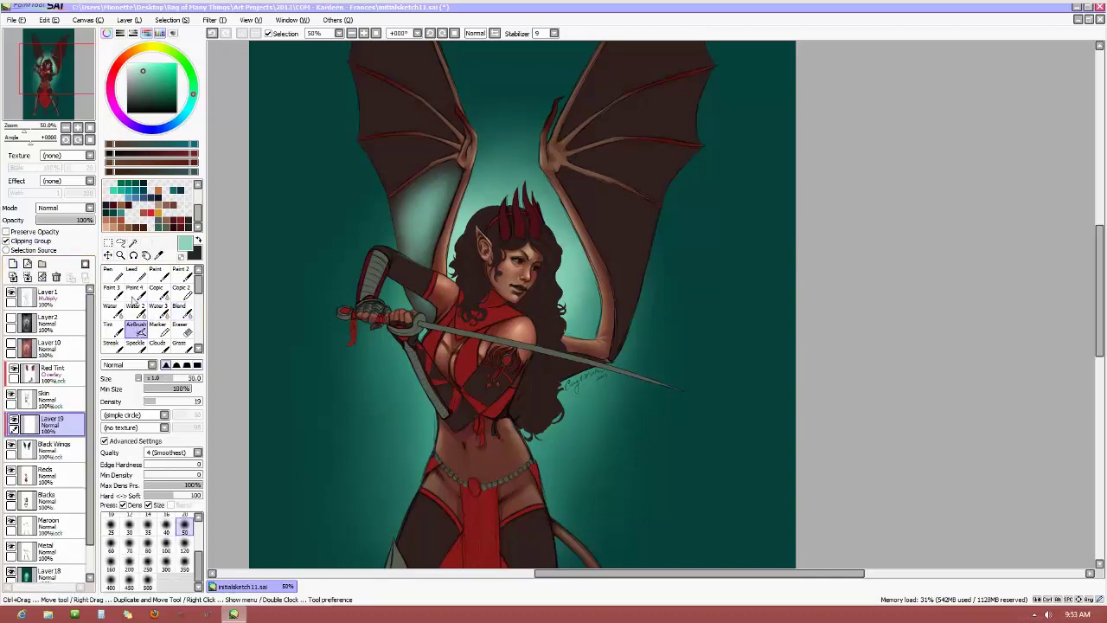
{"action": "left_click", "coordinate": [61, 208]}
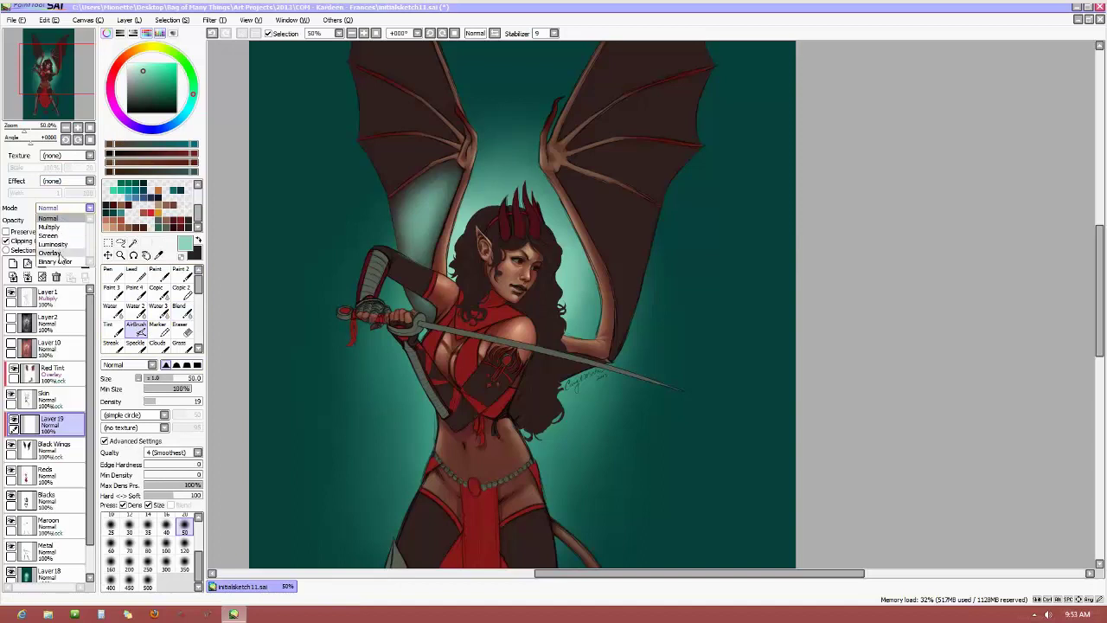
{"action": "left_click", "coordinate": [52, 252]}
Airbrush a saturated green at size 70 over the pale glow behind the sword arm on the Overlay layer
{"action": "left_click", "coordinate": [169, 75]}
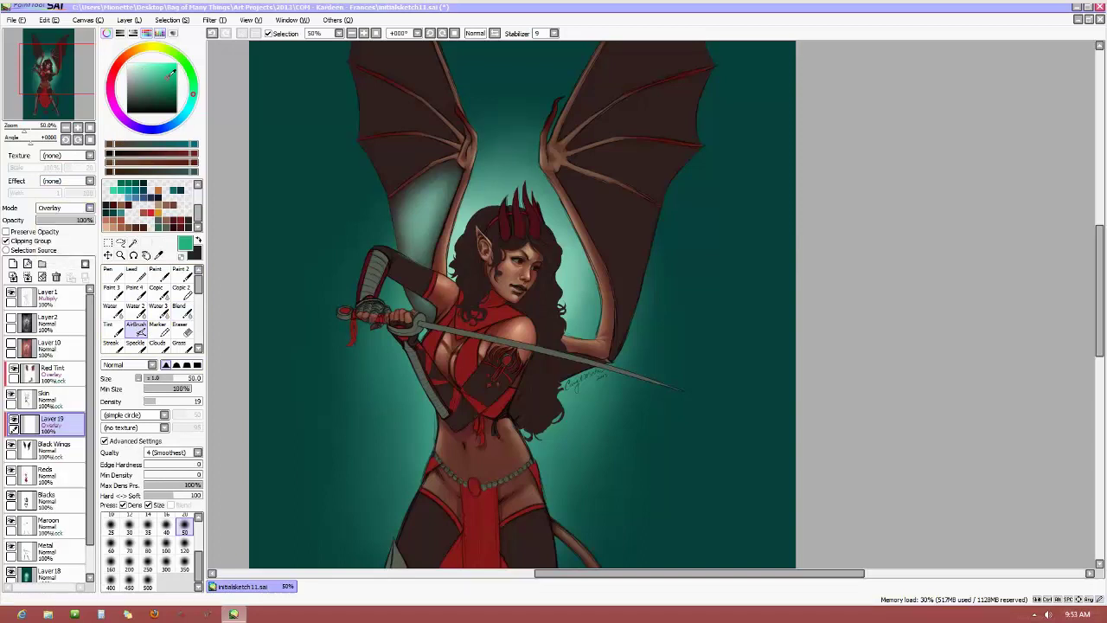
{"action": "left_click", "coordinate": [196, 97]}
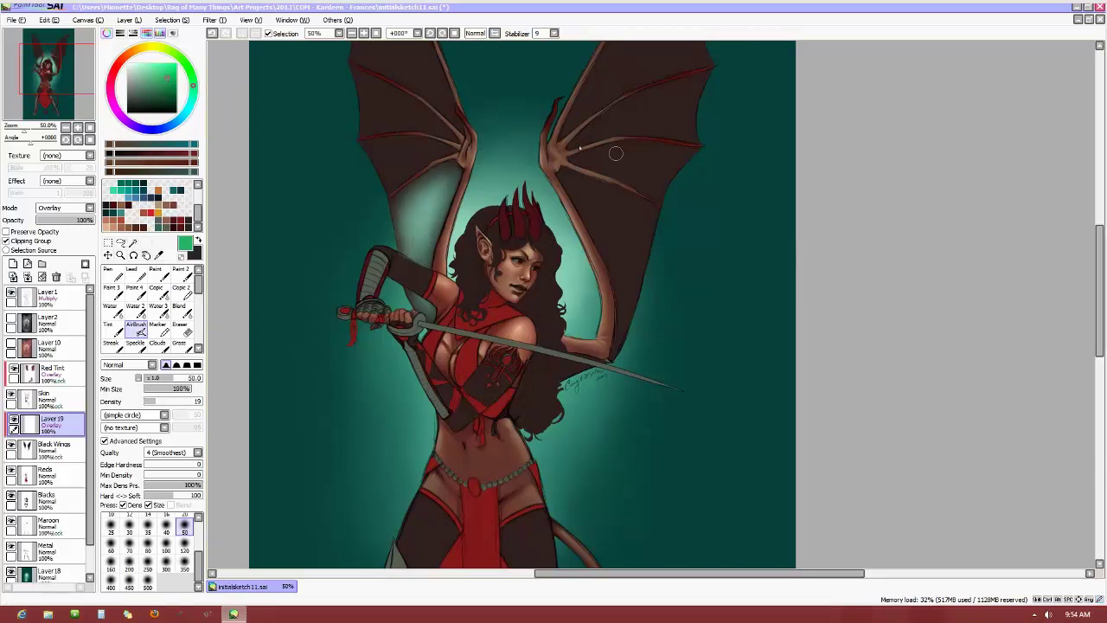
{"action": "left_click", "coordinate": [464, 221], "text": "alt"}
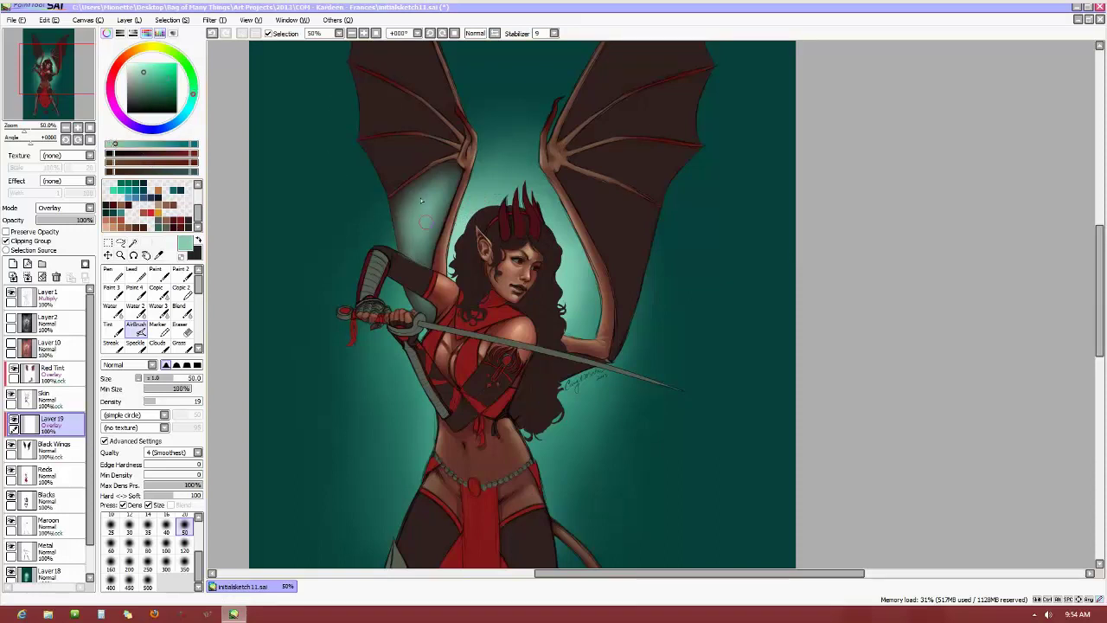
{"action": "left_click", "coordinate": [398, 159], "text": "alt"}
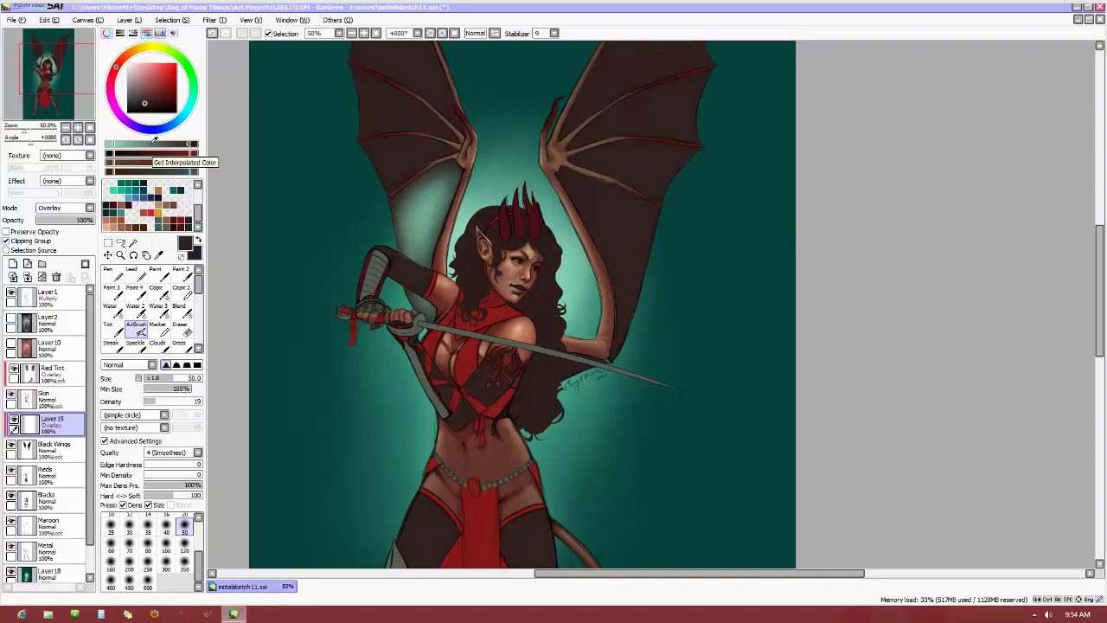
{"action": "left_click", "coordinate": [156, 139]}
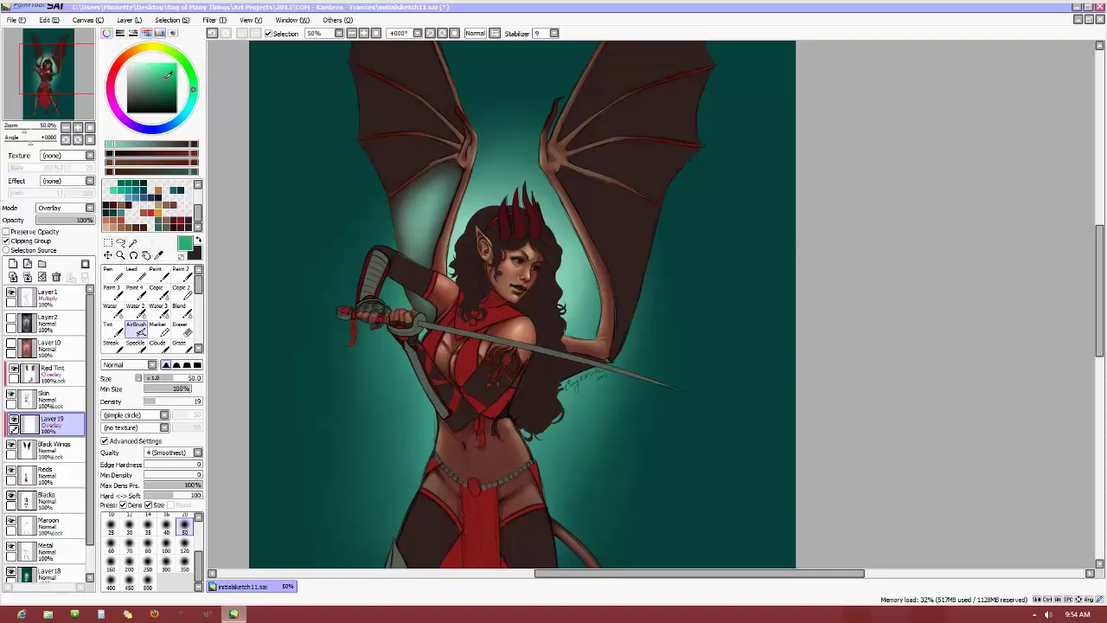
{"action": "left_click", "coordinate": [129, 545]}
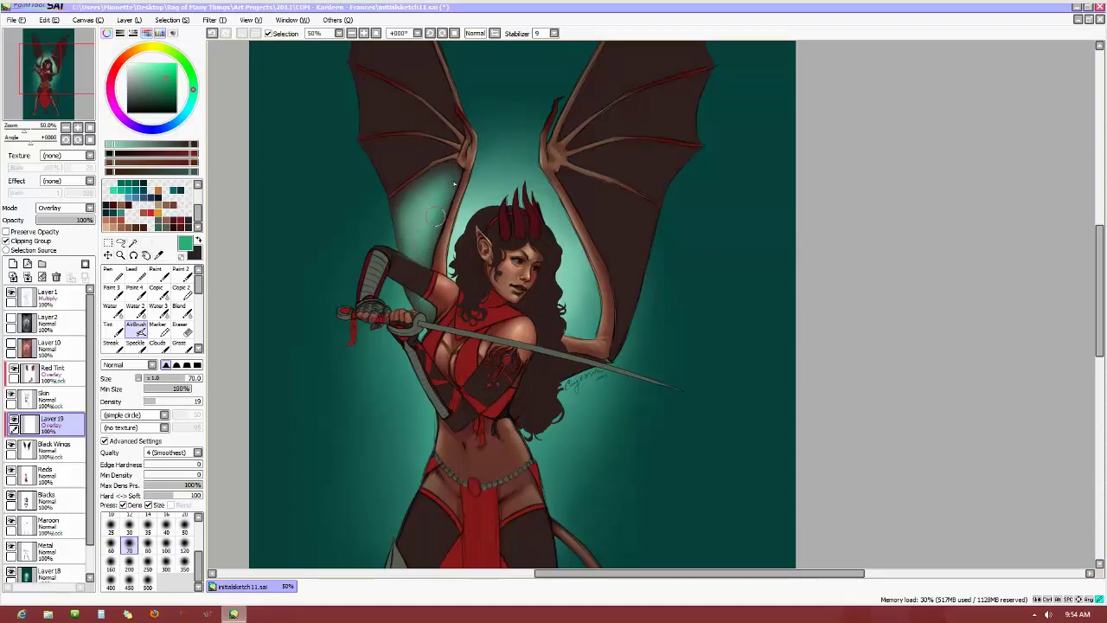
Soften the green tint on the membrane behind the sword arm with the Blend brush at sizes 35 and 50
{"action": "left_click", "coordinate": [179, 313]}
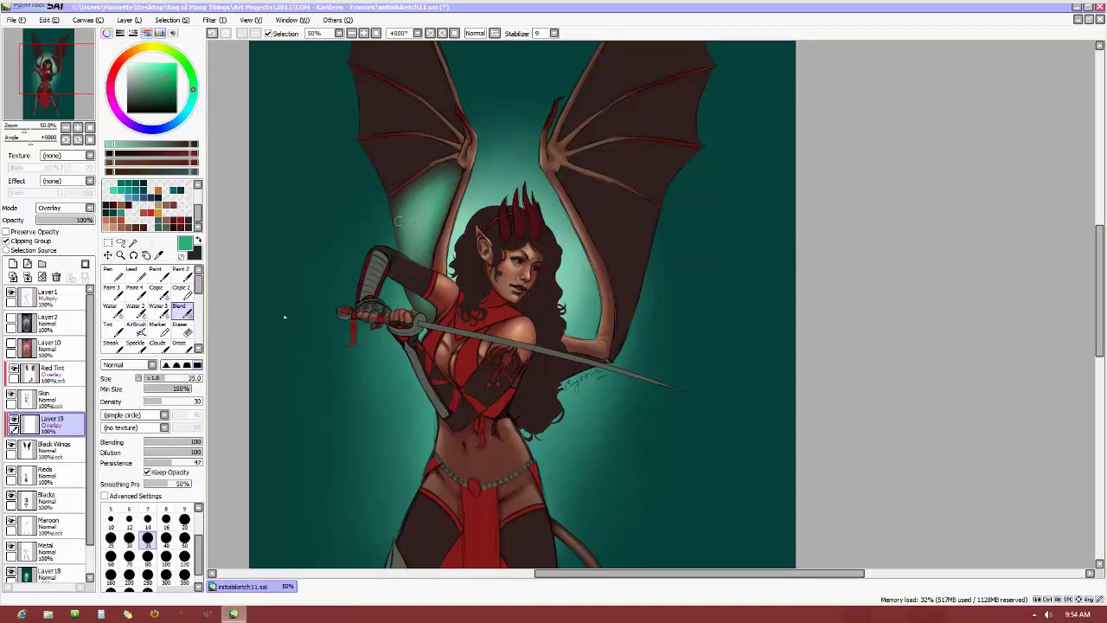
{"action": "key", "text": "bracketright"}
{"action": "key", "text": "bracketright"}
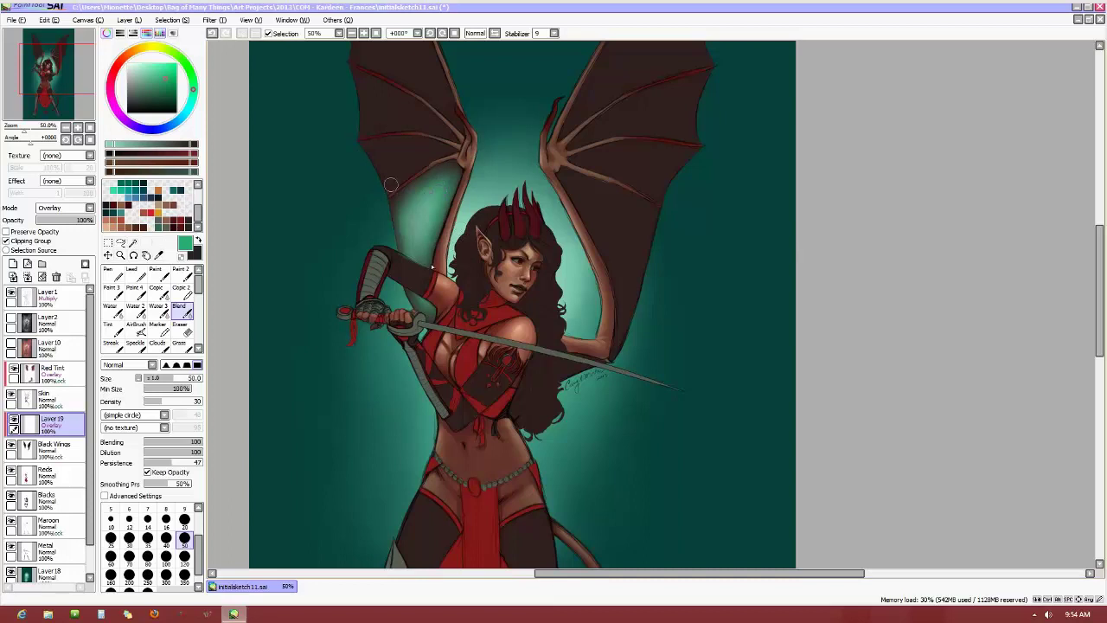
Choose the Paint brush and store the green plus a dark and a pale teal sampled from the background as colour swatches
{"action": "left_click", "coordinate": [156, 277]}
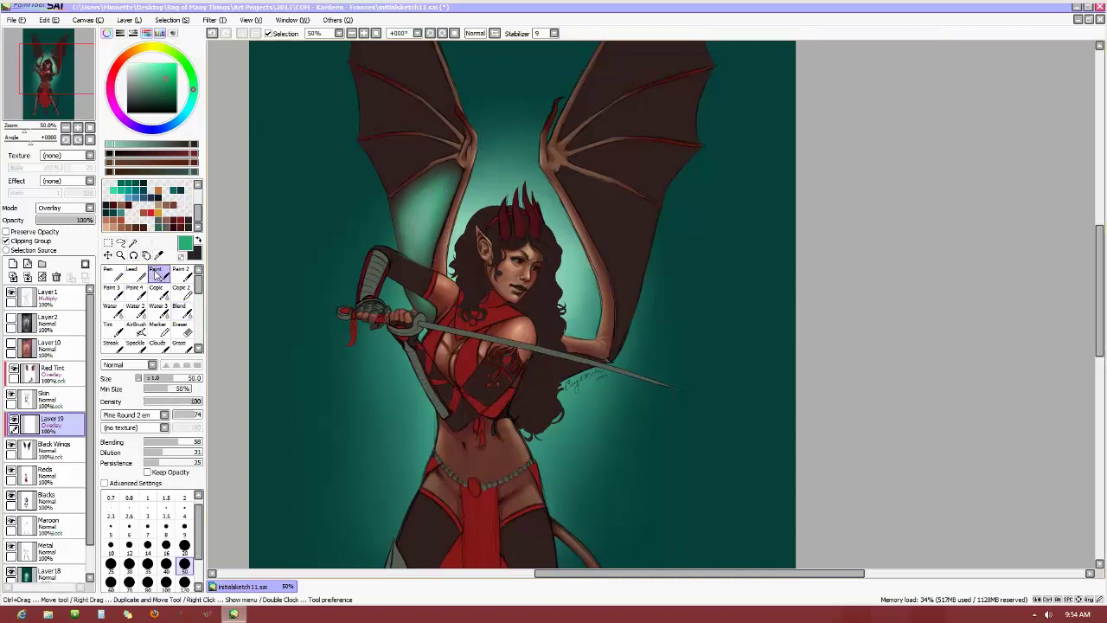
{"action": "right_click", "coordinate": [180, 212]}
{"action": "left_click", "coordinate": [207, 234]}
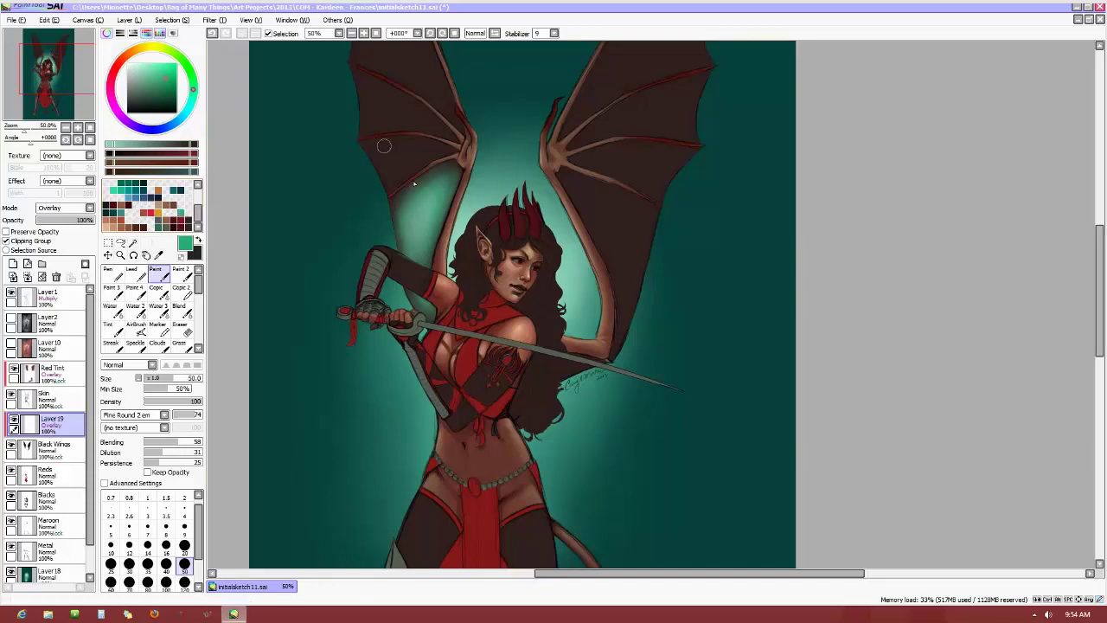
{"action": "left_click", "coordinate": [637, 335], "text": "alt"}
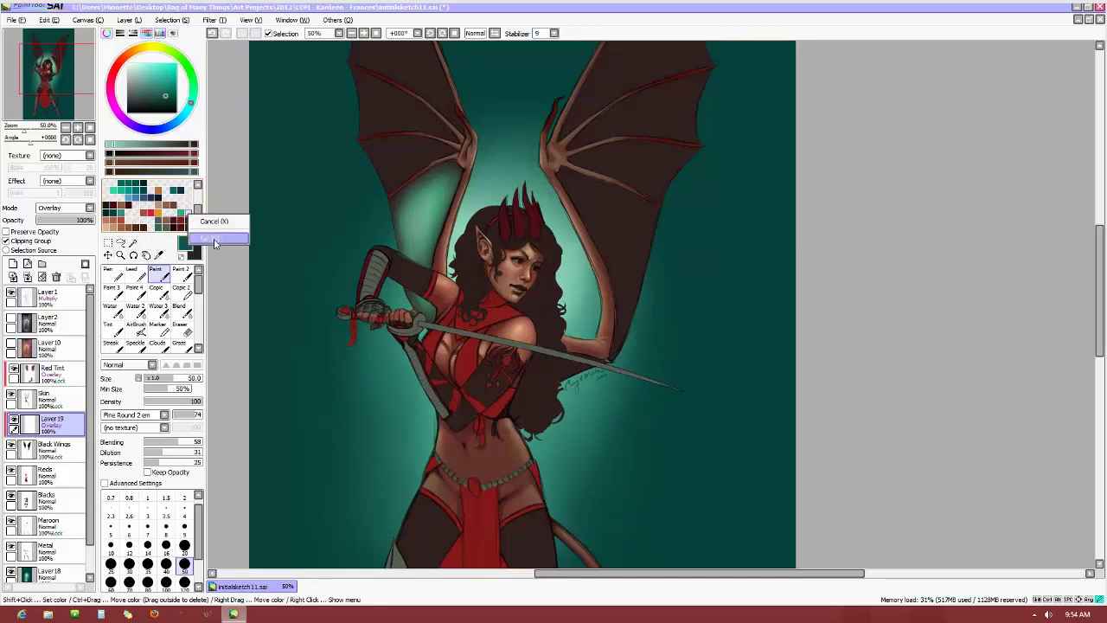
{"action": "left_click", "coordinate": [558, 271], "text": "alt"}
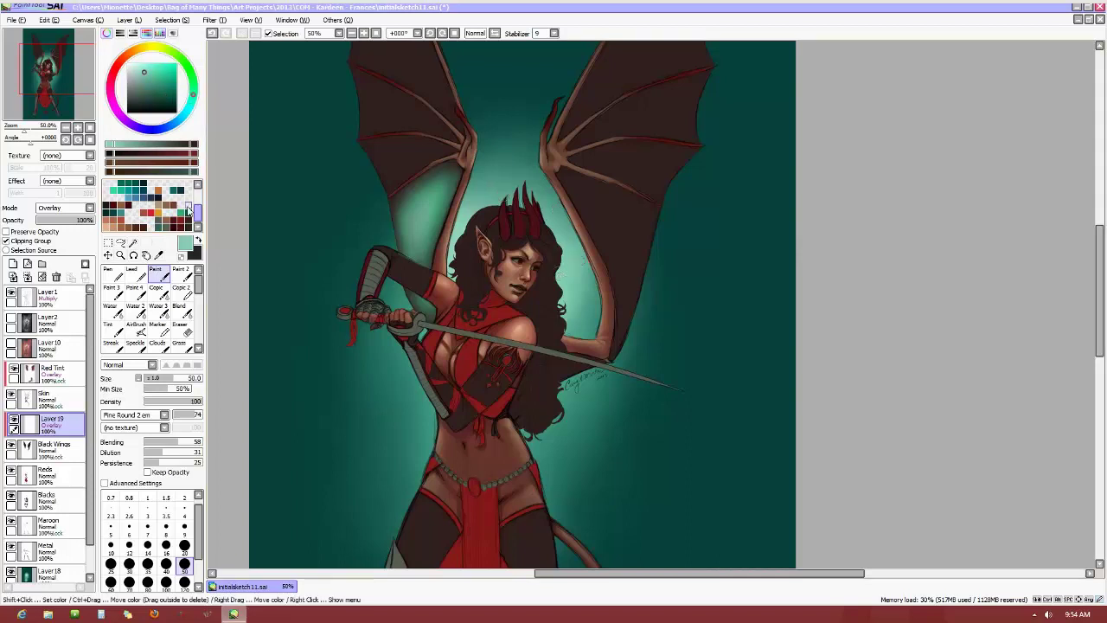
{"action": "right_click", "coordinate": [173, 216]}
{"action": "left_click", "coordinate": [204, 236]}
Paint the stored dark teal over the opposite wing's lowest membrane on the Black Wings layer with the Paint brush at size 50
{"action": "left_click", "coordinate": [190, 208]}
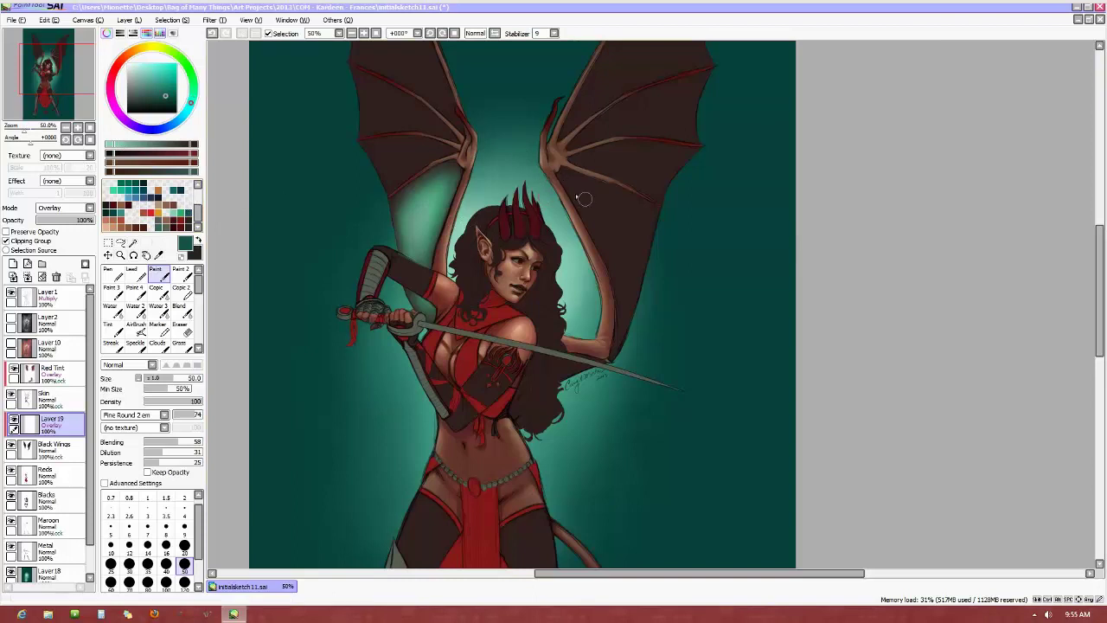
{"action": "left_click_drag", "start_coordinate": [561, 176], "coordinate": [571, 184]}
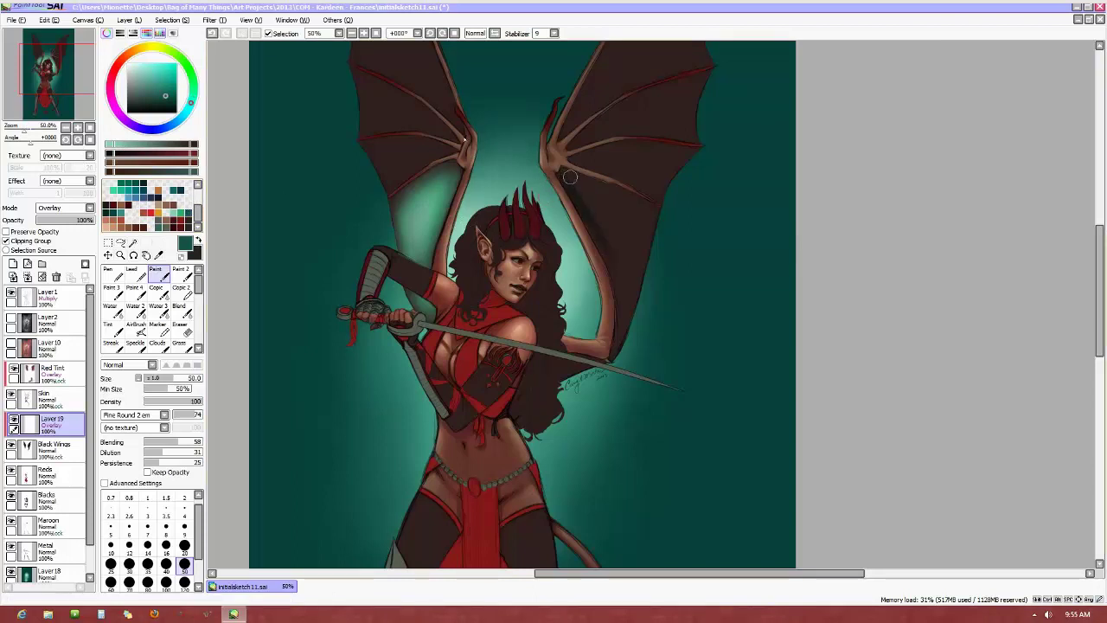
{"action": "left_click", "coordinate": [212, 32]}
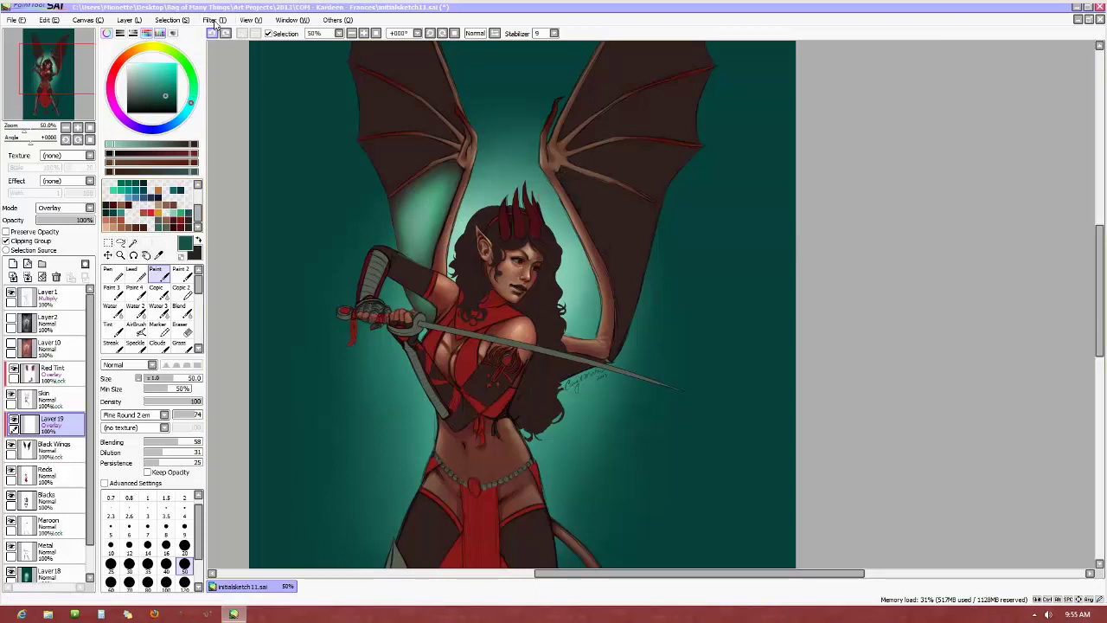
{"action": "left_click", "coordinate": [61, 456]}
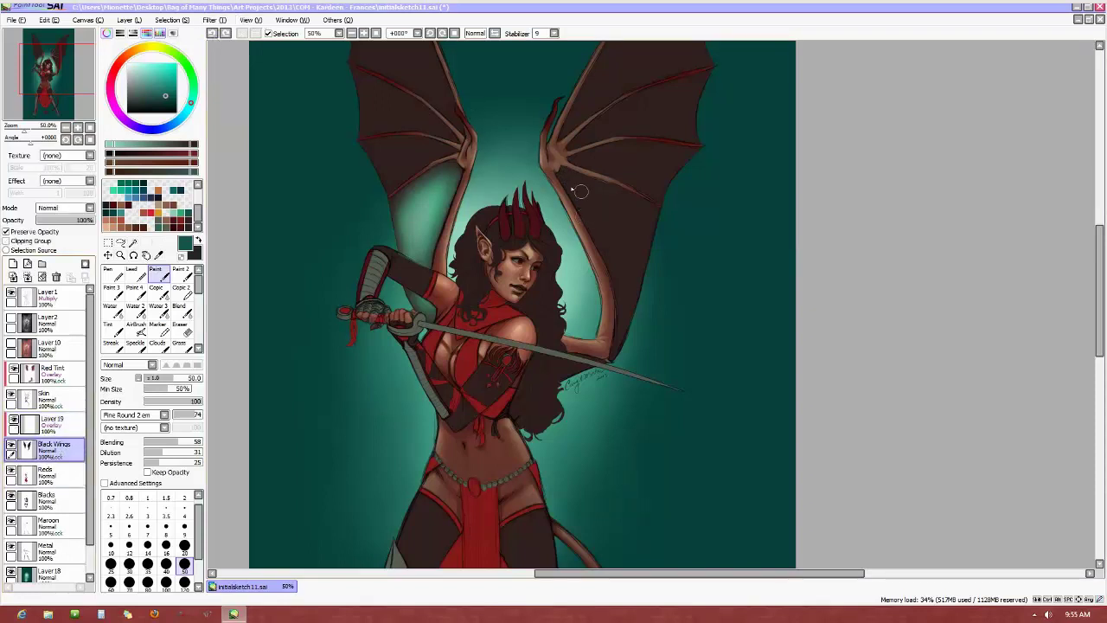
{"action": "left_click_drag", "start_coordinate": [576, 197], "coordinate": [561, 178]}
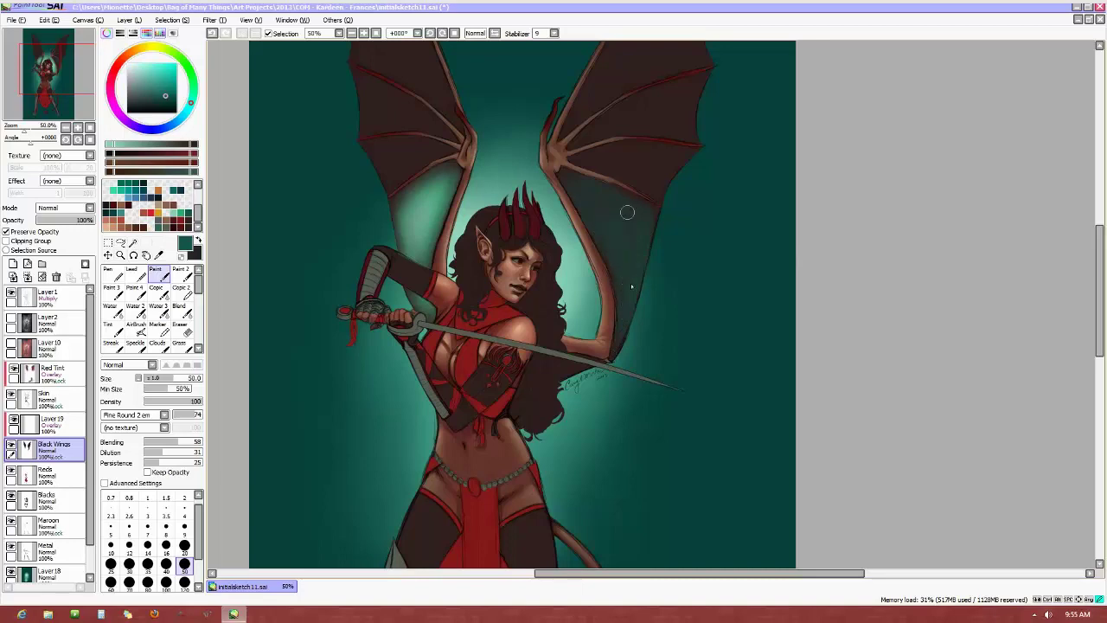
Extend the dark teal across the remaining membranes of both wings, leaving the tips dark brown
{"action": "left_click_drag", "start_coordinate": [30, 139], "coordinate": [8, 138]}
{"action": "left_click_drag", "start_coordinate": [1102, 285], "coordinate": [1102, 342]}
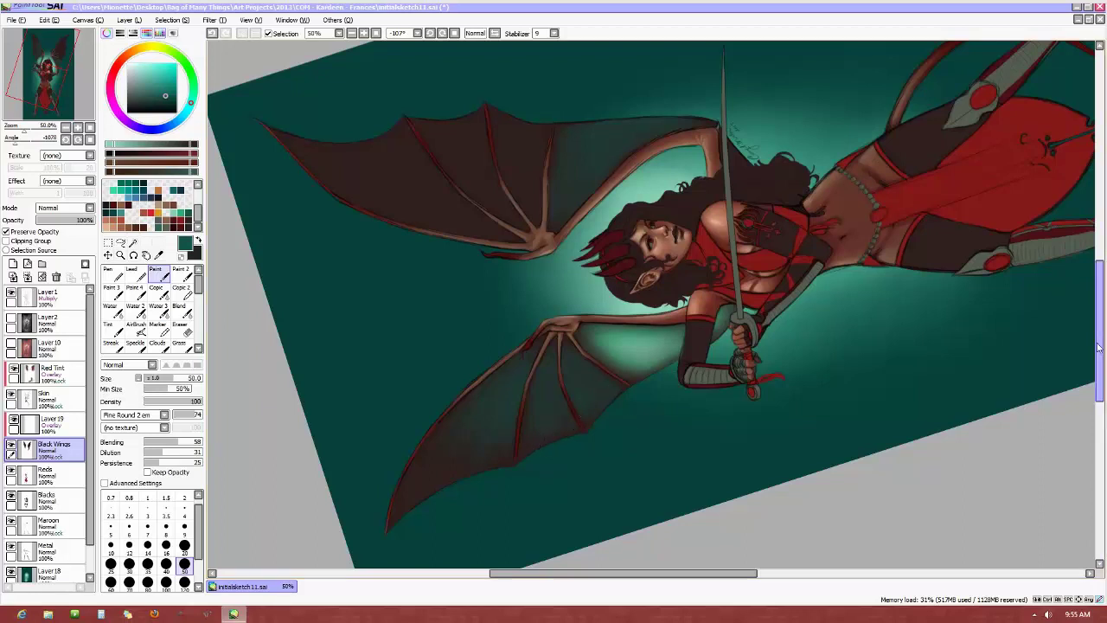
{"action": "scroll", "coordinate": [1099, 305], "scroll_direction": "up", "scroll_amount": 3}
{"action": "scroll", "coordinate": [1100, 304], "scroll_direction": "up", "scroll_amount": 2}
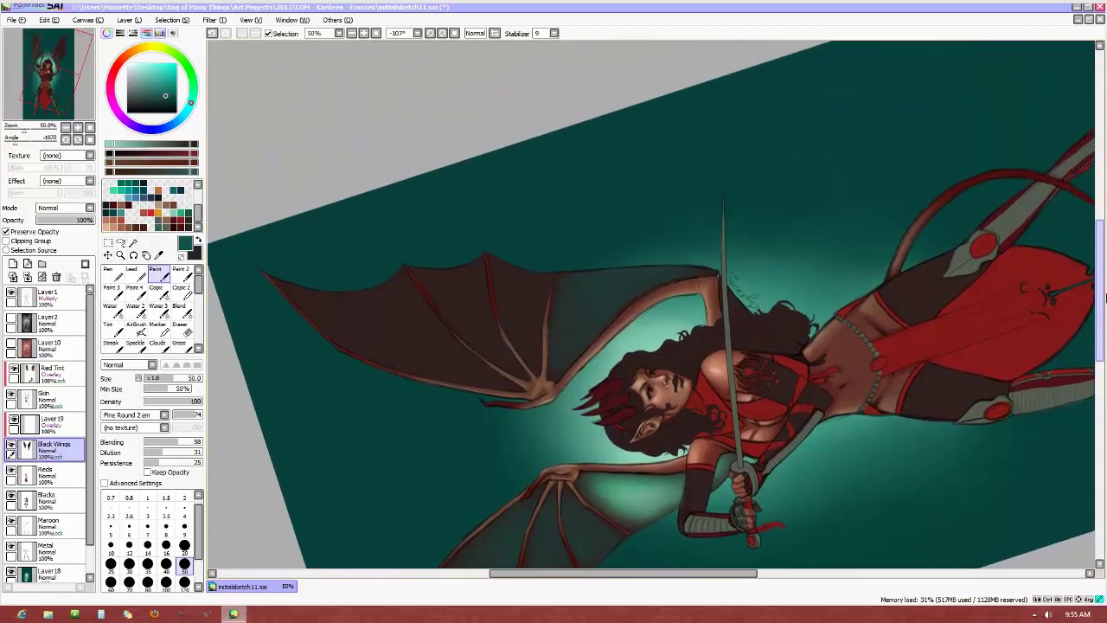
{"action": "left_click", "coordinate": [41, 139]}
{"action": "left_click_drag", "start_coordinate": [456, 410], "coordinate": [867, 382]}
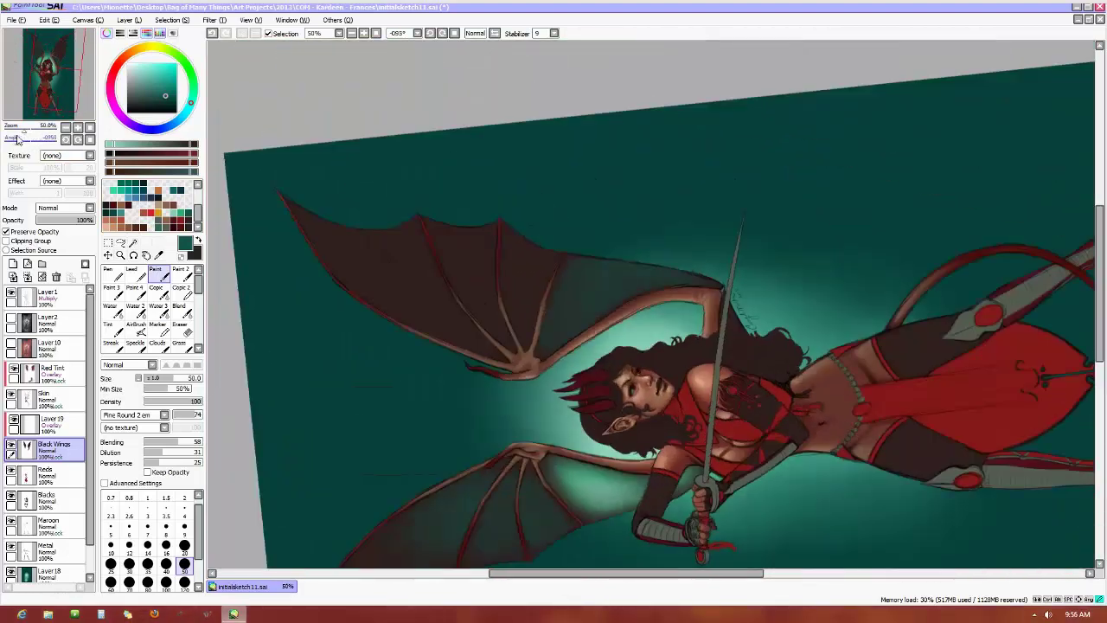
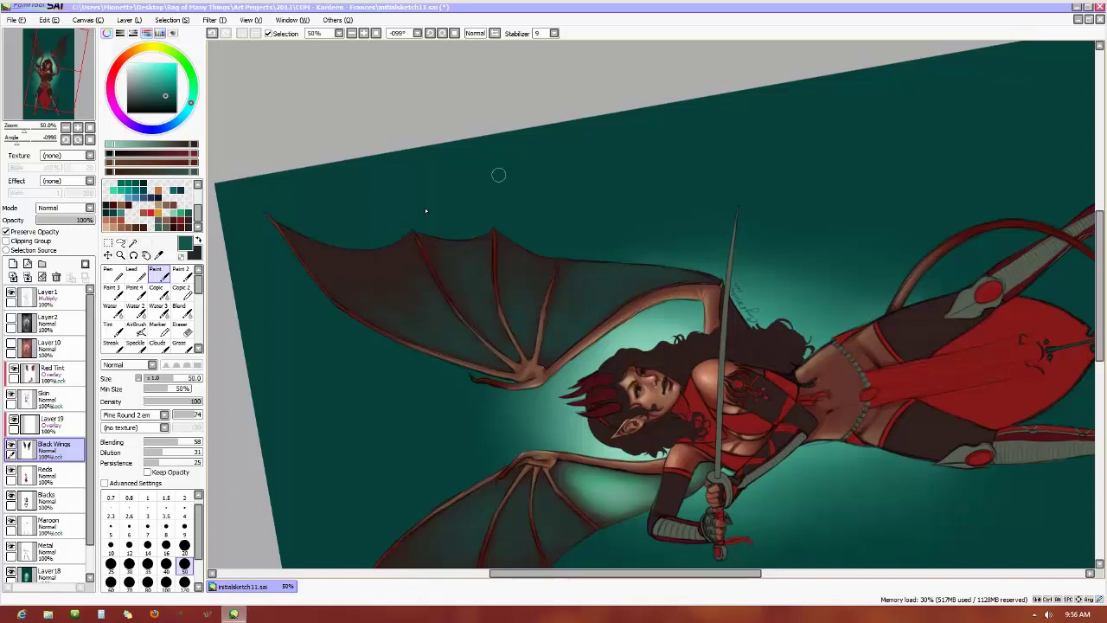
Reset the canvas rotation and smooth the dark teal into the brown of both wings with the Blend brush at size 80
{"action": "left_click", "coordinate": [90, 139]}
{"action": "left_click", "coordinate": [179, 307]}
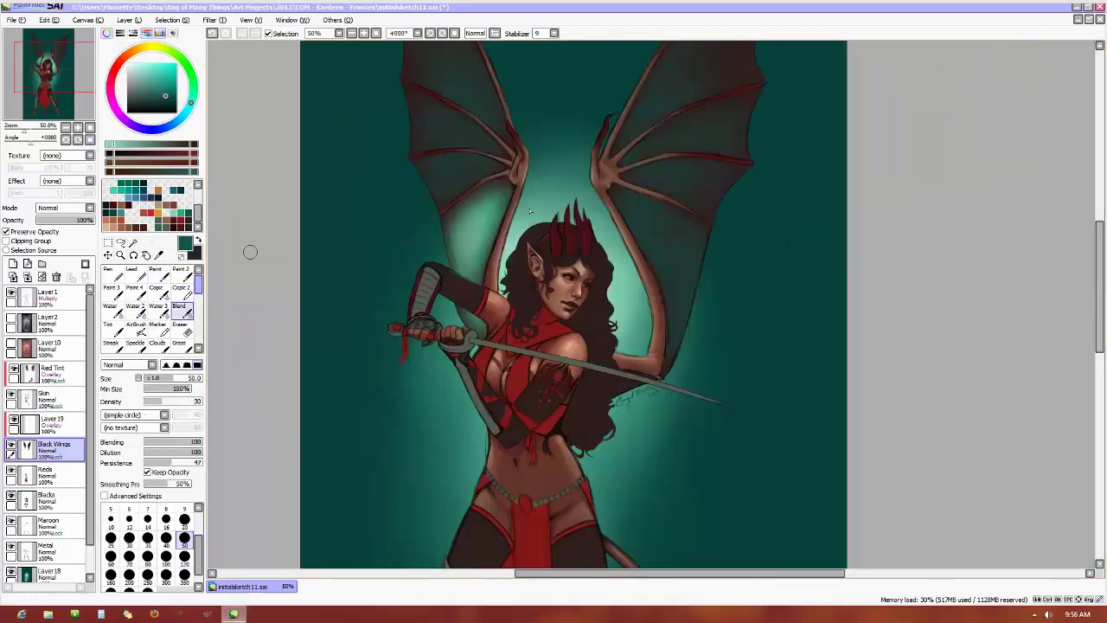
{"action": "scroll", "coordinate": [762, 264], "scroll_direction": "up", "scroll_amount": 5}
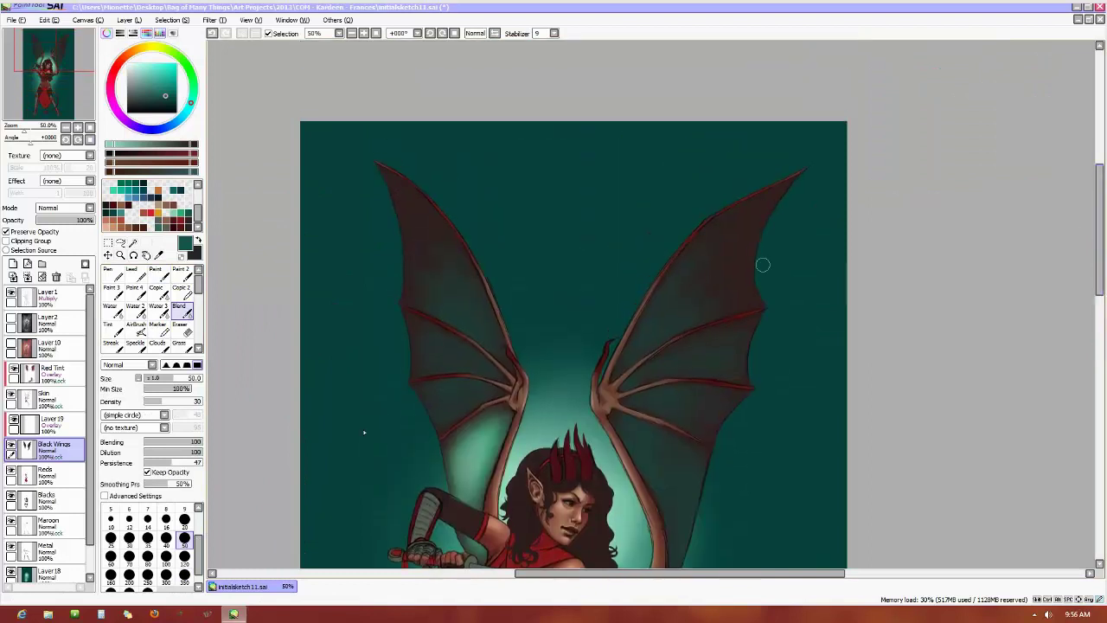
{"action": "left_click", "coordinate": [147, 556]}
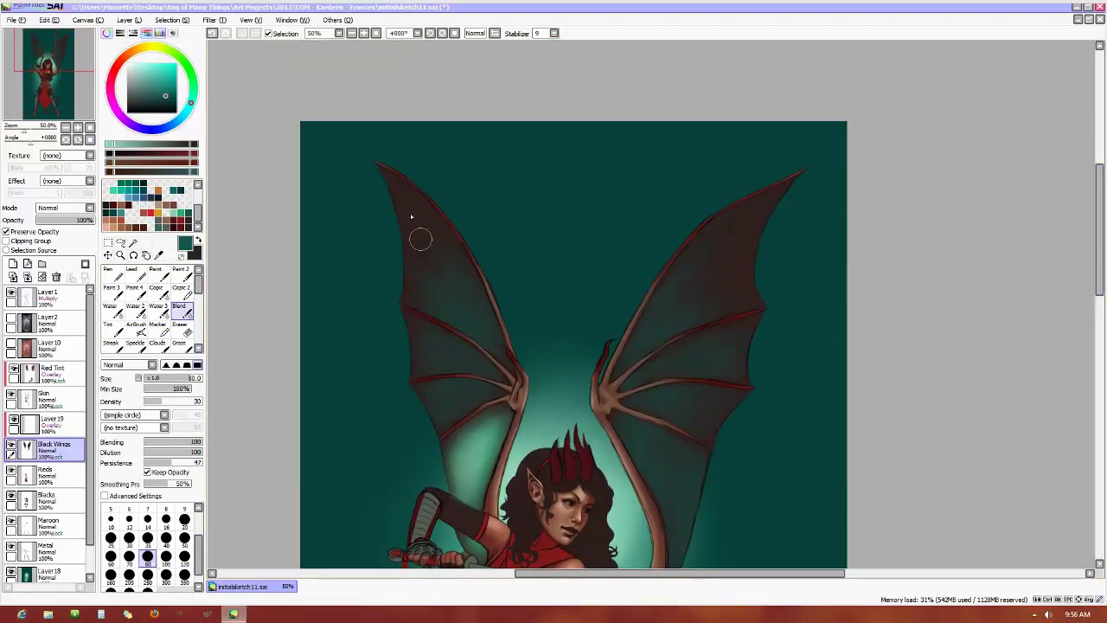
{"action": "mouse_move", "coordinate": [453, 267]}
{"action": "left_mouse_down"}
{"action": "mouse_move", "coordinate": [476, 299]}
{"action": "mouse_move", "coordinate": [412, 252]}
{"action": "mouse_move", "coordinate": [434, 267]}
{"action": "mouse_move", "coordinate": [416, 294]}
{"action": "mouse_move", "coordinate": [484, 323]}
{"action": "mouse_move", "coordinate": [404, 319]}
{"action": "mouse_move", "coordinate": [450, 411]}
{"action": "left_mouse_up"}
{"action": "mouse_move", "coordinate": [734, 356]}
{"action": "left_mouse_down"}
{"action": "mouse_move", "coordinate": [683, 368]}
{"action": "mouse_move", "coordinate": [729, 377]}
{"action": "mouse_move", "coordinate": [661, 389]}
{"action": "mouse_move", "coordinate": [732, 398]}
{"action": "mouse_move", "coordinate": [682, 414]}
{"action": "mouse_move", "coordinate": [704, 428]}
{"action": "mouse_move", "coordinate": [632, 445]}
{"action": "mouse_move", "coordinate": [642, 423]}
{"action": "mouse_move", "coordinate": [701, 476]}
{"action": "mouse_move", "coordinate": [665, 481]}
{"action": "mouse_move", "coordinate": [677, 515]}
{"action": "left_mouse_up"}
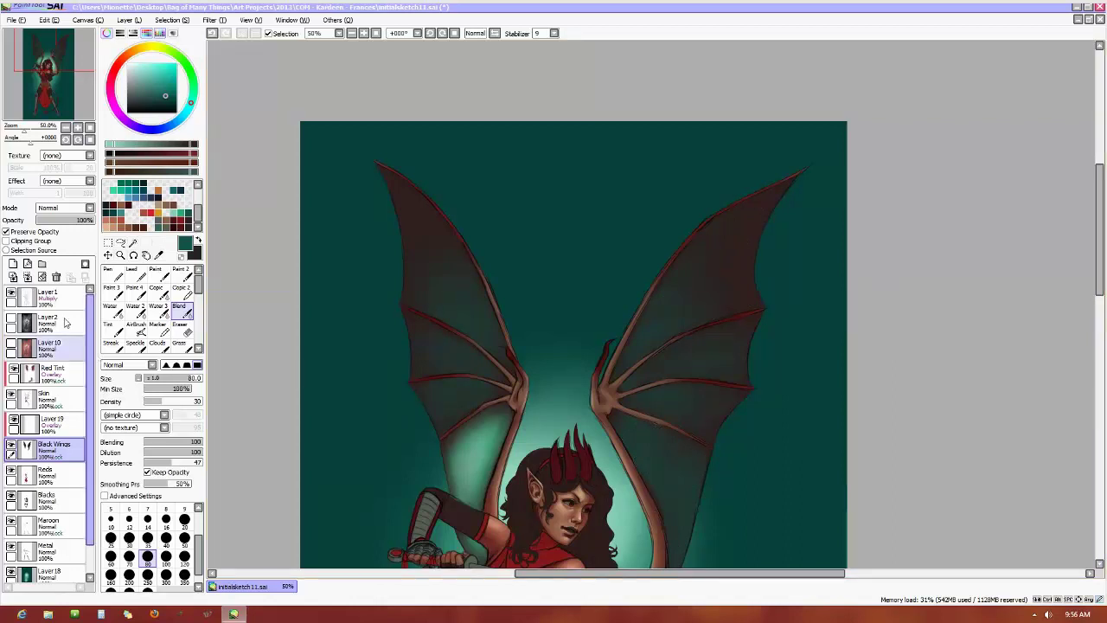
Paint the stored pale teal over the lowest membrane of the wing beside the hair with the Paint brush at size 50
{"action": "left_click", "coordinate": [176, 208]}
{"action": "left_click", "coordinate": [155, 270]}
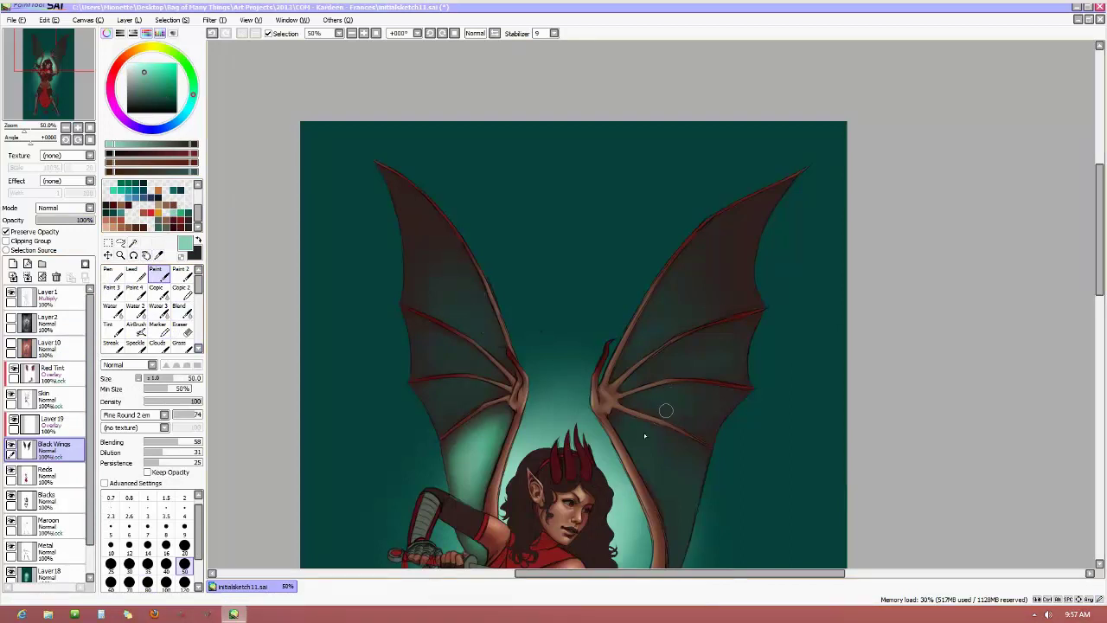
{"action": "left_click_drag", "start_coordinate": [1101, 277], "coordinate": [1101, 312]}
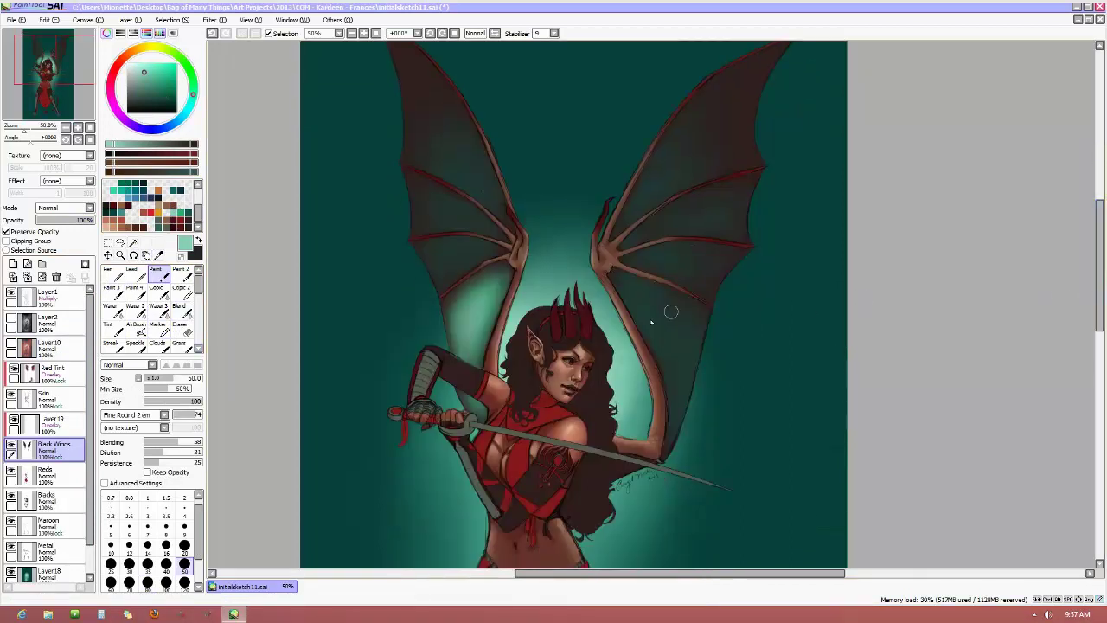
{"action": "left_click_drag", "start_coordinate": [616, 278], "coordinate": [660, 349]}
{"action": "left_click_drag", "start_coordinate": [676, 429], "coordinate": [672, 389]}
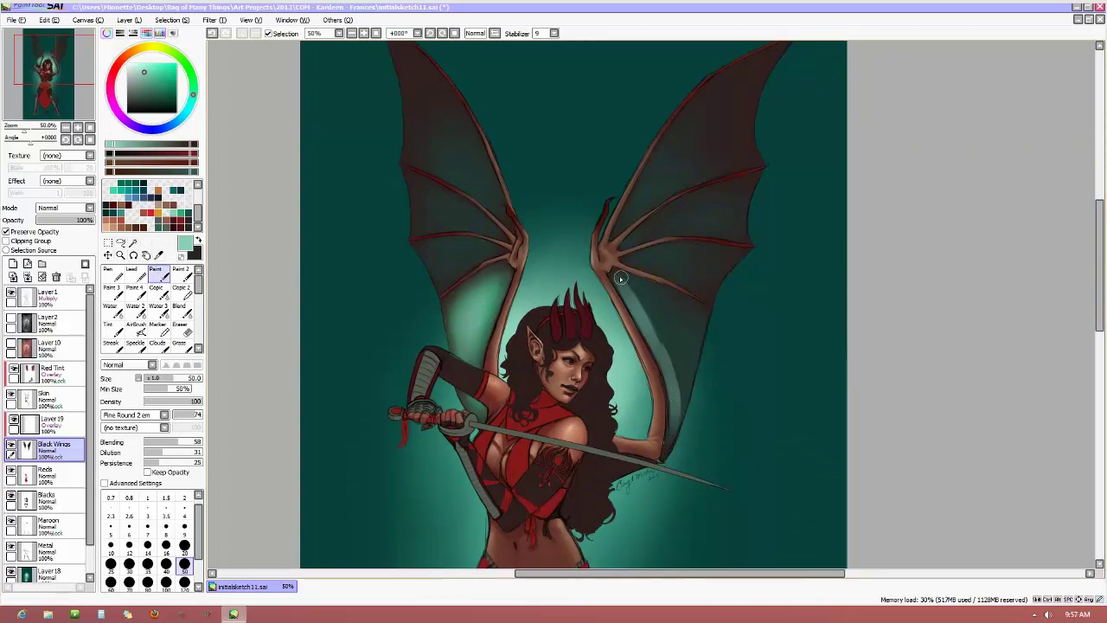
{"action": "mouse_move", "coordinate": [622, 283]}
{"action": "left_mouse_down"}
{"action": "mouse_move", "coordinate": [695, 332]}
{"action": "mouse_move", "coordinate": [661, 325]}
{"action": "mouse_move", "coordinate": [675, 366]}
{"action": "mouse_move", "coordinate": [638, 291]}
{"action": "mouse_move", "coordinate": [657, 332]}
{"action": "mouse_move", "coordinate": [696, 323]}
{"action": "mouse_move", "coordinate": [643, 302]}
{"action": "mouse_move", "coordinate": [681, 313]}
{"action": "mouse_move", "coordinate": [676, 385]}
{"action": "mouse_move", "coordinate": [693, 346]}
{"action": "mouse_move", "coordinate": [679, 381]}
{"action": "mouse_move", "coordinate": [671, 356]}
{"action": "mouse_move", "coordinate": [673, 392]}
{"action": "mouse_move", "coordinate": [643, 311]}
{"action": "mouse_move", "coordinate": [652, 325]}
{"action": "mouse_move", "coordinate": [668, 313]}
{"action": "mouse_move", "coordinate": [661, 303]}
{"action": "mouse_move", "coordinate": [682, 332]}
{"action": "mouse_move", "coordinate": [621, 294]}
{"action": "mouse_move", "coordinate": [695, 335]}
{"action": "mouse_move", "coordinate": [654, 323]}
{"action": "mouse_move", "coordinate": [679, 352]}
{"action": "mouse_move", "coordinate": [637, 309]}
{"action": "mouse_move", "coordinate": [660, 350]}
{"action": "left_mouse_up"}
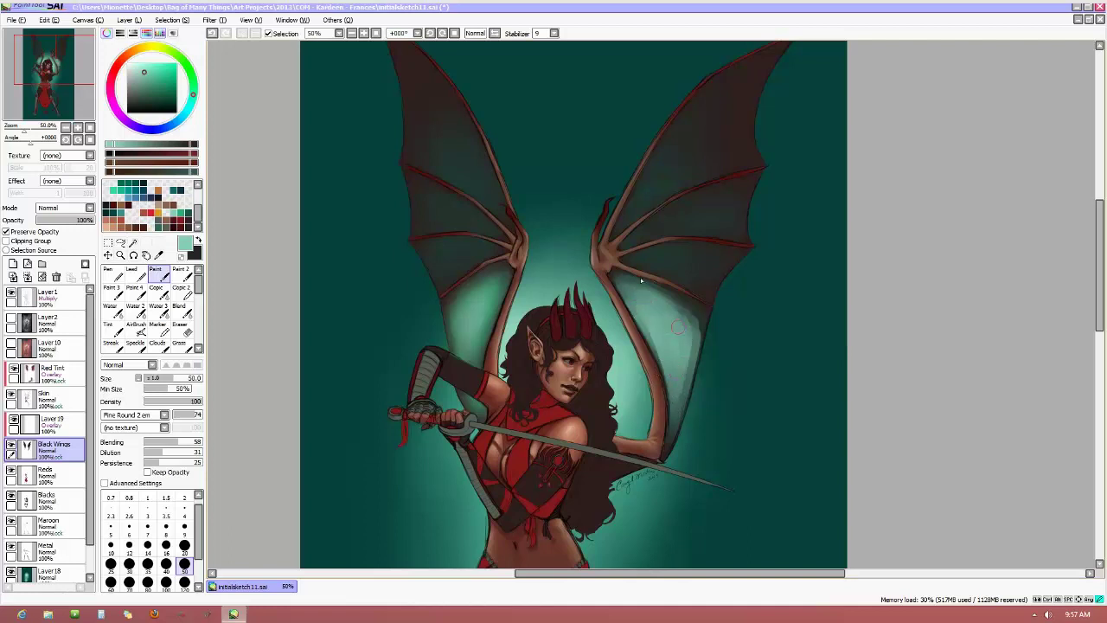
Carry the pale teal into the same wing's upper membranes, fading it towards the dark outer edges and tip
{"action": "mouse_move", "coordinate": [584, 147]}
{"action": "left_mouse_down"}
{"action": "mouse_move", "coordinate": [604, 319]}
{"action": "mouse_move", "coordinate": [610, 278]}
{"action": "mouse_move", "coordinate": [616, 316]}
{"action": "mouse_move", "coordinate": [623, 264]}
{"action": "mouse_move", "coordinate": [608, 322]}
{"action": "mouse_move", "coordinate": [605, 258]}
{"action": "mouse_move", "coordinate": [609, 345]}
{"action": "mouse_move", "coordinate": [570, 269]}
{"action": "mouse_move", "coordinate": [593, 339]}
{"action": "mouse_move", "coordinate": [507, 244]}
{"action": "mouse_move", "coordinate": [532, 281]}
{"action": "mouse_move", "coordinate": [558, 294]}
{"action": "left_mouse_up"}
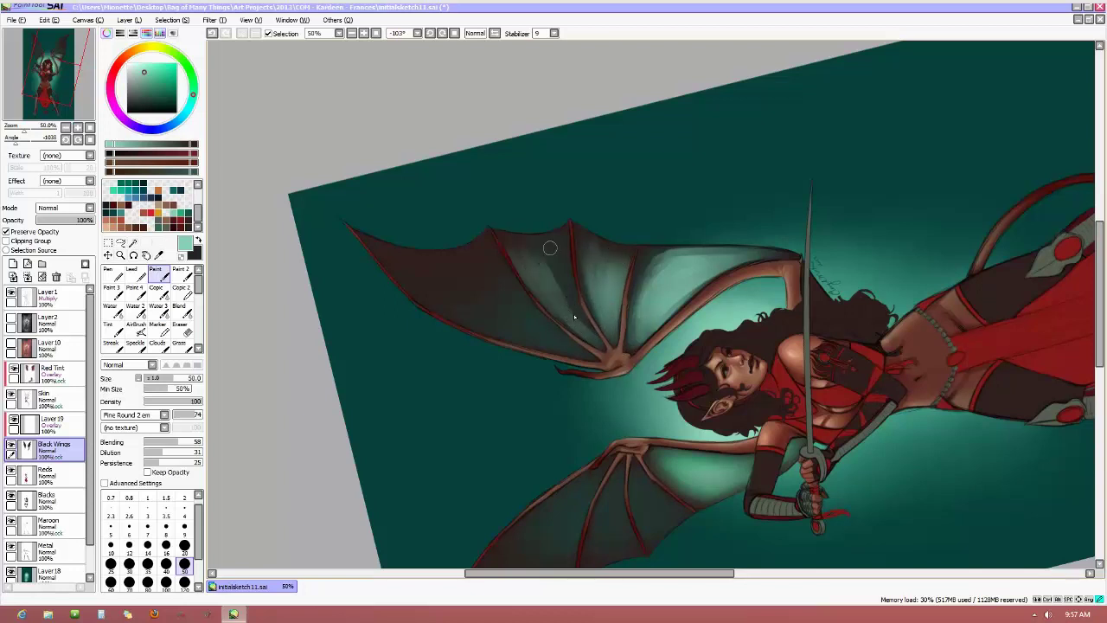
{"action": "mouse_move", "coordinate": [549, 248]}
{"action": "left_mouse_down"}
{"action": "mouse_move", "coordinate": [564, 258]}
{"action": "mouse_move", "coordinate": [570, 307]}
{"action": "mouse_move", "coordinate": [531, 251]}
{"action": "left_mouse_up"}
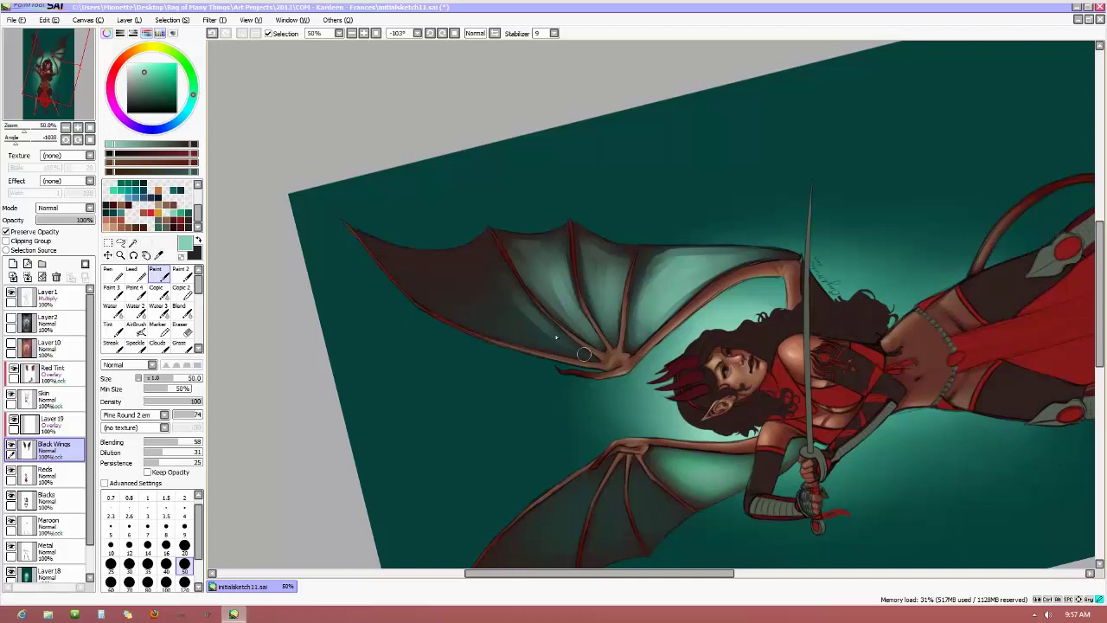
{"action": "mouse_move", "coordinate": [559, 347]}
{"action": "left_mouse_down"}
{"action": "mouse_move", "coordinate": [451, 304]}
{"action": "mouse_move", "coordinate": [542, 338]}
{"action": "mouse_move", "coordinate": [467, 293]}
{"action": "mouse_move", "coordinate": [556, 342]}
{"action": "mouse_move", "coordinate": [479, 276]}
{"action": "left_mouse_up"}
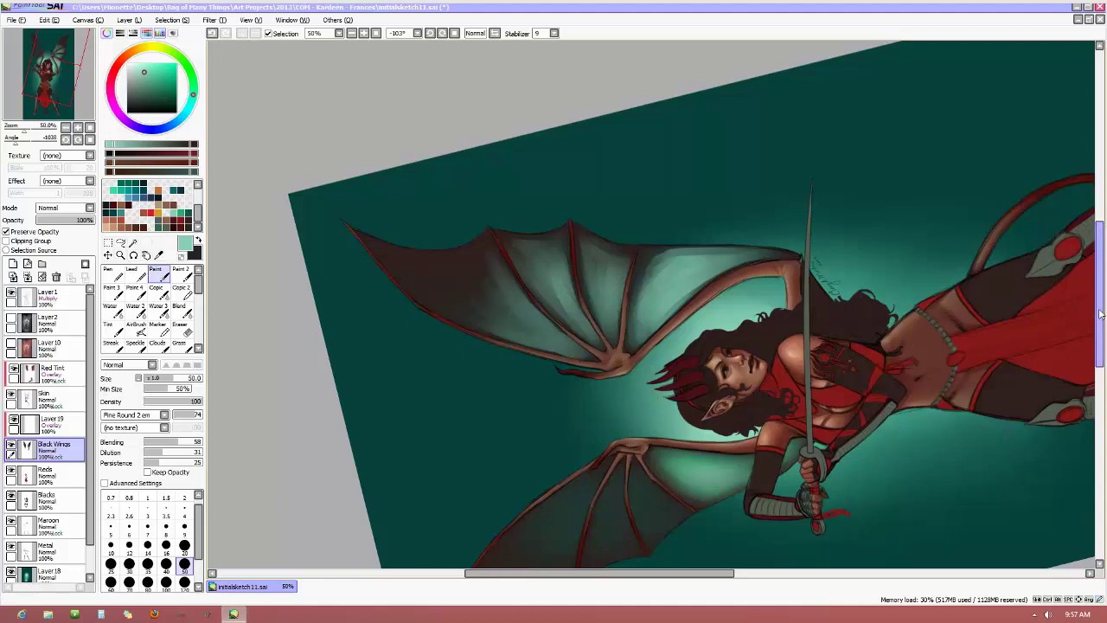
Paint pale teal highlights between the bones of the sword-arm wing's upper membranes, fading them towards the tip
{"action": "left_click_drag", "start_coordinate": [1100, 294], "coordinate": [1100, 350]}
{"action": "left_click_drag", "start_coordinate": [26, 147], "coordinate": [17, 146]}
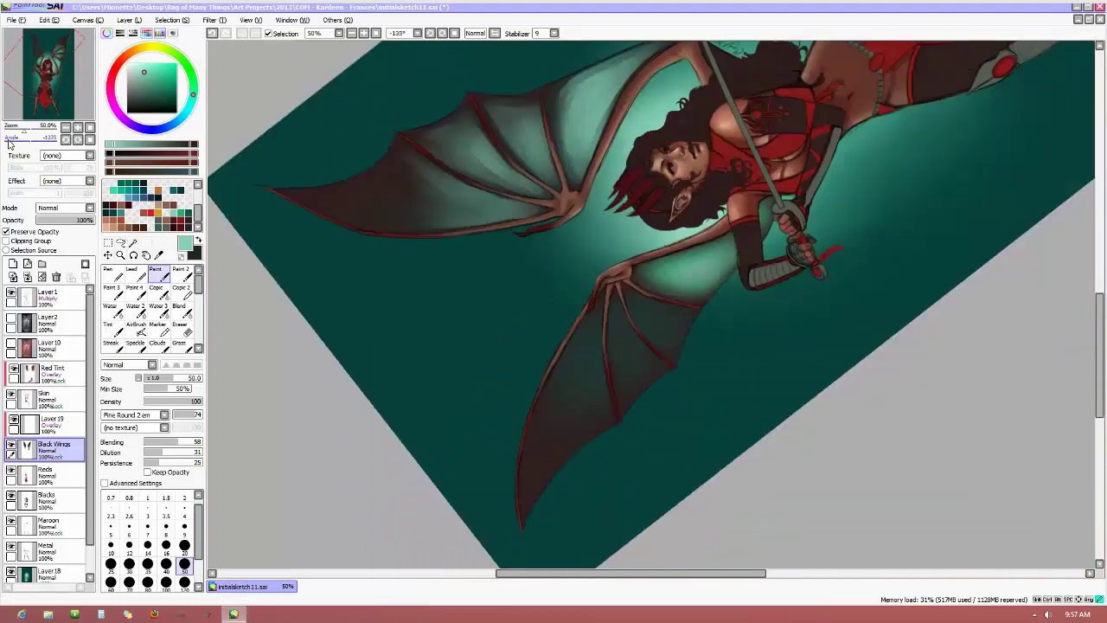
{"action": "mouse_move", "coordinate": [606, 334]}
{"action": "left_mouse_down"}
{"action": "mouse_move", "coordinate": [614, 396]}
{"action": "mouse_move", "coordinate": [611, 342]}
{"action": "mouse_move", "coordinate": [645, 441]}
{"action": "mouse_move", "coordinate": [606, 331]}
{"action": "mouse_move", "coordinate": [671, 411]}
{"action": "mouse_move", "coordinate": [653, 409]}
{"action": "mouse_move", "coordinate": [610, 351]}
{"action": "mouse_move", "coordinate": [669, 414]}
{"action": "mouse_move", "coordinate": [606, 352]}
{"action": "left_mouse_up"}
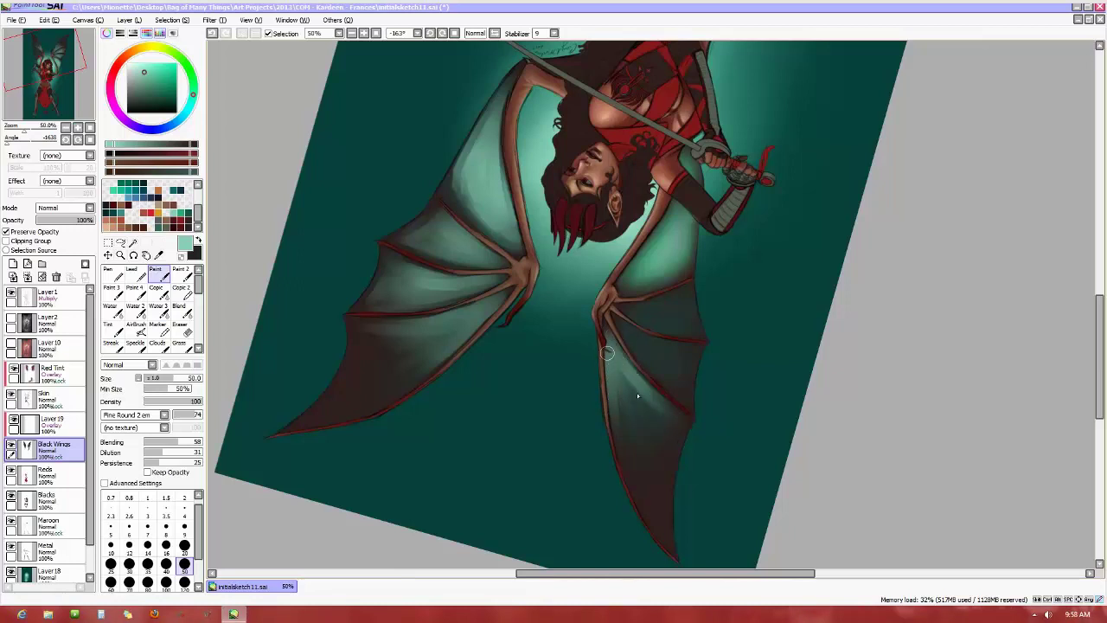
{"action": "mouse_move", "coordinate": [660, 442]}
{"action": "left_mouse_down"}
{"action": "mouse_move", "coordinate": [639, 437]}
{"action": "mouse_move", "coordinate": [613, 381]}
{"action": "mouse_move", "coordinate": [659, 537]}
{"action": "left_mouse_up"}
{"action": "mouse_move", "coordinate": [633, 336]}
{"action": "left_mouse_down"}
{"action": "mouse_move", "coordinate": [685, 393]}
{"action": "mouse_move", "coordinate": [632, 336]}
{"action": "mouse_move", "coordinate": [691, 349]}
{"action": "mouse_move", "coordinate": [627, 328]}
{"action": "mouse_move", "coordinate": [677, 352]}
{"action": "mouse_move", "coordinate": [654, 352]}
{"action": "mouse_move", "coordinate": [661, 363]}
{"action": "mouse_move", "coordinate": [638, 343]}
{"action": "mouse_move", "coordinate": [678, 379]}
{"action": "mouse_move", "coordinate": [675, 369]}
{"action": "mouse_move", "coordinate": [684, 399]}
{"action": "mouse_move", "coordinate": [694, 358]}
{"action": "mouse_move", "coordinate": [649, 343]}
{"action": "mouse_move", "coordinate": [651, 361]}
{"action": "mouse_move", "coordinate": [613, 332]}
{"action": "mouse_move", "coordinate": [637, 343]}
{"action": "left_mouse_up"}
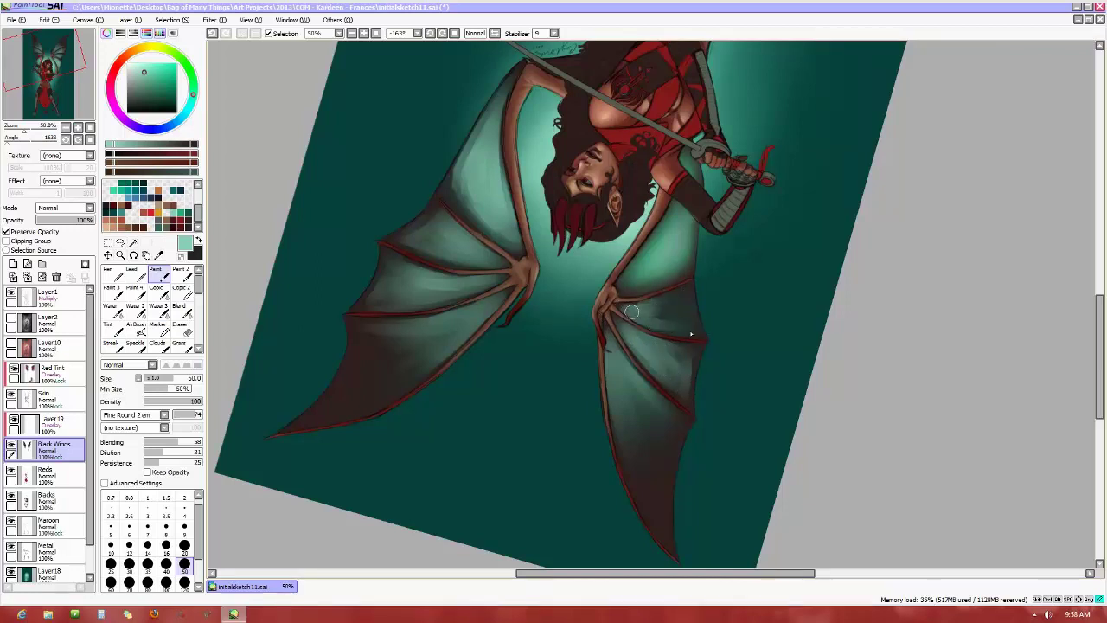
Paint pale teal into the middle membranes of the sword-arm wing and touch up the glow in the other wing's membranes
{"action": "mouse_move", "coordinate": [631, 311]}
{"action": "left_mouse_down"}
{"action": "mouse_move", "coordinate": [669, 308]}
{"action": "mouse_move", "coordinate": [635, 308]}
{"action": "mouse_move", "coordinate": [694, 289]}
{"action": "mouse_move", "coordinate": [659, 313]}
{"action": "mouse_move", "coordinate": [670, 320]}
{"action": "mouse_move", "coordinate": [691, 305]}
{"action": "mouse_move", "coordinate": [690, 325]}
{"action": "mouse_move", "coordinate": [684, 288]}
{"action": "mouse_move", "coordinate": [692, 335]}
{"action": "left_mouse_up"}
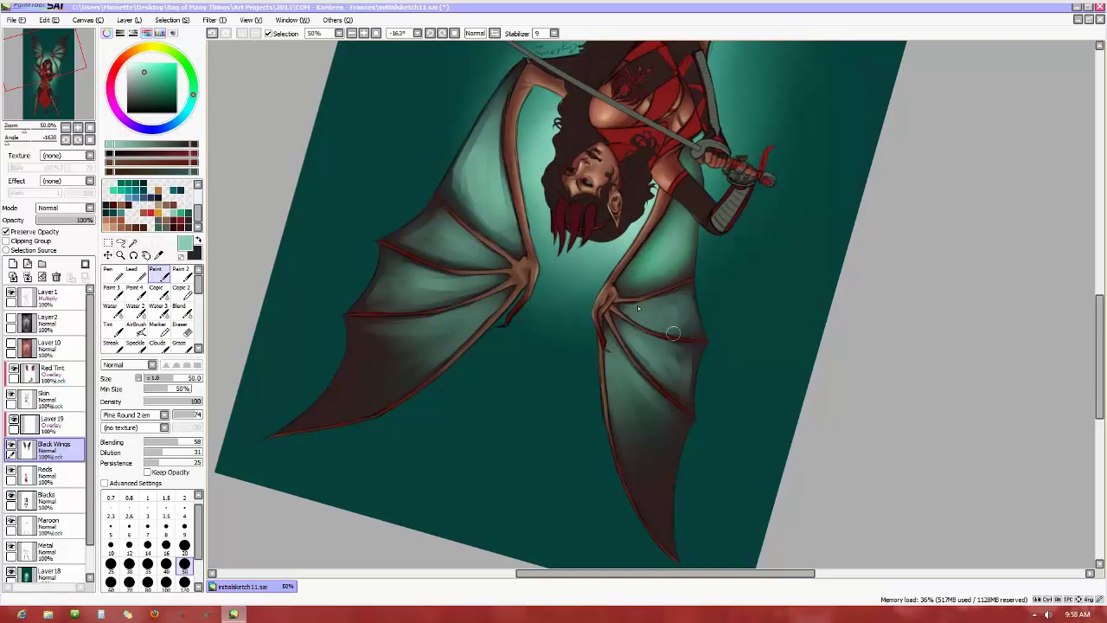
{"action": "mouse_move", "coordinate": [678, 297]}
{"action": "left_mouse_down"}
{"action": "mouse_move", "coordinate": [634, 310]}
{"action": "mouse_move", "coordinate": [694, 292]}
{"action": "mouse_move", "coordinate": [659, 313]}
{"action": "mouse_move", "coordinate": [674, 313]}
{"action": "mouse_move", "coordinate": [635, 313]}
{"action": "mouse_move", "coordinate": [683, 334]}
{"action": "left_mouse_up"}
{"action": "left_click_drag", "start_coordinate": [602, 354], "coordinate": [615, 353]}
{"action": "mouse_move", "coordinate": [502, 298]}
{"action": "left_mouse_down"}
{"action": "mouse_move", "coordinate": [484, 306]}
{"action": "mouse_move", "coordinate": [486, 281]}
{"action": "left_mouse_up"}
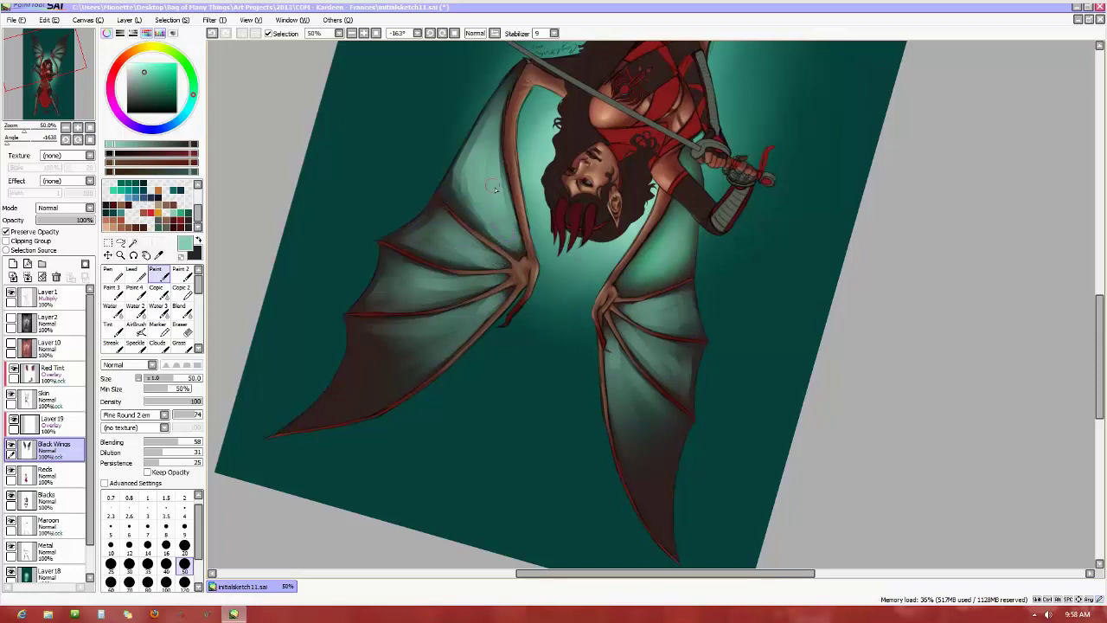
Reset the canvas rotation and smooth the pale teal strokes across both wings' membranes with the Blend brush at size 80
{"action": "left_click", "coordinate": [90, 139]}
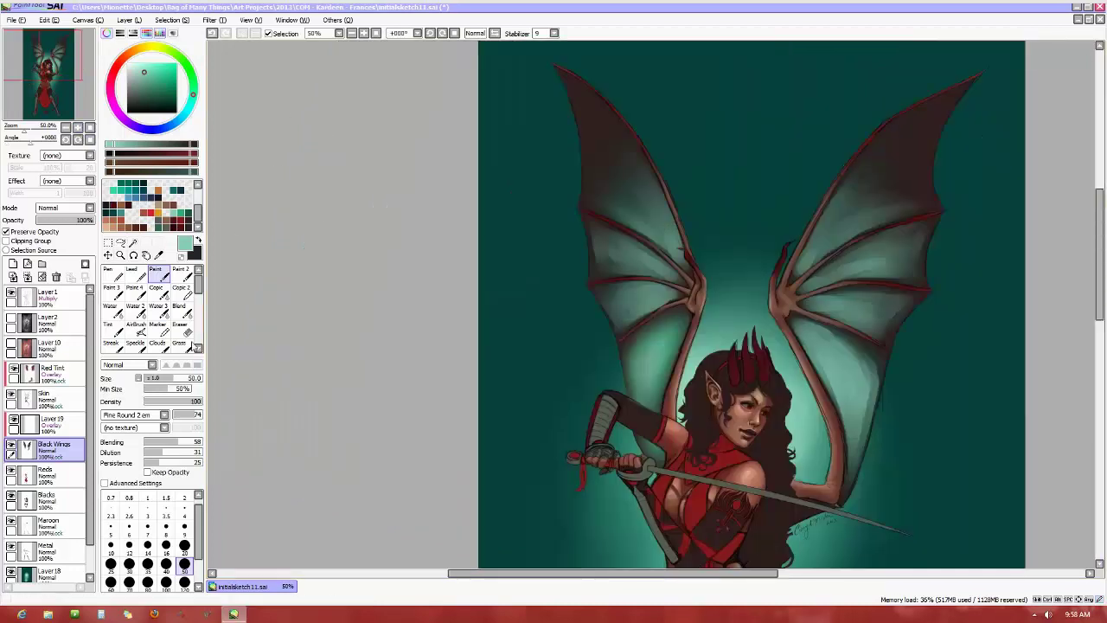
{"action": "left_click", "coordinate": [180, 308]}
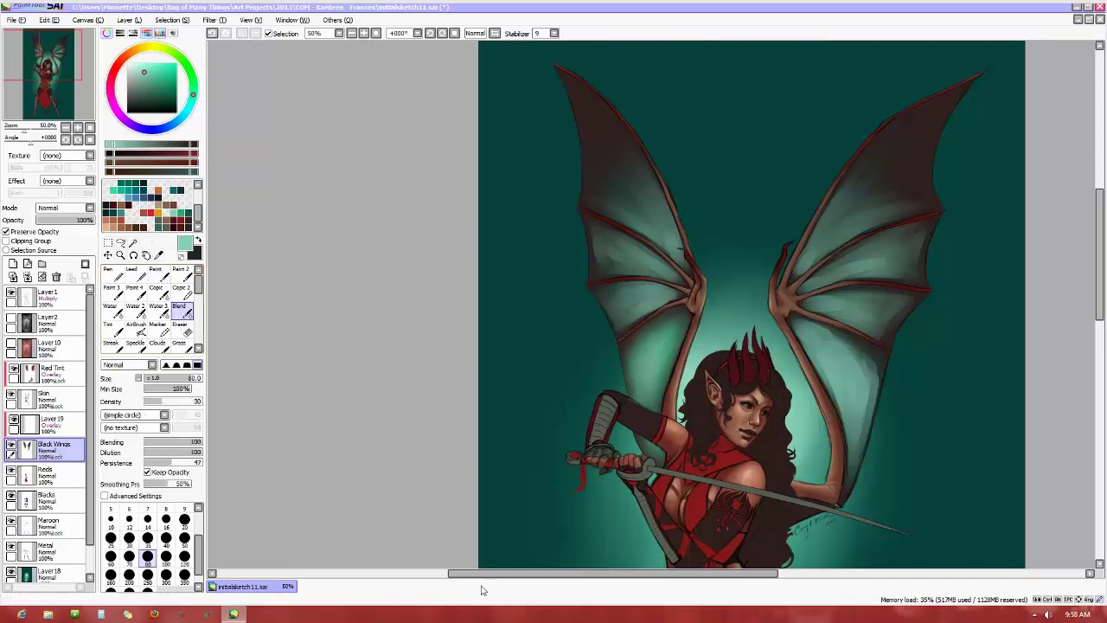
{"action": "left_click_drag", "start_coordinate": [486, 572], "coordinate": [557, 573]}
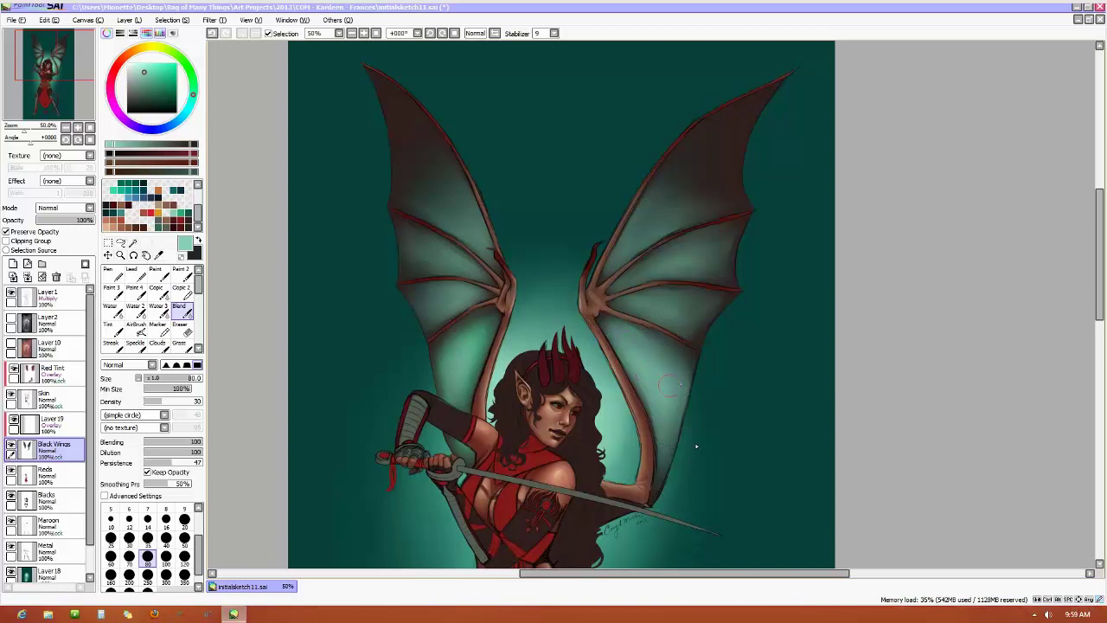
On the clipped Overlay layer, tint both wings' membranes with the stored green using the AirBrush at size 80
{"action": "left_click", "coordinate": [52, 421]}
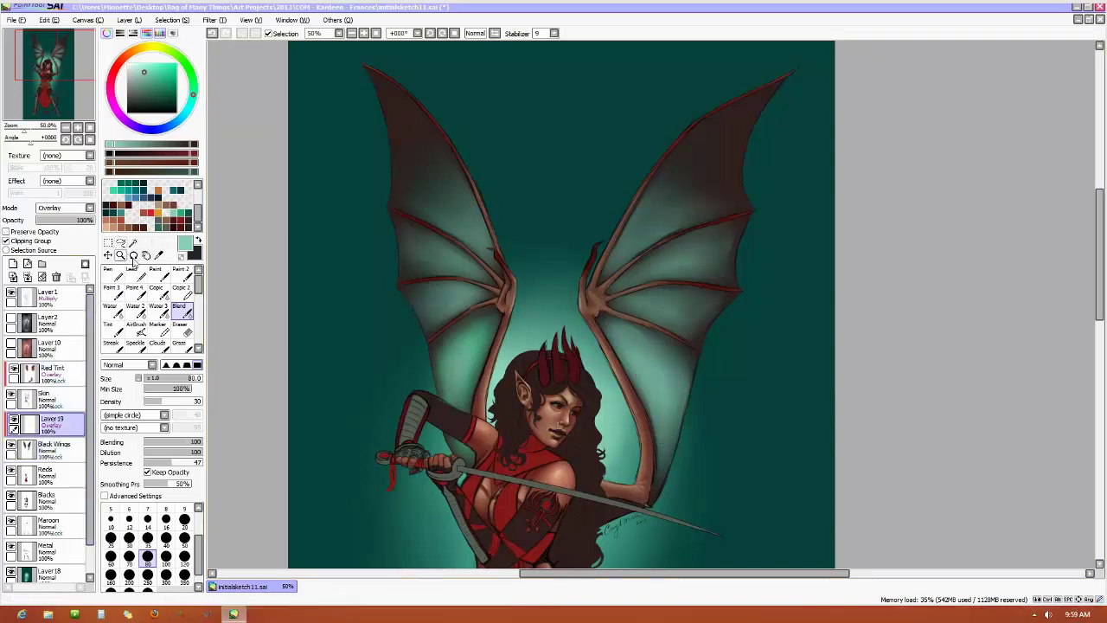
{"action": "left_click", "coordinate": [137, 328]}
{"action": "left_click", "coordinate": [185, 211]}
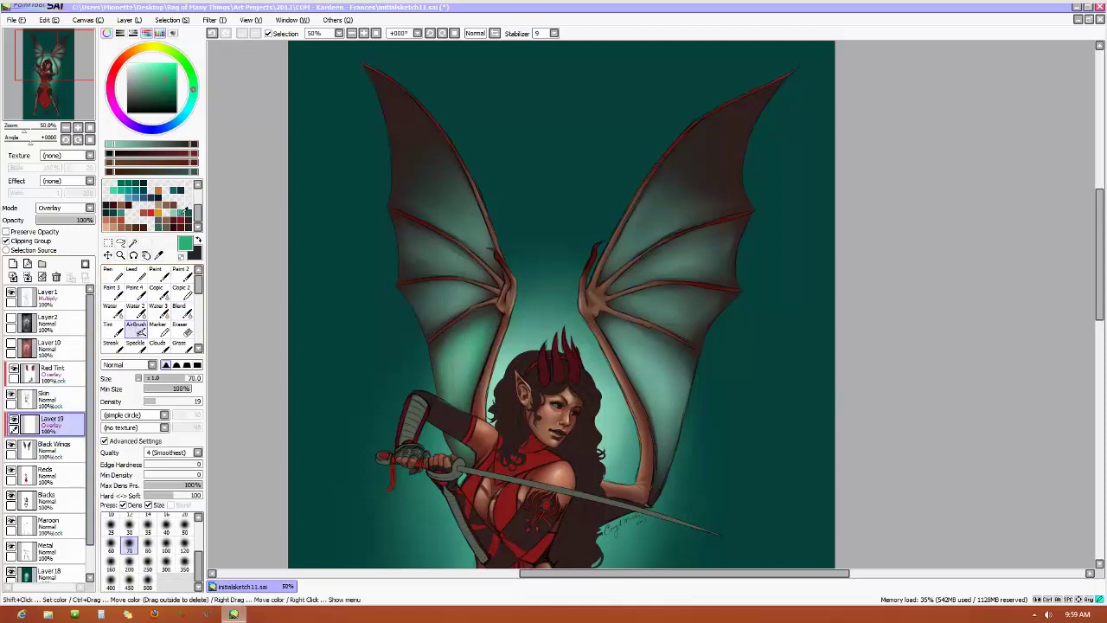
{"action": "left_click", "coordinate": [147, 544]}
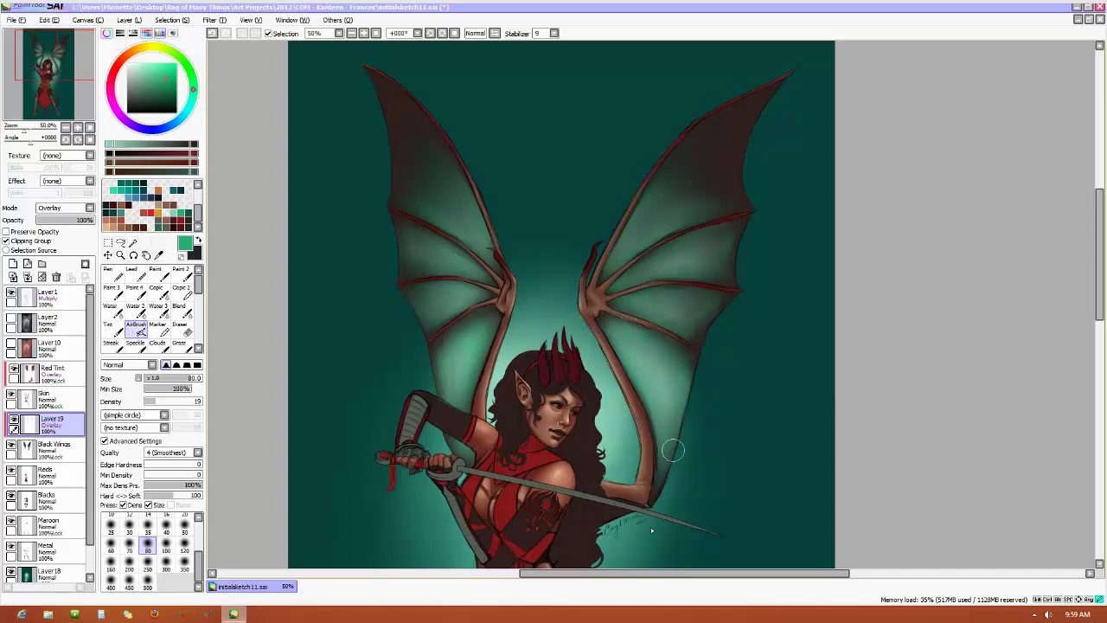
Soften the green tint on the Overlay layer across both wings with the Blend brush at size 80
{"action": "left_click", "coordinate": [179, 309]}
{"action": "mouse_move", "coordinate": [441, 324]}
{"action": "left_mouse_down"}
{"action": "mouse_move", "coordinate": [421, 280]}
{"action": "mouse_move", "coordinate": [438, 321]}
{"action": "left_mouse_up"}
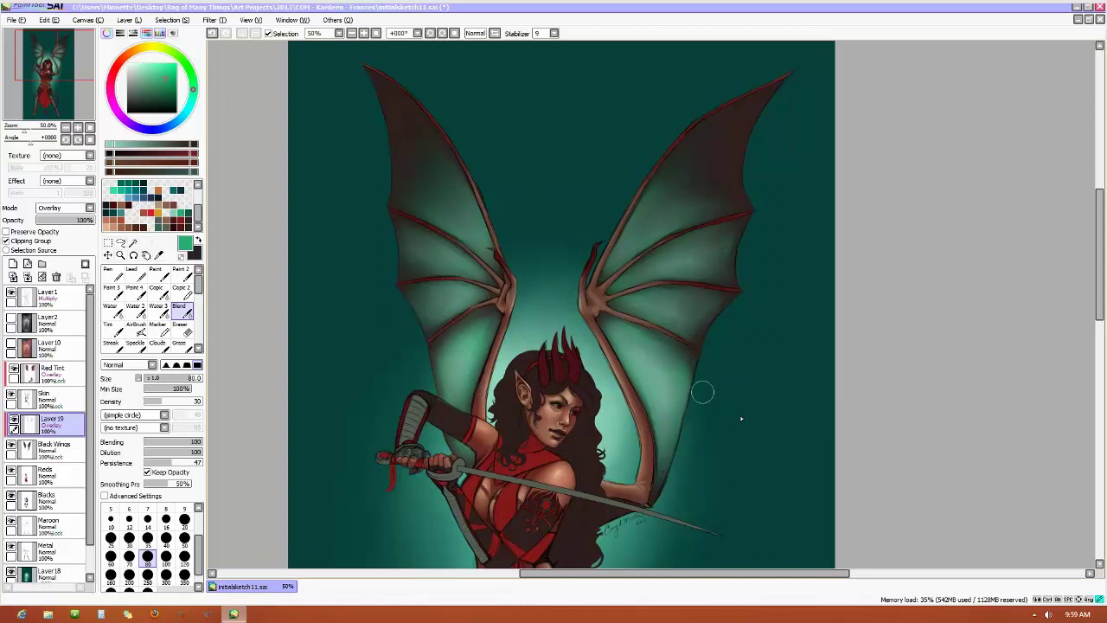
{"action": "scroll", "coordinate": [761, 381], "scroll_direction": "down", "scroll_amount": 2}
{"action": "scroll", "coordinate": [810, 420], "scroll_direction": "up", "scroll_amount": 2}
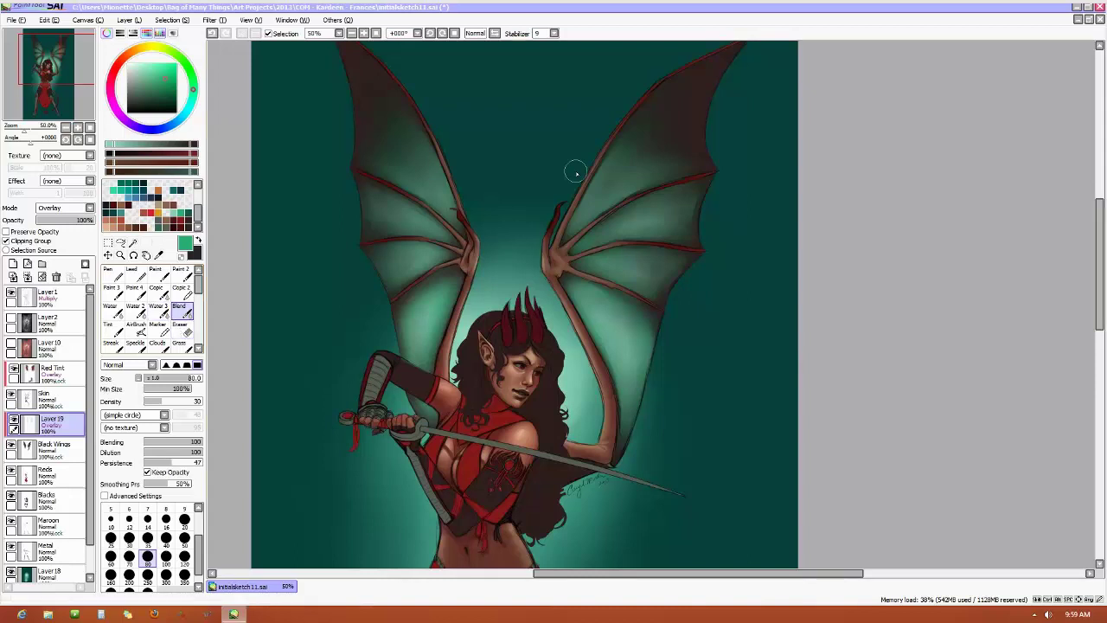
Smooth the membrane shading of both wings on the Black Wings layer, and merge the Overlay layer down into it
{"action": "left_click", "coordinate": [62, 448]}
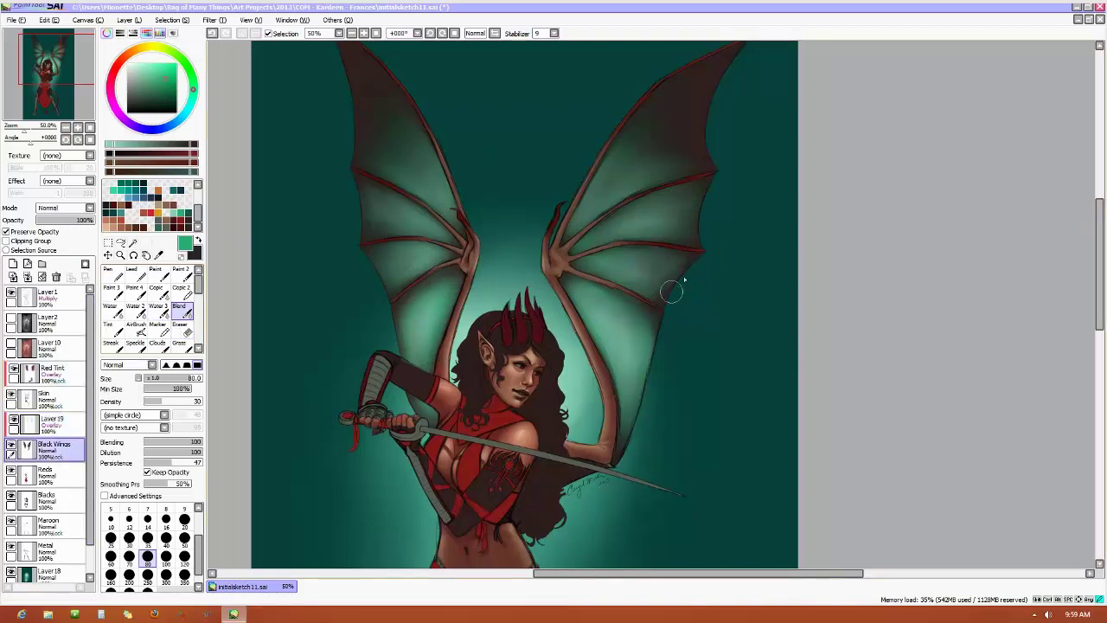
{"action": "mouse_move", "coordinate": [659, 269]}
{"action": "left_mouse_down"}
{"action": "mouse_move", "coordinate": [602, 259]}
{"action": "mouse_move", "coordinate": [667, 232]}
{"action": "mouse_move", "coordinate": [642, 213]}
{"action": "left_mouse_up"}
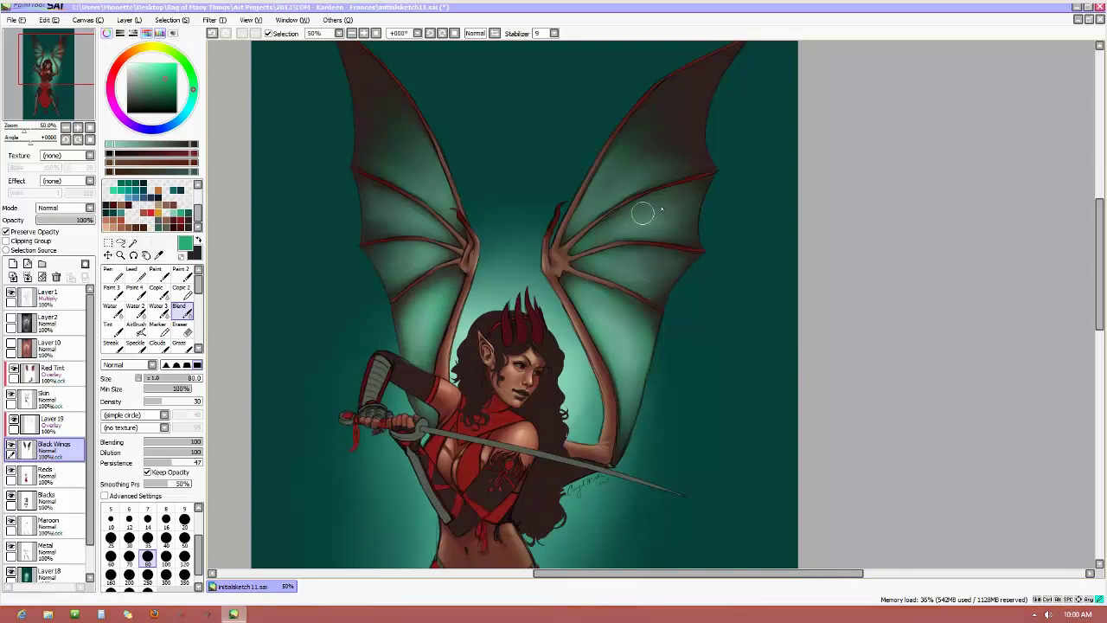
{"action": "left_click_drag", "start_coordinate": [712, 189], "coordinate": [714, 179]}
{"action": "mouse_move", "coordinate": [424, 208]}
{"action": "left_mouse_down"}
{"action": "mouse_move", "coordinate": [395, 228]}
{"action": "mouse_move", "coordinate": [409, 222]}
{"action": "mouse_move", "coordinate": [456, 237]}
{"action": "left_mouse_up"}
{"action": "left_click", "coordinate": [54, 424]}
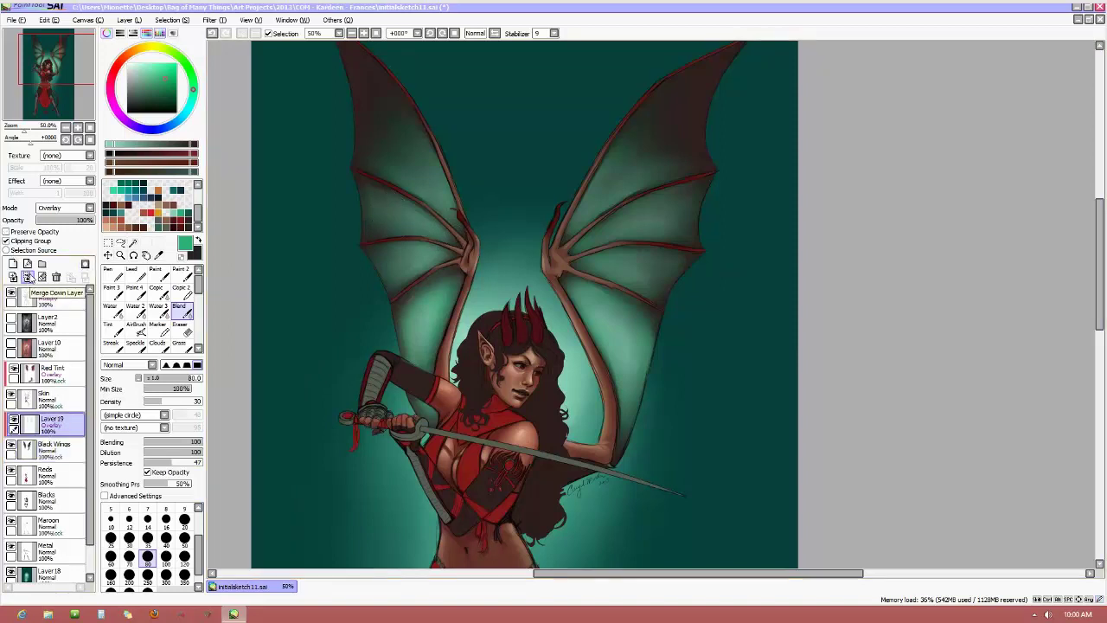
{"action": "left_click", "coordinate": [29, 276]}
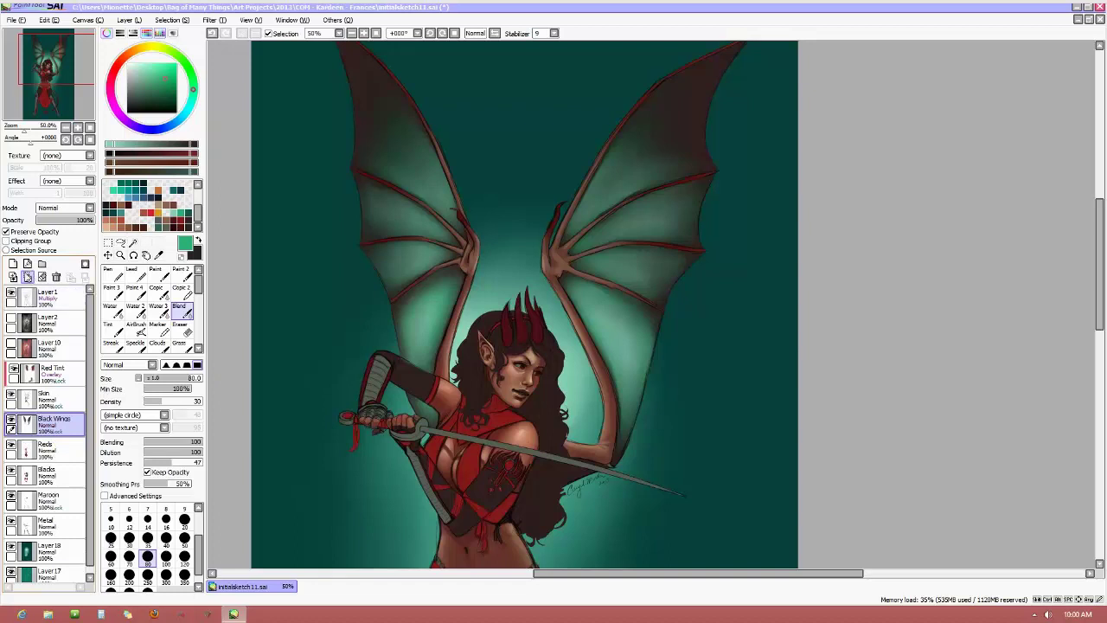
Add a new layer above Black Wings in Luminosity mode and pick a light mint green for the AirBrush
{"action": "left_click", "coordinate": [13, 263]}
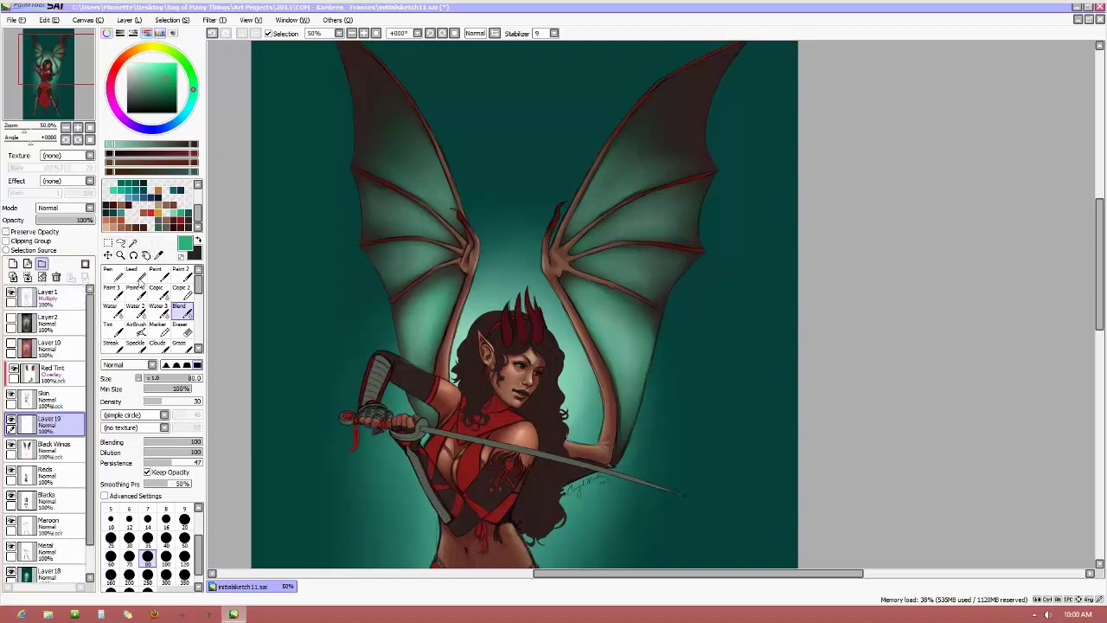
{"action": "left_click", "coordinate": [136, 327]}
{"action": "left_click_drag", "start_coordinate": [147, 75], "coordinate": [131, 64]}
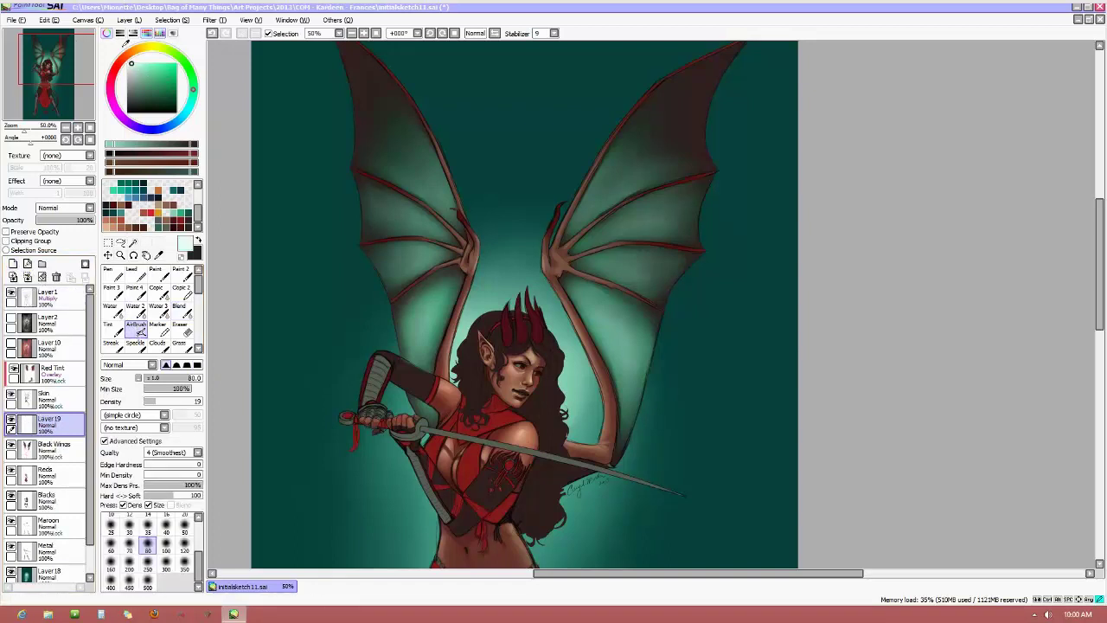
{"action": "left_click", "coordinate": [140, 63]}
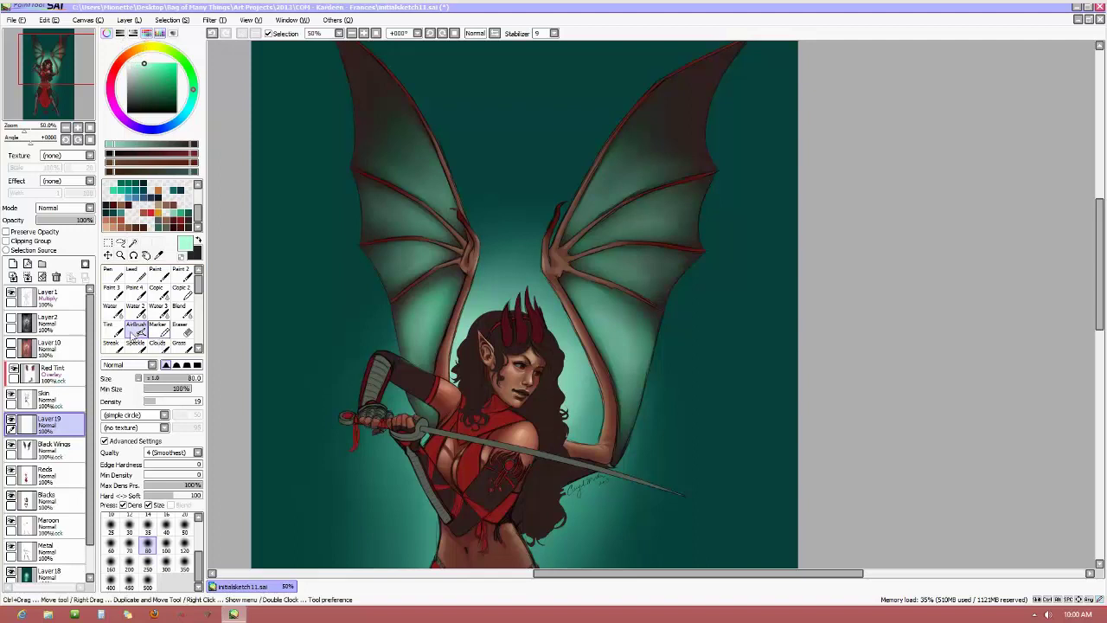
{"action": "left_click", "coordinate": [66, 208]}
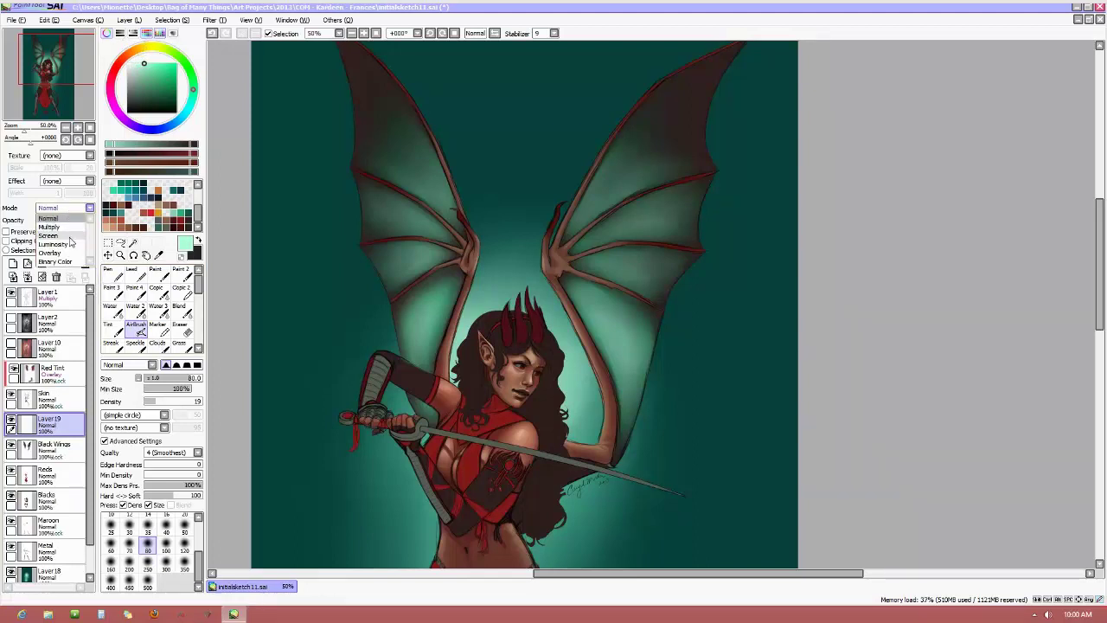
{"action": "left_click", "coordinate": [54, 244]}
{"action": "left_click", "coordinate": [184, 563]}
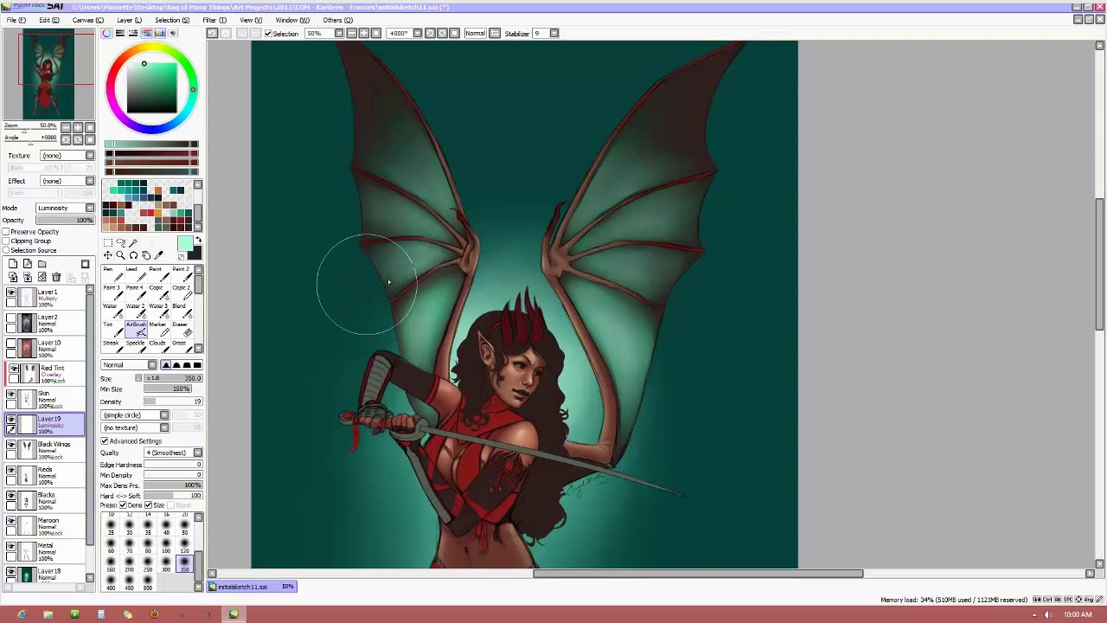
{"action": "mouse_move", "coordinate": [471, 372]}
{"action": "left_mouse_down"}
{"action": "mouse_move", "coordinate": [454, 286]}
{"action": "mouse_move", "coordinate": [441, 368]}
{"action": "mouse_move", "coordinate": [428, 355]}
{"action": "mouse_move", "coordinate": [465, 372]}
{"action": "mouse_move", "coordinate": [484, 285]}
{"action": "left_mouse_up"}
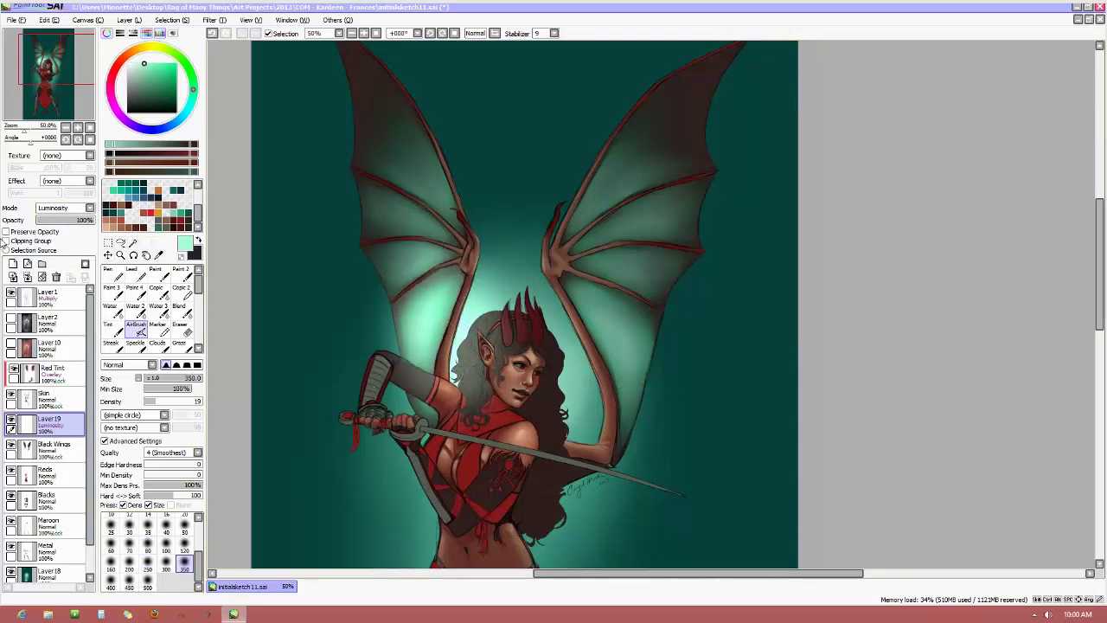
{"action": "left_click", "coordinate": [7, 241]}
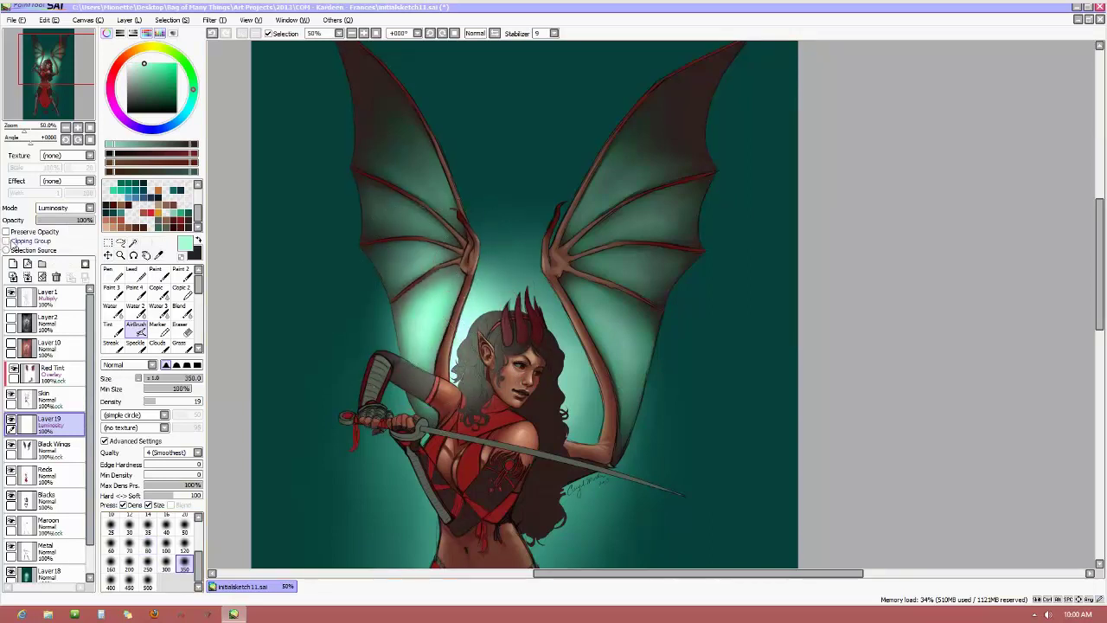
{"action": "left_click", "coordinate": [212, 35]}
{"action": "left_click", "coordinate": [212, 35]}
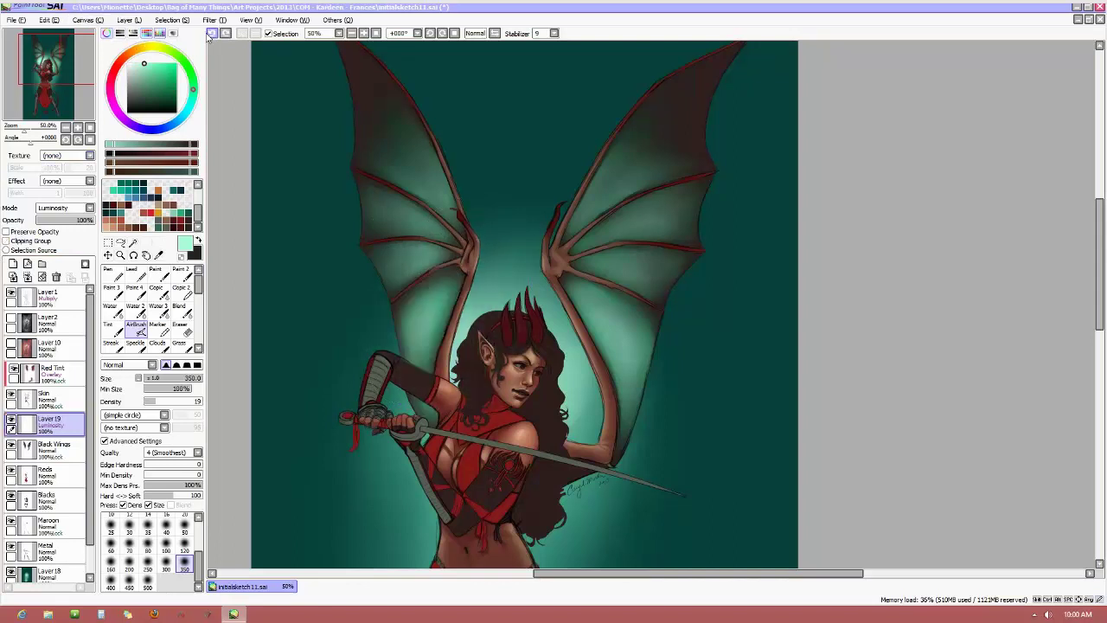
Clip the Luminosity layer to Black Wings, airbrush a mint glow over the inner membranes at size 500, and set layer opacity to 33%
{"action": "left_click", "coordinate": [6, 241]}
{"action": "left_click", "coordinate": [148, 586]}
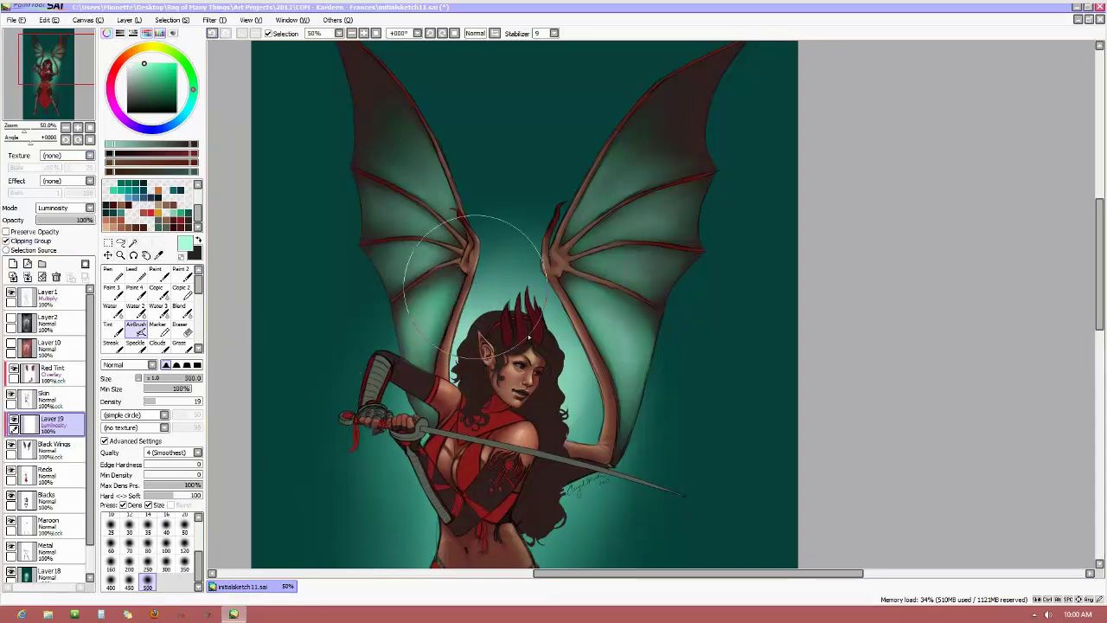
{"action": "mouse_move", "coordinate": [546, 309]}
{"action": "left_mouse_down"}
{"action": "mouse_move", "coordinate": [597, 355]}
{"action": "mouse_move", "coordinate": [450, 320]}
{"action": "mouse_move", "coordinate": [594, 234]}
{"action": "mouse_move", "coordinate": [546, 266]}
{"action": "mouse_move", "coordinate": [484, 205]}
{"action": "mouse_move", "coordinate": [467, 228]}
{"action": "mouse_move", "coordinate": [545, 356]}
{"action": "mouse_move", "coordinate": [467, 407]}
{"action": "mouse_move", "coordinate": [527, 424]}
{"action": "mouse_move", "coordinate": [532, 285]}
{"action": "mouse_move", "coordinate": [487, 199]}
{"action": "mouse_move", "coordinate": [524, 141]}
{"action": "mouse_move", "coordinate": [432, 259]}
{"action": "mouse_move", "coordinate": [456, 346]}
{"action": "mouse_move", "coordinate": [450, 368]}
{"action": "mouse_move", "coordinate": [492, 346]}
{"action": "mouse_move", "coordinate": [450, 475]}
{"action": "mouse_move", "coordinate": [553, 480]}
{"action": "mouse_move", "coordinate": [506, 441]}
{"action": "mouse_move", "coordinate": [524, 501]}
{"action": "mouse_move", "coordinate": [566, 484]}
{"action": "mouse_move", "coordinate": [393, 437]}
{"action": "mouse_move", "coordinate": [481, 445]}
{"action": "mouse_move", "coordinate": [524, 421]}
{"action": "mouse_move", "coordinate": [527, 484]}
{"action": "mouse_move", "coordinate": [458, 372]}
{"action": "mouse_move", "coordinate": [593, 372]}
{"action": "mouse_move", "coordinate": [528, 212]}
{"action": "mouse_move", "coordinate": [519, 290]}
{"action": "mouse_move", "coordinate": [484, 380]}
{"action": "mouse_move", "coordinate": [447, 306]}
{"action": "left_mouse_up"}
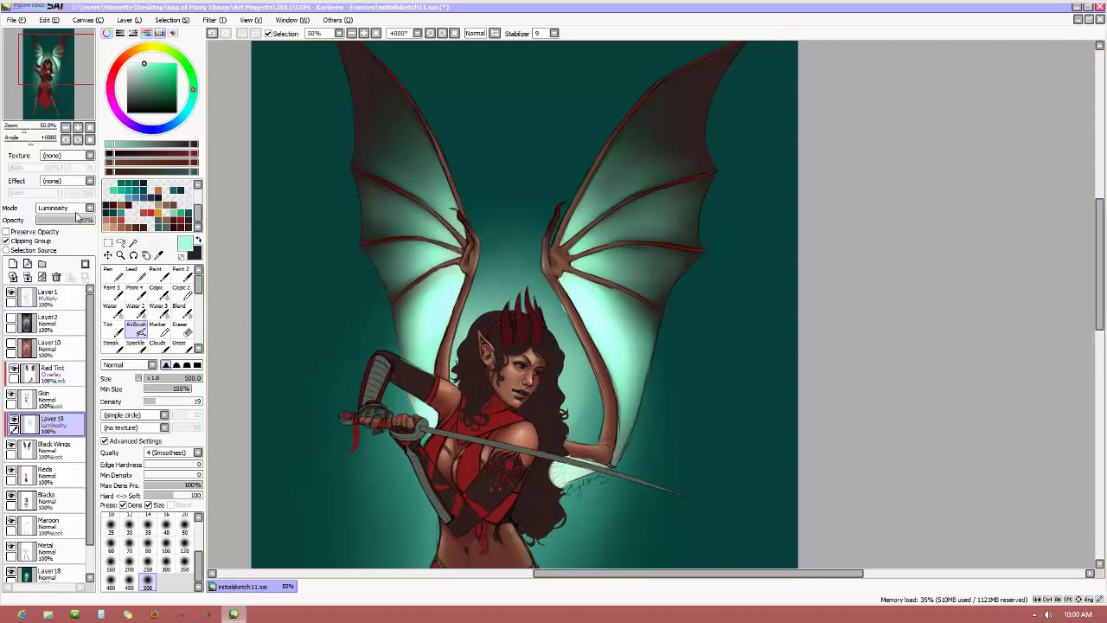
{"action": "left_click_drag", "start_coordinate": [86, 222], "coordinate": [53, 223]}
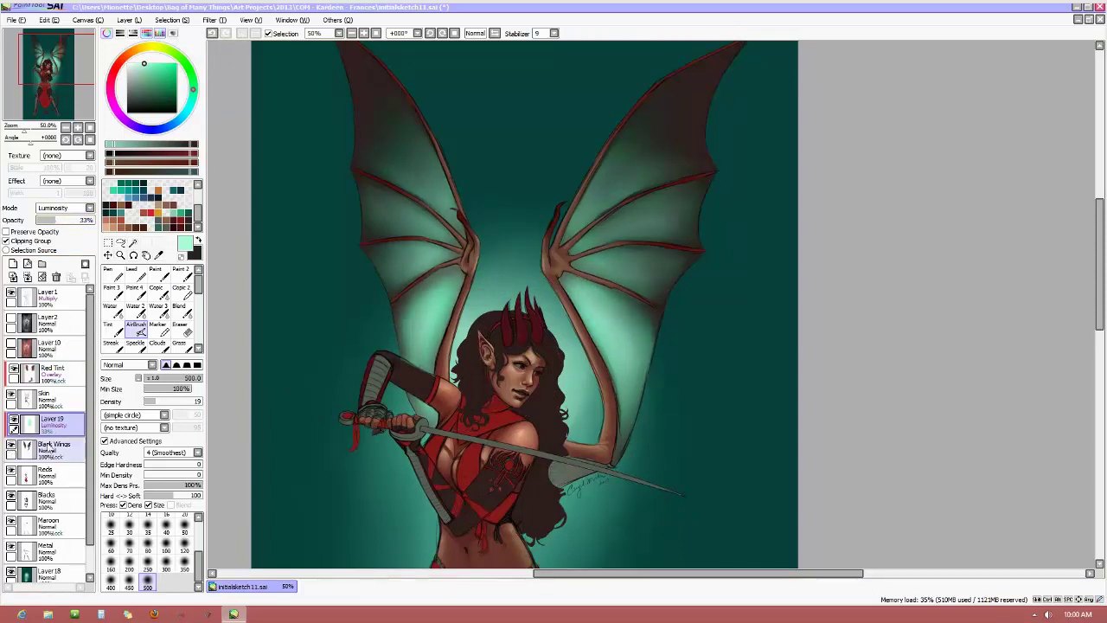
Open the Brightness and Contrast filter for the Black Wings layer and set brightness to -17, contrast to -4 and color deepen to -9
{"action": "left_click", "coordinate": [52, 445]}
{"action": "left_click", "coordinate": [249, 19]}
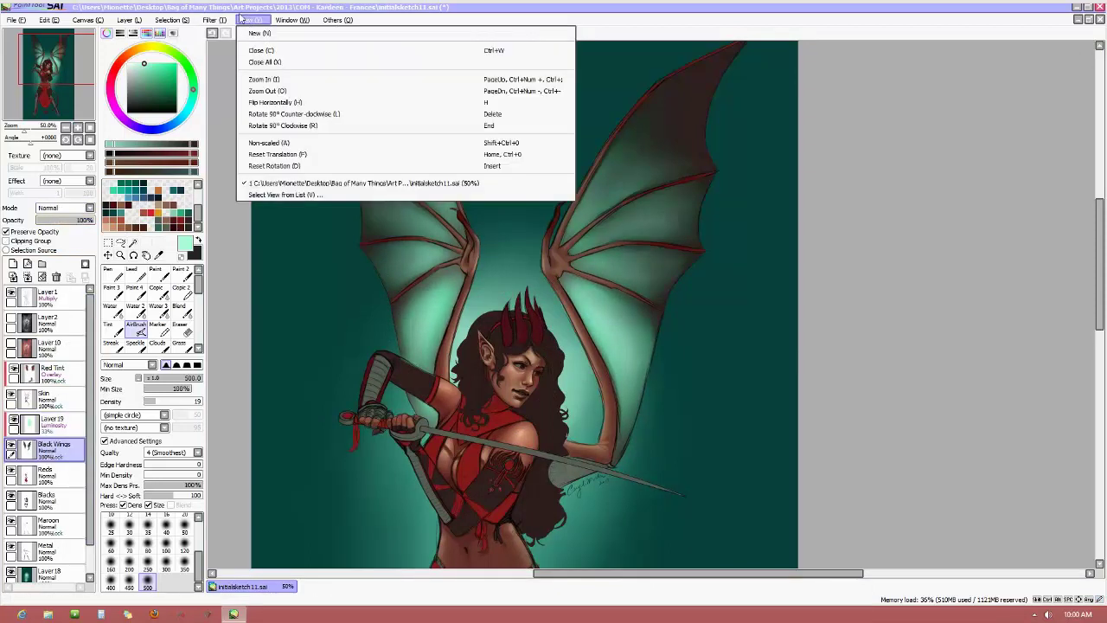
{"action": "left_click", "coordinate": [216, 19]}
{"action": "left_click", "coordinate": [216, 19]}
{"action": "left_click", "coordinate": [259, 34]}
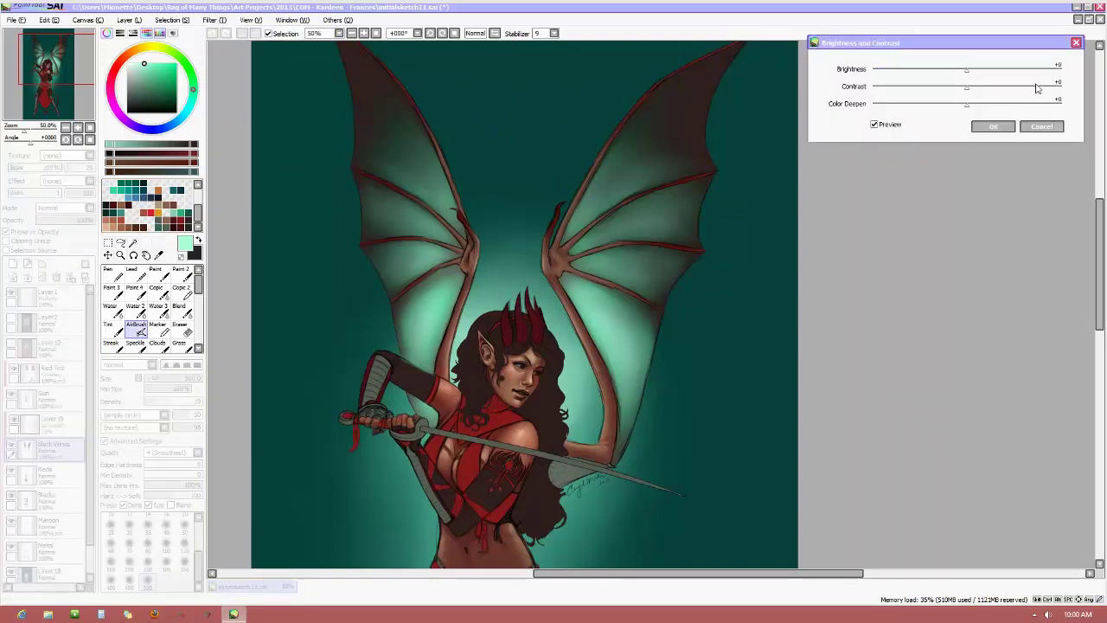
{"action": "mouse_move", "coordinate": [963, 91]}
{"action": "left_mouse_down"}
{"action": "mouse_move", "coordinate": [939, 89]}
{"action": "mouse_move", "coordinate": [988, 91]}
{"action": "mouse_move", "coordinate": [988, 77]}
{"action": "mouse_move", "coordinate": [946, 77]}
{"action": "mouse_move", "coordinate": [983, 89]}
{"action": "mouse_move", "coordinate": [948, 92]}
{"action": "mouse_move", "coordinate": [999, 111]}
{"action": "mouse_move", "coordinate": [964, 112]}
{"action": "left_mouse_up"}
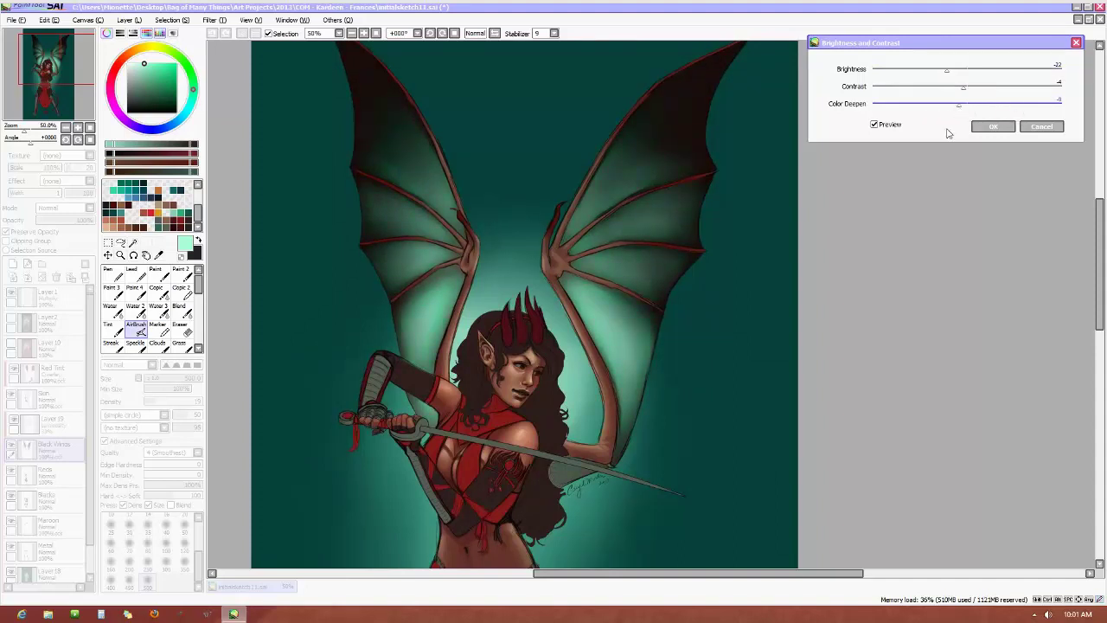
{"action": "left_click", "coordinate": [875, 125]}
{"action": "left_click", "coordinate": [875, 126]}
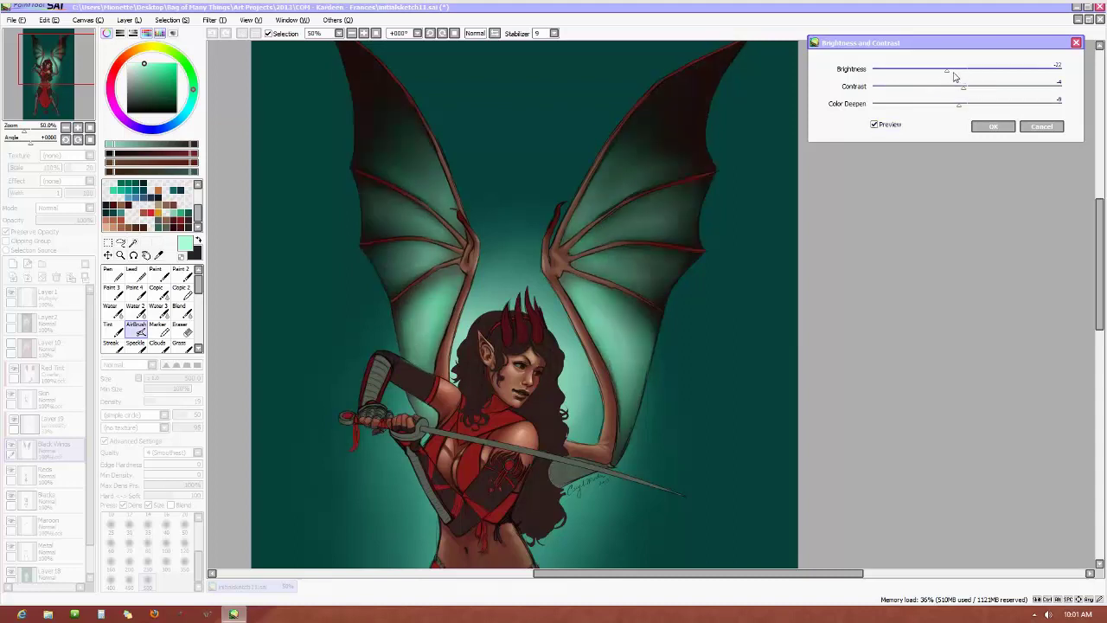
{"action": "mouse_move", "coordinate": [948, 76]}
{"action": "left_mouse_down"}
{"action": "mouse_move", "coordinate": [936, 76]}
{"action": "mouse_move", "coordinate": [957, 76]}
{"action": "left_mouse_up"}
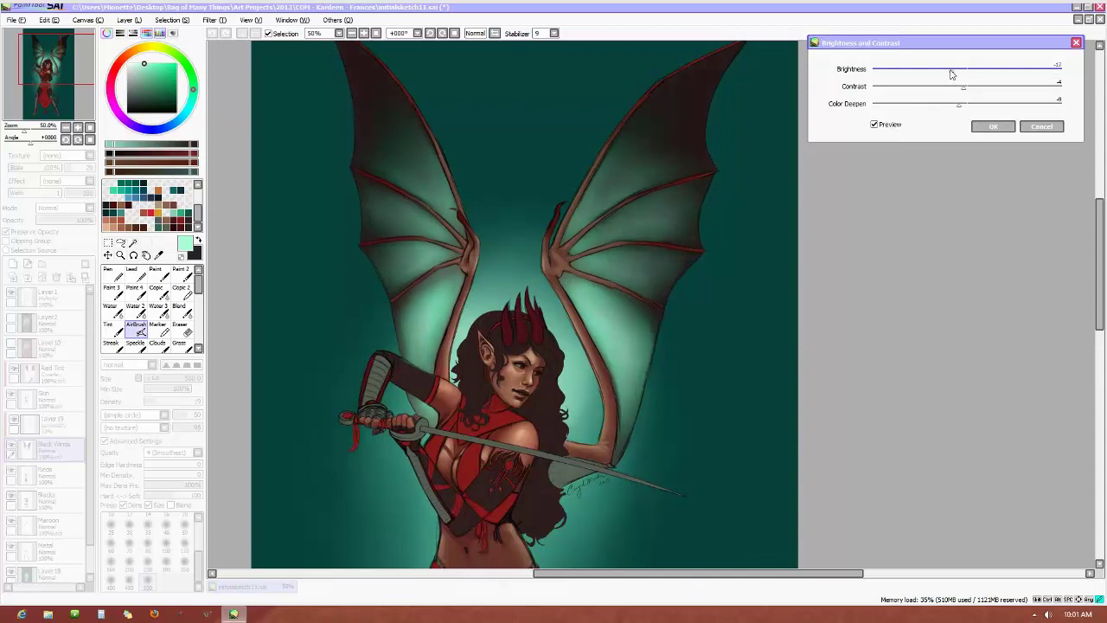
Set contrast to +14 and color deepen to -54, compare the wings with and without the preview, and apply the filter
{"action": "mouse_move", "coordinate": [963, 91]}
{"action": "left_mouse_down"}
{"action": "mouse_move", "coordinate": [947, 94]}
{"action": "mouse_move", "coordinate": [982, 95]}
{"action": "left_mouse_up"}
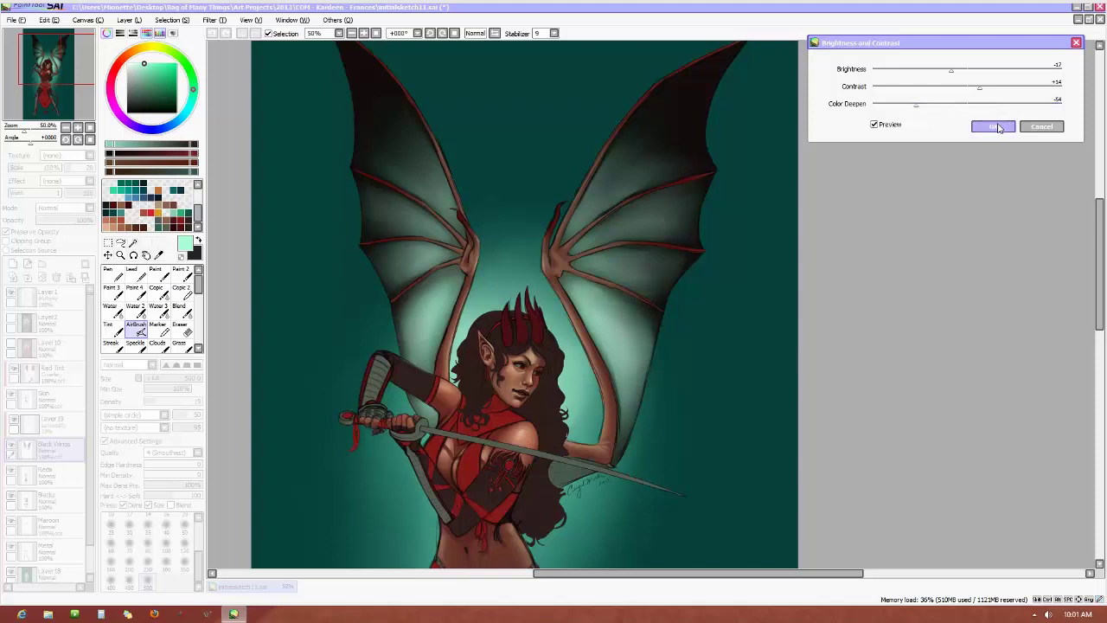
{"action": "left_click", "coordinate": [875, 125]}
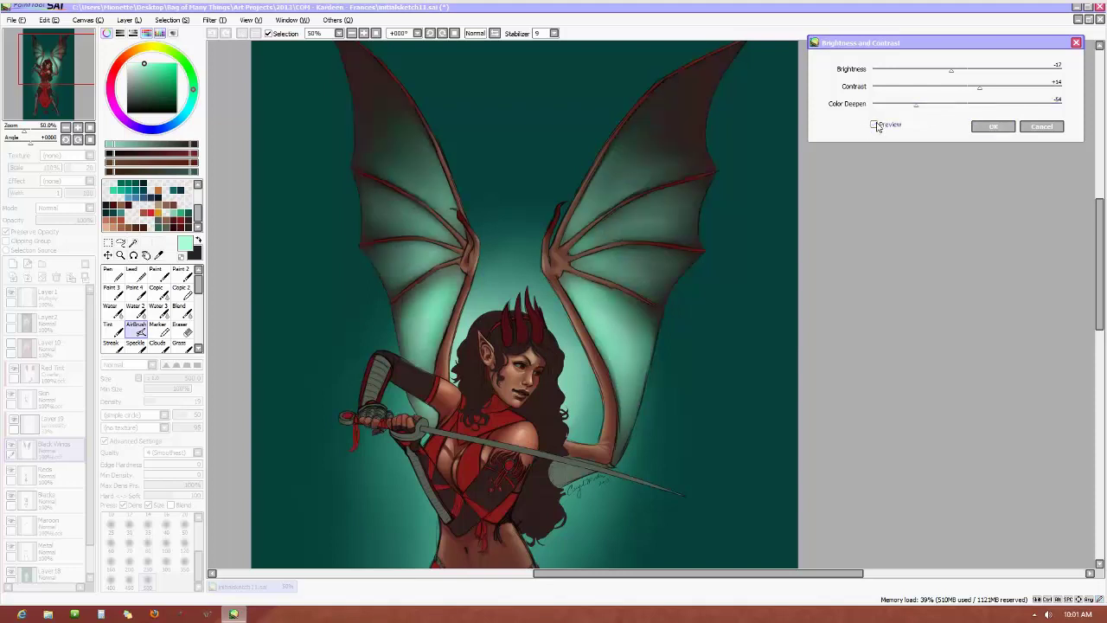
{"action": "left_click", "coordinate": [876, 126]}
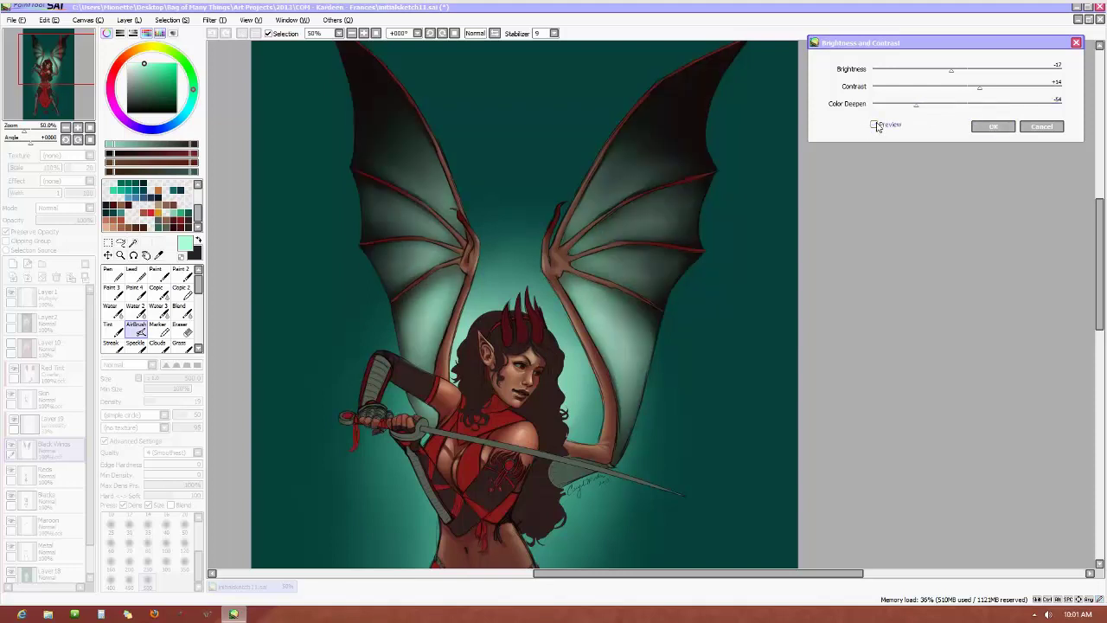
{"action": "left_click", "coordinate": [875, 125]}
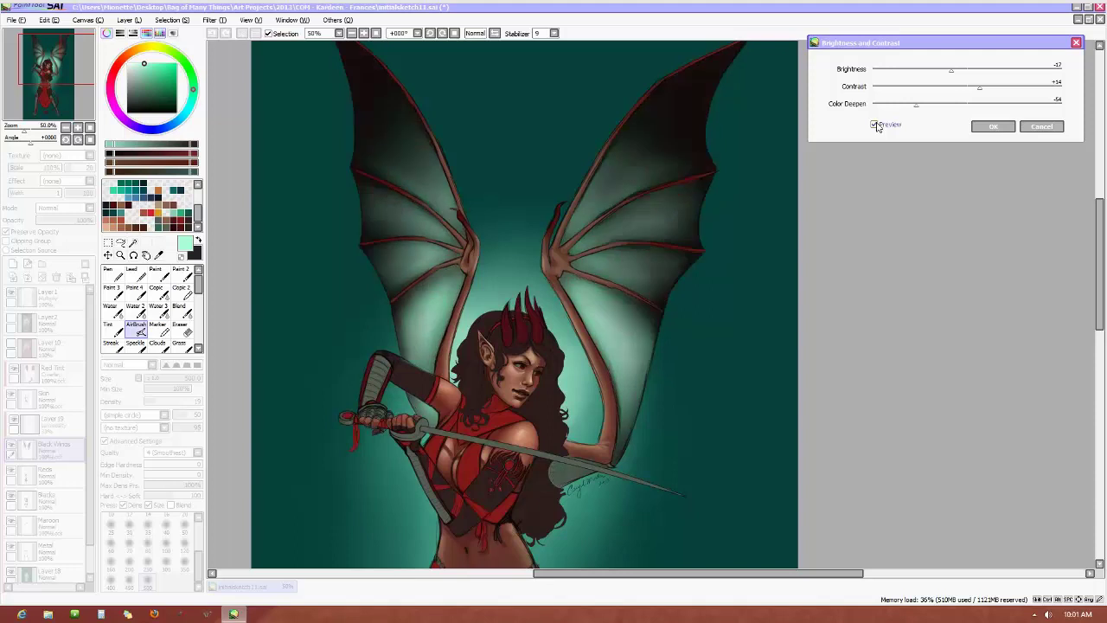
{"action": "left_click", "coordinate": [978, 130]}
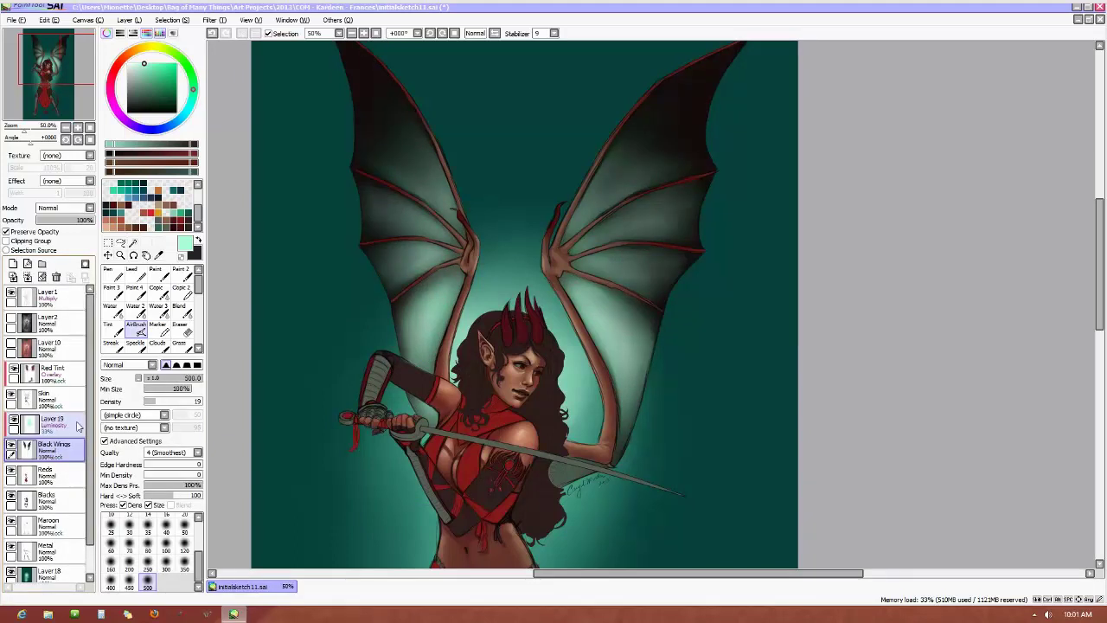
Set the opacity of the Luminosity glow layer, Layer19, to 71%
{"action": "left_click", "coordinate": [52, 421]}
{"action": "left_click", "coordinate": [89, 222]}
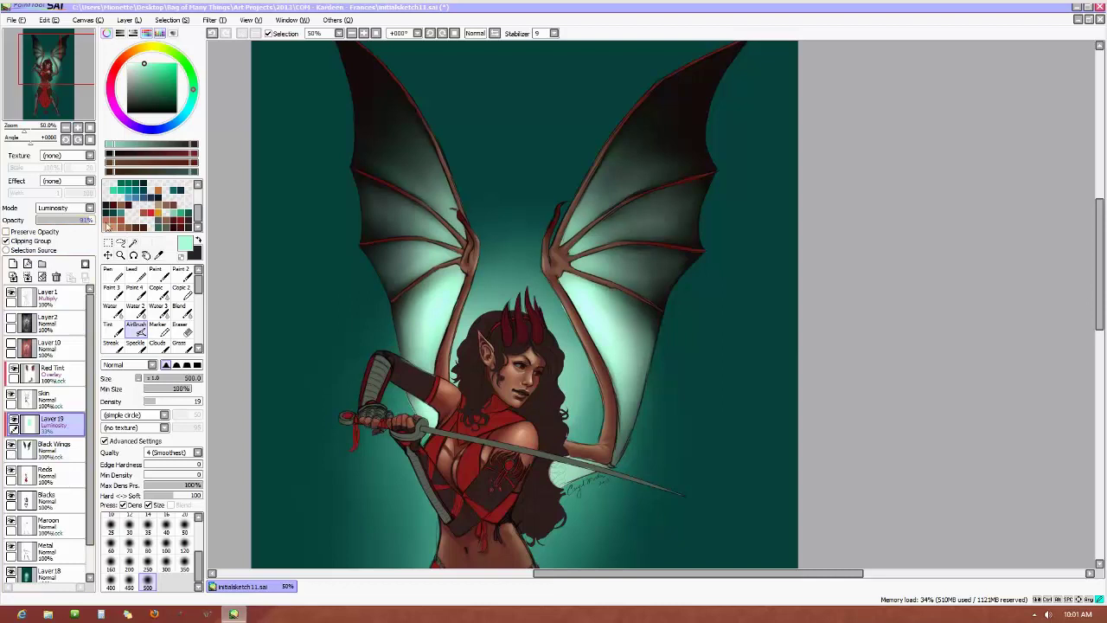
{"action": "left_click_drag", "start_coordinate": [94, 222], "coordinate": [74, 223]}
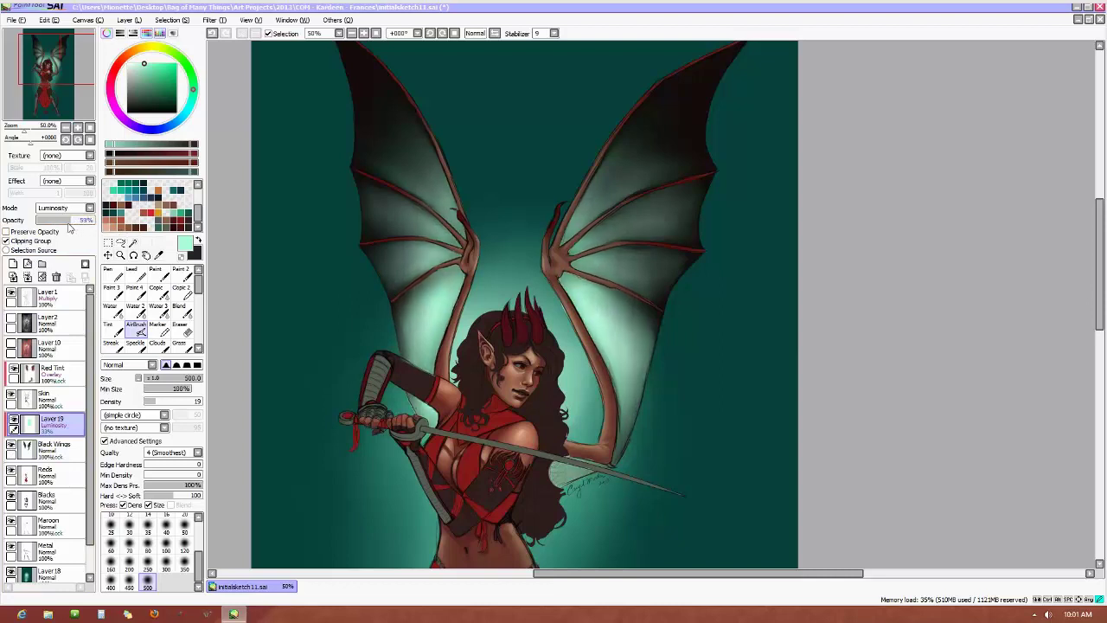
{"action": "left_click", "coordinate": [69, 223]}
{"action": "left_click_drag", "start_coordinate": [75, 224], "coordinate": [81, 227]}
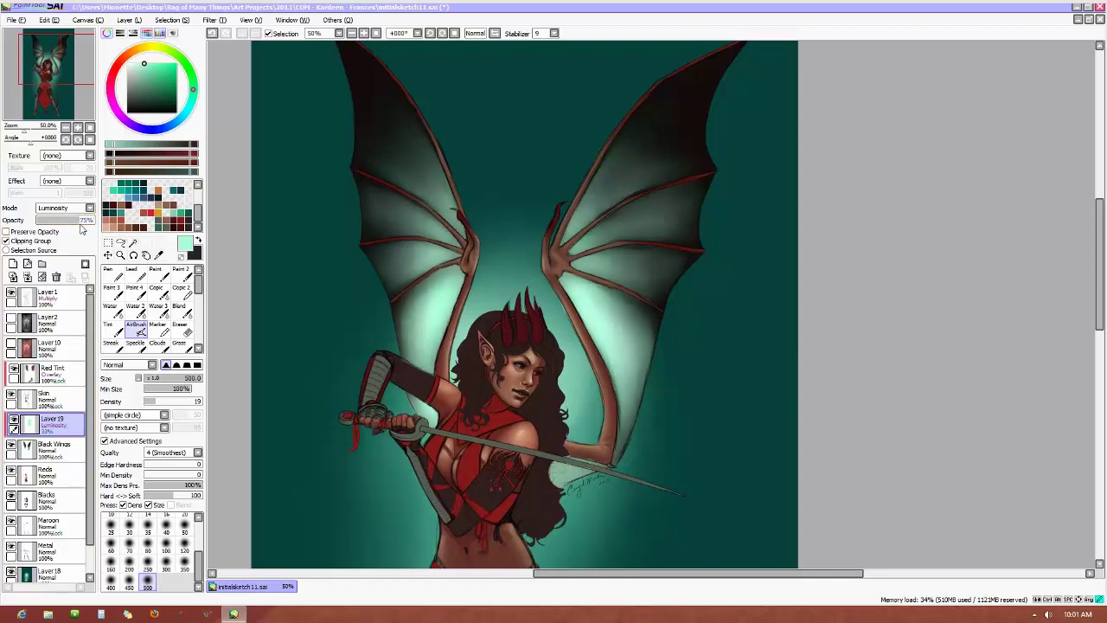
Erase excess glow softly along the wing bones and lower membranes at size 50 and density 7, and compare with Layer19 hidden
{"action": "left_click", "coordinate": [182, 328]}
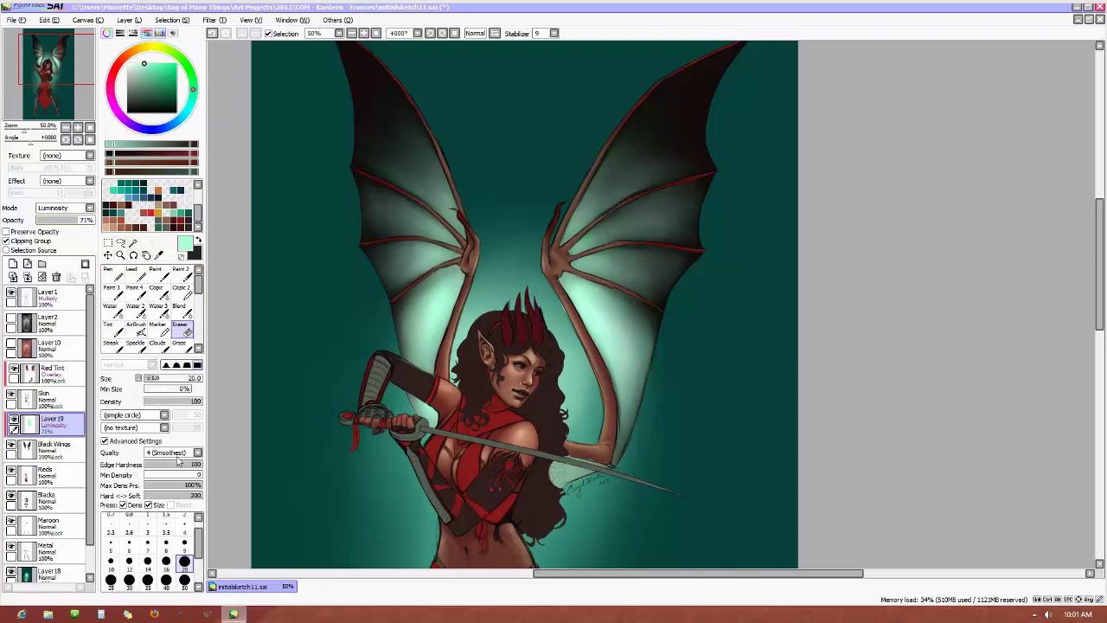
{"action": "left_click", "coordinate": [147, 579]}
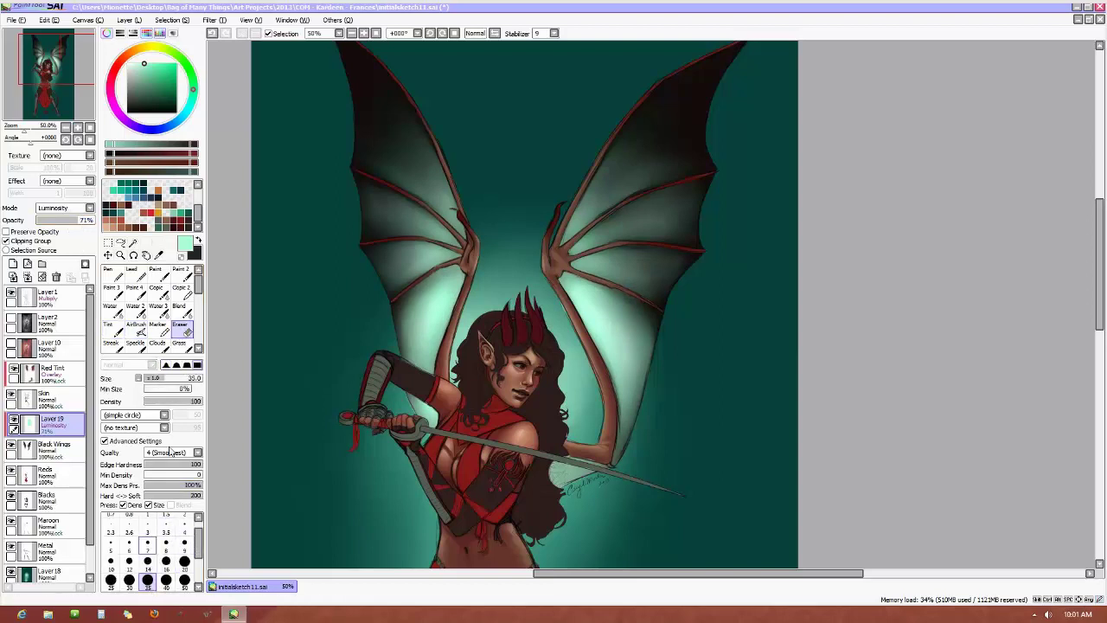
{"action": "left_click", "coordinate": [150, 403]}
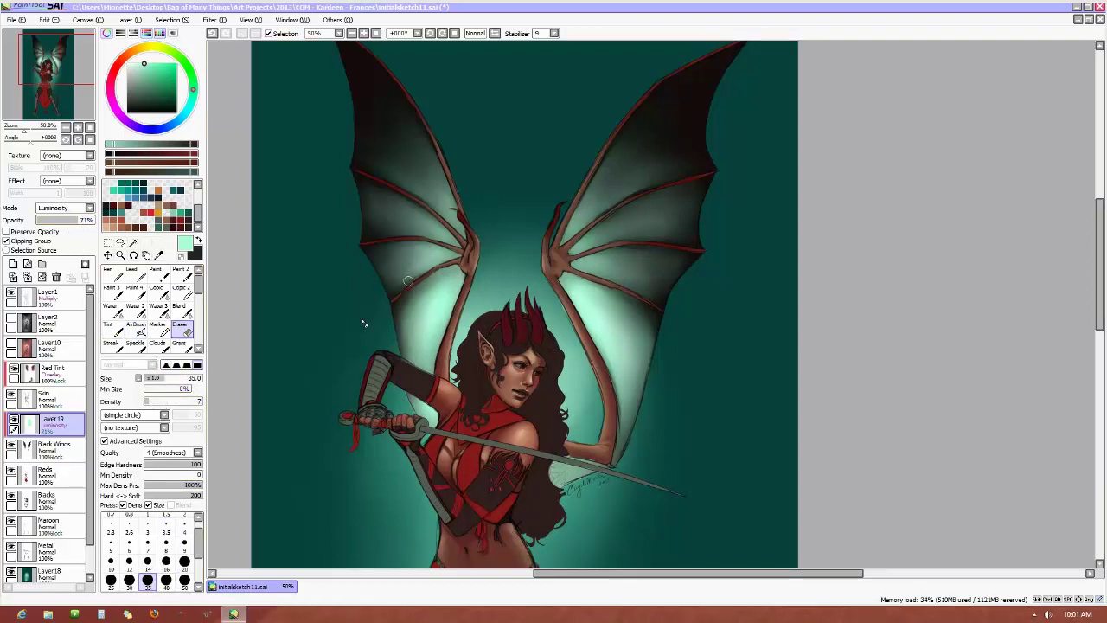
{"action": "key", "text": "bracketright"}
{"action": "key", "text": "bracketright"}
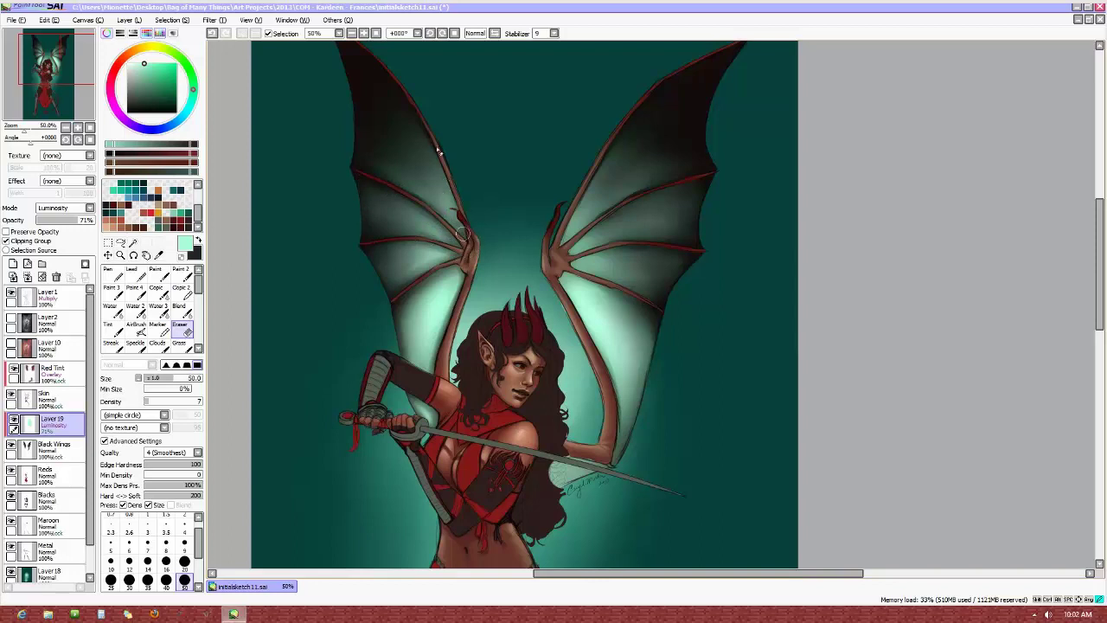
{"action": "left_click_drag", "start_coordinate": [557, 201], "coordinate": [561, 242]}
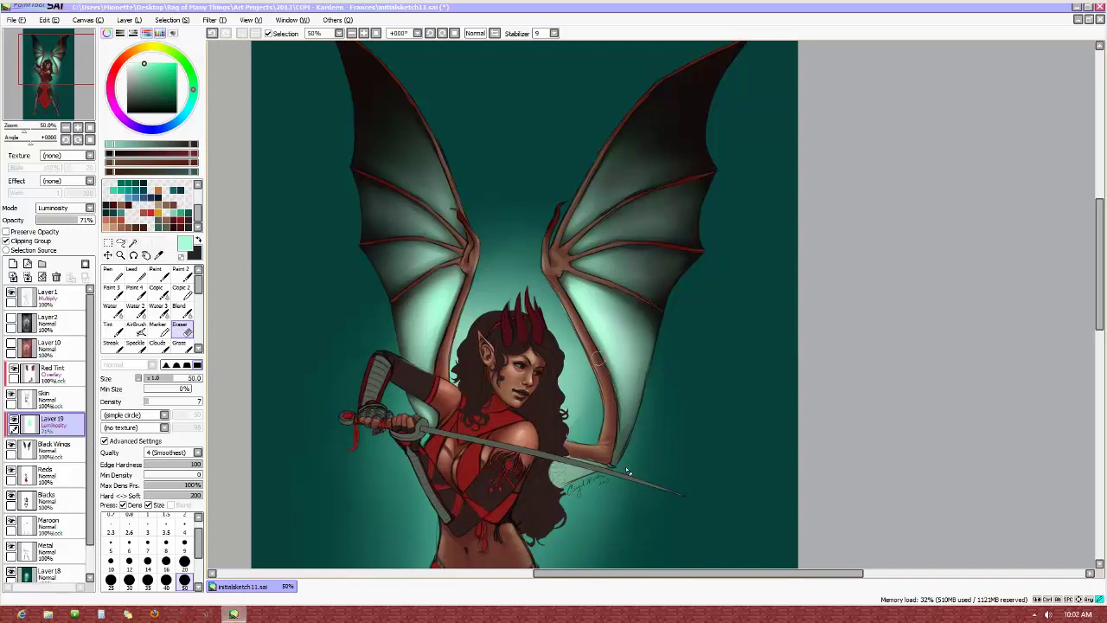
{"action": "left_click_drag", "start_coordinate": [614, 444], "coordinate": [613, 471]}
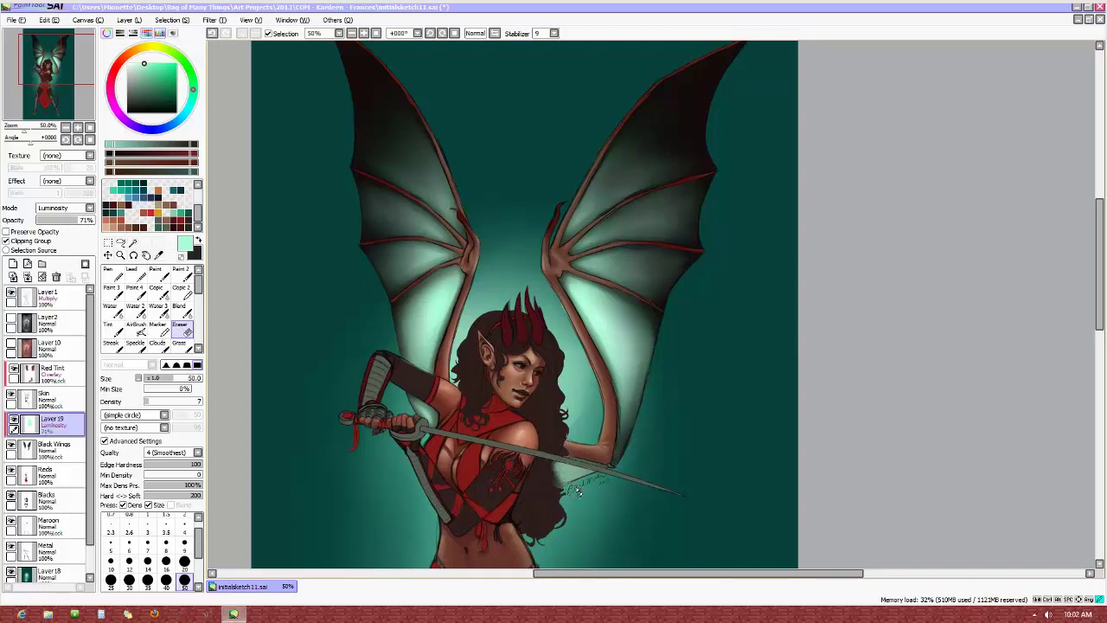
{"action": "mouse_move", "coordinate": [577, 491]}
{"action": "left_mouse_down"}
{"action": "mouse_move", "coordinate": [612, 486]}
{"action": "mouse_move", "coordinate": [580, 475]}
{"action": "mouse_move", "coordinate": [606, 458]}
{"action": "left_mouse_up"}
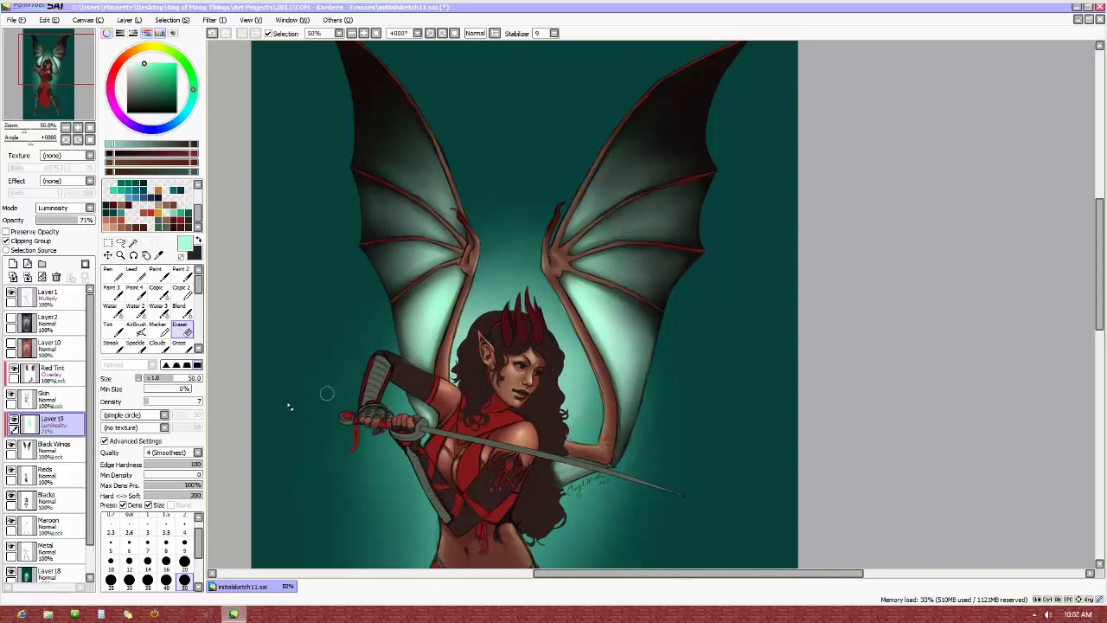
{"action": "left_click", "coordinate": [14, 424]}
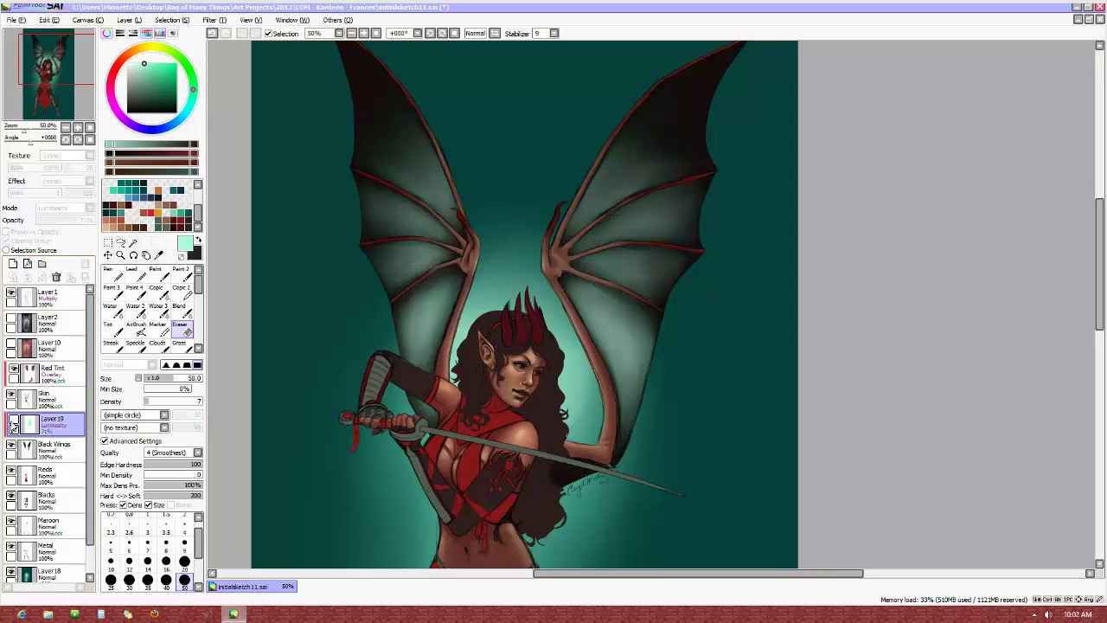
{"action": "left_click", "coordinate": [14, 423]}
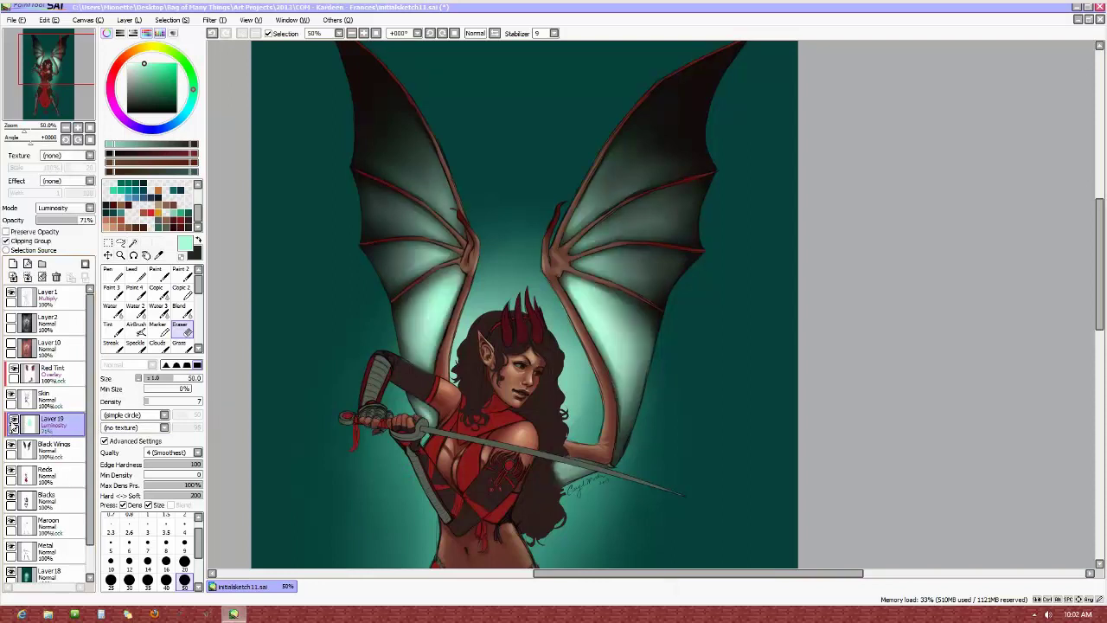
Select the Black Wings layer and ready the Pen tool with a dark brown swatch
{"action": "left_click", "coordinate": [53, 447]}
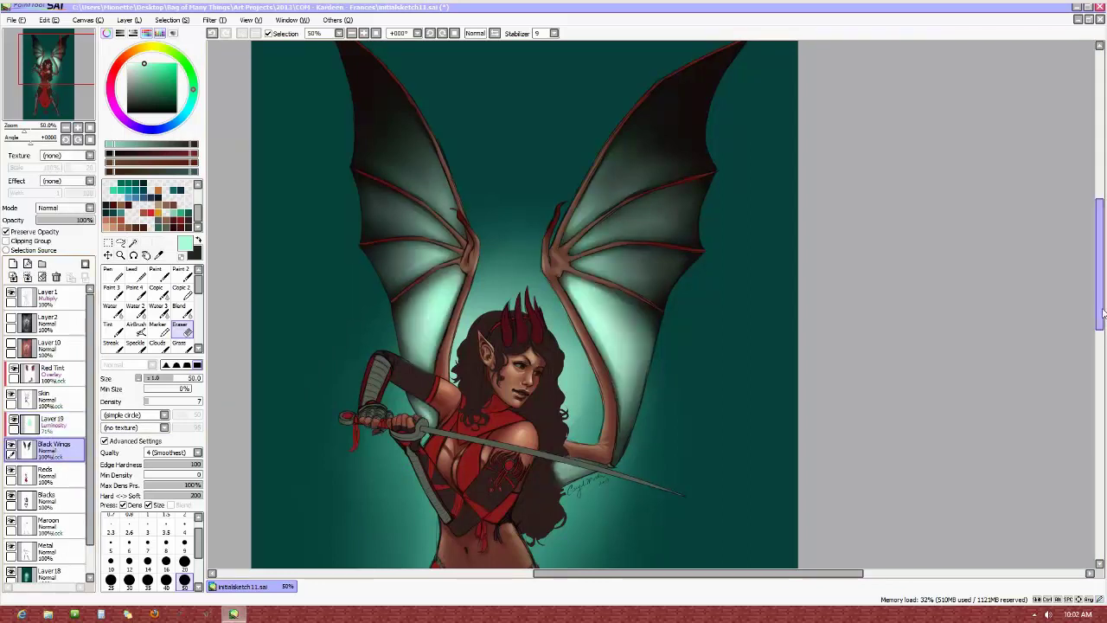
{"action": "mouse_move", "coordinate": [1100, 313]}
{"action": "left_mouse_down"}
{"action": "mouse_move", "coordinate": [1101, 339]}
{"action": "mouse_move", "coordinate": [1101, 272]}
{"action": "mouse_move", "coordinate": [1102, 296]}
{"action": "left_mouse_up"}
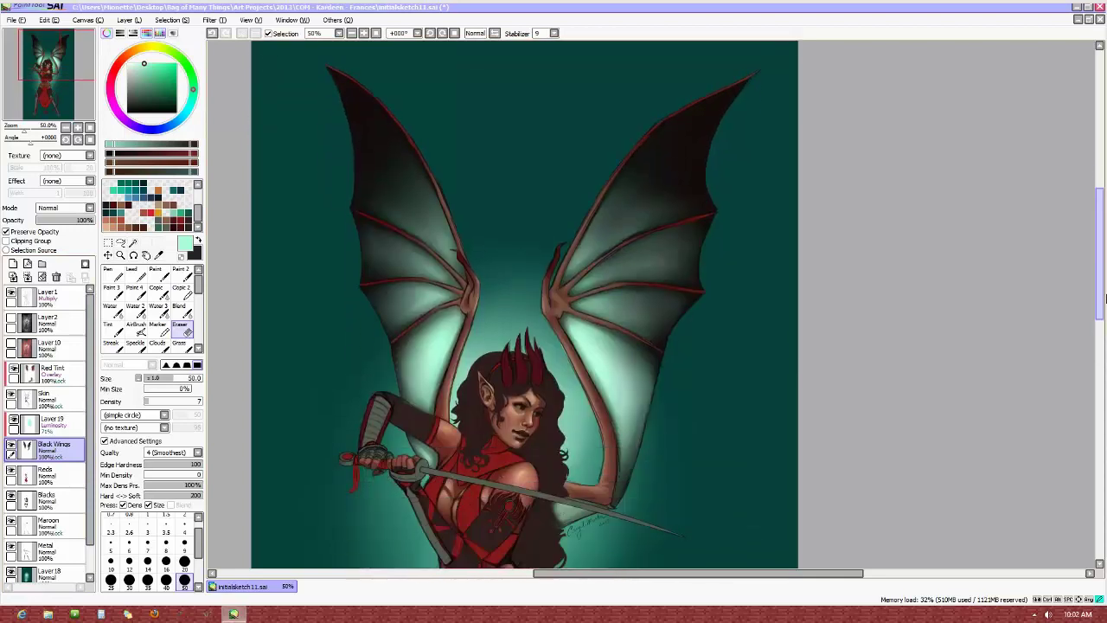
{"action": "left_click", "coordinate": [189, 216]}
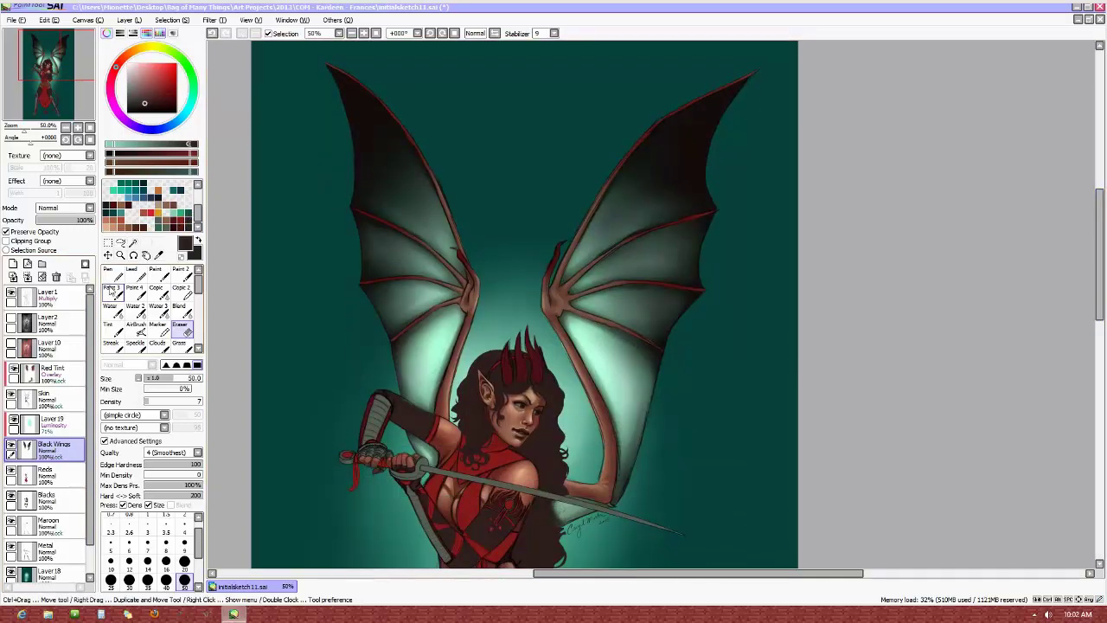
{"action": "left_click", "coordinate": [110, 273]}
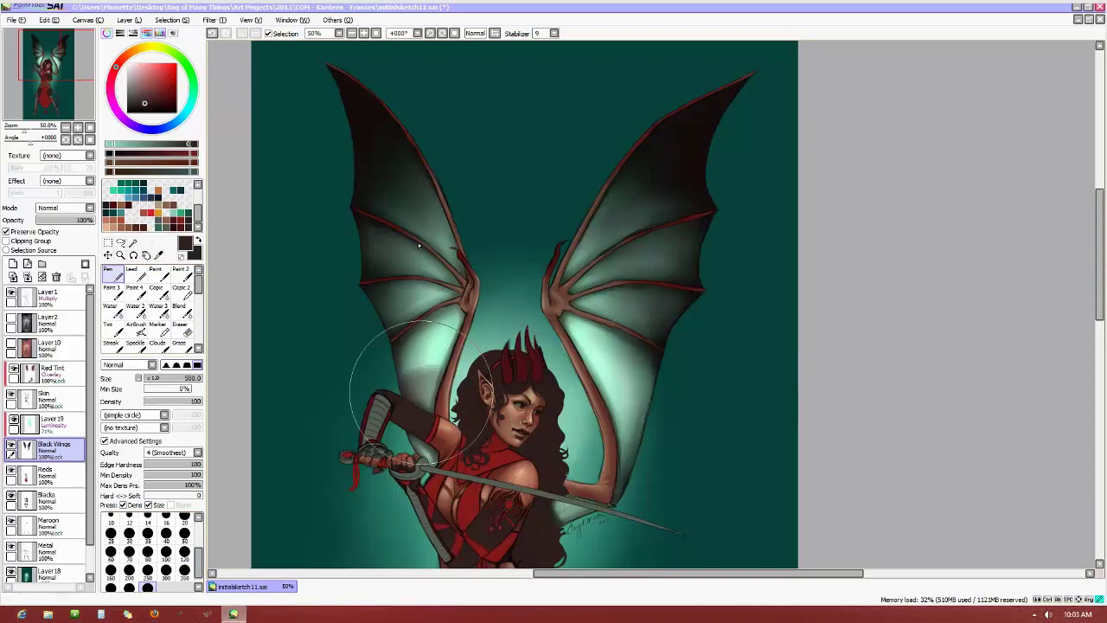
Try covering both wings' membranes with dark brown Pen strokes at size 500, and undo the strokes
{"action": "left_click_drag", "start_coordinate": [390, 390], "coordinate": [322, 102]}
{"action": "left_click_drag", "start_coordinate": [391, 494], "coordinate": [396, 170]}
{"action": "mouse_move", "coordinate": [640, 433]}
{"action": "left_mouse_down"}
{"action": "mouse_move", "coordinate": [623, 286]}
{"action": "mouse_move", "coordinate": [683, 112]}
{"action": "mouse_move", "coordinate": [736, 102]}
{"action": "left_mouse_up"}
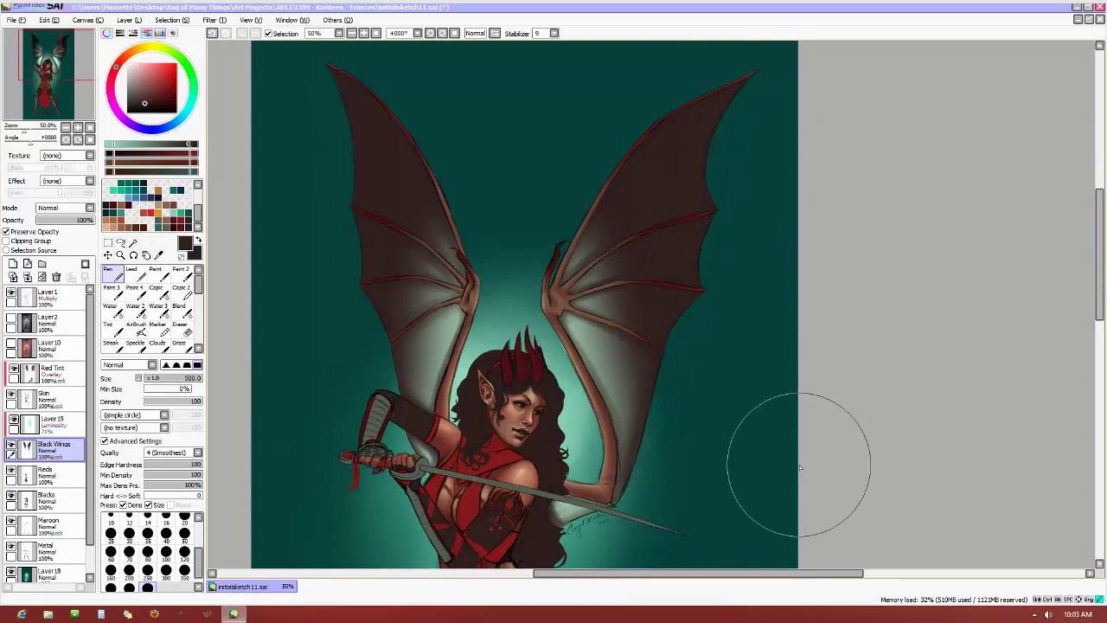
{"action": "left_click", "coordinate": [227, 34]}
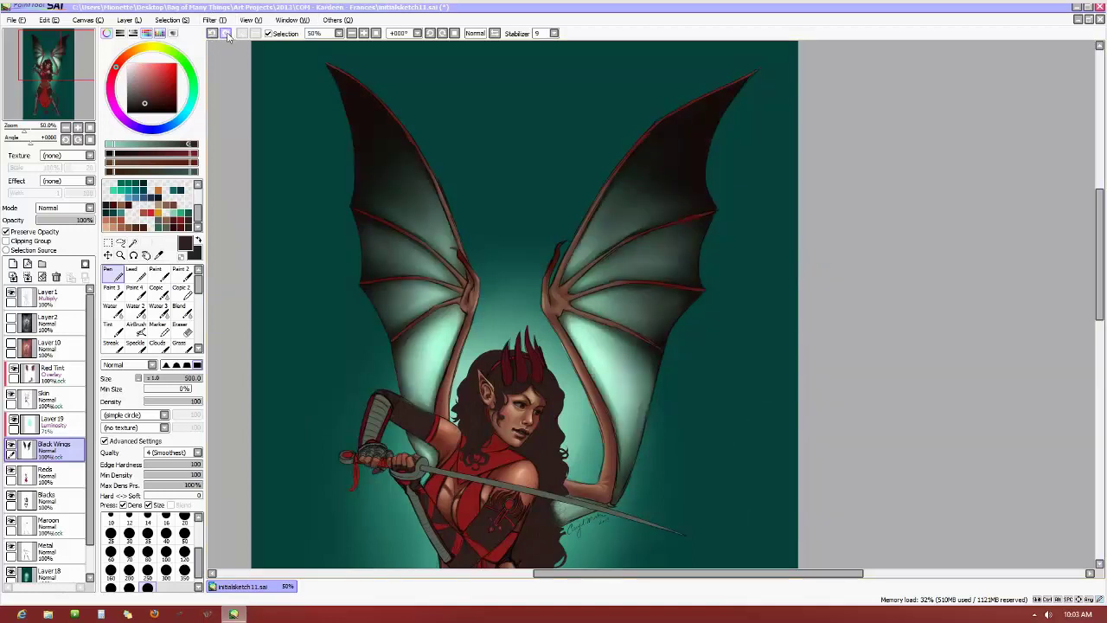
{"action": "left_click", "coordinate": [226, 34]}
{"action": "left_click", "coordinate": [212, 34]}
{"action": "left_click", "coordinate": [214, 19]}
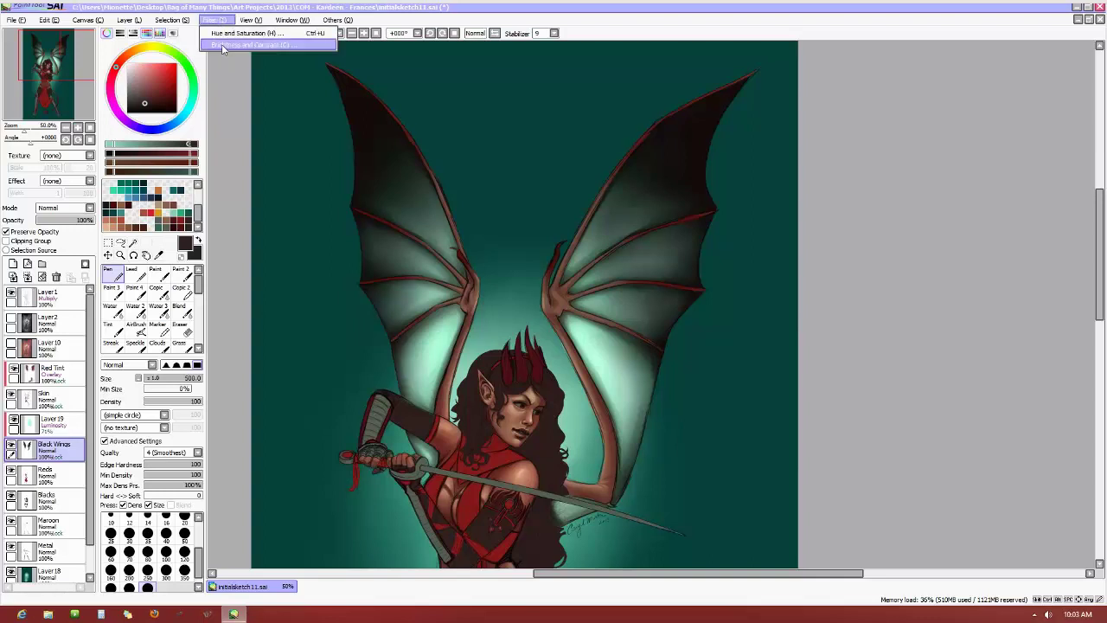
{"action": "left_click", "coordinate": [259, 43]}
{"action": "mouse_move", "coordinate": [967, 91]}
{"action": "left_mouse_down"}
{"action": "mouse_move", "coordinate": [934, 91]}
{"action": "mouse_move", "coordinate": [946, 90]}
{"action": "mouse_move", "coordinate": [941, 74]}
{"action": "mouse_move", "coordinate": [961, 80]}
{"action": "left_mouse_up"}
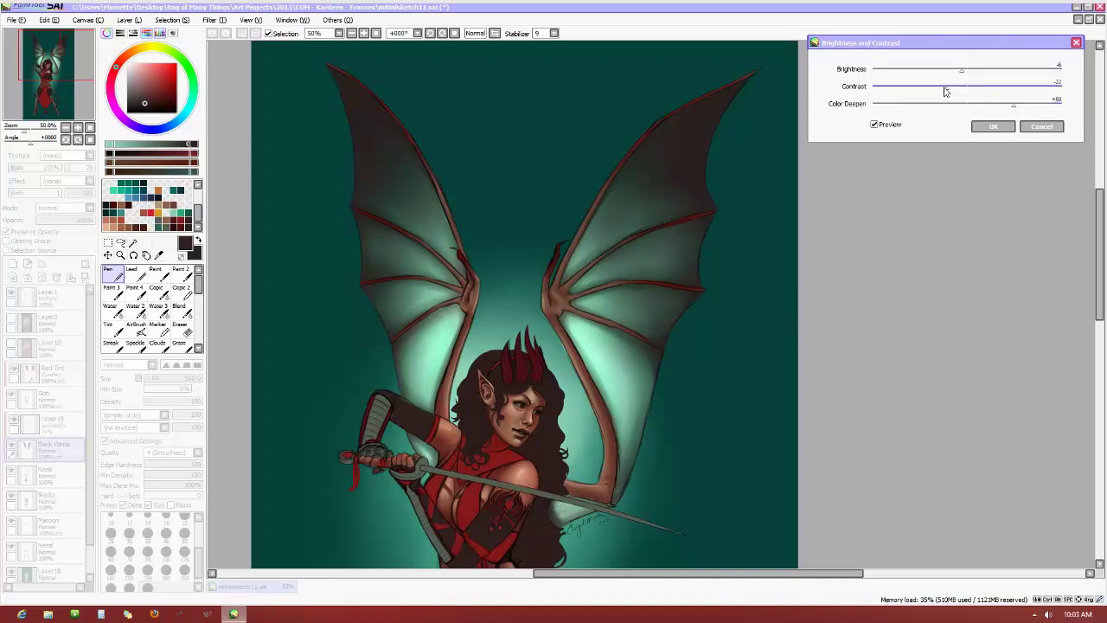
{"action": "left_click_drag", "start_coordinate": [946, 92], "coordinate": [954, 98]}
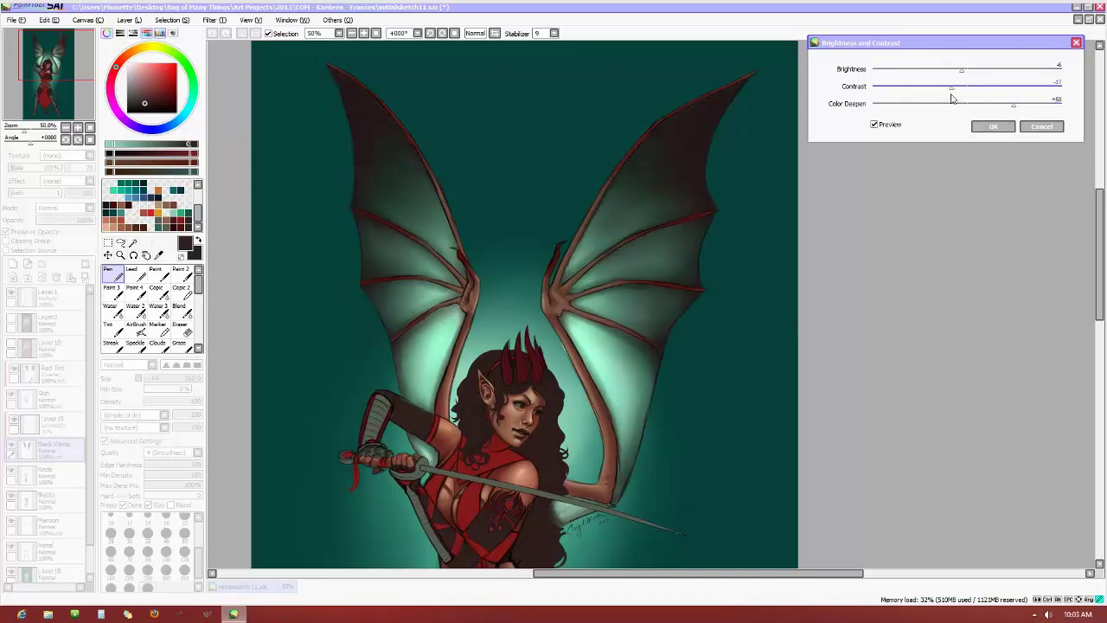
{"action": "mouse_move", "coordinate": [941, 78]}
{"action": "left_mouse_down"}
{"action": "mouse_move", "coordinate": [914, 81]}
{"action": "mouse_move", "coordinate": [976, 94]}
{"action": "mouse_move", "coordinate": [921, 95]}
{"action": "mouse_move", "coordinate": [937, 94]}
{"action": "left_mouse_up"}
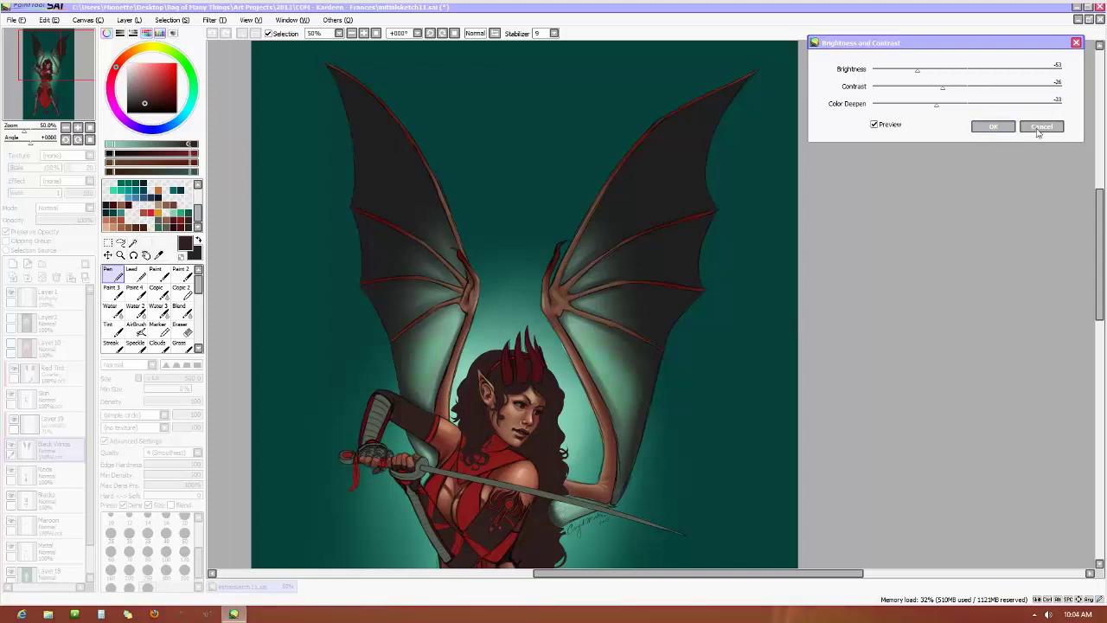
{"action": "left_click", "coordinate": [1036, 127]}
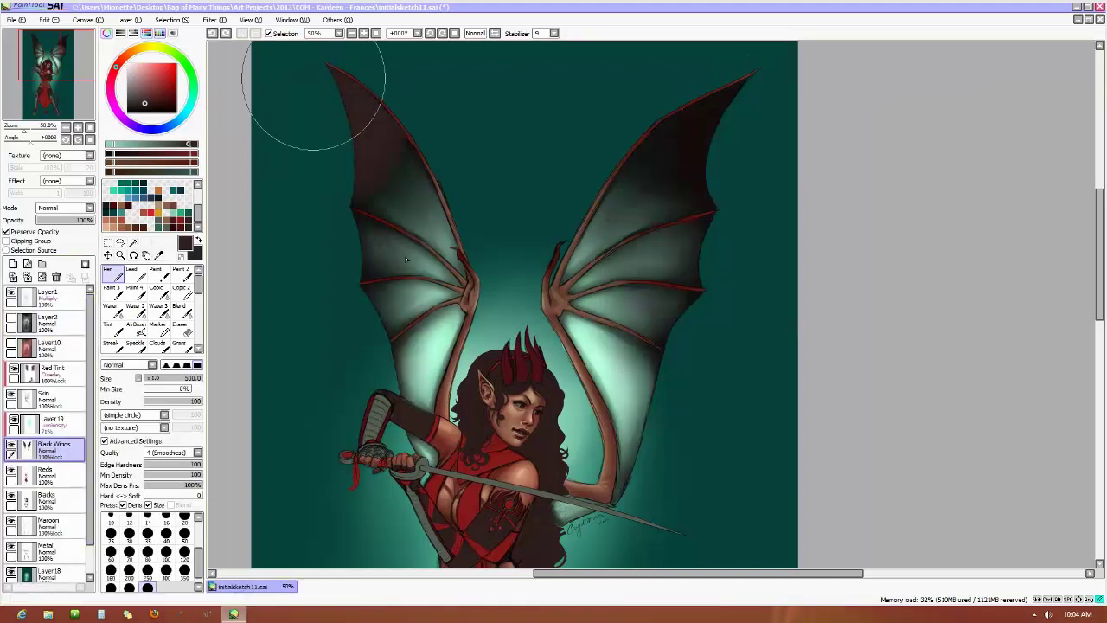
Paint the outer membranes of both black wings dark brown with the Pen, and shade them with a near-black AirBrush at size 500
{"action": "mouse_move", "coordinate": [580, 62]}
{"action": "left_mouse_down"}
{"action": "mouse_move", "coordinate": [604, 231]}
{"action": "mouse_move", "coordinate": [649, 421]}
{"action": "left_mouse_up"}
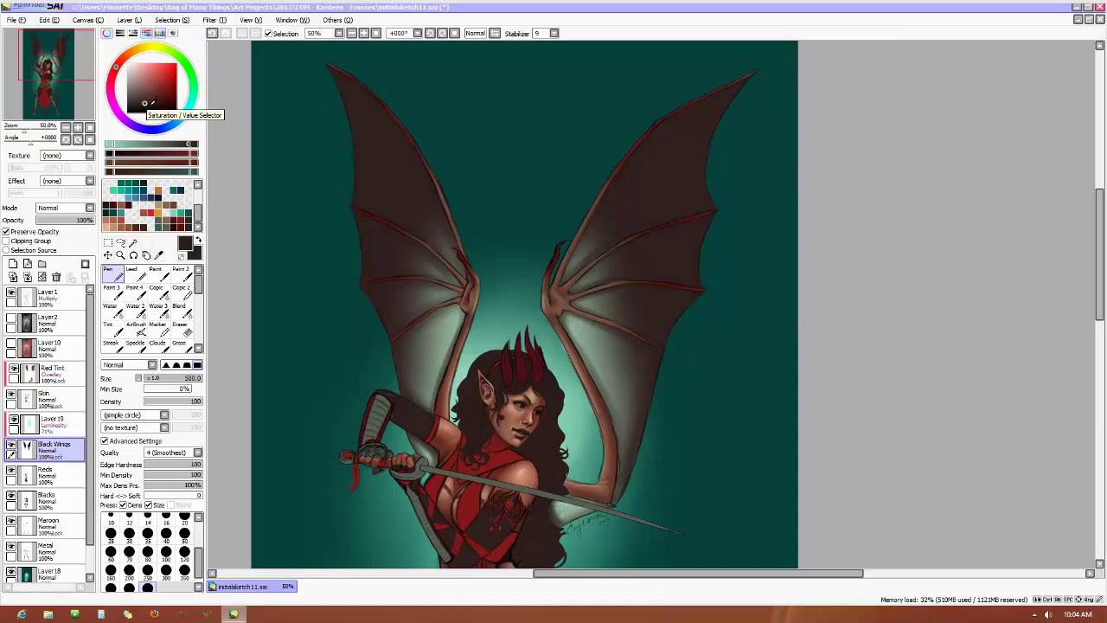
{"action": "left_click", "coordinate": [150, 107]}
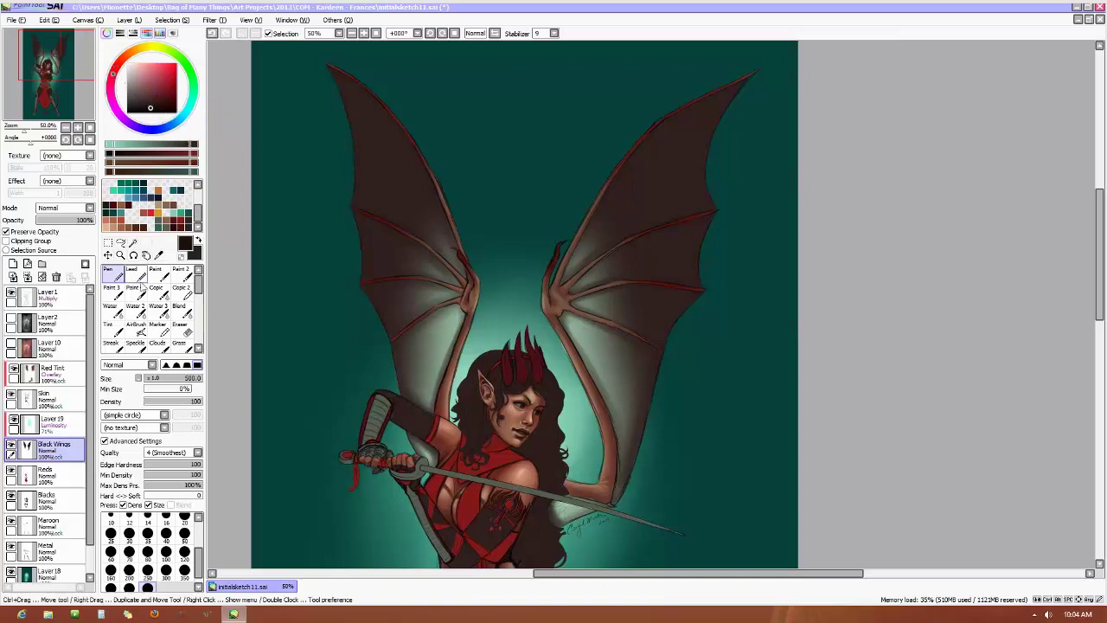
{"action": "left_click", "coordinate": [136, 328]}
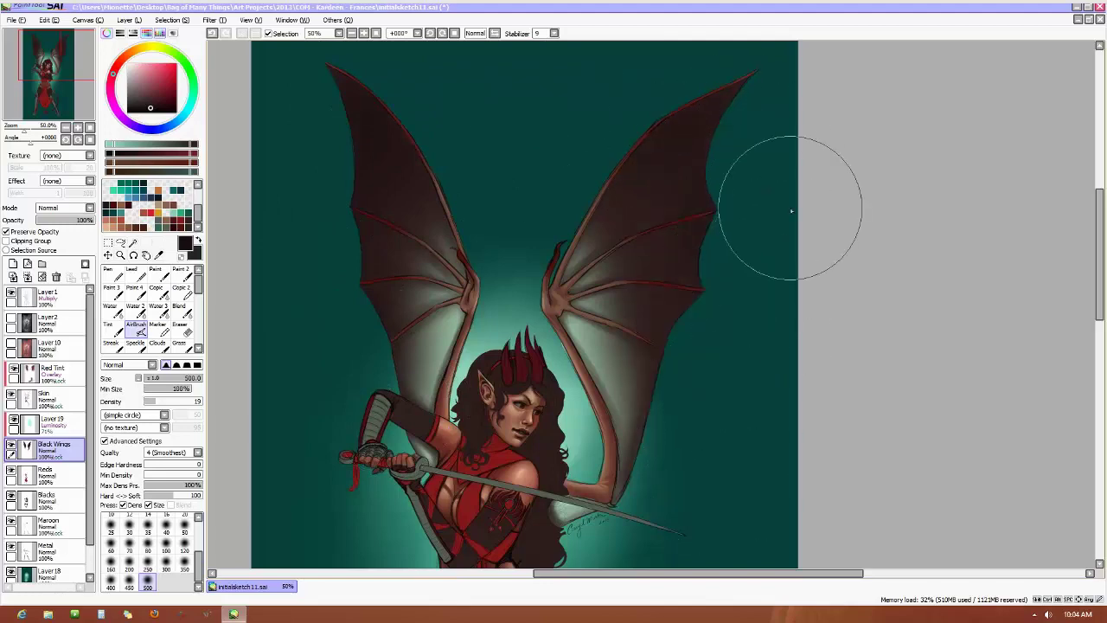
{"action": "scroll", "coordinate": [791, 247], "scroll_direction": "down", "scroll_amount": 3}
{"action": "scroll", "coordinate": [709, 302], "scroll_direction": "up", "scroll_amount": 3}
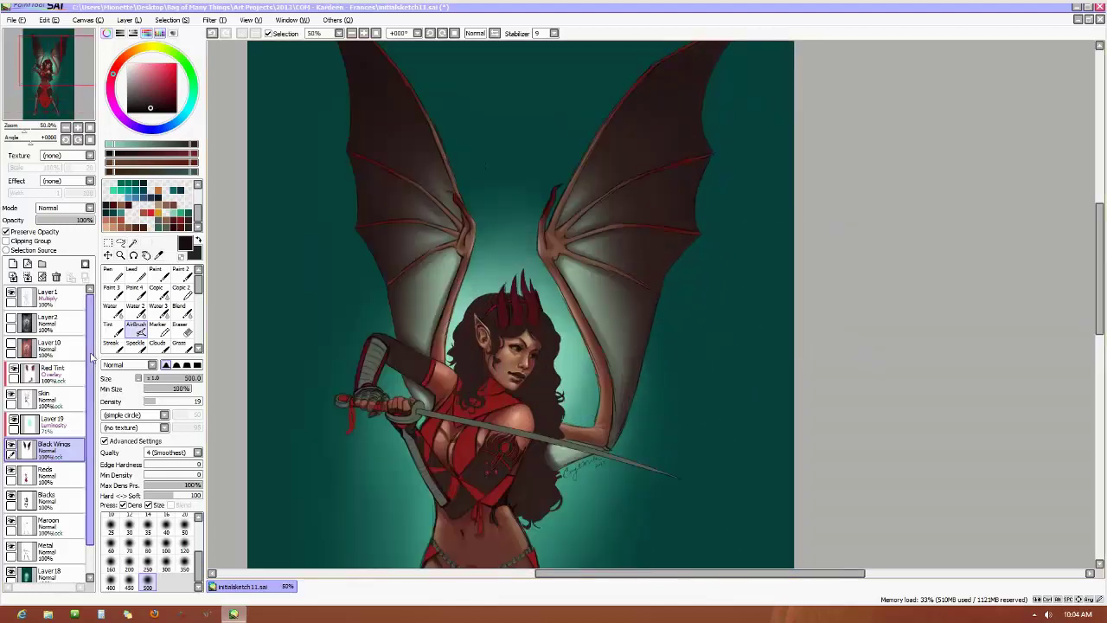
Duplicate the Layer19 glow onto a Normal-mode layer above it, clipped to the Black Wings at 91% opacity
{"action": "left_click", "coordinate": [52, 422]}
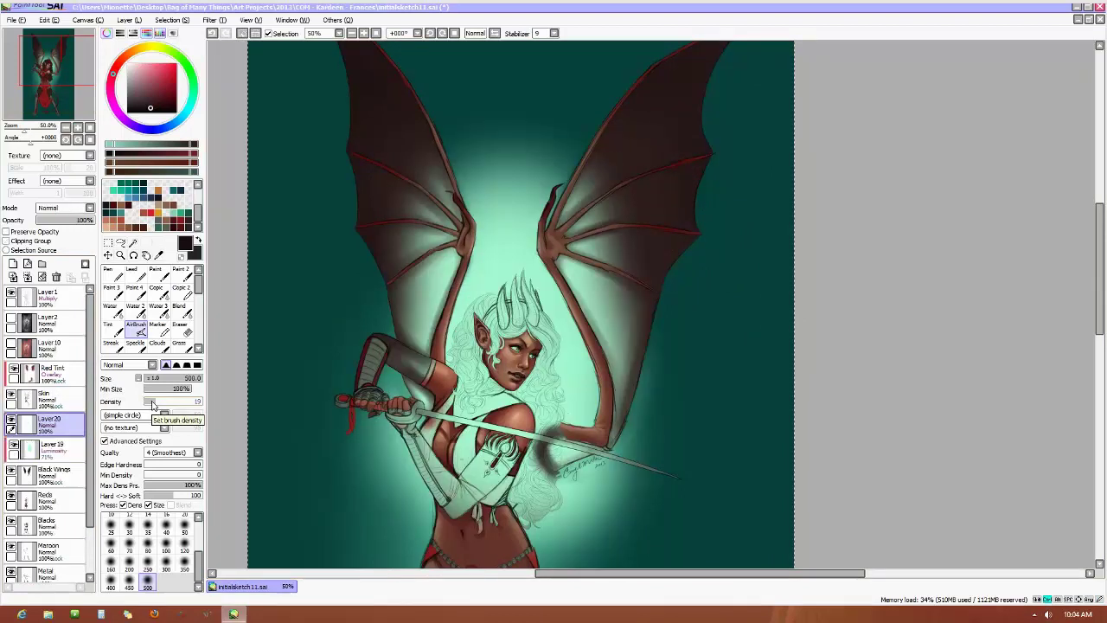
{"action": "left_click", "coordinate": [7, 241]}
{"action": "left_click", "coordinate": [53, 446]}
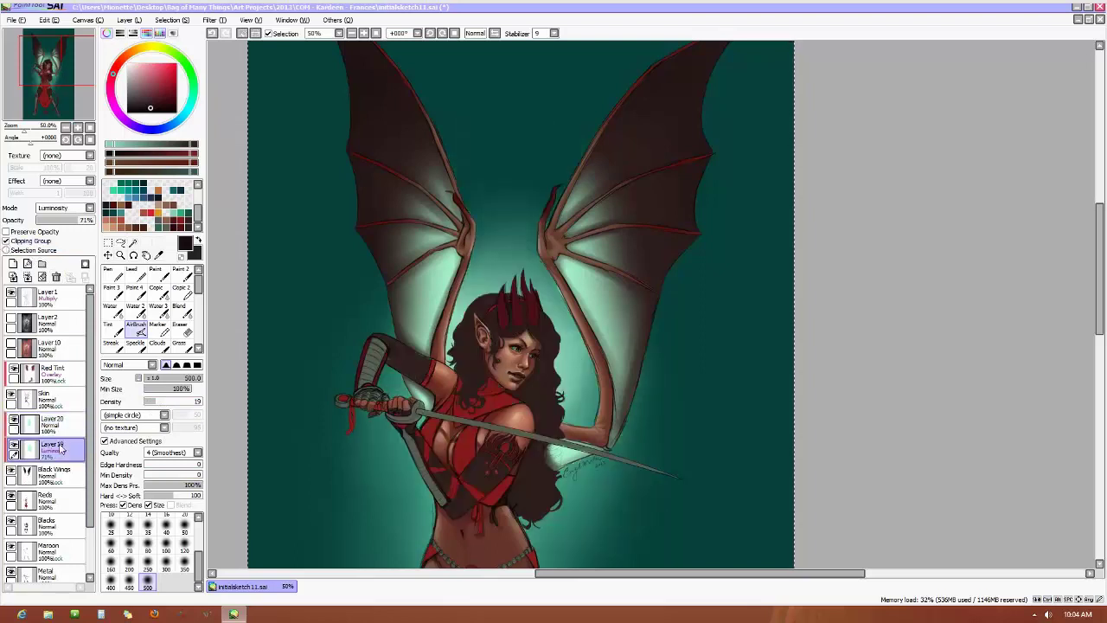
{"action": "left_click", "coordinate": [53, 421]}
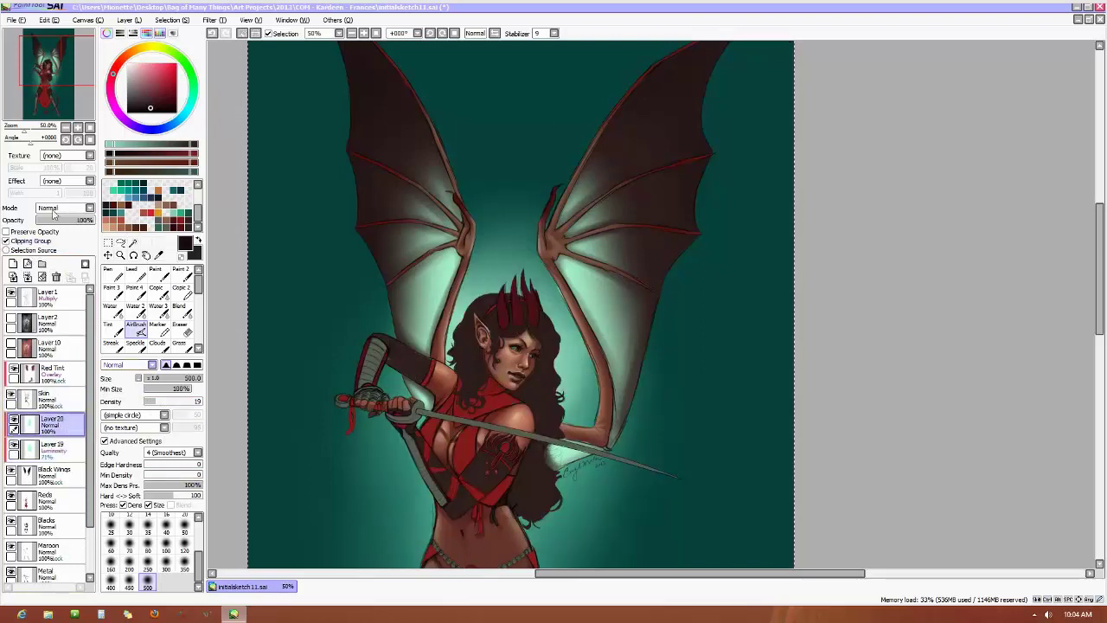
{"action": "mouse_move", "coordinate": [87, 221]}
{"action": "left_mouse_down"}
{"action": "mouse_move", "coordinate": [48, 223]}
{"action": "mouse_move", "coordinate": [90, 223]}
{"action": "left_mouse_up"}
Apply the Hue and Saturation filter to Layer20 with the hue set to +1
{"action": "left_click", "coordinate": [172, 20]}
{"action": "left_click", "coordinate": [222, 33]}
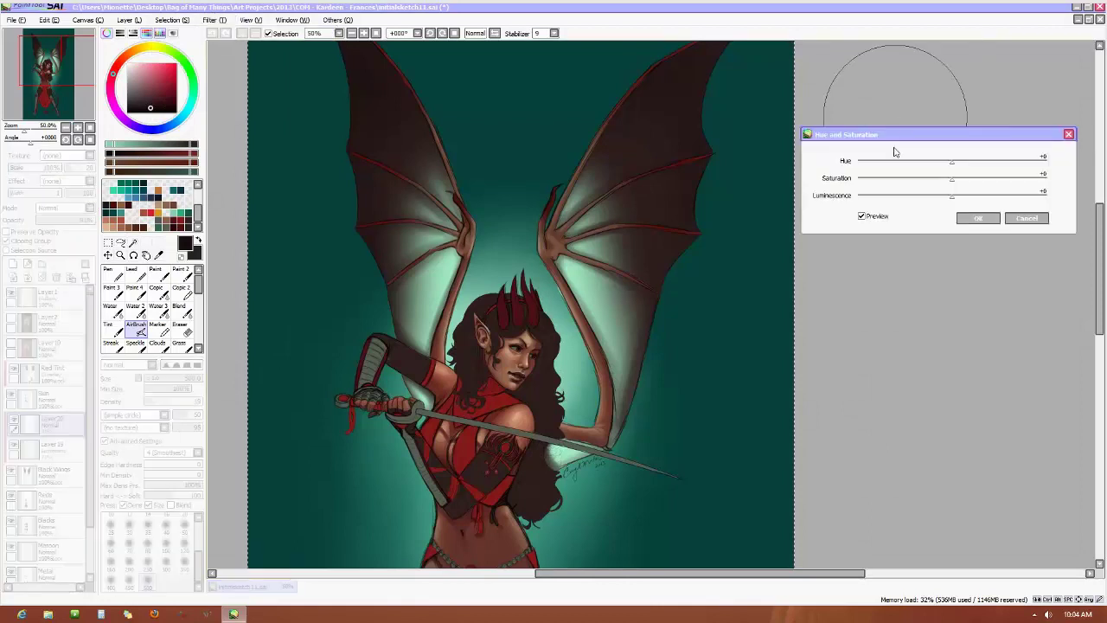
{"action": "mouse_move", "coordinate": [951, 164]}
{"action": "left_mouse_down"}
{"action": "mouse_move", "coordinate": [988, 169]}
{"action": "mouse_move", "coordinate": [946, 176]}
{"action": "left_mouse_up"}
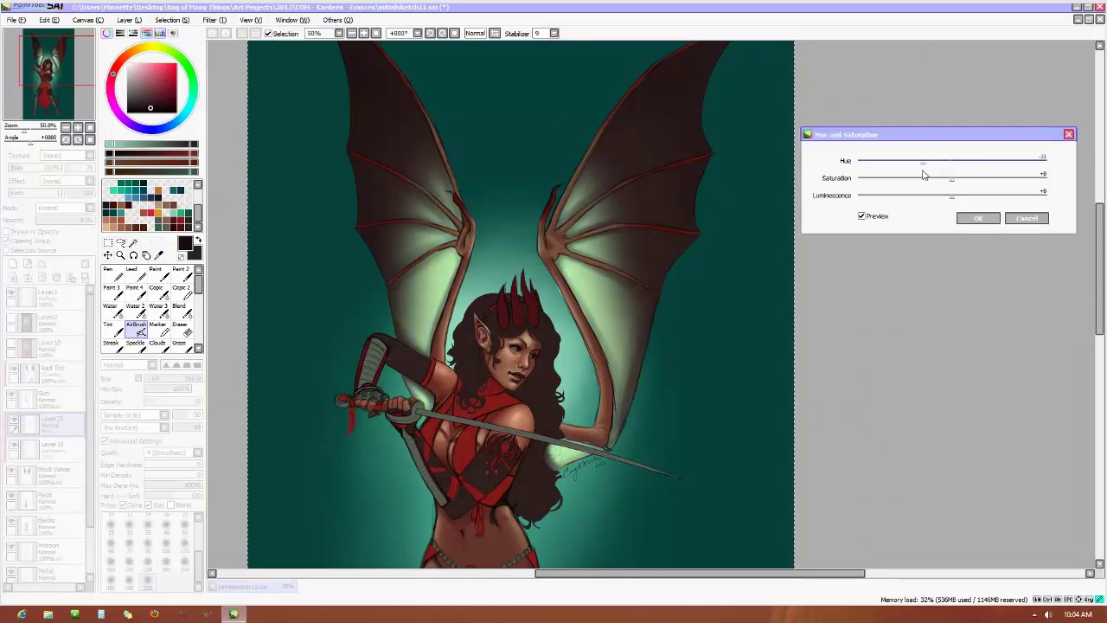
{"action": "left_click_drag", "start_coordinate": [963, 174], "coordinate": [1072, 178]}
{"action": "left_click_drag", "start_coordinate": [918, 179], "coordinate": [956, 176]}
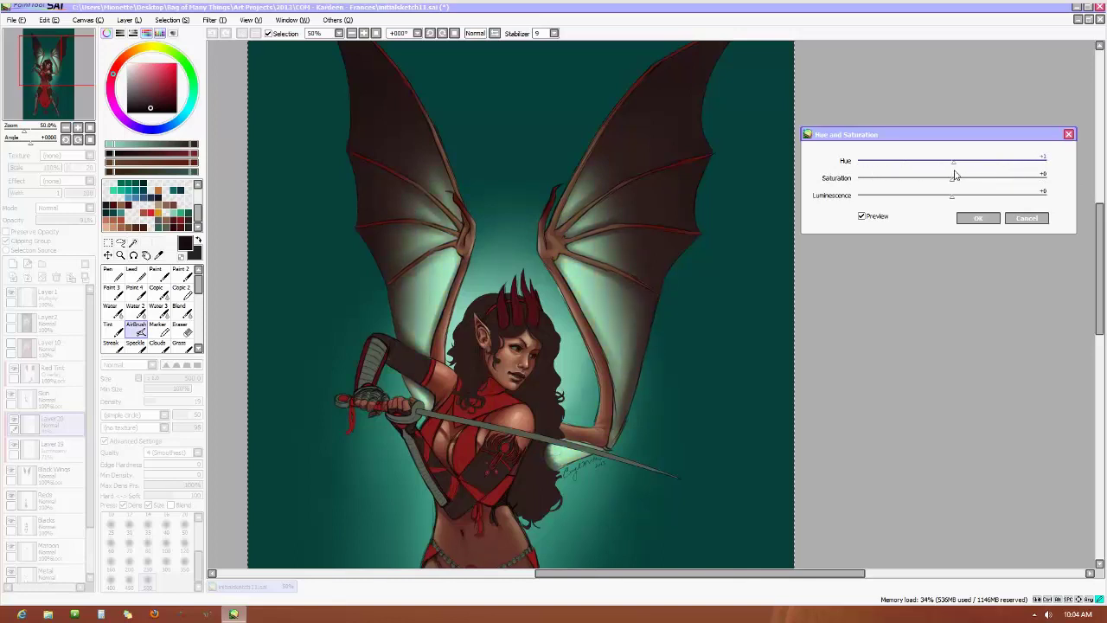
{"action": "left_click", "coordinate": [978, 218]}
Soften the wing glow on Layer20 with the Eraser at size 100 and density 7
{"action": "left_click", "coordinate": [186, 330]}
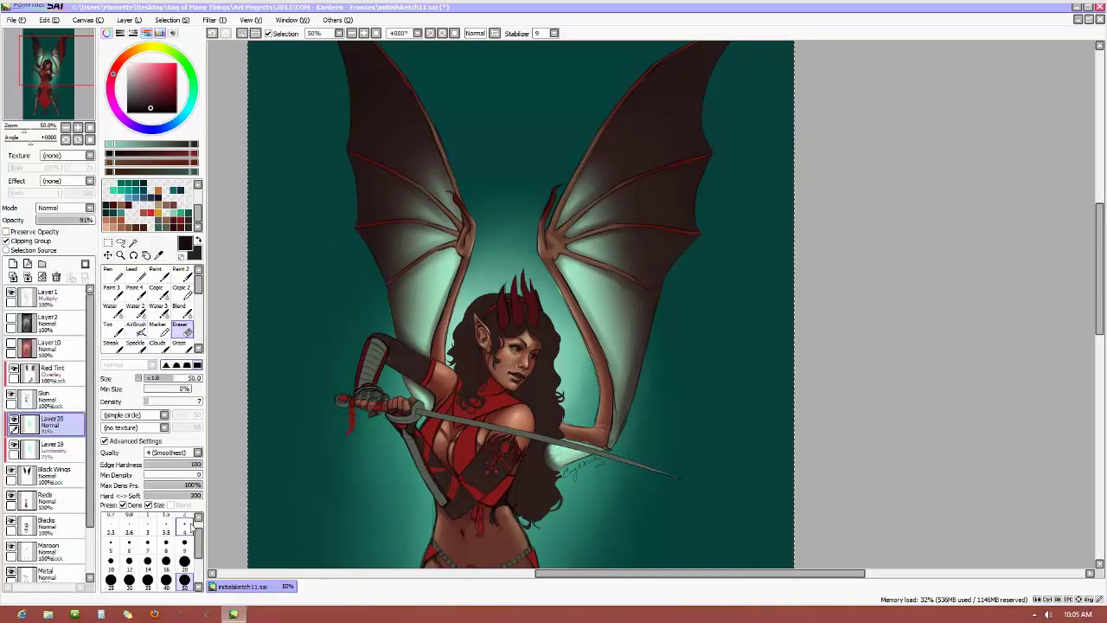
{"action": "left_click", "coordinate": [184, 562]}
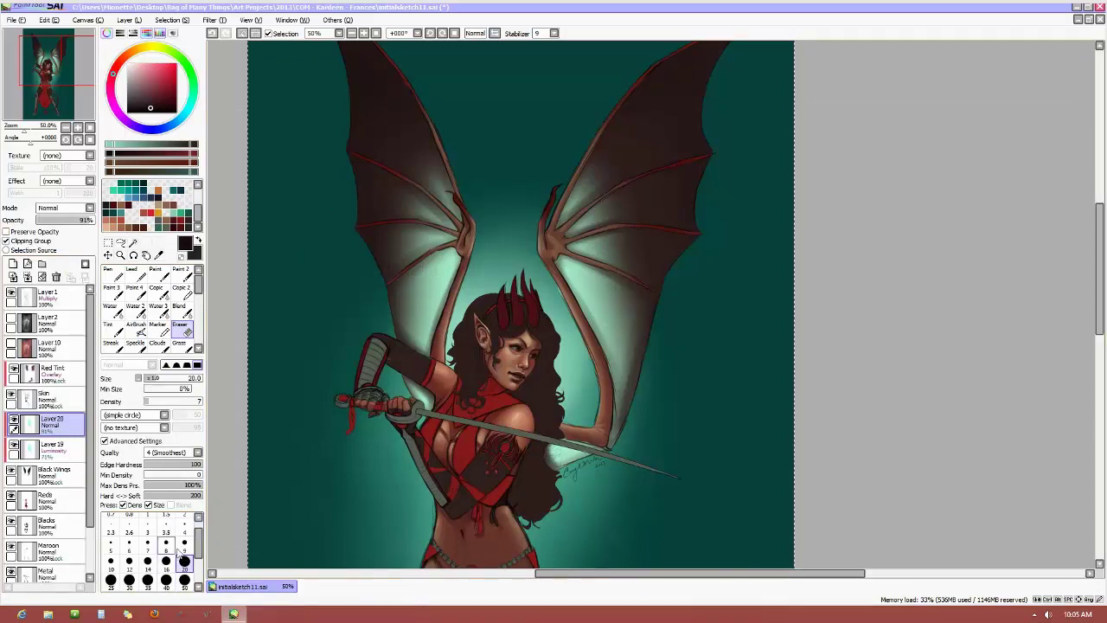
{"action": "left_click", "coordinate": [129, 580]}
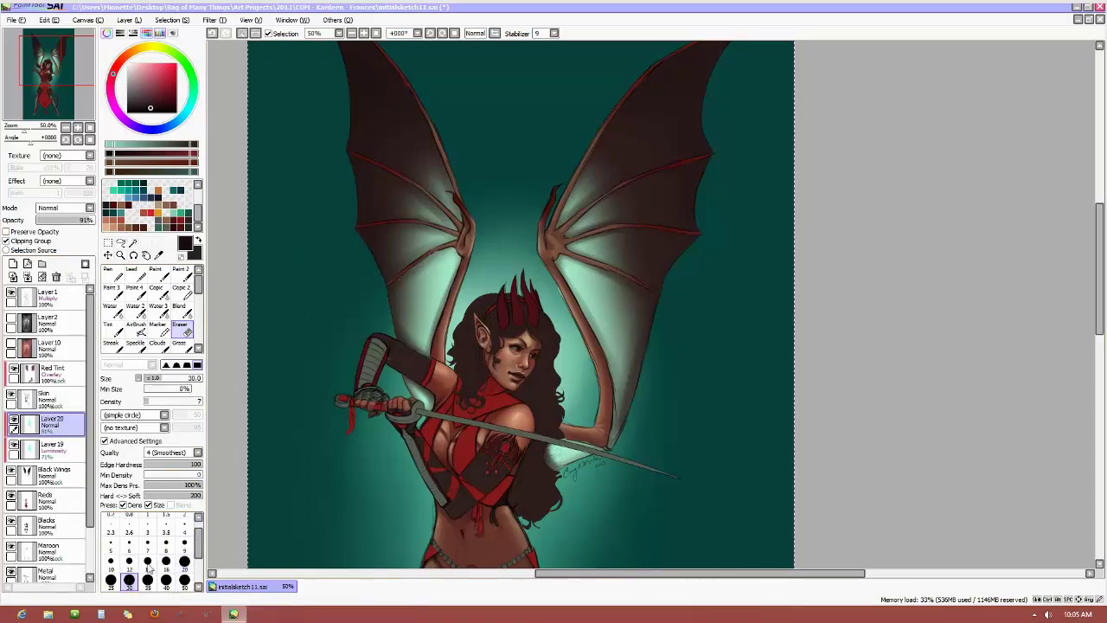
{"action": "left_click", "coordinate": [184, 579]}
{"action": "scroll", "coordinate": [198, 558], "scroll_direction": "down", "scroll_amount": 1}
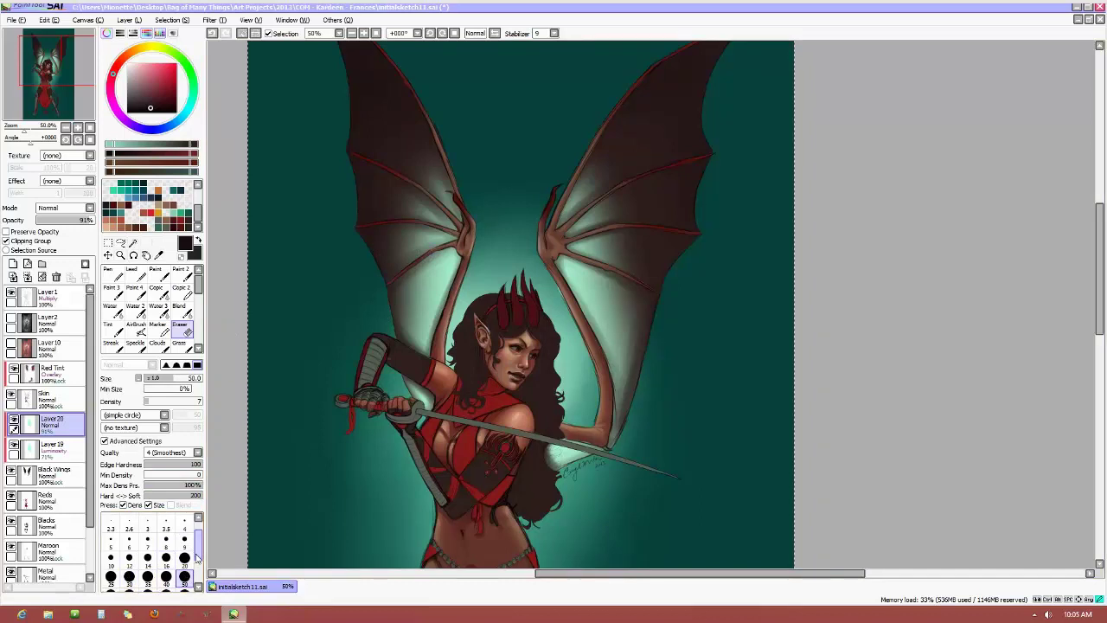
{"action": "scroll", "coordinate": [198, 558], "scroll_direction": "down", "scroll_amount": 2}
{"action": "left_click", "coordinate": [165, 568]}
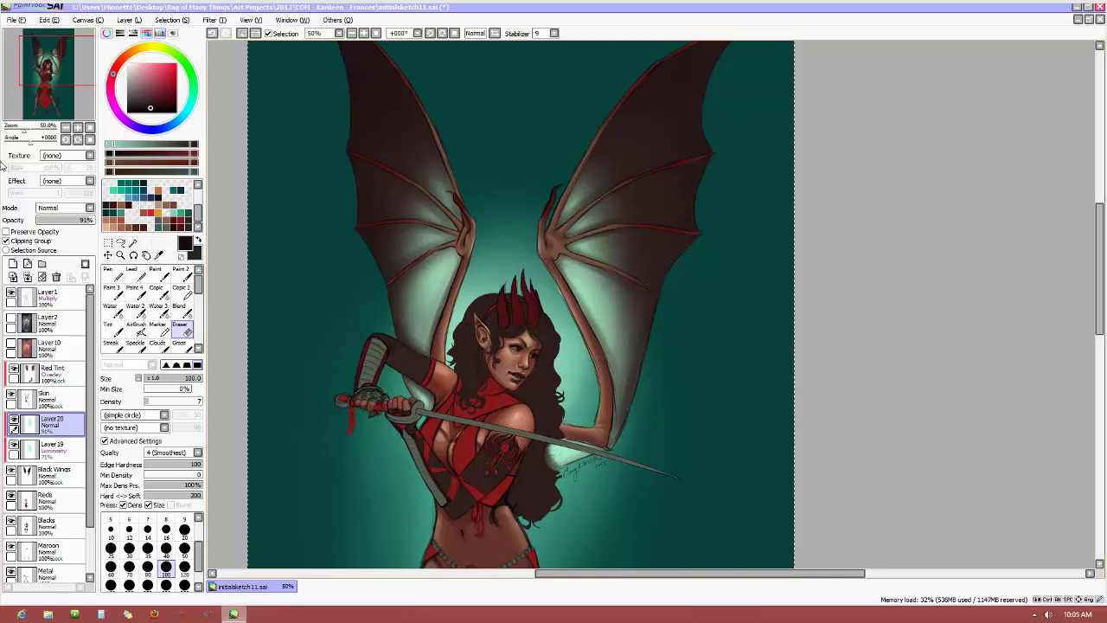
Apply the Hue and Saturation filter to Layer20 with hue +4, saturation +100 and luminescence -19
{"action": "left_click", "coordinate": [215, 19]}
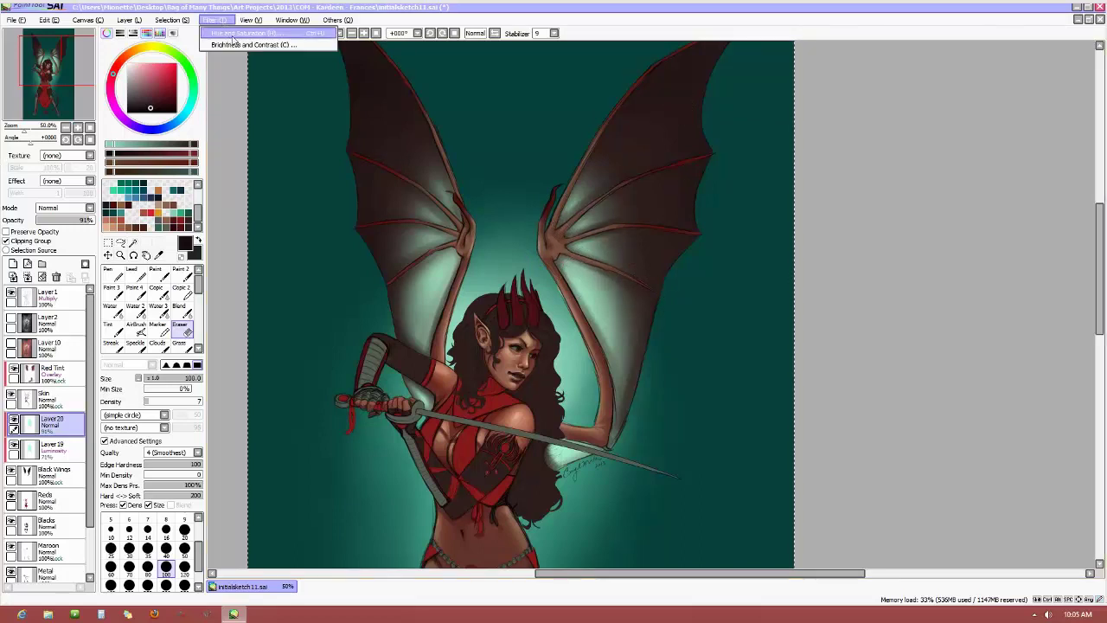
{"action": "left_click", "coordinate": [233, 34]}
{"action": "left_click_drag", "start_coordinate": [954, 179], "coordinate": [1056, 180]}
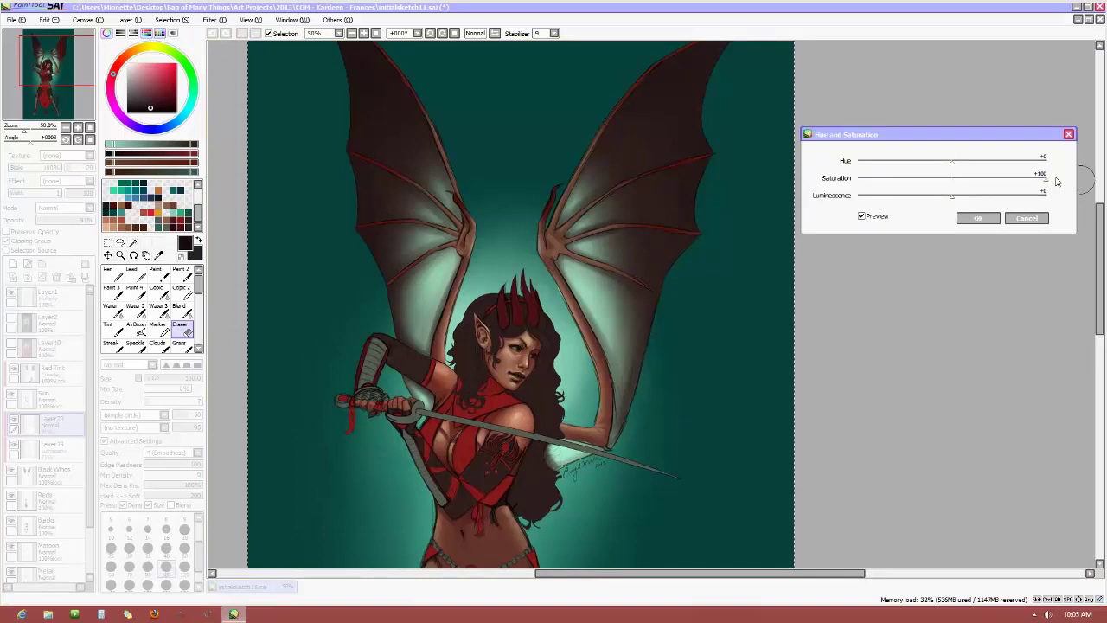
{"action": "mouse_move", "coordinate": [953, 164]}
{"action": "left_mouse_down"}
{"action": "mouse_move", "coordinate": [1020, 170]}
{"action": "mouse_move", "coordinate": [943, 177]}
{"action": "left_mouse_up"}
{"action": "left_click_drag", "start_coordinate": [956, 205], "coordinate": [1054, 203]}
{"action": "left_click_drag", "start_coordinate": [955, 203], "coordinate": [928, 201]}
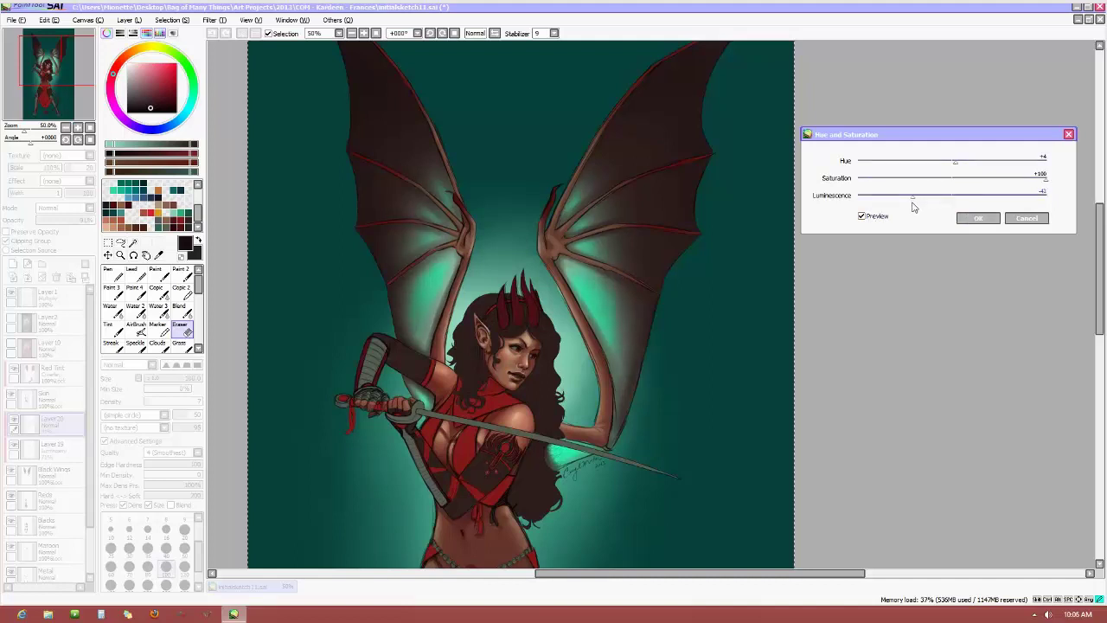
{"action": "left_click_drag", "start_coordinate": [928, 207], "coordinate": [934, 207]}
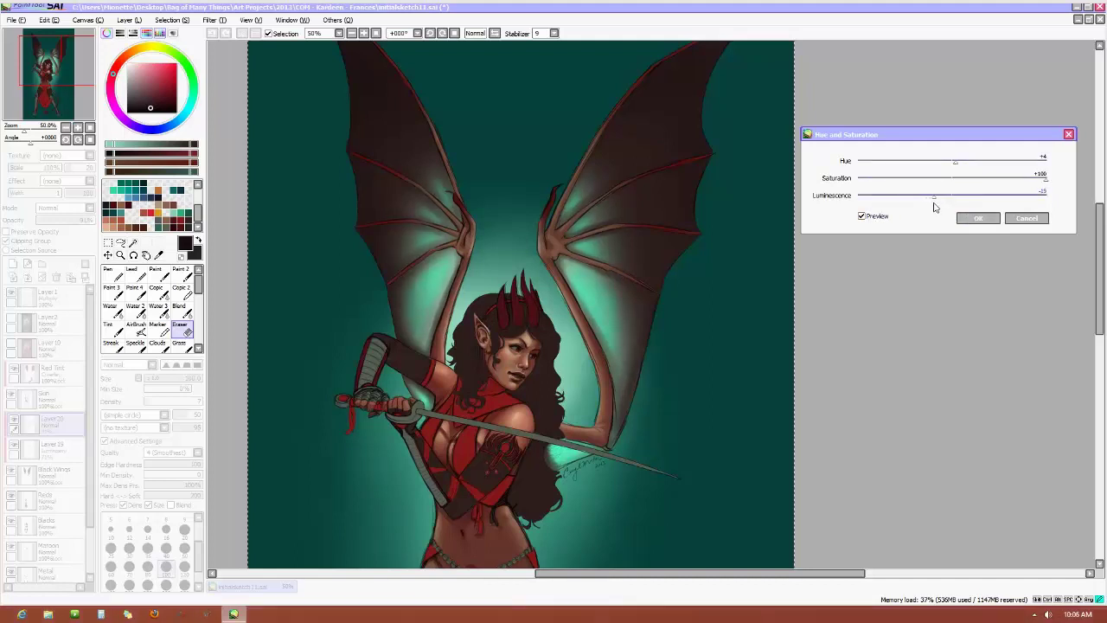
{"action": "left_click", "coordinate": [861, 217]}
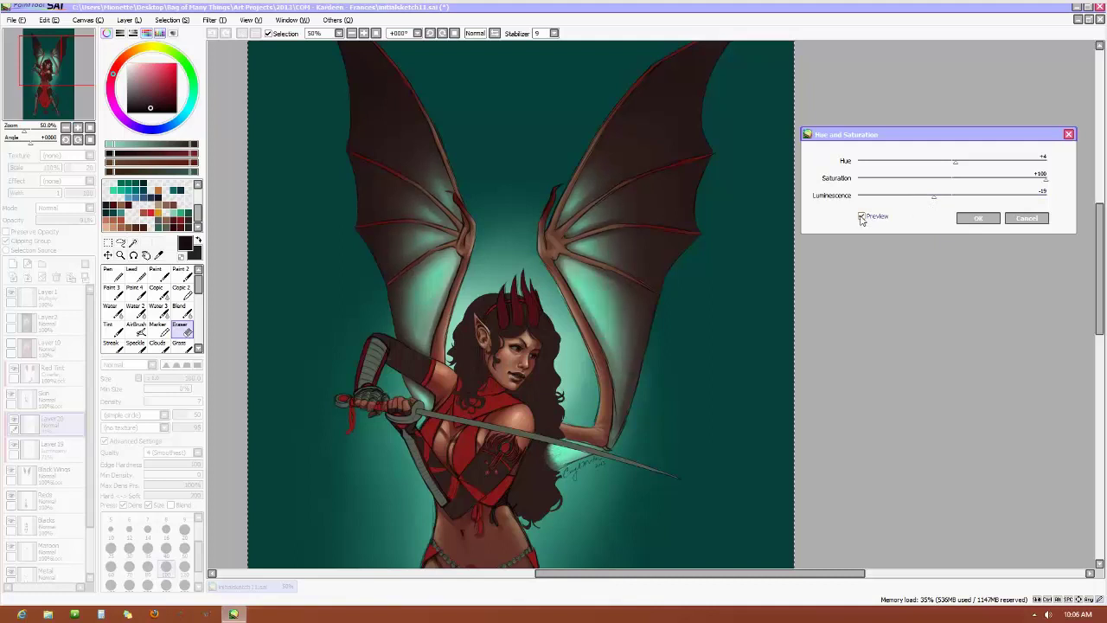
{"action": "left_click", "coordinate": [969, 219]}
Apply the Brightness and Contrast filter to Layer20 with brightness -20, contrast +12 and Color Deepen -48
{"action": "left_click", "coordinate": [215, 20]}
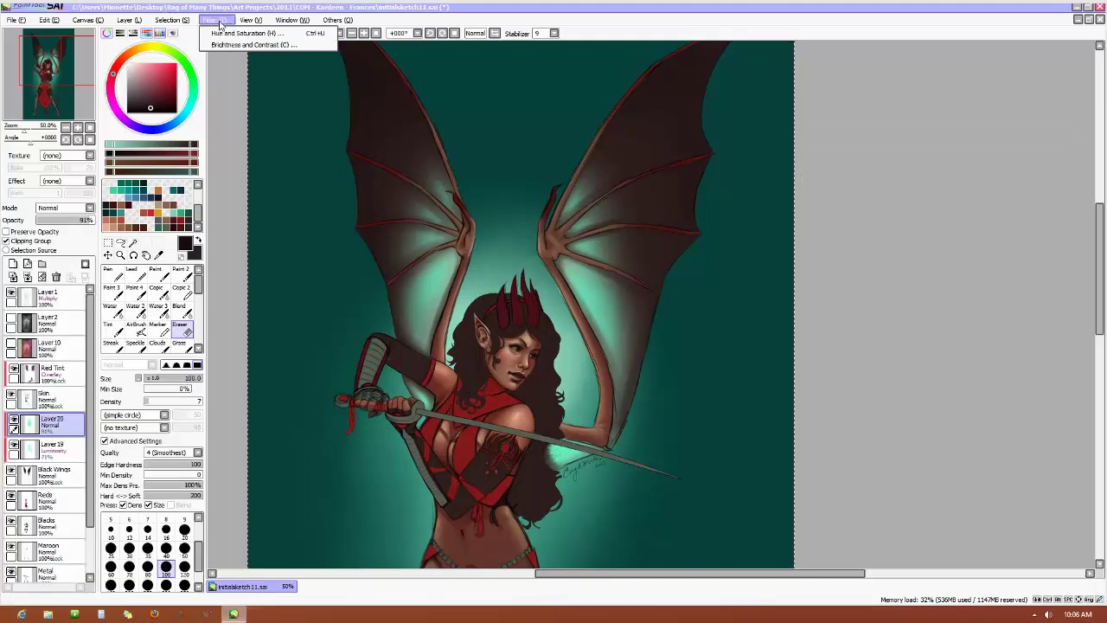
{"action": "left_click", "coordinate": [246, 45]}
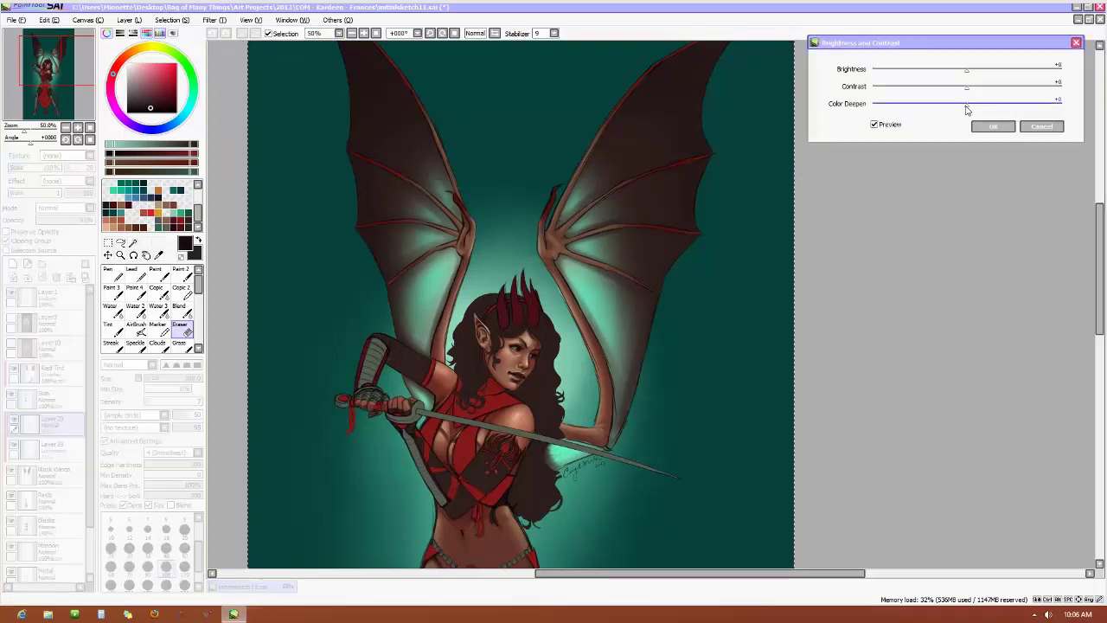
{"action": "left_click_drag", "start_coordinate": [967, 109], "coordinate": [919, 111]}
{"action": "left_click_drag", "start_coordinate": [967, 90], "coordinate": [920, 113]}
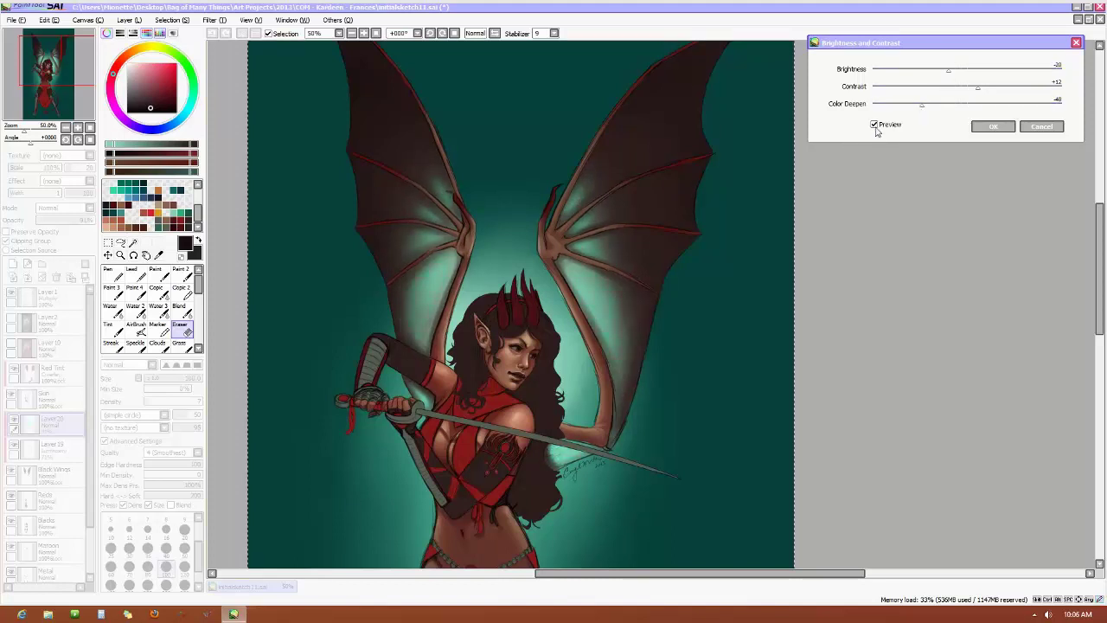
{"action": "left_click", "coordinate": [874, 125]}
{"action": "left_click", "coordinate": [874, 125]}
{"action": "left_click", "coordinate": [875, 125]}
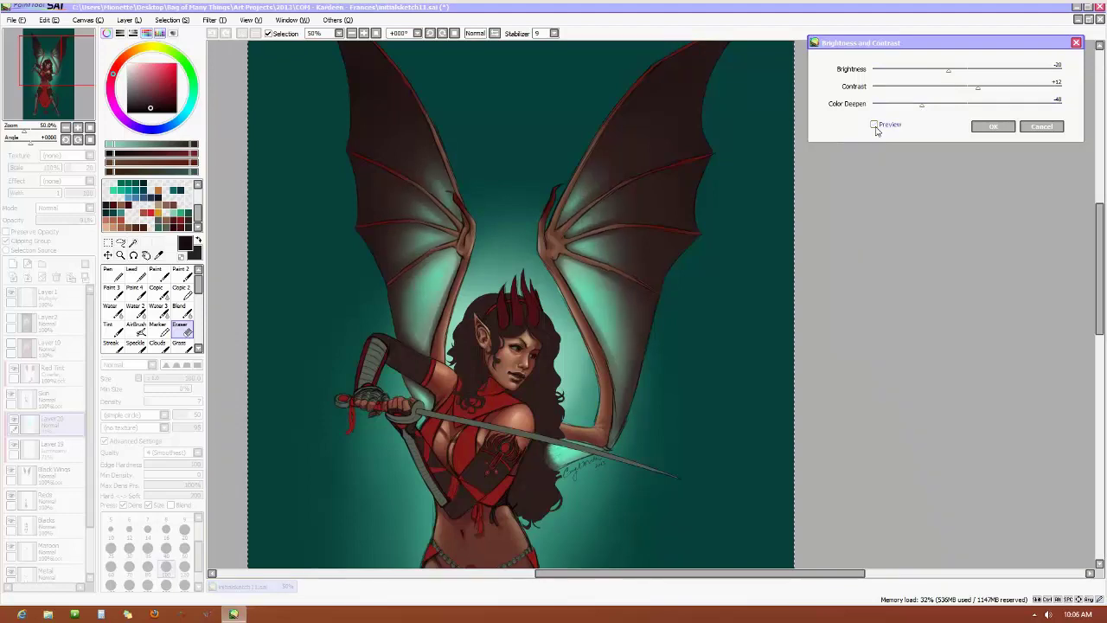
{"action": "left_click", "coordinate": [992, 126]}
Turn off Preserve Opacity on the Black Wings layer and erase the wing area overlapping the hair below the sword, at size 20 and density 100
{"action": "scroll", "coordinate": [860, 311], "scroll_direction": "down", "scroll_amount": 2}
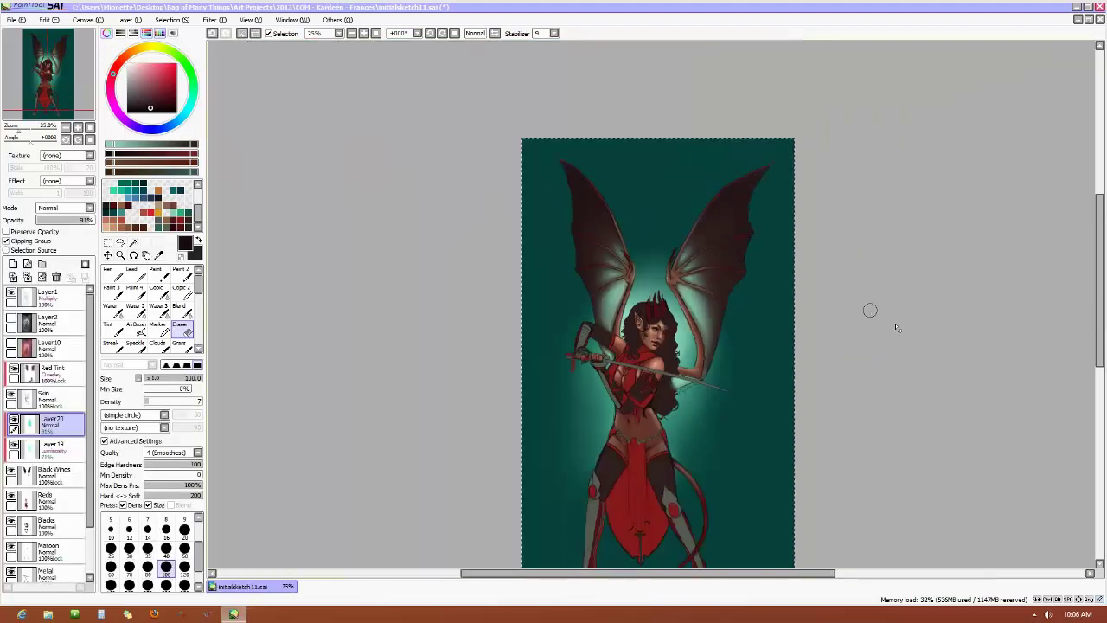
{"action": "scroll", "coordinate": [937, 354], "scroll_direction": "up", "scroll_amount": 1}
{"action": "scroll", "coordinate": [778, 341], "scroll_direction": "up", "scroll_amount": 1}
{"action": "scroll", "coordinate": [760, 406], "scroll_direction": "up", "scroll_amount": 2}
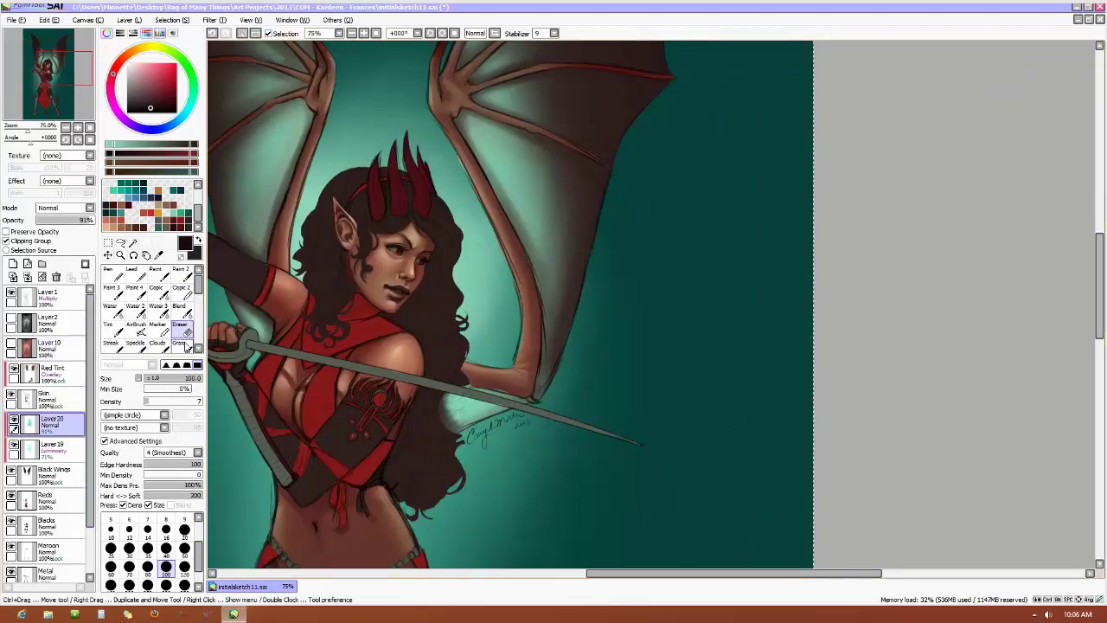
{"action": "left_click", "coordinate": [52, 473]}
{"action": "scroll", "coordinate": [526, 447], "scroll_direction": "up", "scroll_amount": 2}
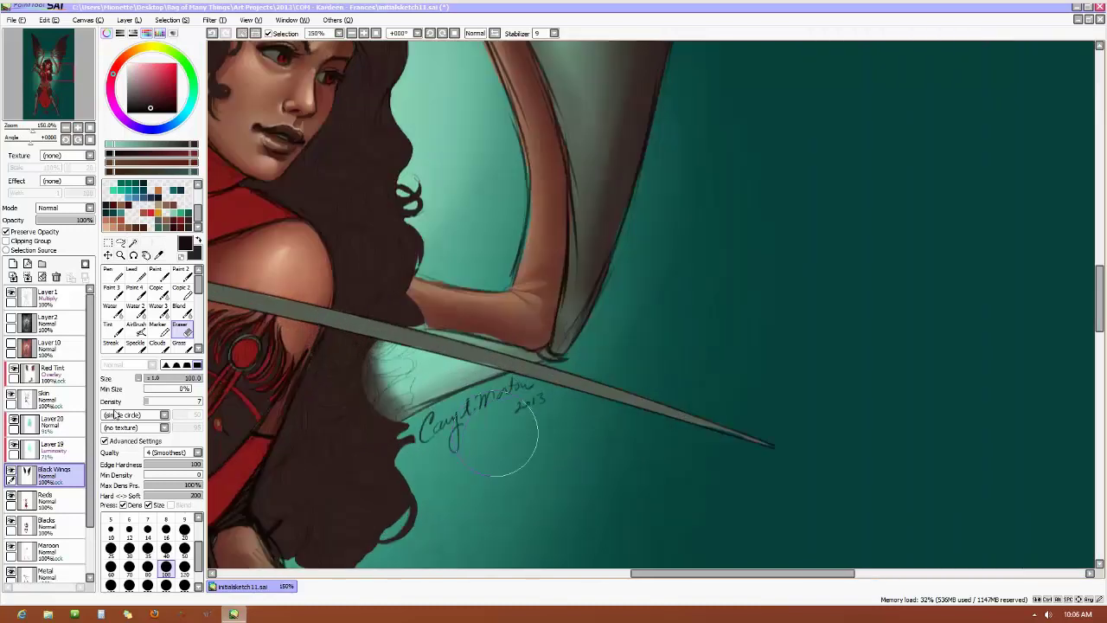
{"action": "left_click", "coordinate": [184, 529]}
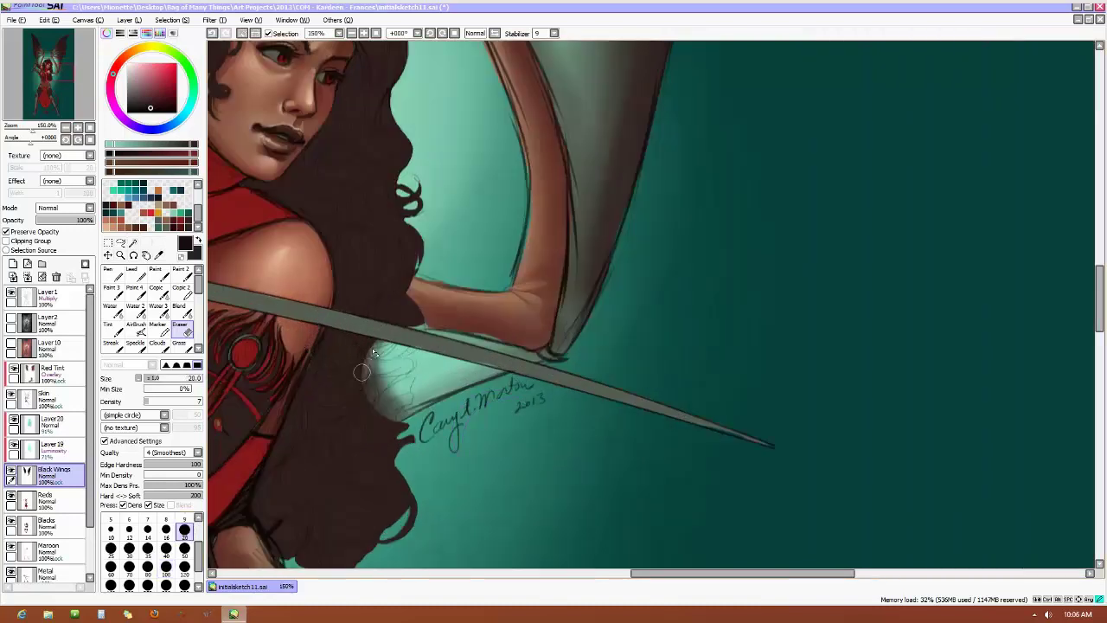
{"action": "left_click", "coordinate": [6, 231]}
{"action": "left_click_drag", "start_coordinate": [173, 402], "coordinate": [204, 401]}
{"action": "mouse_move", "coordinate": [368, 360]}
{"action": "left_mouse_down"}
{"action": "mouse_move", "coordinate": [349, 388]}
{"action": "mouse_move", "coordinate": [362, 363]}
{"action": "mouse_move", "coordinate": [363, 397]}
{"action": "mouse_move", "coordinate": [421, 327]}
{"action": "mouse_move", "coordinate": [400, 364]}
{"action": "left_mouse_up"}
{"action": "left_click", "coordinate": [210, 33]}
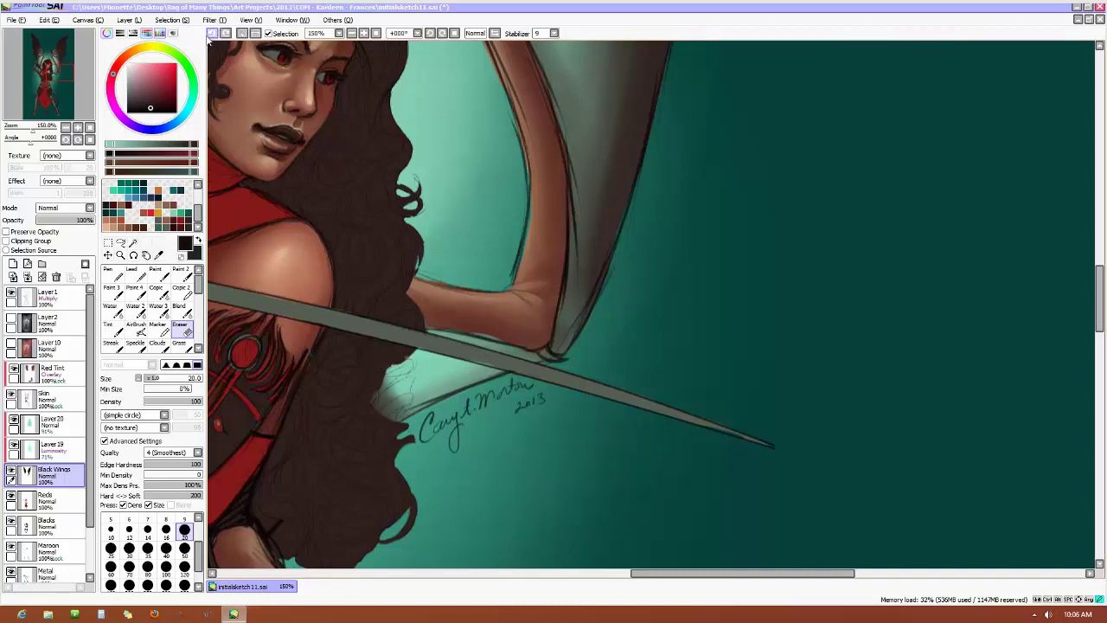
{"action": "left_click_drag", "start_coordinate": [389, 347], "coordinate": [380, 406]}
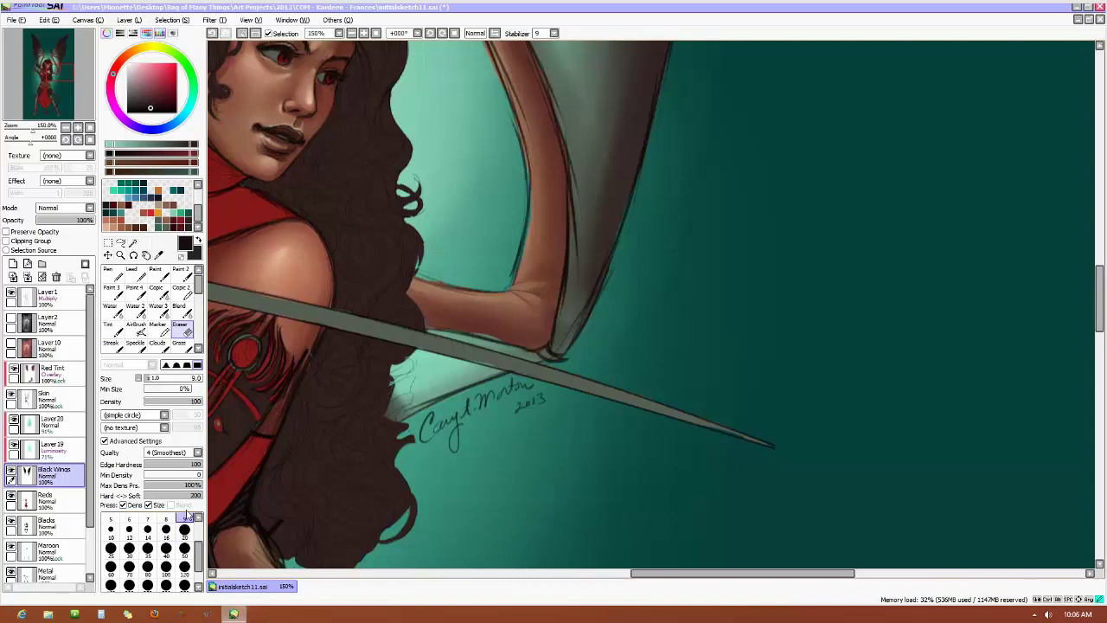
Erase the remaining wing colour around the hair curls at size 9, and check Layer19 and Layer20 by hiding and reshowing each
{"action": "left_click", "coordinate": [184, 523]}
{"action": "mouse_move", "coordinate": [407, 365]}
{"action": "left_mouse_down"}
{"action": "mouse_move", "coordinate": [385, 381]}
{"action": "mouse_move", "coordinate": [410, 383]}
{"action": "mouse_move", "coordinate": [395, 396]}
{"action": "mouse_move", "coordinate": [405, 397]}
{"action": "left_mouse_up"}
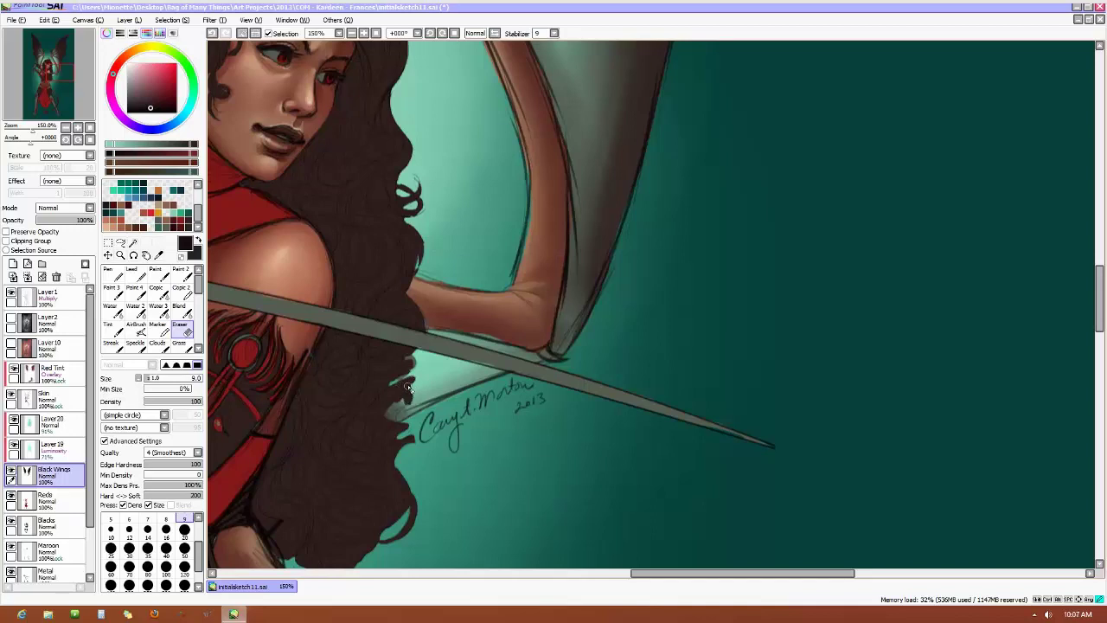
{"action": "mouse_move", "coordinate": [402, 405]}
{"action": "left_mouse_down"}
{"action": "mouse_move", "coordinate": [394, 423]}
{"action": "mouse_move", "coordinate": [391, 397]}
{"action": "left_mouse_up"}
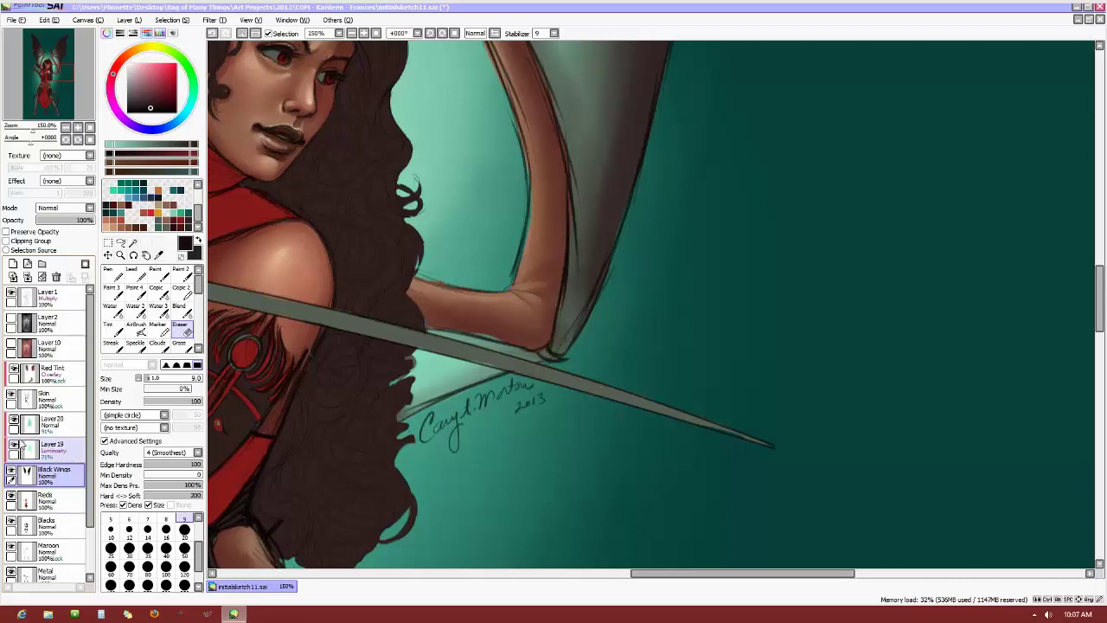
{"action": "left_click", "coordinate": [13, 446]}
{"action": "left_click", "coordinate": [13, 446]}
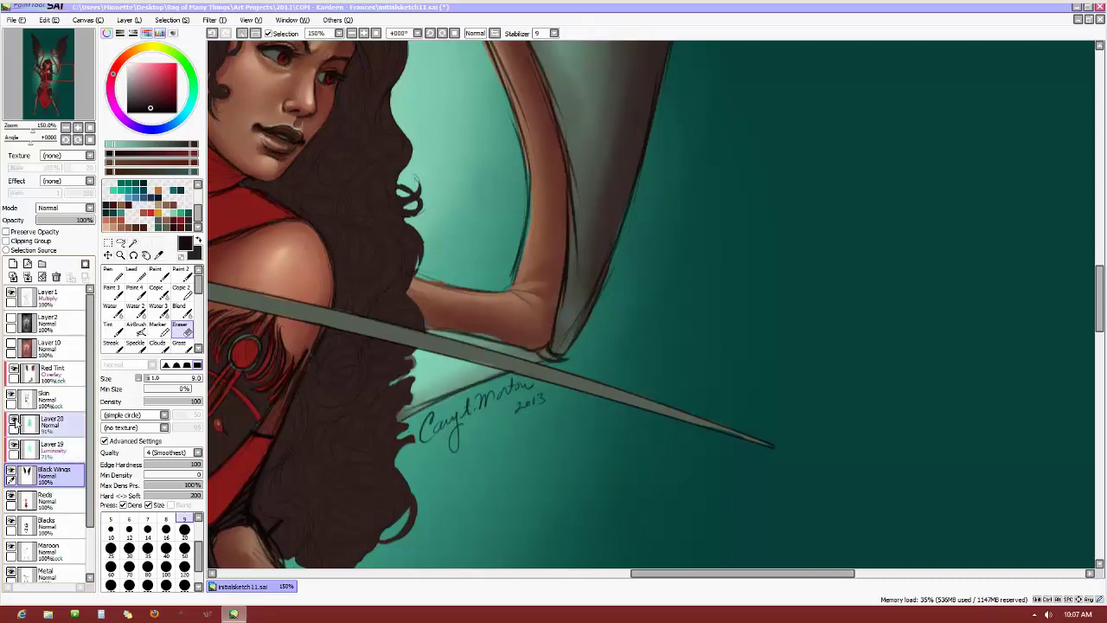
{"action": "left_click", "coordinate": [13, 422]}
{"action": "left_click", "coordinate": [13, 421]}
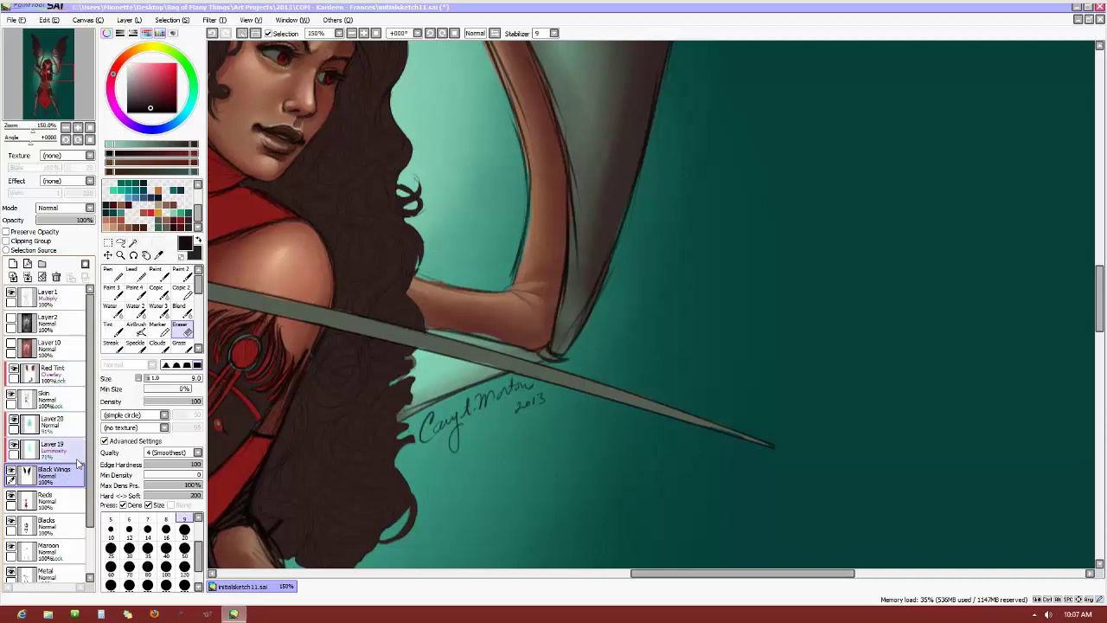
Touch up the hair edge below the sword on the Blacks layer with a dark brown Pen at size 2
{"action": "left_click", "coordinate": [65, 527]}
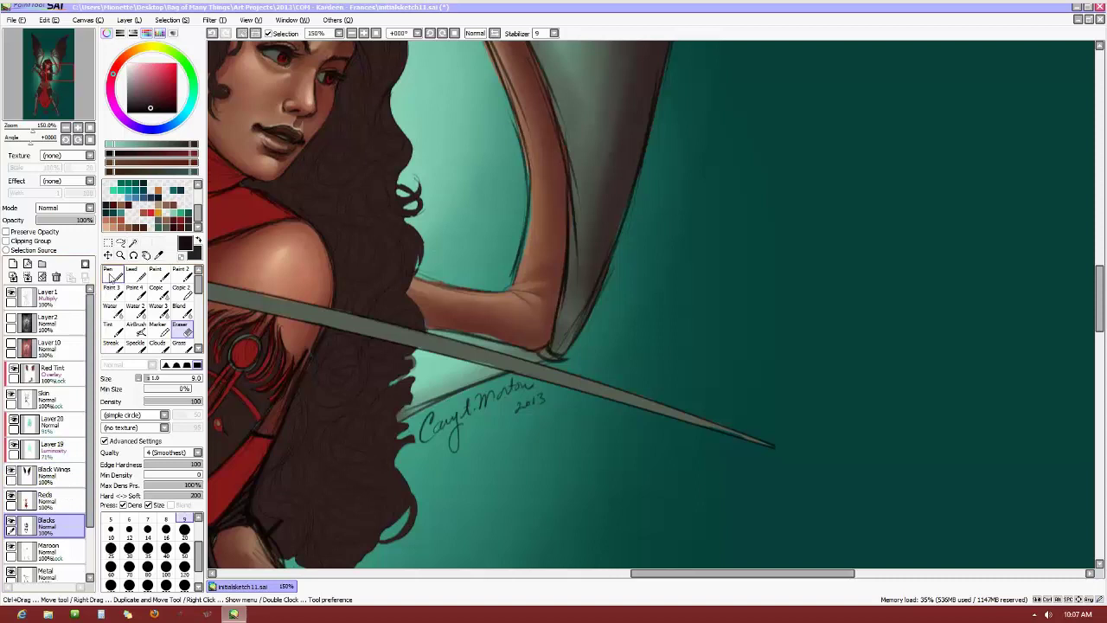
{"action": "left_click", "coordinate": [111, 276]}
{"action": "left_click", "coordinate": [191, 216]}
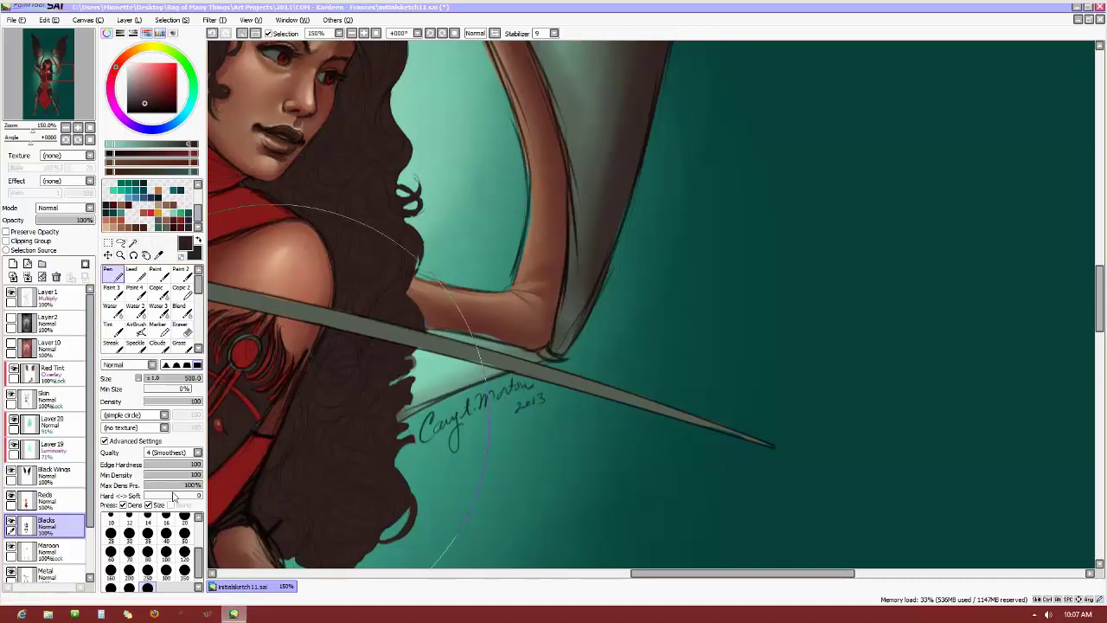
{"action": "scroll", "coordinate": [183, 529], "scroll_direction": "up", "scroll_amount": 3}
{"action": "left_click", "coordinate": [183, 527]}
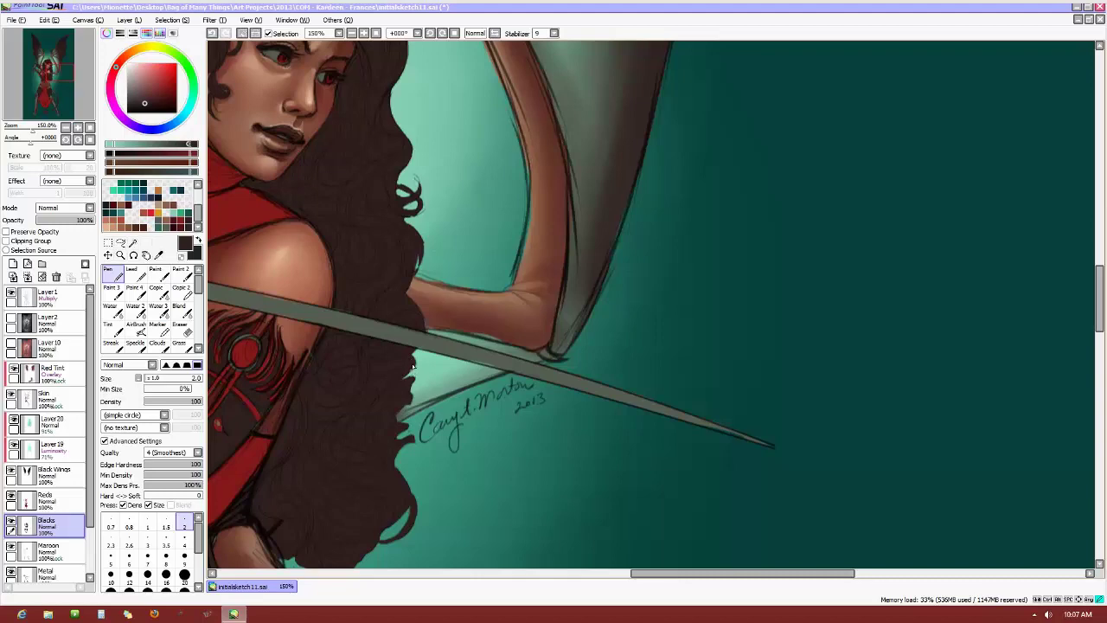
Turn off Preserve Opacity on the Skin layer and touch up the wing arm beside the sword with a sampled brown Pen at size 2
{"action": "scroll", "coordinate": [371, 307], "scroll_direction": "down", "scroll_amount": 4}
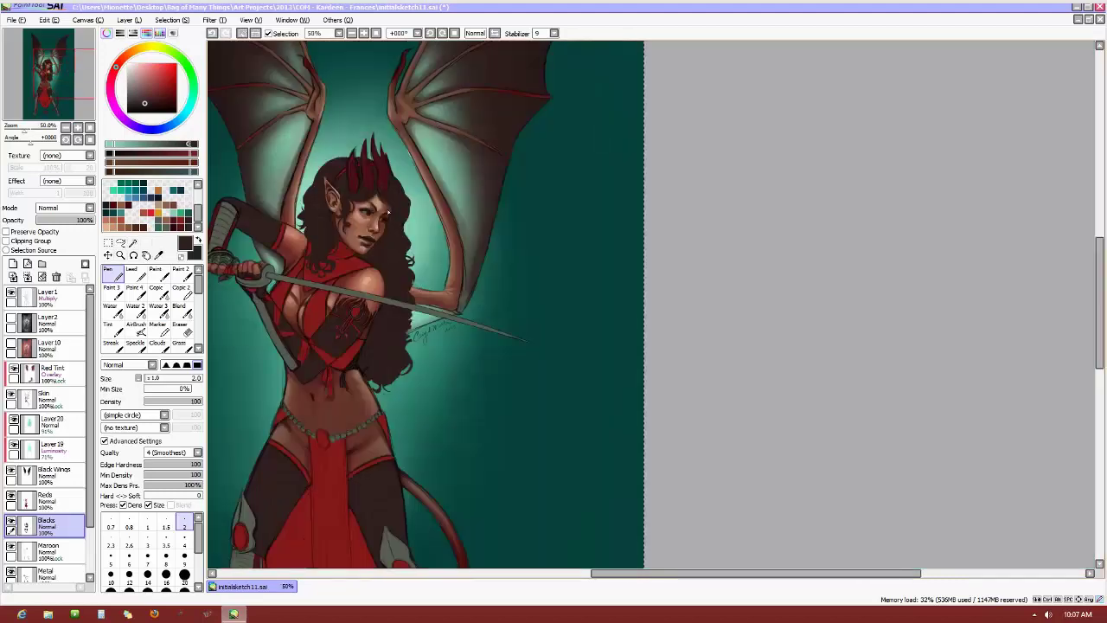
{"action": "scroll", "coordinate": [342, 160], "scroll_direction": "up", "scroll_amount": 1}
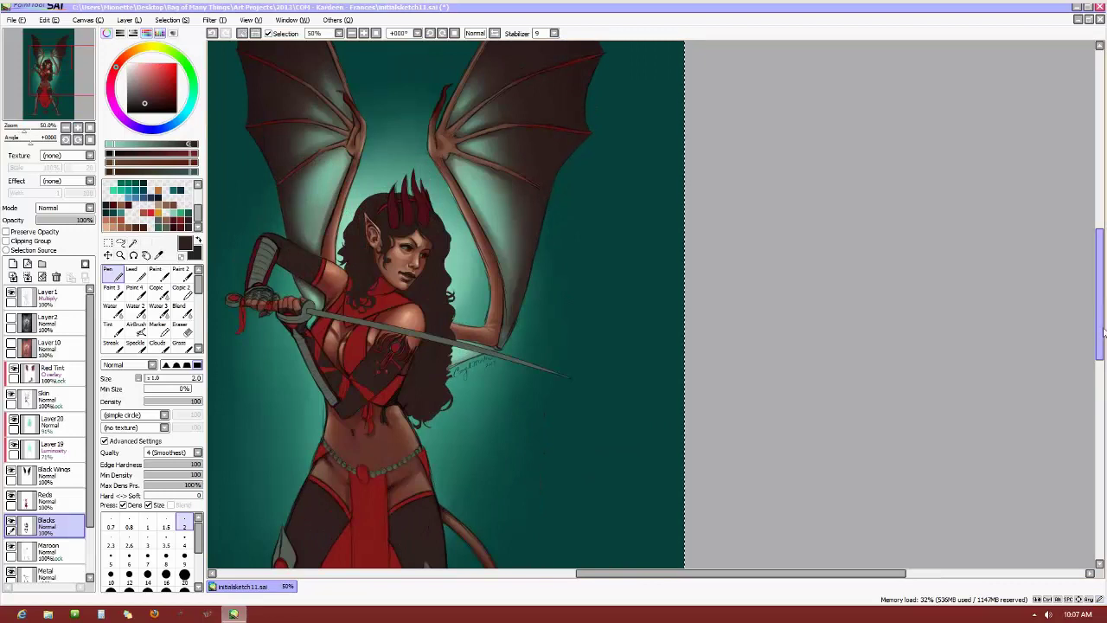
{"action": "scroll", "coordinate": [555, 354], "scroll_direction": "up", "scroll_amount": 3}
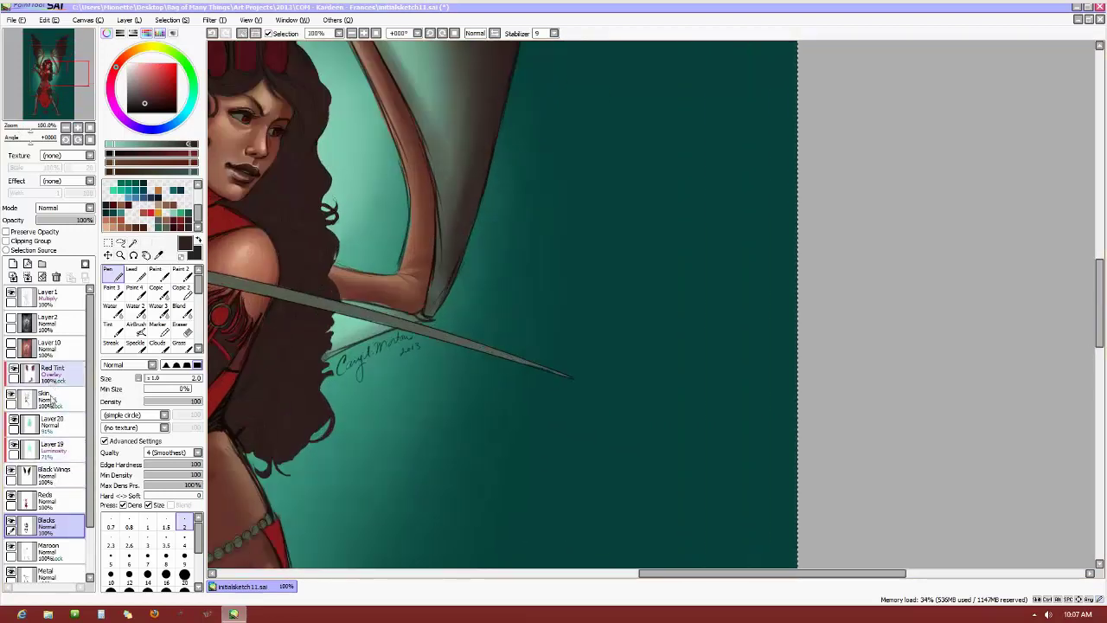
{"action": "scroll", "coordinate": [400, 324], "scroll_direction": "up", "scroll_amount": 1}
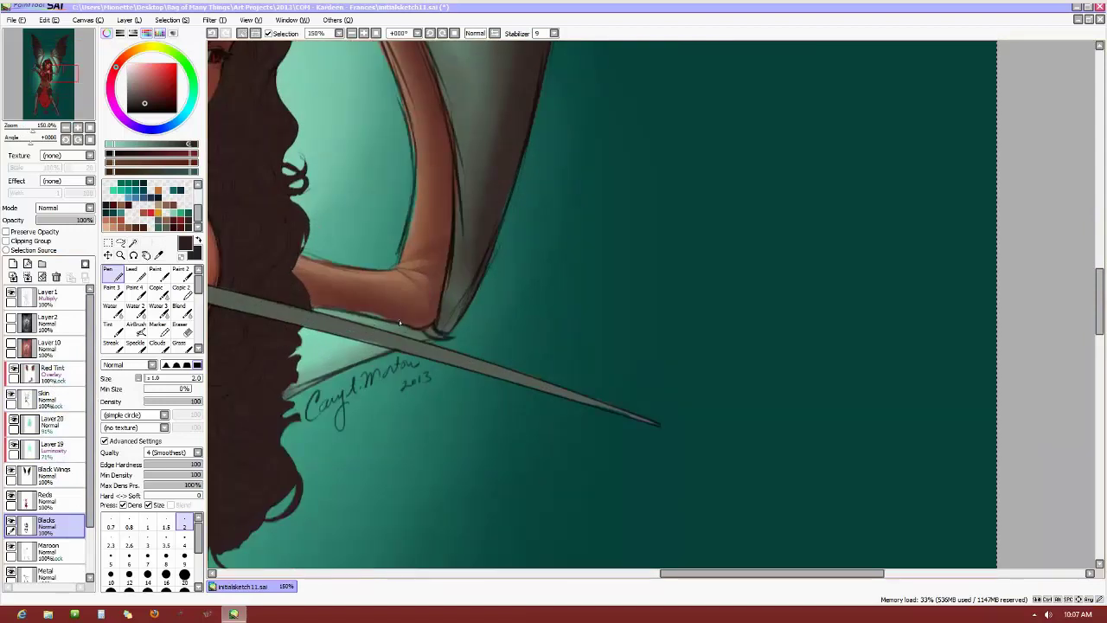
{"action": "left_click", "coordinate": [399, 324], "text": "alt"}
{"action": "left_click", "coordinate": [45, 398]}
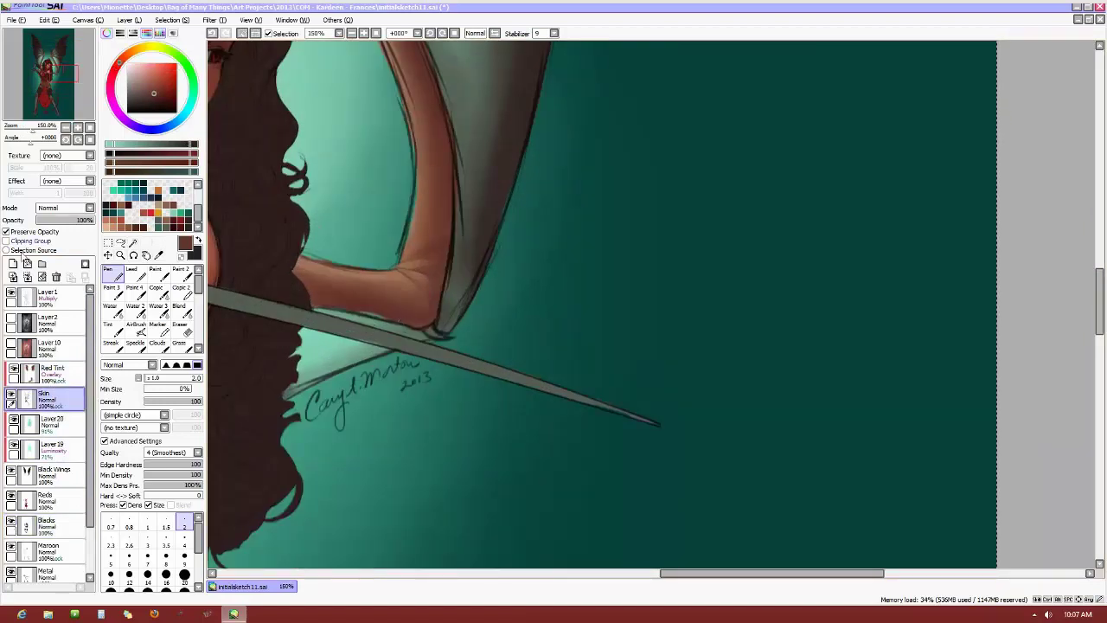
{"action": "left_click", "coordinate": [7, 232]}
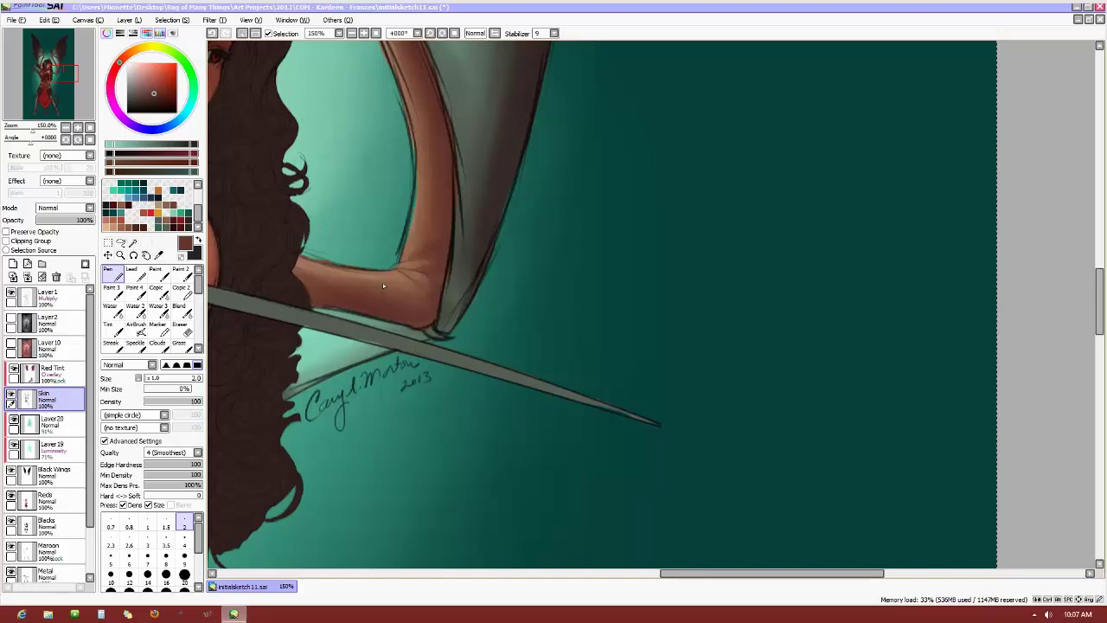
{"action": "scroll", "coordinate": [383, 285], "scroll_direction": "down", "scroll_amount": 5}
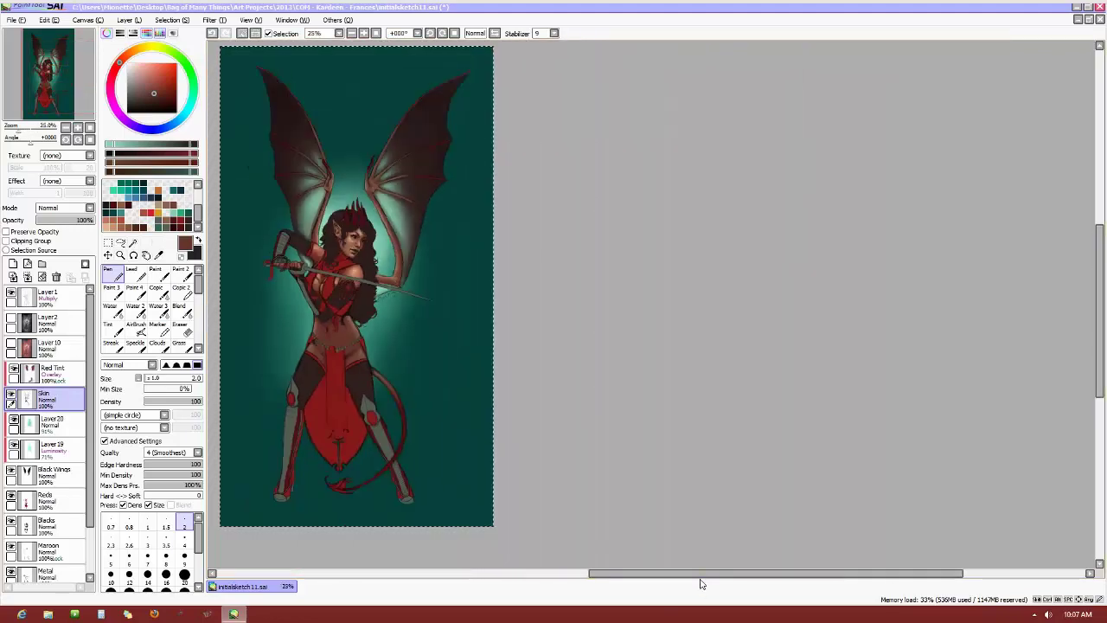
{"action": "left_click_drag", "start_coordinate": [700, 573], "coordinate": [613, 573]}
{"action": "scroll", "coordinate": [597, 229], "scroll_direction": "down", "scroll_amount": 1}
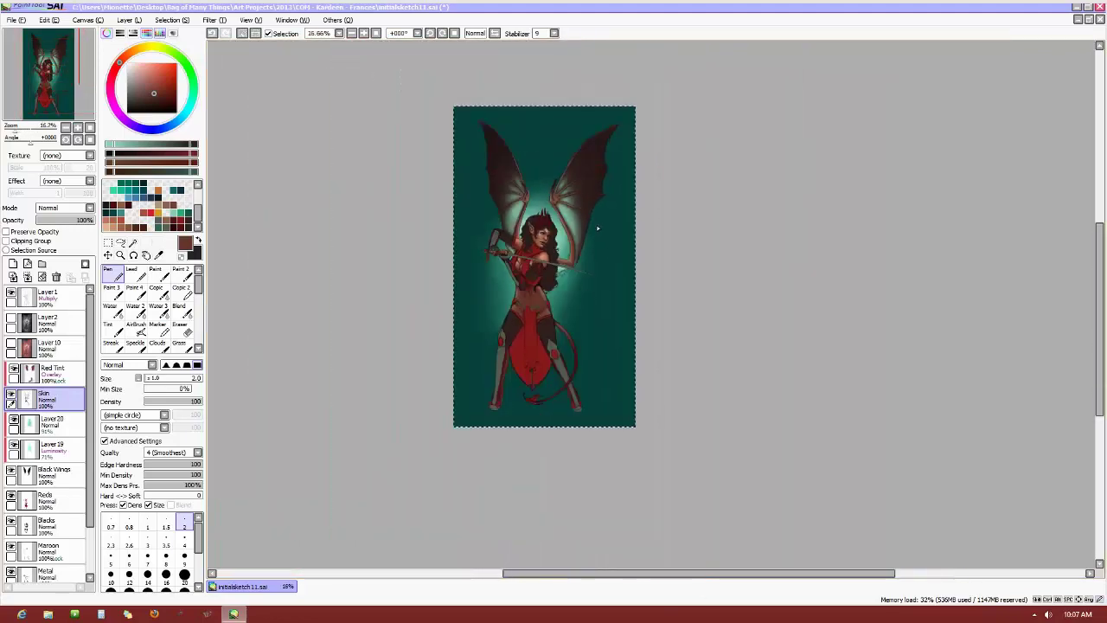
Compare the wing glow with Layer19 and Layer20 each hidden and shown again
{"action": "scroll", "coordinate": [597, 229], "scroll_direction": "up", "scroll_amount": 1}
{"action": "mouse_move", "coordinate": [1097, 289]}
{"action": "left_mouse_down"}
{"action": "mouse_move", "coordinate": [1096, 256]}
{"action": "mouse_move", "coordinate": [1096, 270]}
{"action": "left_mouse_up"}
{"action": "scroll", "coordinate": [655, 364], "scroll_direction": "up", "scroll_amount": 1}
{"action": "left_click", "coordinate": [13, 422]}
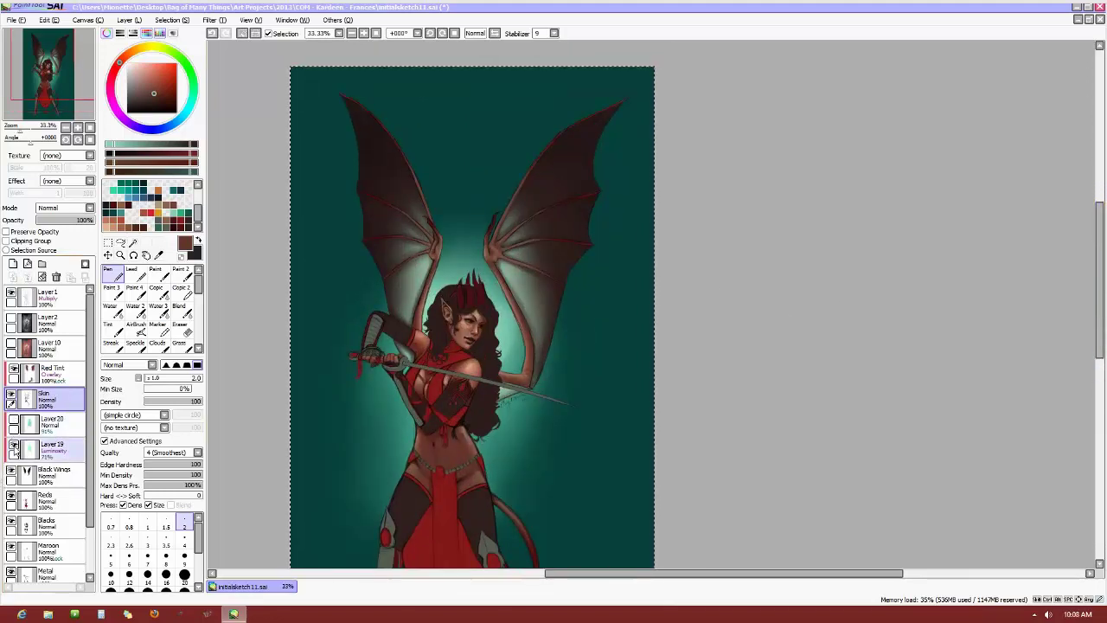
{"action": "left_click", "coordinate": [14, 450]}
{"action": "left_click", "coordinate": [14, 422]}
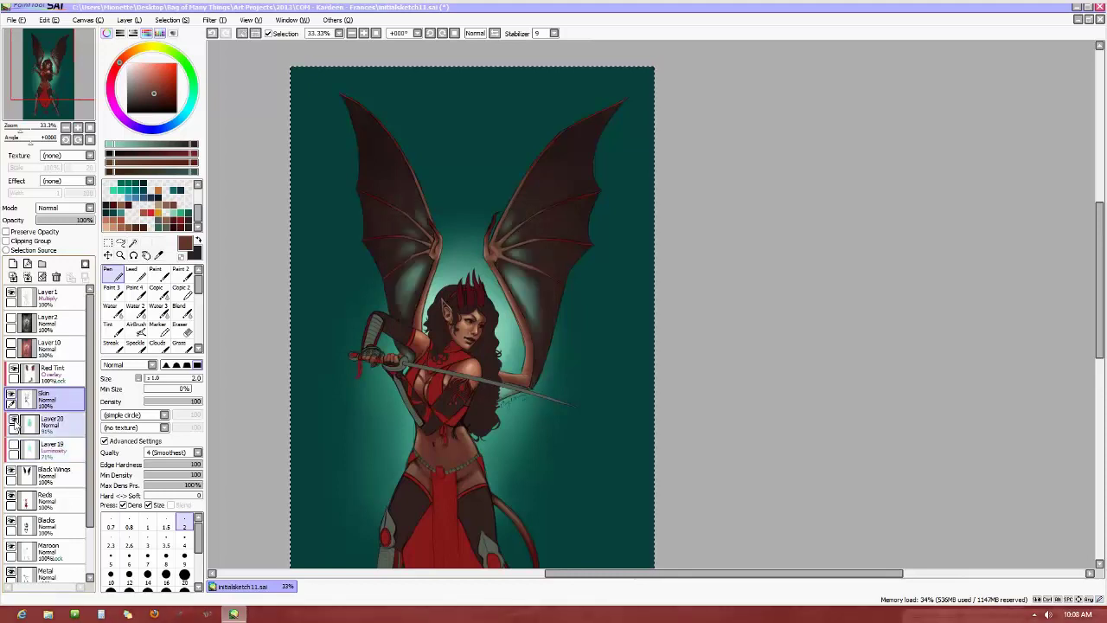
{"action": "left_click", "coordinate": [14, 422]}
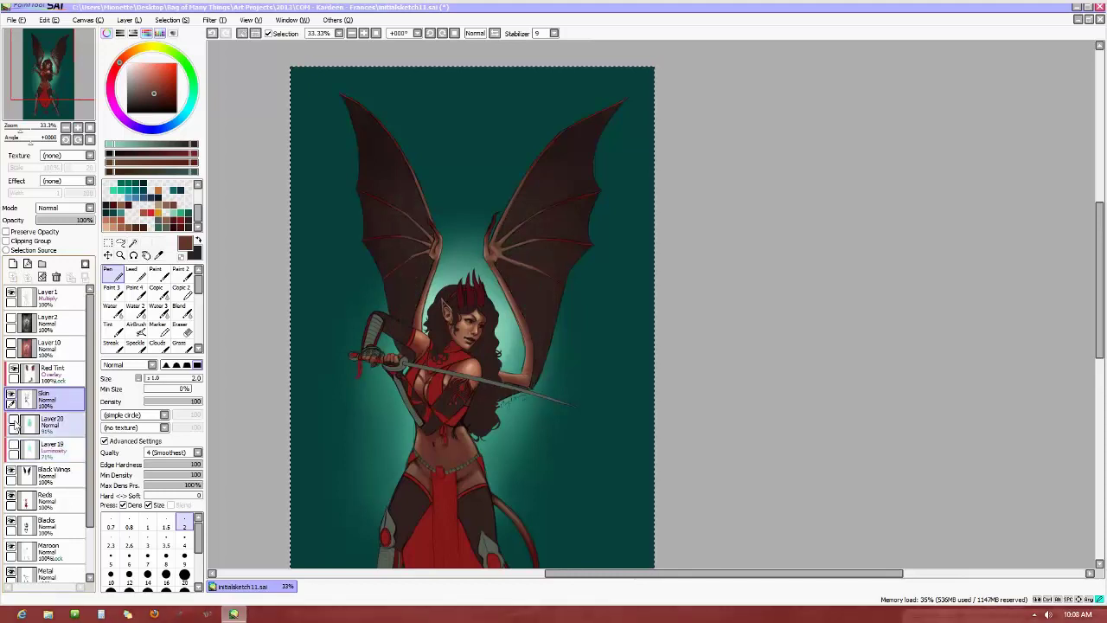
{"action": "left_click", "coordinate": [14, 448]}
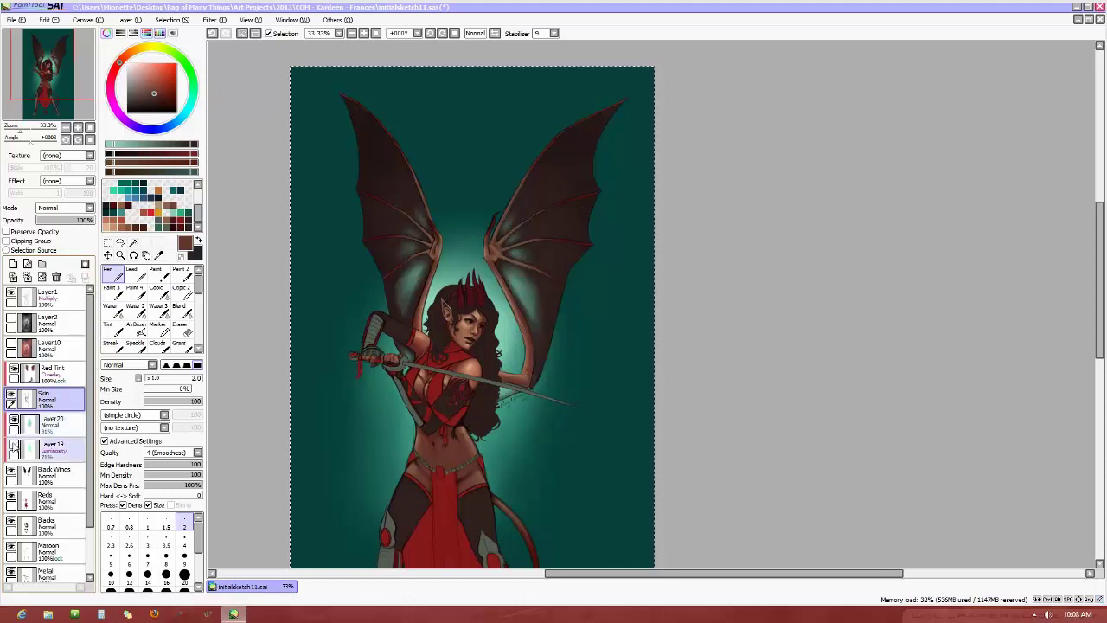
Adjust Layer19 with Hue and Saturation, setting hue to +18, saturation to +100 and luminescence to -23
{"action": "left_click", "coordinate": [52, 443]}
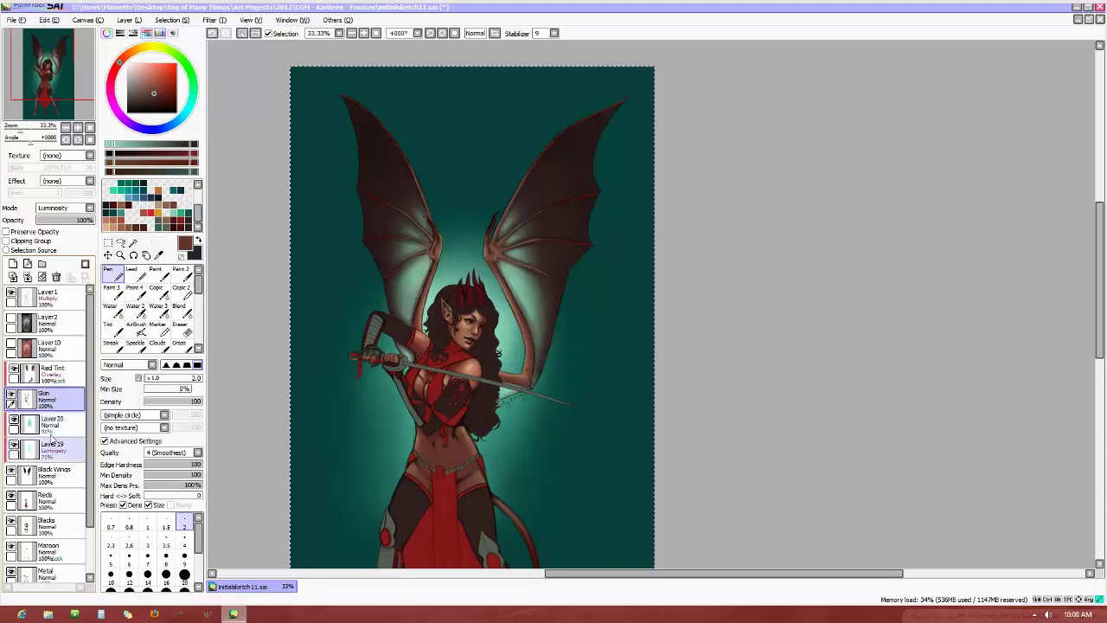
{"action": "left_click", "coordinate": [214, 19]}
{"action": "left_click", "coordinate": [235, 27]}
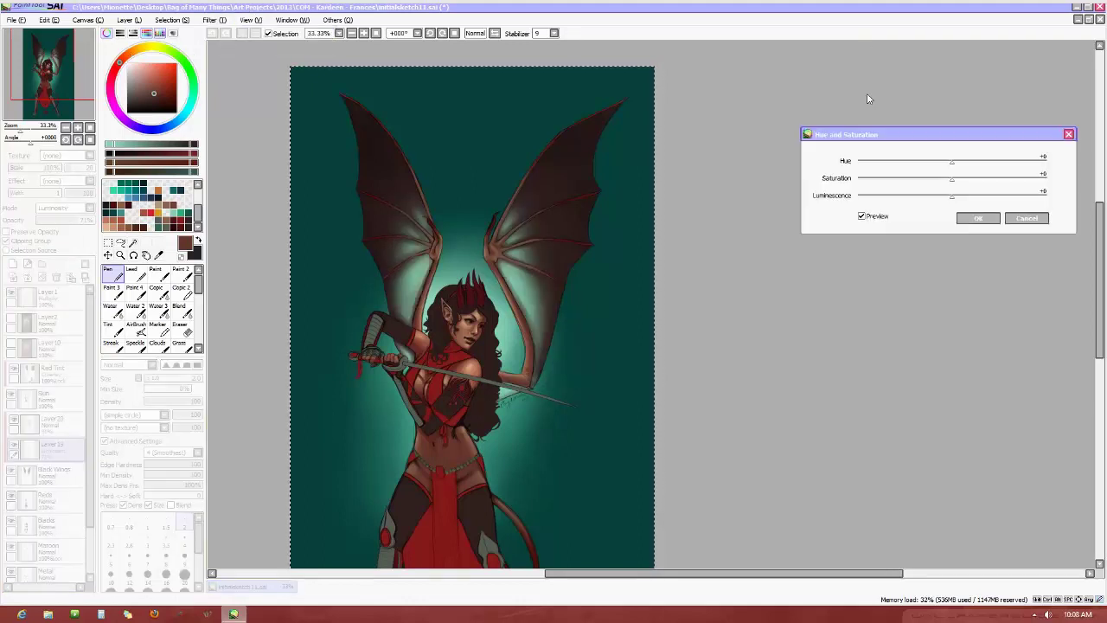
{"action": "left_click_drag", "start_coordinate": [952, 162], "coordinate": [895, 172]}
{"action": "mouse_move", "coordinate": [967, 176]}
{"action": "left_mouse_down"}
{"action": "mouse_move", "coordinate": [991, 177]}
{"action": "mouse_move", "coordinate": [977, 177]}
{"action": "left_mouse_up"}
{"action": "left_click_drag", "start_coordinate": [954, 179], "coordinate": [1050, 191]}
{"action": "left_click", "coordinate": [952, 197]}
{"action": "left_click_drag", "start_coordinate": [951, 202], "coordinate": [923, 210]}
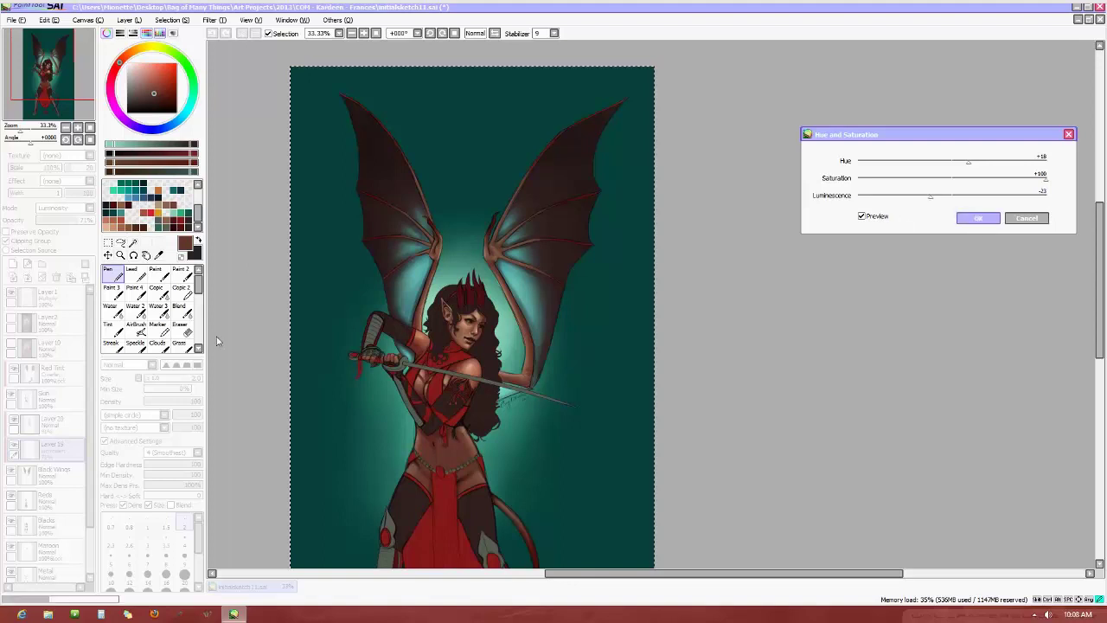
{"action": "left_click", "coordinate": [978, 218]}
Shift Layer20's hue to -7 with Hue and Saturation and compare it using the preview
{"action": "left_click", "coordinate": [172, 19]}
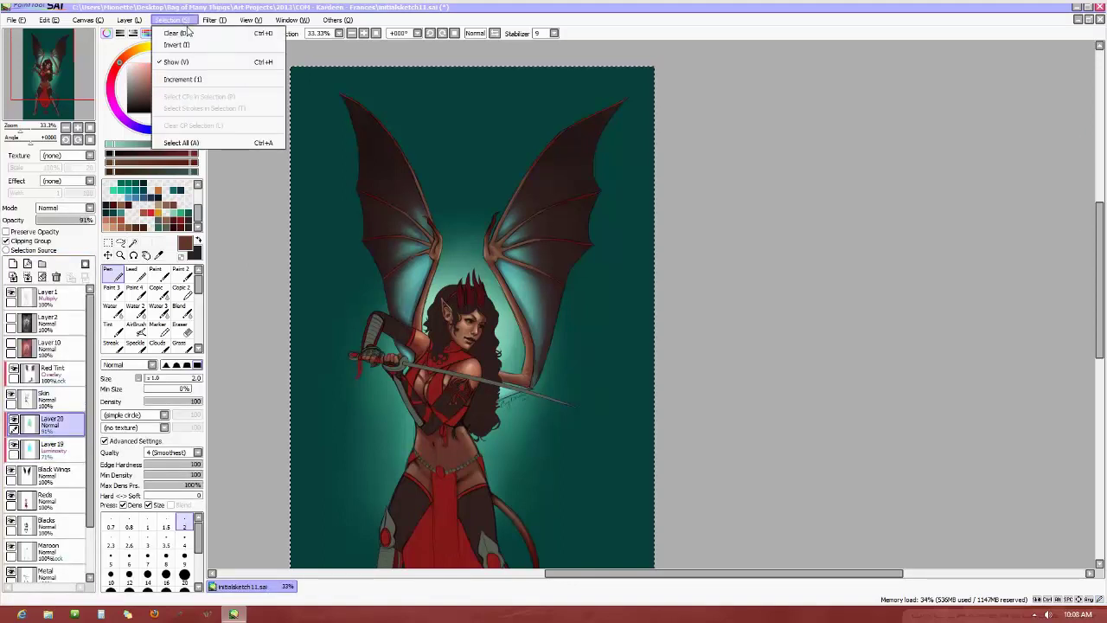
{"action": "mouse_move", "coordinate": [213, 19]}
{"action": "left_click", "coordinate": [237, 35]}
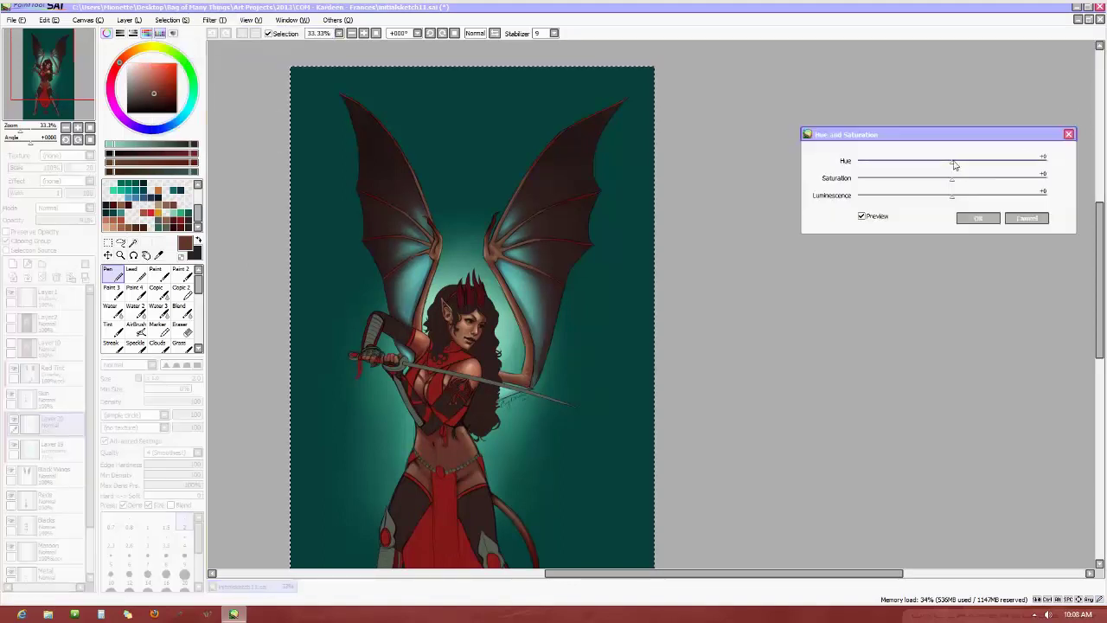
{"action": "mouse_move", "coordinate": [953, 169]}
{"action": "left_mouse_down"}
{"action": "mouse_move", "coordinate": [1003, 169]}
{"action": "mouse_move", "coordinate": [922, 170]}
{"action": "mouse_move", "coordinate": [945, 173]}
{"action": "left_mouse_up"}
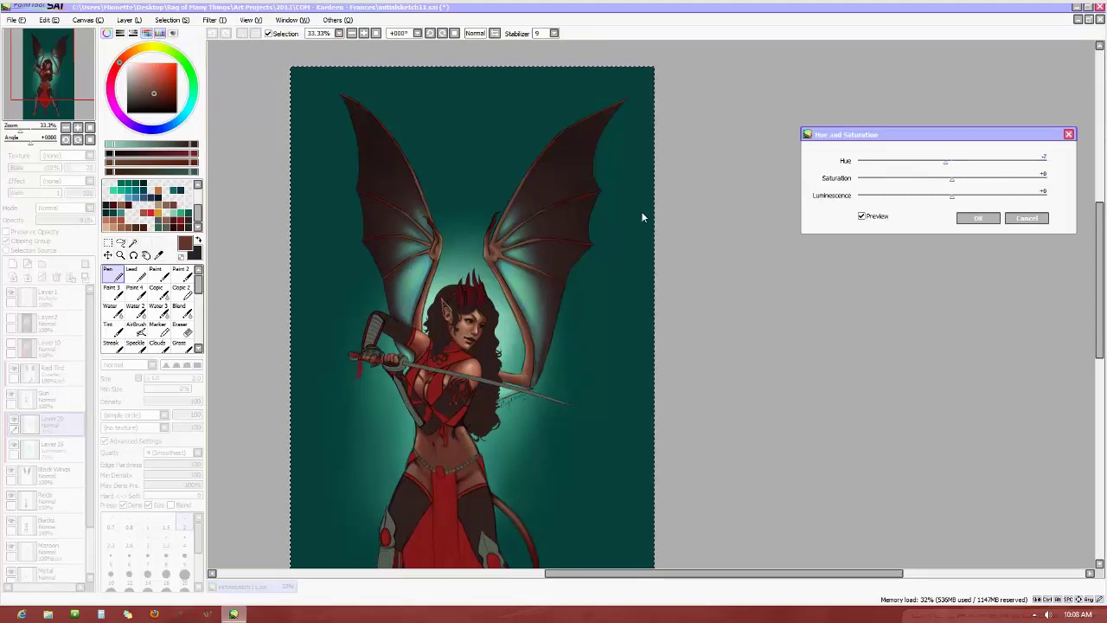
{"action": "scroll", "coordinate": [651, 210], "scroll_direction": "up", "scroll_amount": 1}
{"action": "scroll", "coordinate": [651, 210], "scroll_direction": "down", "scroll_amount": 1}
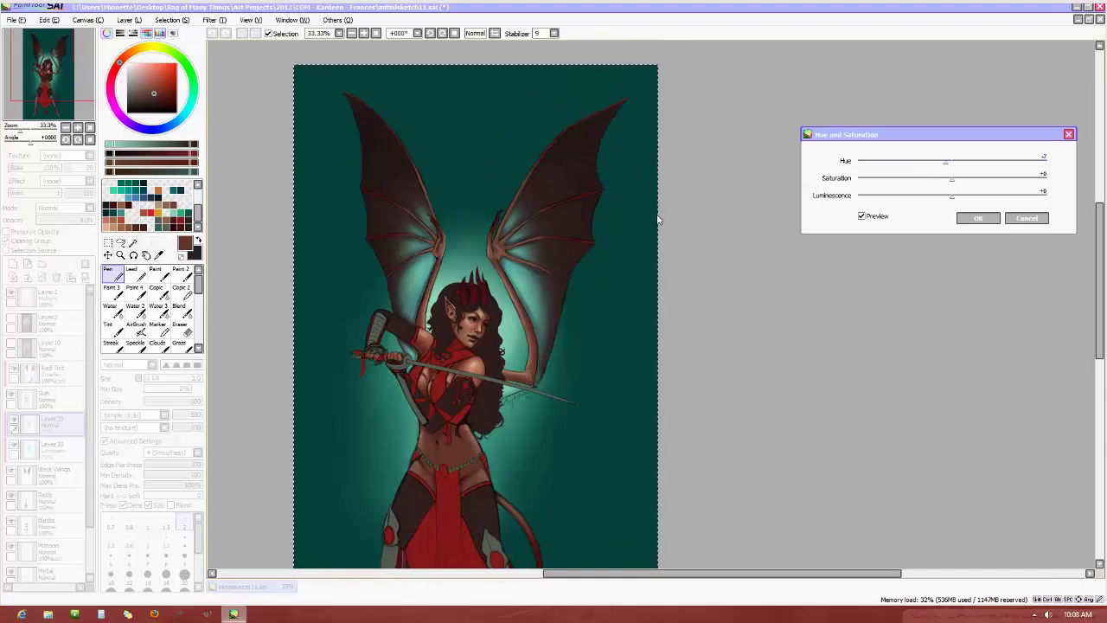
{"action": "left_click", "coordinate": [860, 215]}
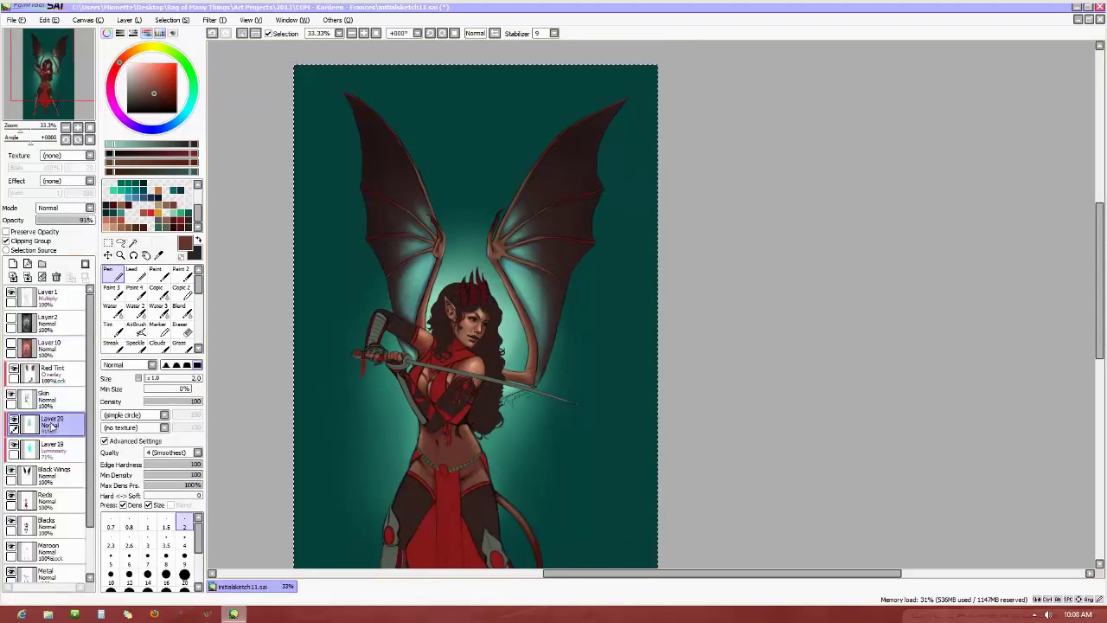
Set Layer20 to Overlay mode at 100% opacity and check its effect by hiding and reshowing it
{"action": "left_click", "coordinate": [67, 208]}
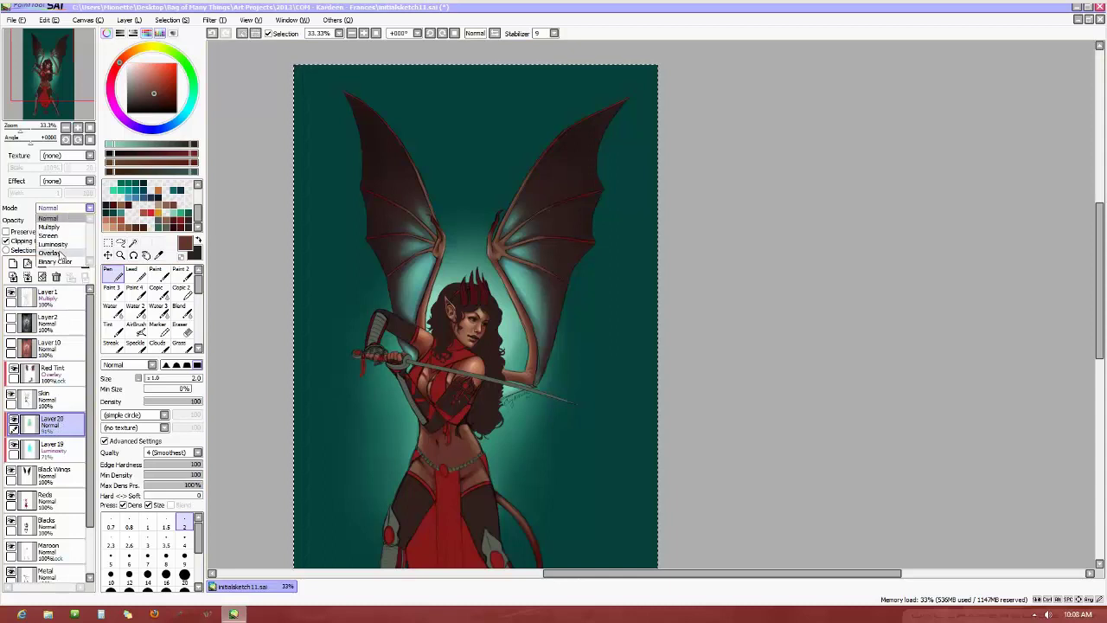
{"action": "left_click", "coordinate": [62, 256]}
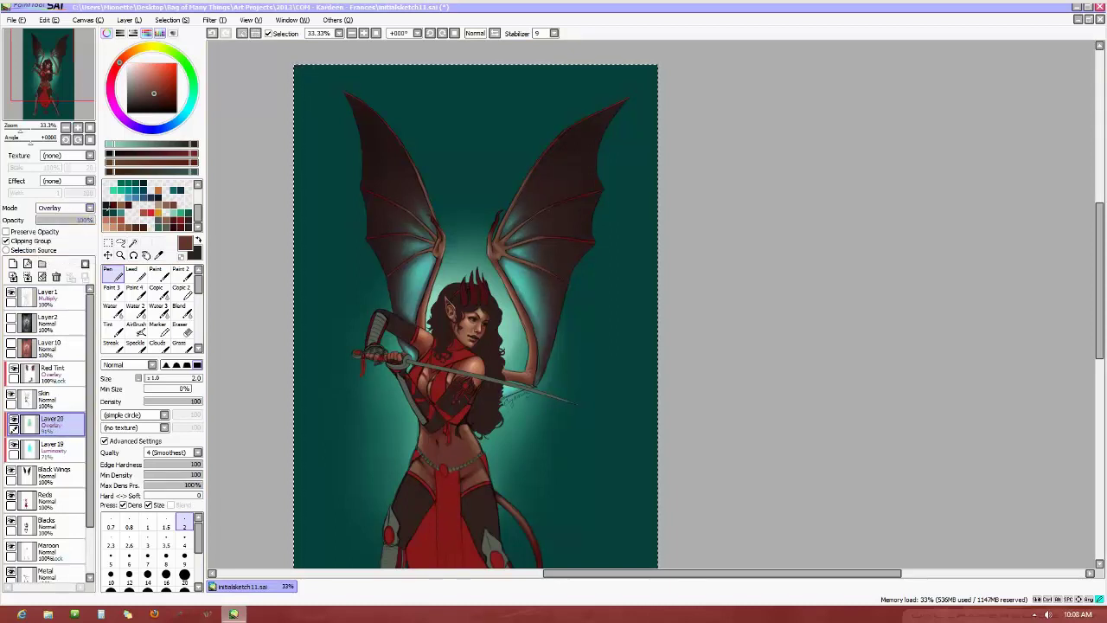
{"action": "left_click", "coordinate": [15, 427]}
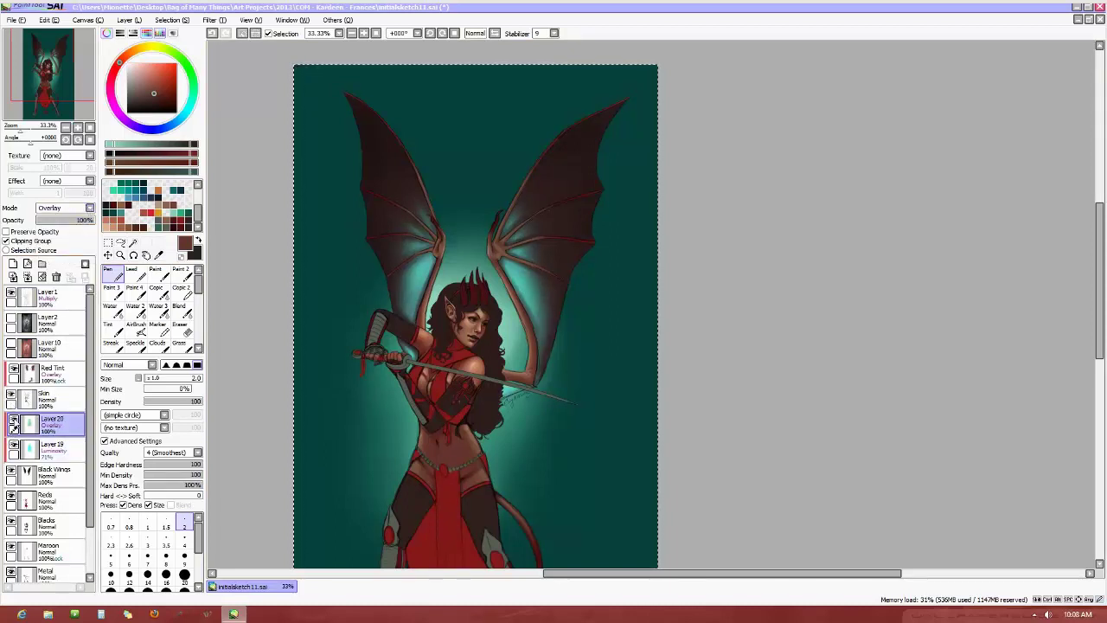
{"action": "left_click", "coordinate": [15, 424]}
{"action": "left_click", "coordinate": [15, 423]}
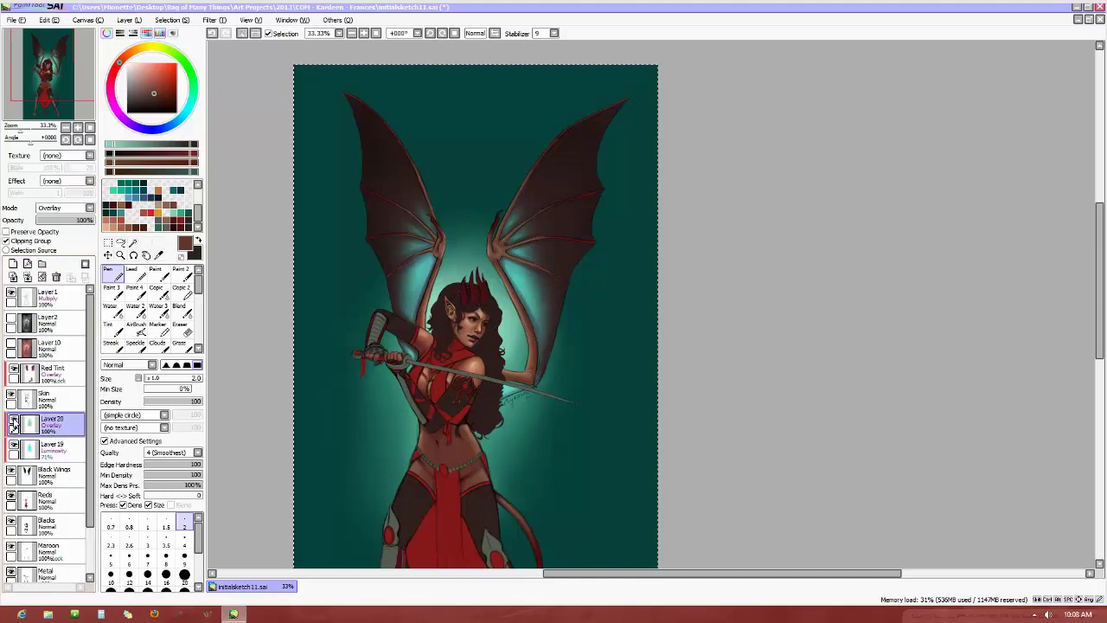
{"action": "scroll", "coordinate": [455, 329], "scroll_direction": "down", "scroll_amount": 1}
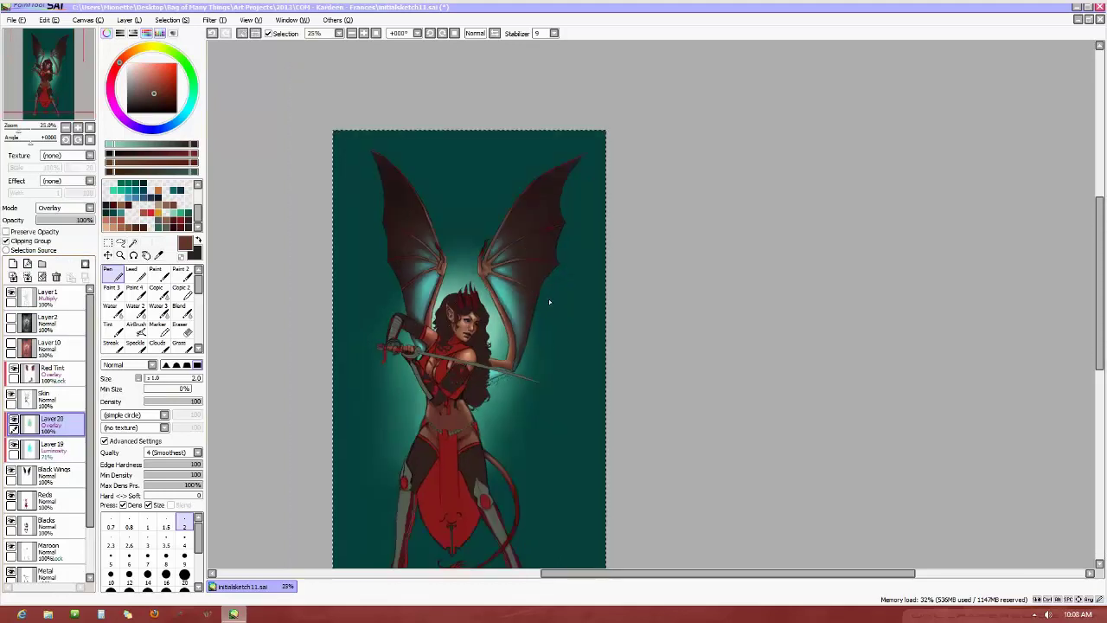
{"action": "scroll", "coordinate": [548, 299], "scroll_direction": "up", "scroll_amount": 2}
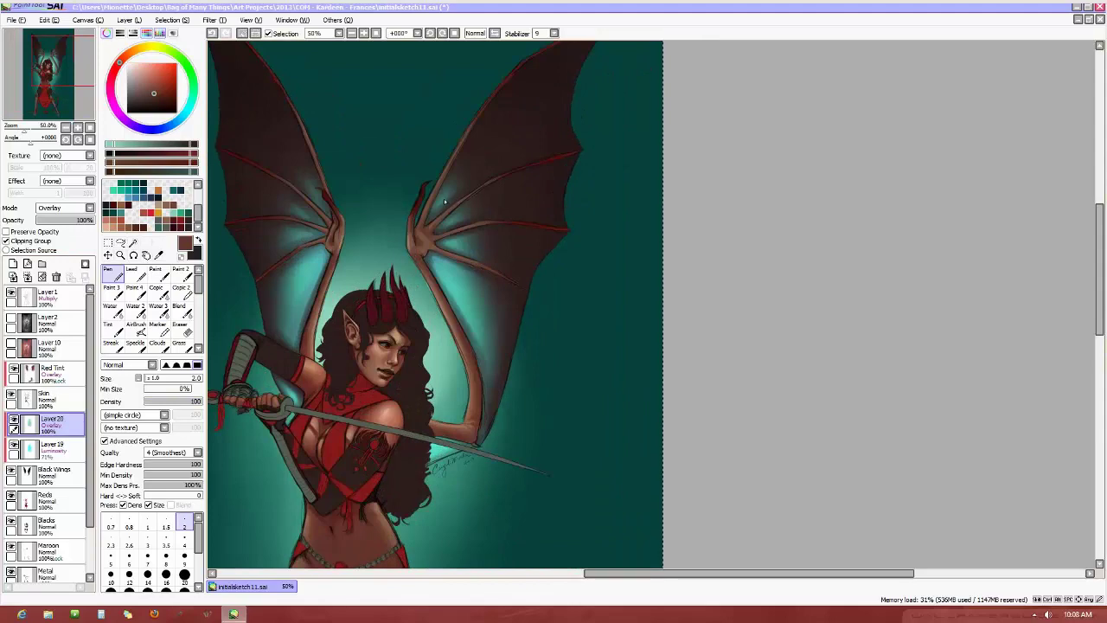
{"action": "scroll", "coordinate": [443, 210], "scroll_direction": "down", "scroll_amount": 2}
{"action": "scroll", "coordinate": [430, 189], "scroll_direction": "up", "scroll_amount": 3}
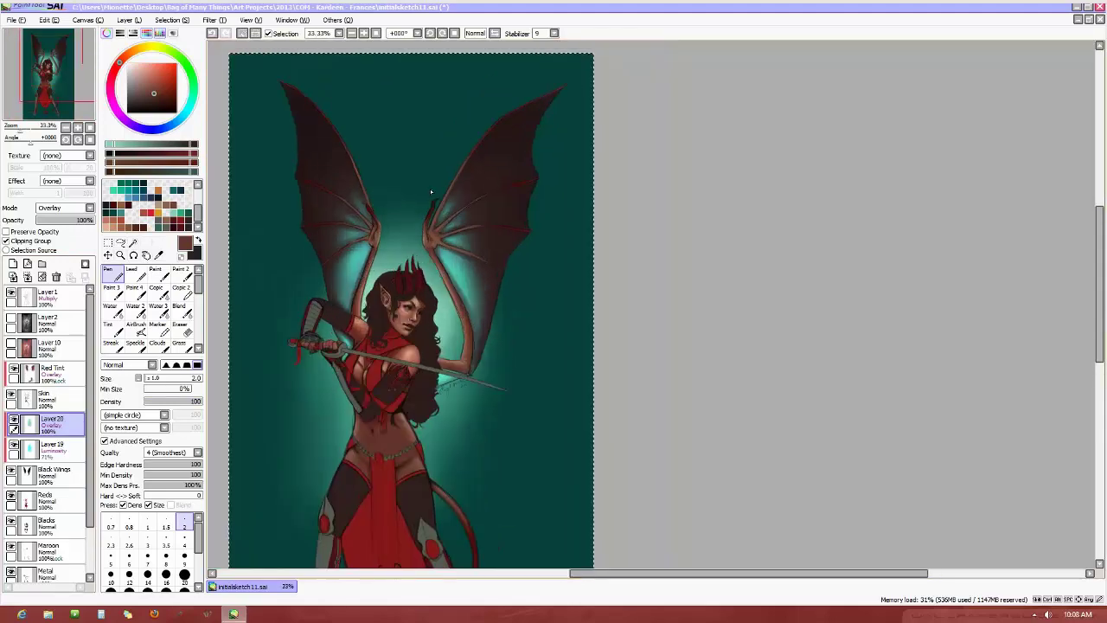
{"action": "scroll", "coordinate": [432, 190], "scroll_direction": "down", "scroll_amount": 3}
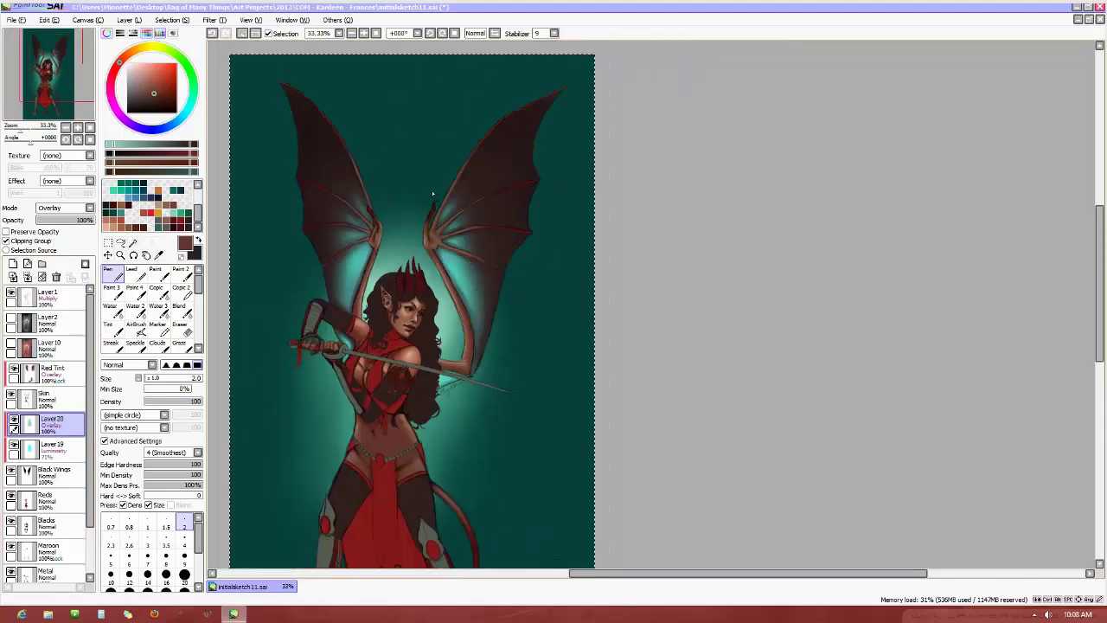
On the Black Wings layer, turn on Preserve Opacity and airbrush a sampled dark teal over the wing membranes at sizes 80 and 100
{"action": "left_click_drag", "start_coordinate": [606, 572], "coordinate": [595, 573]}
{"action": "left_click", "coordinate": [52, 472]}
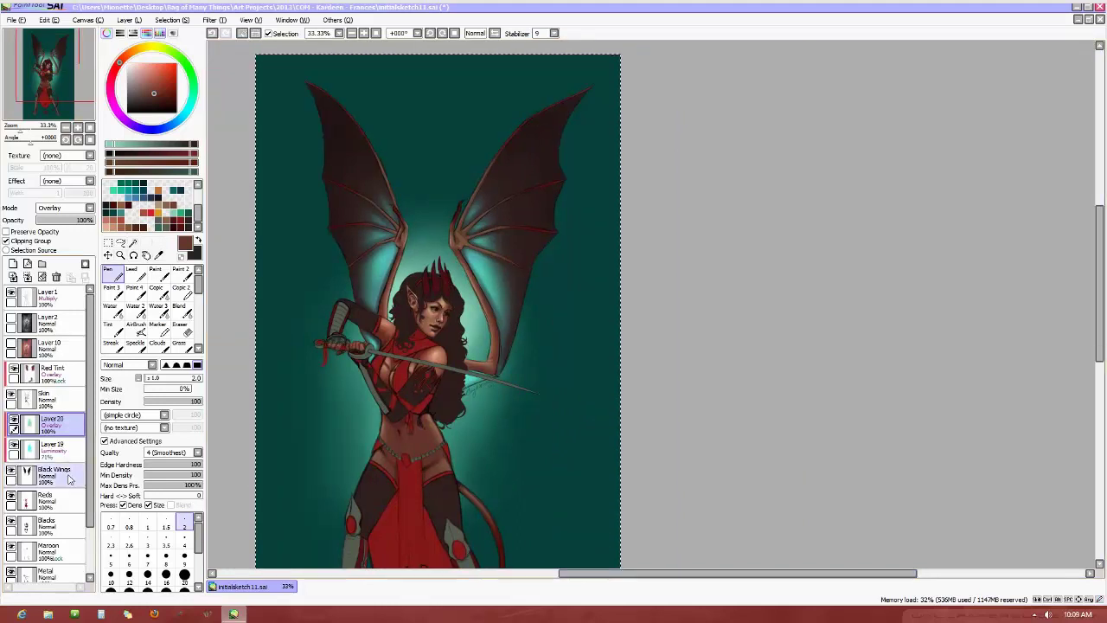
{"action": "scroll", "coordinate": [413, 227], "scroll_direction": "up", "scroll_amount": 1}
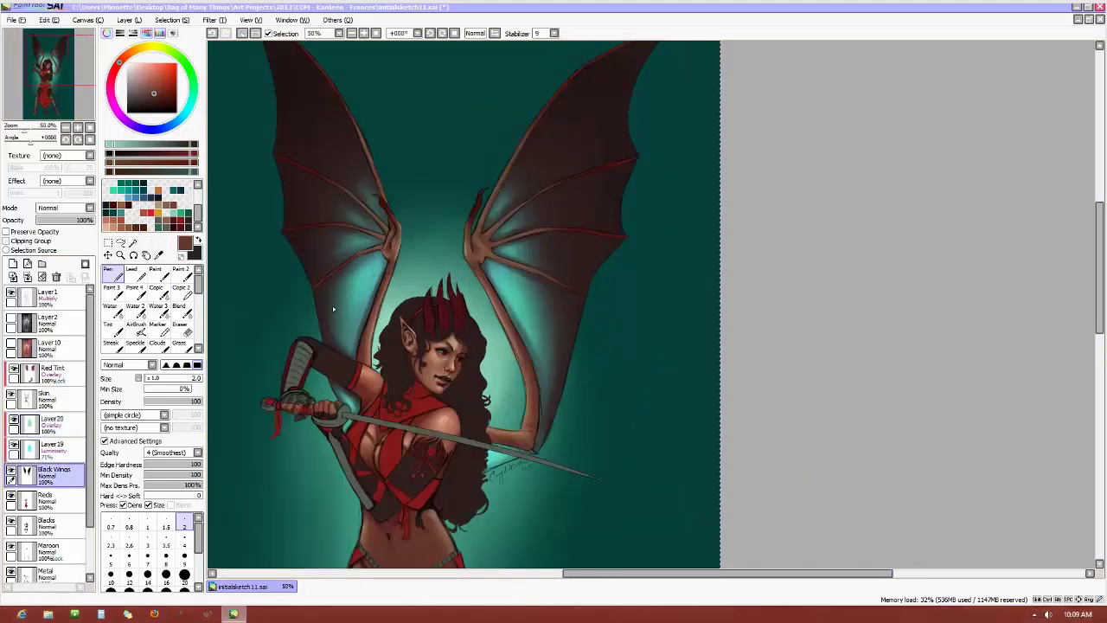
{"action": "left_click", "coordinate": [338, 306], "text": "alt"}
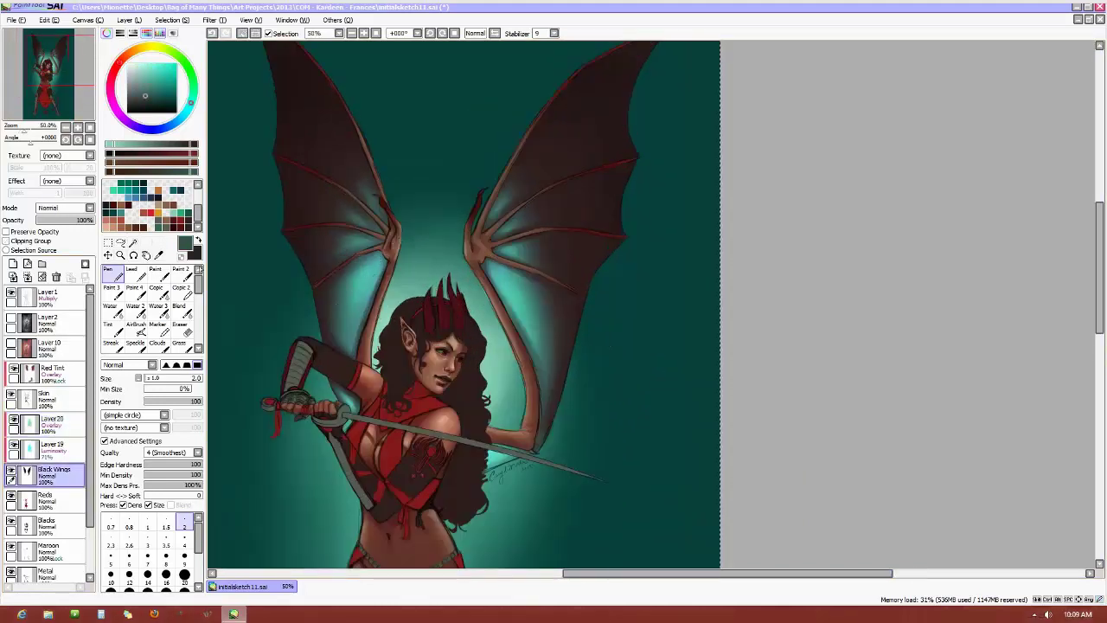
{"action": "left_click", "coordinate": [135, 326]}
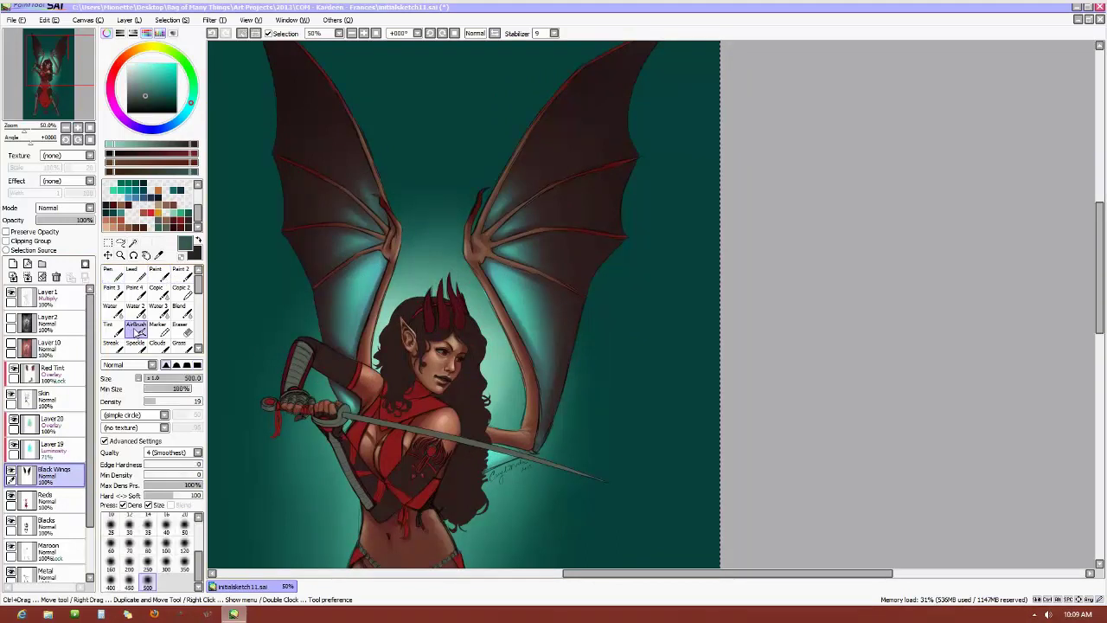
{"action": "left_click", "coordinate": [185, 525]}
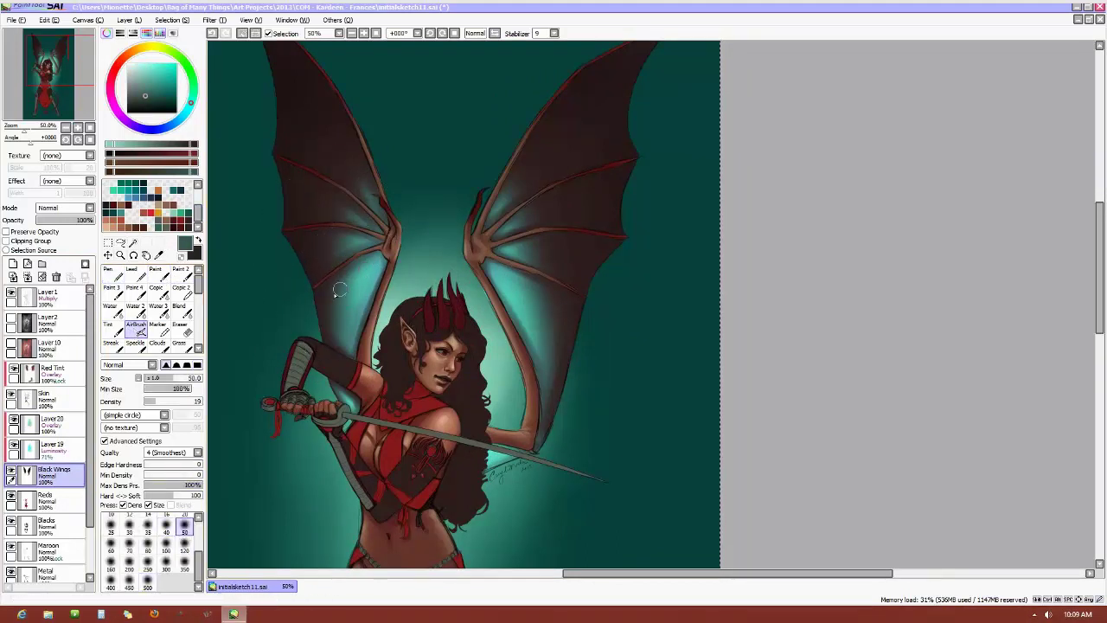
{"action": "key", "text": "bracketright"}
{"action": "key", "text": "bracketright"}
{"action": "key", "text": "bracketright"}
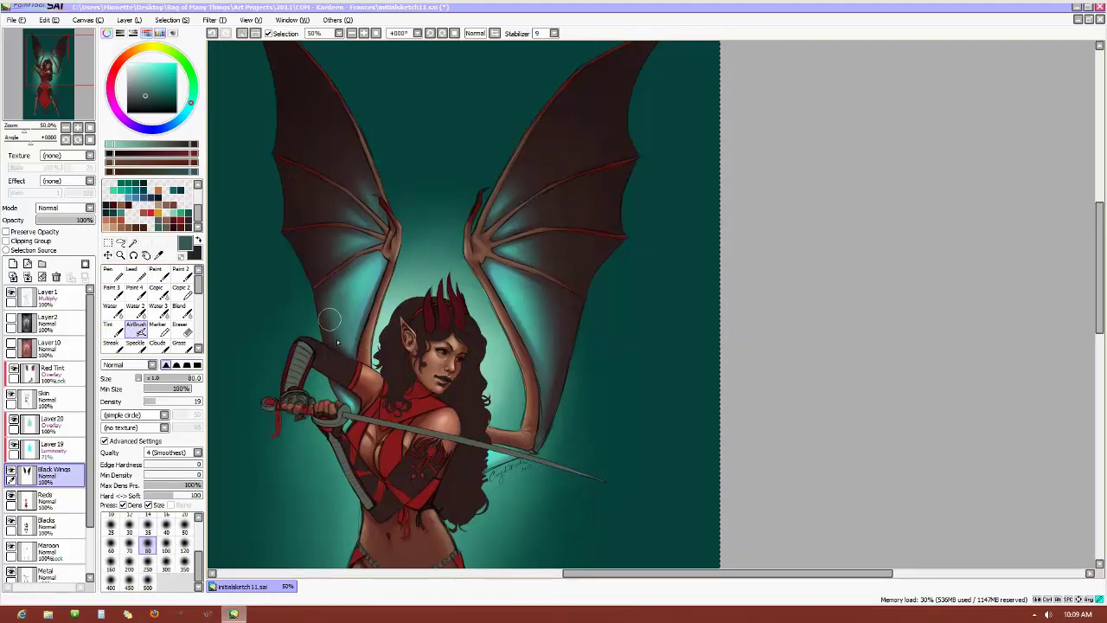
{"action": "left_click", "coordinate": [212, 33]}
{"action": "left_click", "coordinate": [6, 231]}
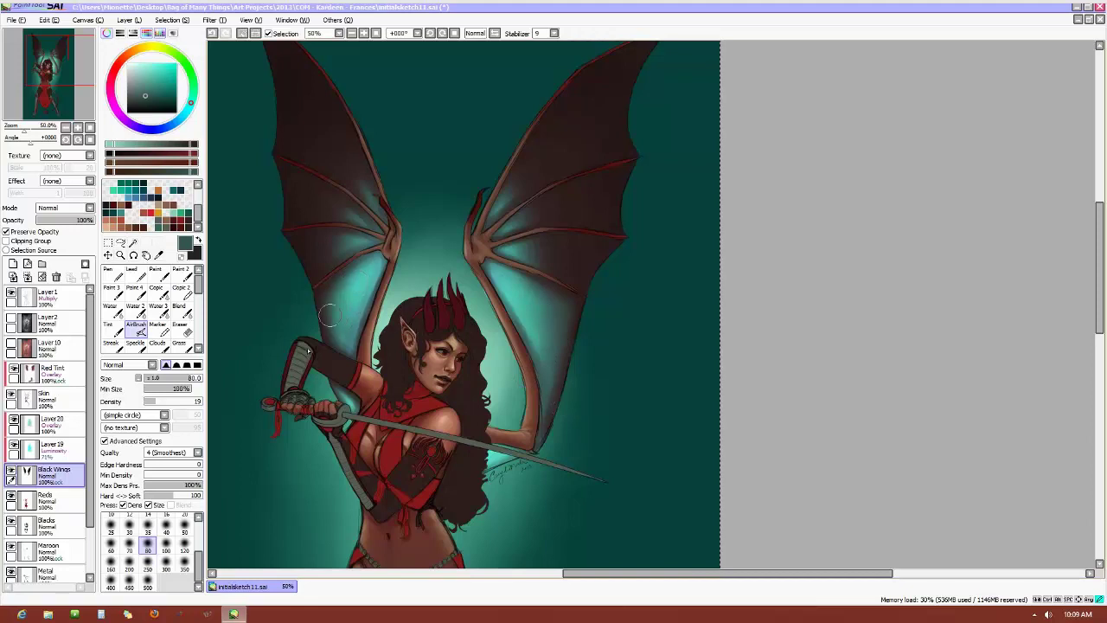
{"action": "left_click", "coordinate": [166, 548]}
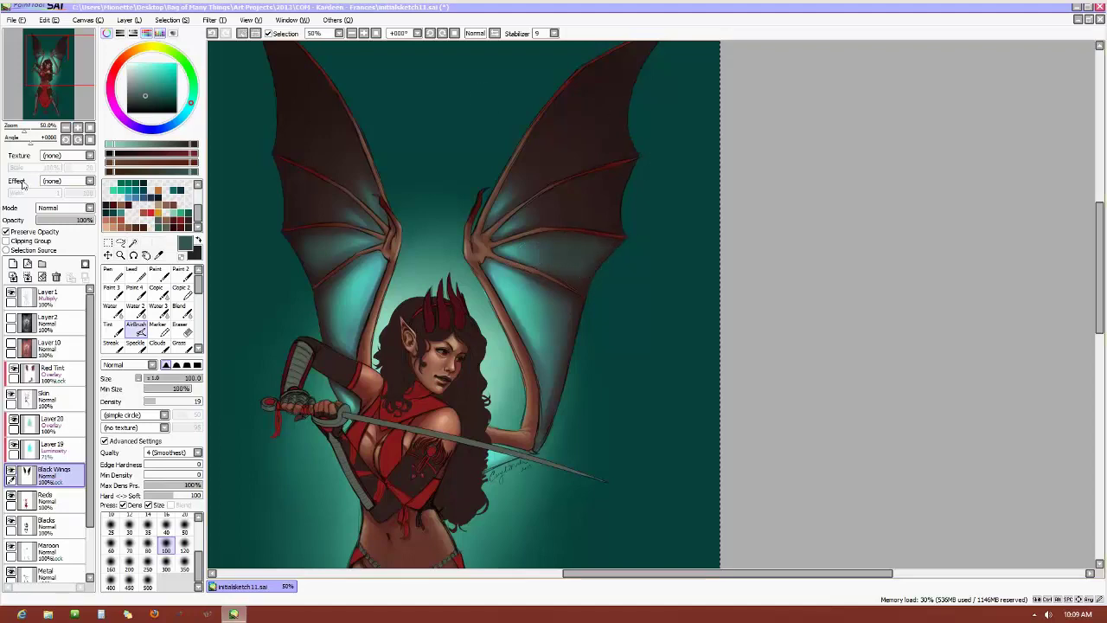
{"action": "left_click_drag", "start_coordinate": [29, 141], "coordinate": [254, 178]}
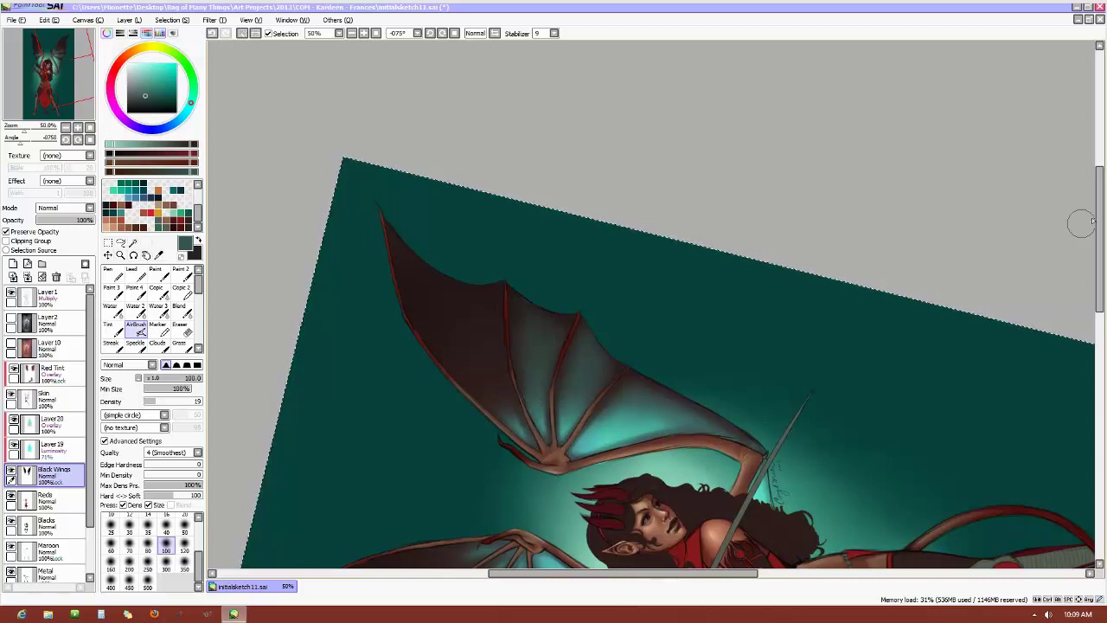
{"action": "left_click_drag", "start_coordinate": [1098, 247], "coordinate": [1098, 294]}
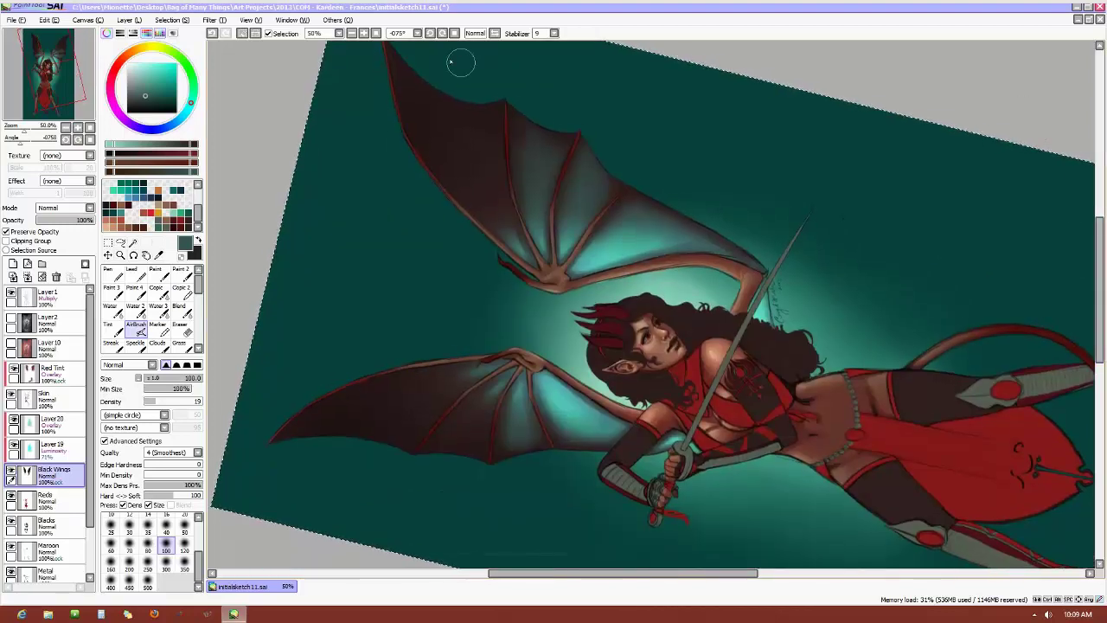
{"action": "left_click", "coordinate": [89, 140]}
{"action": "scroll", "coordinate": [920, 117], "scroll_direction": "down", "scroll_amount": 3}
{"action": "scroll", "coordinate": [922, 118], "scroll_direction": "up", "scroll_amount": 2}
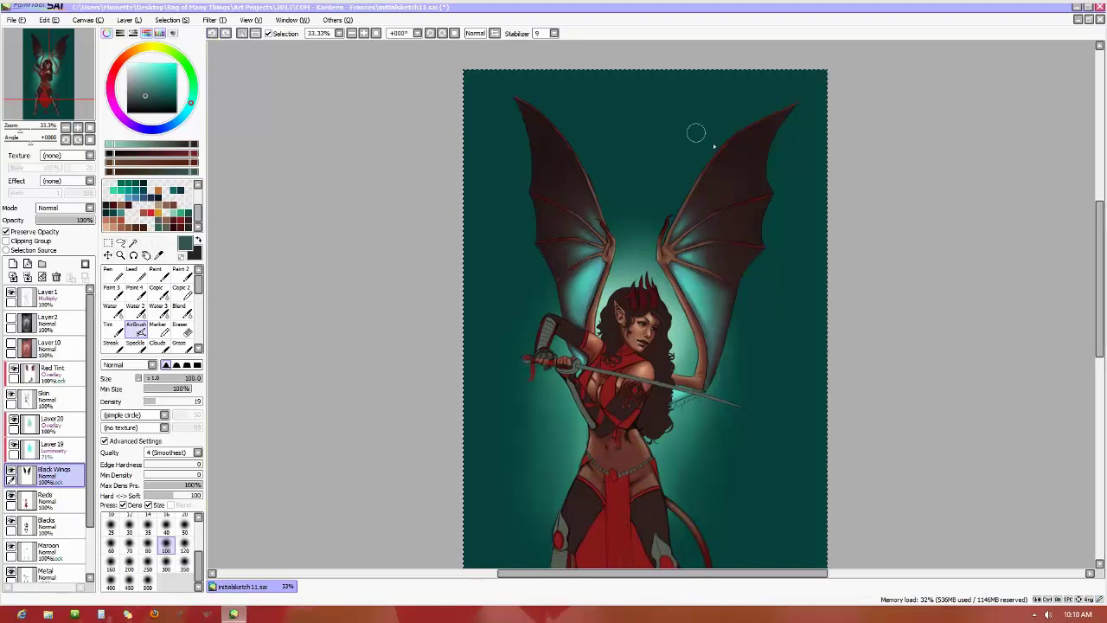
Airbrush both wing membranes between the bones with dark teal at size 100, adding lighter teal around the wing joints
{"action": "scroll", "coordinate": [694, 133], "scroll_direction": "up", "scroll_amount": 1}
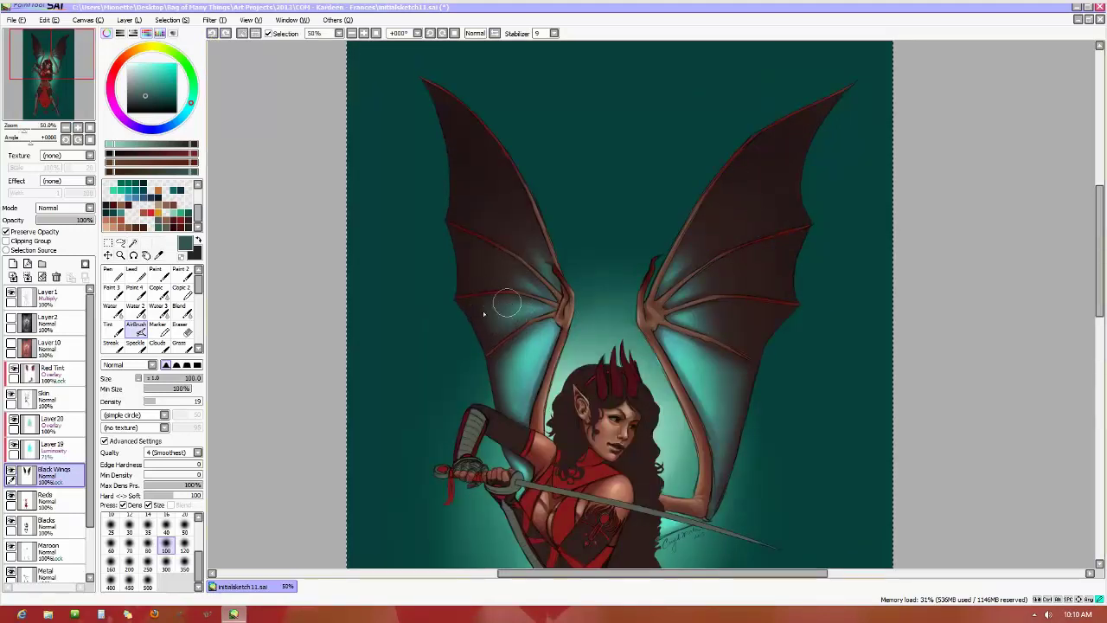
{"action": "mouse_move", "coordinate": [507, 303]}
{"action": "left_mouse_down"}
{"action": "mouse_move", "coordinate": [487, 331]}
{"action": "mouse_move", "coordinate": [526, 316]}
{"action": "mouse_move", "coordinate": [496, 339]}
{"action": "mouse_move", "coordinate": [484, 306]}
{"action": "mouse_move", "coordinate": [475, 311]}
{"action": "mouse_move", "coordinate": [483, 304]}
{"action": "mouse_move", "coordinate": [494, 340]}
{"action": "left_mouse_up"}
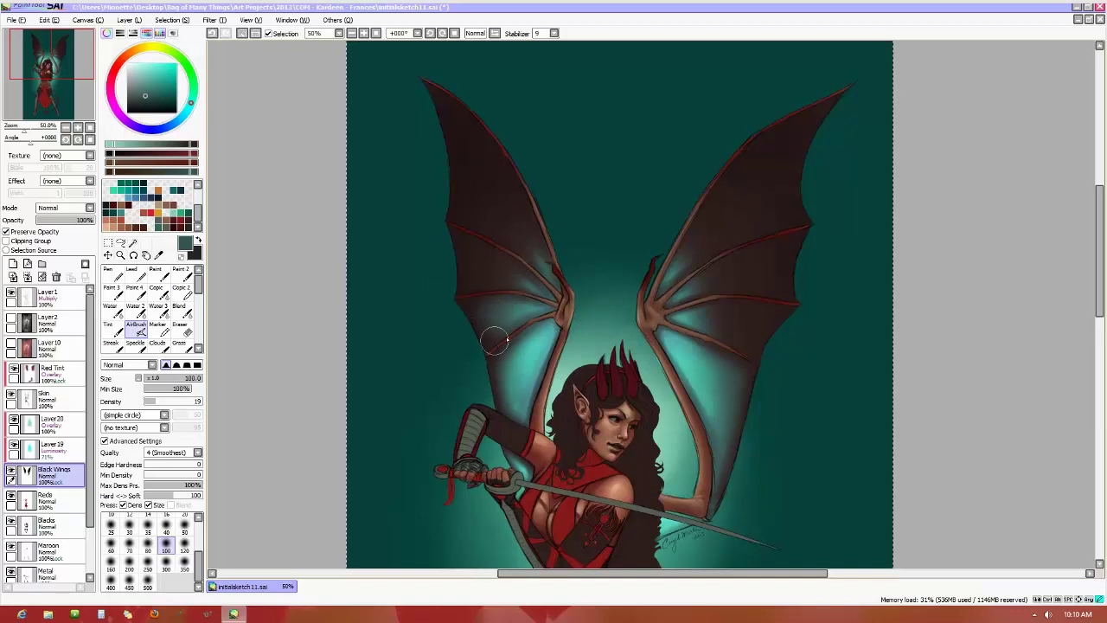
{"action": "mouse_move", "coordinate": [780, 230]}
{"action": "left_mouse_down"}
{"action": "mouse_move", "coordinate": [771, 305]}
{"action": "mouse_move", "coordinate": [696, 315]}
{"action": "mouse_move", "coordinate": [741, 306]}
{"action": "mouse_move", "coordinate": [750, 312]}
{"action": "mouse_move", "coordinate": [699, 312]}
{"action": "mouse_move", "coordinate": [739, 334]}
{"action": "mouse_move", "coordinate": [698, 317]}
{"action": "mouse_move", "coordinate": [788, 319]}
{"action": "mouse_move", "coordinate": [780, 328]}
{"action": "mouse_move", "coordinate": [722, 322]}
{"action": "mouse_move", "coordinate": [721, 338]}
{"action": "mouse_move", "coordinate": [762, 321]}
{"action": "mouse_move", "coordinate": [714, 273]}
{"action": "mouse_move", "coordinate": [679, 303]}
{"action": "mouse_move", "coordinate": [745, 265]}
{"action": "mouse_move", "coordinate": [713, 272]}
{"action": "mouse_move", "coordinate": [677, 298]}
{"action": "mouse_move", "coordinate": [716, 291]}
{"action": "mouse_move", "coordinate": [671, 309]}
{"action": "mouse_move", "coordinate": [766, 276]}
{"action": "mouse_move", "coordinate": [672, 245]}
{"action": "mouse_move", "coordinate": [662, 284]}
{"action": "mouse_move", "coordinate": [684, 243]}
{"action": "mouse_move", "coordinate": [666, 280]}
{"action": "mouse_move", "coordinate": [689, 264]}
{"action": "mouse_move", "coordinate": [668, 289]}
{"action": "mouse_move", "coordinate": [751, 246]}
{"action": "mouse_move", "coordinate": [776, 217]}
{"action": "left_mouse_up"}
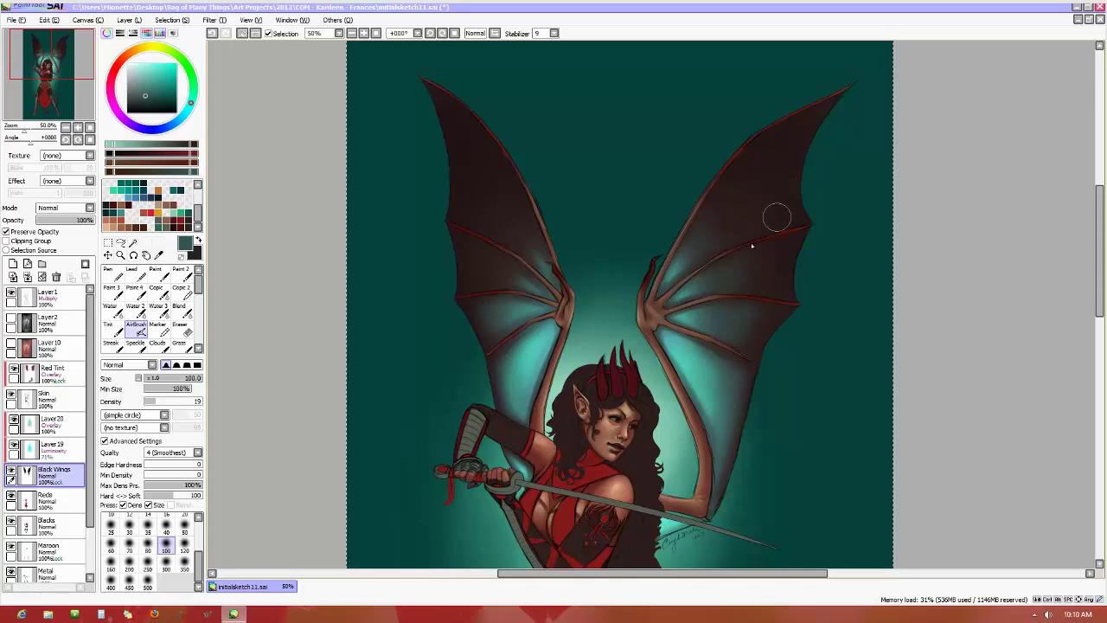
{"action": "mouse_move", "coordinate": [541, 271]}
{"action": "left_mouse_down"}
{"action": "mouse_move", "coordinate": [501, 230]}
{"action": "mouse_move", "coordinate": [524, 229]}
{"action": "mouse_move", "coordinate": [549, 267]}
{"action": "mouse_move", "coordinate": [505, 273]}
{"action": "mouse_move", "coordinate": [538, 287]}
{"action": "mouse_move", "coordinate": [509, 278]}
{"action": "mouse_move", "coordinate": [582, 316]}
{"action": "left_mouse_up"}
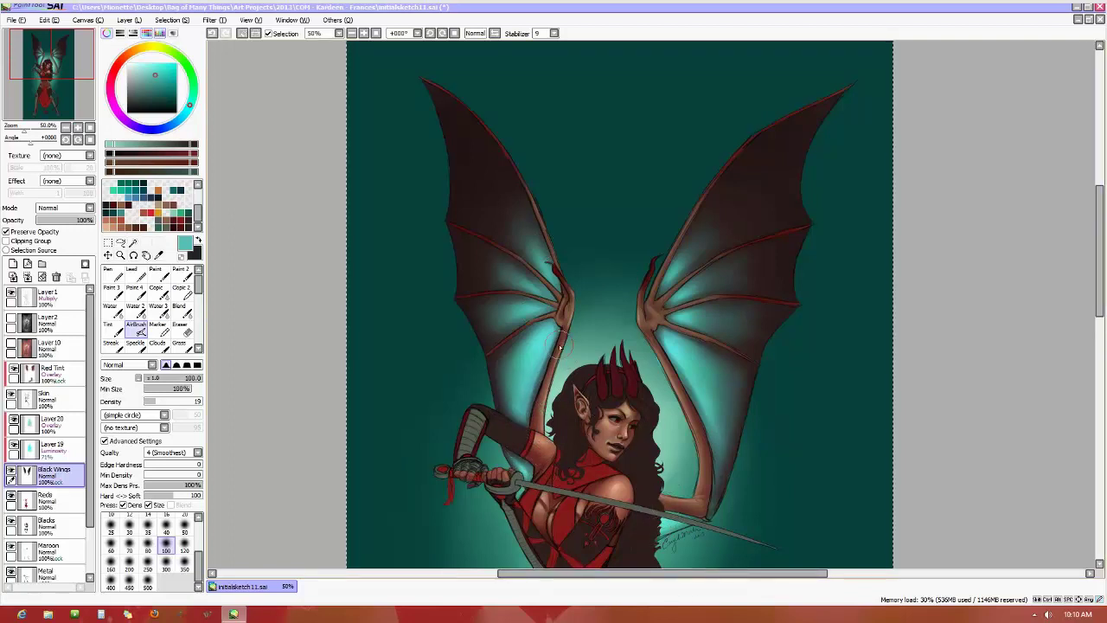
Sample the dark brown of the wing membrane and add a new layer above Layer20 as a clipping group
{"action": "left_click", "coordinate": [461, 188], "text": "alt"}
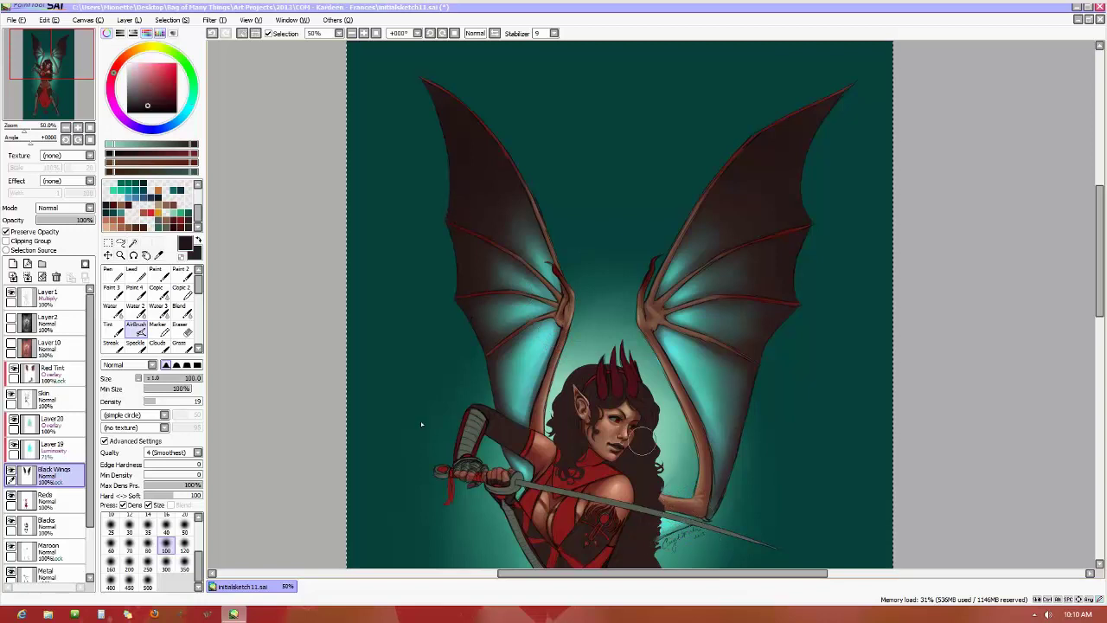
{"action": "left_click", "coordinate": [14, 422]}
{"action": "left_click", "coordinate": [14, 422]}
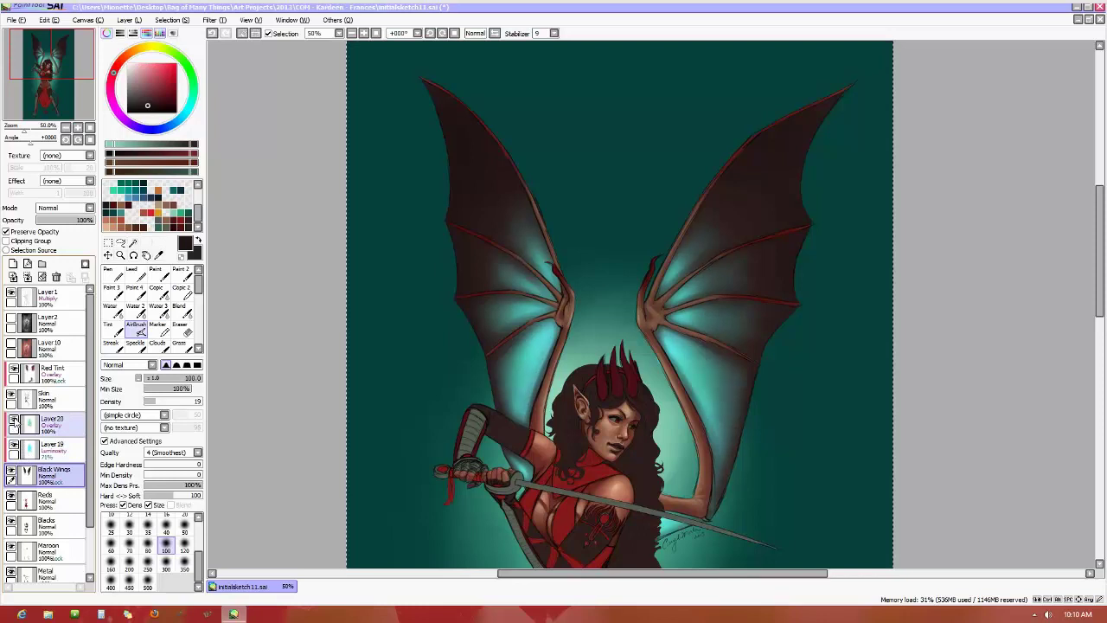
{"action": "left_click", "coordinate": [60, 427]}
{"action": "left_click", "coordinate": [13, 264]}
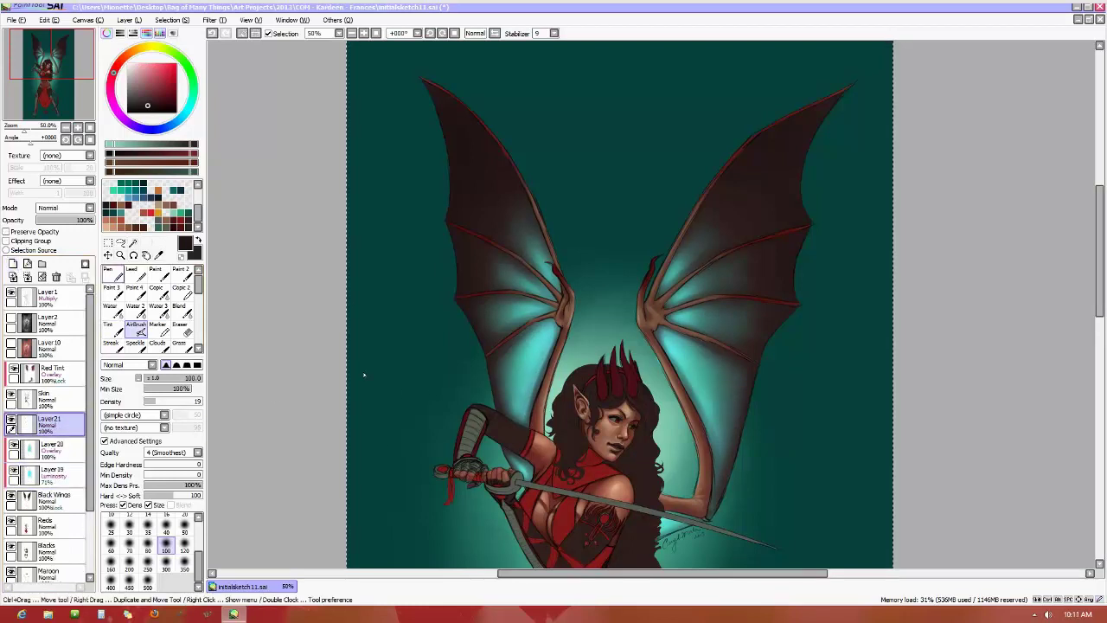
{"action": "left_click", "coordinate": [6, 240]}
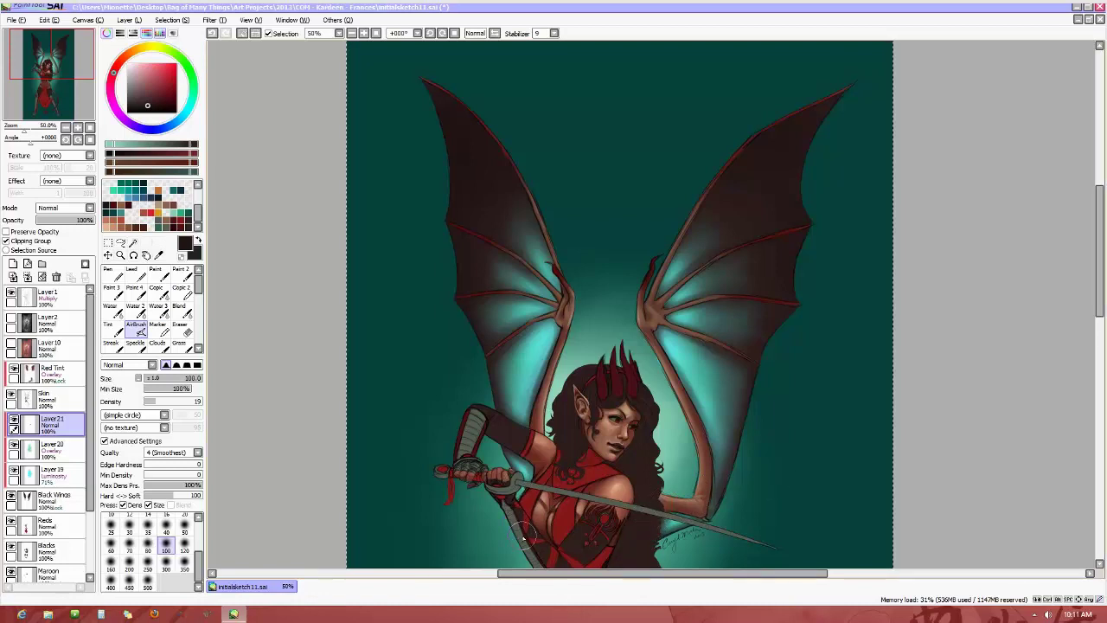
{"action": "scroll", "coordinate": [523, 538], "scroll_direction": "down", "scroll_amount": 3}
{"action": "scroll", "coordinate": [694, 548], "scroll_direction": "up", "scroll_amount": 2}
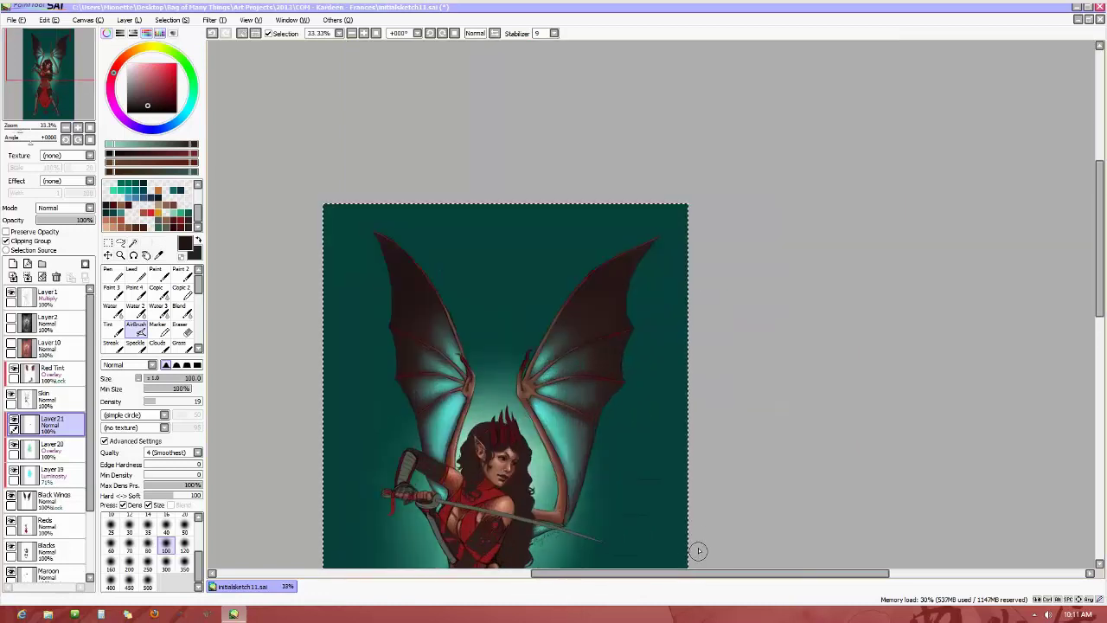
{"action": "left_click_drag", "start_coordinate": [1100, 238], "coordinate": [1101, 259]}
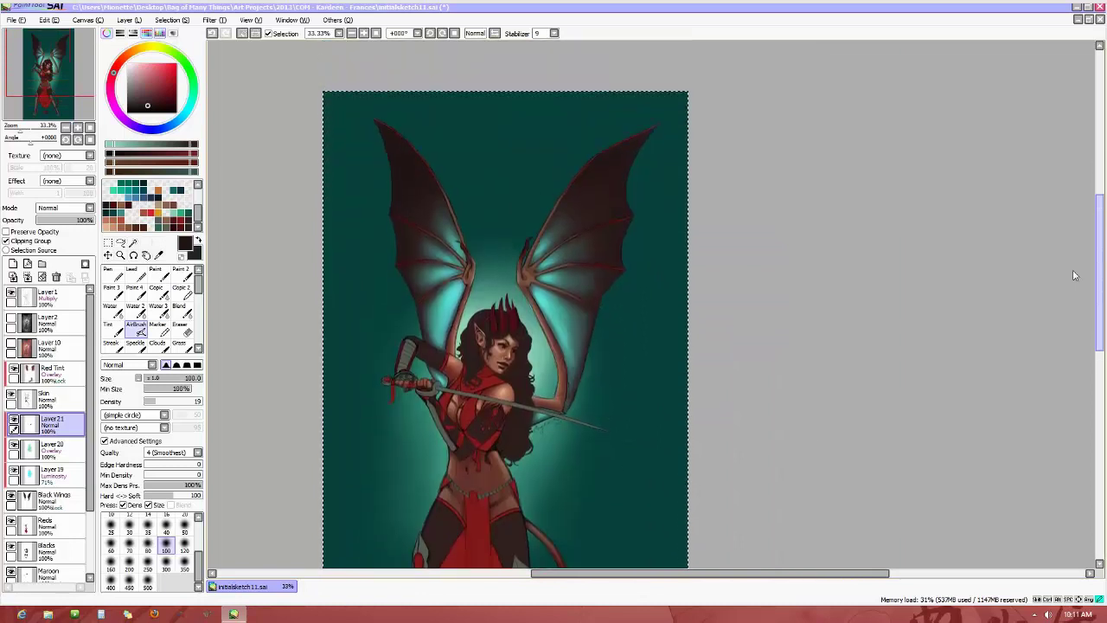
Smooth the wing membrane shading on the Black Wings layer with the Blend brush at size 120
{"action": "left_click", "coordinate": [183, 315]}
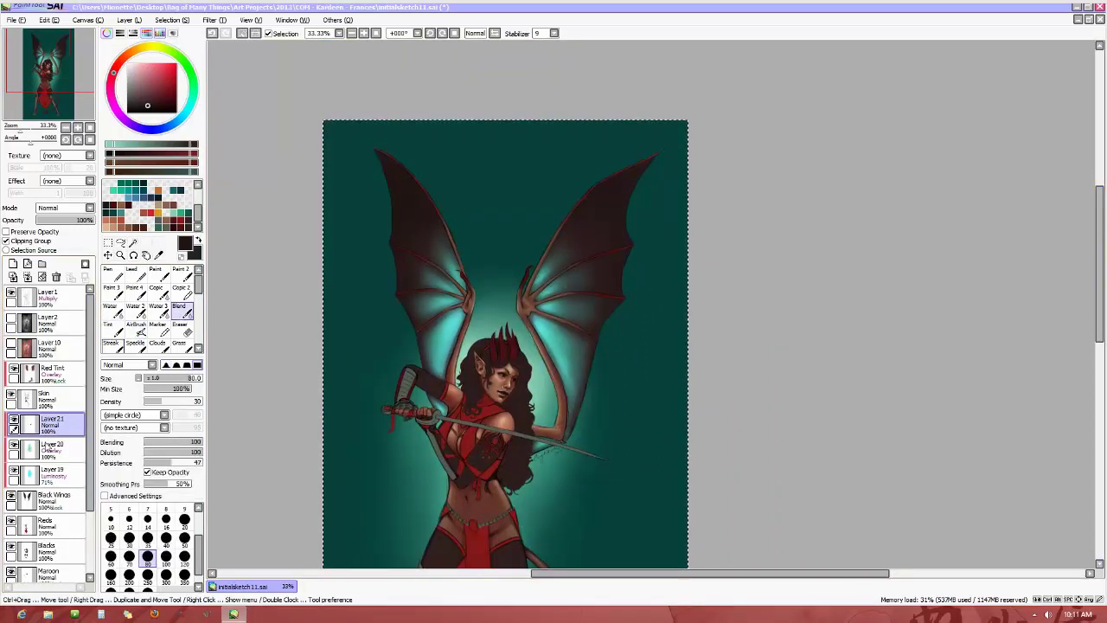
{"action": "left_click", "coordinate": [51, 502]}
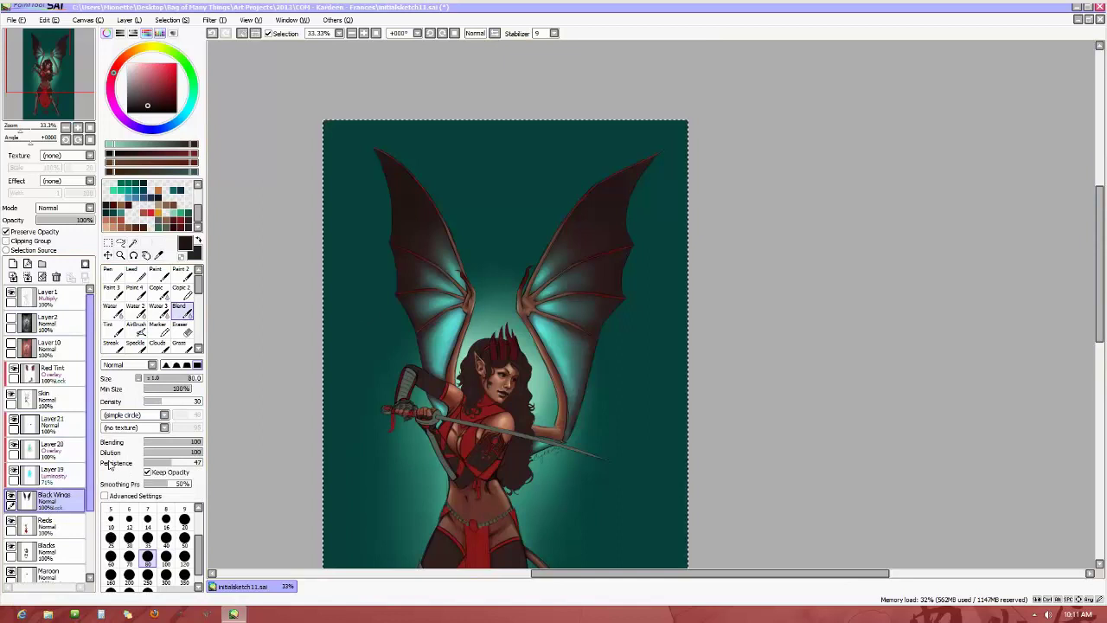
{"action": "left_click", "coordinate": [184, 556]}
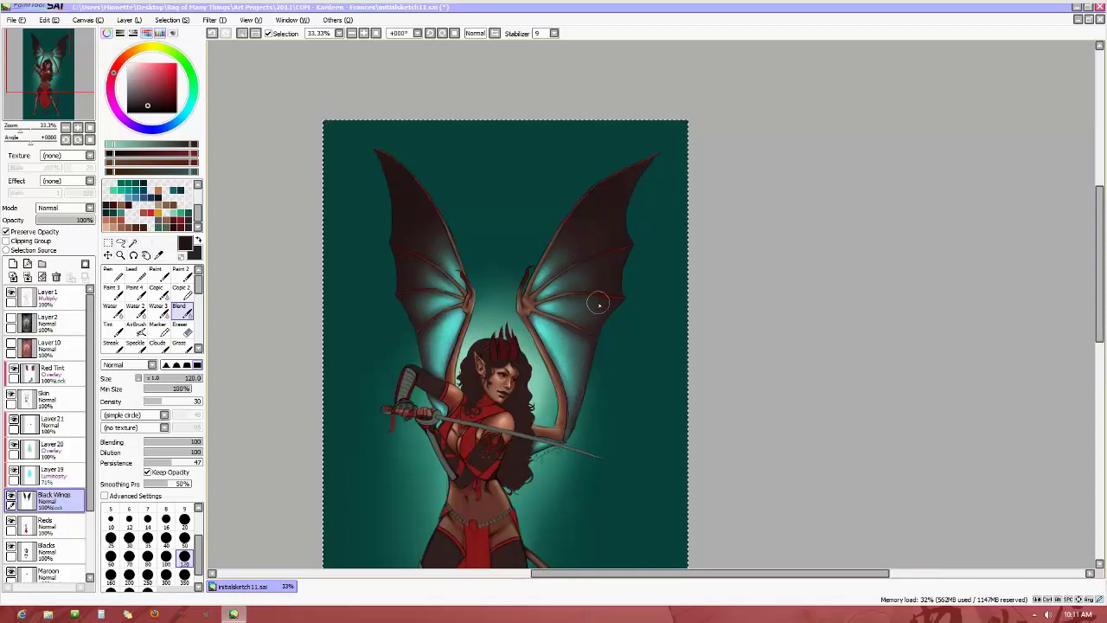
{"action": "scroll", "coordinate": [598, 303], "scroll_direction": "down", "scroll_amount": 2}
{"action": "scroll", "coordinate": [578, 390], "scroll_direction": "up", "scroll_amount": 2}
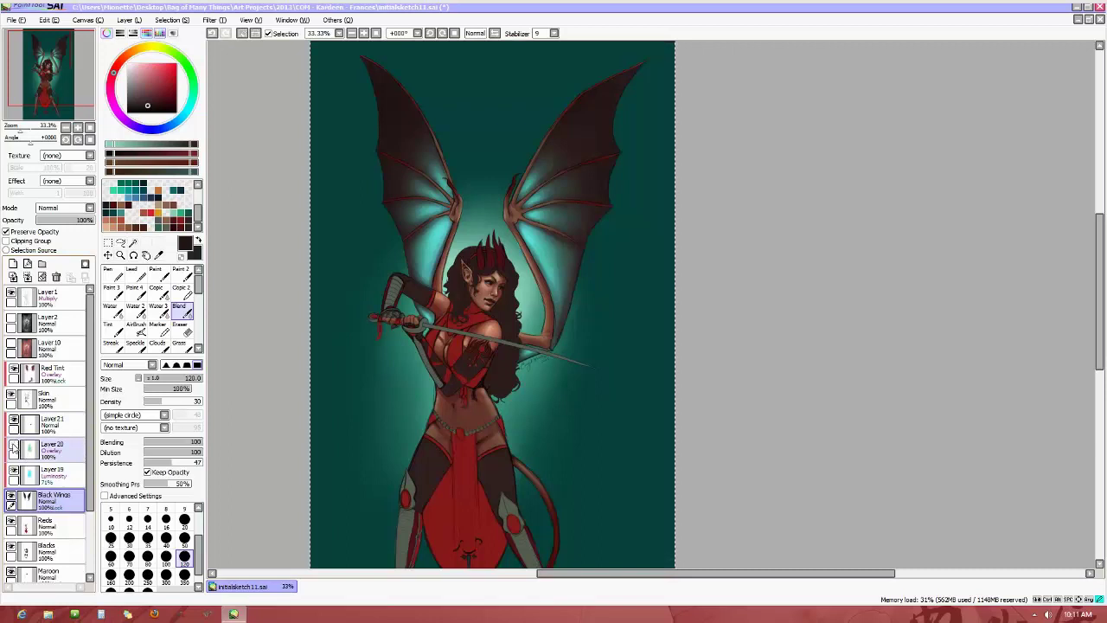
Compare the wing glow with and without Layer20, and with and without Layer19
{"action": "left_click", "coordinate": [14, 446]}
{"action": "left_click", "coordinate": [14, 446]}
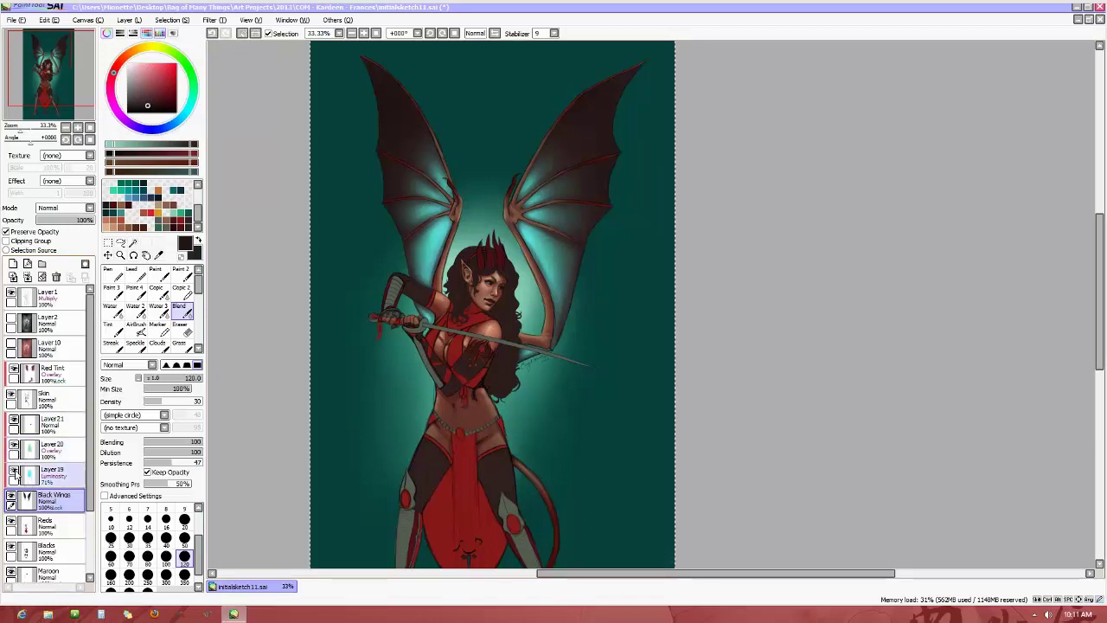
{"action": "left_click", "coordinate": [14, 472]}
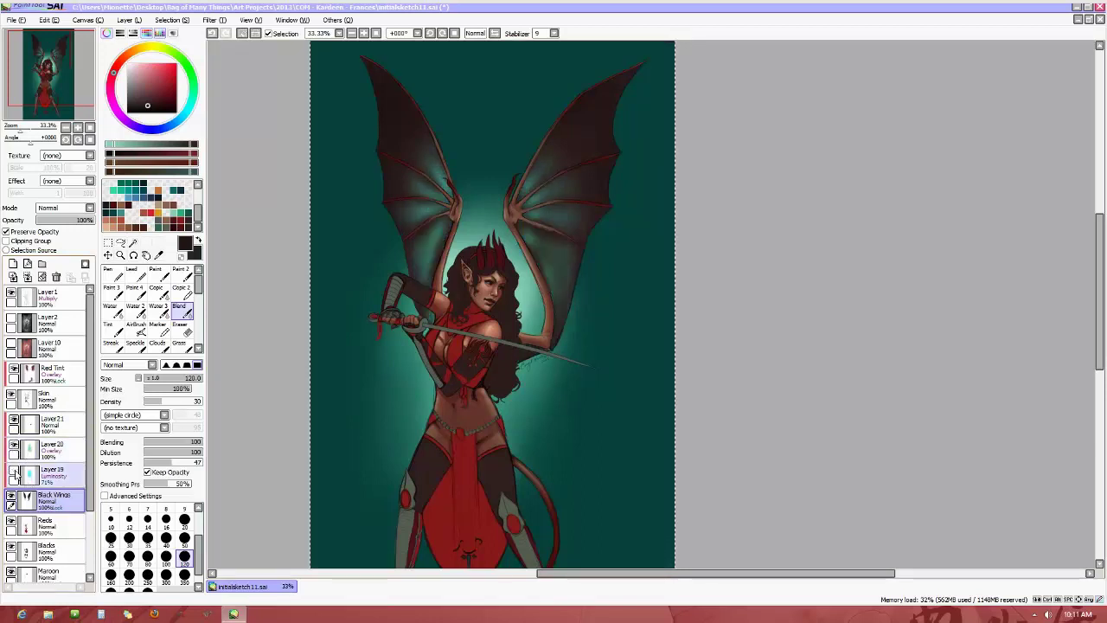
{"action": "left_click", "coordinate": [14, 472]}
Try different opacities on the Luminosity layer Layer19 and set it to 36%
{"action": "left_click", "coordinate": [61, 474]}
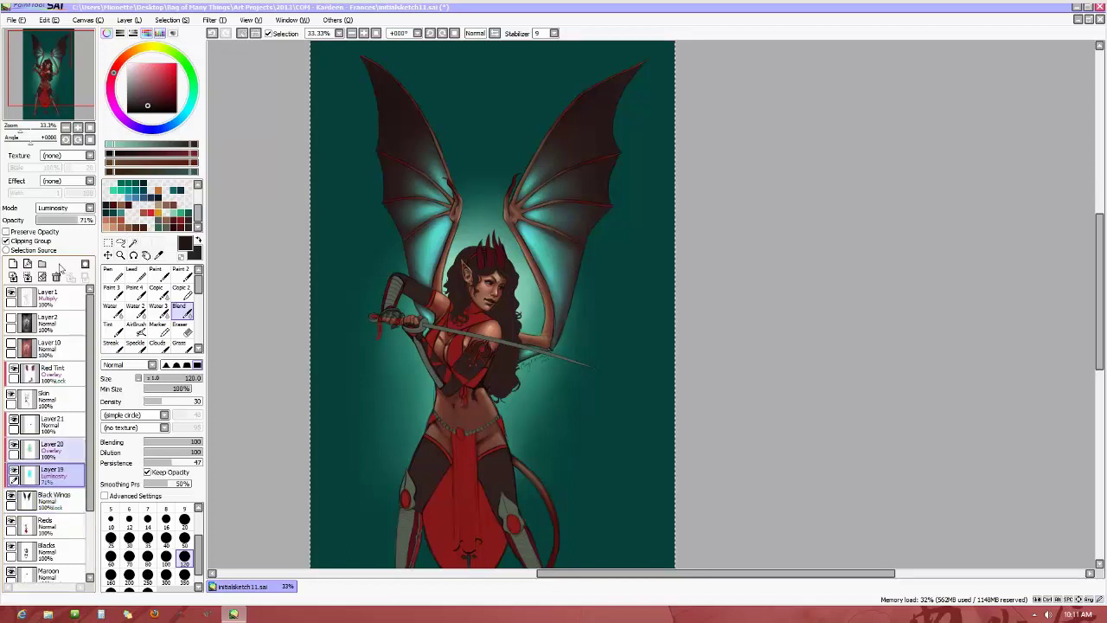
{"action": "left_click_drag", "start_coordinate": [68, 224], "coordinate": [100, 227]}
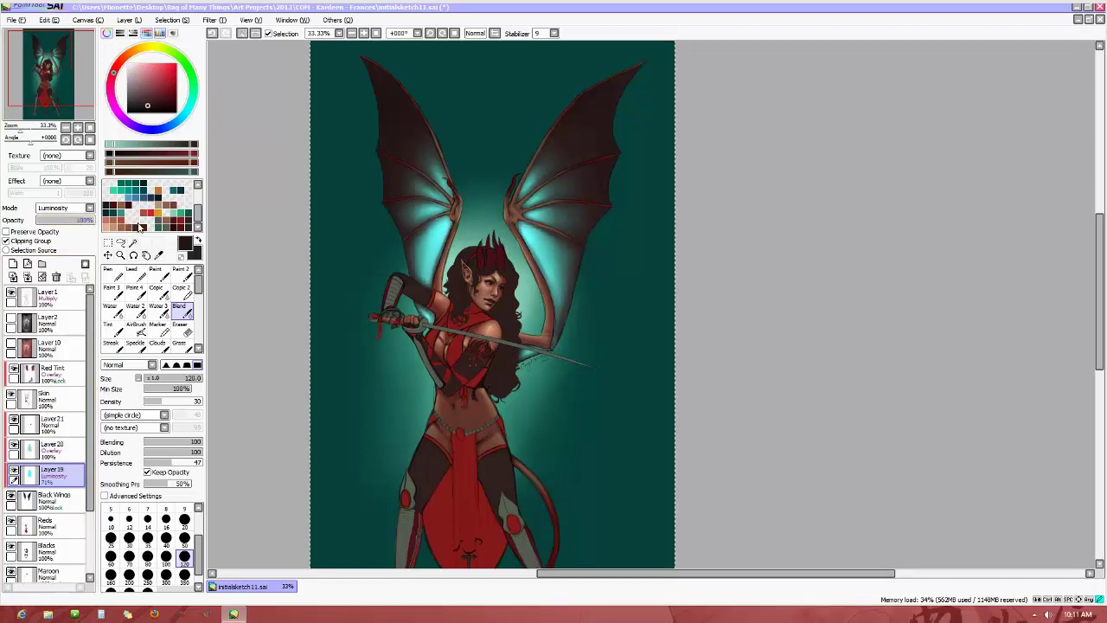
{"action": "left_click_drag", "start_coordinate": [89, 228], "coordinate": [58, 230]}
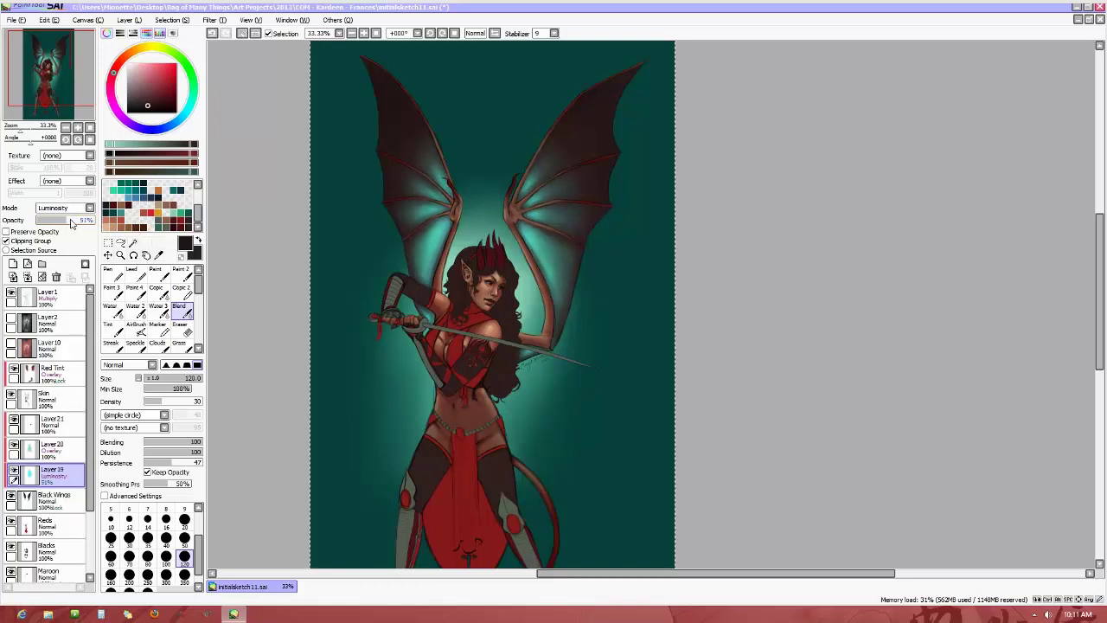
{"action": "scroll", "coordinate": [520, 250], "scroll_direction": "down", "scroll_amount": 1}
{"action": "scroll", "coordinate": [590, 309], "scroll_direction": "up", "scroll_amount": 1}
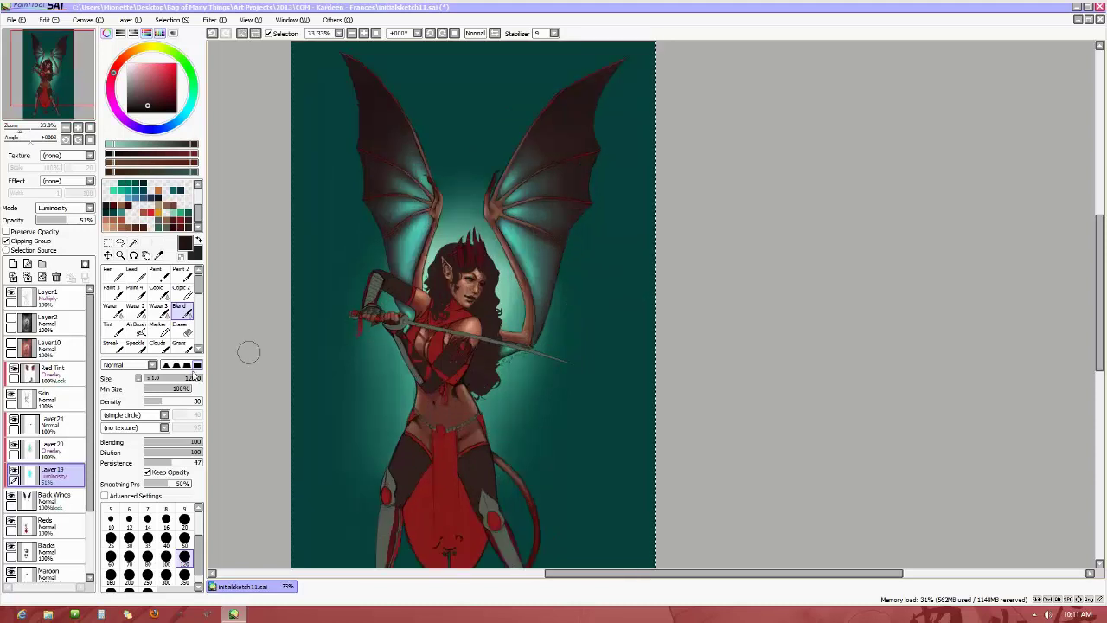
{"action": "left_click_drag", "start_coordinate": [62, 226], "coordinate": [106, 226]}
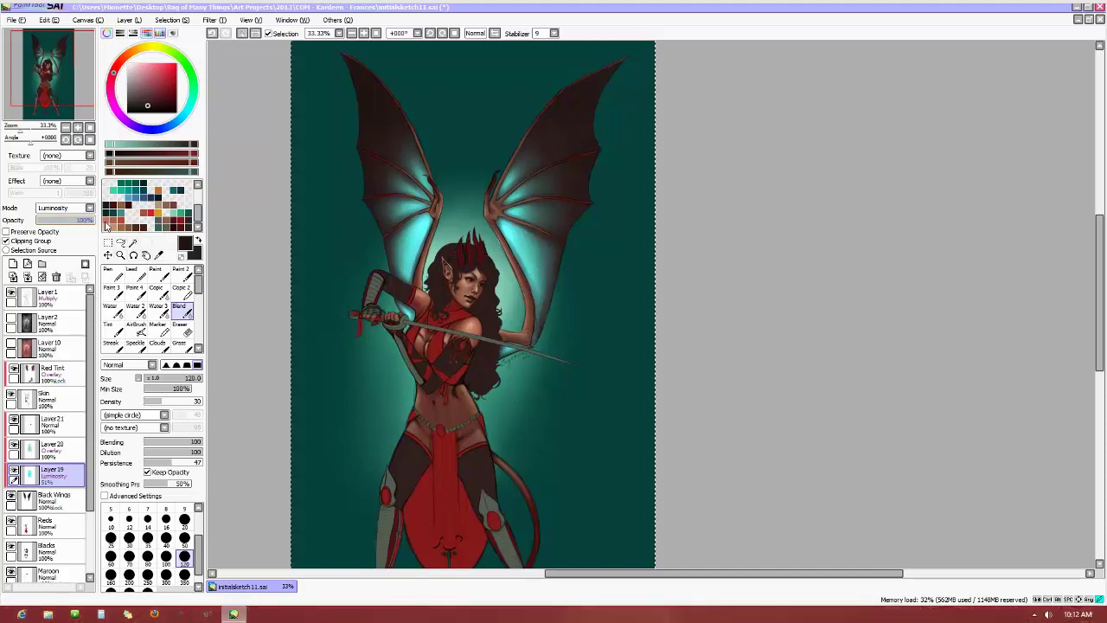
{"action": "mouse_move", "coordinate": [106, 226]}
{"action": "left_mouse_down"}
{"action": "mouse_move", "coordinate": [63, 229]}
{"action": "mouse_move", "coordinate": [86, 229]}
{"action": "left_mouse_up"}
{"action": "left_click", "coordinate": [57, 220]}
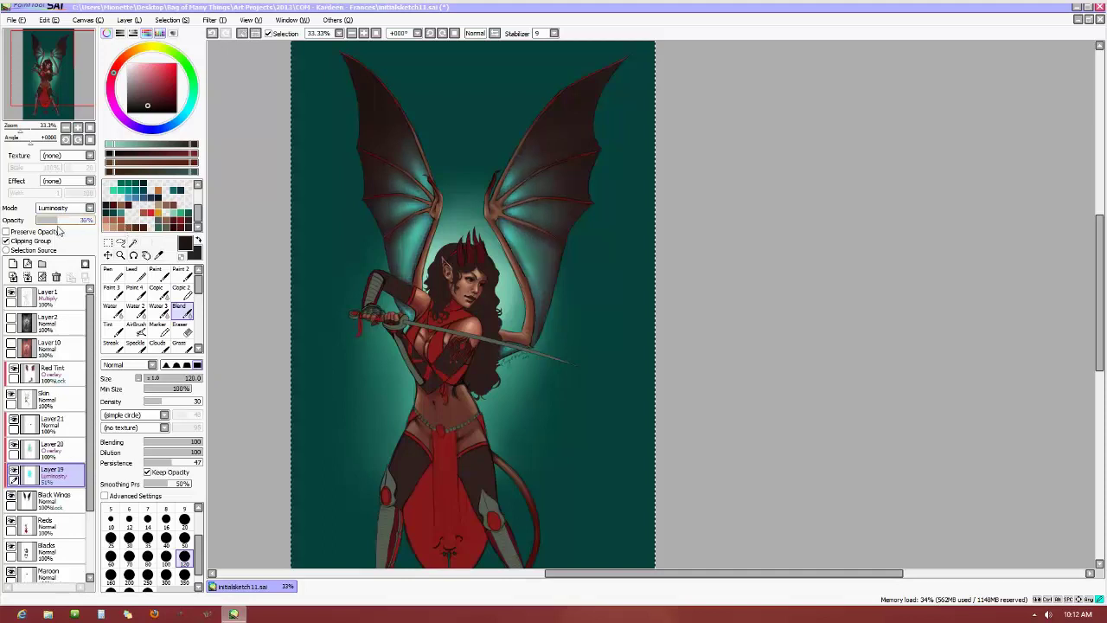
Choose a bright cyan for the AirBrush and add a new clipping-group layer above Layer21
{"action": "scroll", "coordinate": [372, 206], "scroll_direction": "up", "scroll_amount": 1}
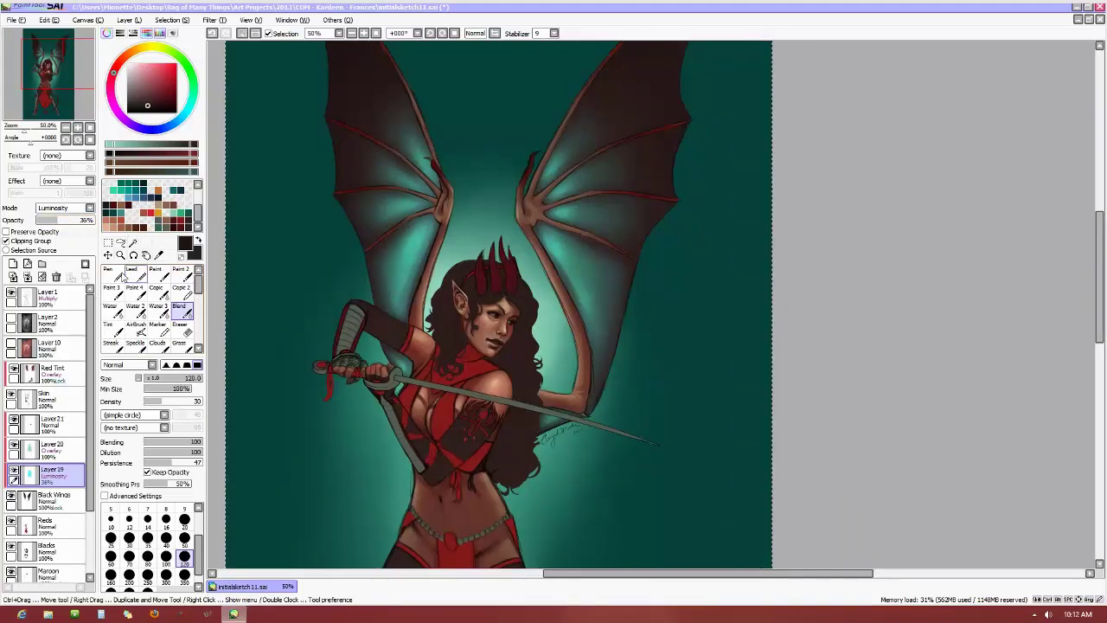
{"action": "left_click", "coordinate": [136, 311]}
{"action": "left_click", "coordinate": [135, 330]}
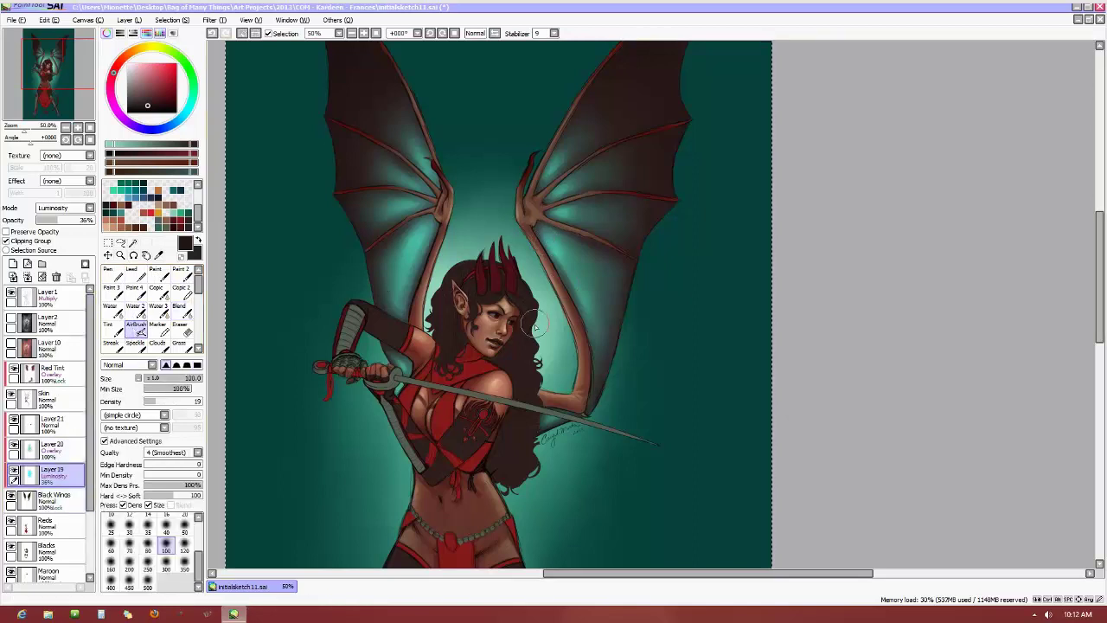
{"action": "left_click", "coordinate": [547, 250], "text": "alt"}
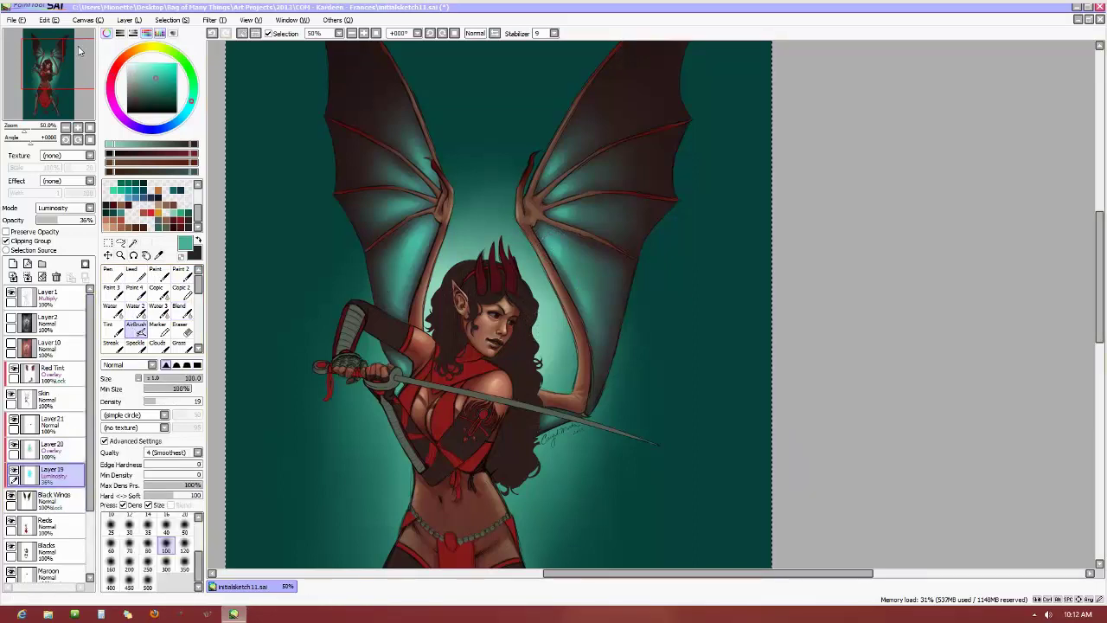
{"action": "left_click", "coordinate": [147, 70]}
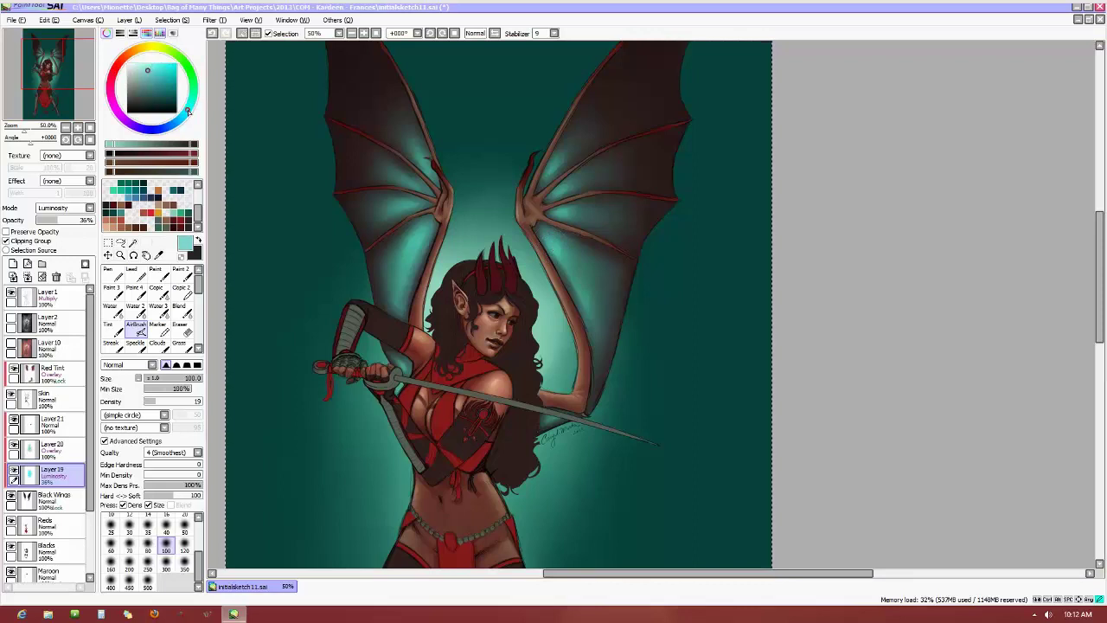
{"action": "left_click_drag", "start_coordinate": [148, 68], "coordinate": [157, 63]}
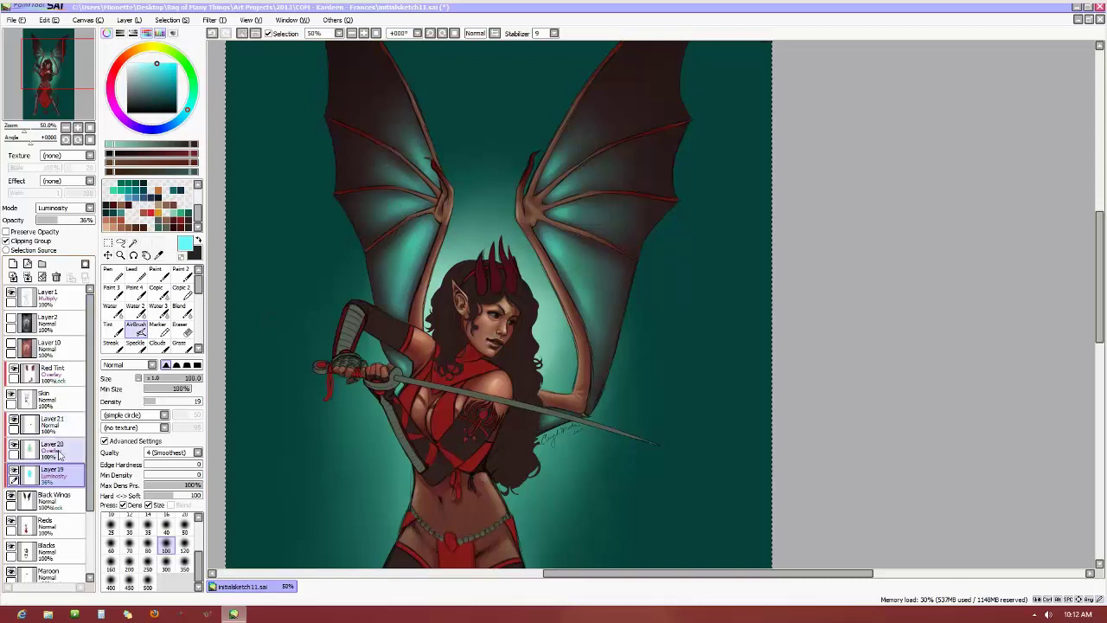
{"action": "left_click", "coordinate": [59, 422]}
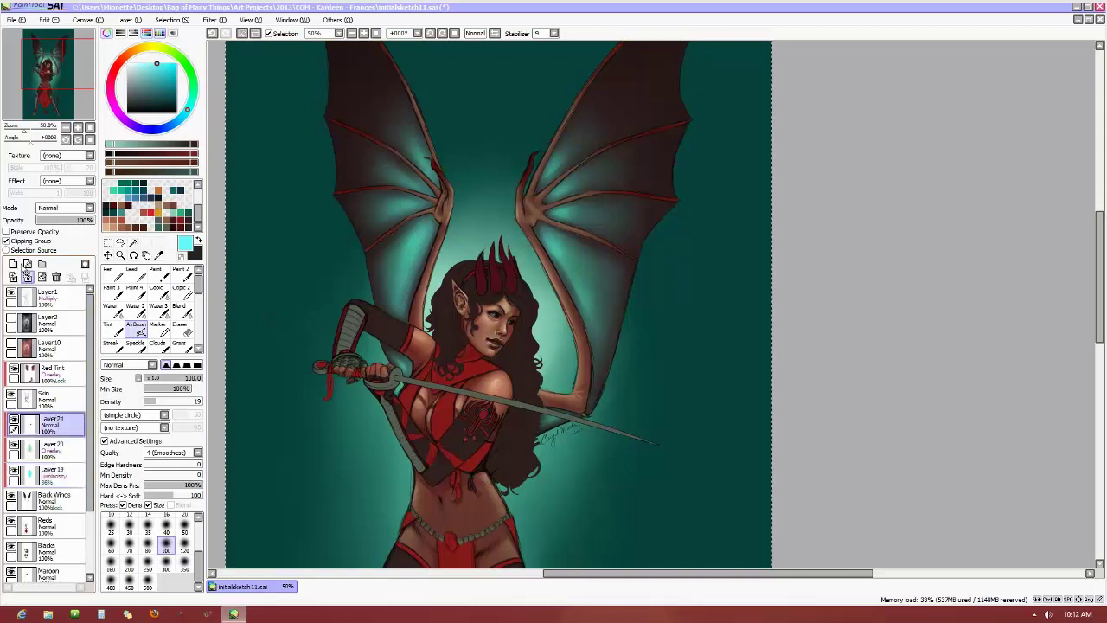
{"action": "left_click", "coordinate": [12, 263]}
{"action": "left_click", "coordinate": [6, 240]}
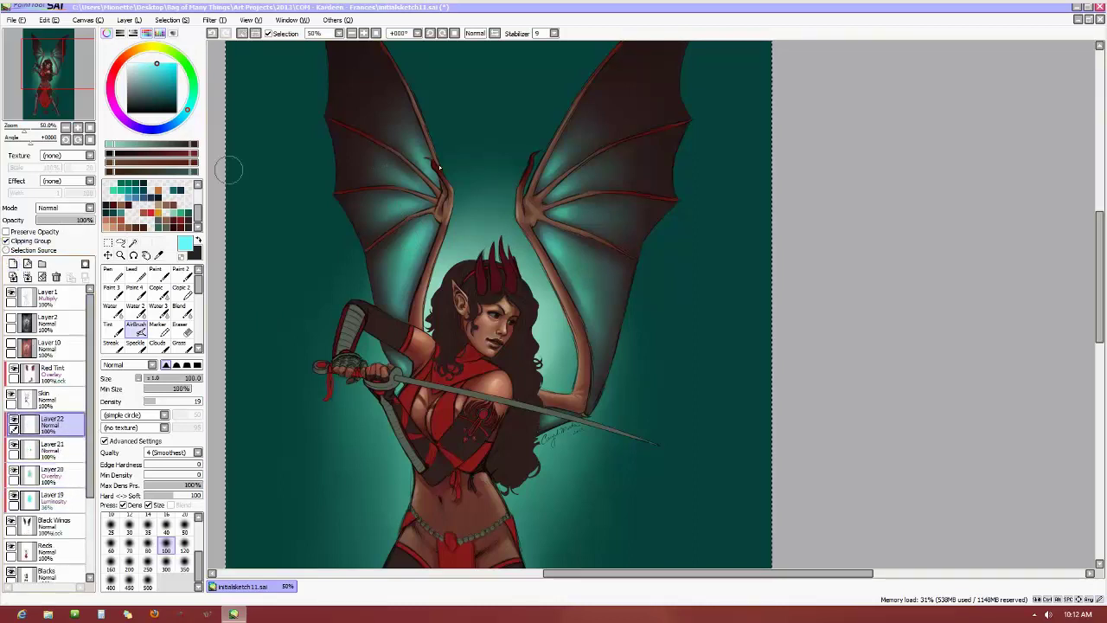
Airbrush a bright cyan glow onto both wing membranes around the joints and between the bones at sizes 100 and 120
{"action": "mouse_move", "coordinate": [438, 183]}
{"action": "left_mouse_down"}
{"action": "mouse_move", "coordinate": [408, 204]}
{"action": "mouse_move", "coordinate": [424, 232]}
{"action": "mouse_move", "coordinate": [413, 259]}
{"action": "left_mouse_up"}
{"action": "mouse_move", "coordinate": [548, 238]}
{"action": "left_mouse_down"}
{"action": "mouse_move", "coordinate": [596, 338]}
{"action": "mouse_move", "coordinate": [583, 300]}
{"action": "mouse_move", "coordinate": [578, 332]}
{"action": "mouse_move", "coordinate": [575, 196]}
{"action": "mouse_move", "coordinate": [555, 229]}
{"action": "mouse_move", "coordinate": [563, 207]}
{"action": "mouse_move", "coordinate": [554, 167]}
{"action": "left_mouse_up"}
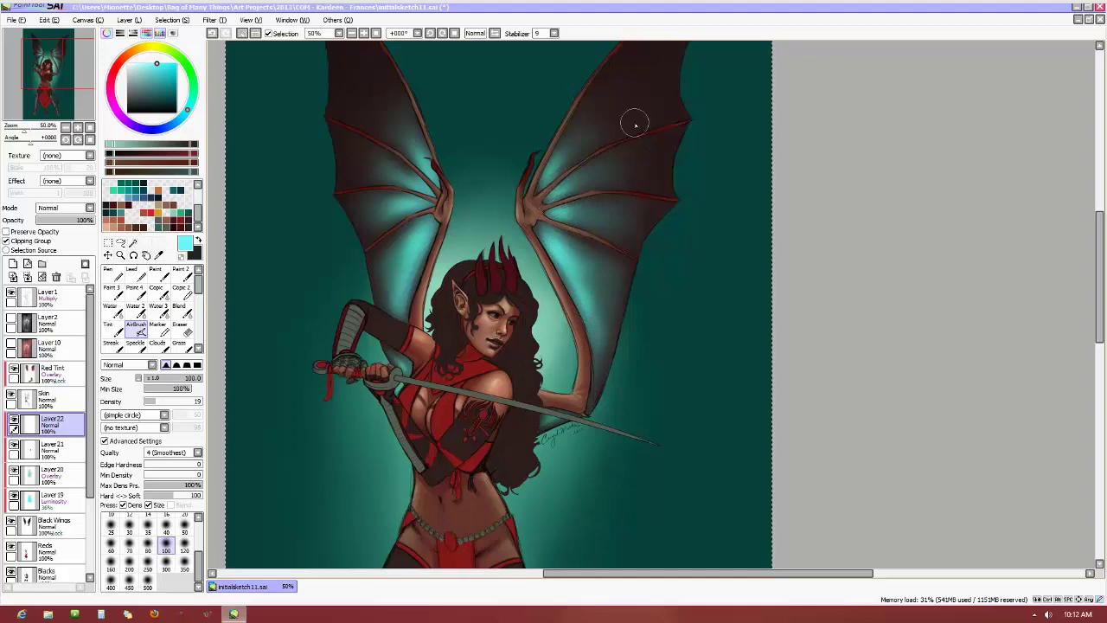
{"action": "scroll", "coordinate": [640, 121], "scroll_direction": "down", "scroll_amount": 2}
{"action": "scroll", "coordinate": [666, 136], "scroll_direction": "up", "scroll_amount": 2}
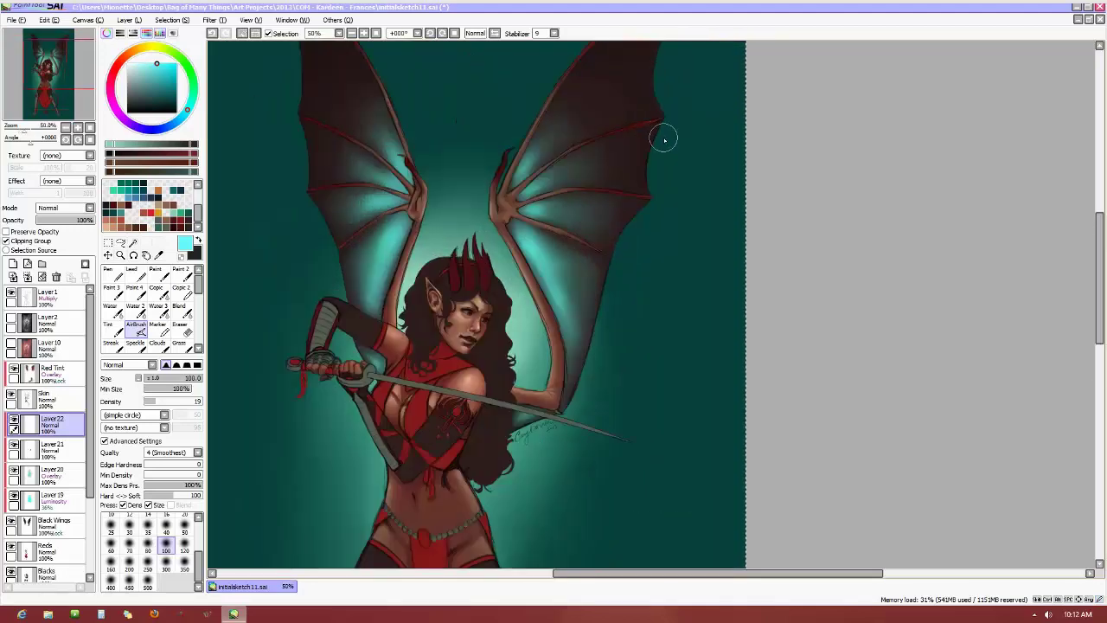
{"action": "left_click", "coordinate": [184, 545]}
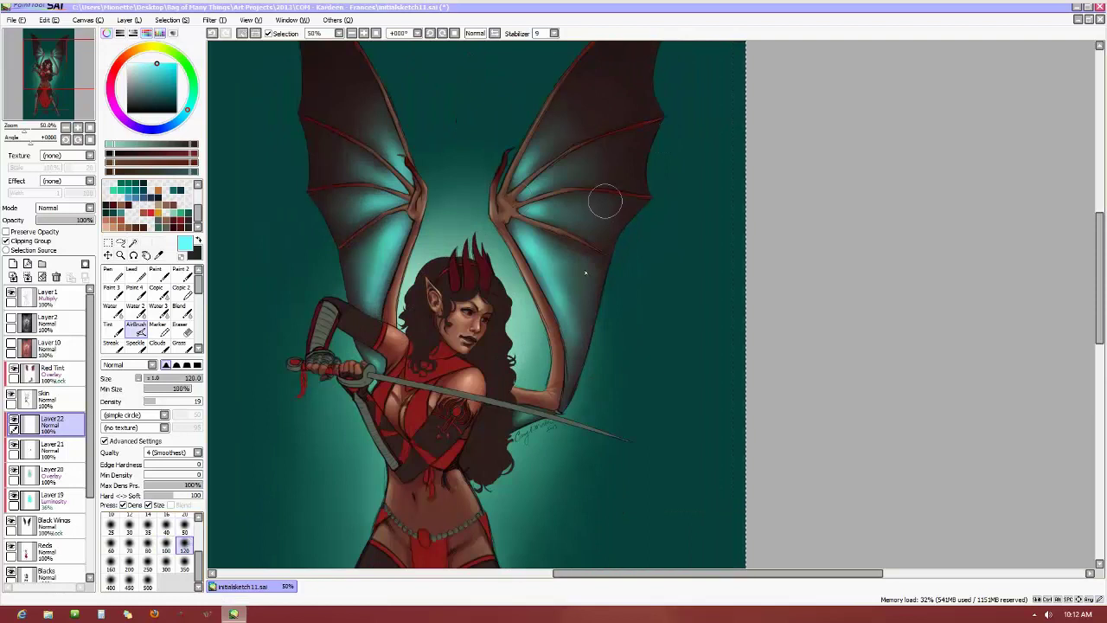
{"action": "mouse_move", "coordinate": [573, 307]}
{"action": "left_mouse_down"}
{"action": "mouse_move", "coordinate": [546, 238]}
{"action": "mouse_move", "coordinate": [548, 297]}
{"action": "left_mouse_up"}
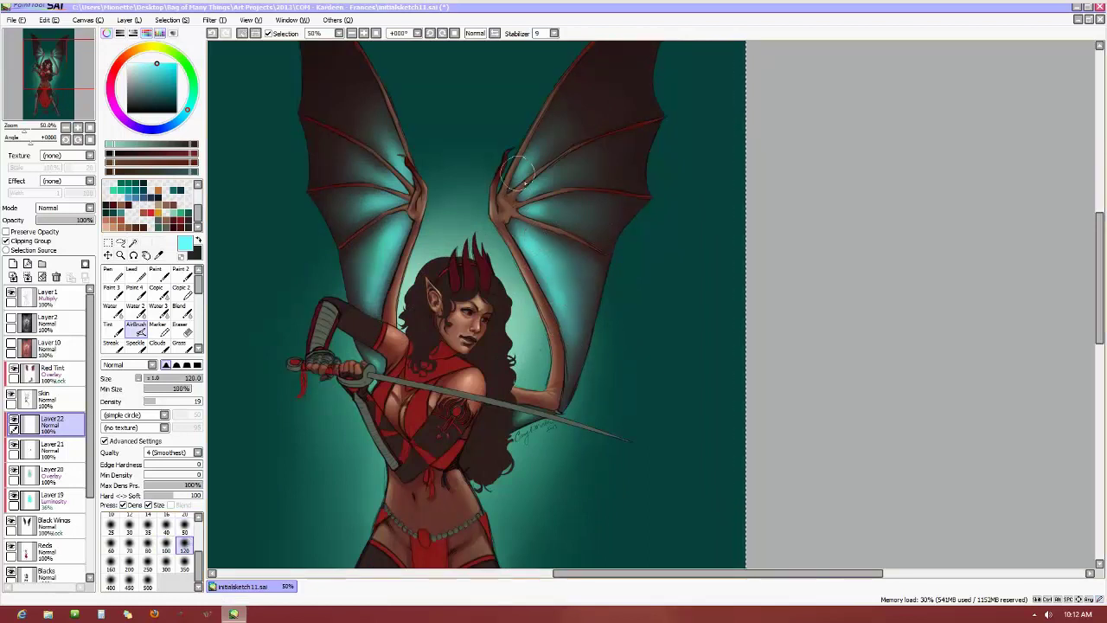
{"action": "mouse_move", "coordinate": [383, 210]}
{"action": "left_mouse_down"}
{"action": "mouse_move", "coordinate": [390, 140]}
{"action": "mouse_move", "coordinate": [370, 223]}
{"action": "mouse_move", "coordinate": [370, 140]}
{"action": "mouse_move", "coordinate": [378, 268]}
{"action": "mouse_move", "coordinate": [374, 199]}
{"action": "left_mouse_up"}
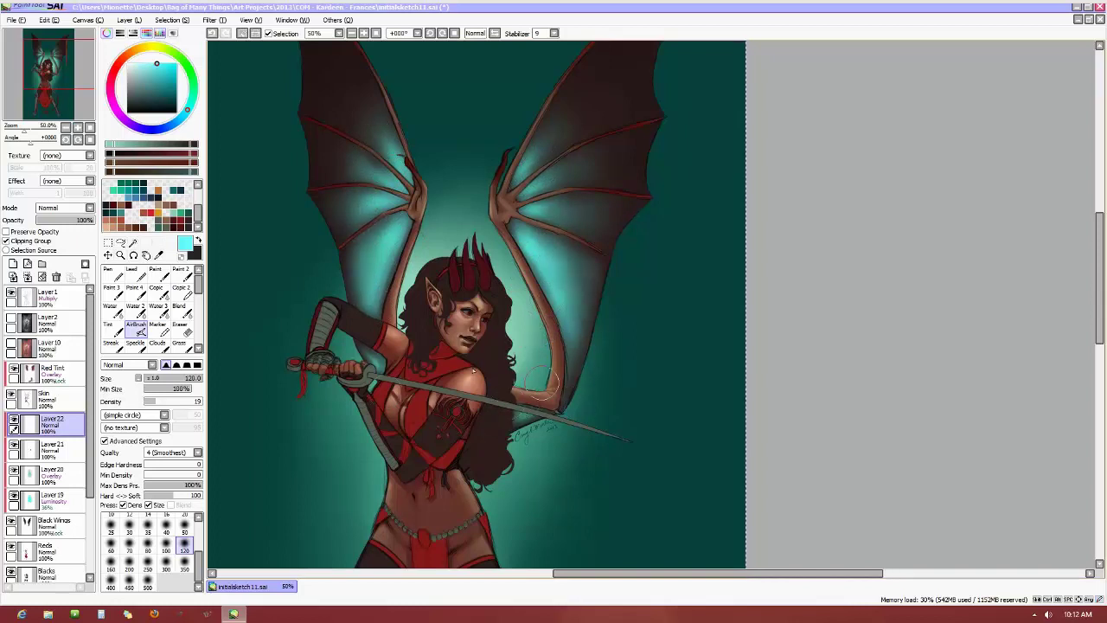
Check the effect of Layer22's cyan glow by hiding and reshowing the layer
{"action": "scroll", "coordinate": [462, 191], "scroll_direction": "down", "scroll_amount": 1}
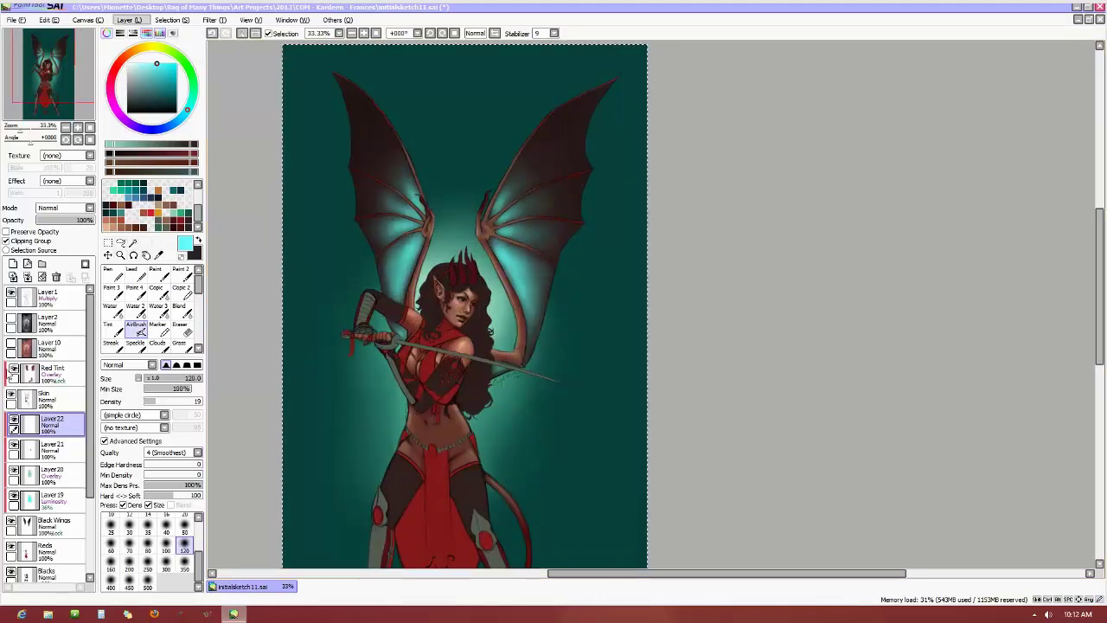
{"action": "left_click", "coordinate": [14, 418]}
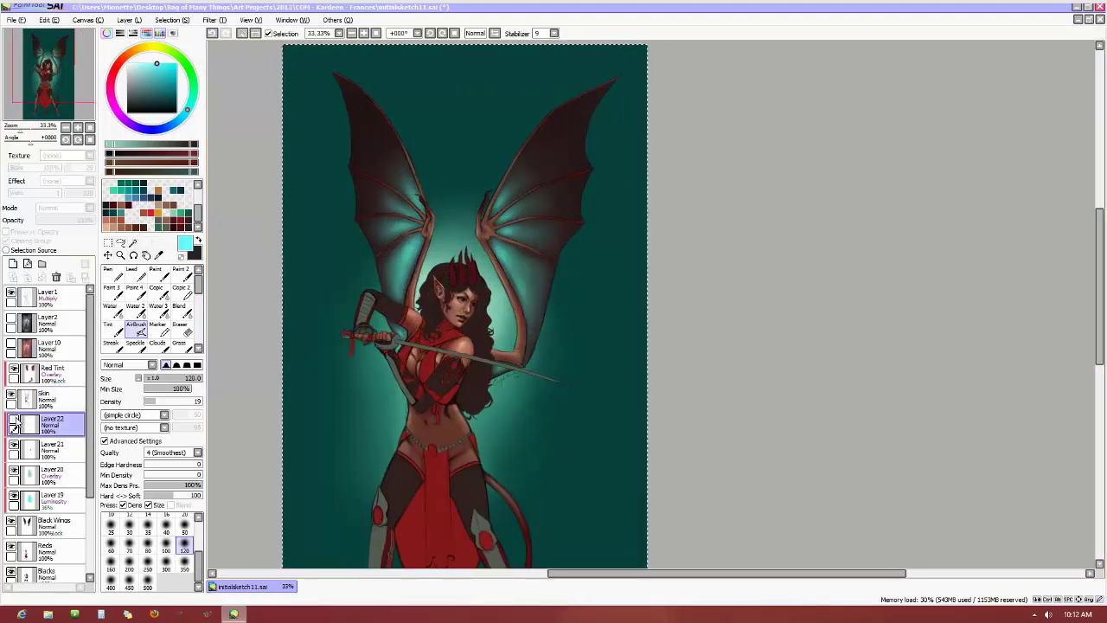
{"action": "left_click", "coordinate": [14, 418]}
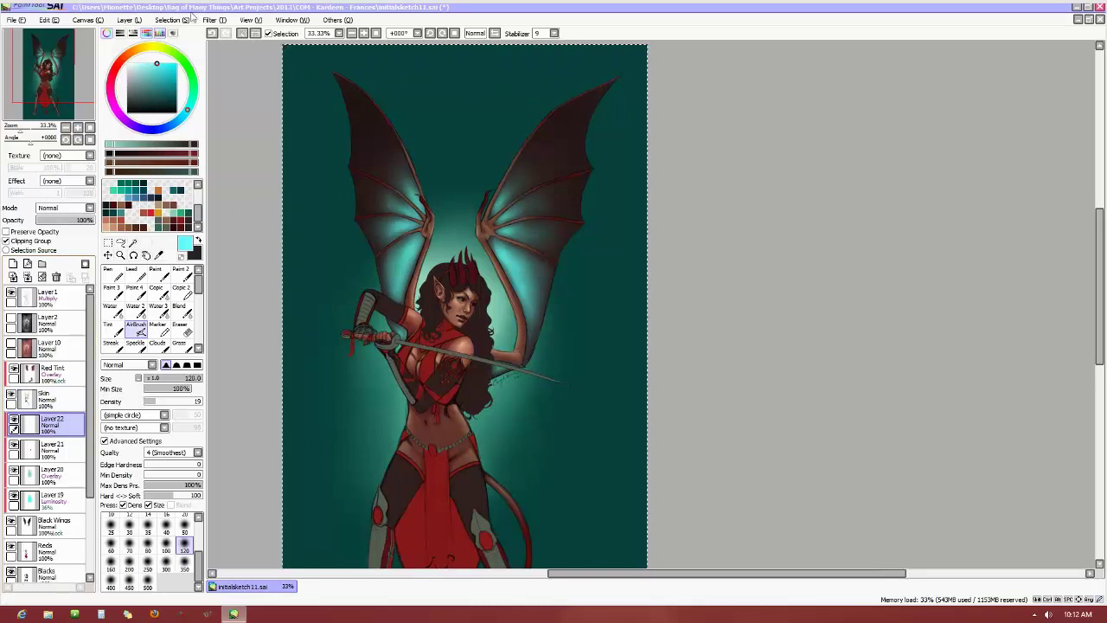
Try a hue of -4, saturation of +100 and luminescence of +8 on Layer22's cyan wing glow
{"action": "left_click", "coordinate": [172, 19]}
{"action": "left_click", "coordinate": [215, 35]}
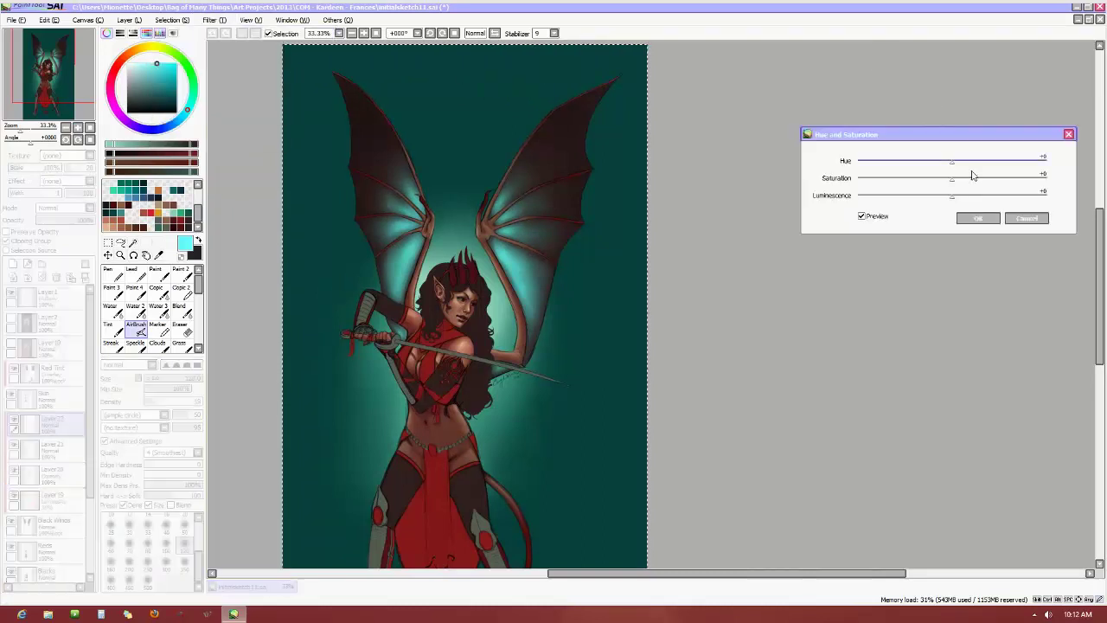
{"action": "left_click_drag", "start_coordinate": [971, 173], "coordinate": [944, 169]}
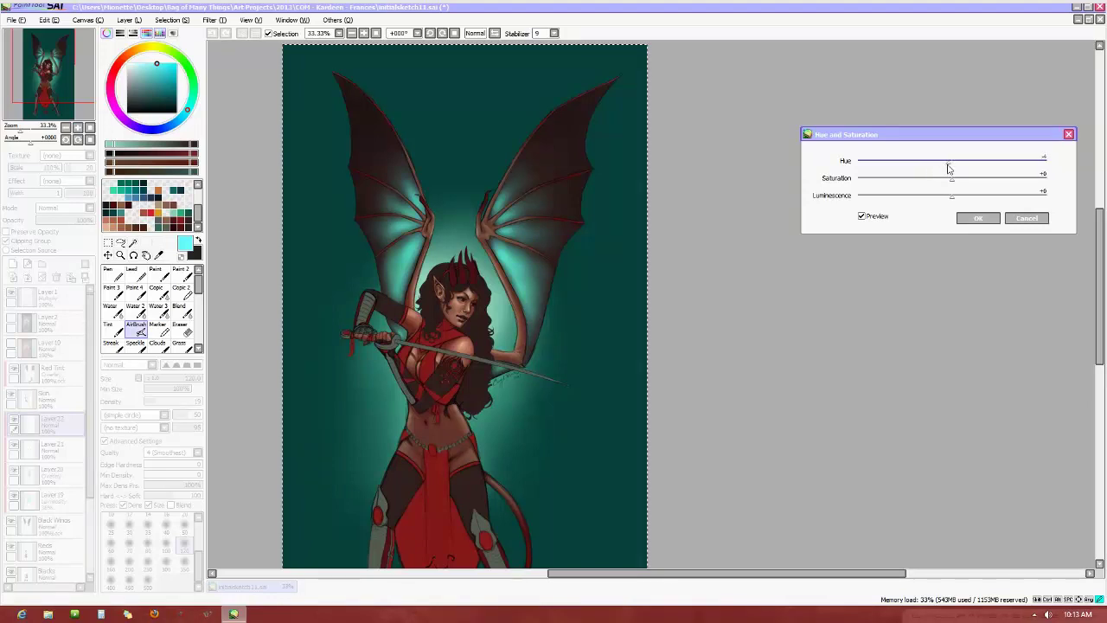
{"action": "left_click_drag", "start_coordinate": [957, 184], "coordinate": [1017, 181]}
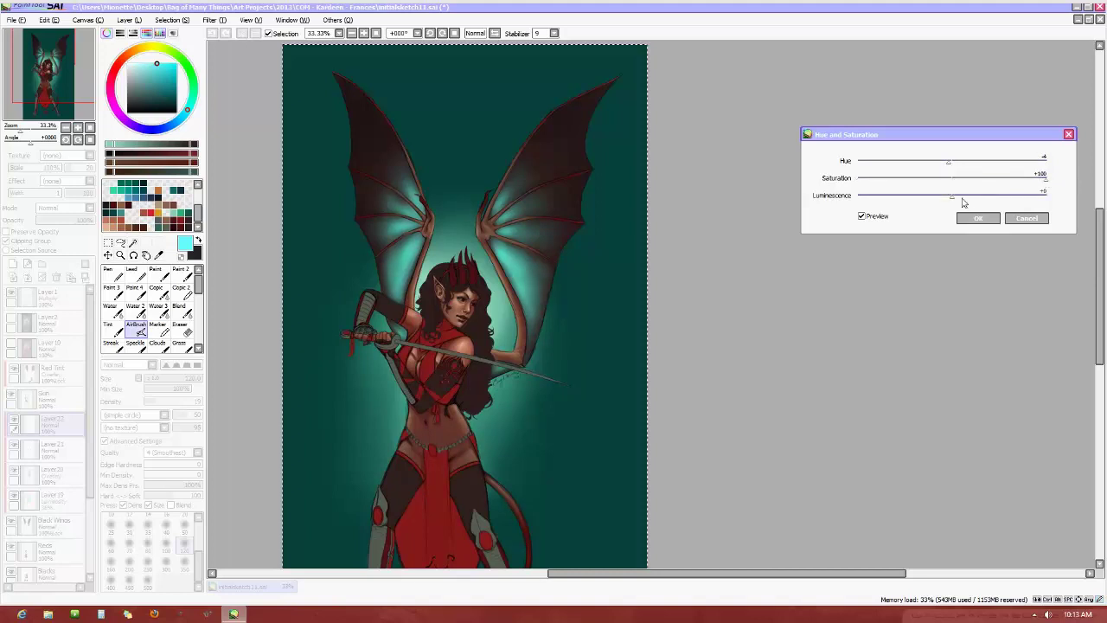
{"action": "left_click_drag", "start_coordinate": [953, 200], "coordinate": [835, 197]}
{"action": "left_click_drag", "start_coordinate": [906, 198], "coordinate": [967, 212]}
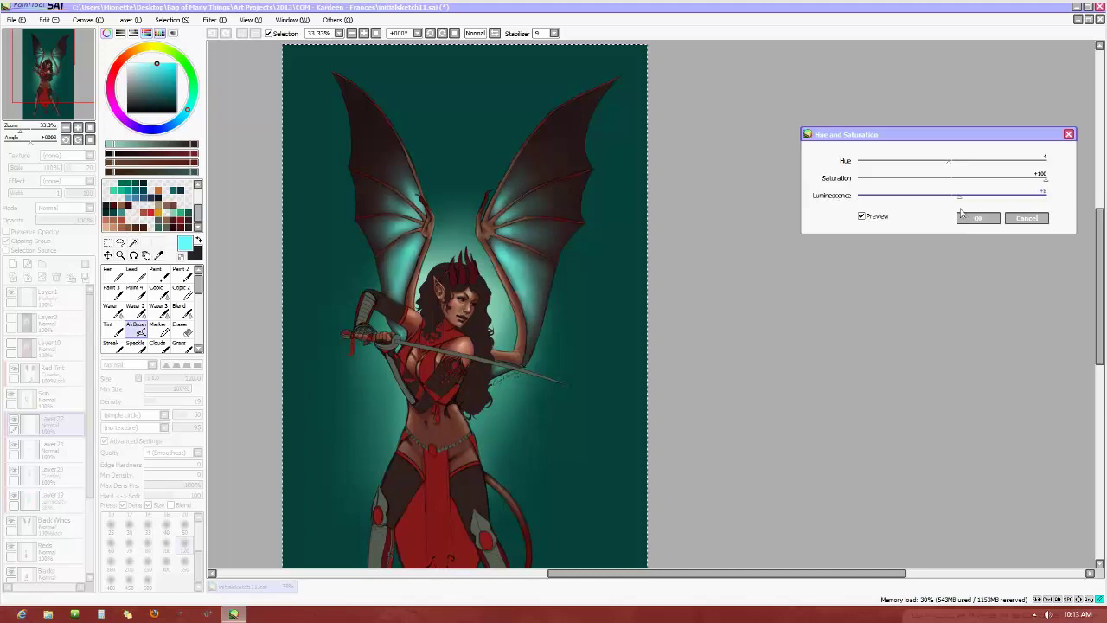
{"action": "left_click", "coordinate": [1027, 218]}
Set the Luminosity layer Layer19 to 59% opacity with Layer22 hidden, and reshow Layer22 at 42% opacity
{"action": "left_click", "coordinate": [14, 421]}
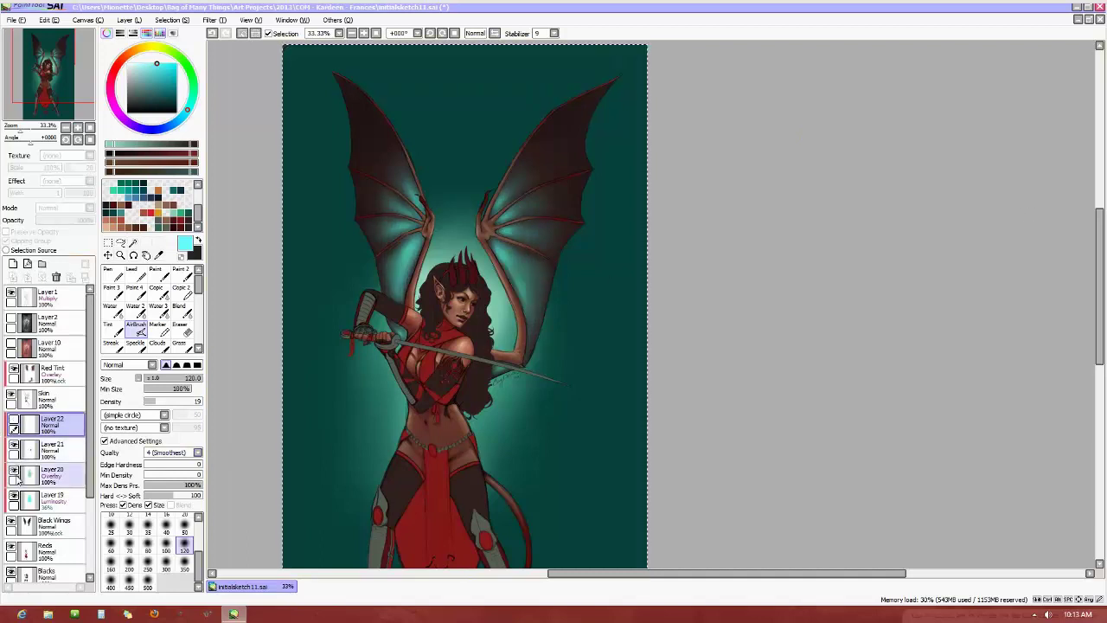
{"action": "left_click", "coordinate": [54, 474]}
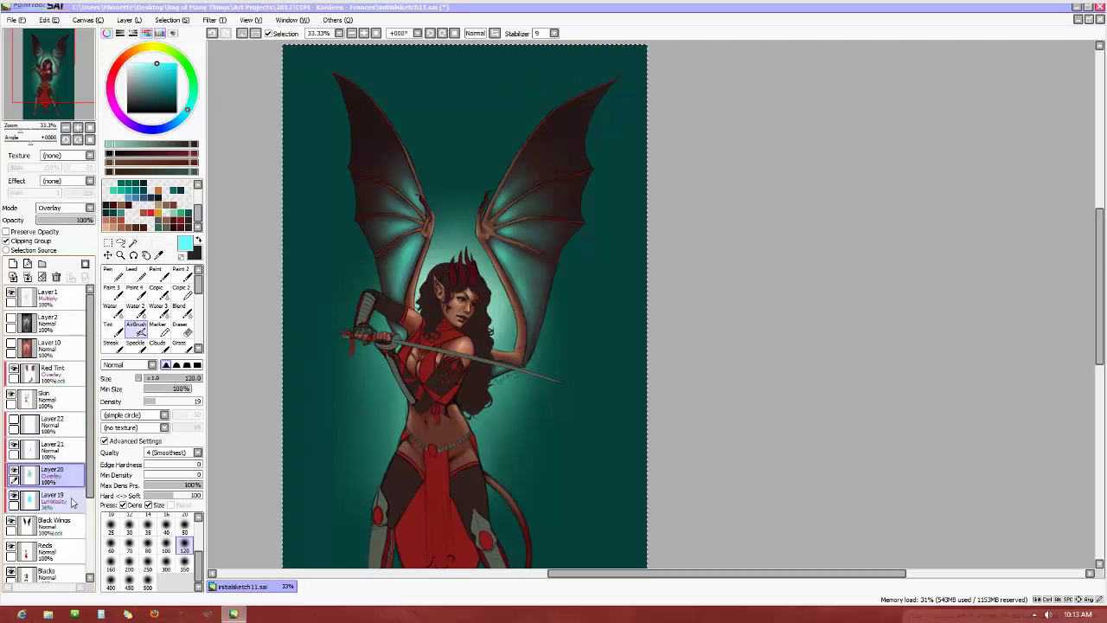
{"action": "left_click", "coordinate": [52, 498]}
{"action": "mouse_move", "coordinate": [66, 222]}
{"action": "left_mouse_down"}
{"action": "mouse_move", "coordinate": [121, 224]}
{"action": "mouse_move", "coordinate": [71, 223]}
{"action": "left_mouse_up"}
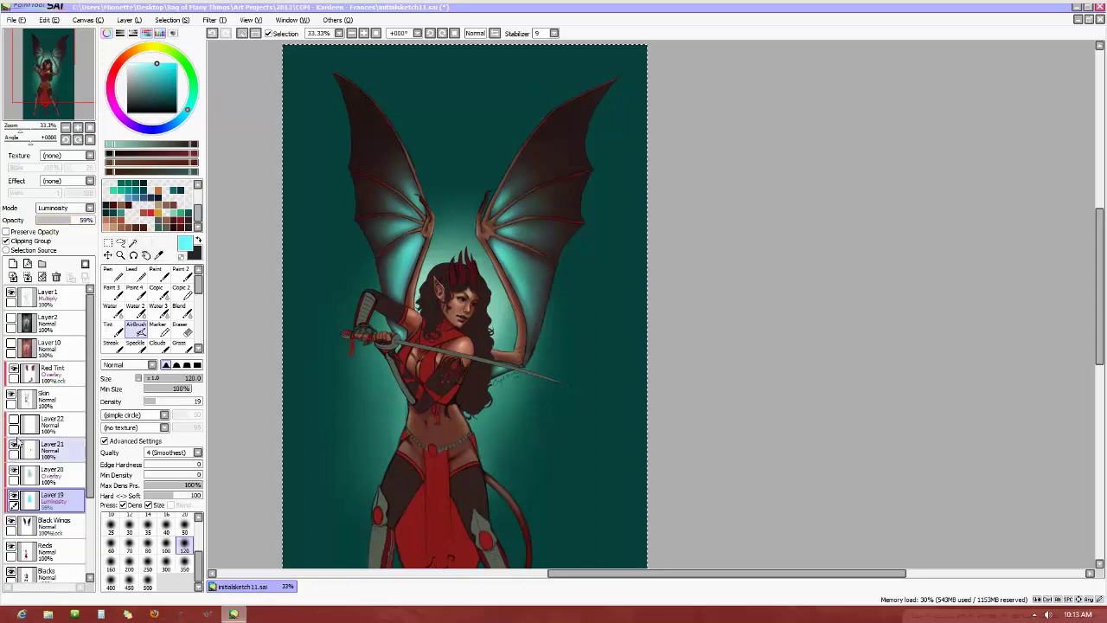
{"action": "left_click", "coordinate": [14, 421]}
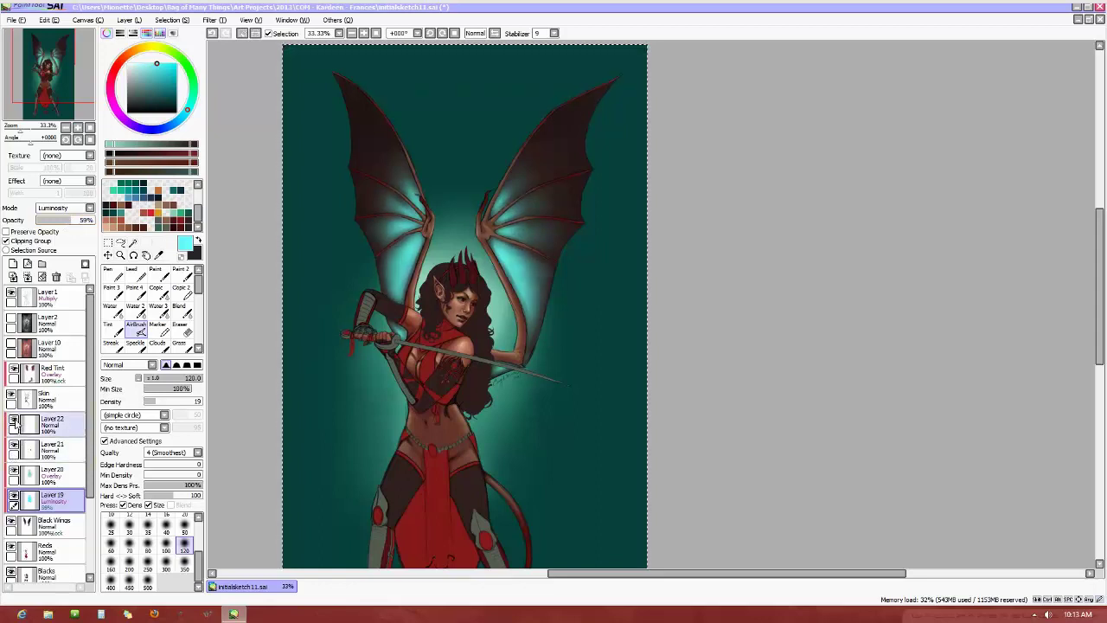
{"action": "left_click", "coordinate": [60, 422]}
{"action": "mouse_move", "coordinate": [87, 224]}
{"action": "left_mouse_down"}
{"action": "mouse_move", "coordinate": [45, 223]}
{"action": "mouse_move", "coordinate": [61, 222]}
{"action": "left_mouse_up"}
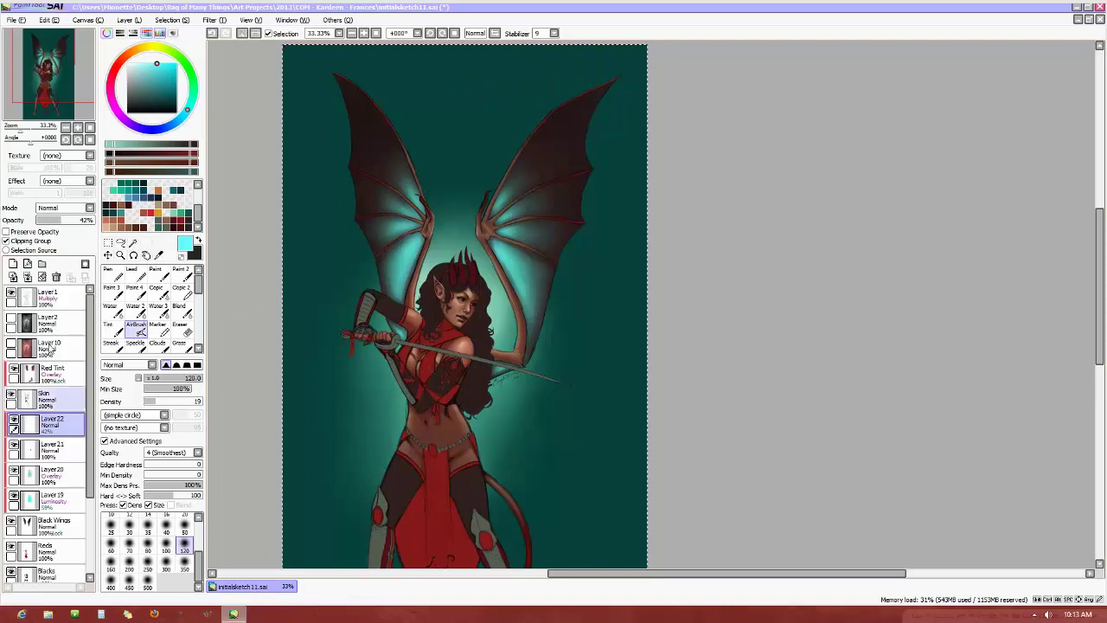
Merge the clipped glow layers Layer19 to Layer22 down into Black Wings and check the merged layer by hiding and reshowing it
{"action": "left_click", "coordinate": [60, 477]}
{"action": "left_click", "coordinate": [58, 501]}
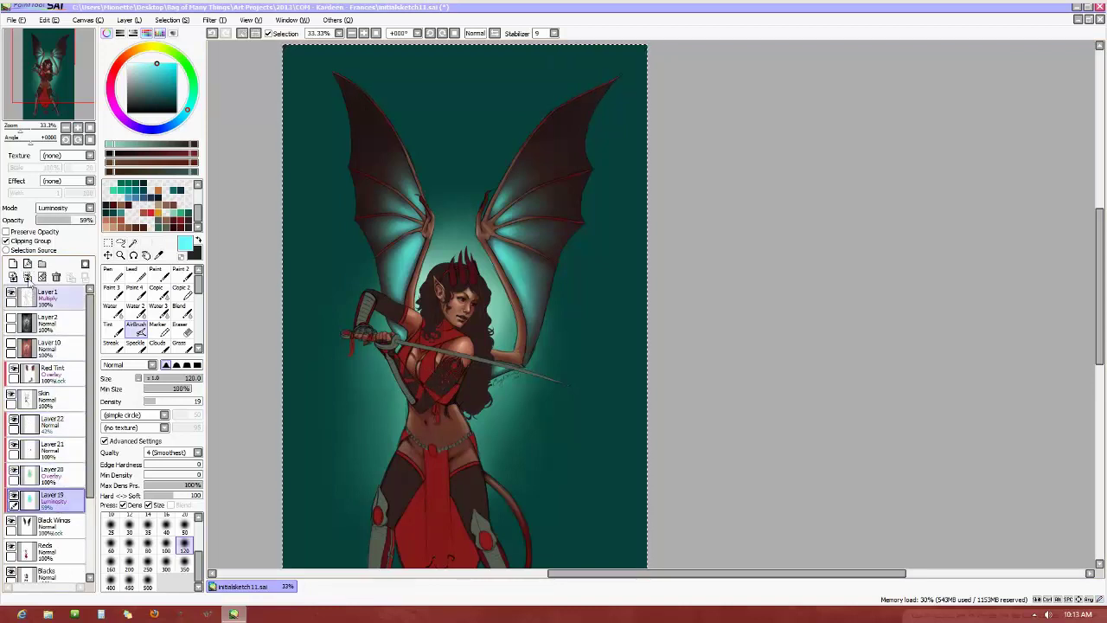
{"action": "left_click", "coordinate": [27, 277]}
{"action": "left_click", "coordinate": [60, 475]}
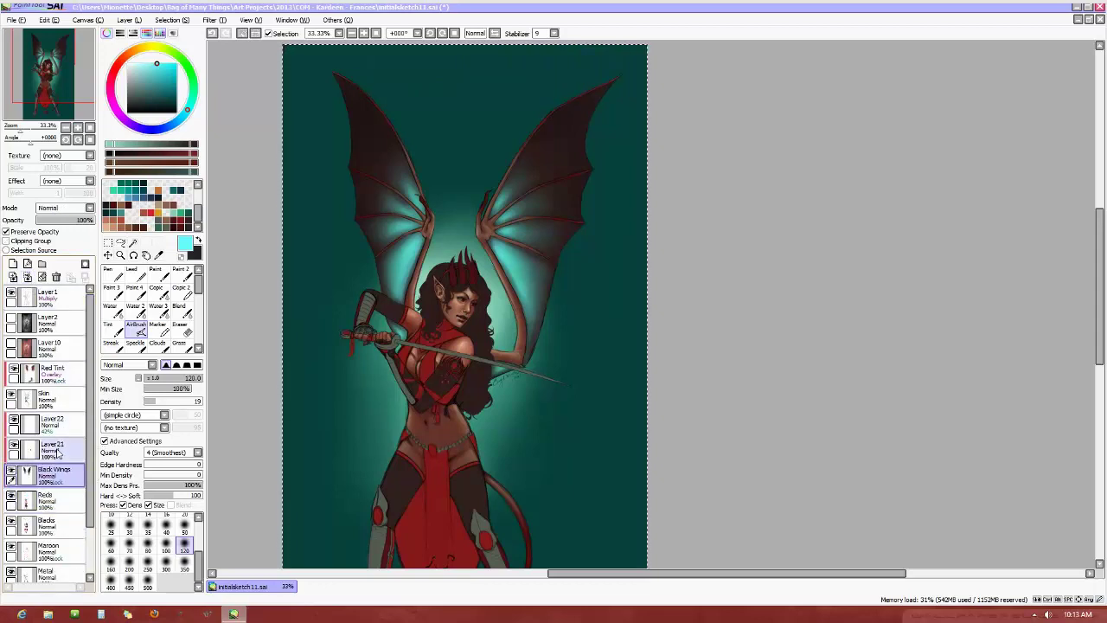
{"action": "left_click", "coordinate": [26, 277]}
{"action": "left_click", "coordinate": [27, 277]}
{"action": "left_click", "coordinate": [52, 421]}
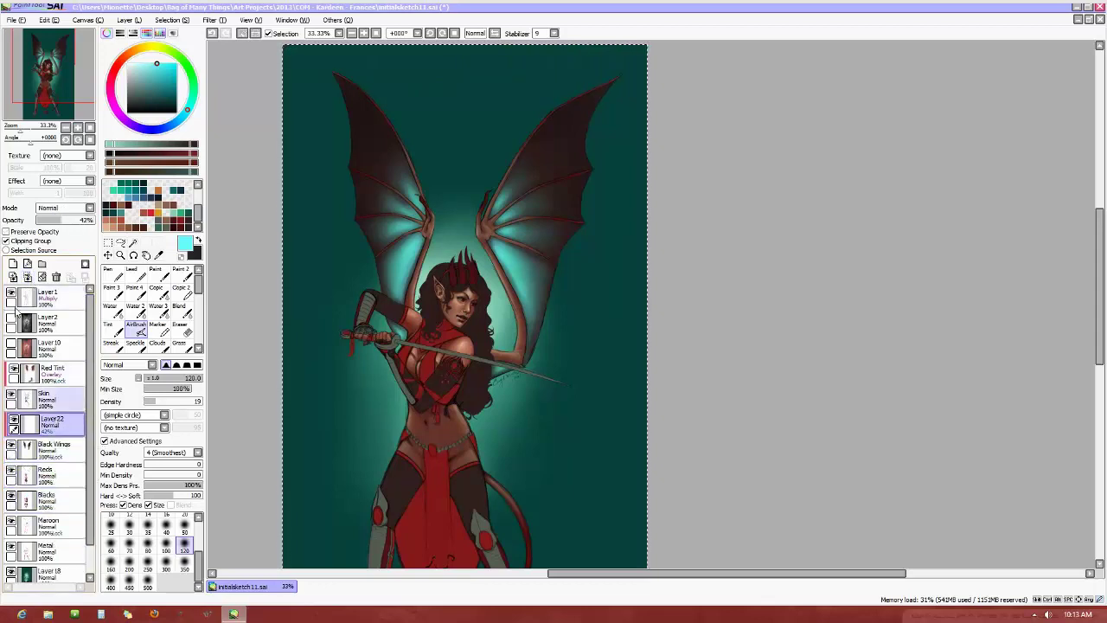
{"action": "left_click", "coordinate": [27, 276]}
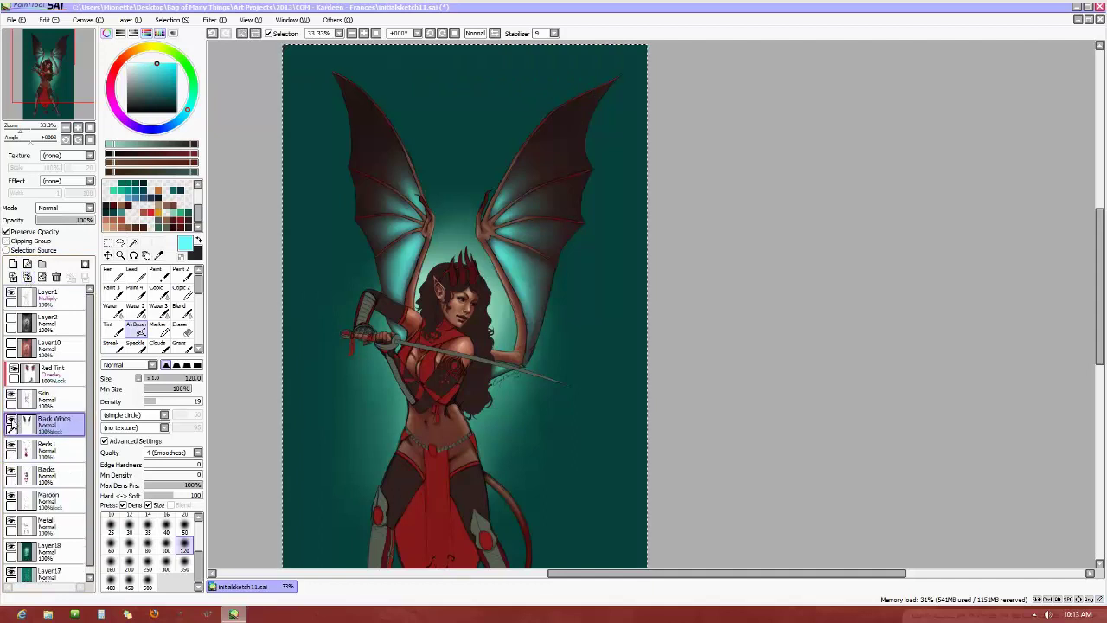
{"action": "left_click", "coordinate": [12, 424]}
{"action": "left_click", "coordinate": [12, 423]}
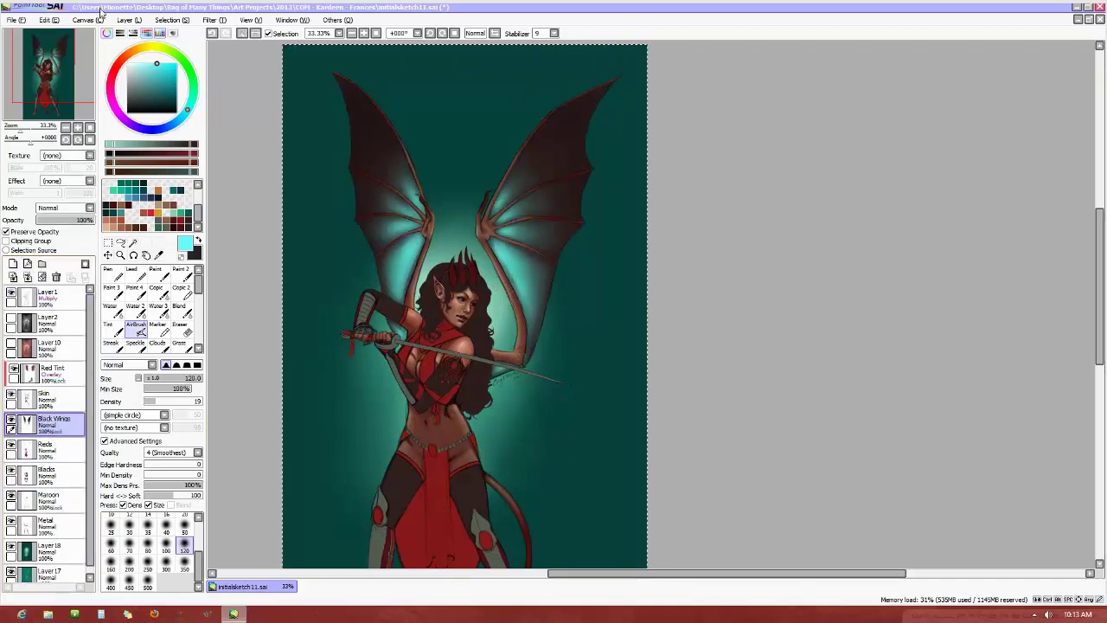
Try different hue, saturation and luminescence adjustments on the merged Black Wings layer
{"action": "left_click", "coordinate": [214, 19]}
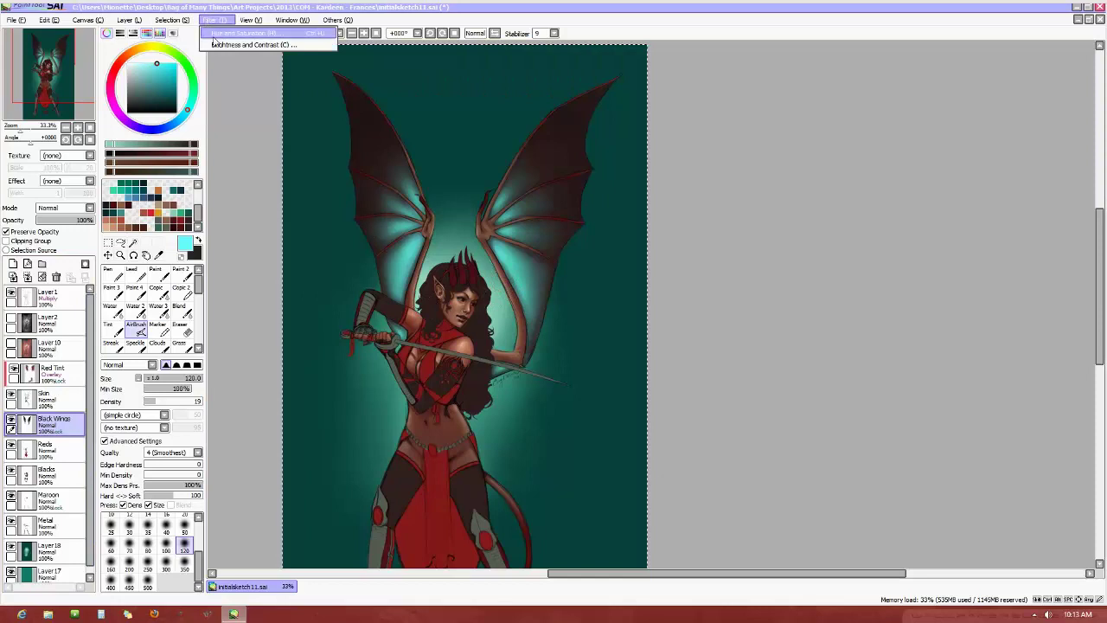
{"action": "left_click", "coordinate": [217, 35]}
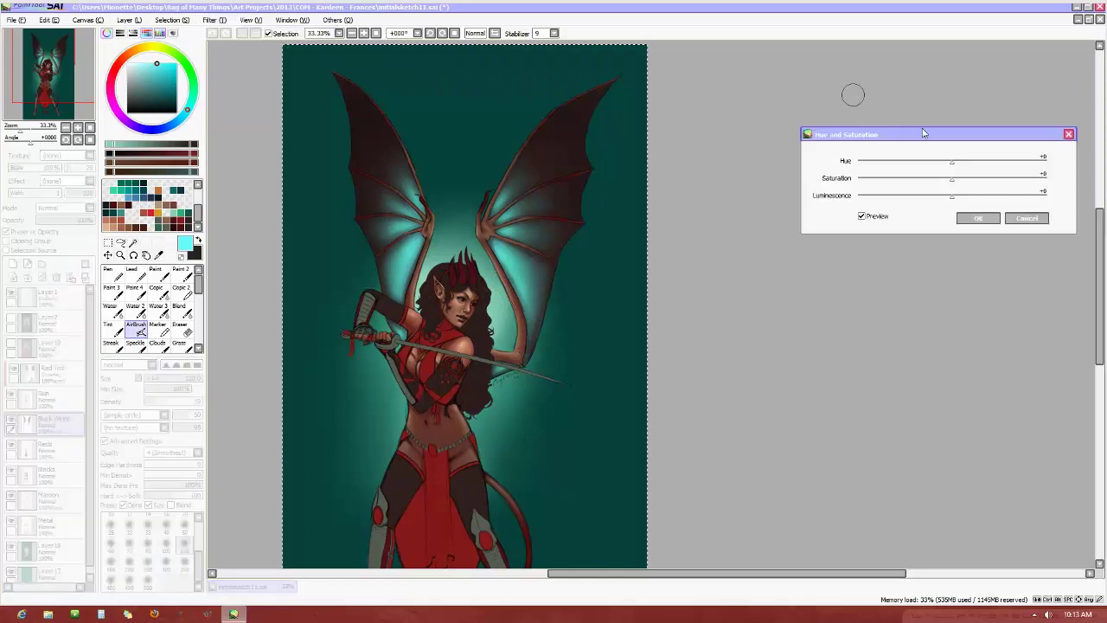
{"action": "left_click_drag", "start_coordinate": [953, 166], "coordinate": [1007, 197]}
{"action": "left_click", "coordinate": [956, 179]}
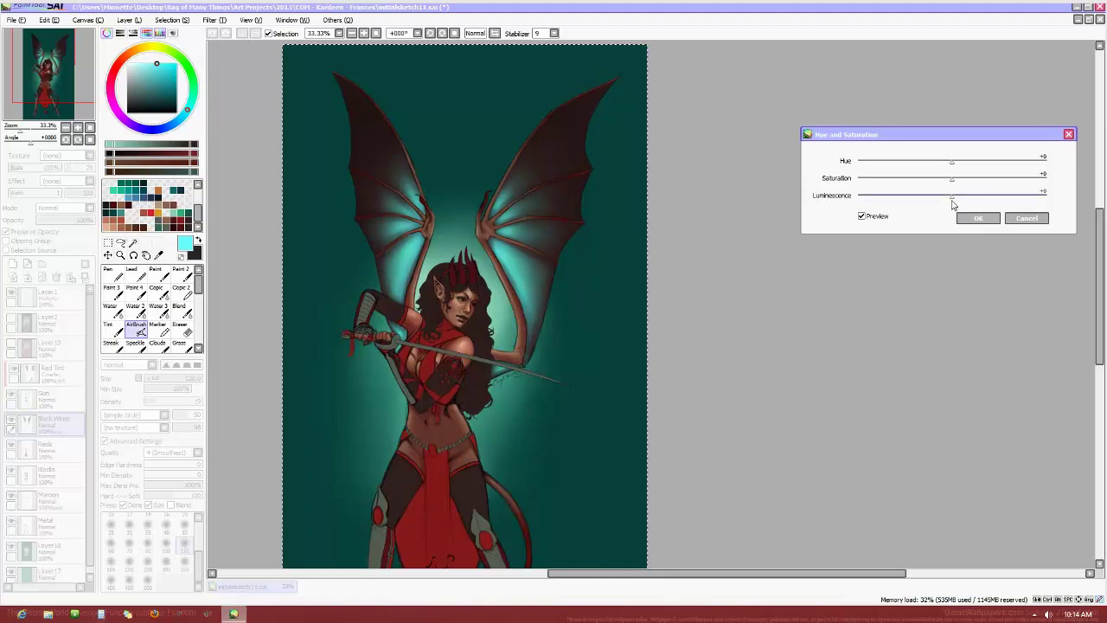
{"action": "mouse_move", "coordinate": [954, 202]}
{"action": "left_mouse_down"}
{"action": "mouse_move", "coordinate": [979, 205]}
{"action": "mouse_move", "coordinate": [917, 202]}
{"action": "mouse_move", "coordinate": [969, 202]}
{"action": "mouse_move", "coordinate": [924, 198]}
{"action": "mouse_move", "coordinate": [957, 200]}
{"action": "left_mouse_up"}
{"action": "left_click", "coordinate": [1031, 219]}
Sample the dark brown of the wing membrane and set the Paint brush to size 0.7
{"action": "scroll", "coordinate": [634, 311], "scroll_direction": "up", "scroll_amount": 2}
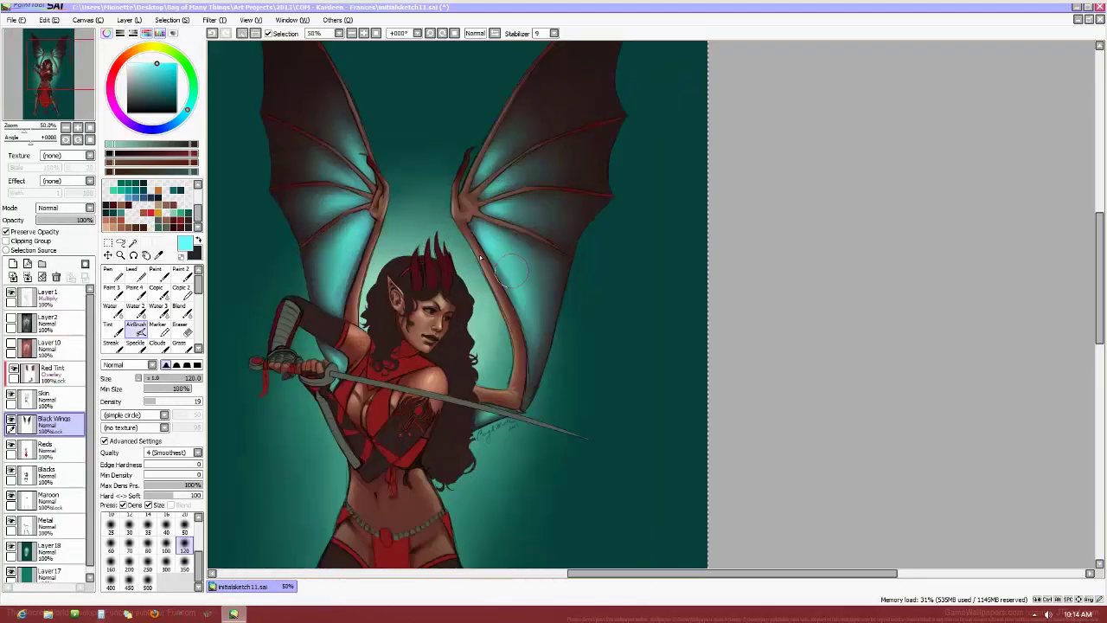
{"action": "left_click", "coordinate": [576, 166], "text": "alt"}
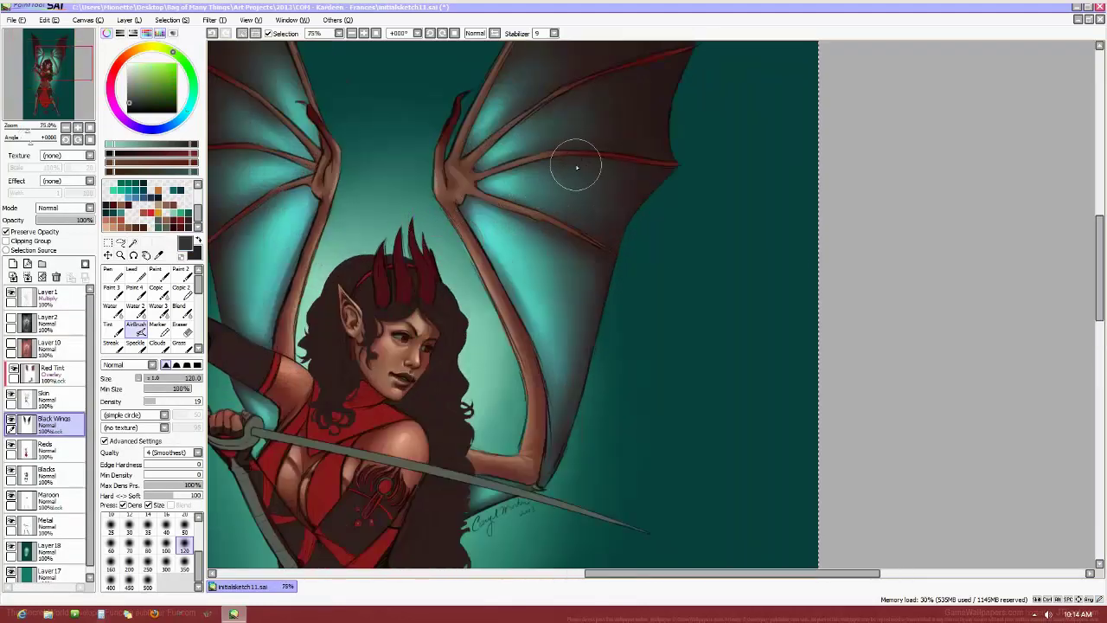
{"action": "mouse_move", "coordinate": [658, 179]}
{"action": "left_mouse_down"}
{"action": "mouse_move", "coordinate": [558, 161]}
{"action": "mouse_move", "coordinate": [581, 162]}
{"action": "left_mouse_up"}
{"action": "left_click", "coordinate": [644, 168], "text": "alt"}
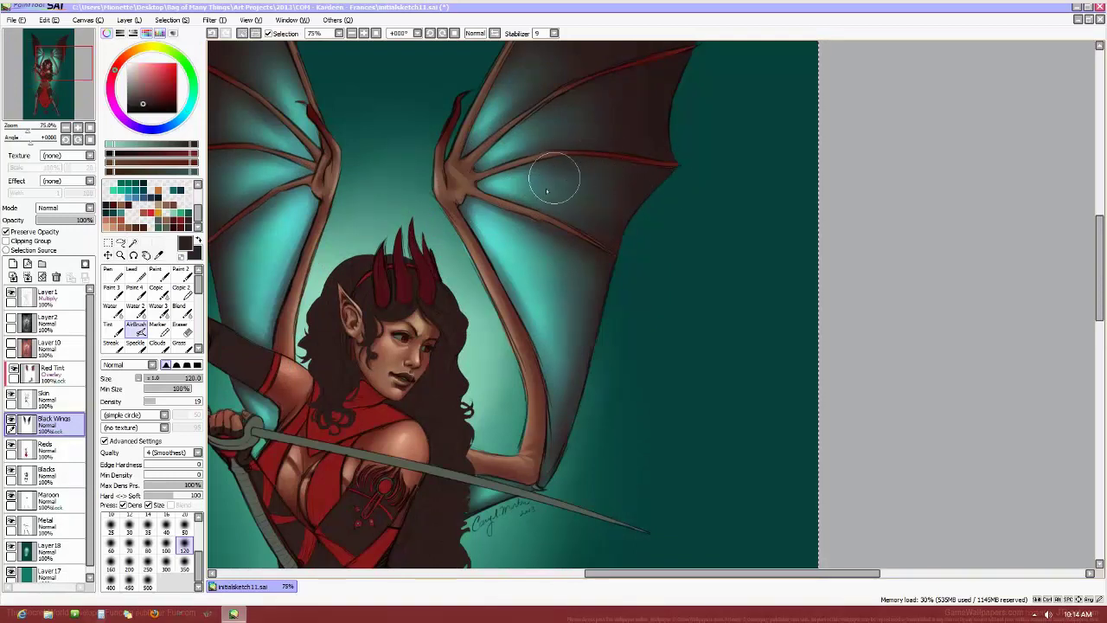
{"action": "scroll", "coordinate": [551, 173], "scroll_direction": "up", "scroll_amount": 1}
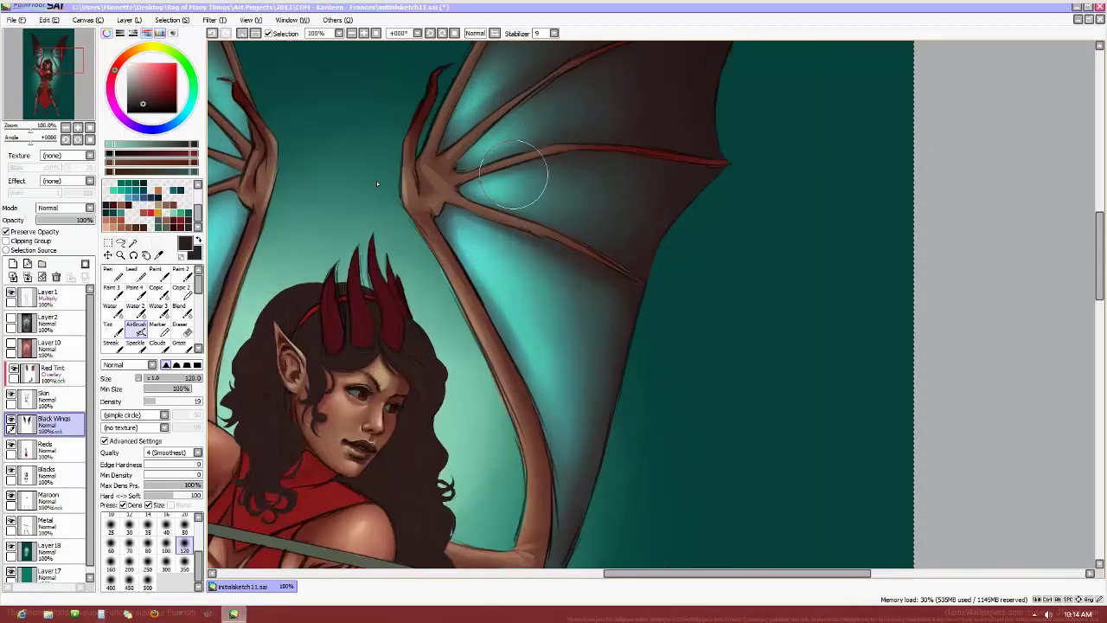
{"action": "left_click", "coordinate": [156, 275]}
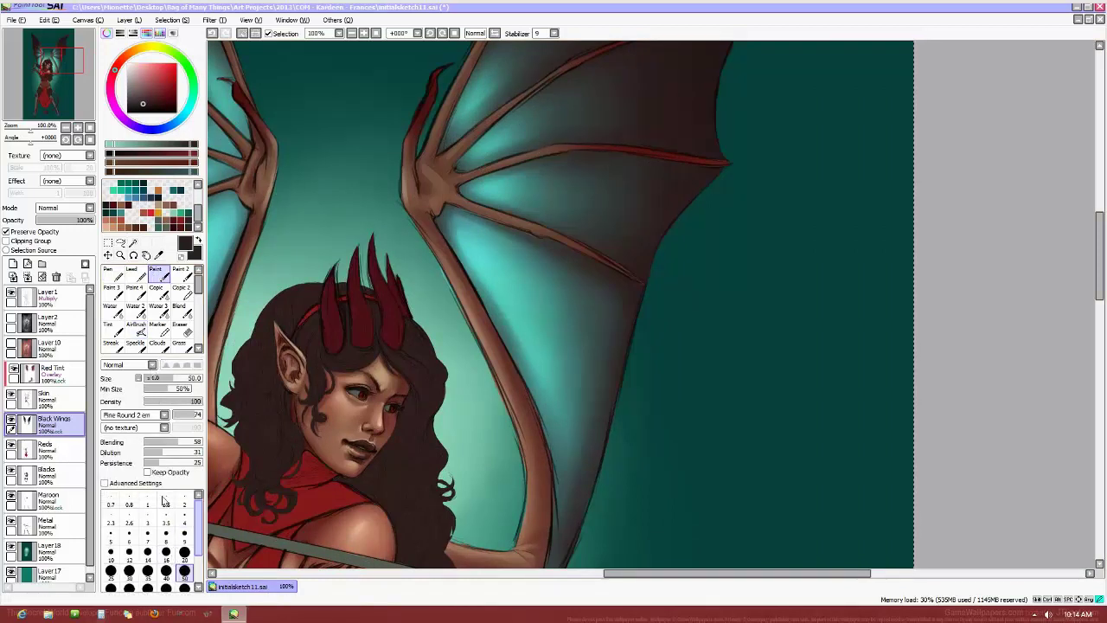
{"action": "left_click", "coordinate": [110, 502]}
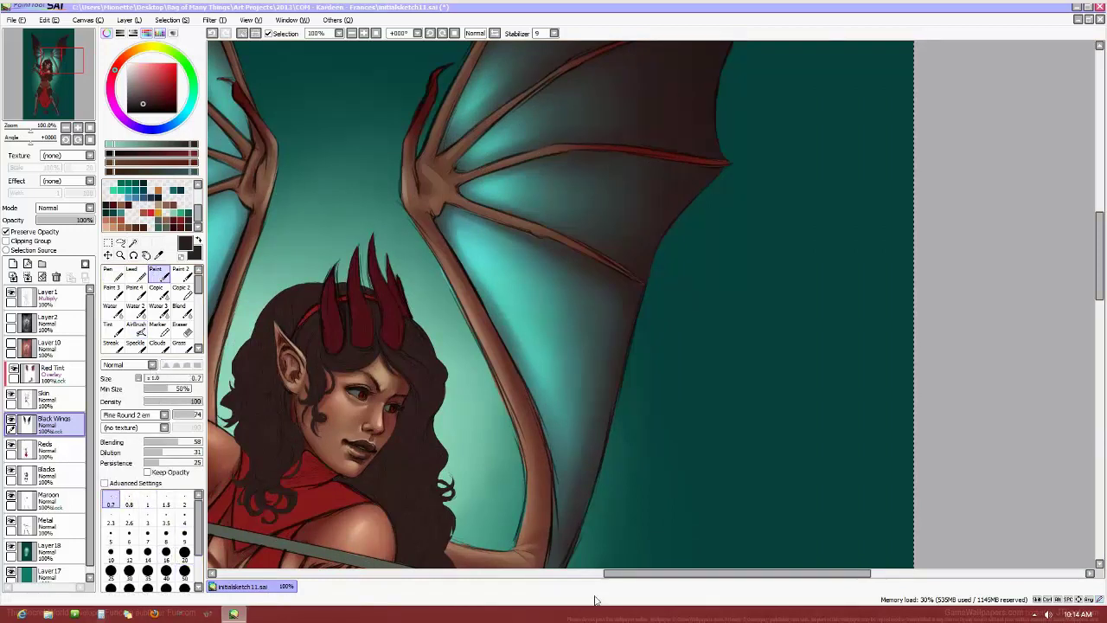
Add a clipping-group layer above Black Wings for thin membrane veins, in Overlay mode at 38% opacity
{"action": "left_click_drag", "start_coordinate": [608, 576], "coordinate": [546, 575]}
{"action": "left_click", "coordinate": [12, 264]}
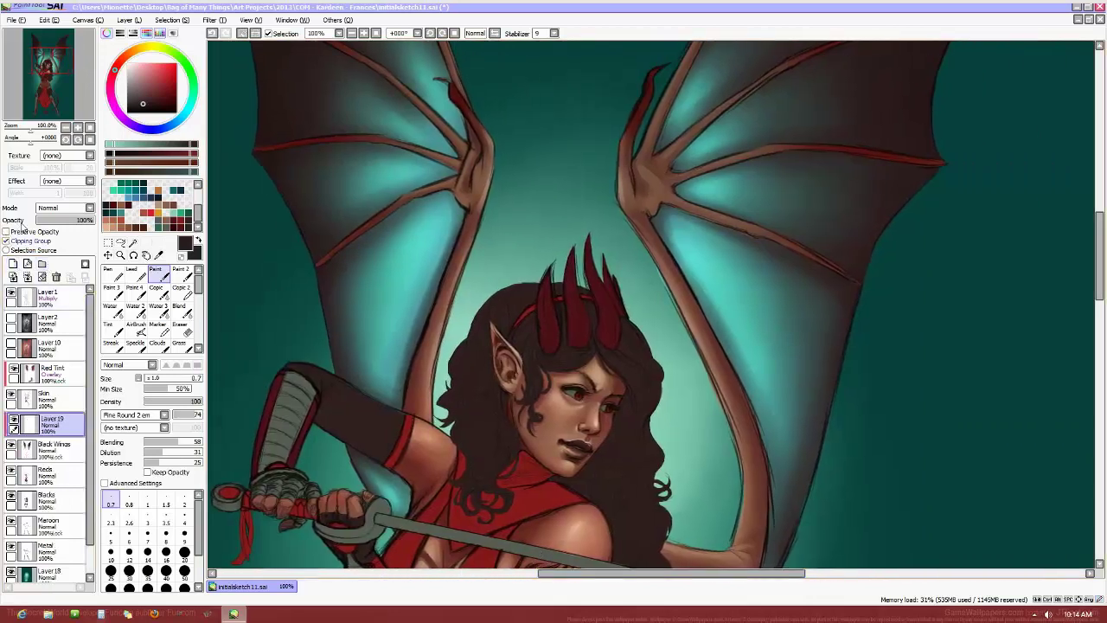
{"action": "left_click", "coordinate": [52, 208]}
{"action": "left_click", "coordinate": [62, 252]}
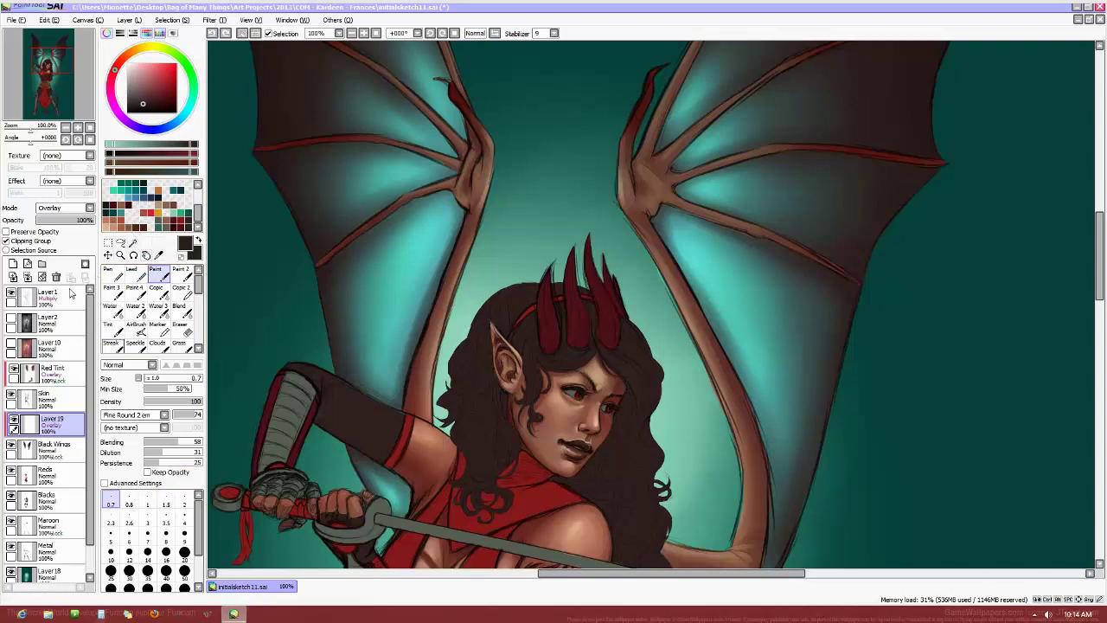
{"action": "left_click_drag", "start_coordinate": [84, 221], "coordinate": [59, 221]}
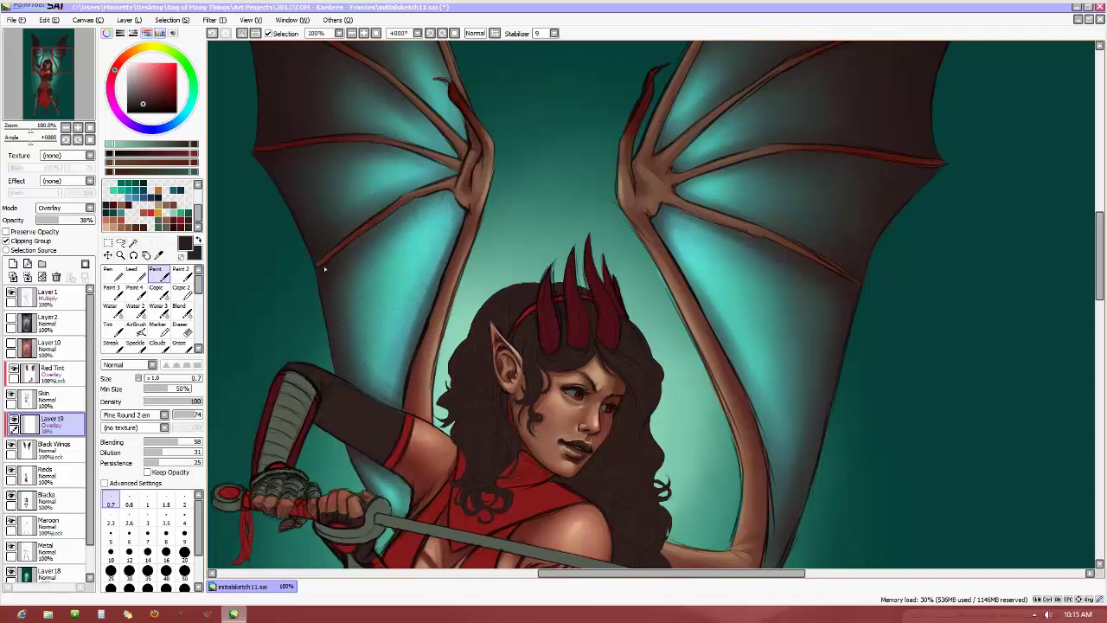
Try the vein layer in Multiply at 10% and in Normal at 100% opacity, and delete the layer
{"action": "left_click", "coordinate": [64, 207]}
{"action": "left_click", "coordinate": [58, 229]}
{"action": "left_click_drag", "start_coordinate": [51, 223], "coordinate": [36, 224]}
{"action": "scroll", "coordinate": [704, 229], "scroll_direction": "down", "scroll_amount": 1}
{"action": "scroll", "coordinate": [731, 232], "scroll_direction": "up", "scroll_amount": 2}
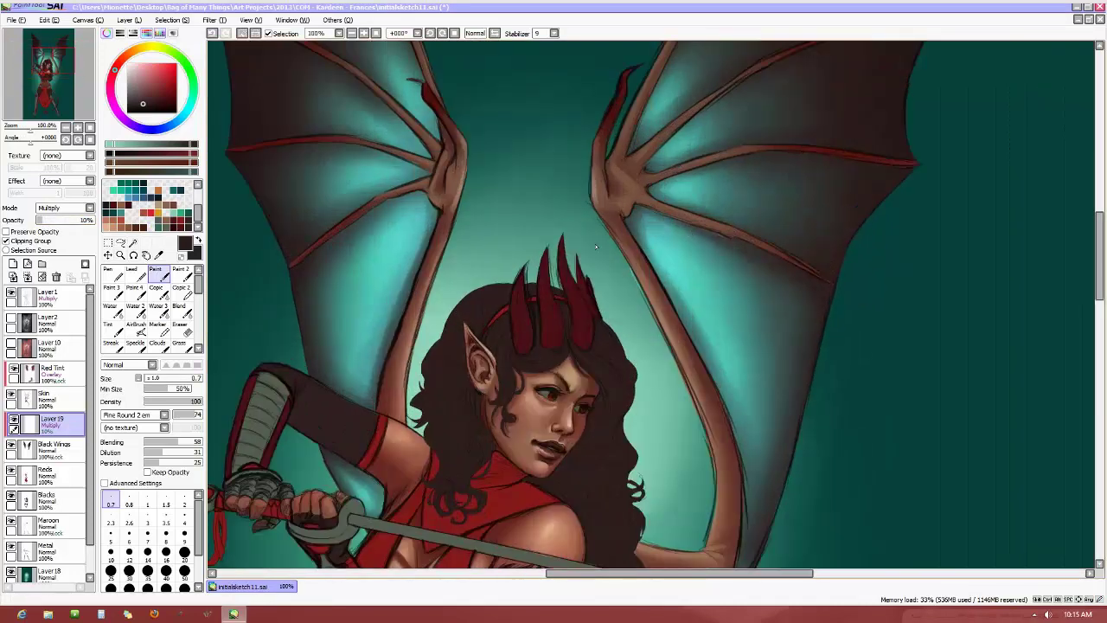
{"action": "left_click", "coordinate": [74, 208]}
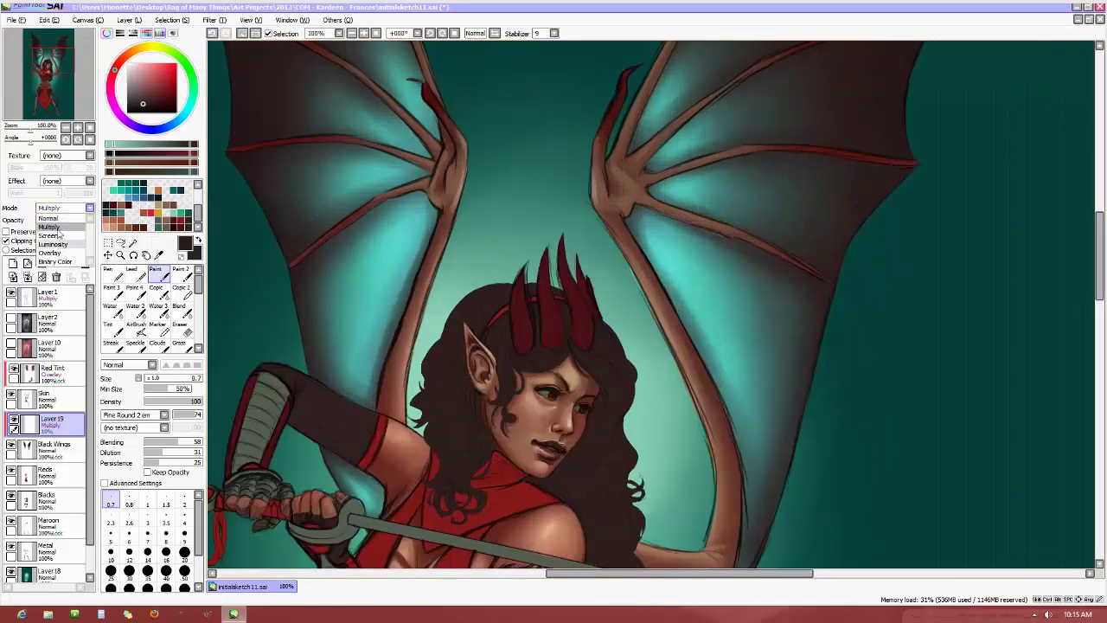
{"action": "left_click", "coordinate": [63, 218]}
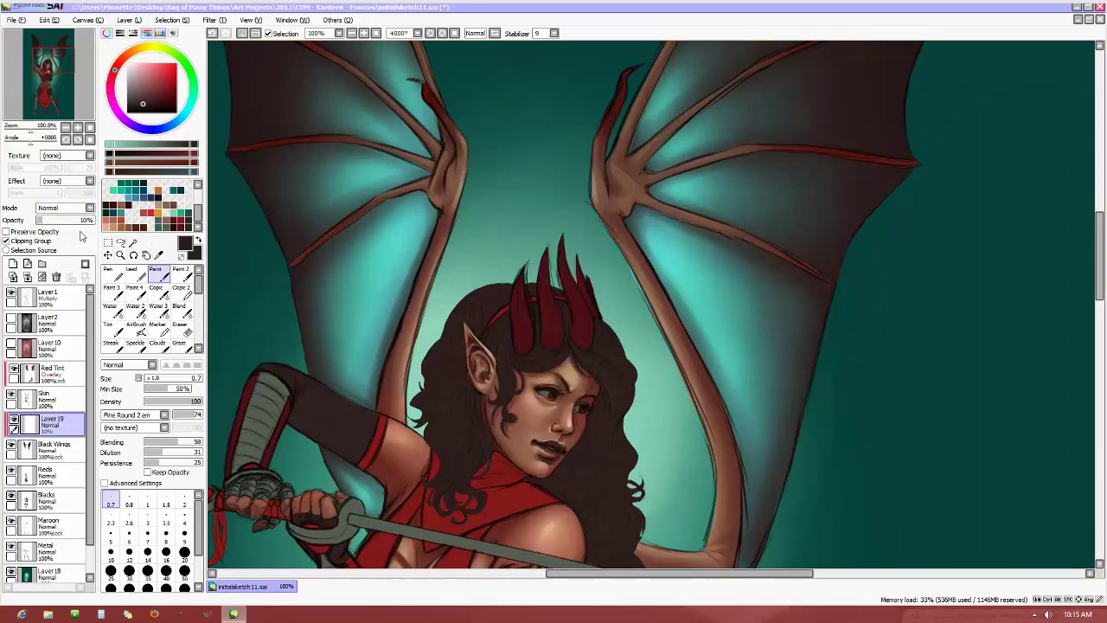
{"action": "mouse_move", "coordinate": [69, 222]}
{"action": "left_mouse_down"}
{"action": "mouse_move", "coordinate": [97, 223]}
{"action": "mouse_move", "coordinate": [42, 225]}
{"action": "mouse_move", "coordinate": [127, 224]}
{"action": "left_mouse_up"}
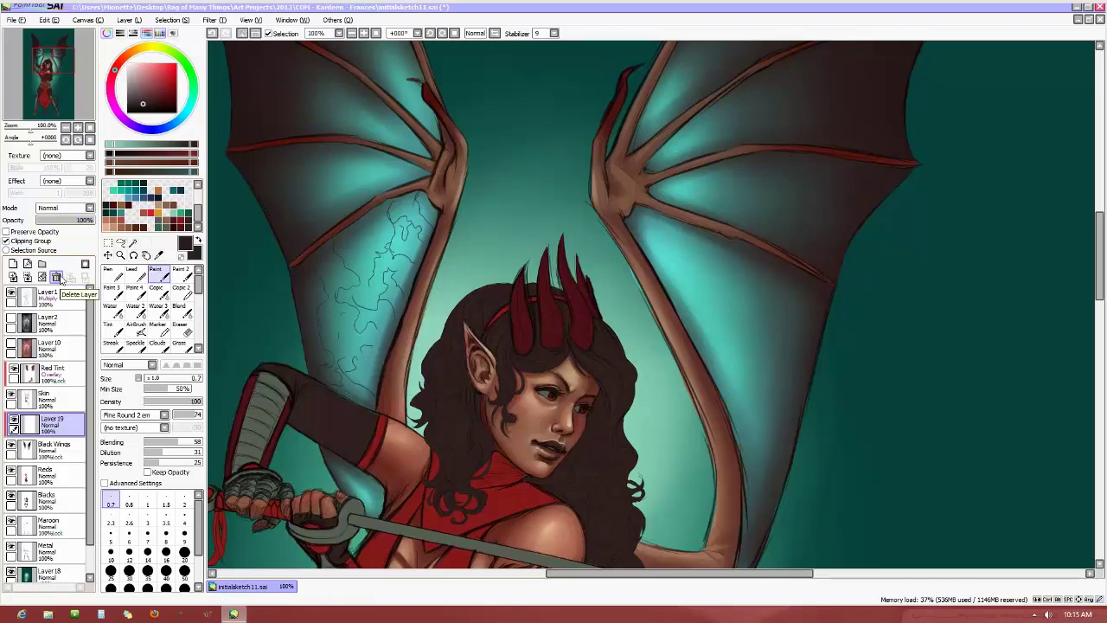
{"action": "left_click", "coordinate": [58, 276]}
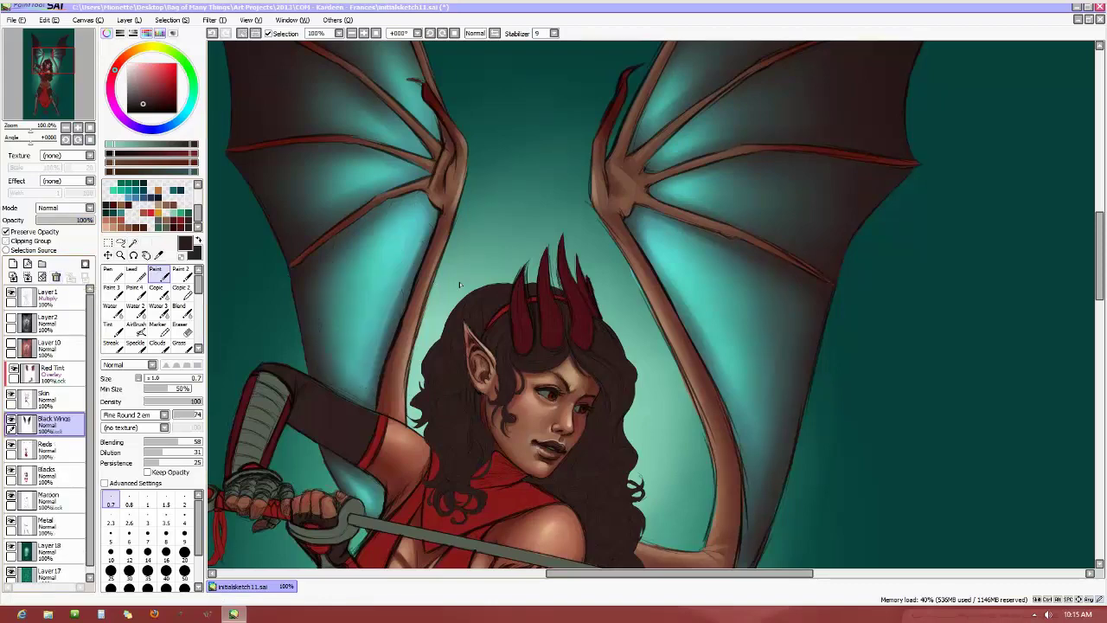
Adjust the background glow on Layer18 with Brightness and Contrast: brightness +18, contrast +31 and a slightly reduced color deepen
{"action": "scroll", "coordinate": [568, 298], "scroll_direction": "down", "scroll_amount": 2}
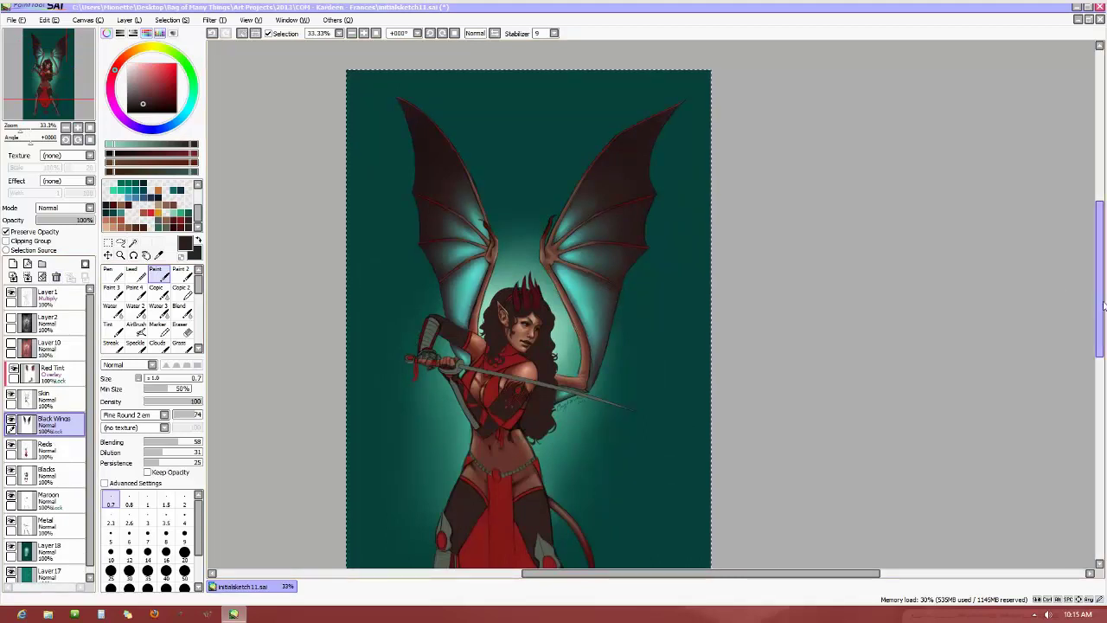
{"action": "left_click_drag", "start_coordinate": [1091, 294], "coordinate": [1090, 339]}
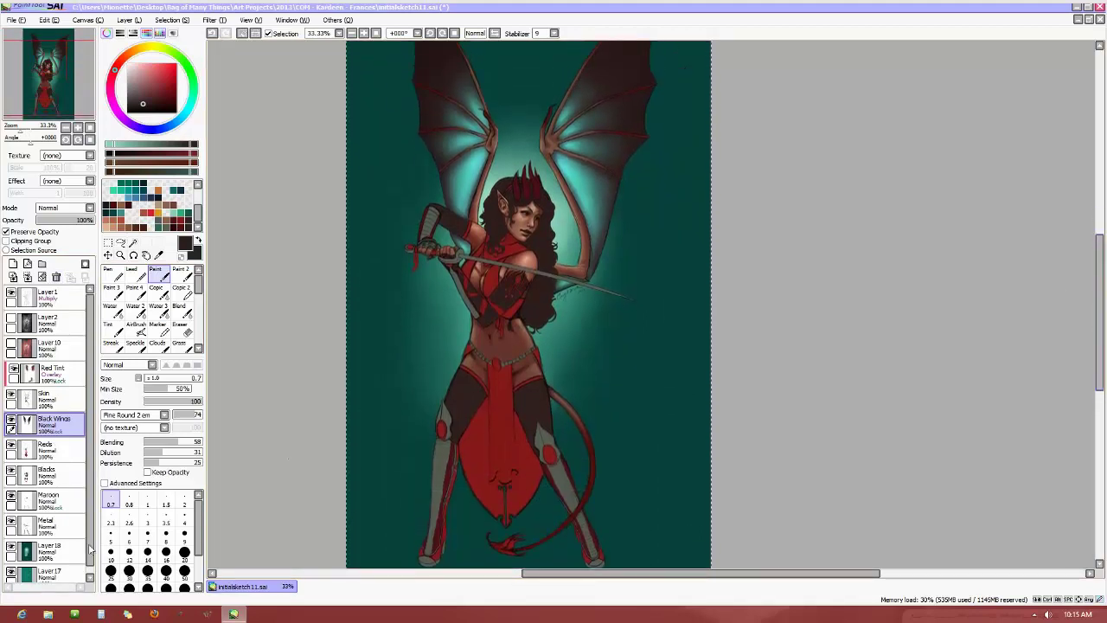
{"action": "left_click", "coordinate": [48, 552]}
{"action": "left_click", "coordinate": [216, 20]}
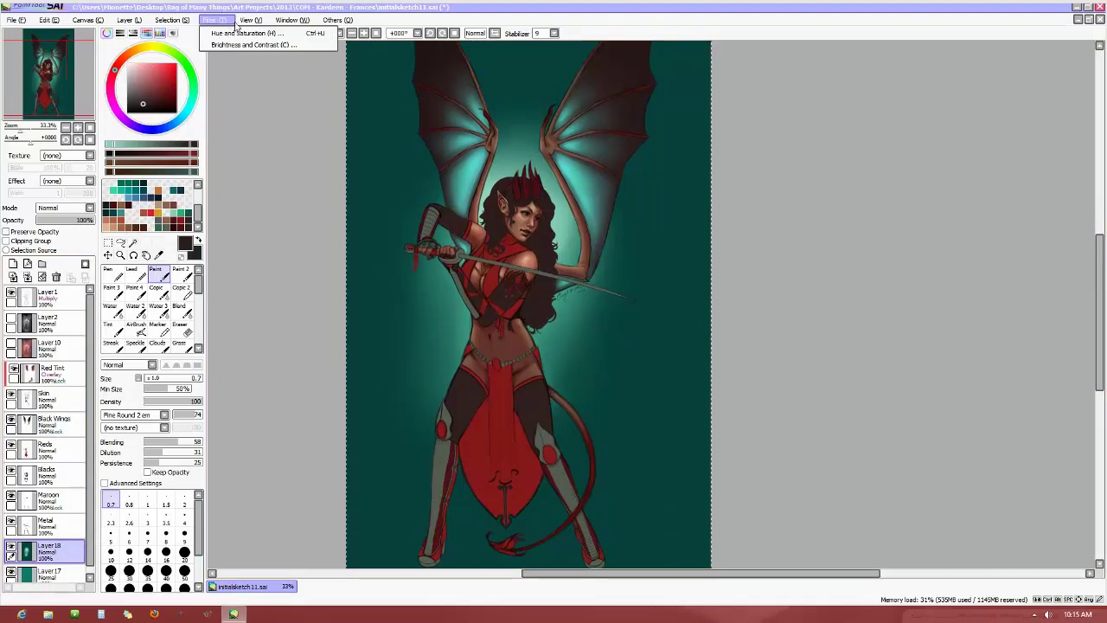
{"action": "left_click", "coordinate": [383, 127]}
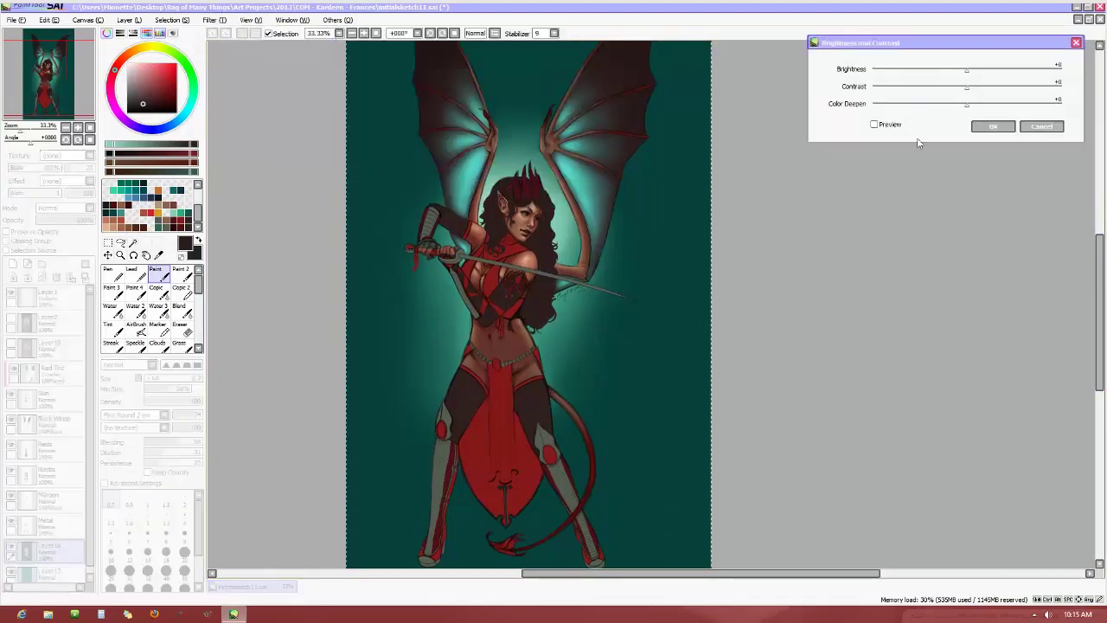
{"action": "left_click_drag", "start_coordinate": [966, 87], "coordinate": [1008, 93]}
{"action": "left_click", "coordinate": [875, 125]}
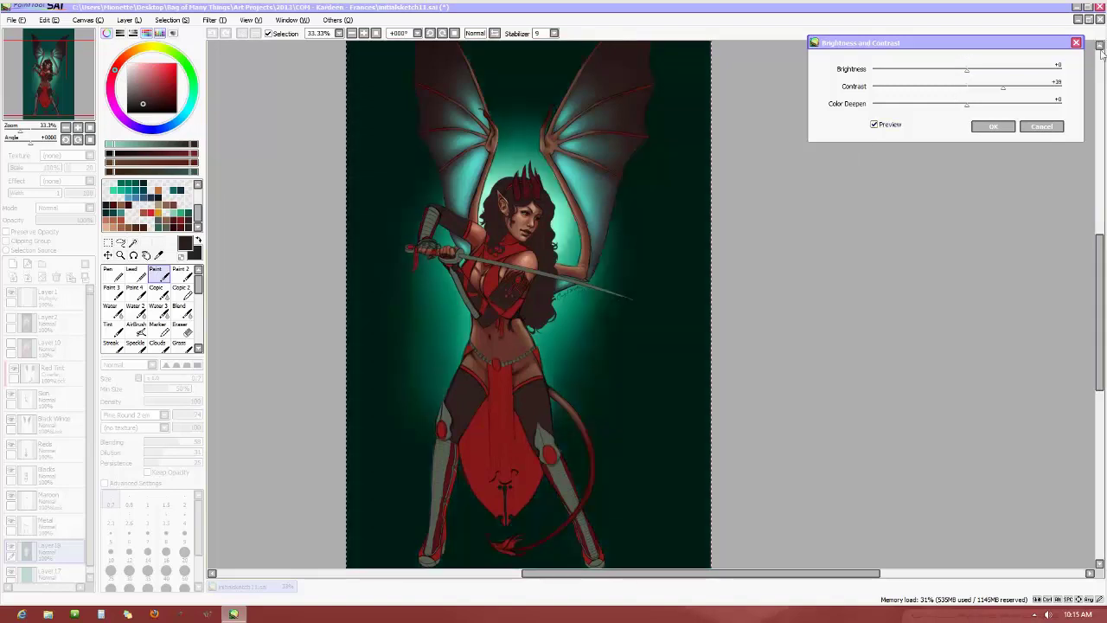
{"action": "mouse_move", "coordinate": [1002, 90]}
{"action": "left_mouse_down"}
{"action": "mouse_move", "coordinate": [982, 91]}
{"action": "mouse_move", "coordinate": [993, 94]}
{"action": "mouse_move", "coordinate": [969, 74]}
{"action": "mouse_move", "coordinate": [986, 77]}
{"action": "left_mouse_up"}
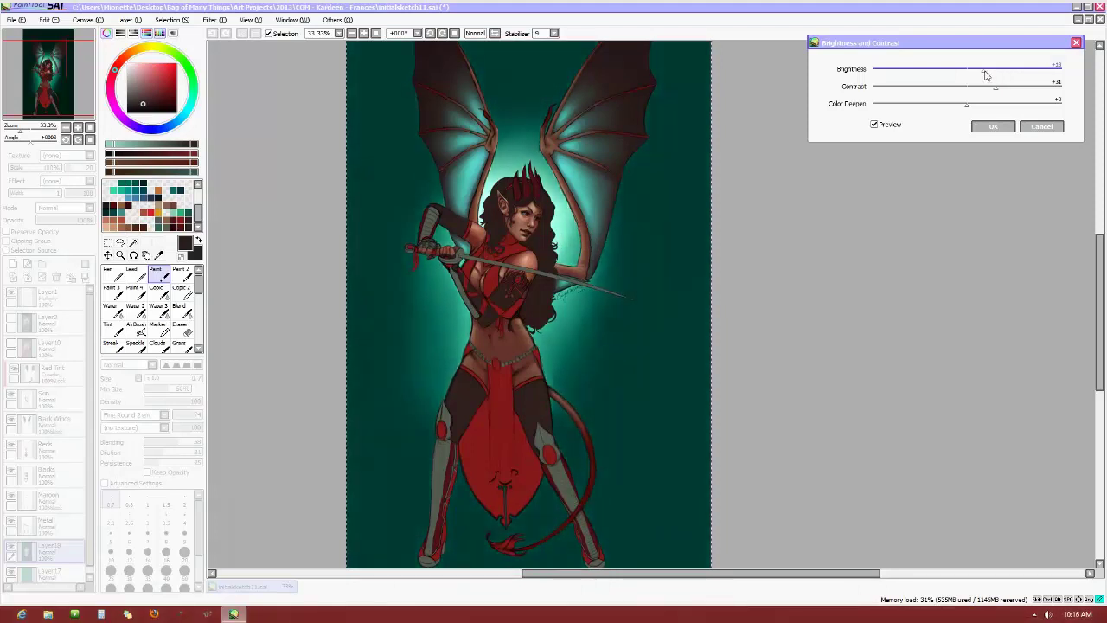
{"action": "mouse_move", "coordinate": [966, 107]}
{"action": "left_mouse_down"}
{"action": "mouse_move", "coordinate": [943, 110]}
{"action": "mouse_move", "coordinate": [958, 111]}
{"action": "left_mouse_up"}
{"action": "key", "text": "Return"}
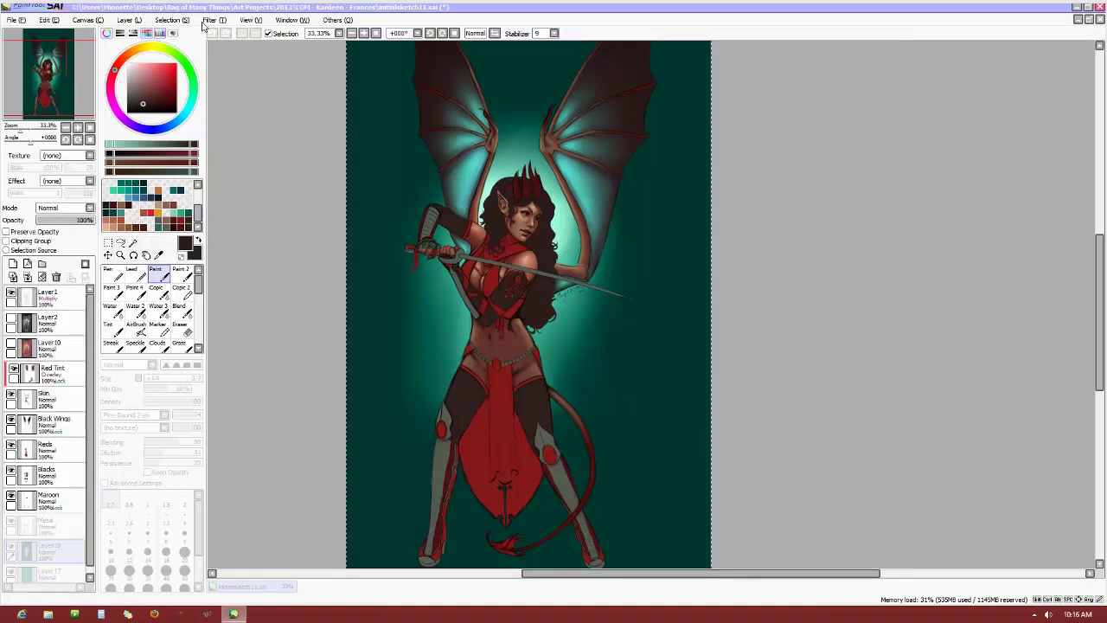
Shift the background glow's hue to +4 and its saturation to -5 with Hue and Saturation
{"action": "left_click", "coordinate": [214, 19]}
{"action": "left_click", "coordinate": [238, 41]}
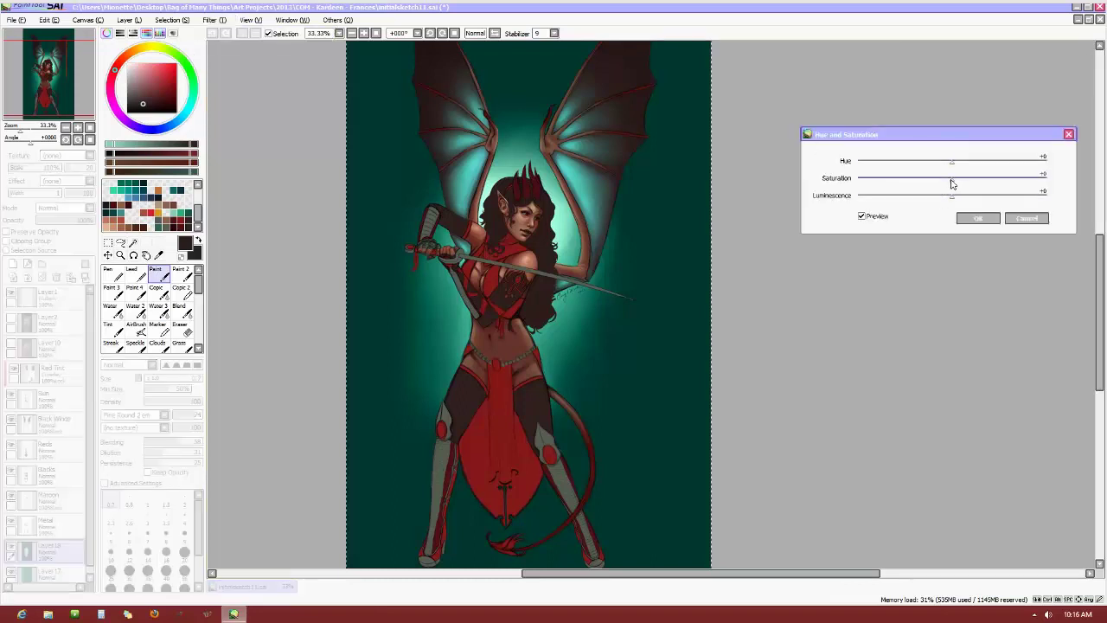
{"action": "left_click_drag", "start_coordinate": [954, 166], "coordinate": [958, 168]}
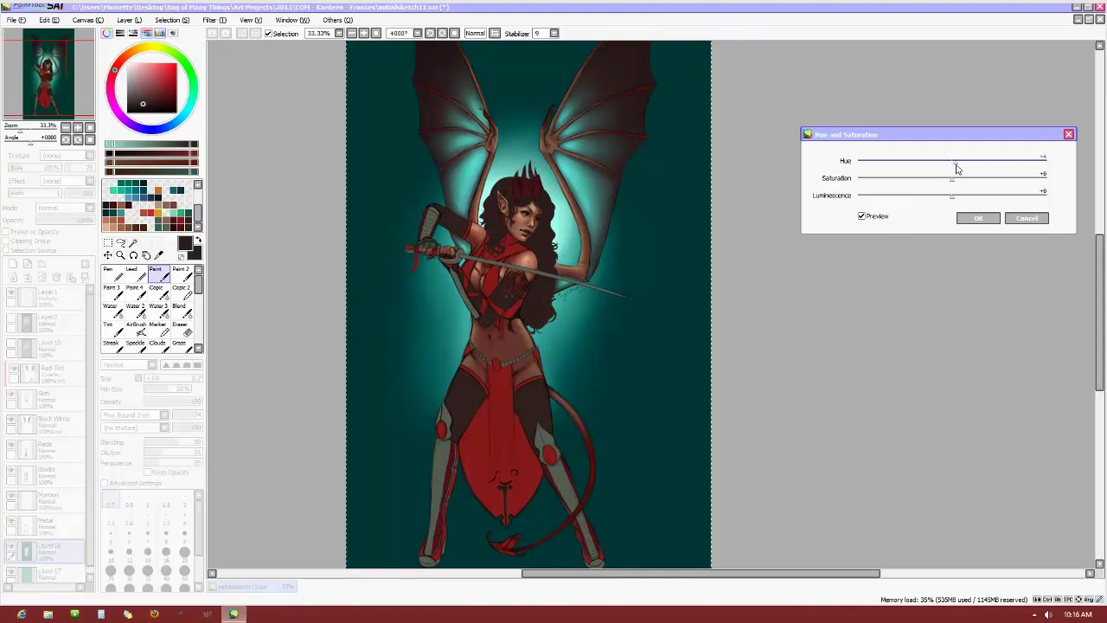
{"action": "mouse_move", "coordinate": [951, 180]}
{"action": "left_mouse_down"}
{"action": "mouse_move", "coordinate": [905, 186]}
{"action": "mouse_move", "coordinate": [947, 187]}
{"action": "left_mouse_up"}
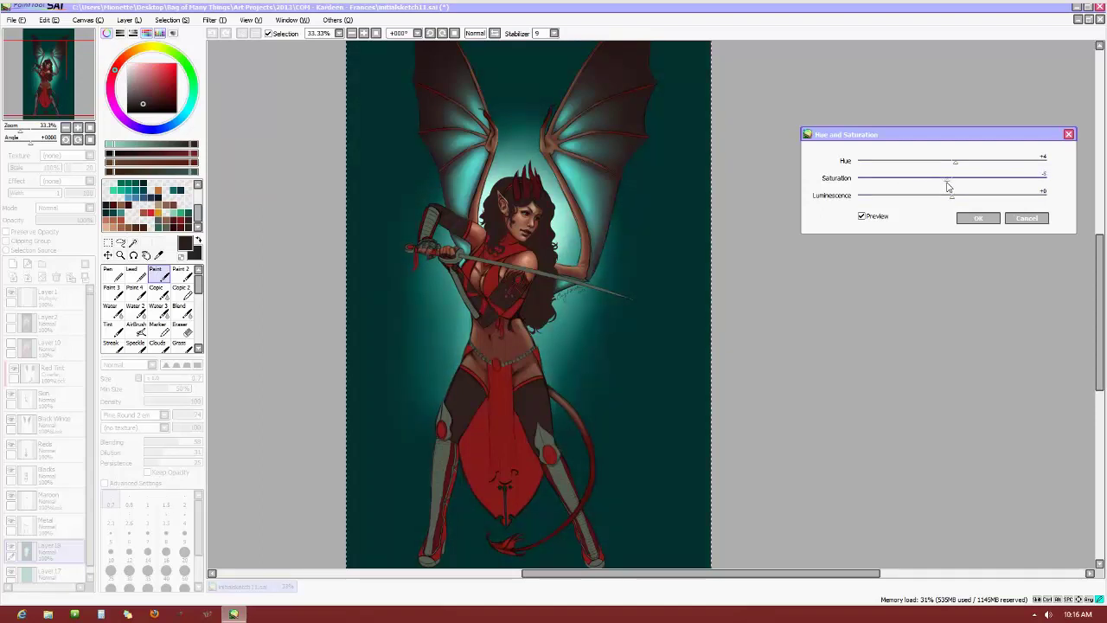
{"action": "left_click", "coordinate": [861, 216]}
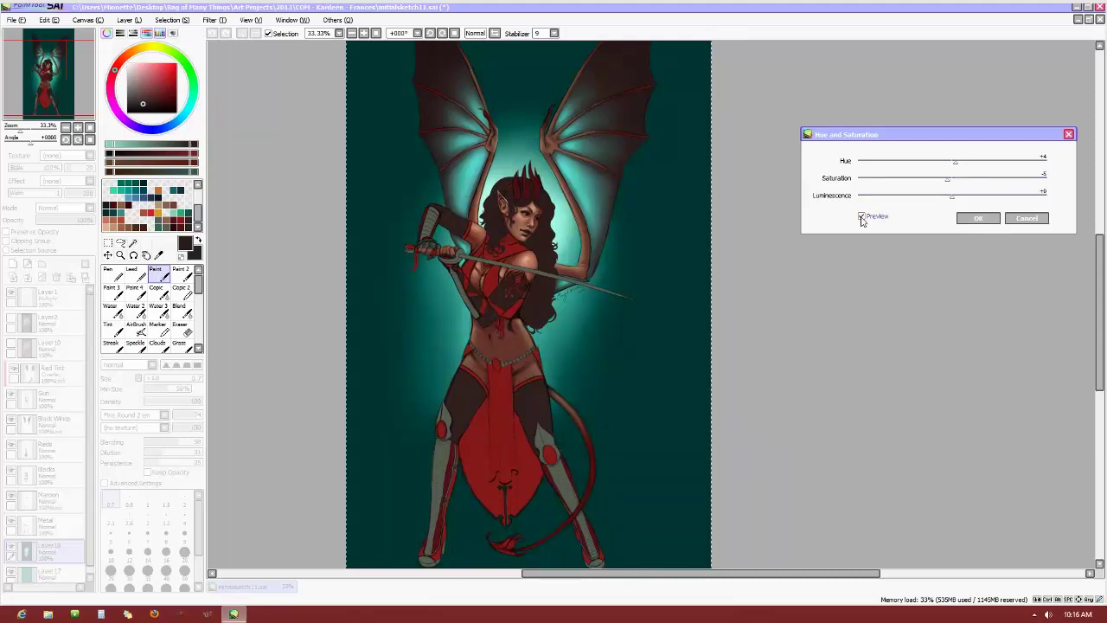
{"action": "left_click", "coordinate": [978, 218]}
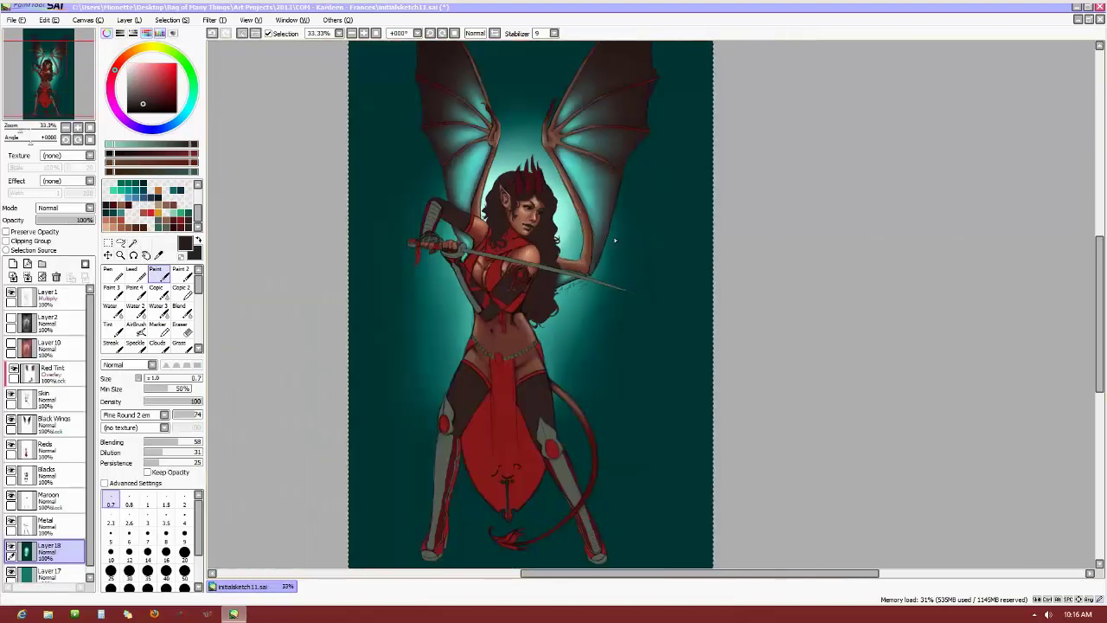
{"action": "scroll", "coordinate": [614, 240], "scroll_direction": "up", "scroll_amount": 1}
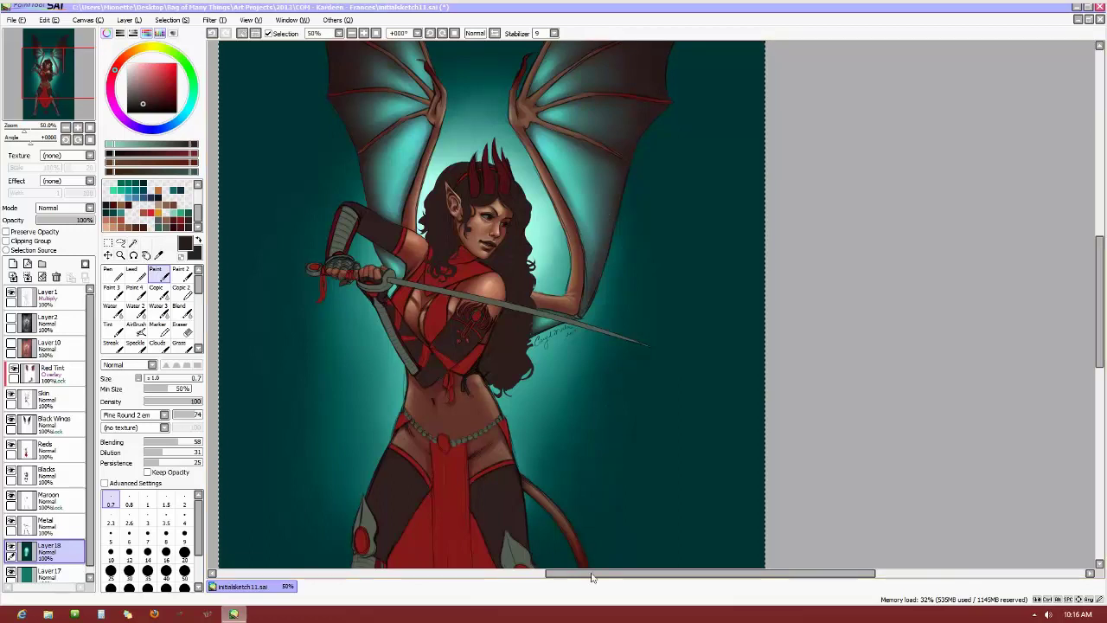
{"action": "left_click_drag", "start_coordinate": [596, 574], "coordinate": [579, 575]}
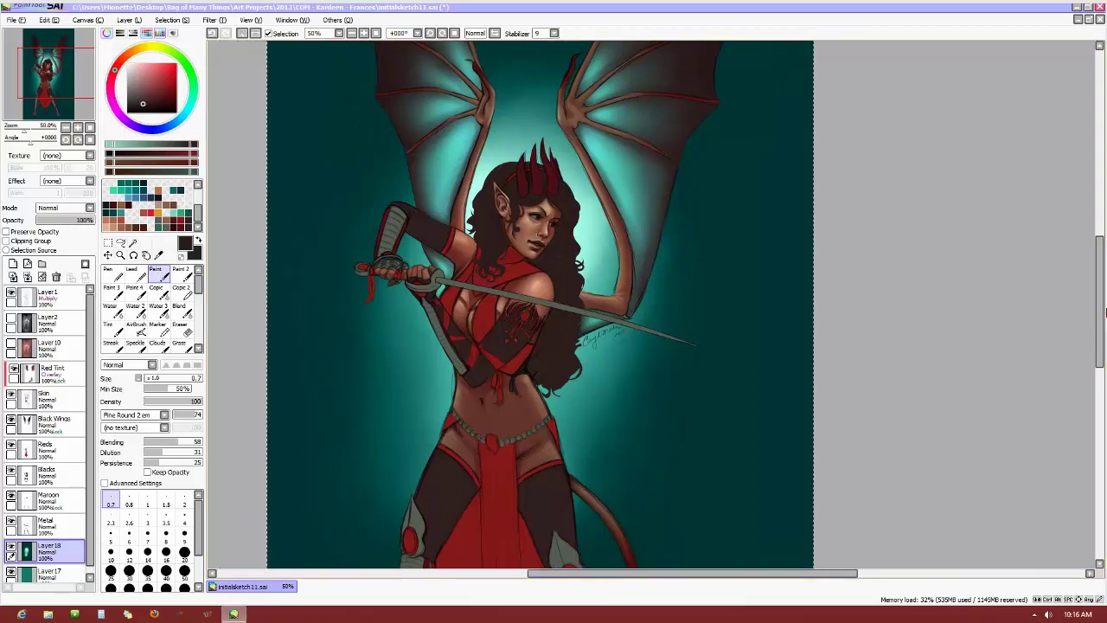
{"action": "mouse_move", "coordinate": [1098, 308]}
{"action": "left_mouse_down"}
{"action": "mouse_move", "coordinate": [1098, 284]}
{"action": "mouse_move", "coordinate": [1097, 301]}
{"action": "left_mouse_up"}
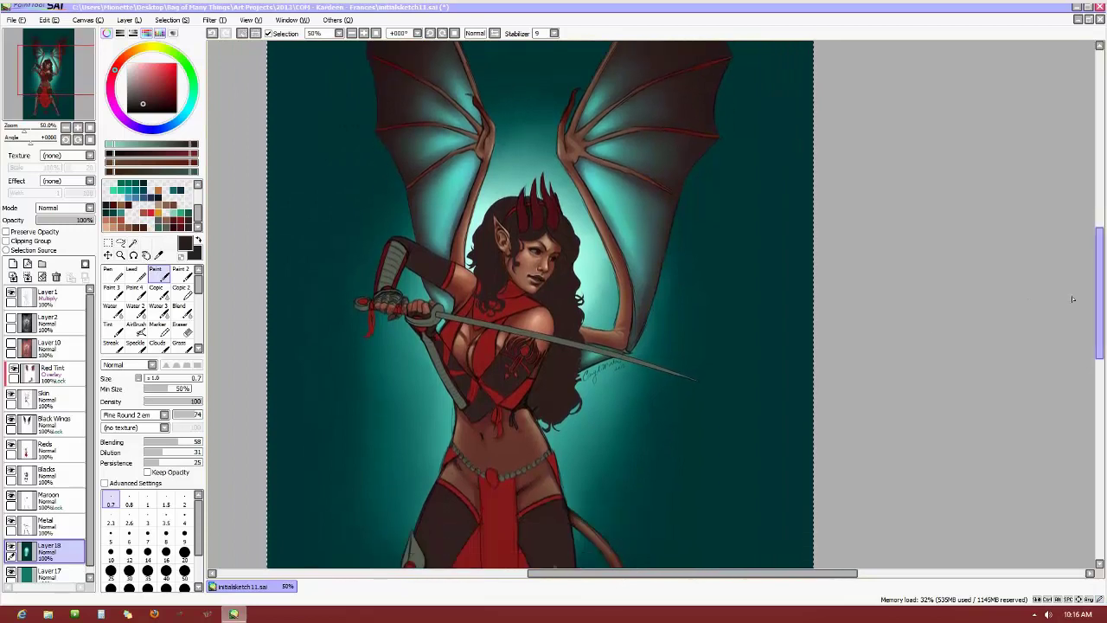
{"action": "scroll", "coordinate": [919, 334], "scroll_direction": "up", "scroll_amount": 1}
{"action": "scroll", "coordinate": [918, 334], "scroll_direction": "down", "scroll_amount": 2}
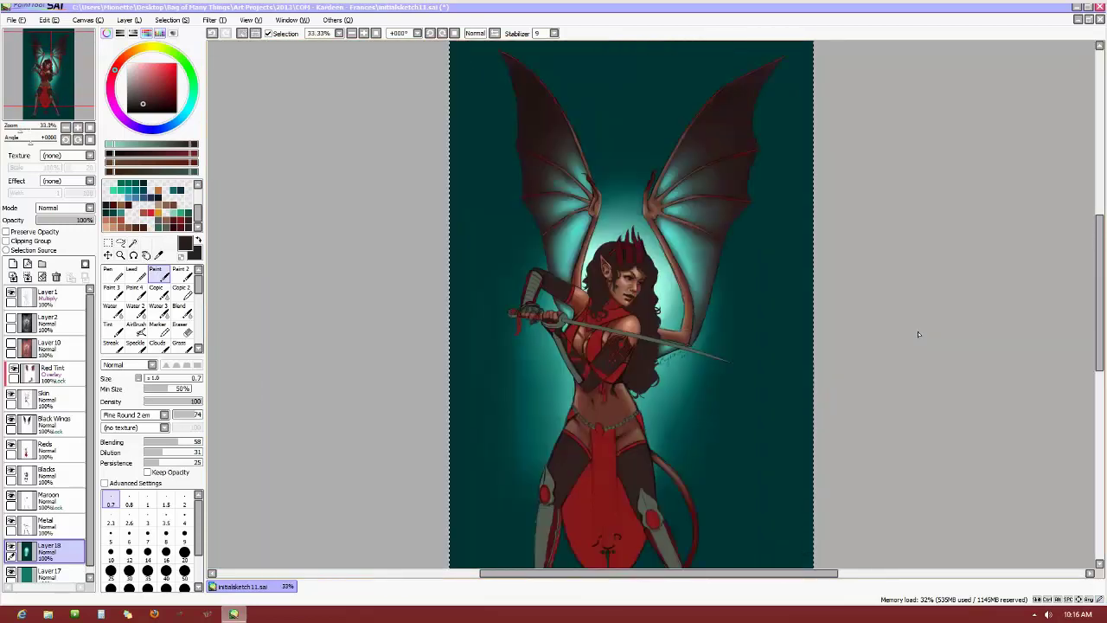
{"action": "left_click_drag", "start_coordinate": [1101, 309], "coordinate": [1103, 309]}
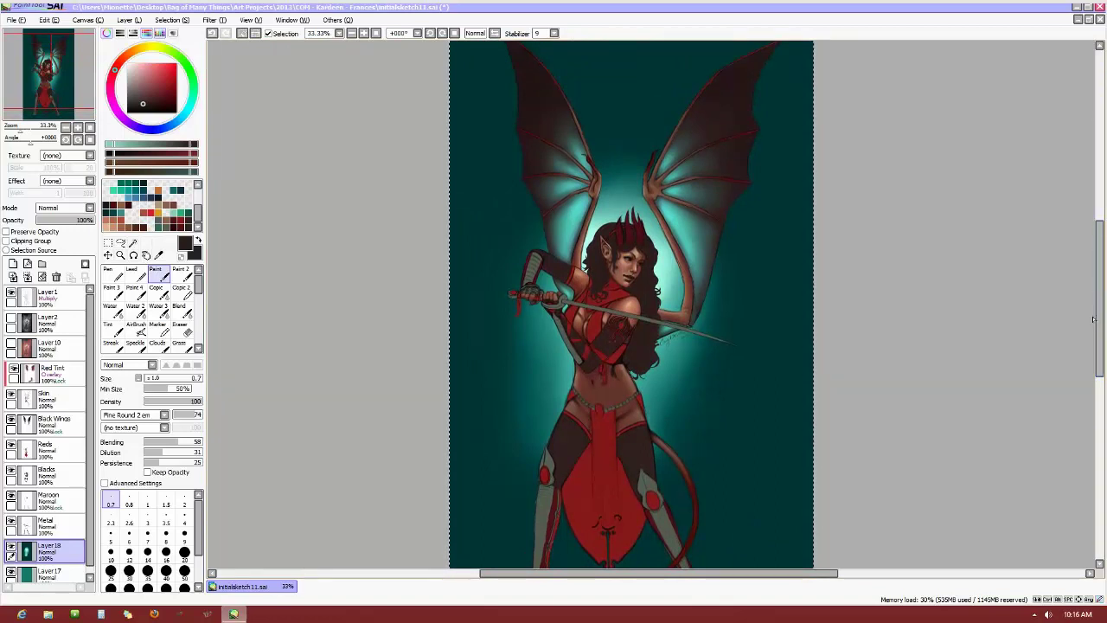